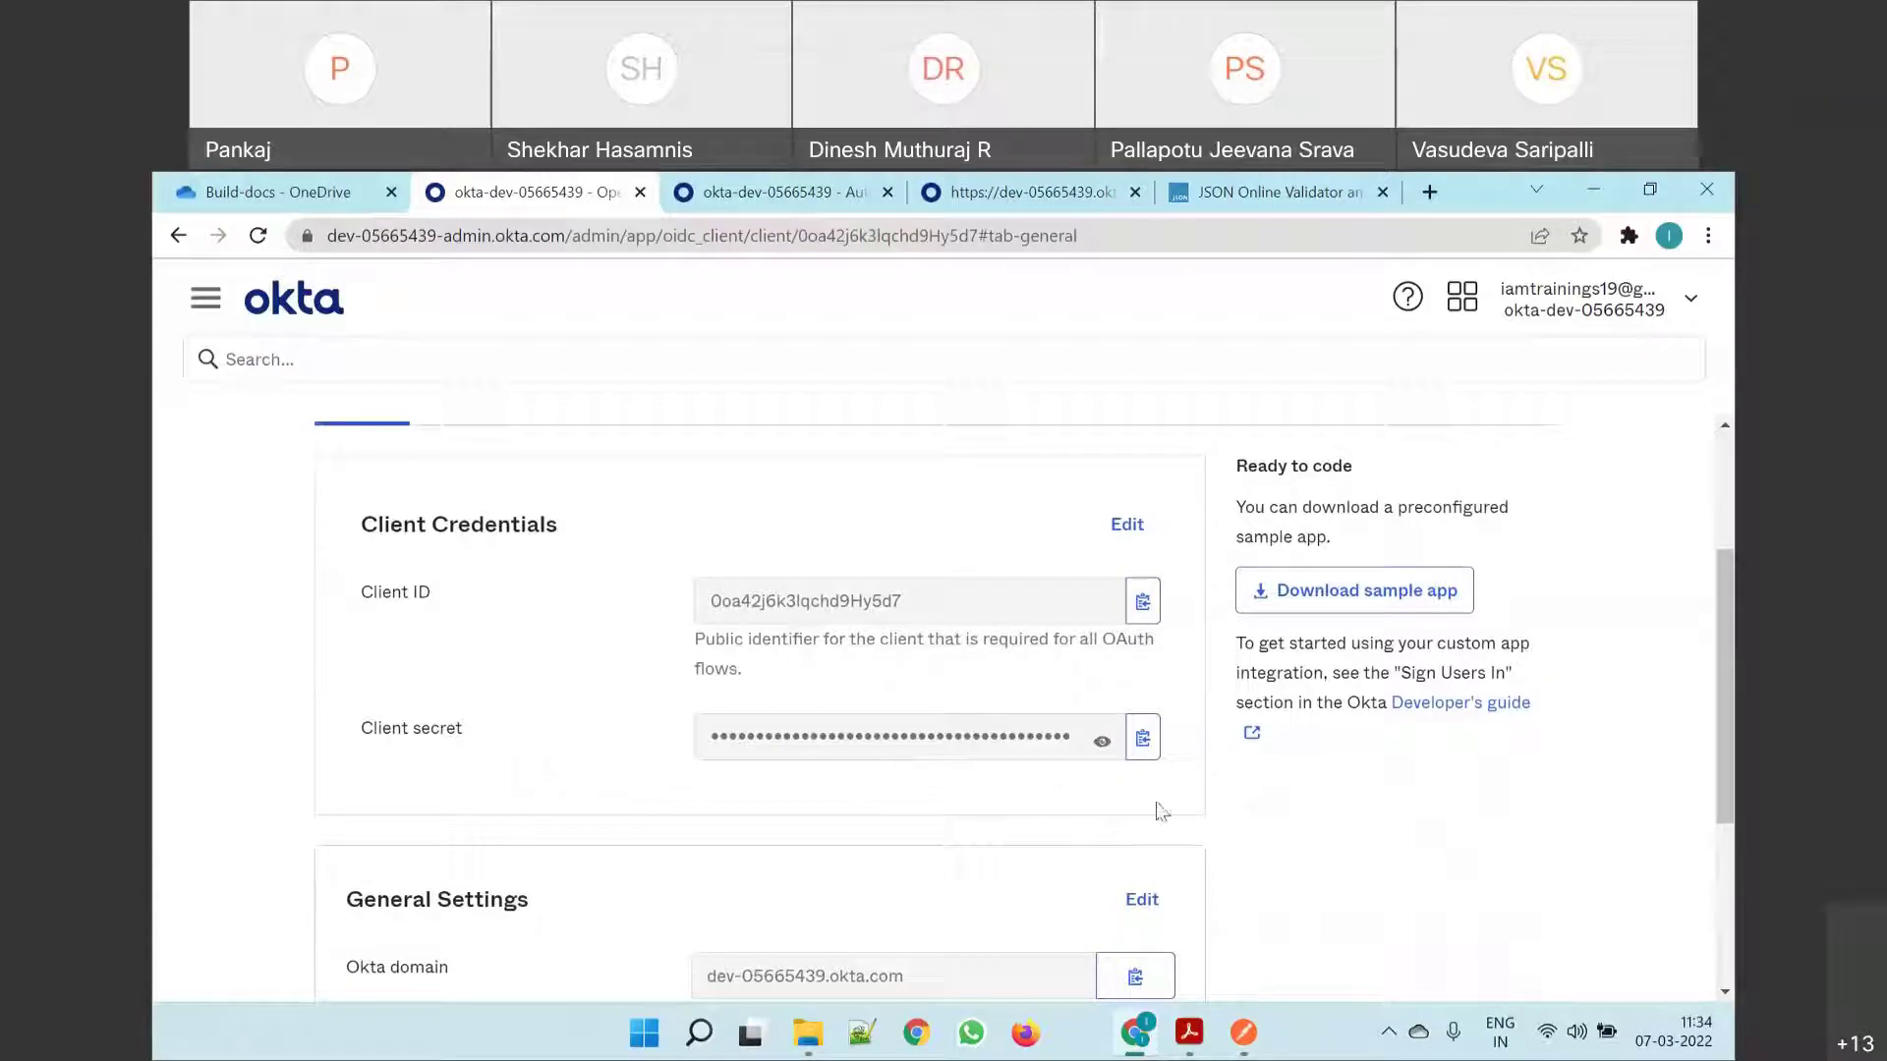
Copy the API_App client secret and open the admin navigation sidebar.
{"action": "left_click", "coordinate": [1142, 737]}
{"action": "scroll", "coordinate": [501, 871], "scroll_direction": "up", "scroll_amount": 3}
{"action": "scroll", "coordinate": [502, 872], "scroll_direction": "down", "scroll_amount": 3}
{"action": "scroll", "coordinate": [504, 872], "scroll_direction": "up", "scroll_amount": 3}
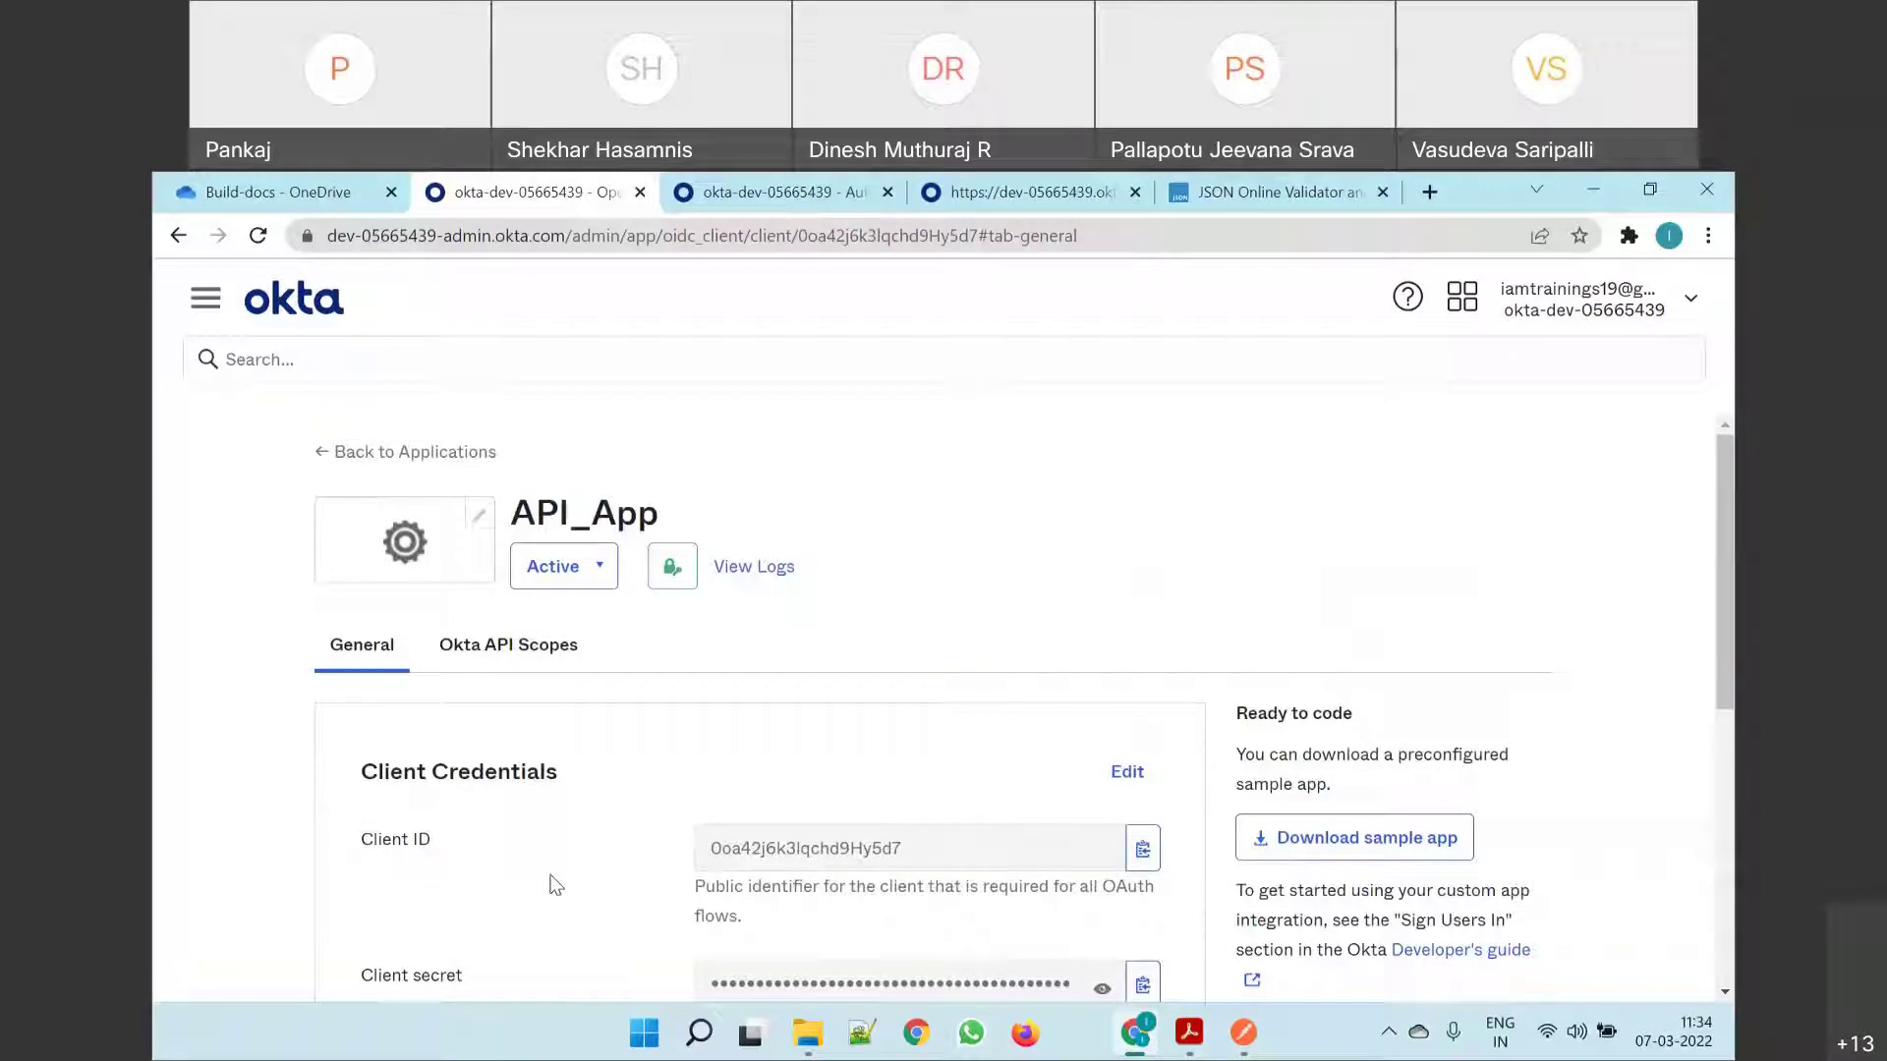
{"action": "left_click", "coordinate": [206, 297]}
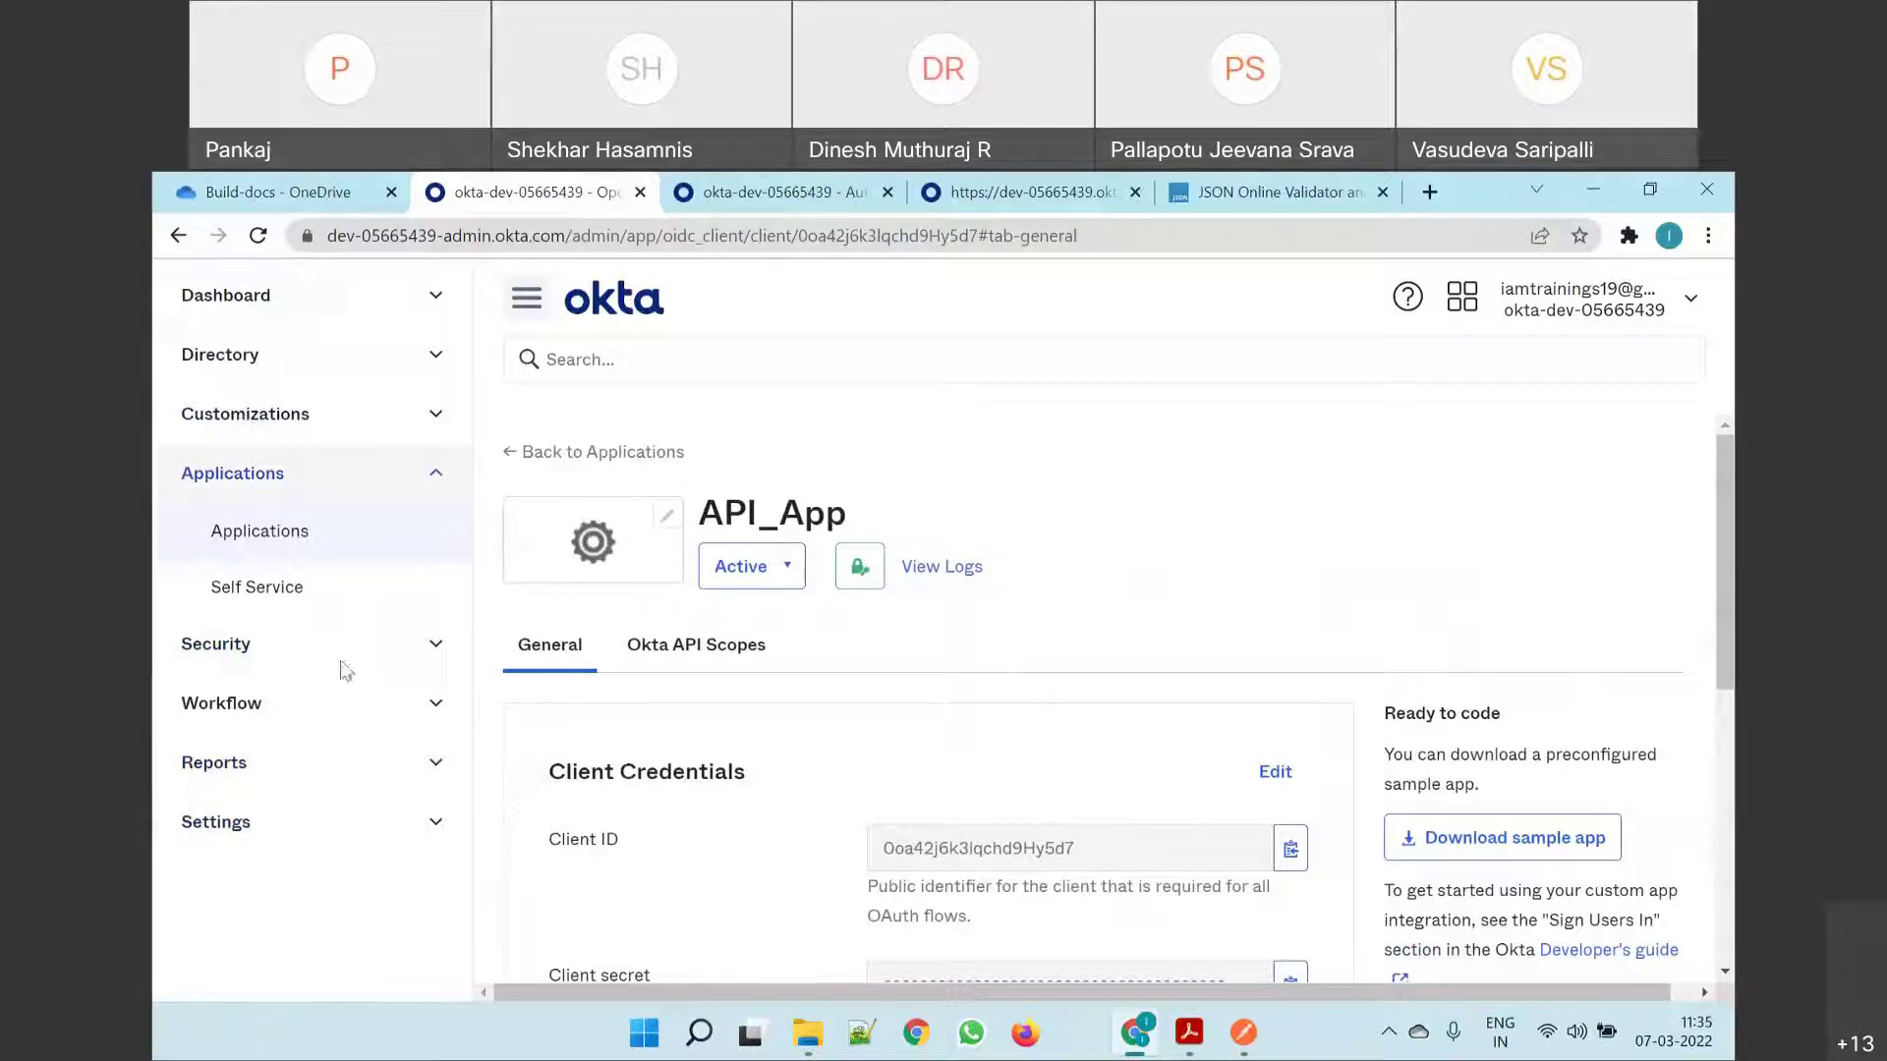
Review MyAzServer's Claims and Access Policies tabs, confirming it has no policies.
{"action": "left_click", "coordinate": [747, 192]}
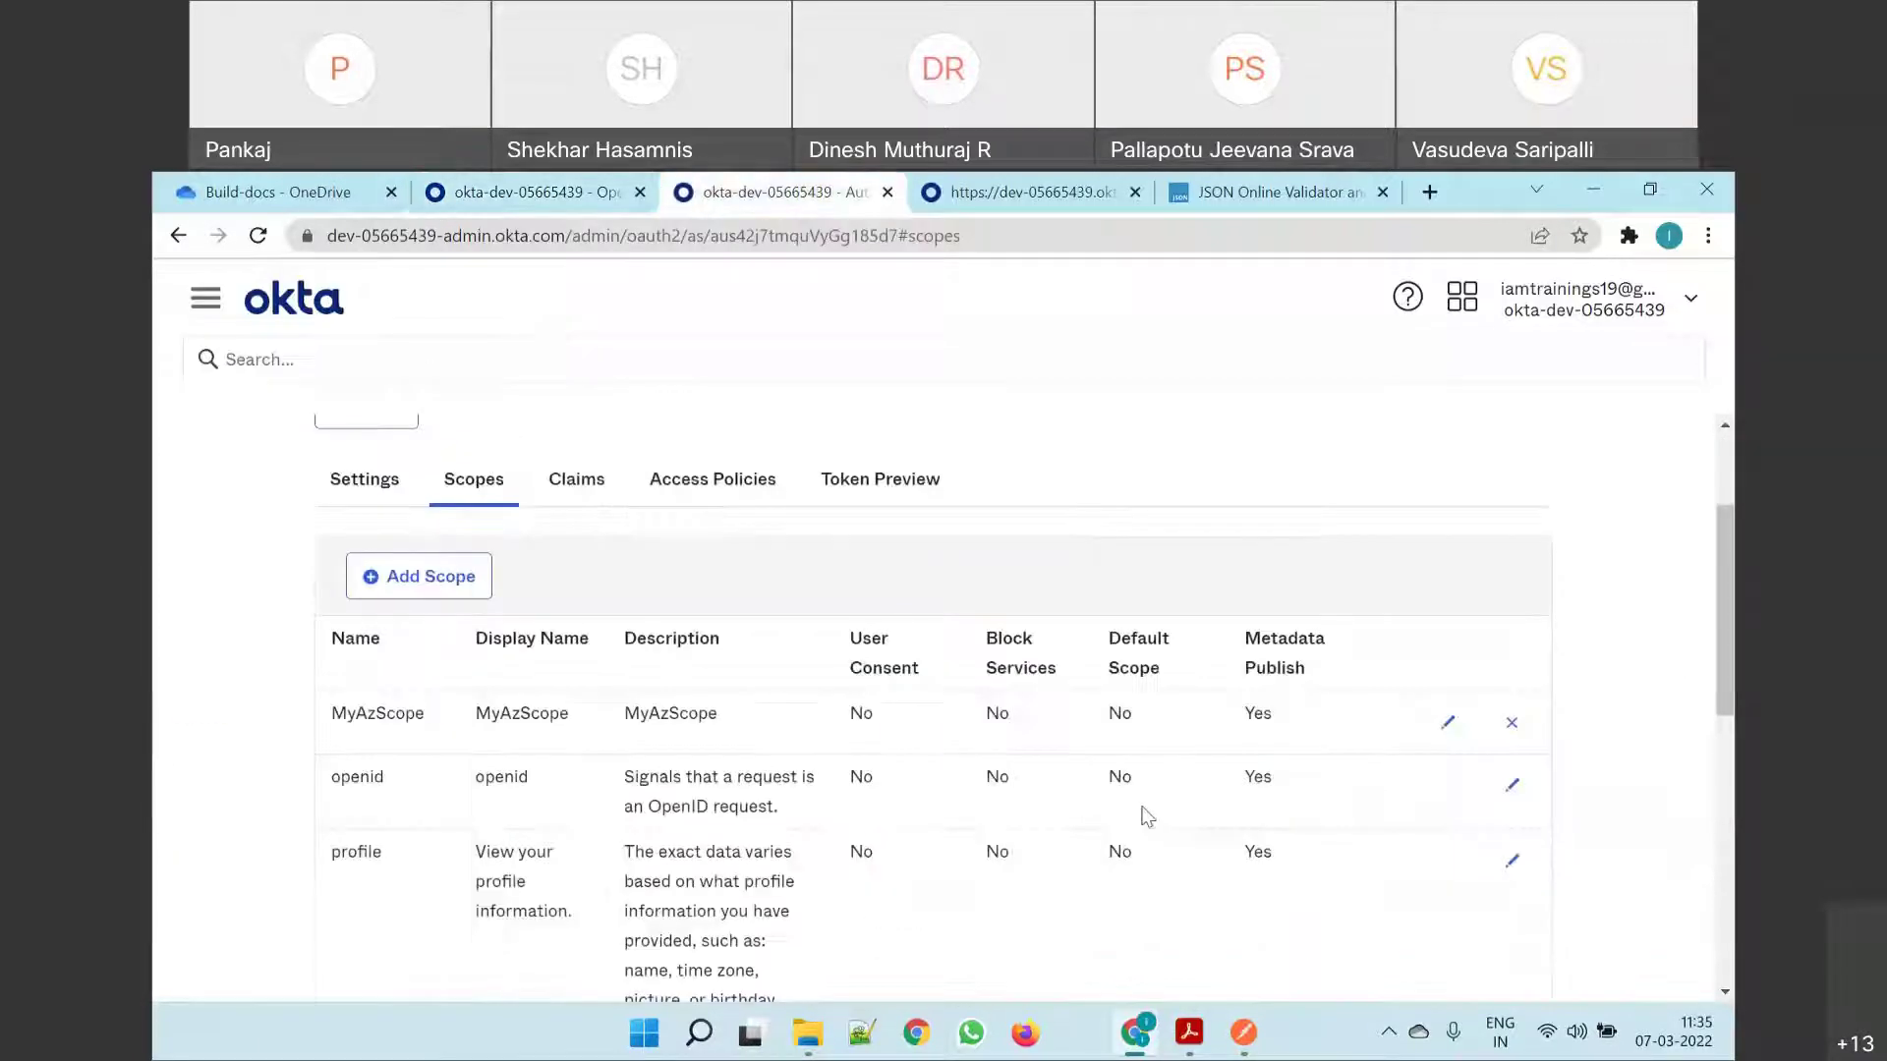
{"action": "scroll", "coordinate": [560, 683], "scroll_direction": "up", "scroll_amount": 2}
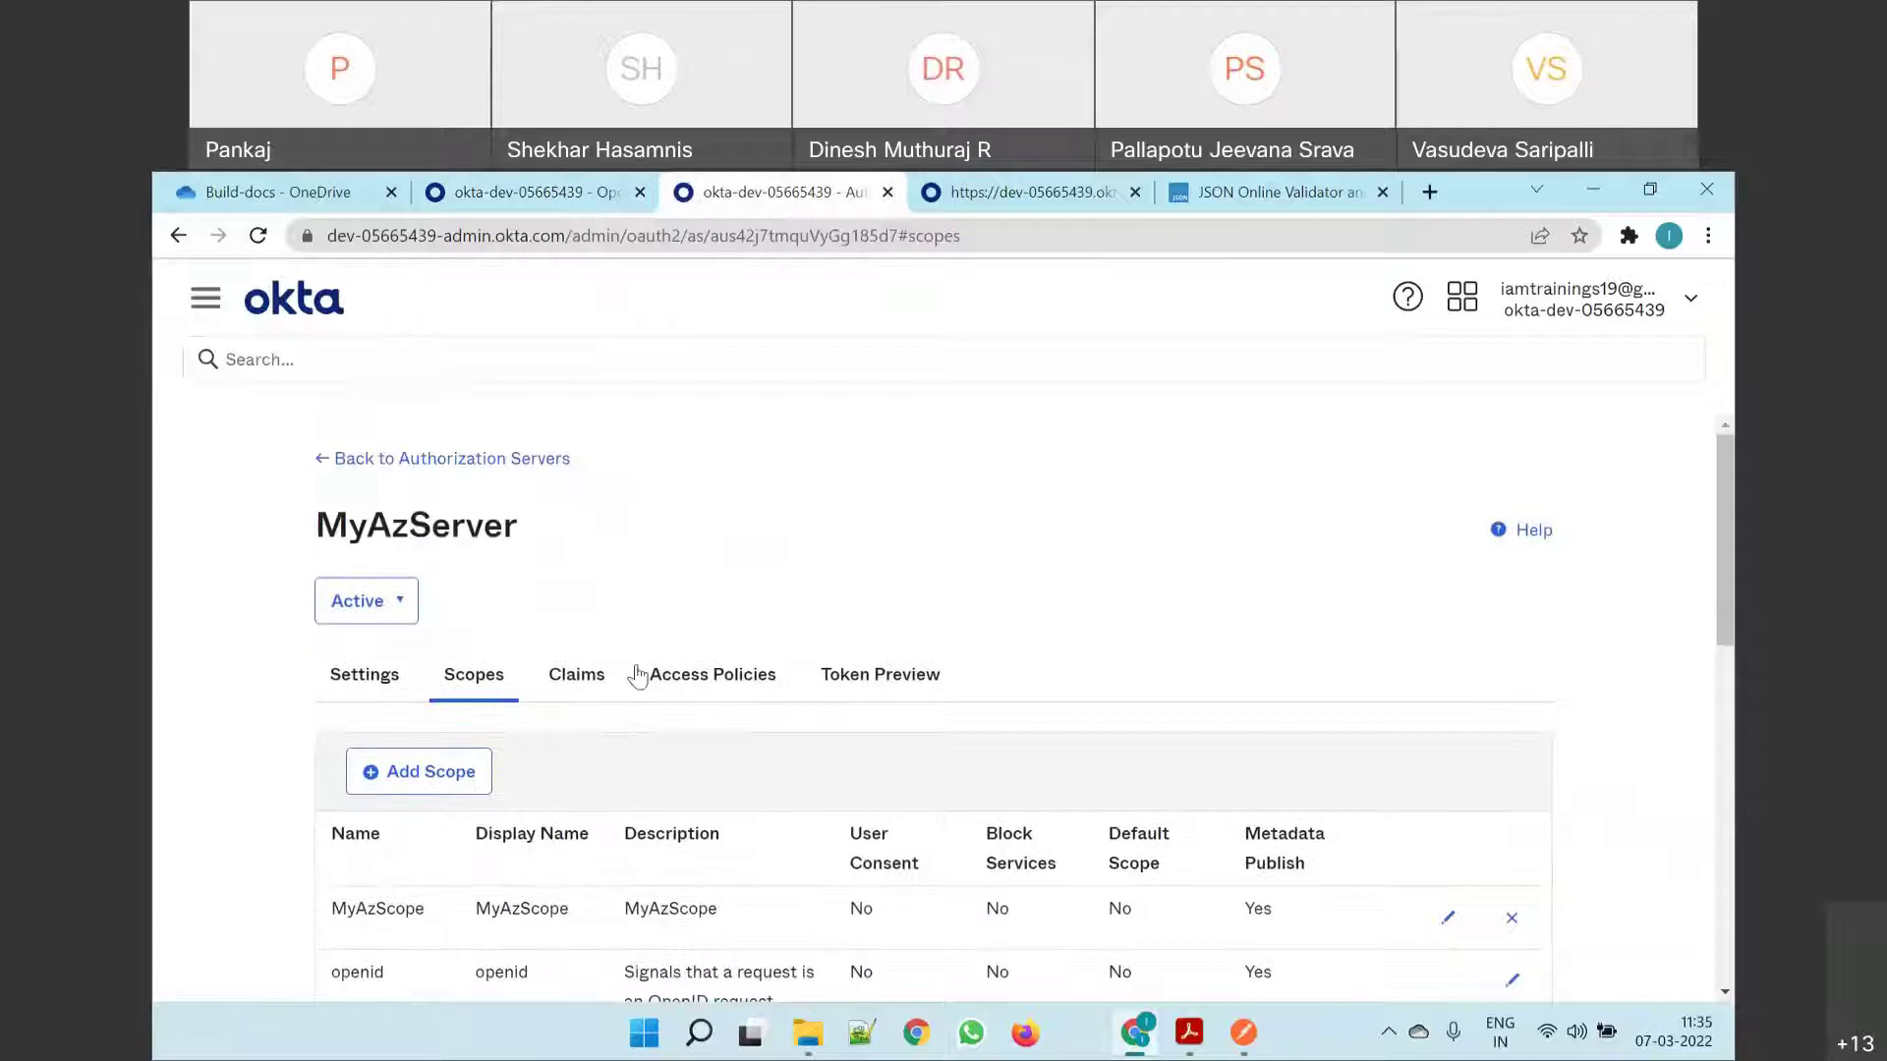
{"action": "left_click", "coordinate": [570, 677]}
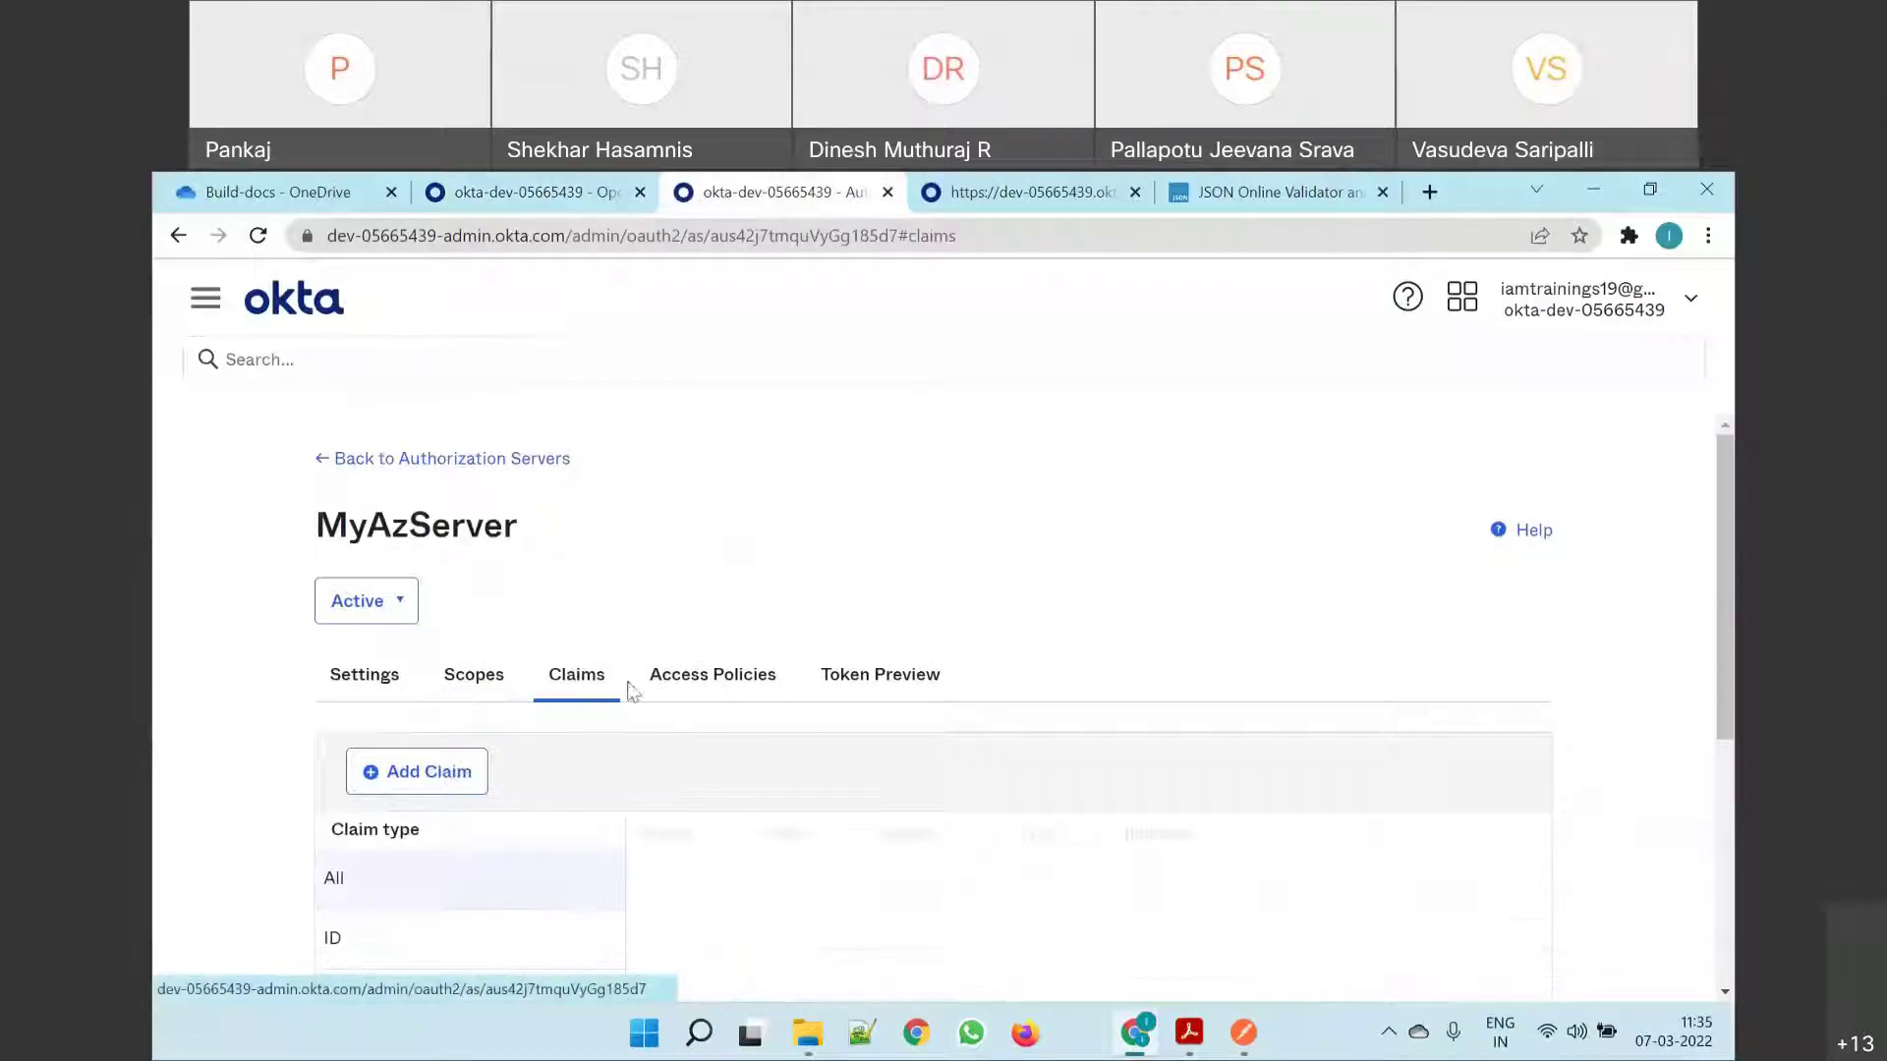
{"action": "left_click", "coordinate": [750, 688]}
{"action": "scroll", "coordinate": [737, 742], "scroll_direction": "down", "scroll_amount": 2}
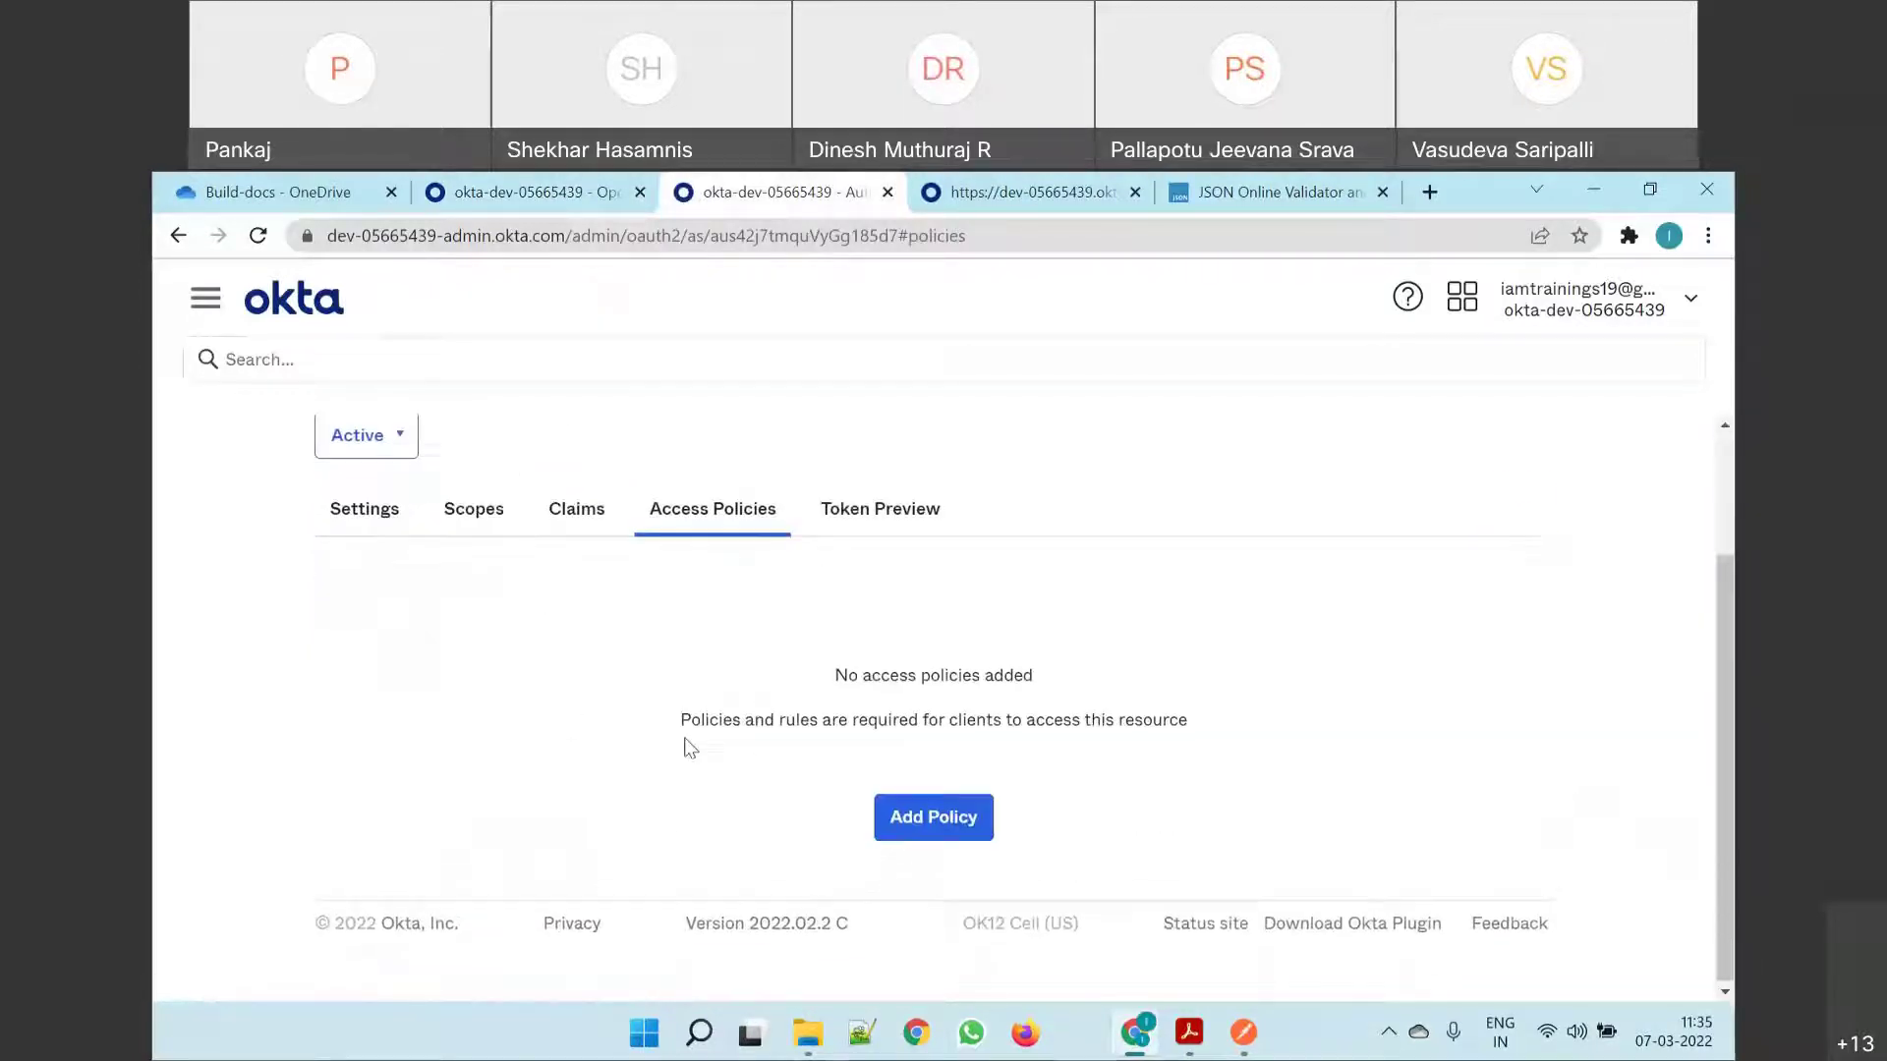
{"action": "scroll", "coordinate": [568, 717], "scroll_direction": "up", "scroll_amount": 1}
{"action": "scroll", "coordinate": [568, 718], "scroll_direction": "down", "scroll_amount": 1}
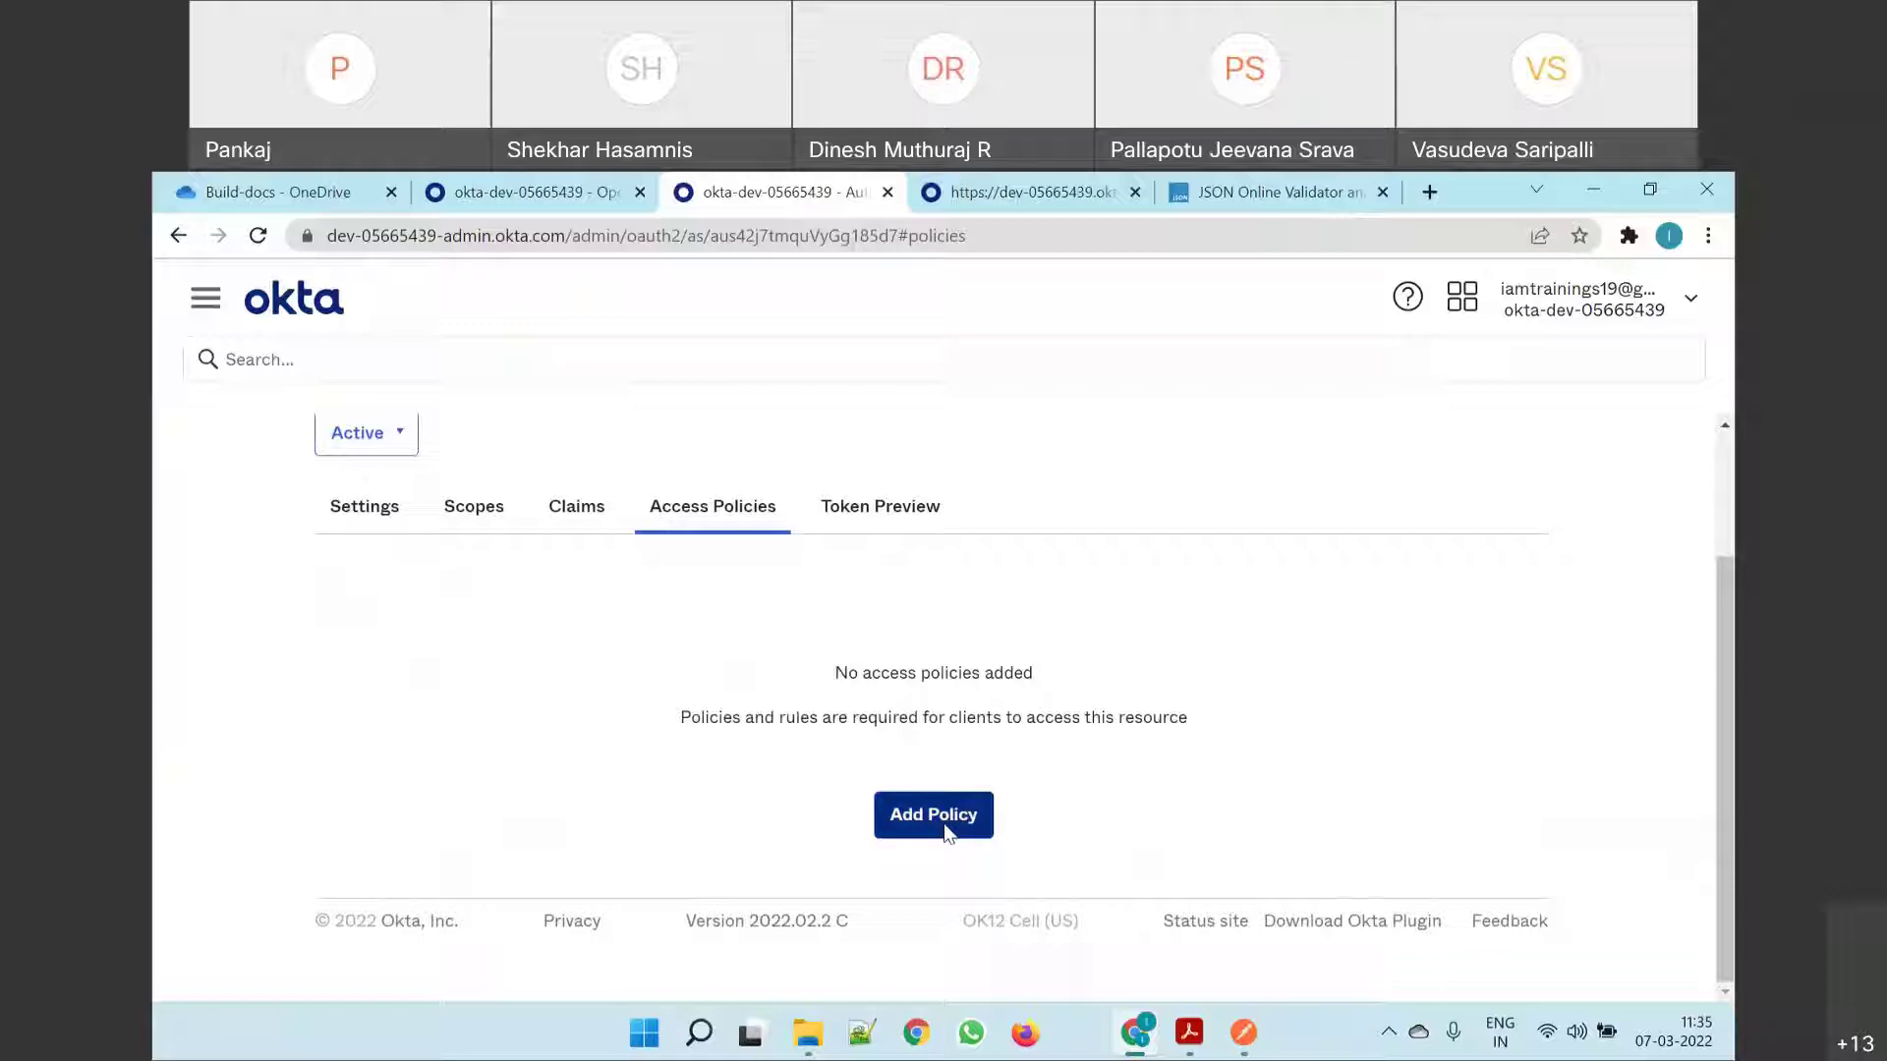
Go to Security > API and open the default authorization server.
{"action": "key", "text": "ctrl+Page_Up"}
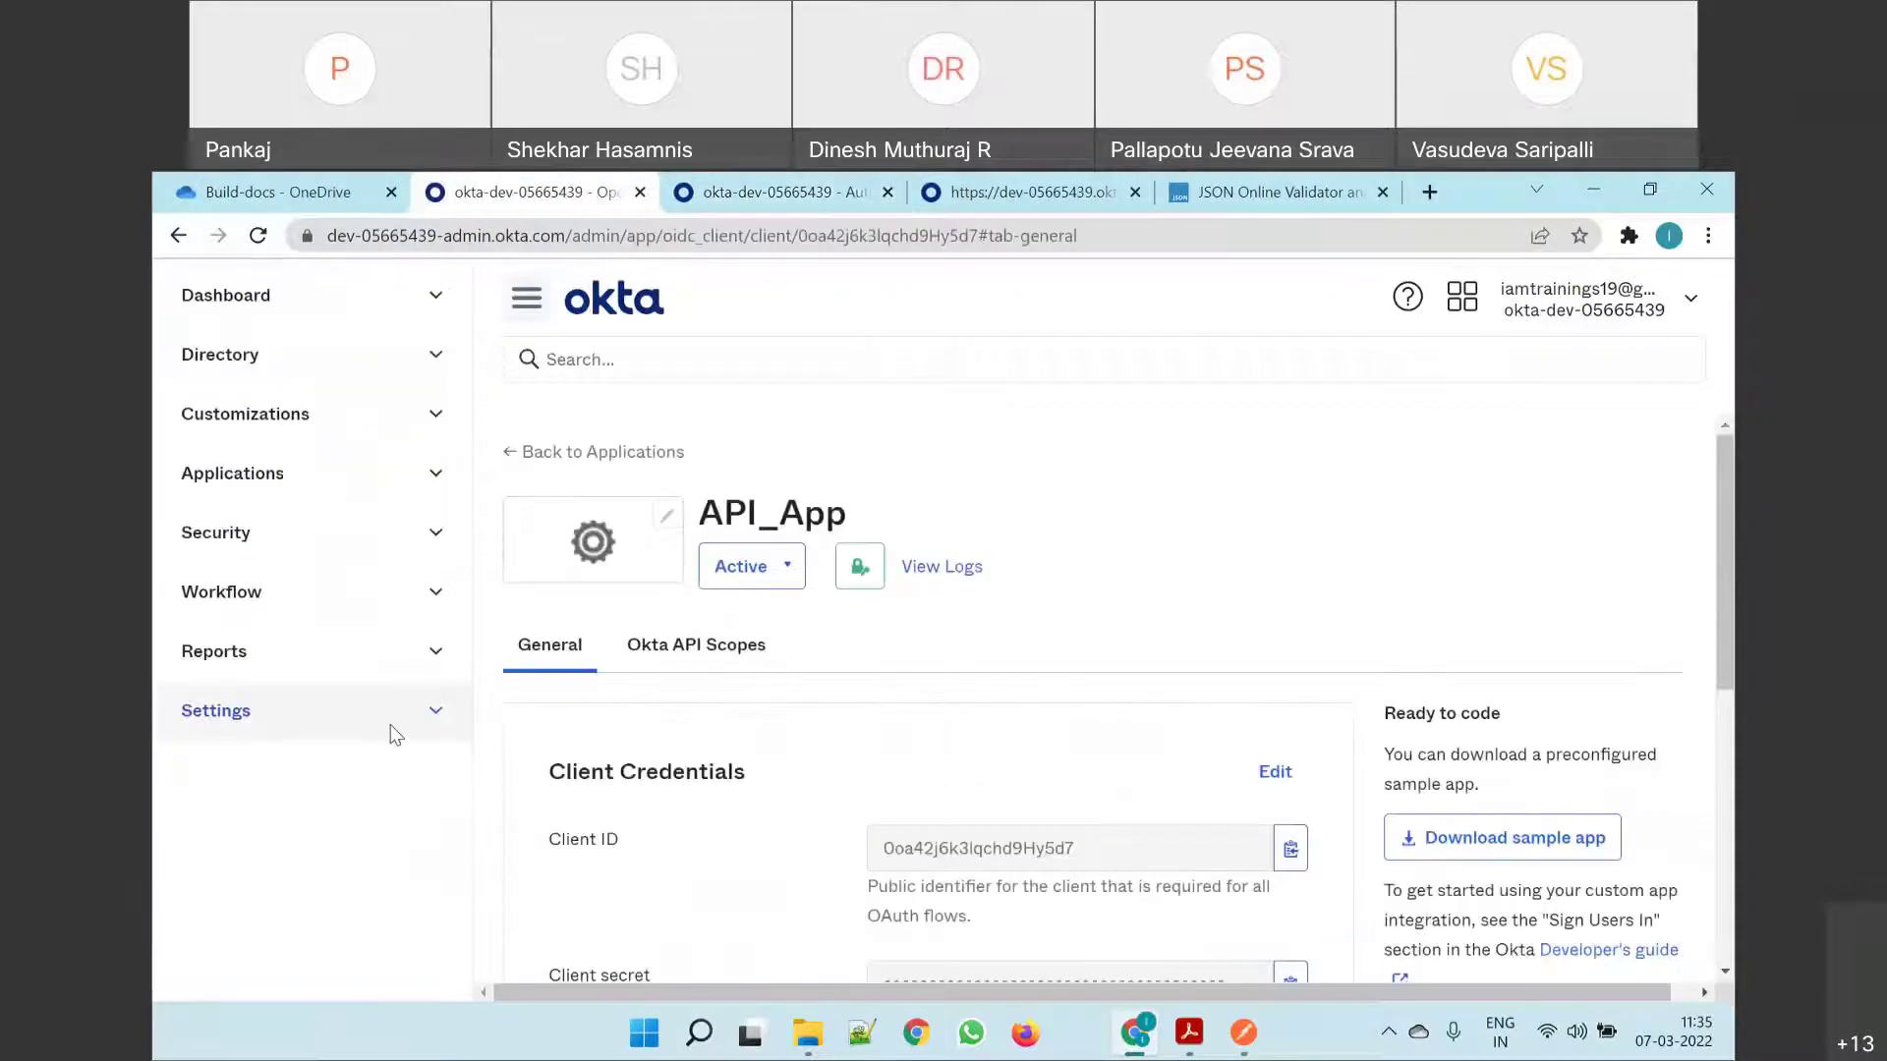
{"action": "left_click", "coordinate": [430, 535]}
{"action": "scroll", "coordinate": [357, 712], "scroll_direction": "down", "scroll_amount": 3}
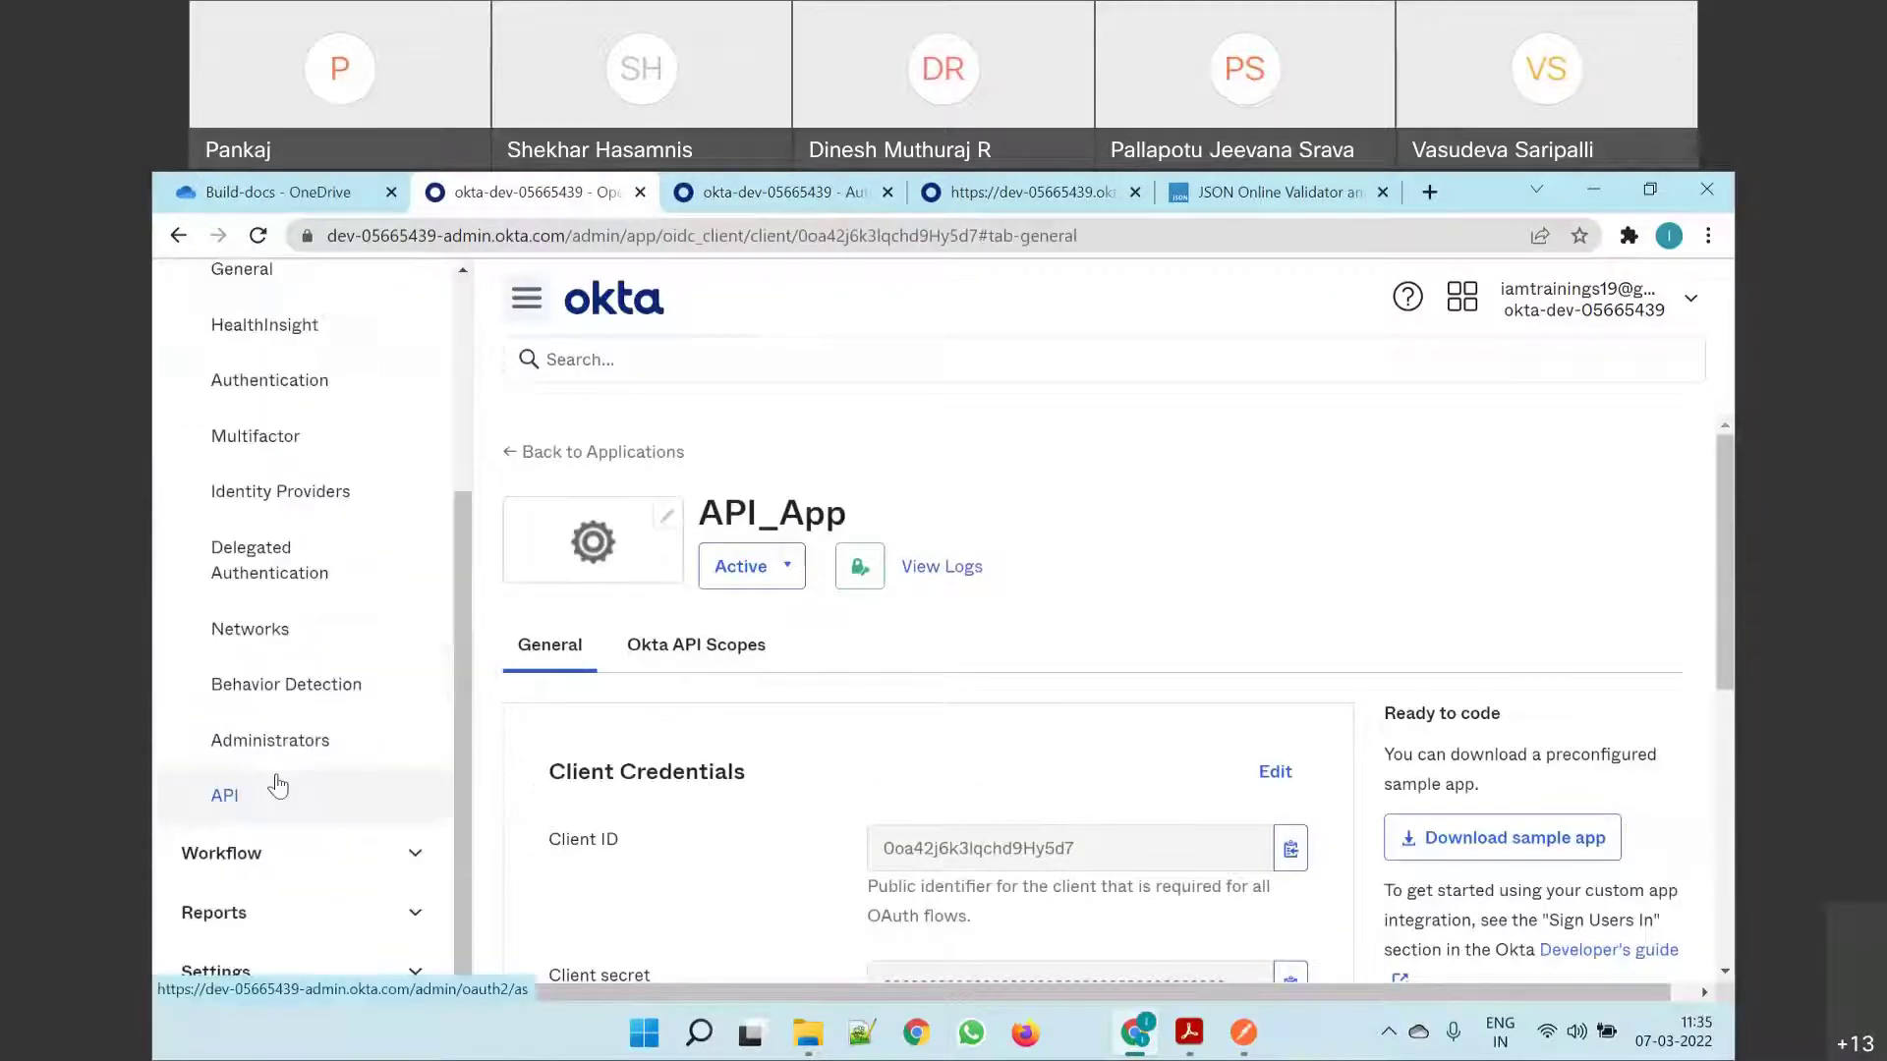
{"action": "left_click", "coordinate": [253, 794]}
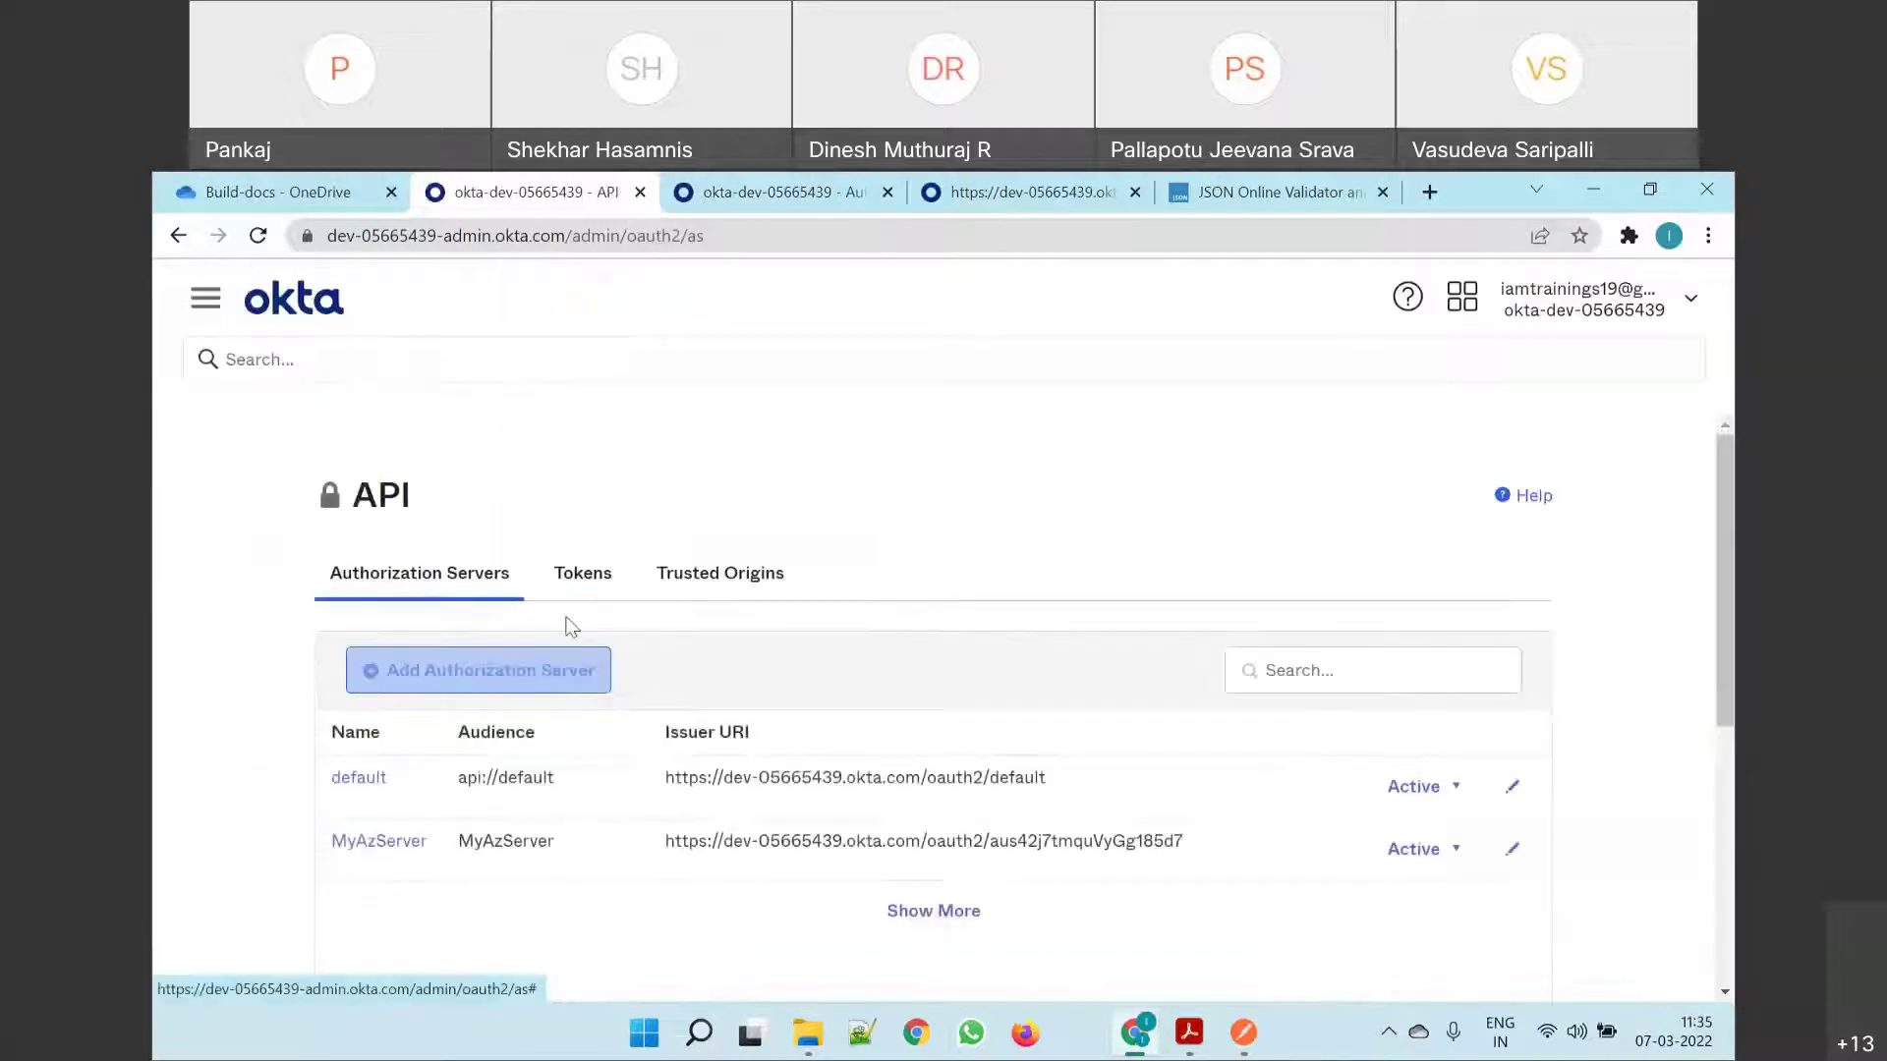
{"action": "left_click", "coordinate": [365, 778]}
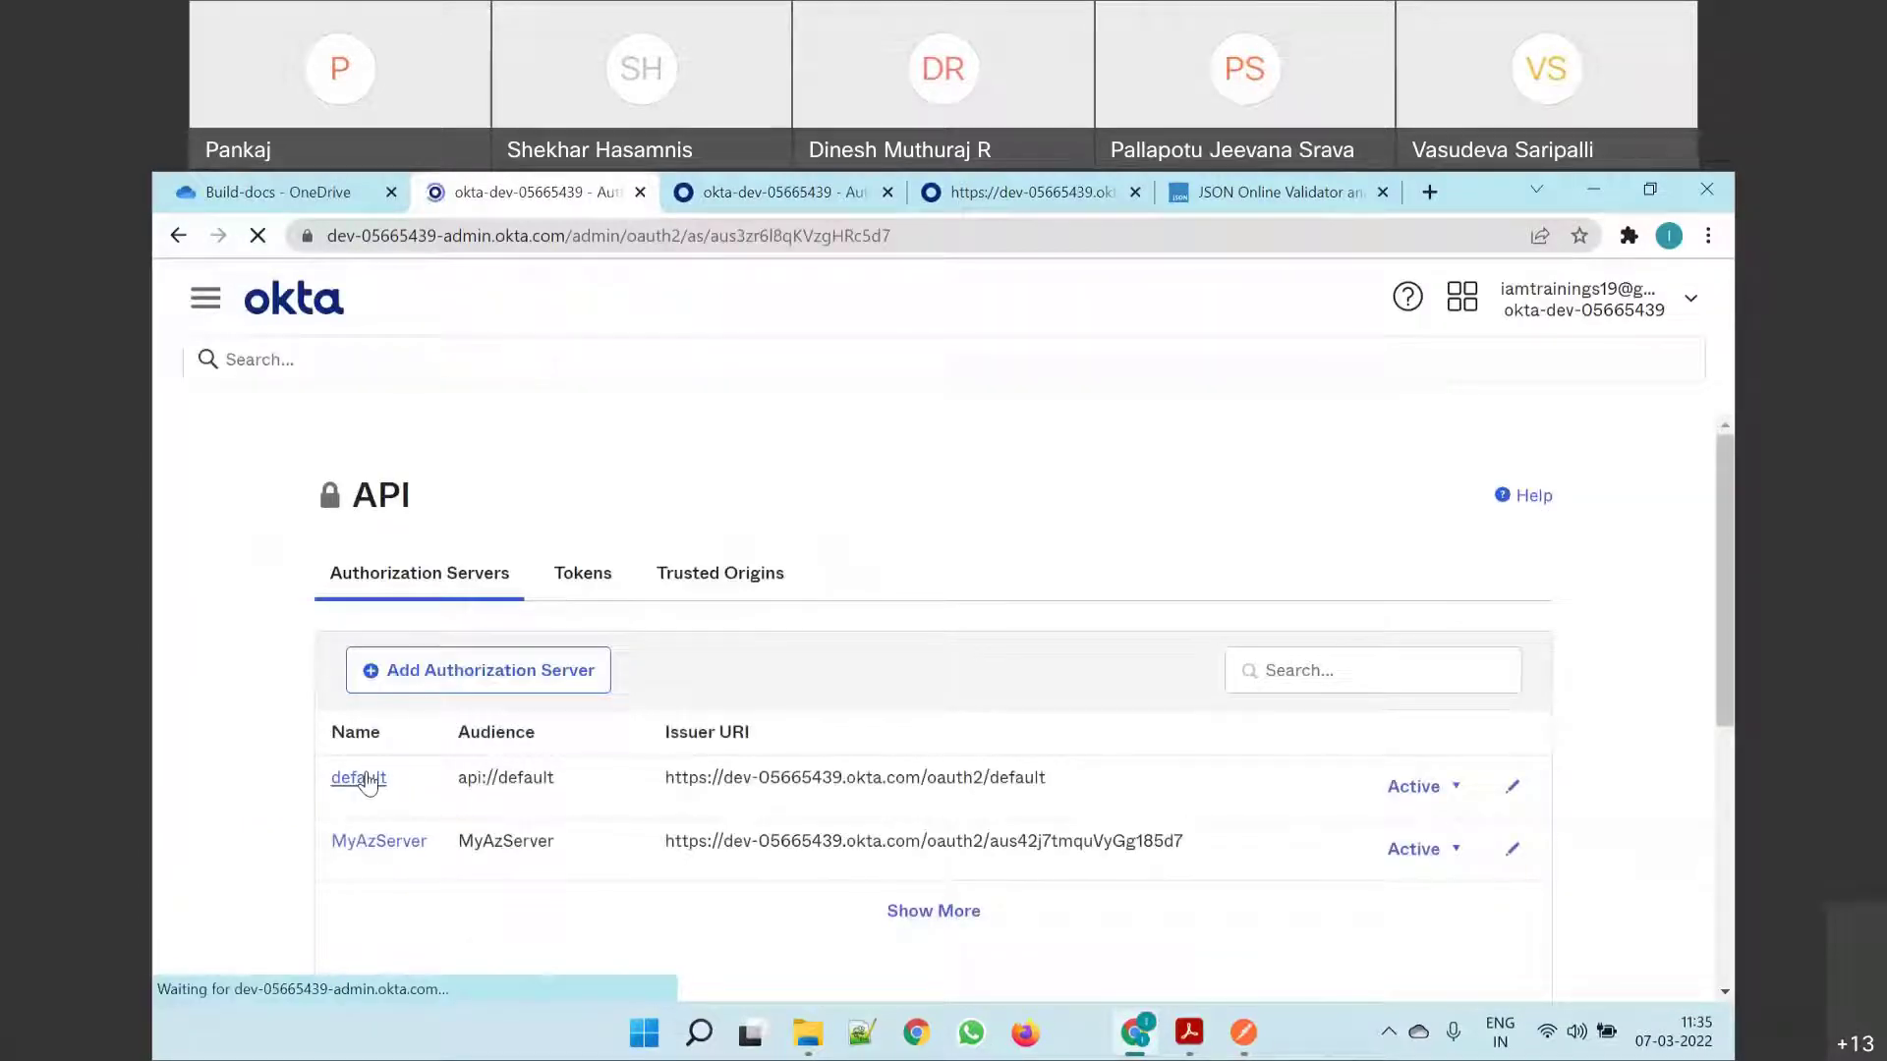
Review the Default Policy on the default server's Access Policies tab.
{"action": "left_click", "coordinate": [703, 686]}
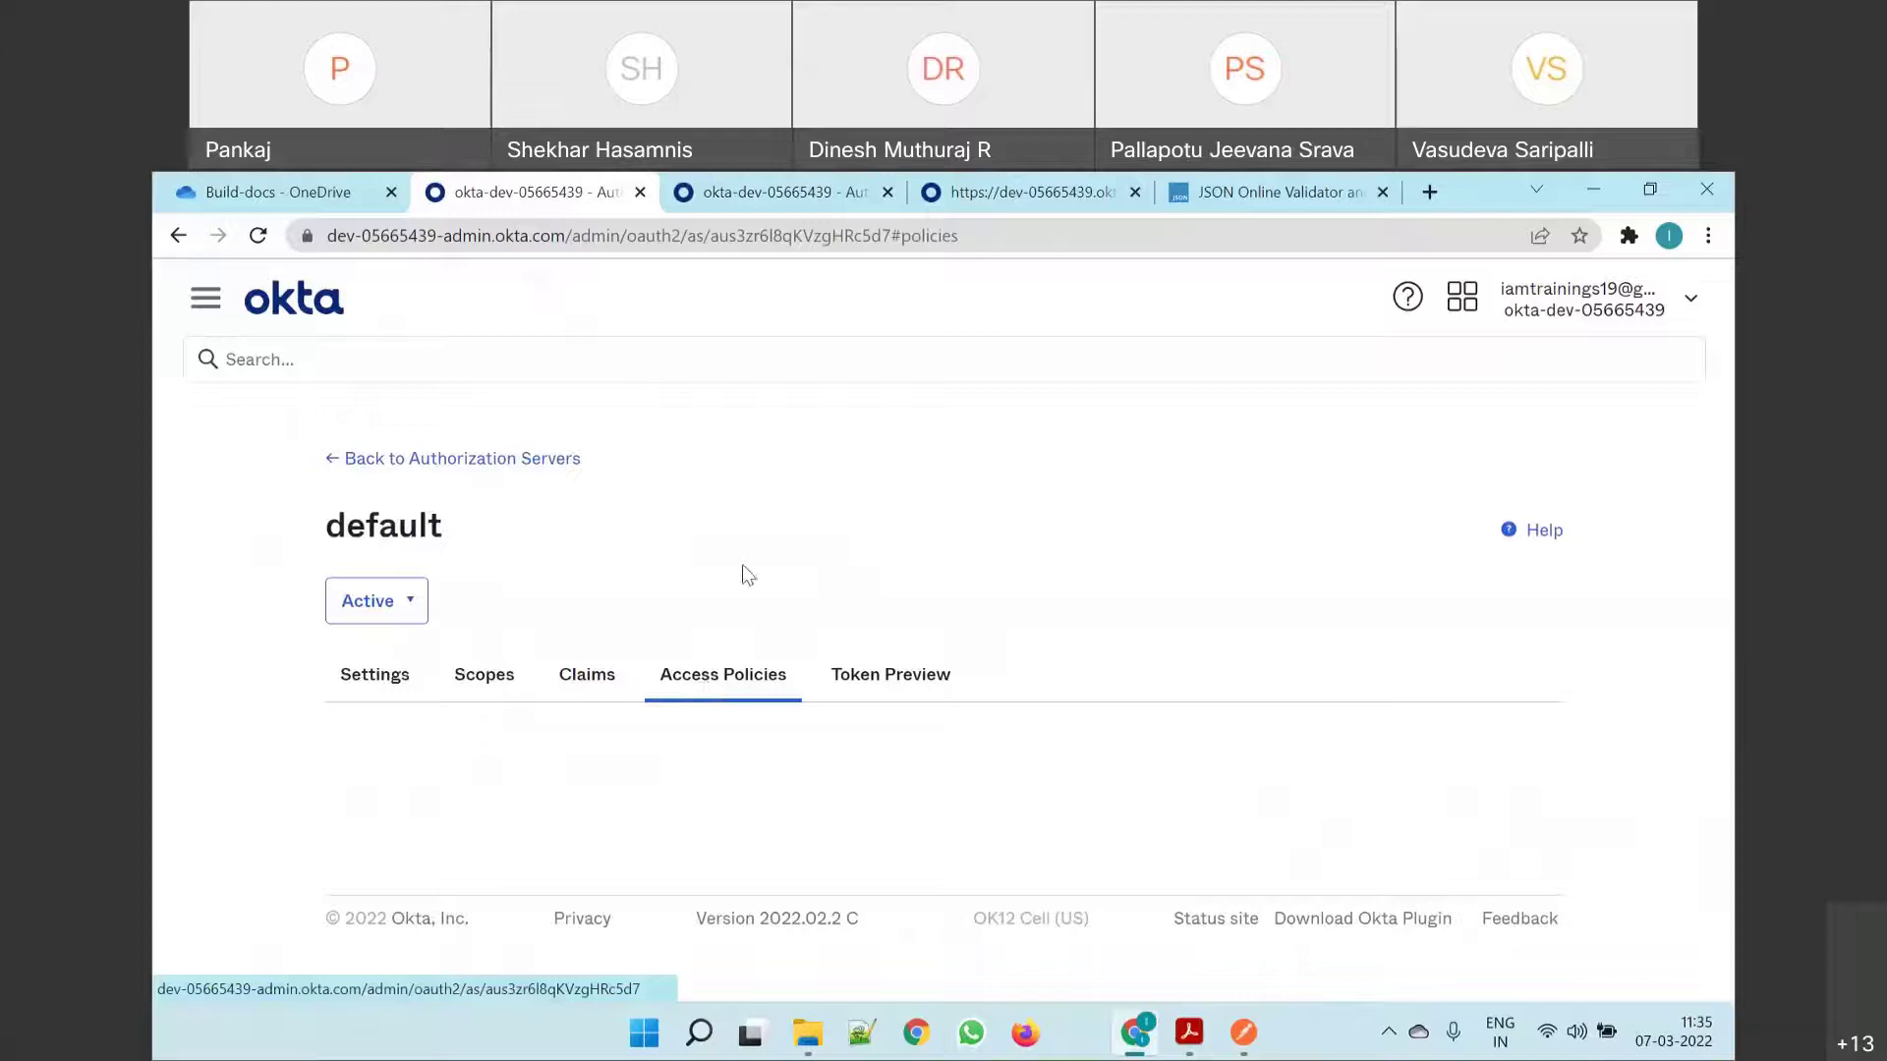
{"action": "scroll", "coordinate": [463, 744], "scroll_direction": "down", "scroll_amount": 3}
{"action": "scroll", "coordinate": [800, 733], "scroll_direction": "down", "scroll_amount": 2}
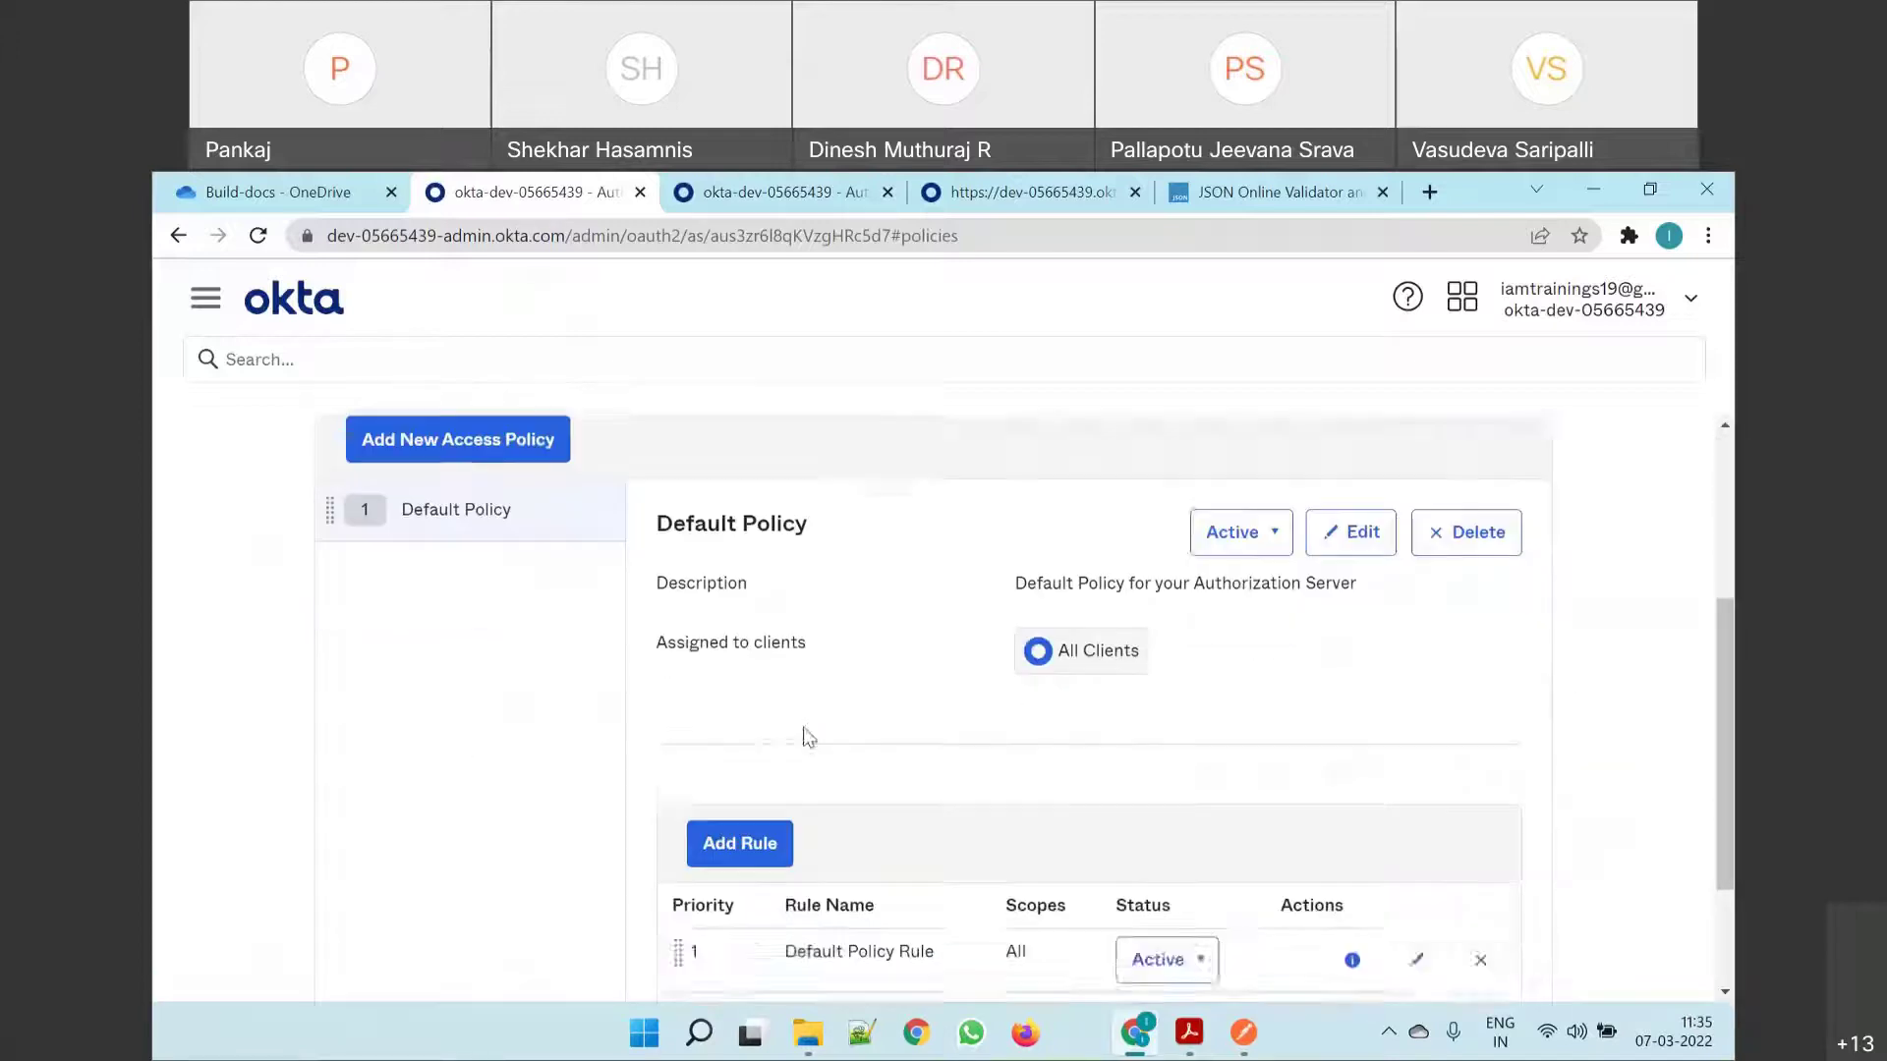
{"action": "scroll", "coordinate": [345, 776], "scroll_direction": "up", "scroll_amount": 2}
{"action": "scroll", "coordinate": [344, 779], "scroll_direction": "up", "scroll_amount": 1}
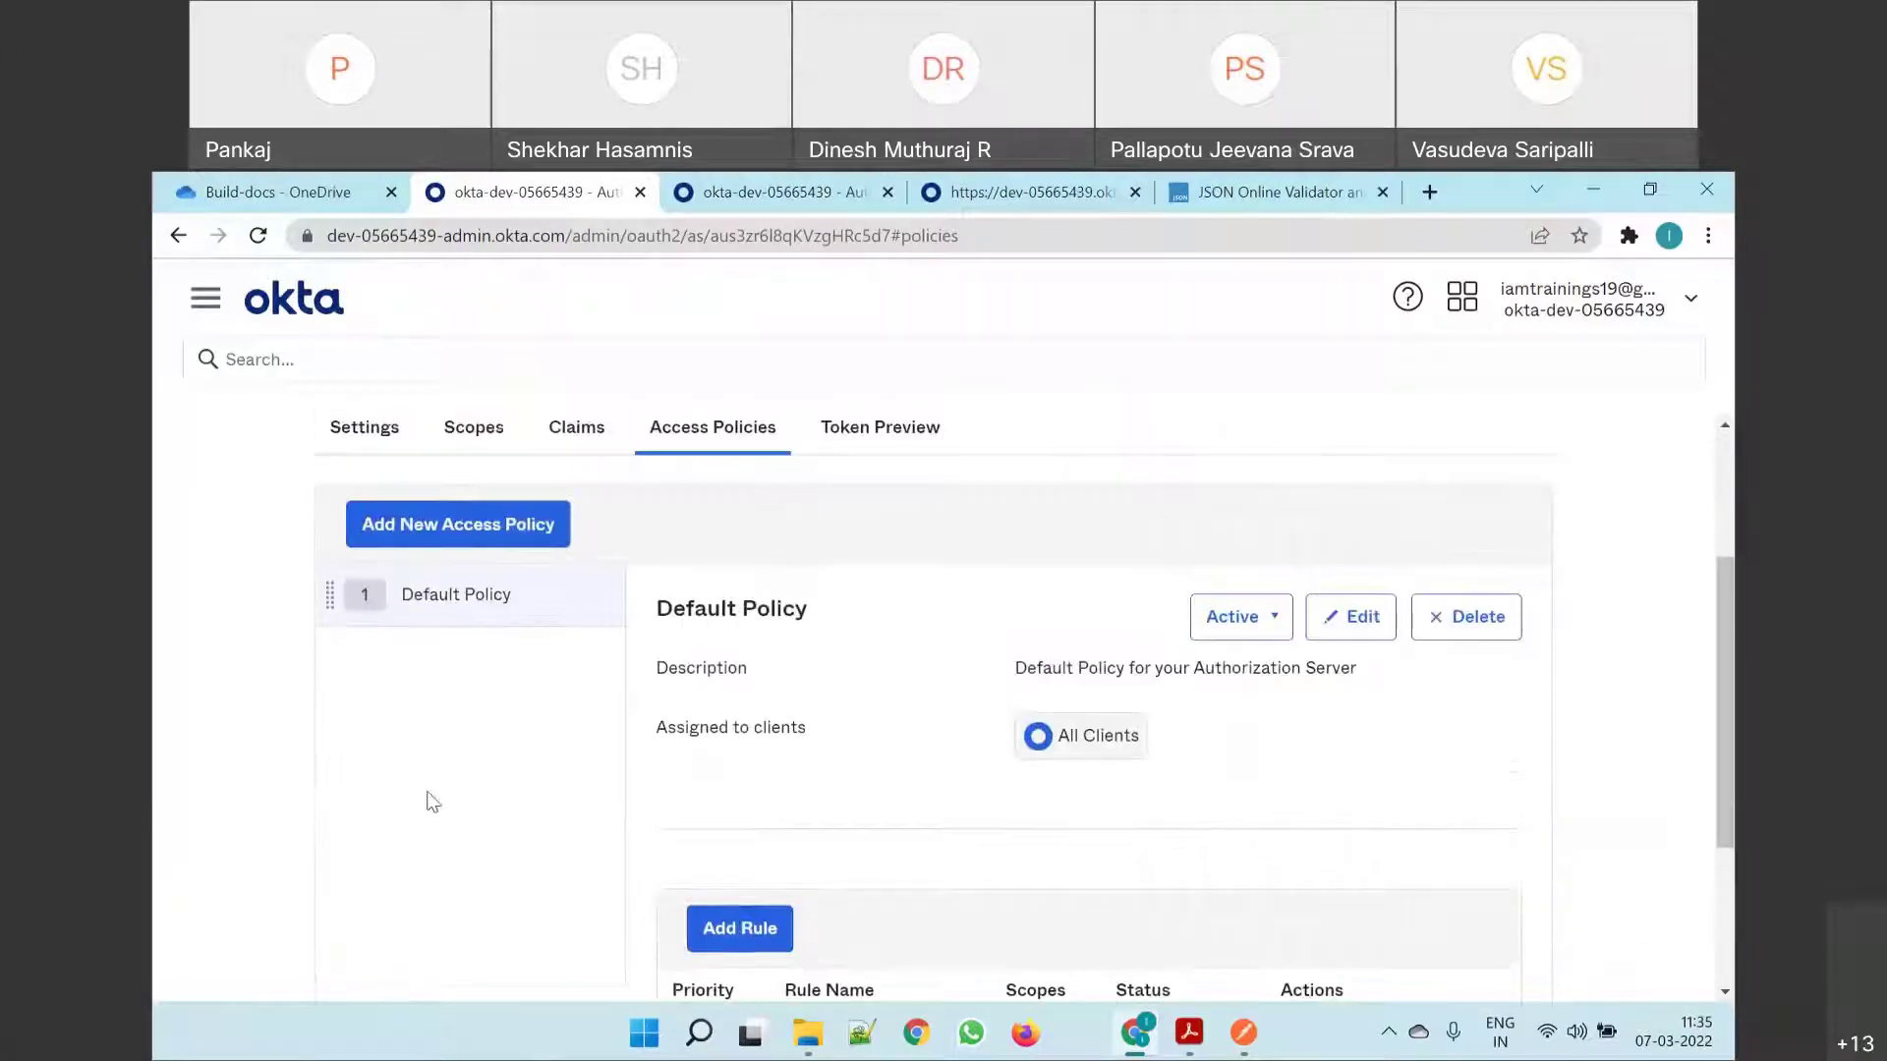
{"action": "scroll", "coordinate": [485, 695], "scroll_direction": "down", "scroll_amount": 3}
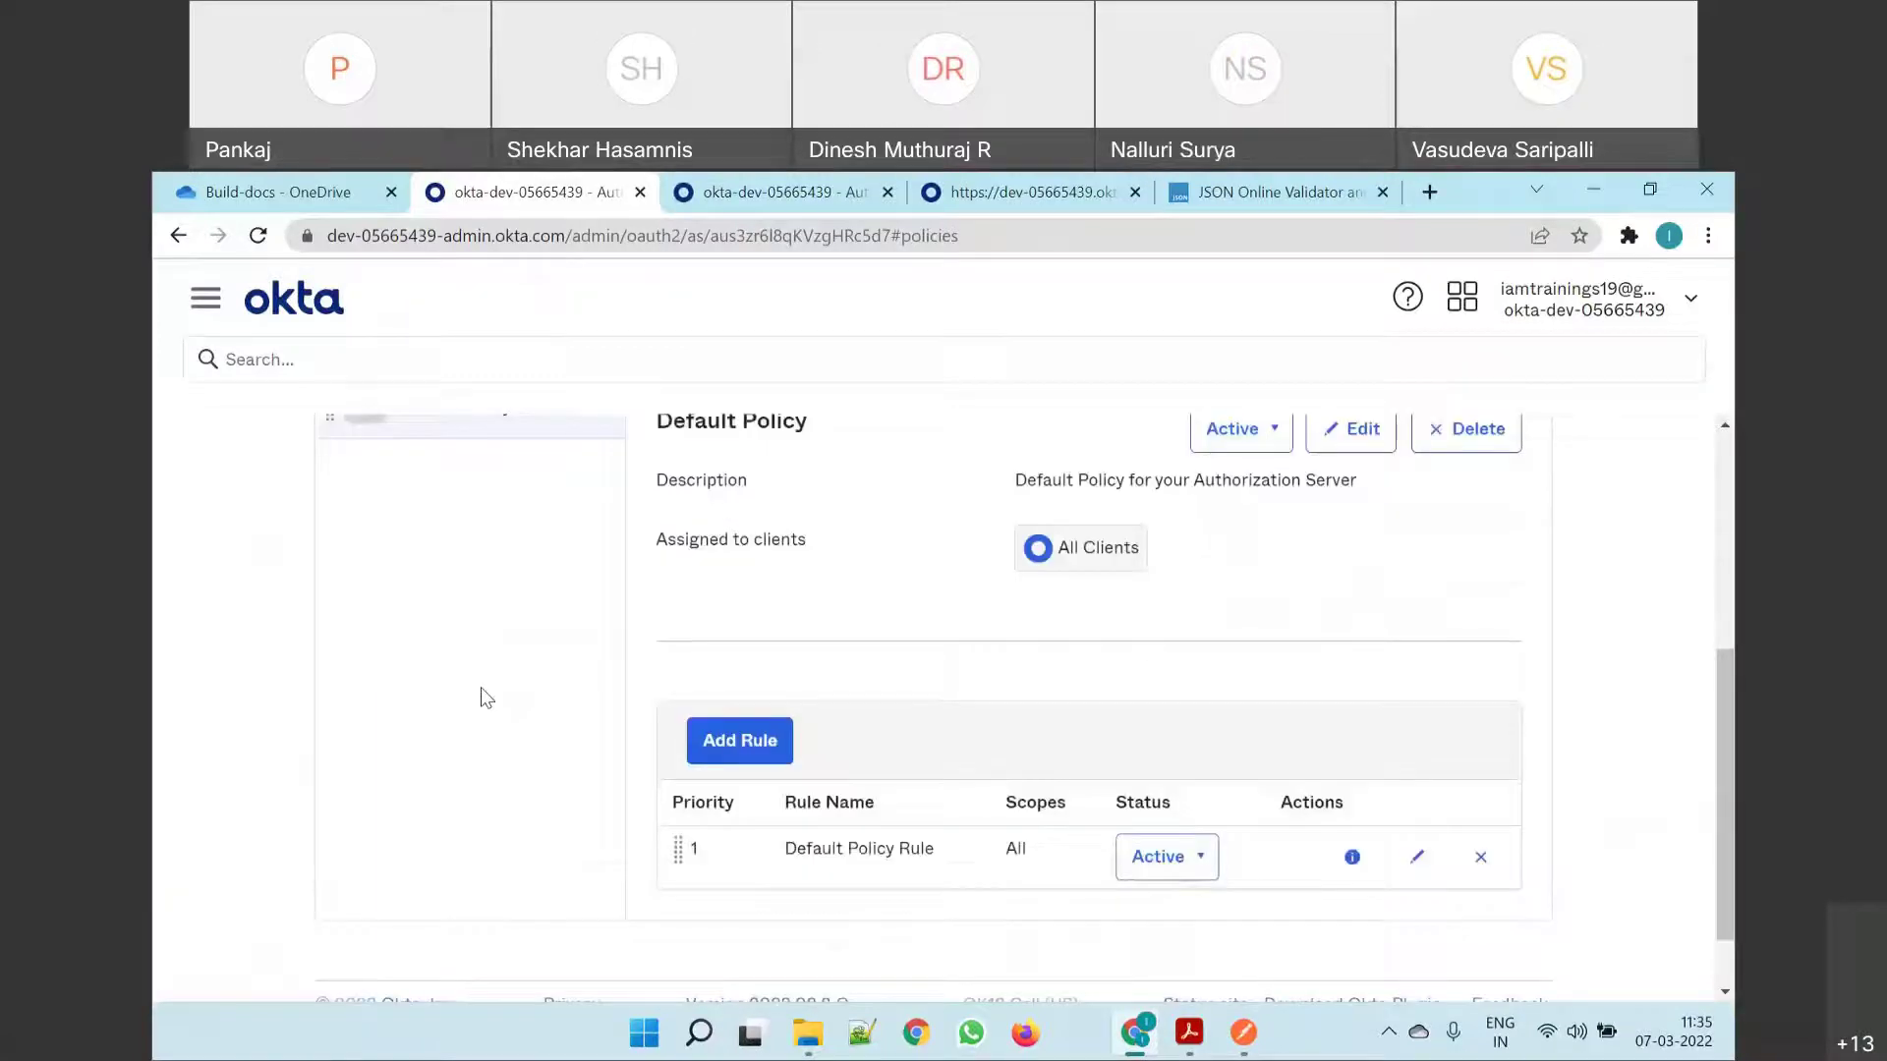
{"action": "scroll", "coordinate": [485, 615], "scroll_direction": "up", "scroll_amount": 3}
{"action": "scroll", "coordinate": [1052, 809], "scroll_direction": "down", "scroll_amount": 3}
{"action": "scroll", "coordinate": [969, 800], "scroll_direction": "up", "scroll_amount": 4}
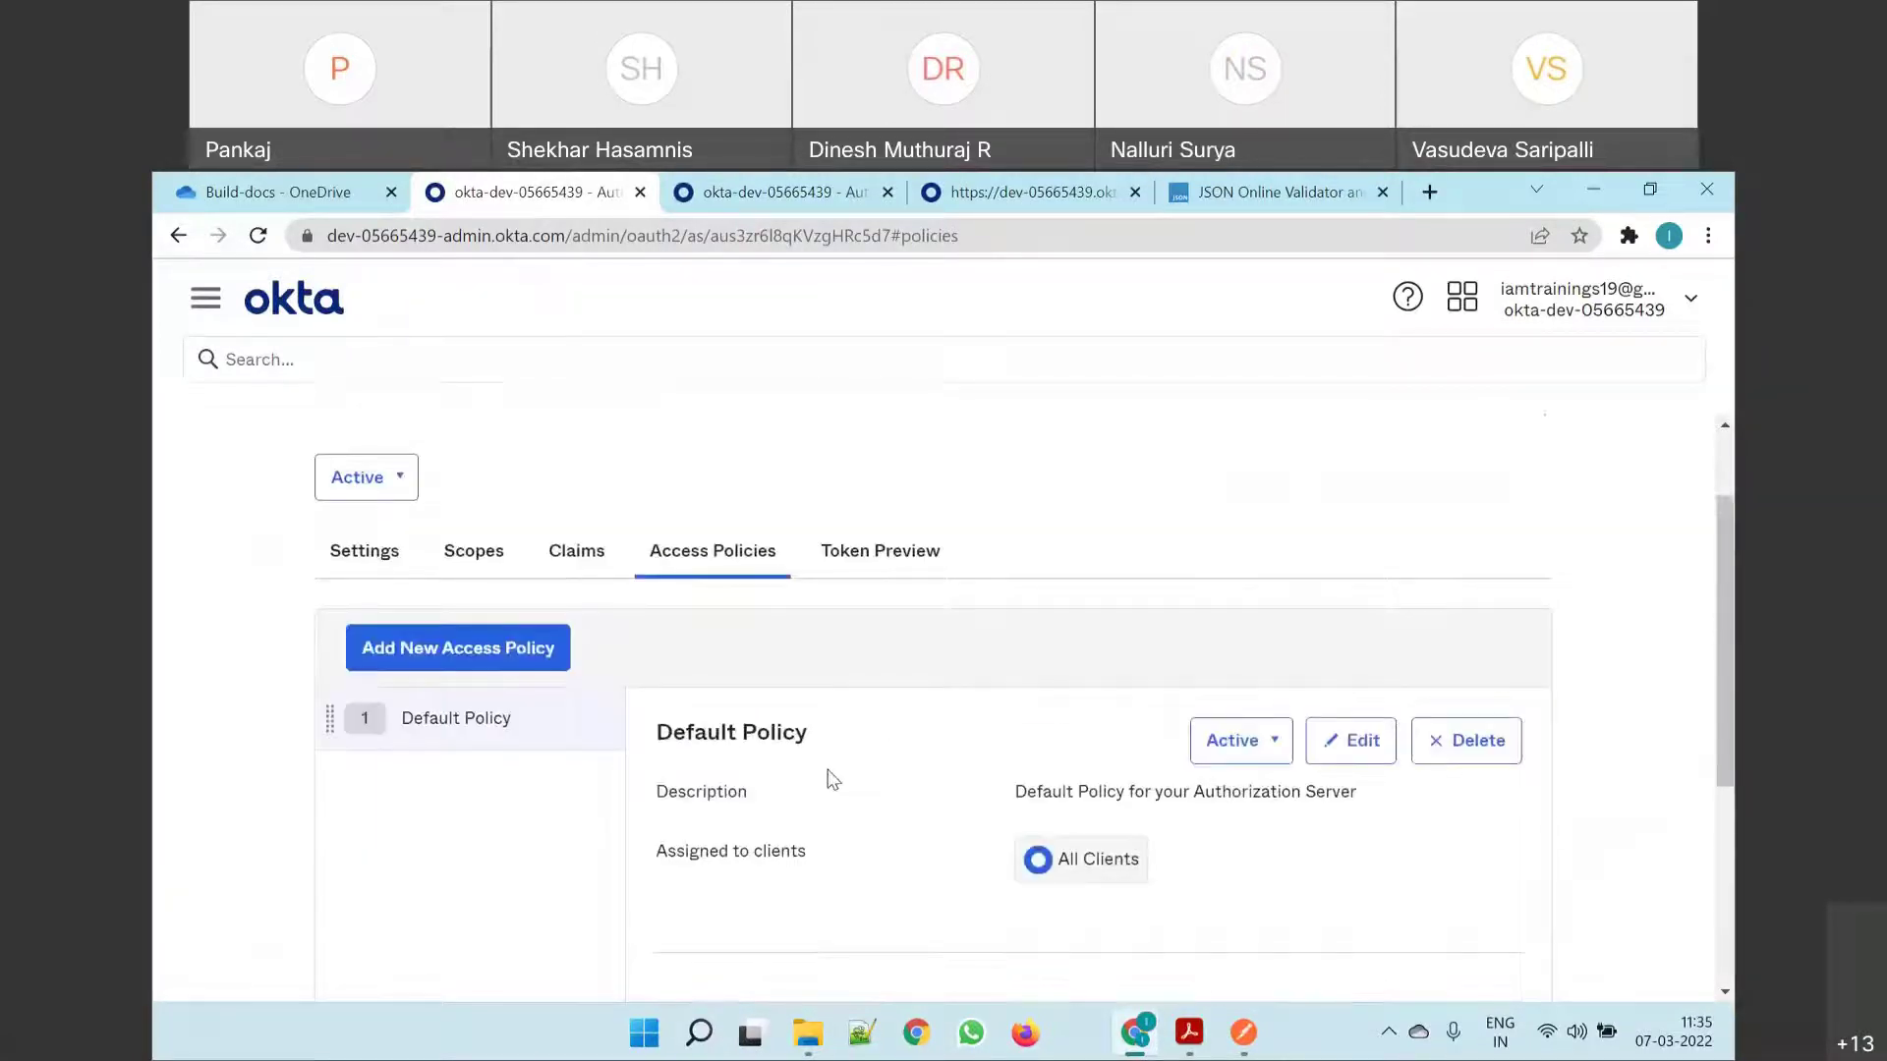
Start adding an access policy on MyAzServer.
{"action": "left_click", "coordinate": [739, 188]}
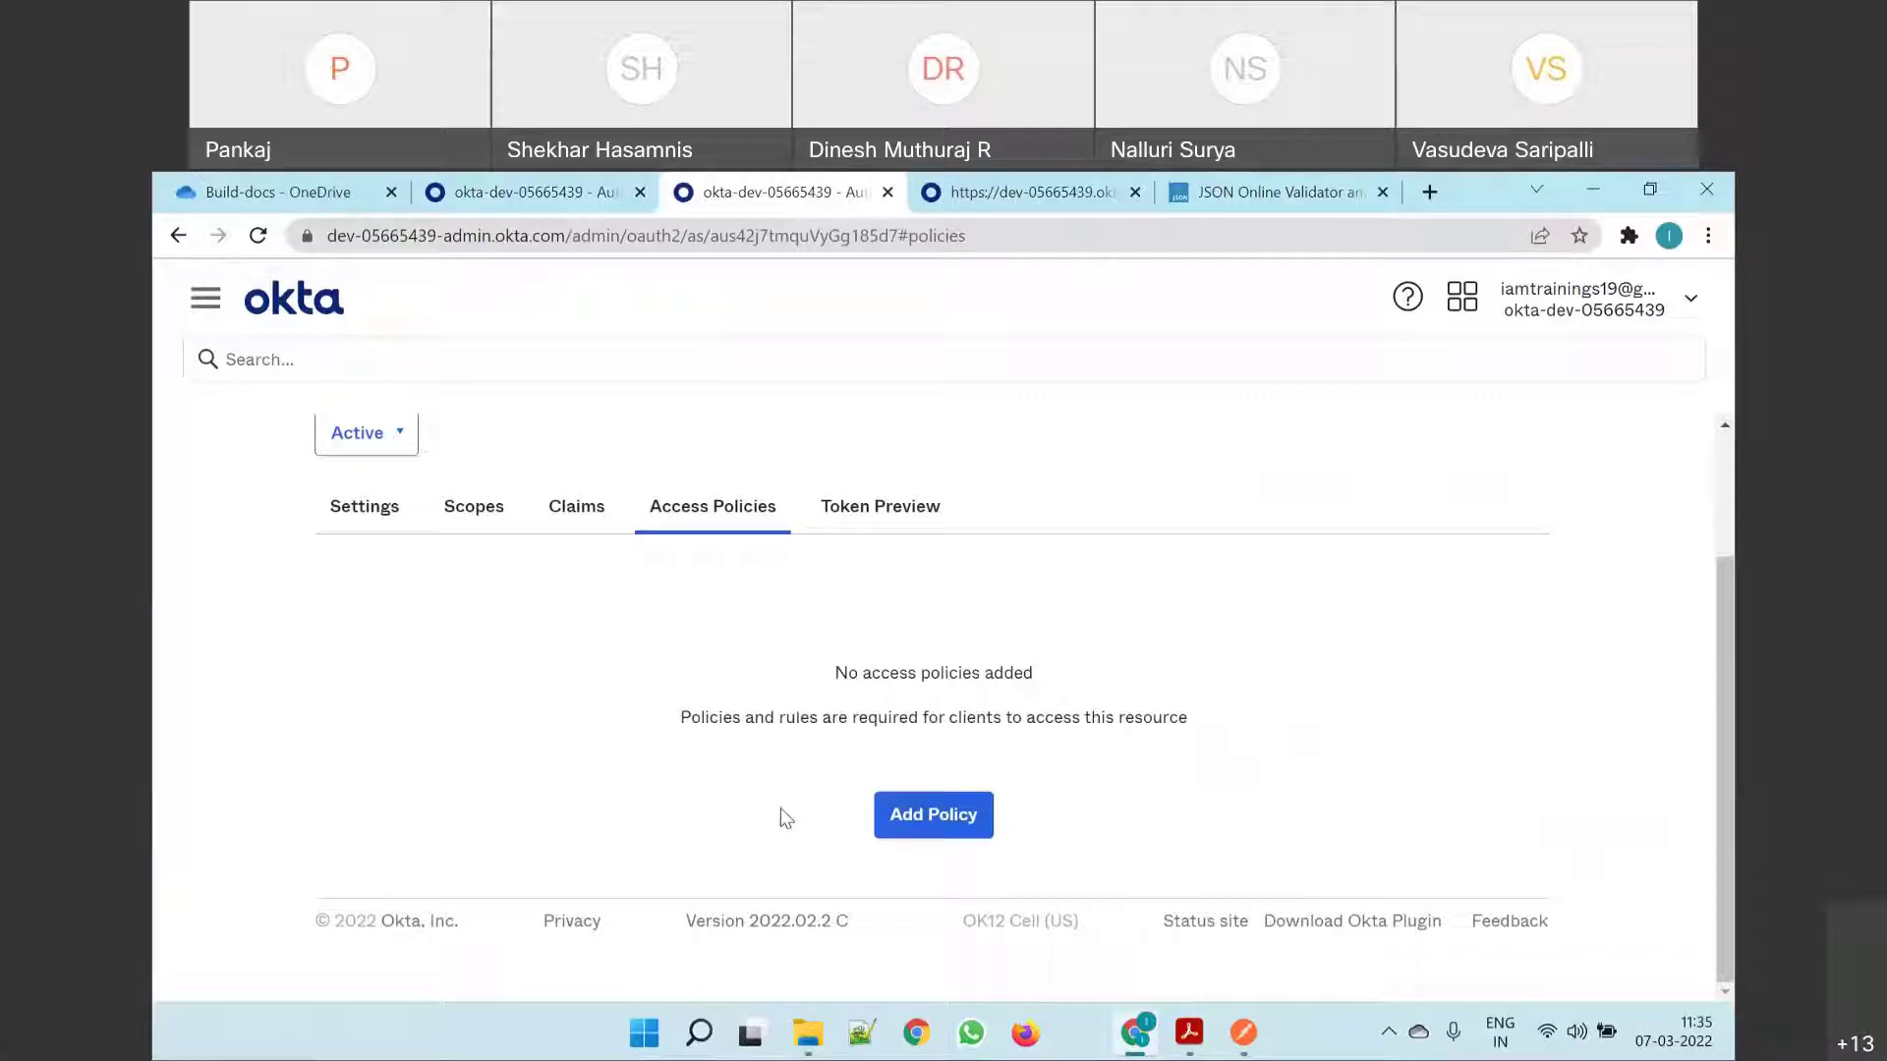
{"action": "left_click", "coordinate": [942, 829]}
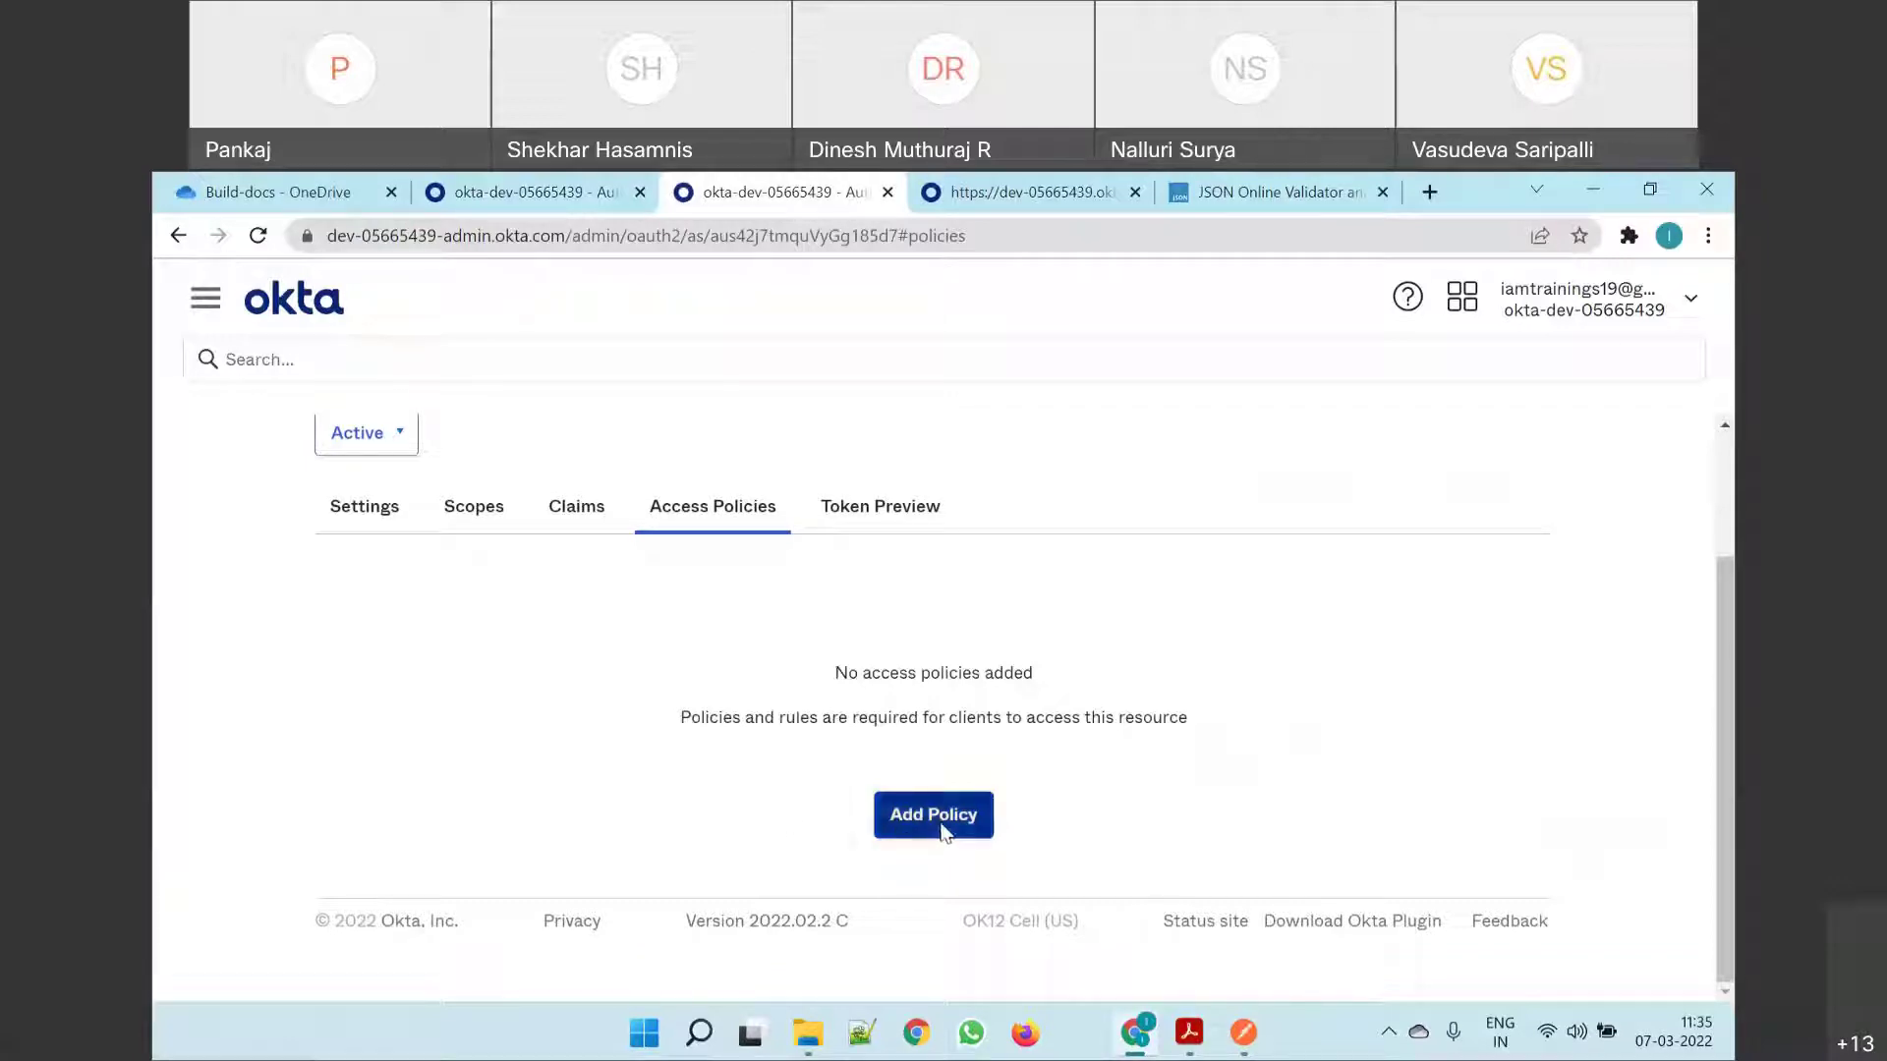
{"action": "key", "text": "alt+Tab"}
{"action": "key", "text": "alt+Tab"}
Open and cancel the Add Policy form on MyAzServer, then on the default server.
{"action": "left_click", "coordinate": [941, 811]}
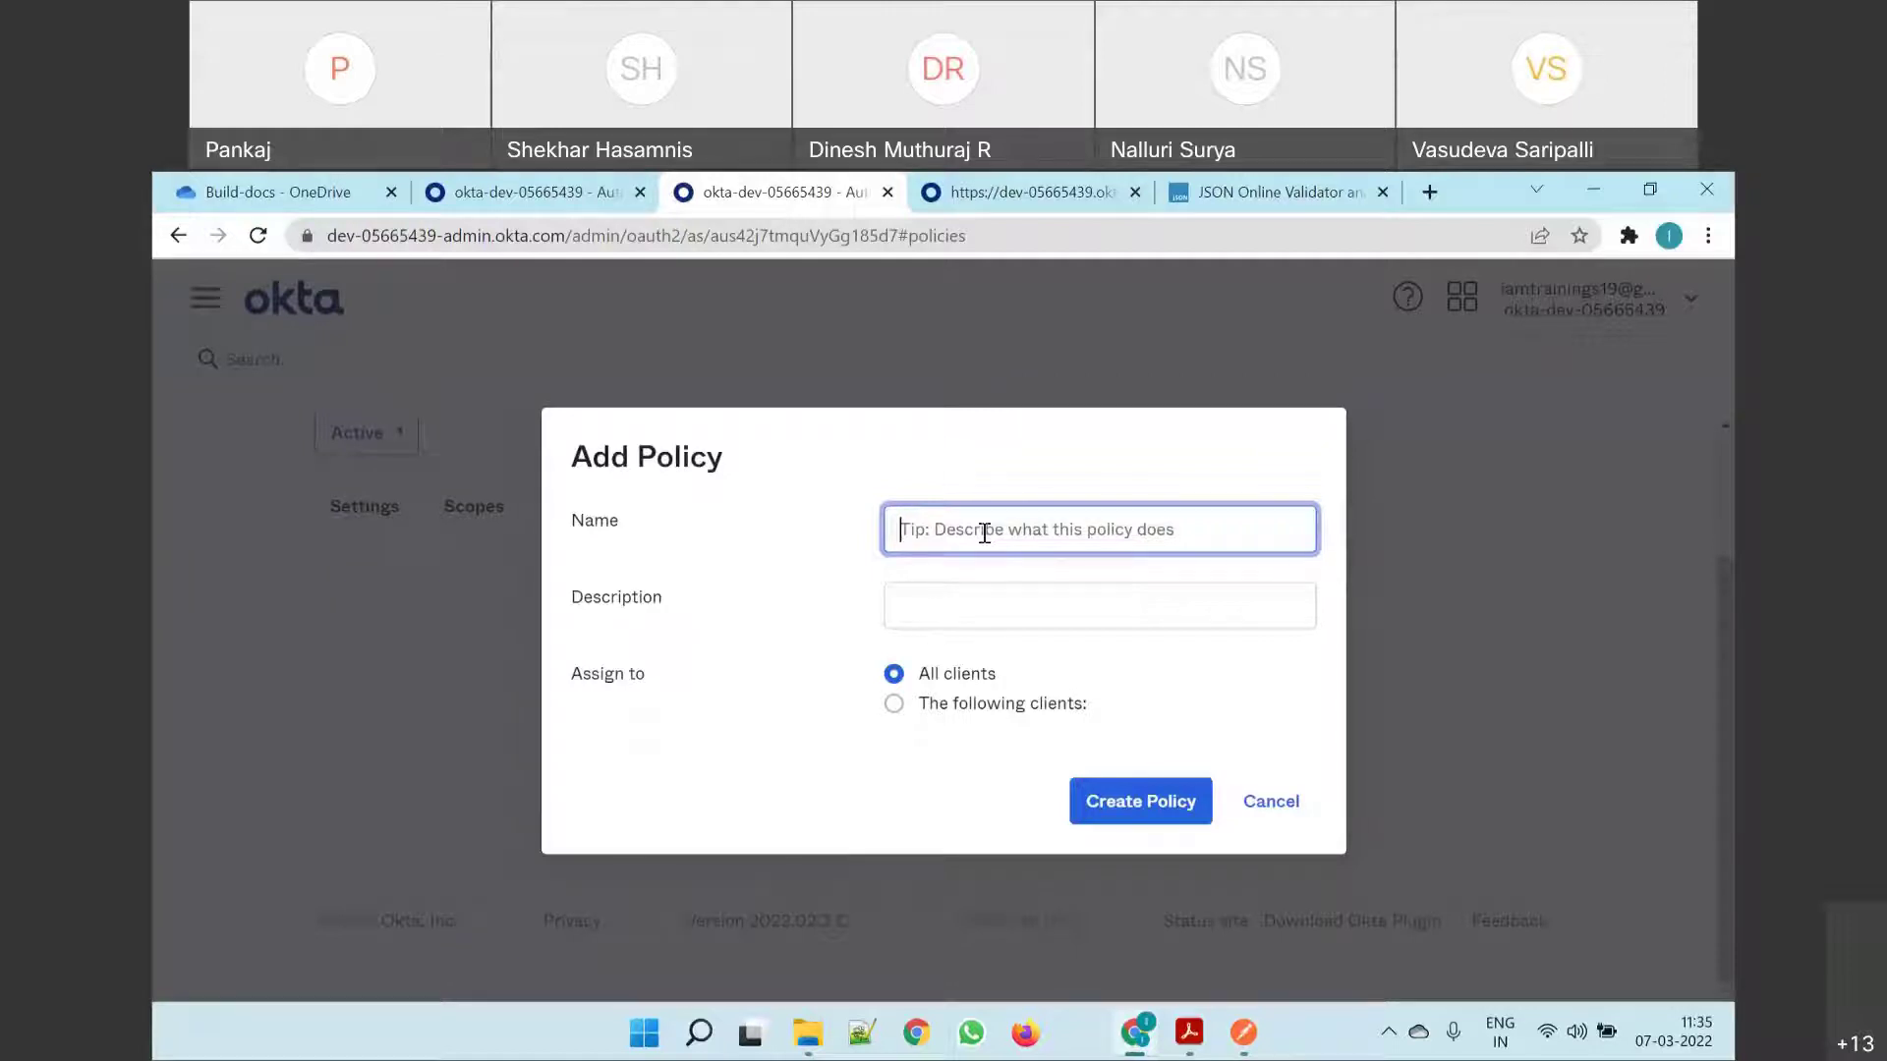
{"action": "left_click", "coordinate": [1268, 801]}
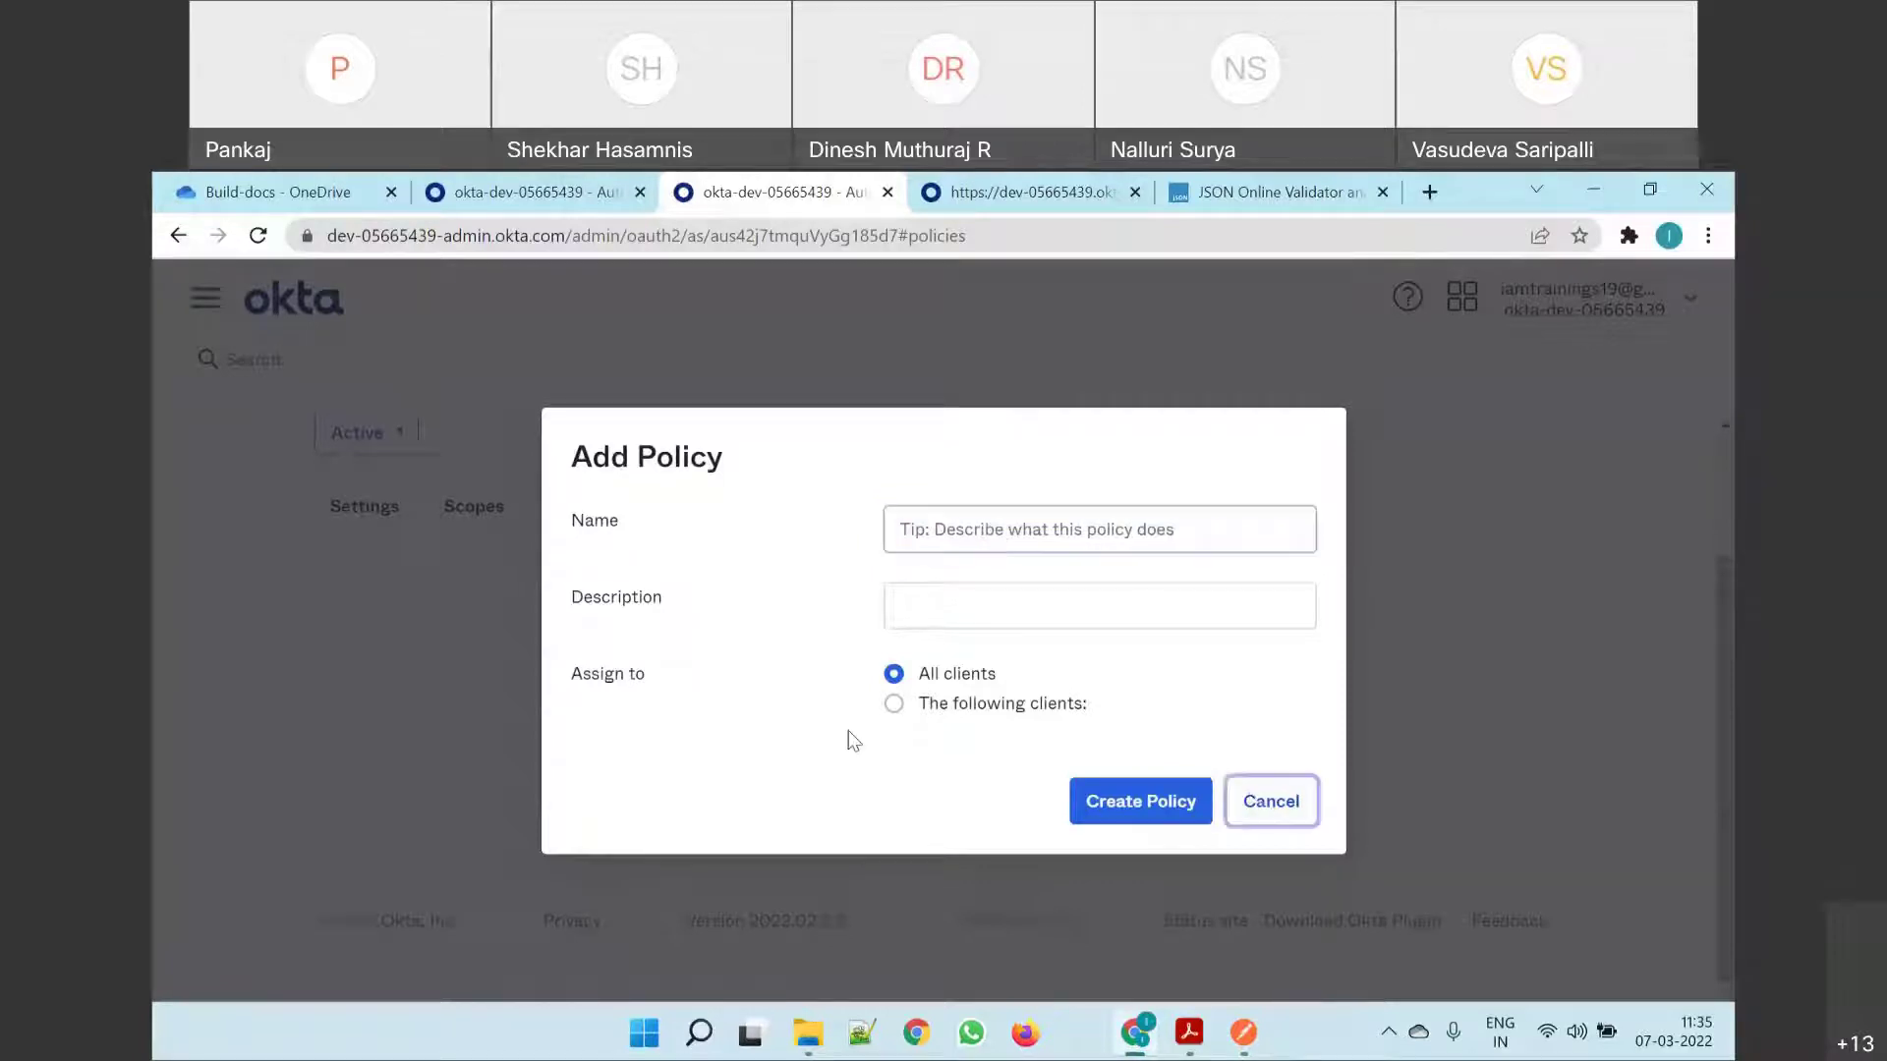
{"action": "left_click", "coordinate": [501, 189]}
{"action": "left_click", "coordinate": [543, 648]}
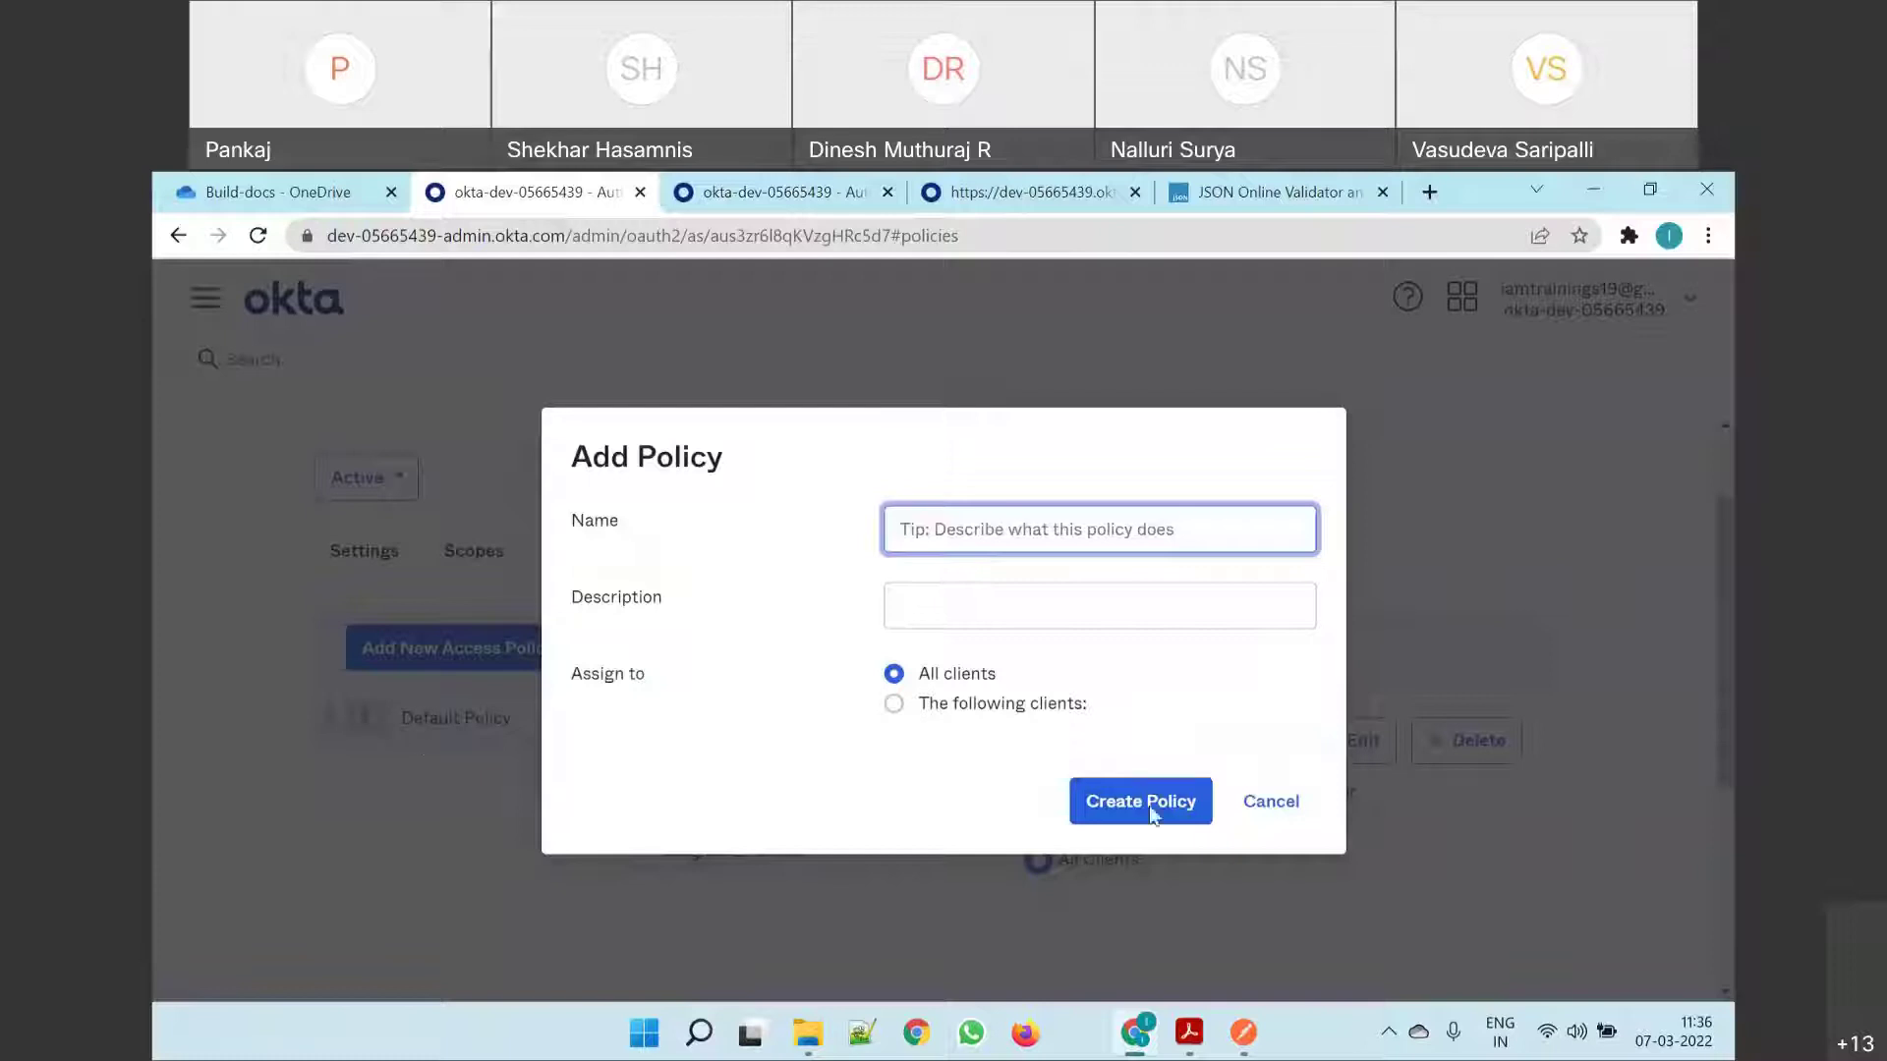
{"action": "left_click", "coordinate": [1271, 801]}
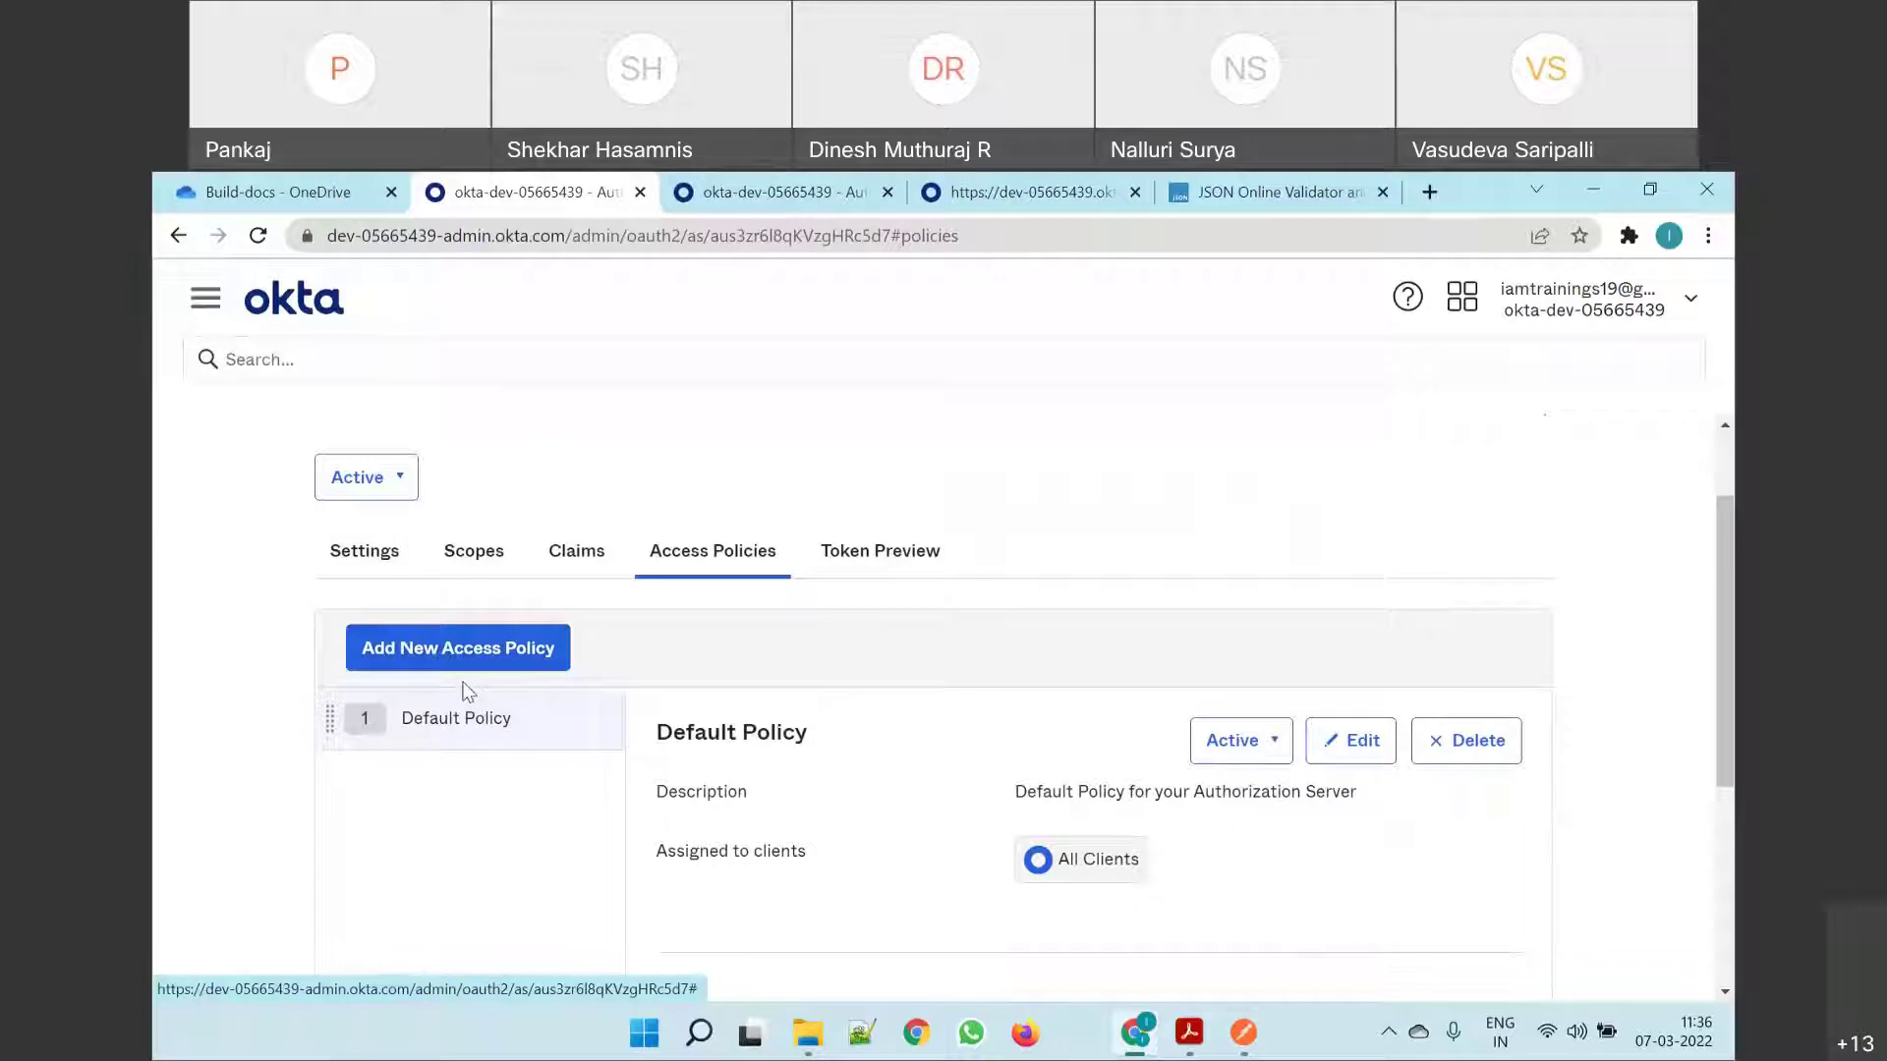
Select the server name 'default' on its Access Policies page.
{"action": "scroll", "coordinate": [566, 744], "scroll_direction": "up", "scroll_amount": 2}
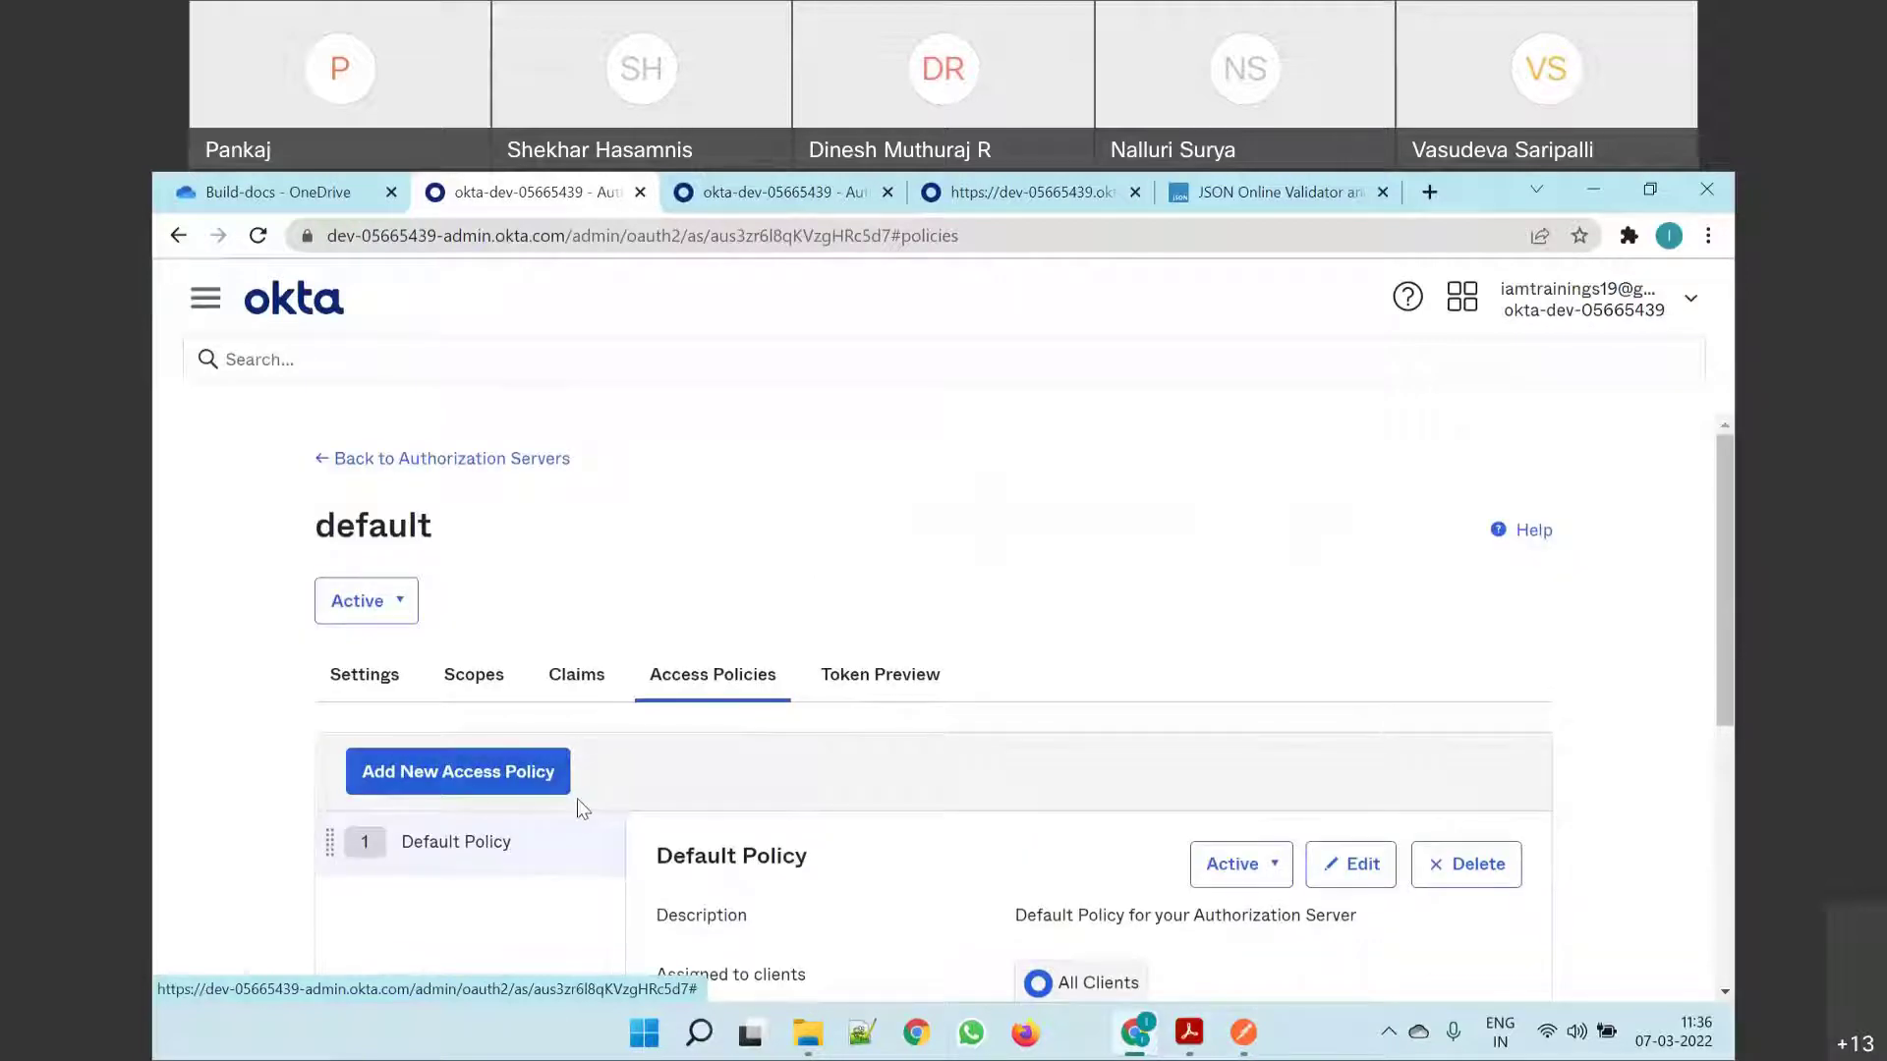
{"action": "scroll", "coordinate": [1114, 882], "scroll_direction": "down", "scroll_amount": 2}
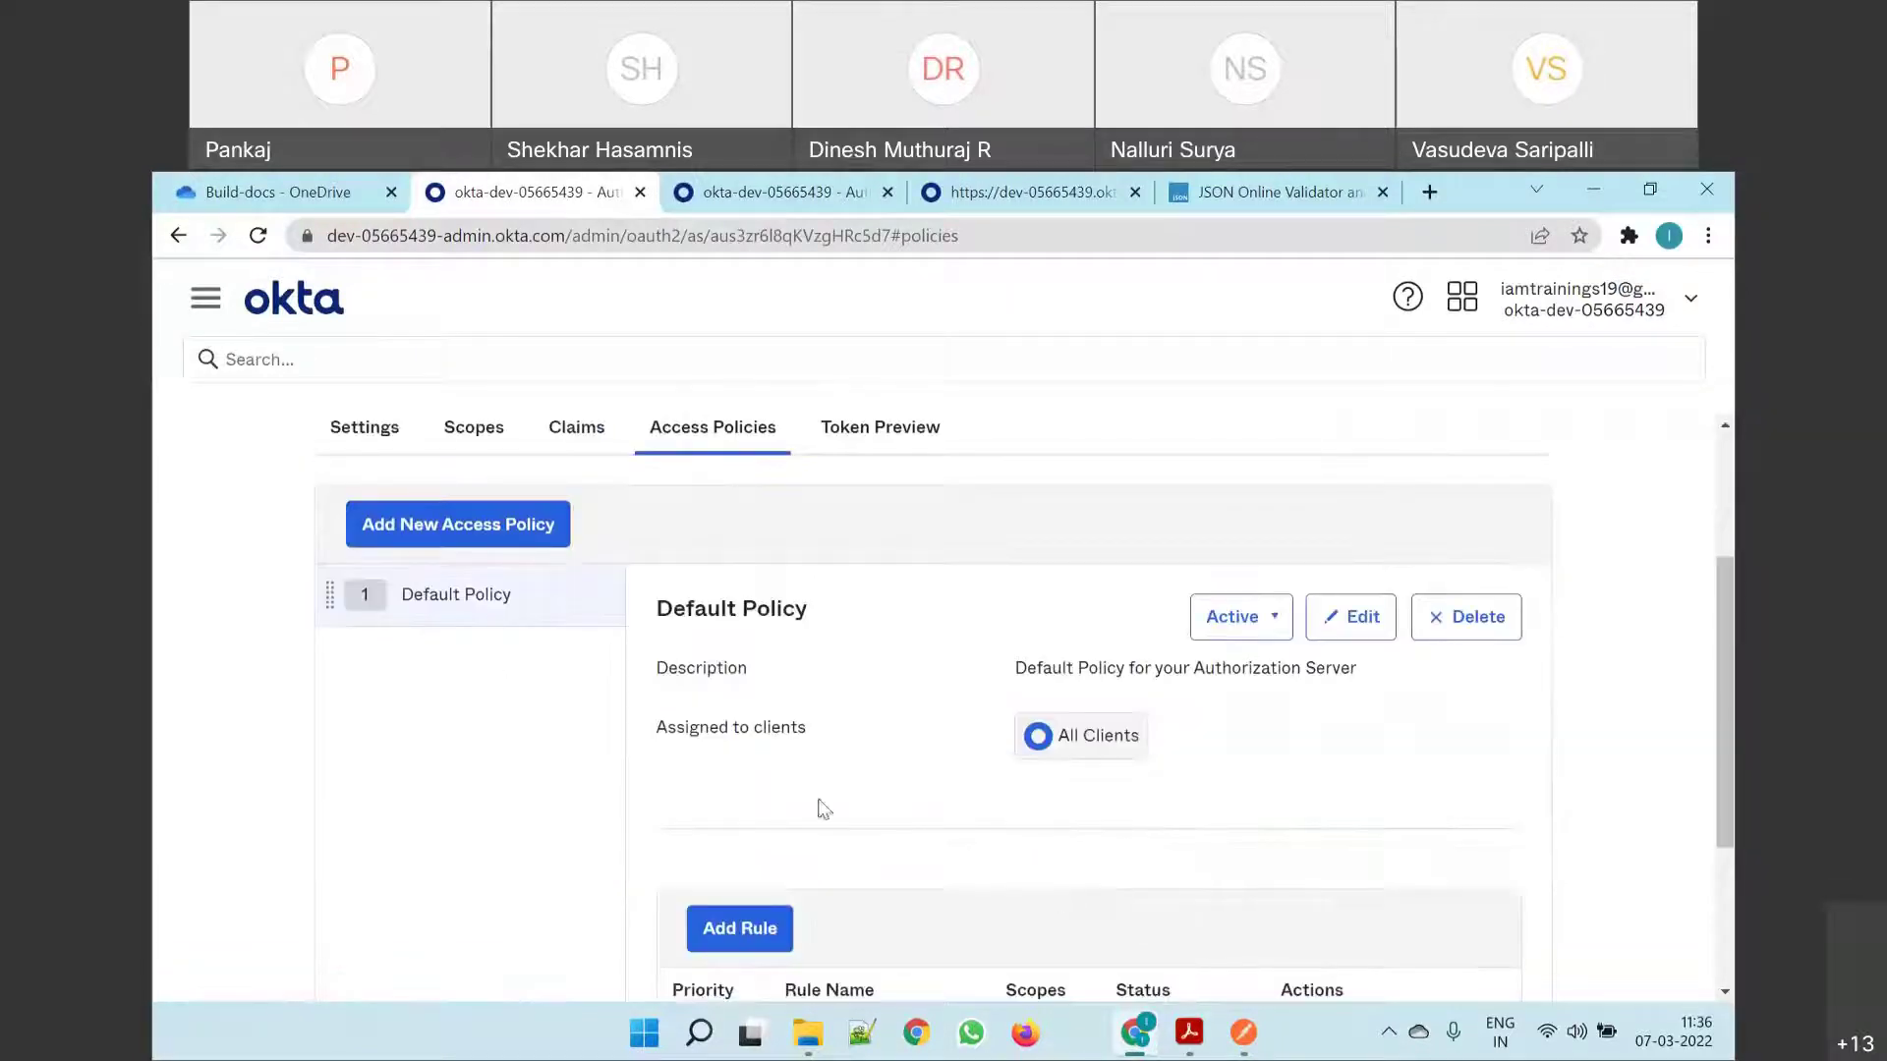
{"action": "scroll", "coordinate": [593, 842], "scroll_direction": "up", "scroll_amount": 1}
{"action": "scroll", "coordinate": [564, 847], "scroll_direction": "up", "scroll_amount": 1}
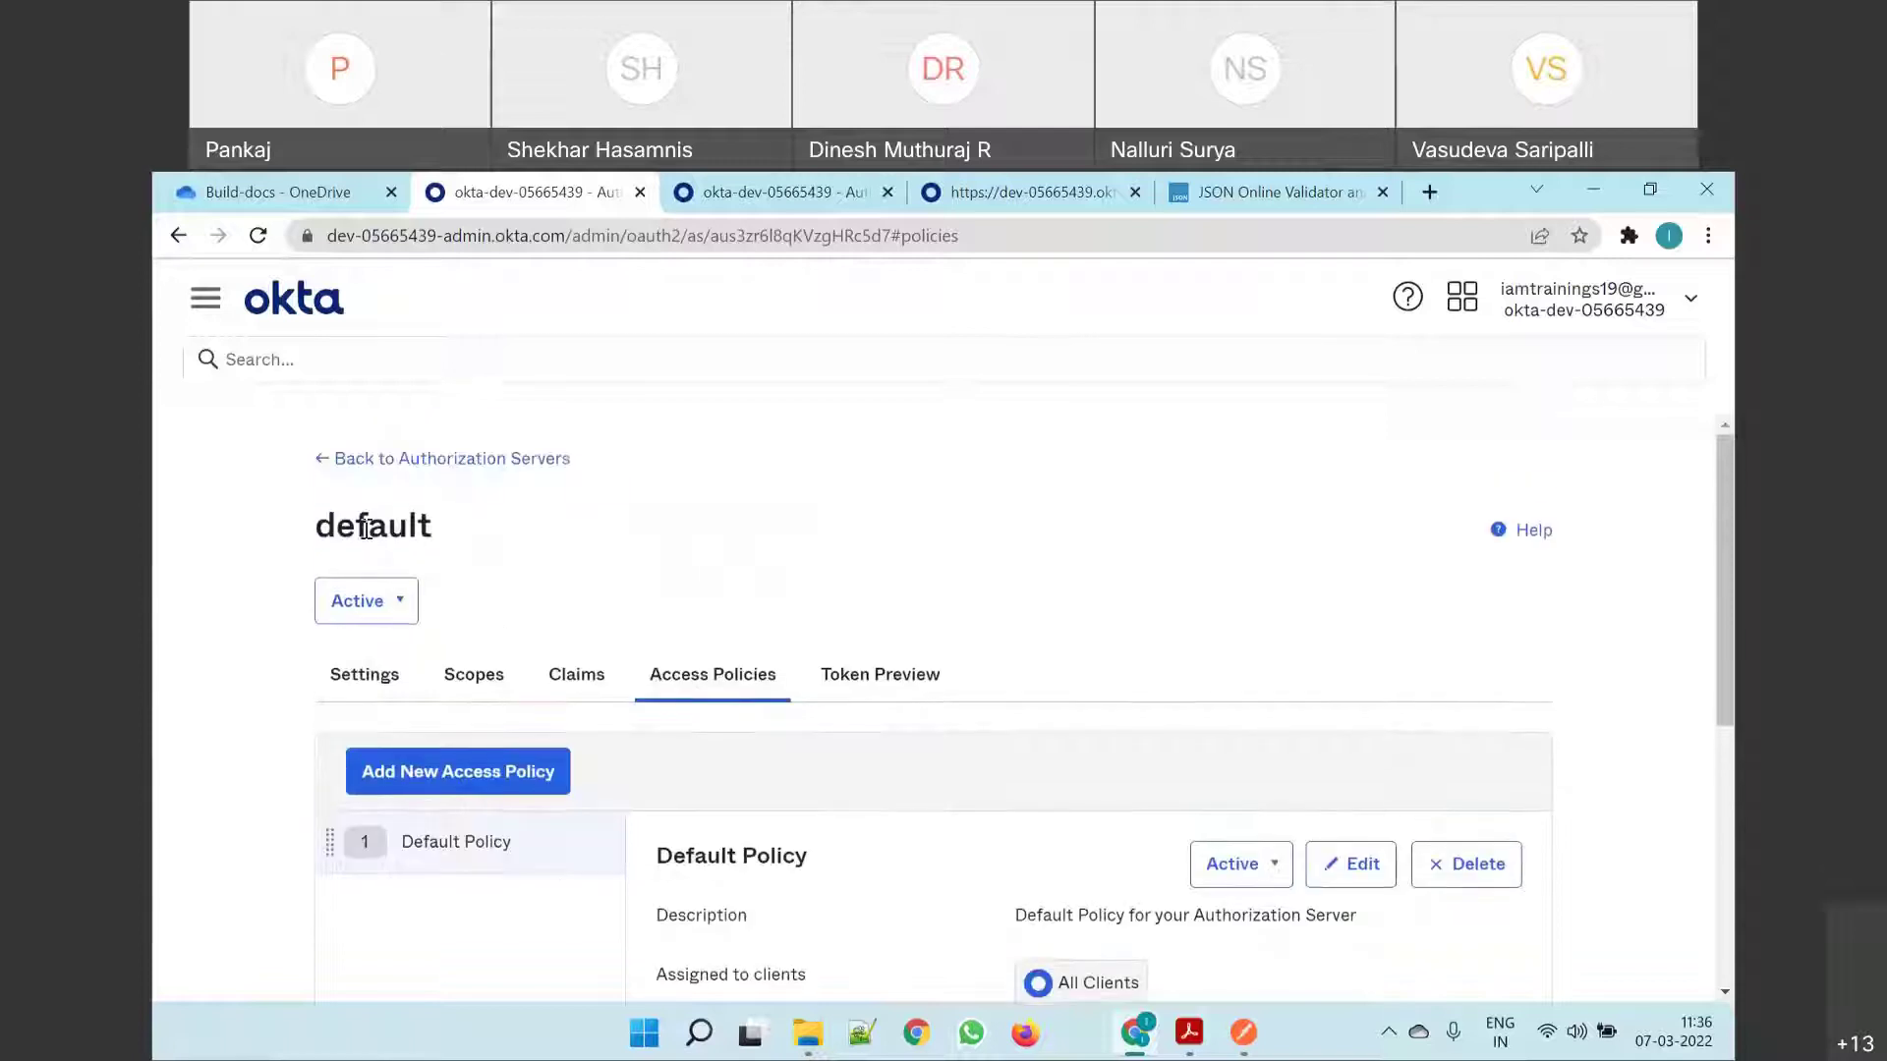
{"action": "double_click", "coordinate": [367, 529]}
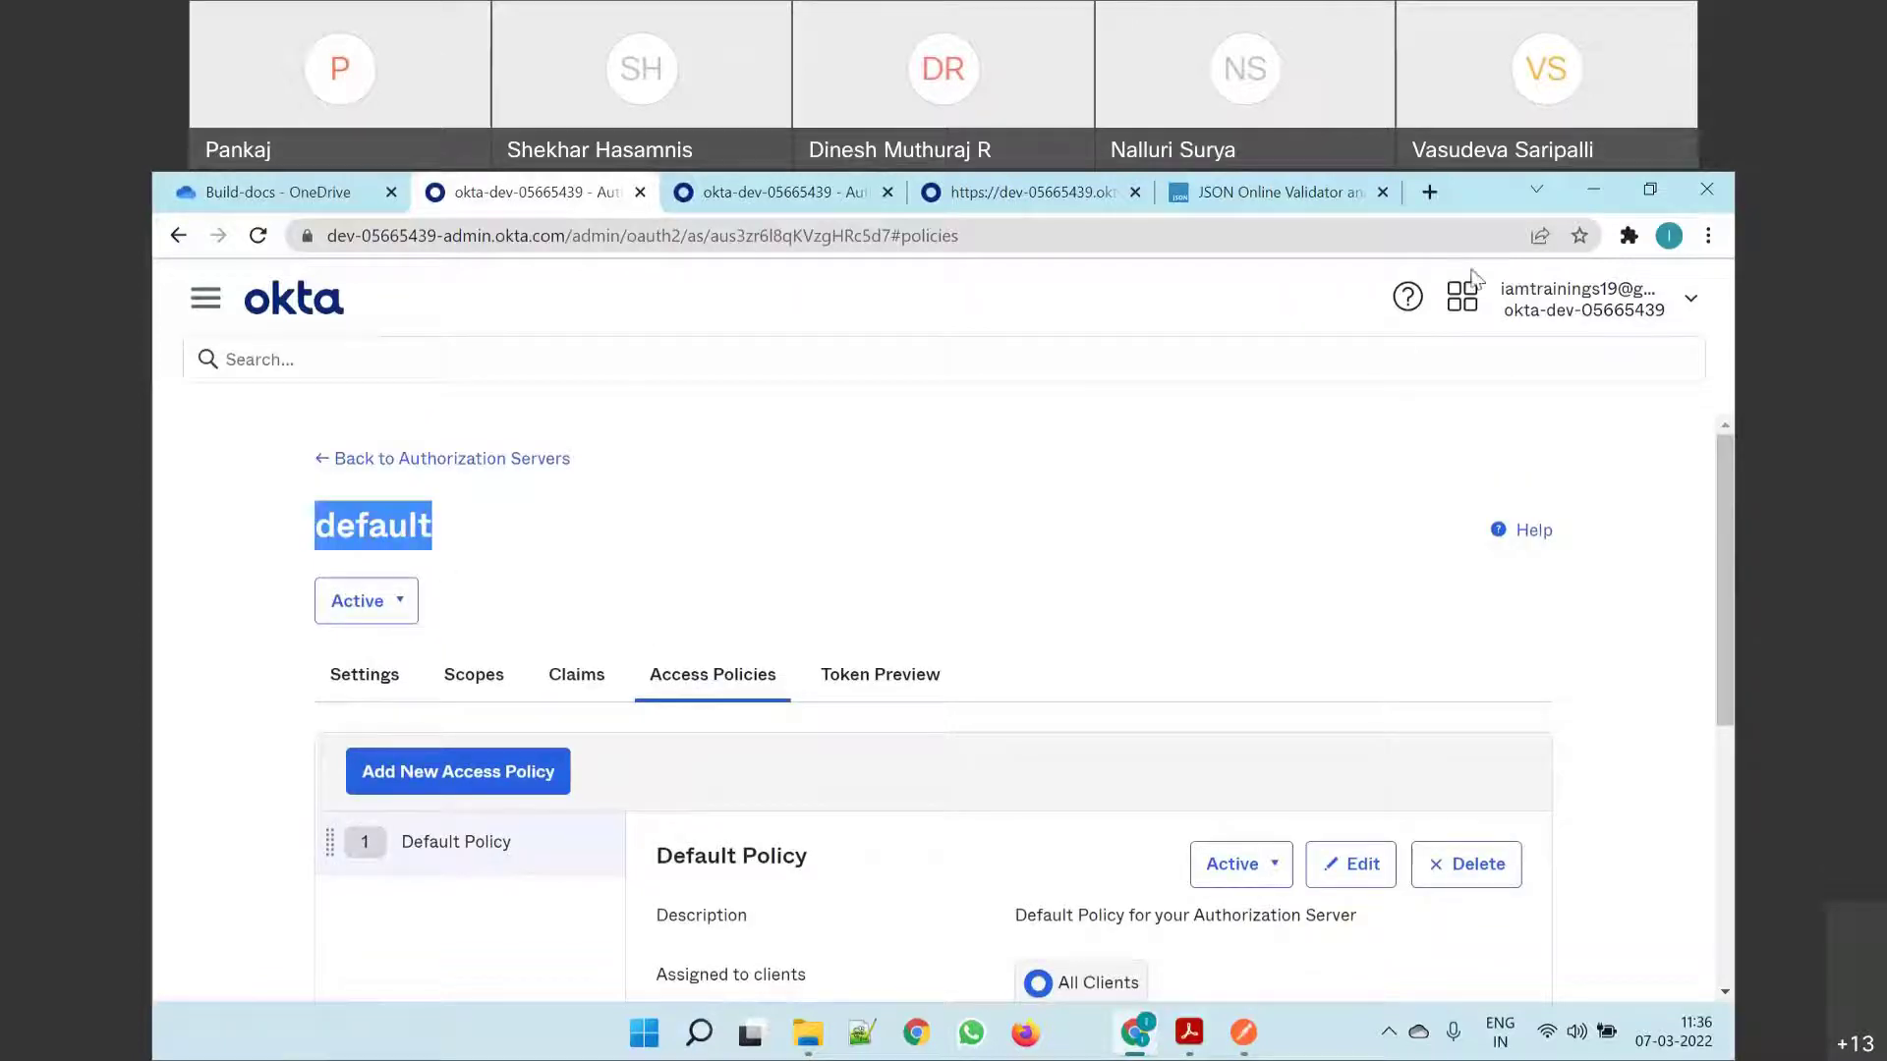
Compare the MyAzServer tab with the default server's Default Policy and Default Policy Rule.
{"action": "left_click", "coordinate": [1650, 191]}
{"action": "key", "text": "ctrl+Tab"}
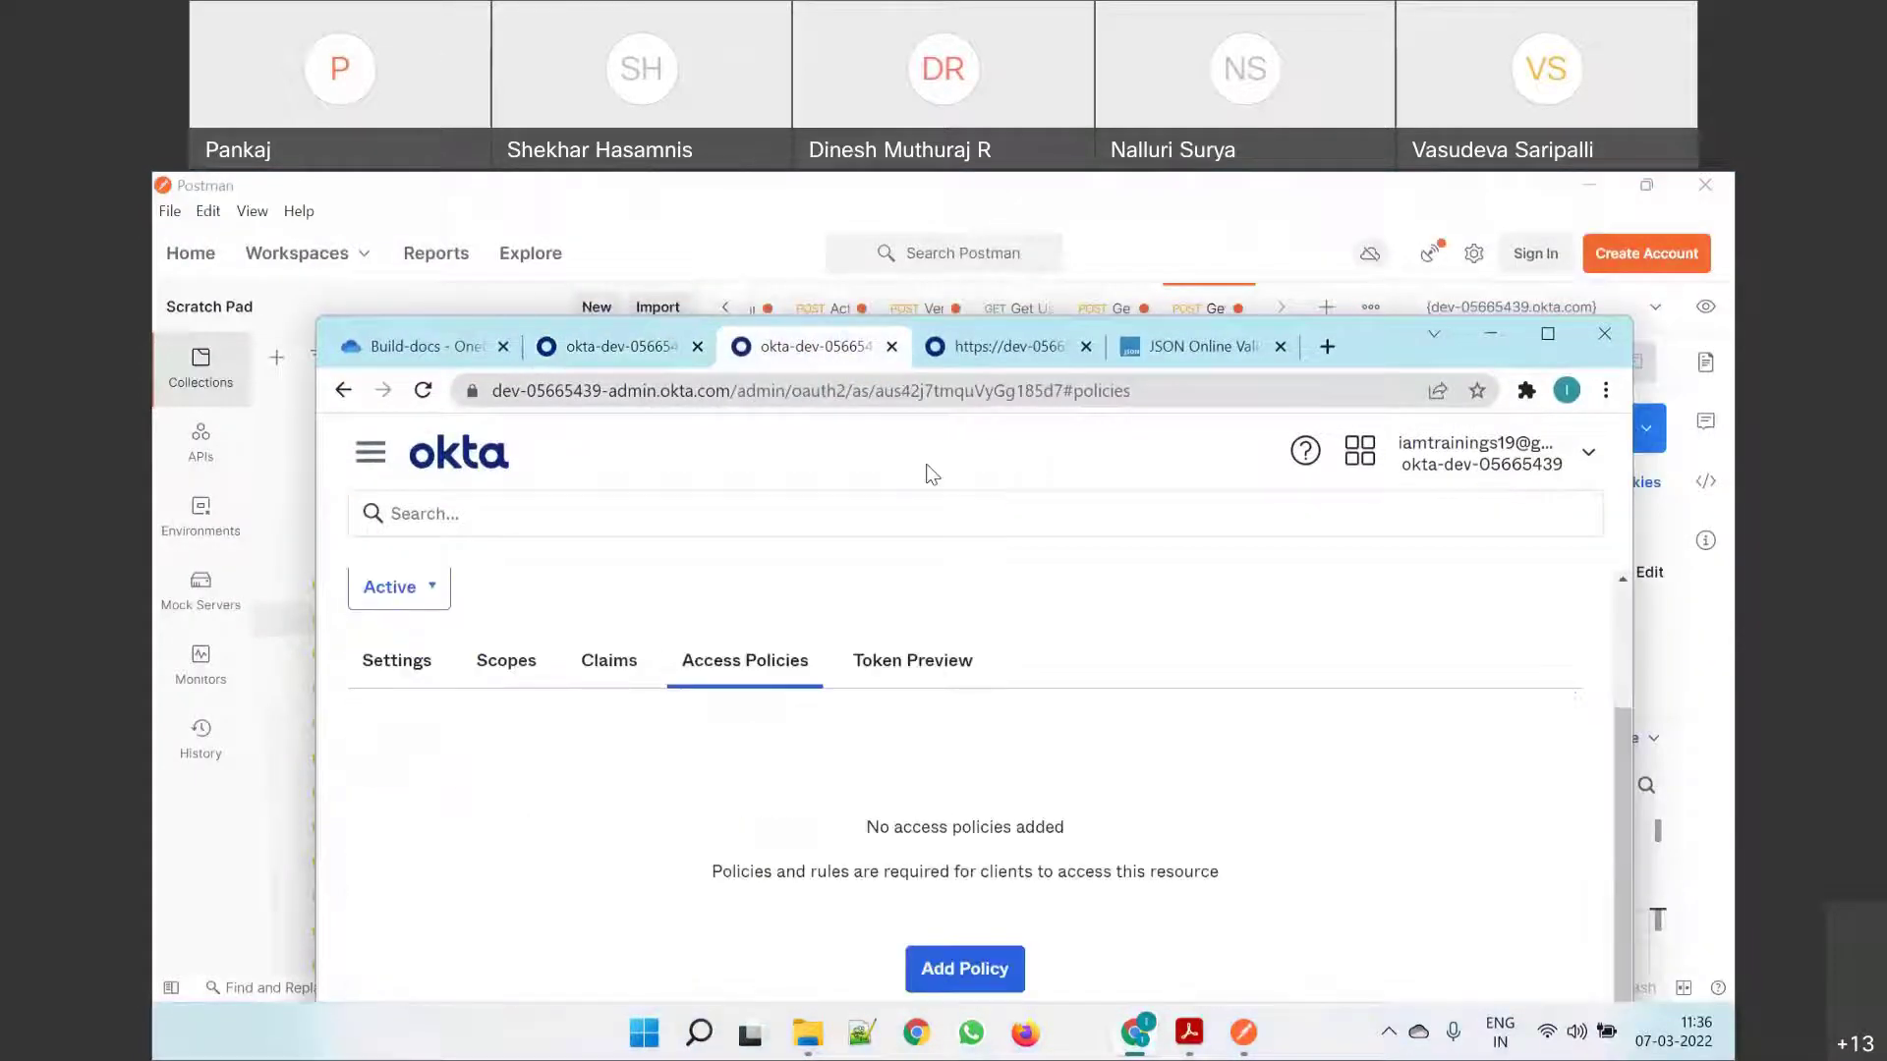
{"action": "key", "text": "super+Up"}
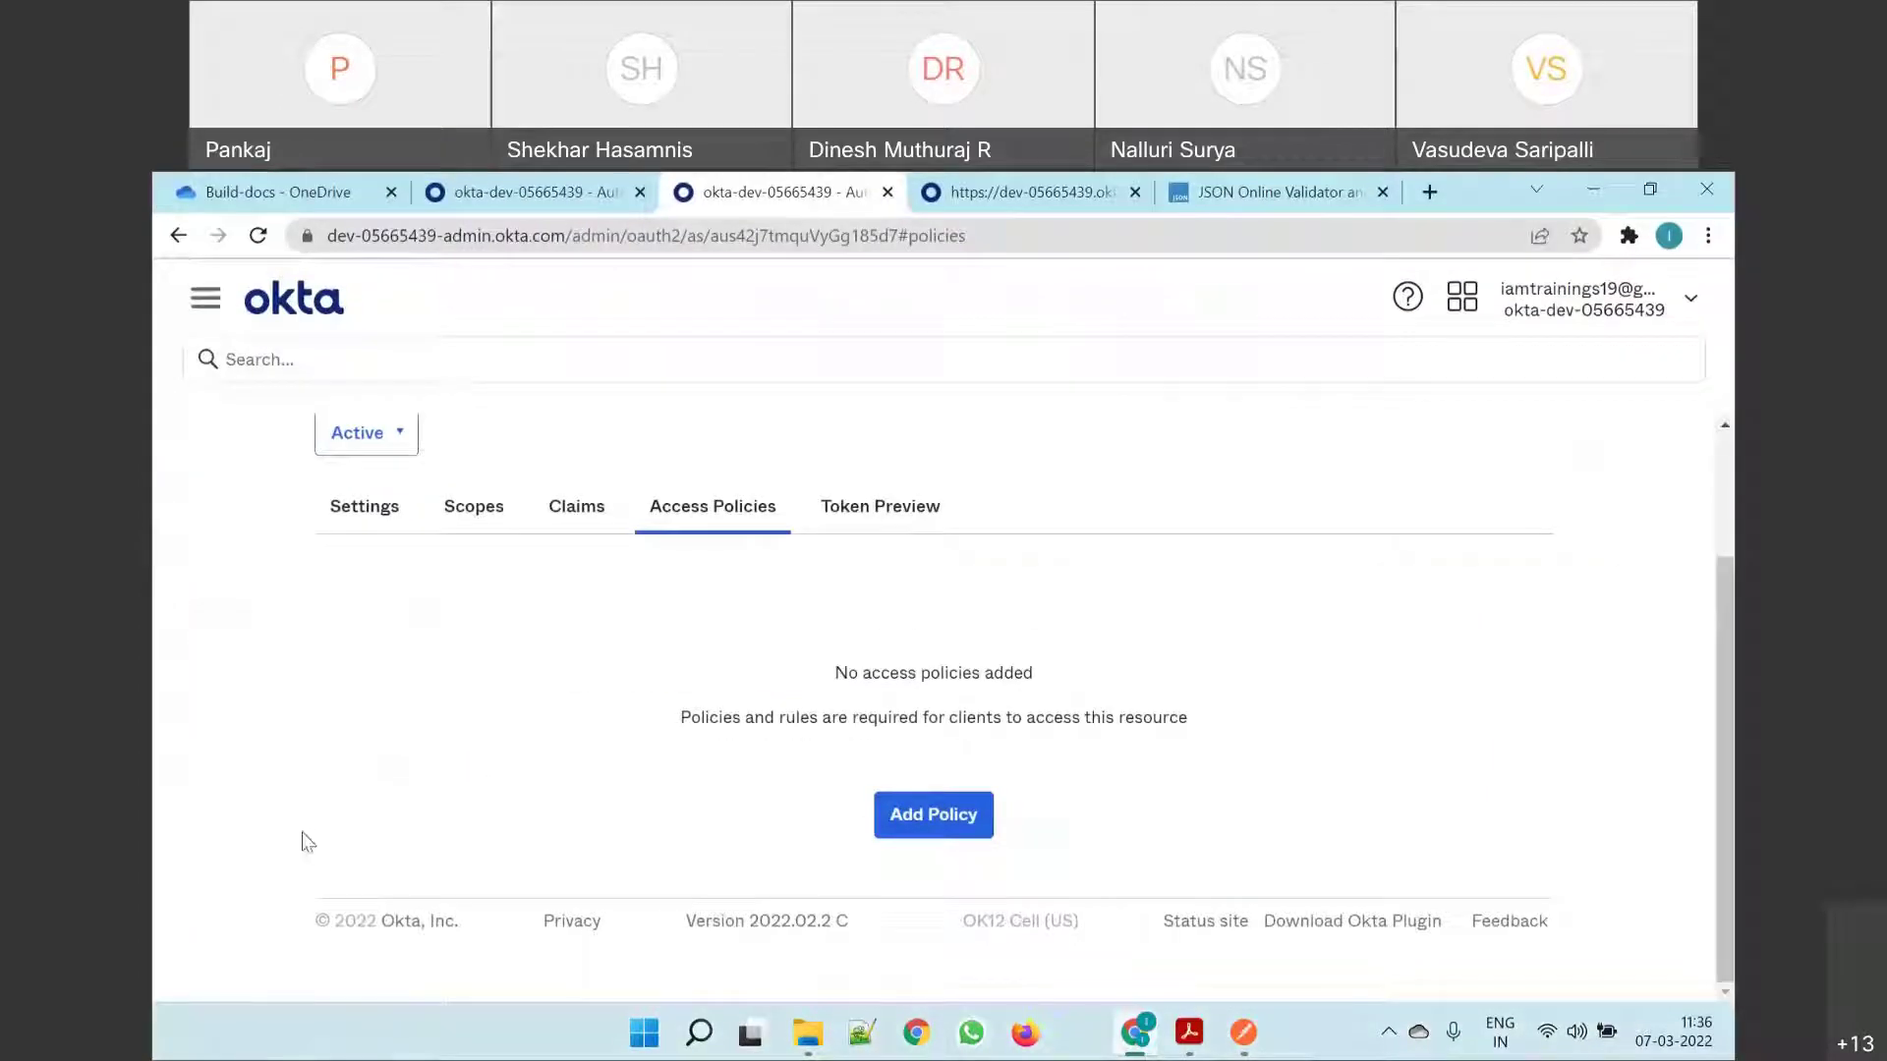
{"action": "scroll", "coordinate": [325, 853], "scroll_direction": "up", "scroll_amount": 2}
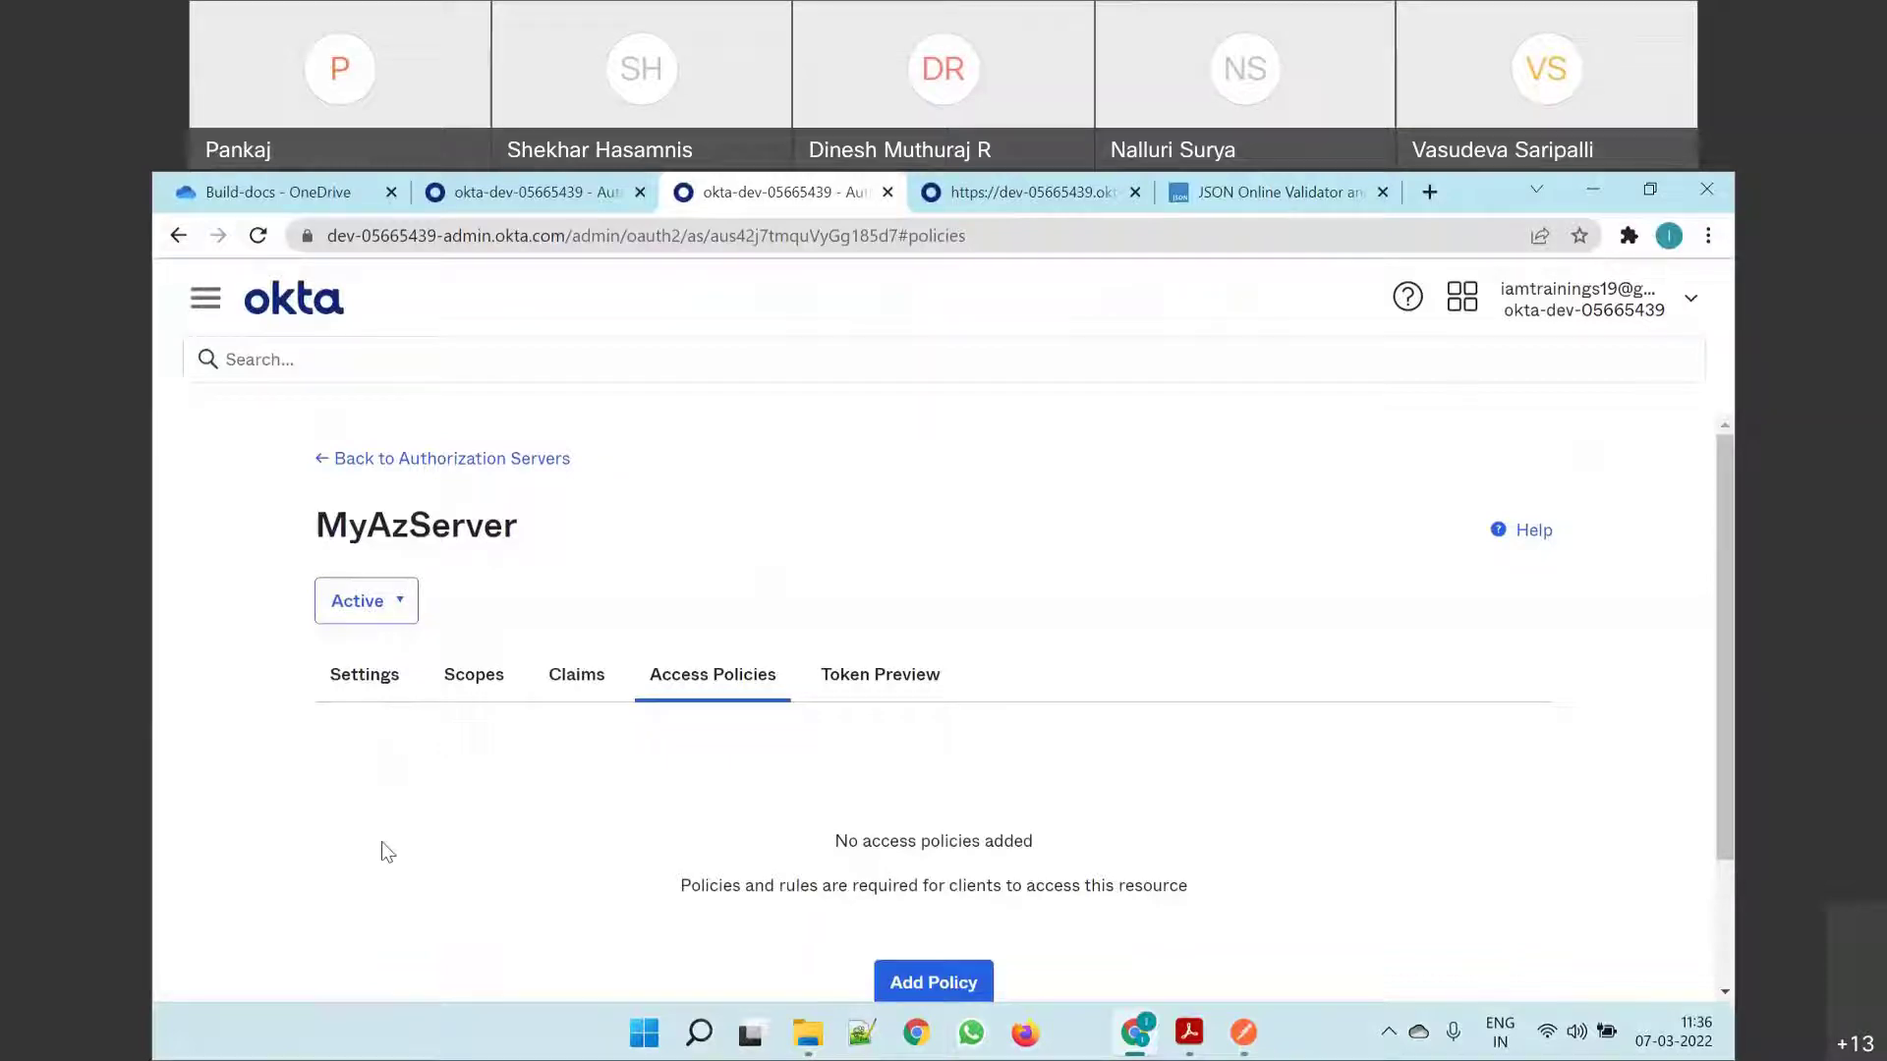
{"action": "scroll", "coordinate": [596, 821], "scroll_direction": "down", "scroll_amount": 1}
{"action": "scroll", "coordinate": [597, 820], "scroll_direction": "up", "scroll_amount": 1}
{"action": "left_click", "coordinate": [536, 192]}
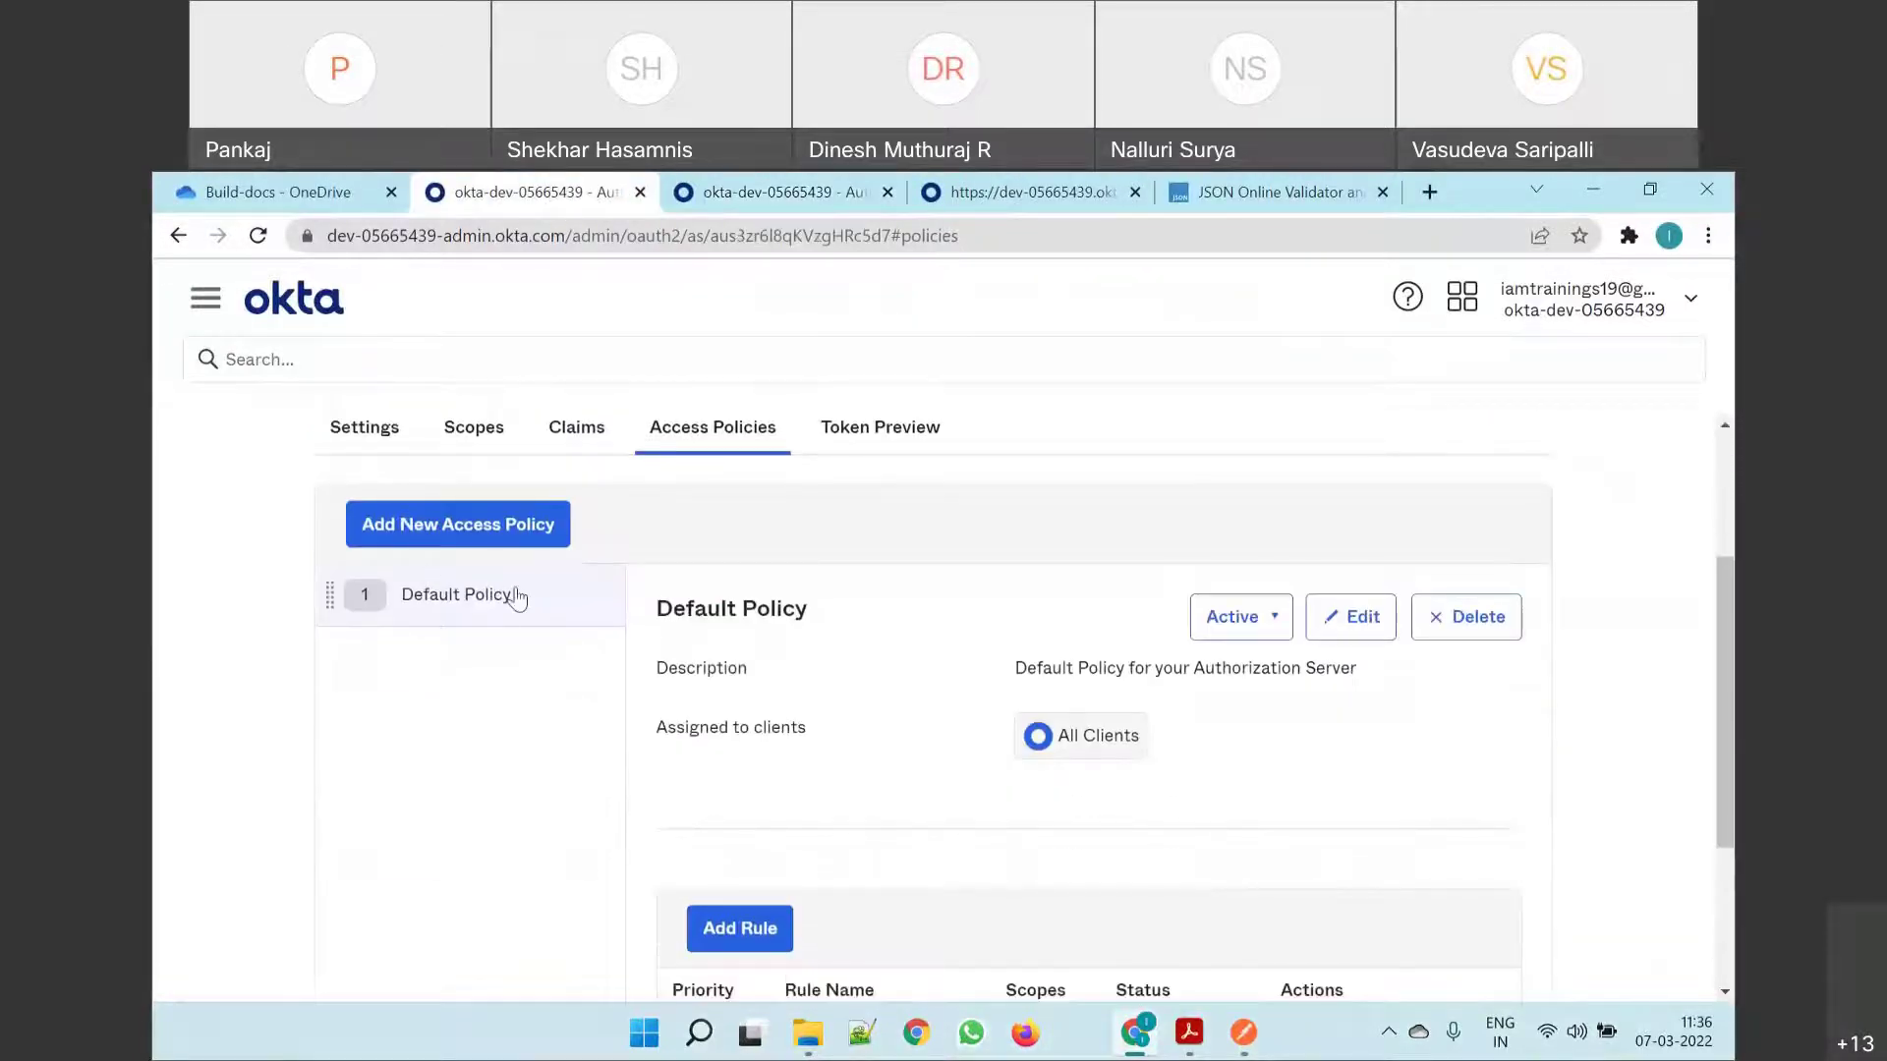
{"action": "scroll", "coordinate": [511, 629], "scroll_direction": "up", "scroll_amount": 1}
{"action": "scroll", "coordinate": [1081, 717], "scroll_direction": "down", "scroll_amount": 2}
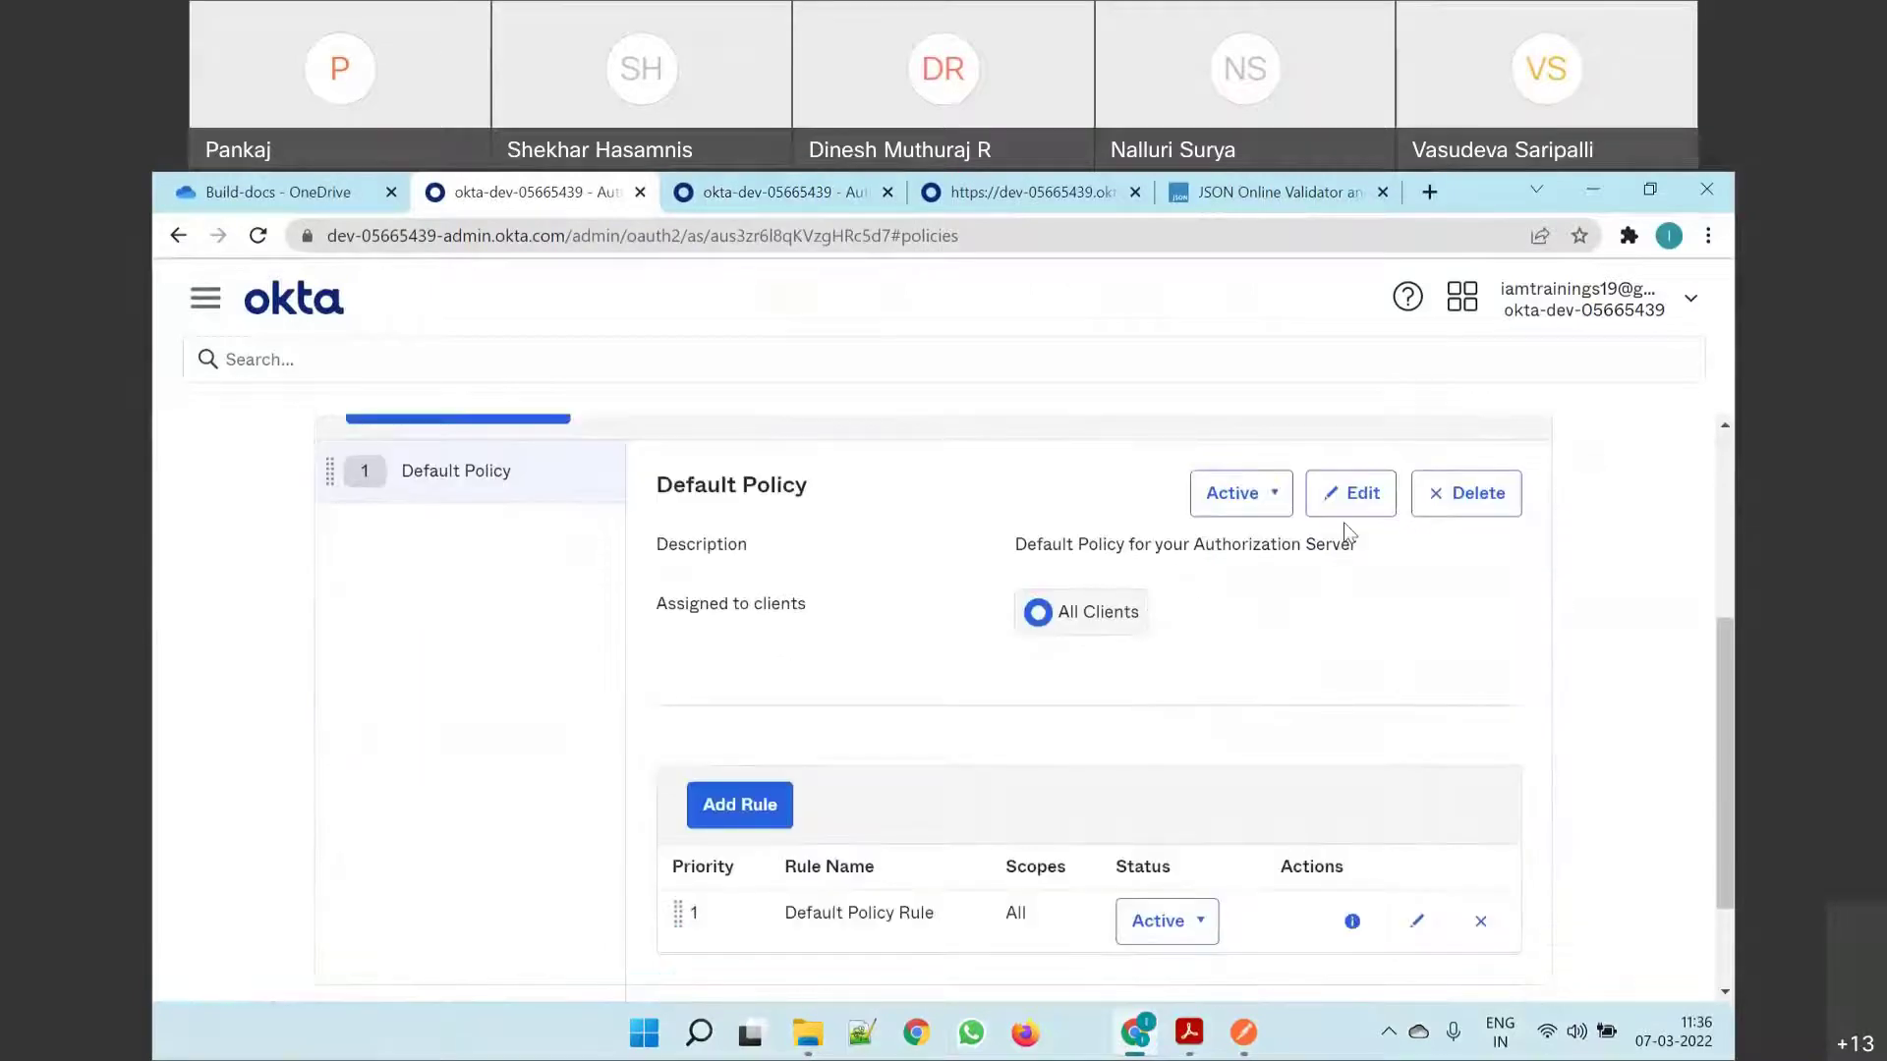
{"action": "left_click", "coordinate": [1354, 496]}
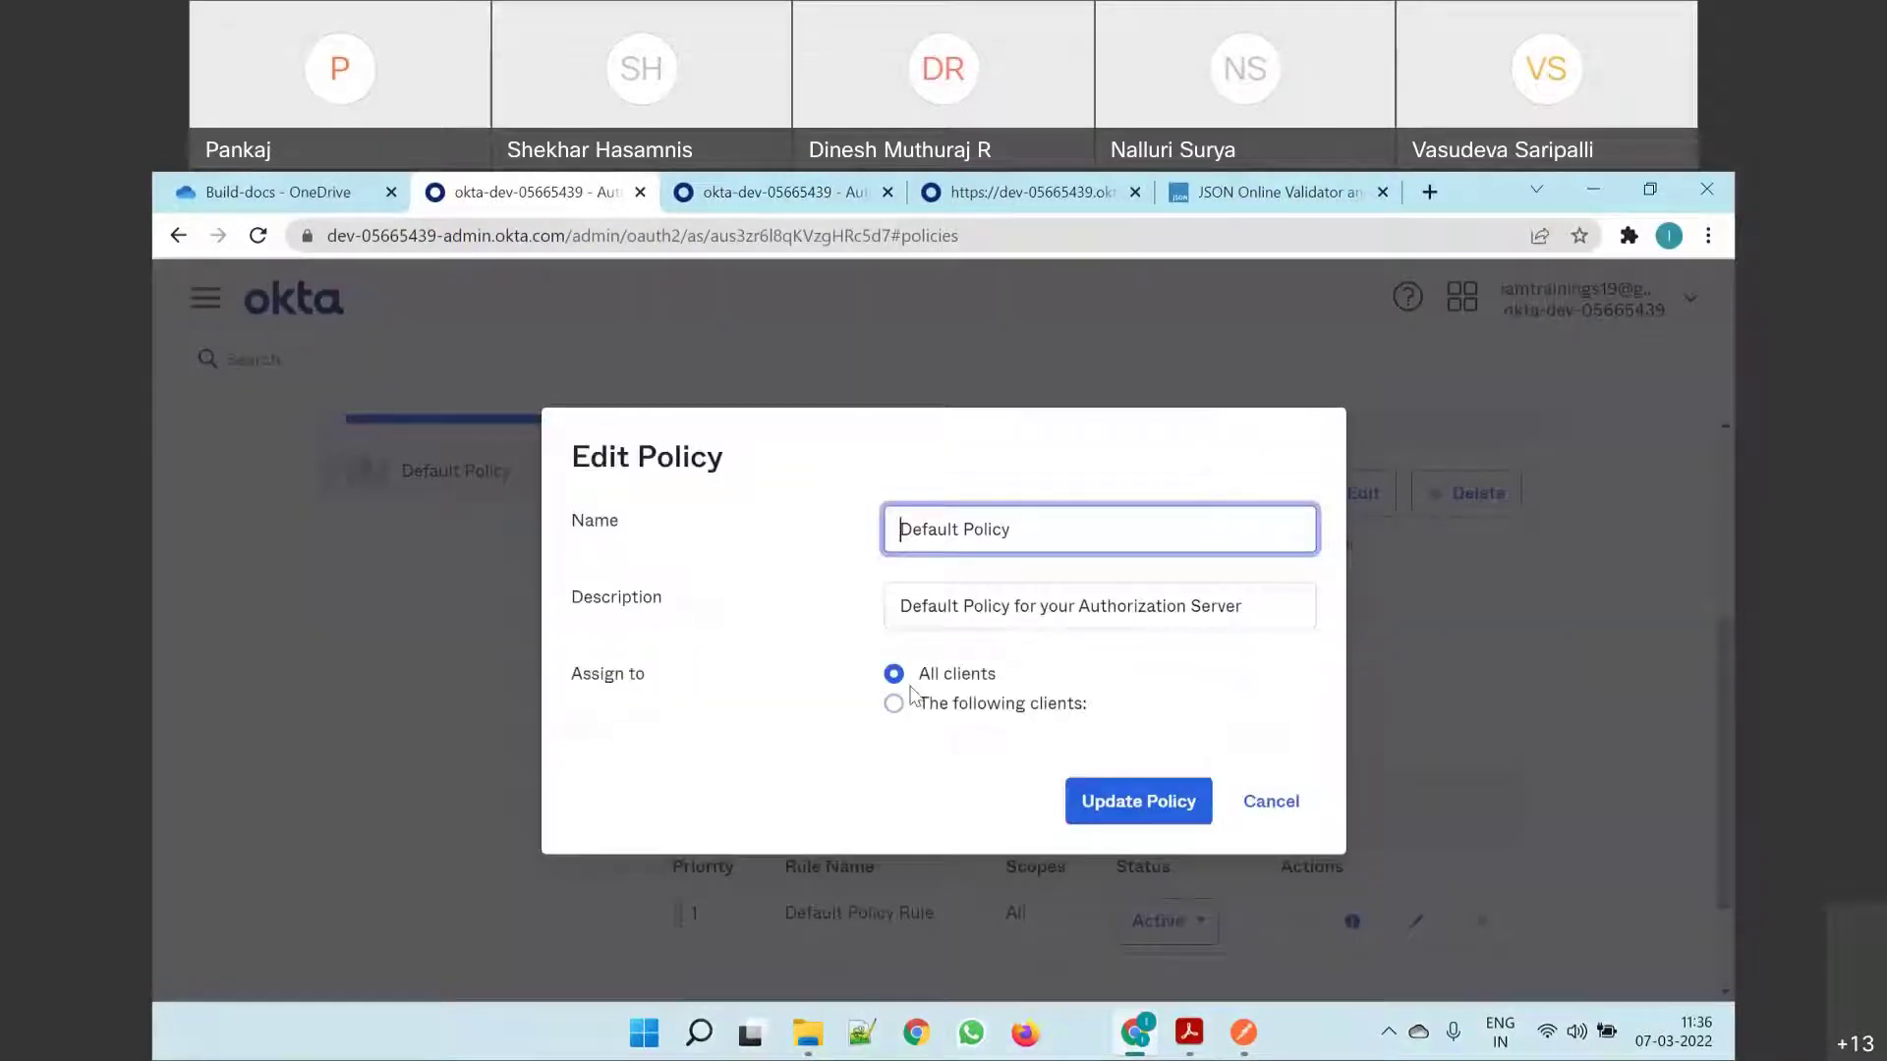
{"action": "left_click", "coordinate": [960, 706]}
{"action": "scroll", "coordinate": [997, 777], "scroll_direction": "down", "scroll_amount": 1}
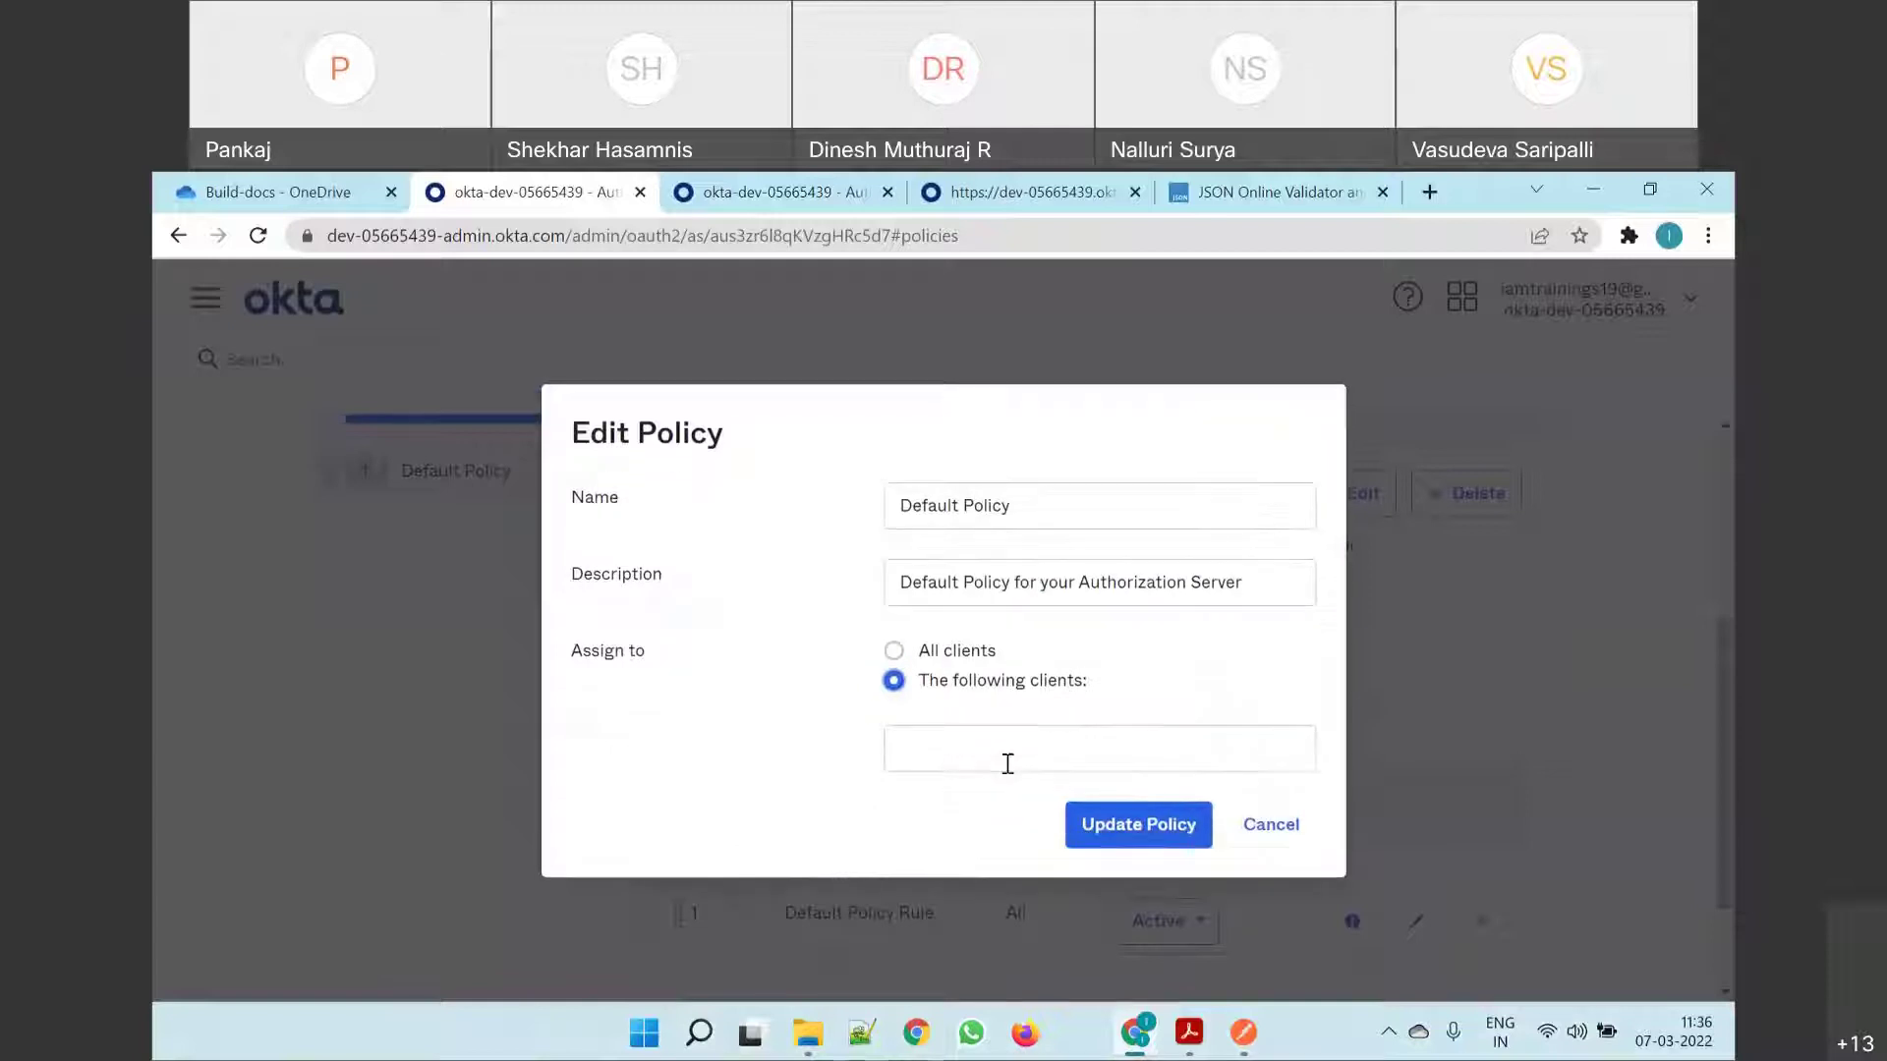
{"action": "left_click", "coordinate": [1268, 836]}
{"action": "scroll", "coordinate": [1244, 767], "scroll_direction": "down", "scroll_amount": 2}
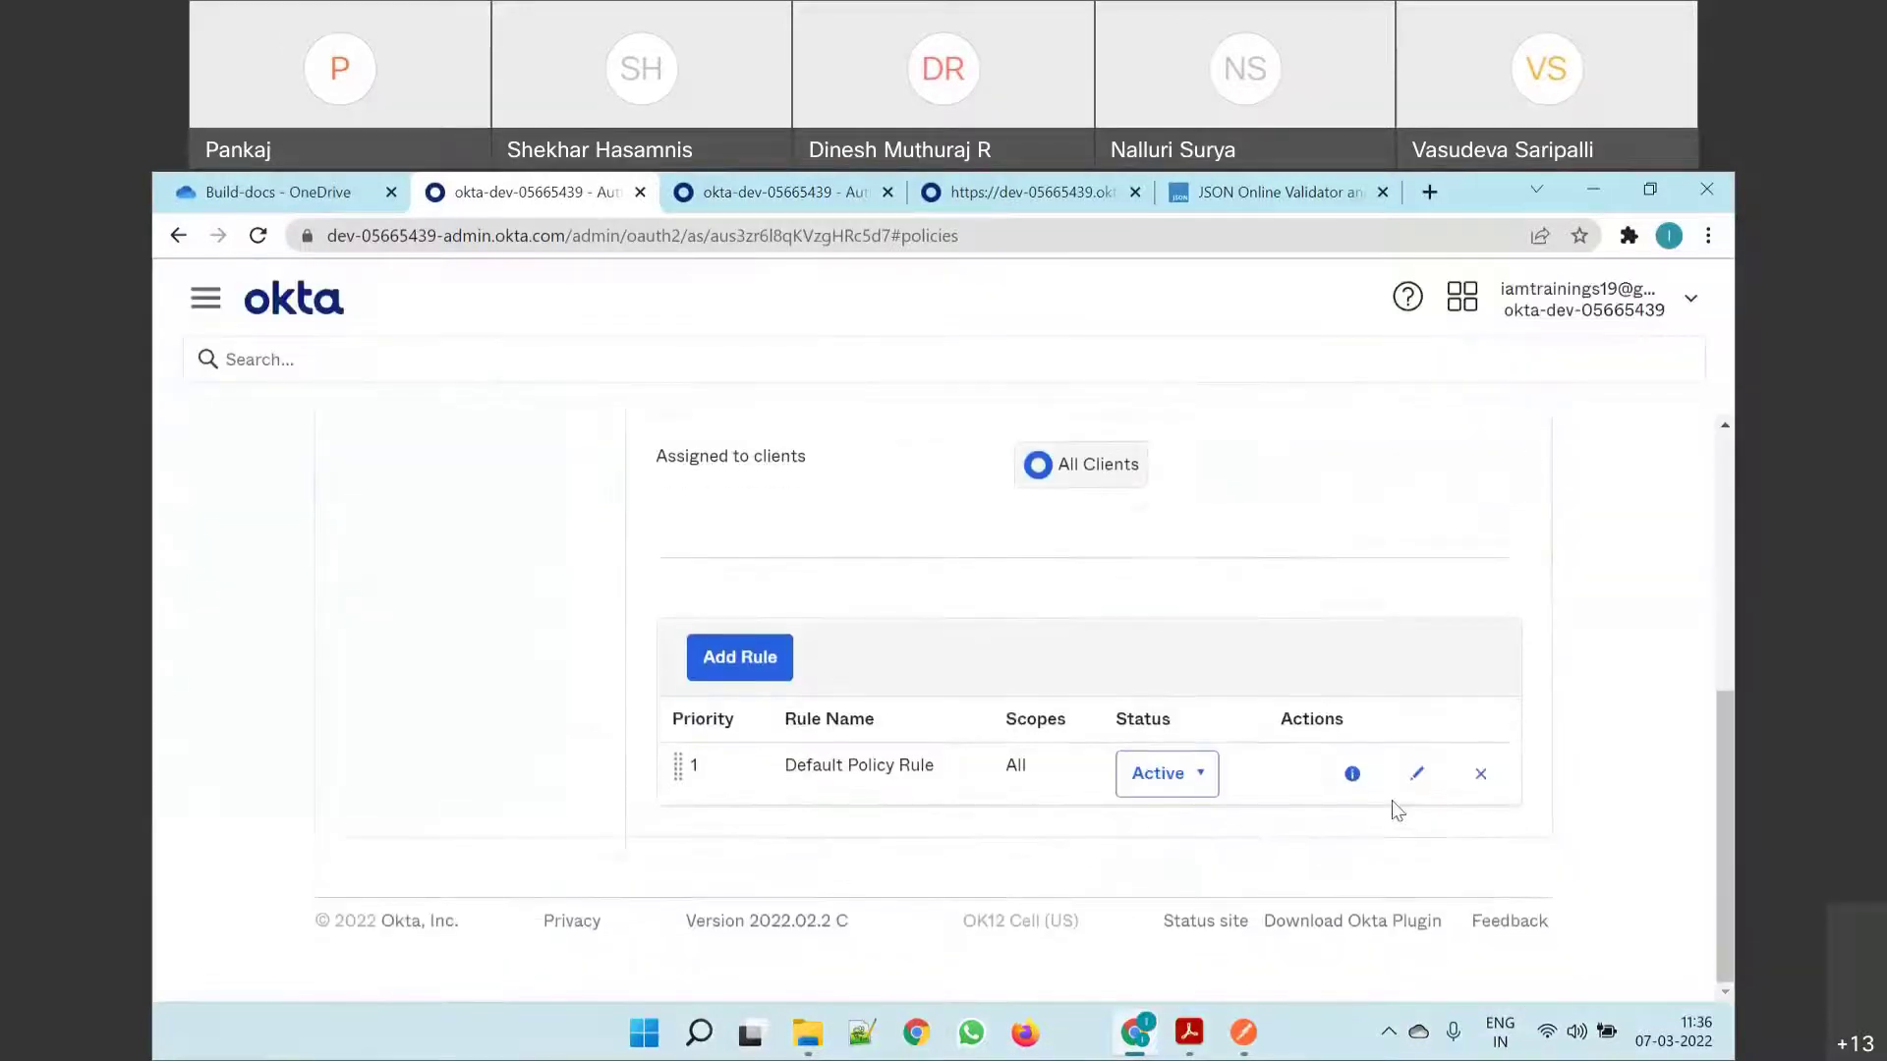
{"action": "left_click", "coordinate": [1417, 773]}
{"action": "scroll", "coordinate": [1100, 799], "scroll_direction": "down", "scroll_amount": 4}
{"action": "scroll", "coordinate": [1100, 799], "scroll_direction": "up", "scroll_amount": 5}
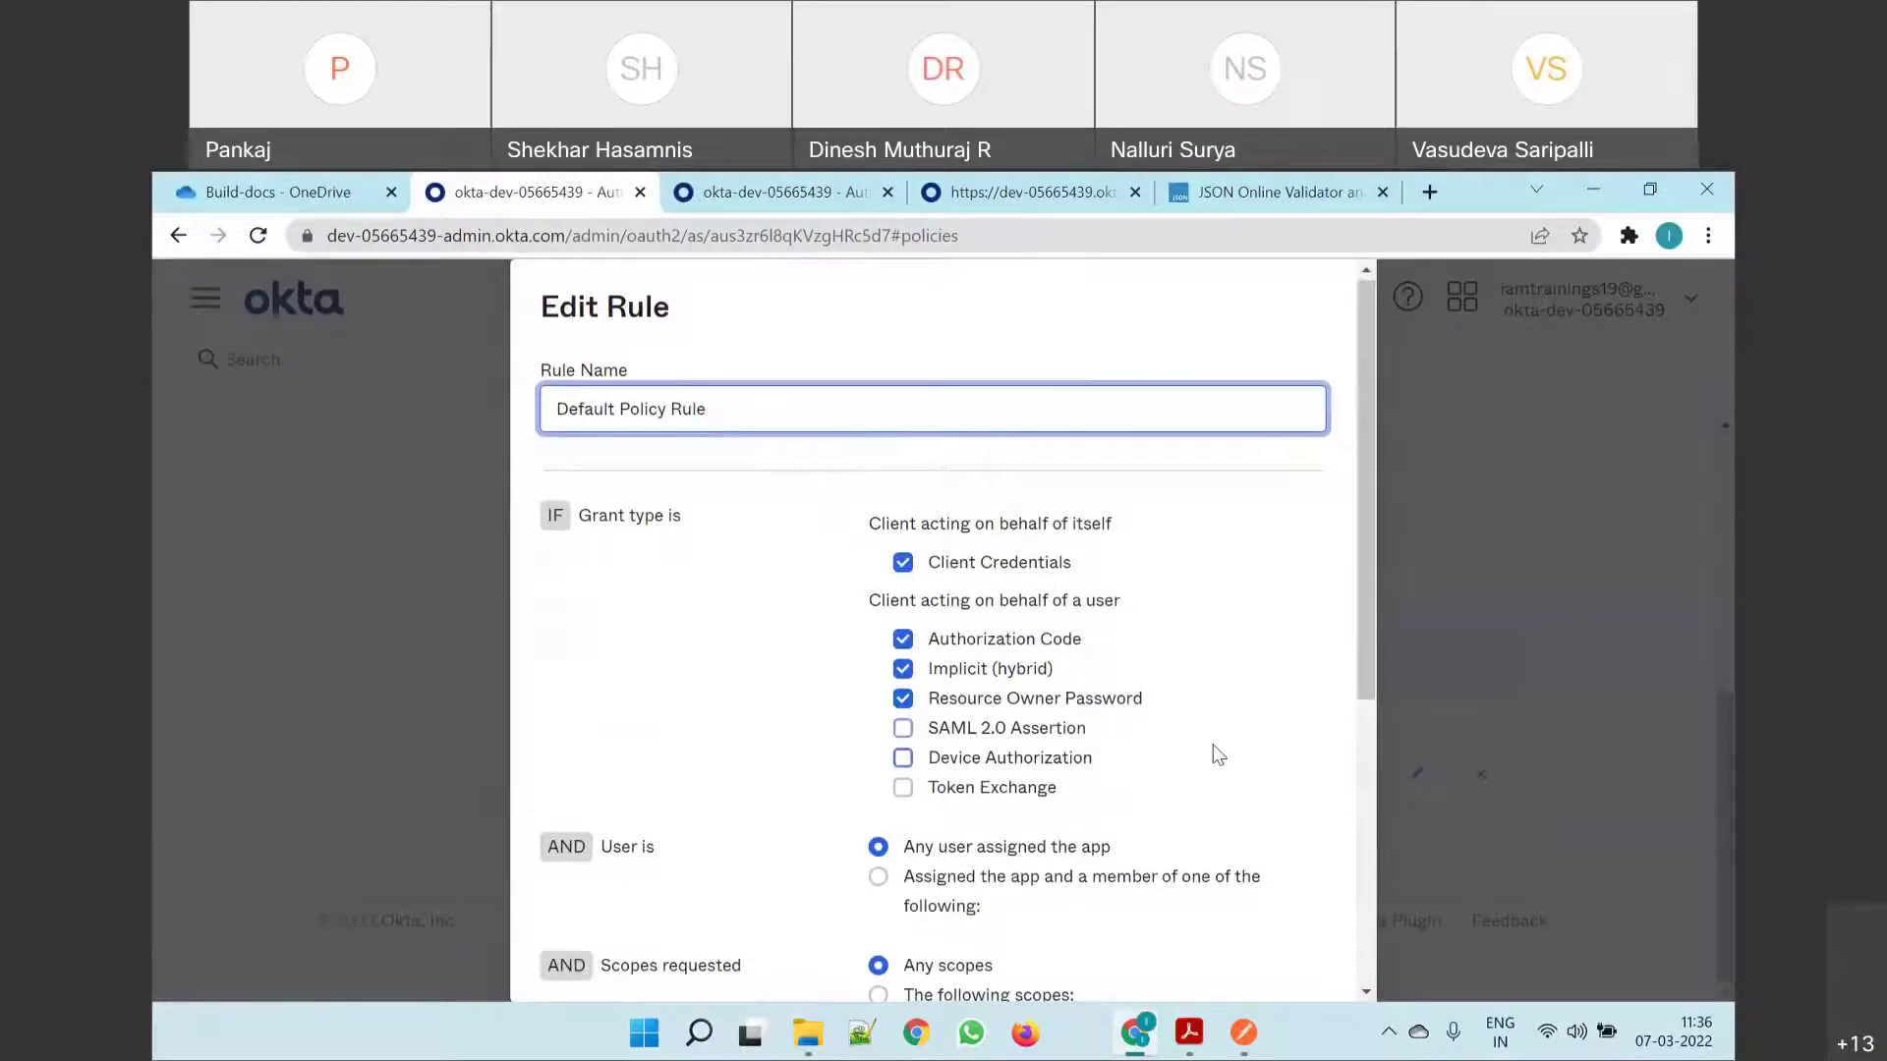
{"action": "scroll", "coordinate": [1212, 757], "scroll_direction": "down", "scroll_amount": 5}
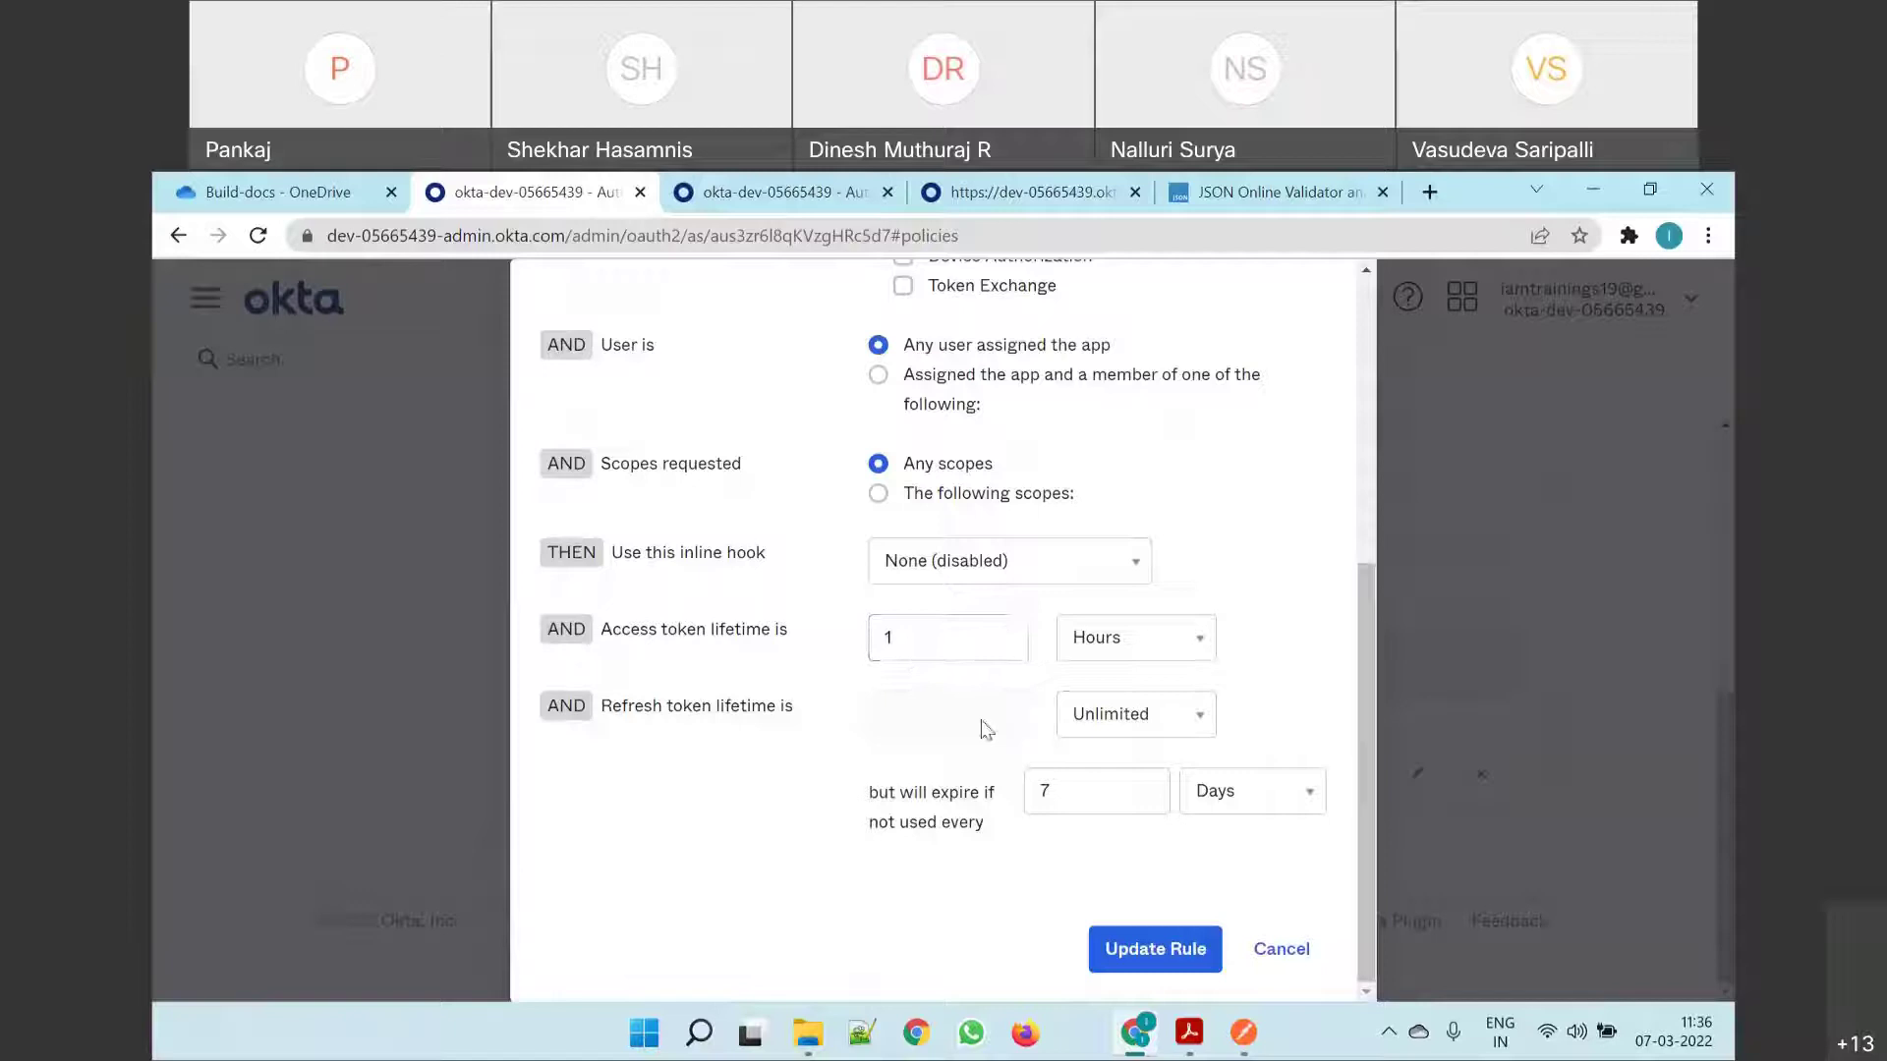
{"action": "left_click", "coordinate": [1179, 725]}
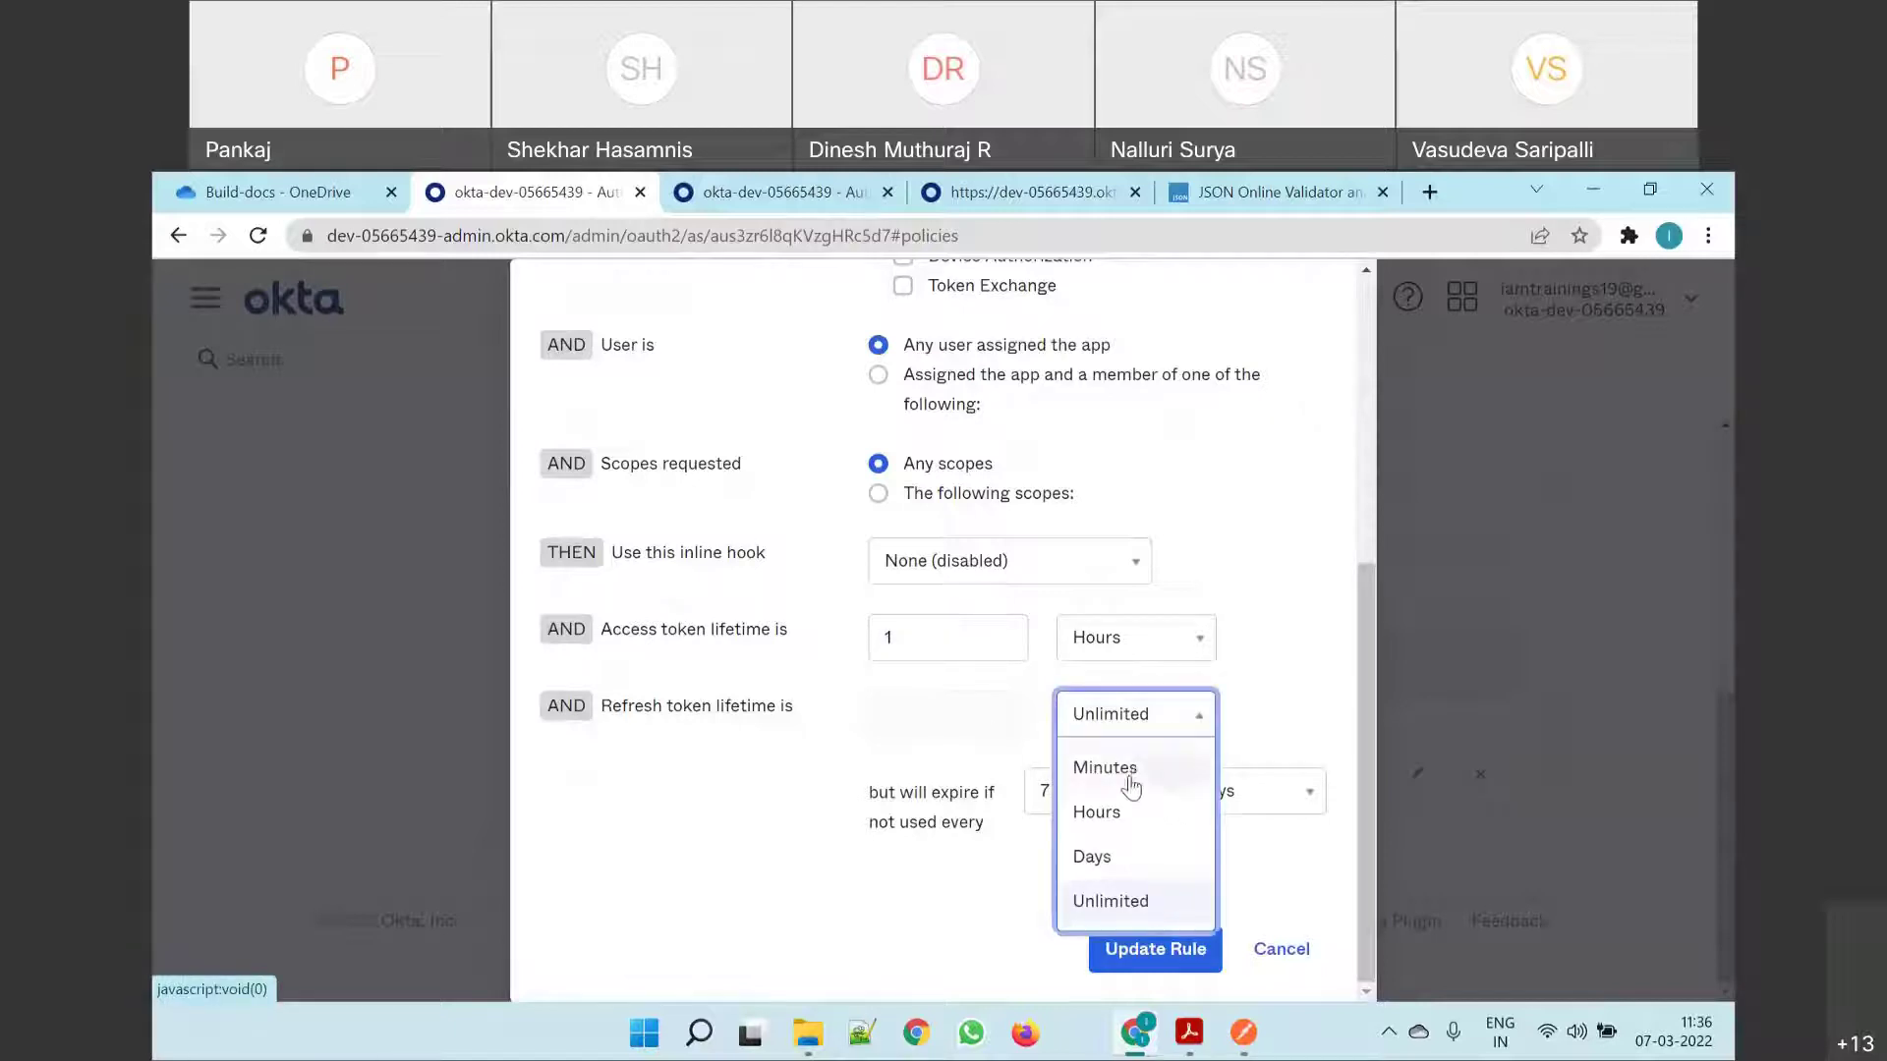
{"action": "left_click", "coordinate": [1105, 902]}
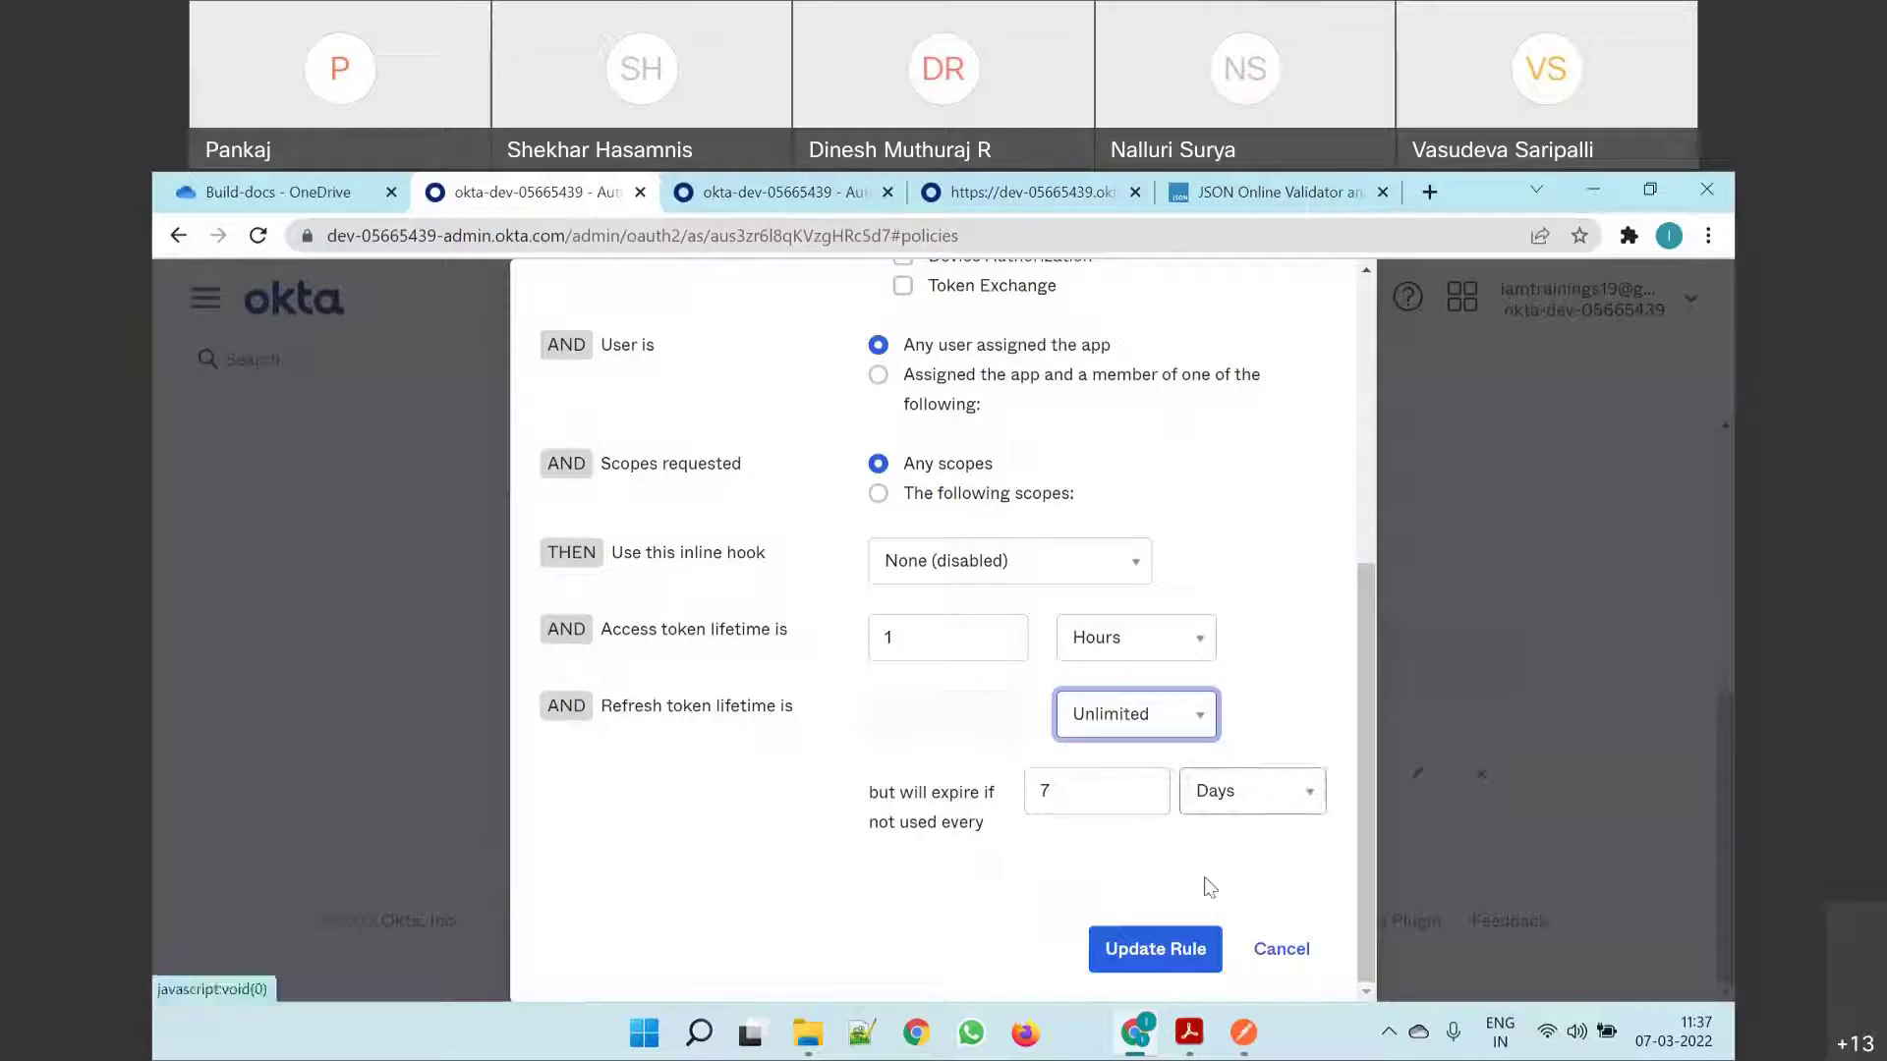
{"action": "left_click", "coordinate": [1293, 953]}
{"action": "scroll", "coordinate": [729, 804], "scroll_direction": "up", "scroll_amount": 4}
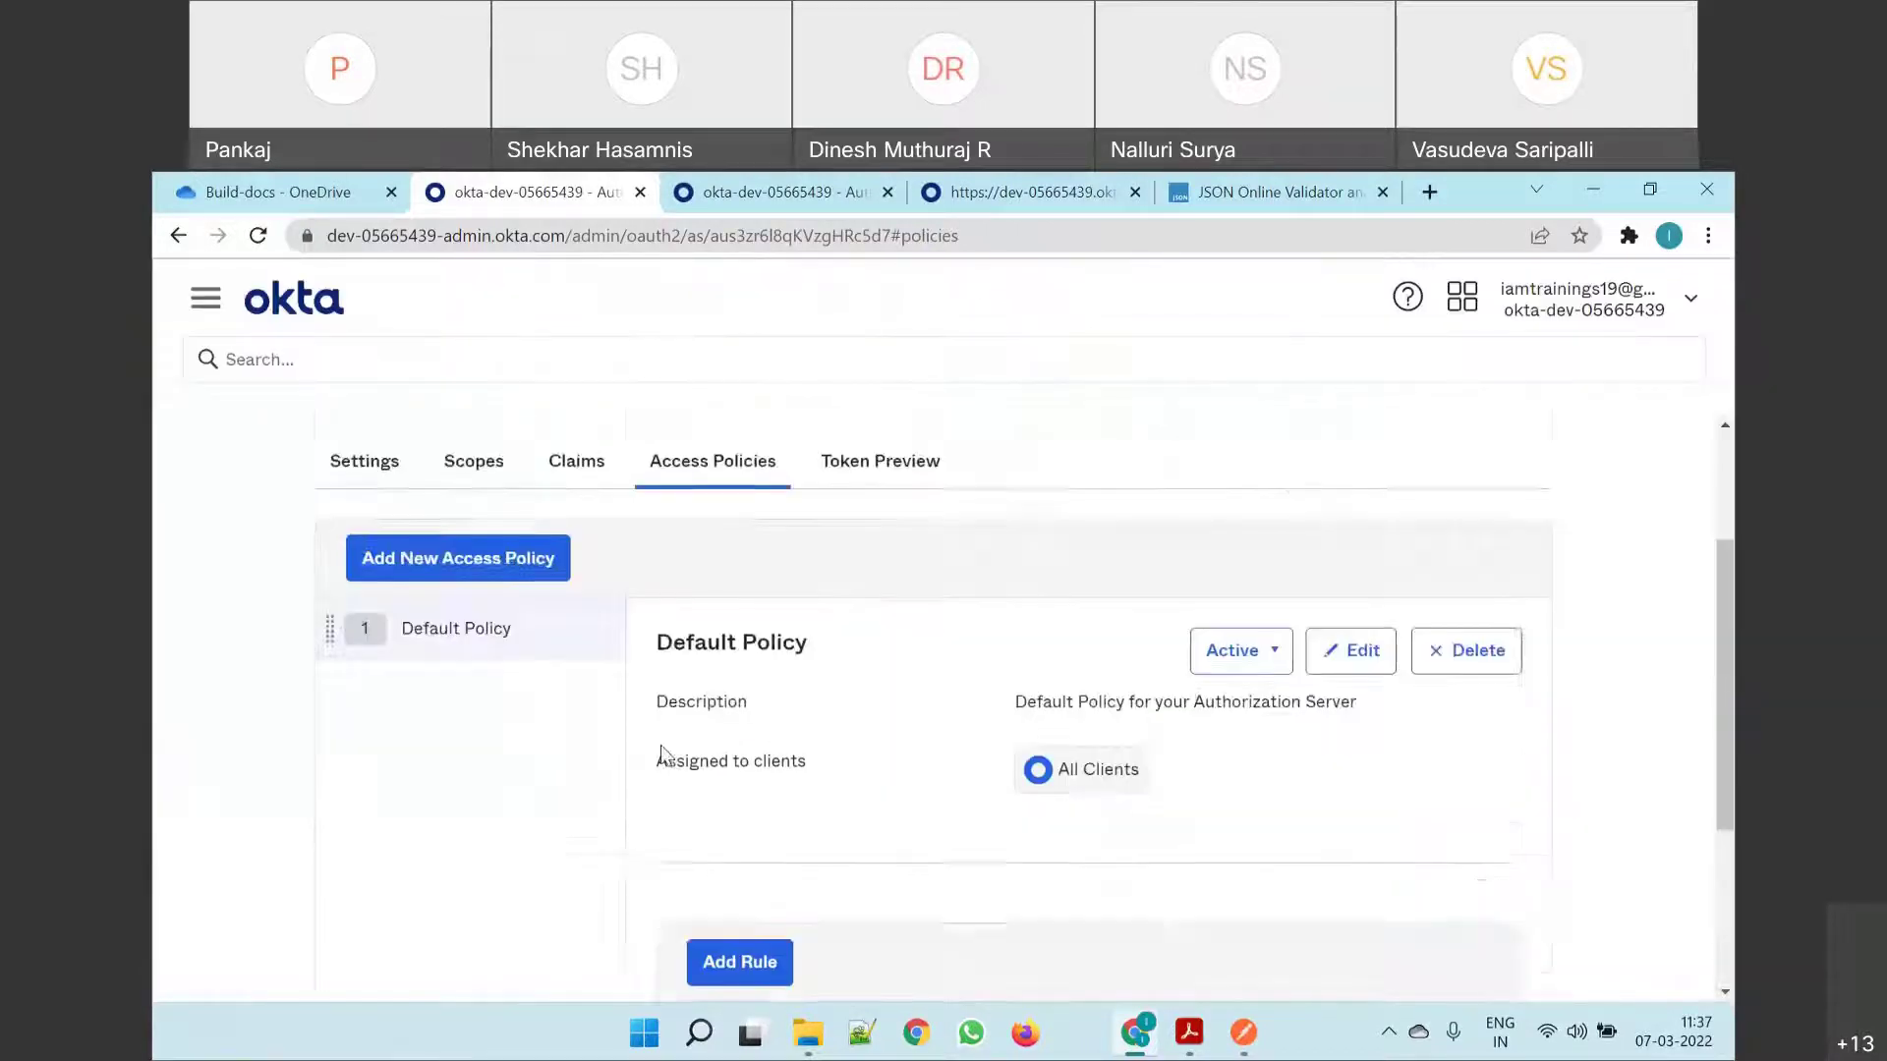
On the other authorization server, add a policy named API_Apps described as for API service clients.
{"action": "left_click", "coordinate": [756, 188]}
{"action": "scroll", "coordinate": [580, 807], "scroll_direction": "down", "scroll_amount": 2}
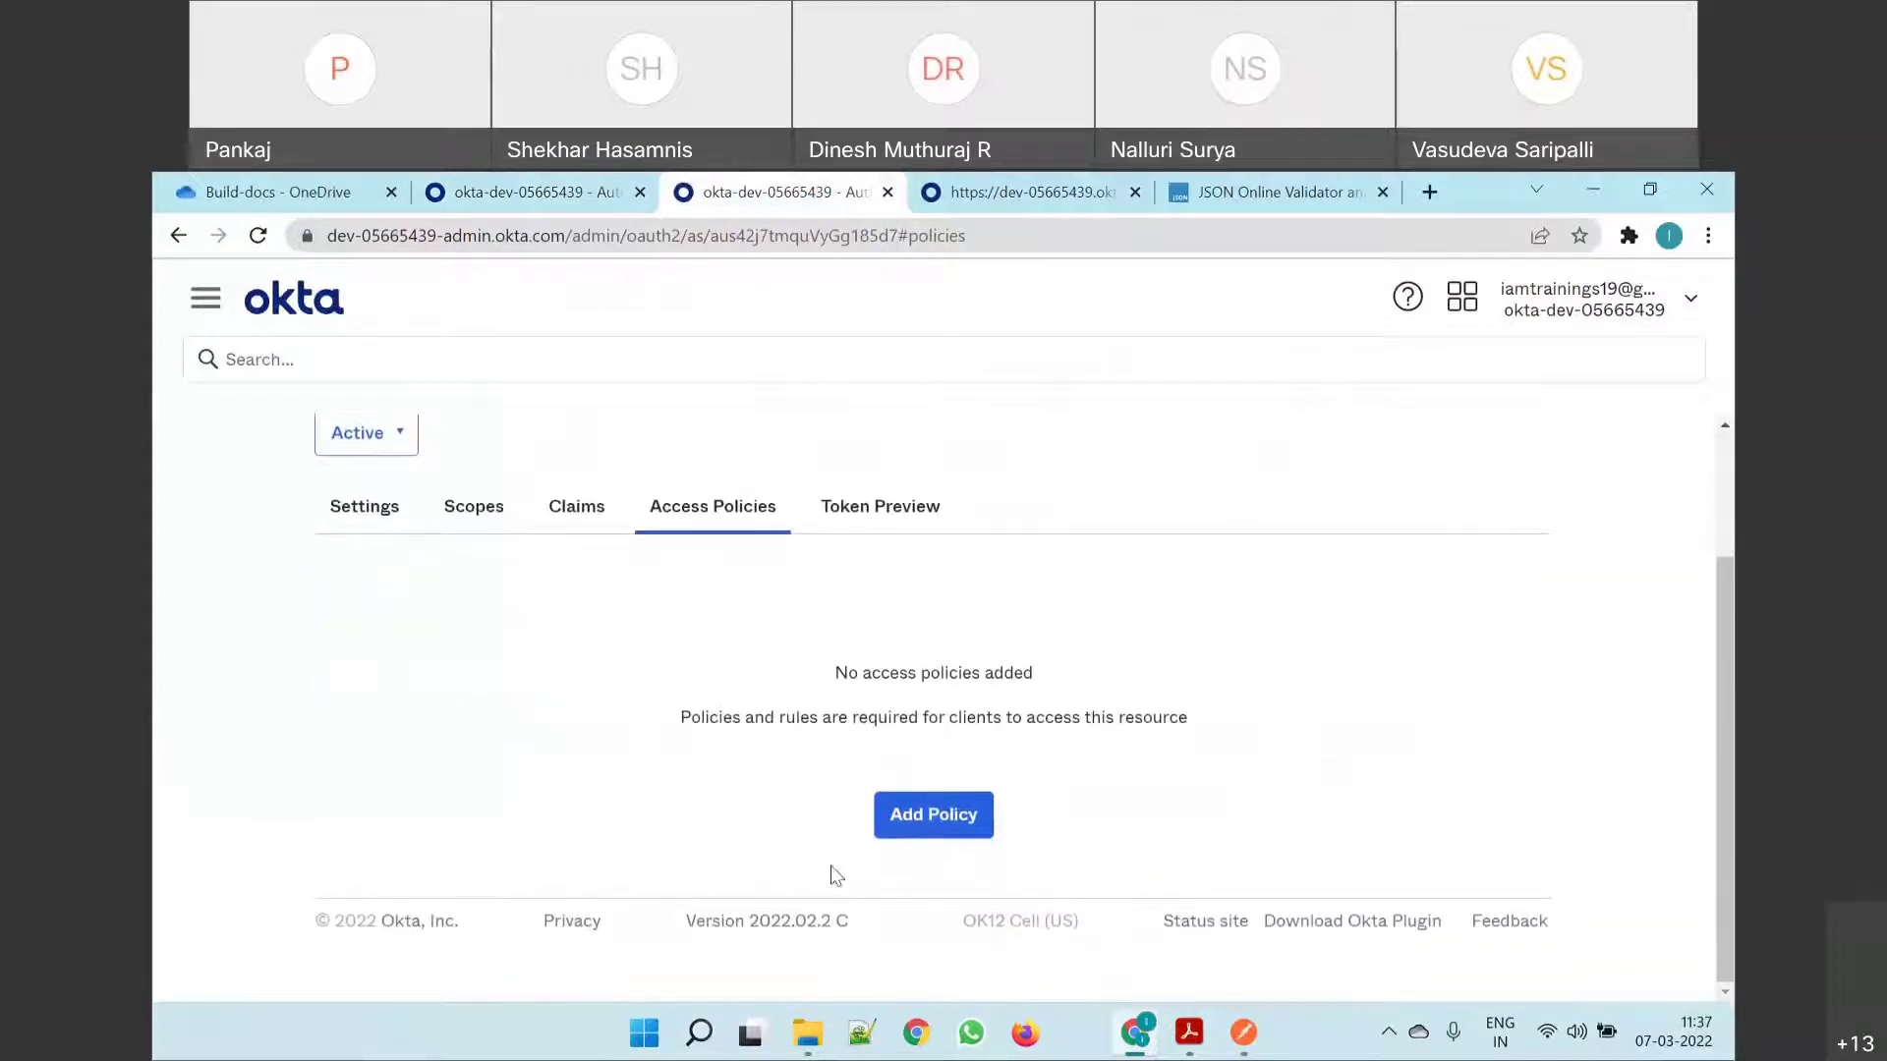
{"action": "left_click", "coordinate": [924, 818]}
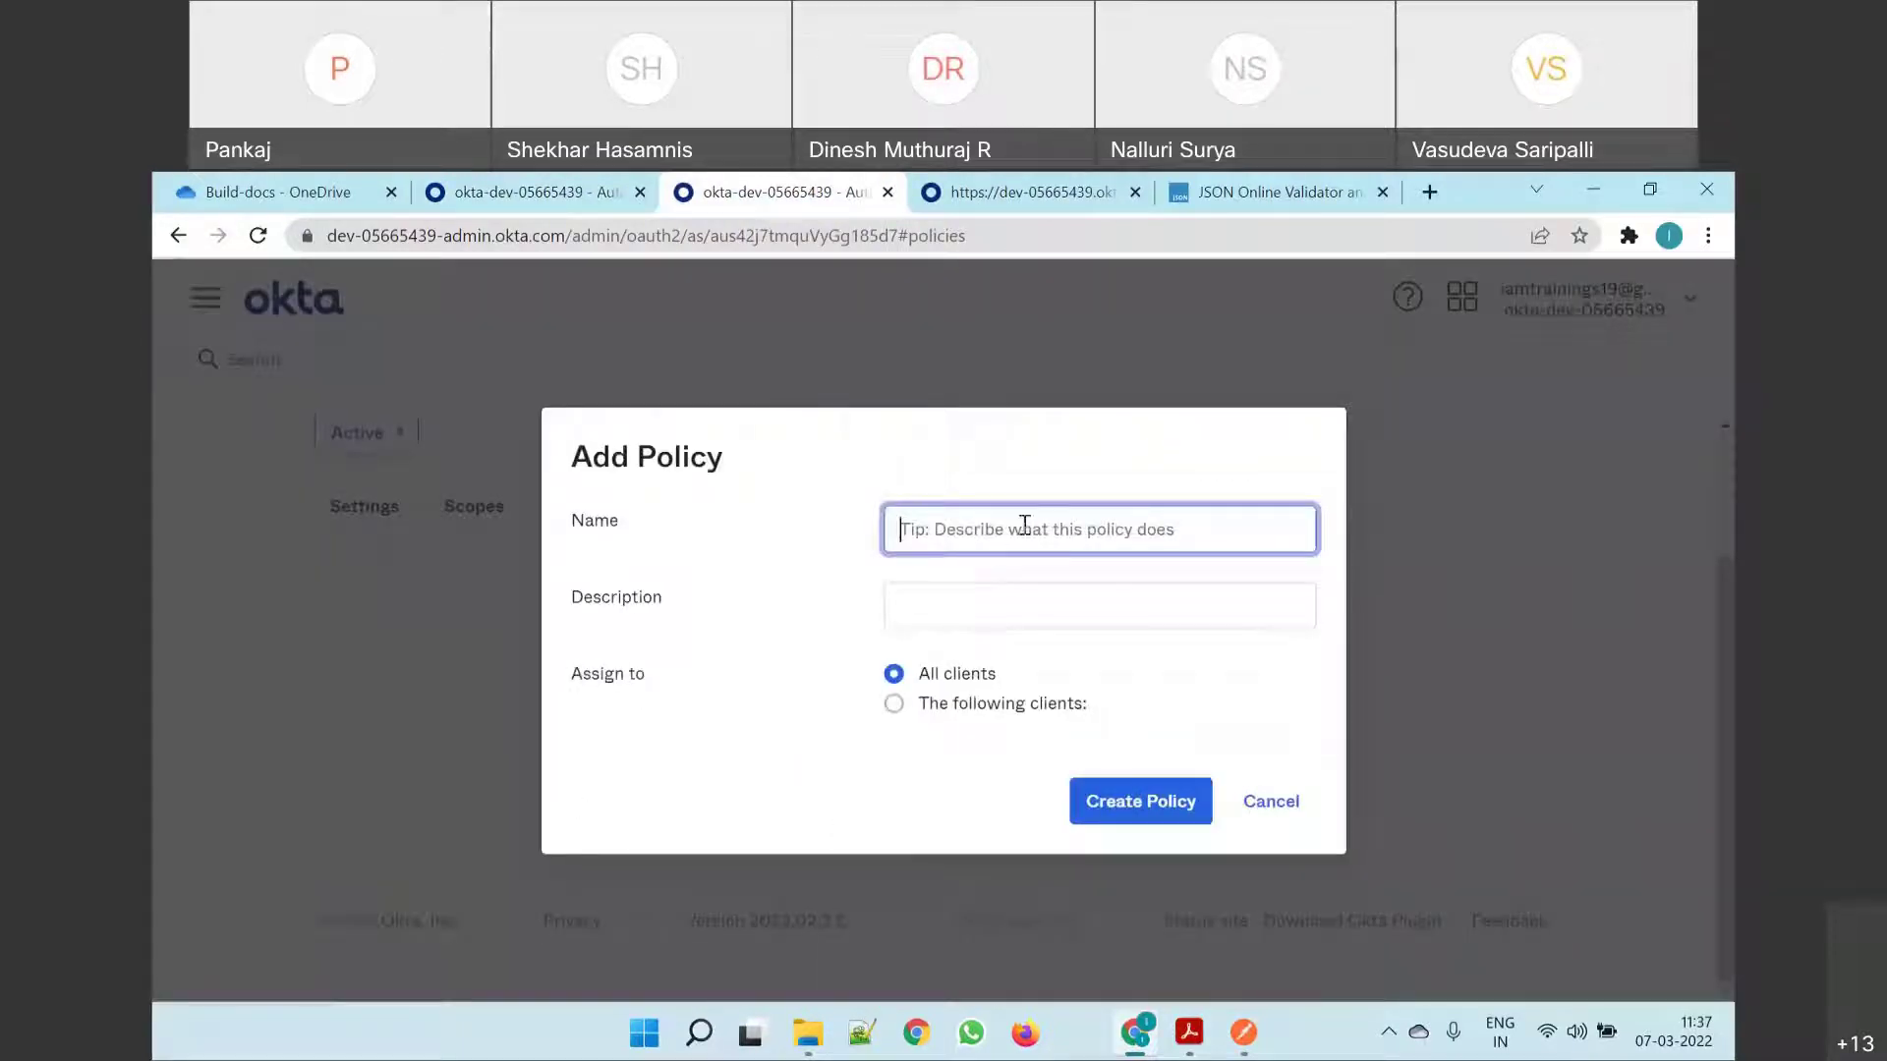
{"action": "type", "text": "API"}
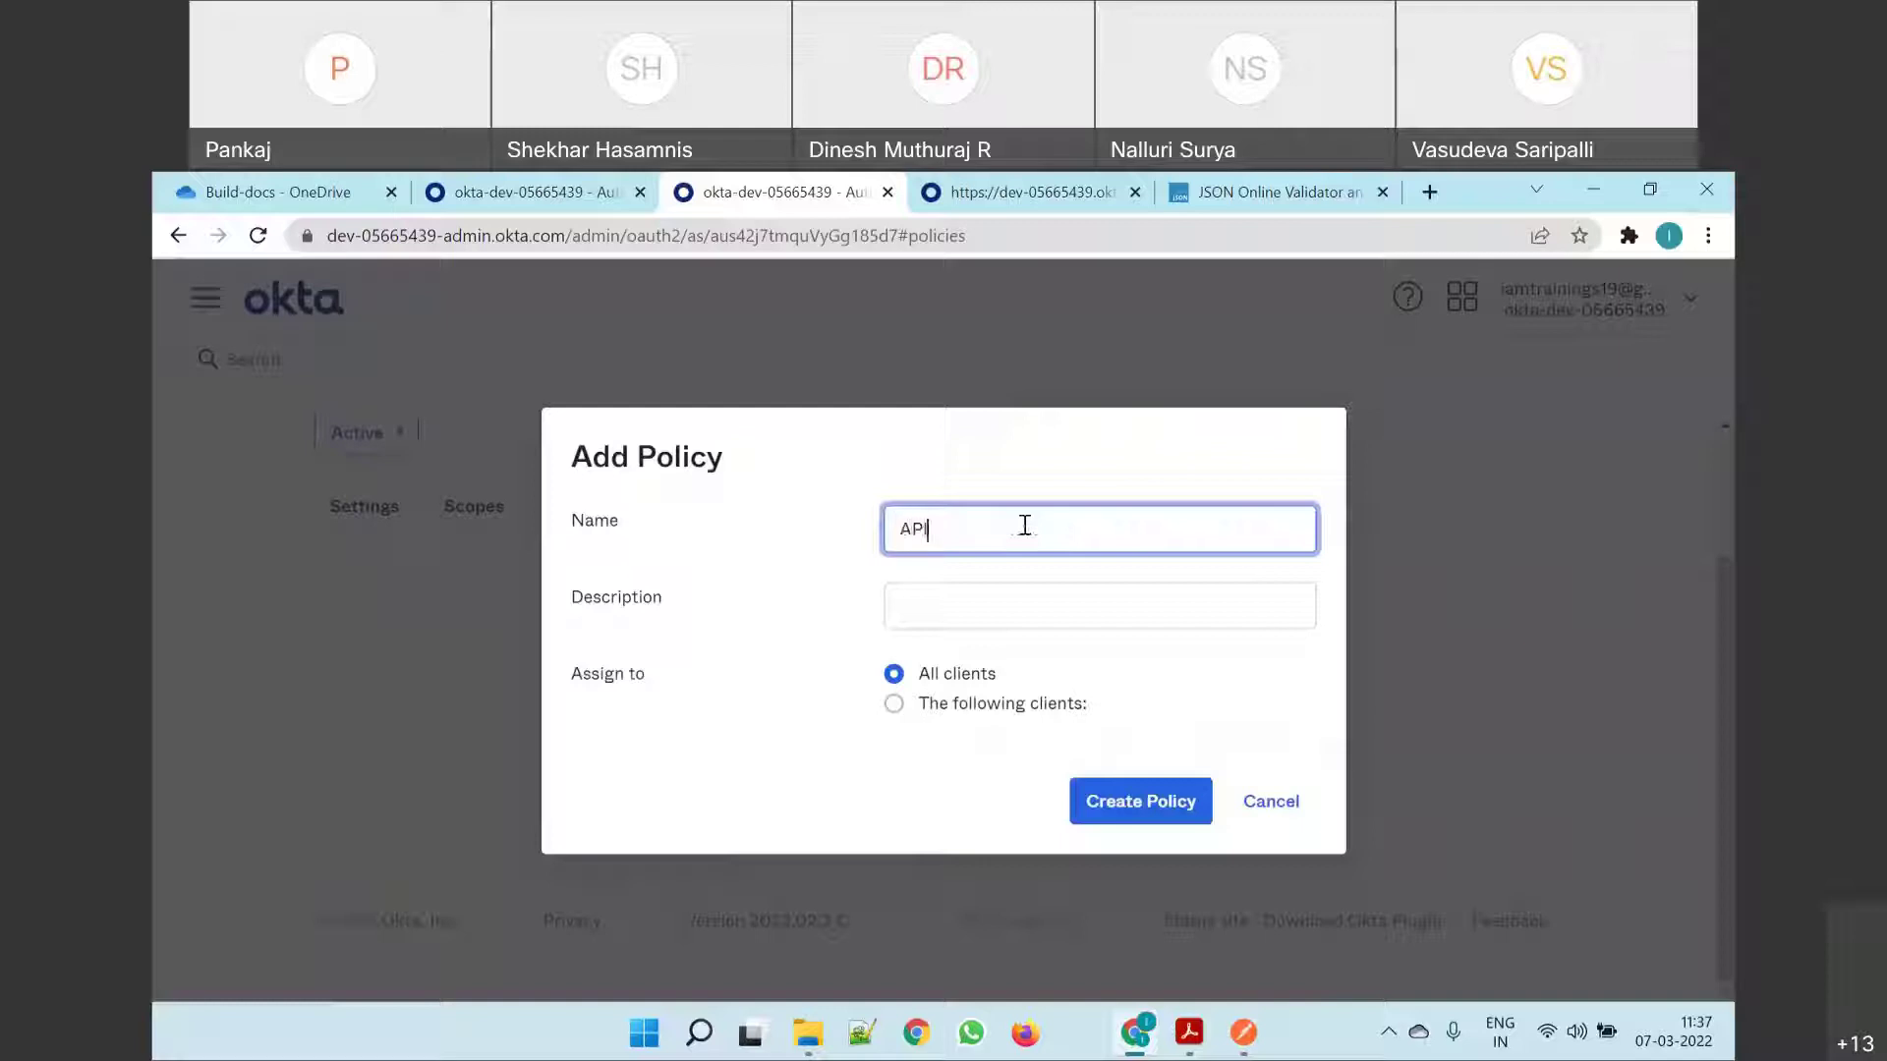
{"action": "type", "text": "_Apps"}
{"action": "left_click", "coordinate": [947, 606]}
{"action": "type", "text": "only for PAI"}
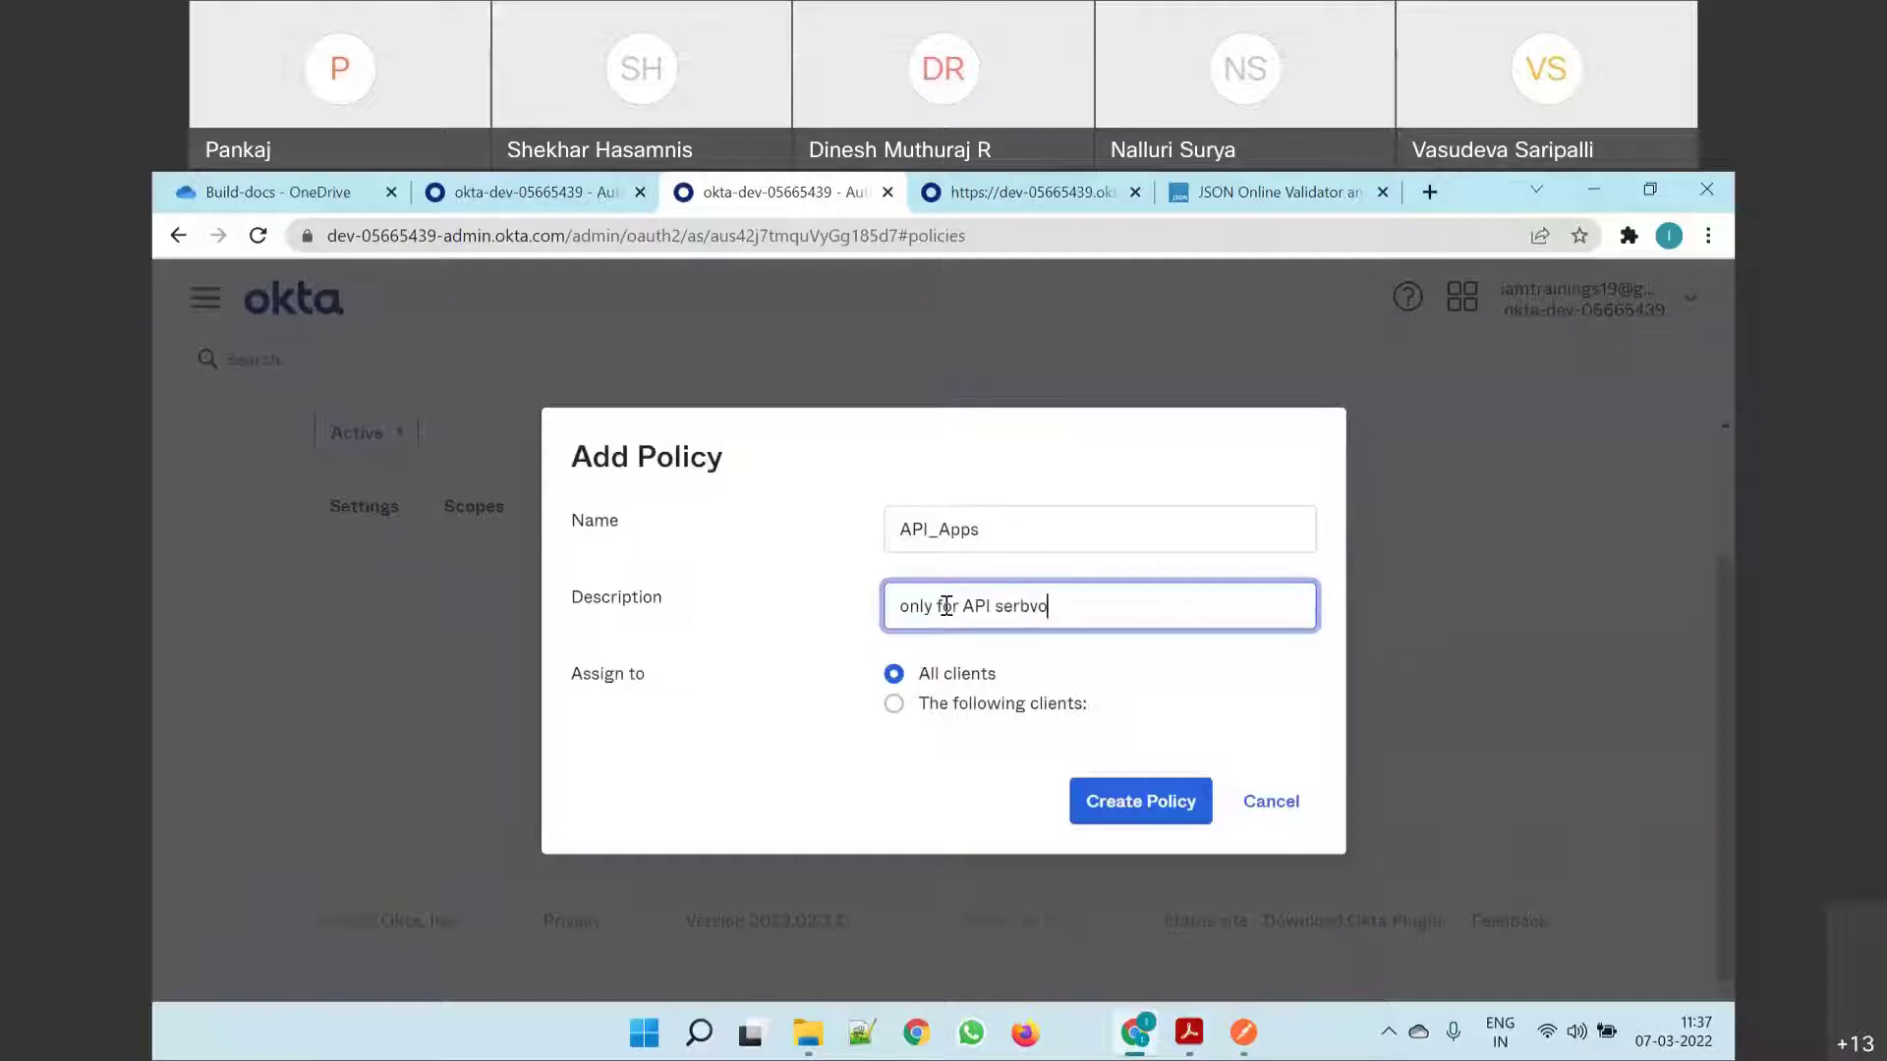
{"action": "type", "text": "service clients"}
Assign the API_Apps policy to the API_App client only and create it.
{"action": "left_click", "coordinate": [961, 706]}
{"action": "left_click", "coordinate": [944, 737]}
{"action": "type", "text": "api"}
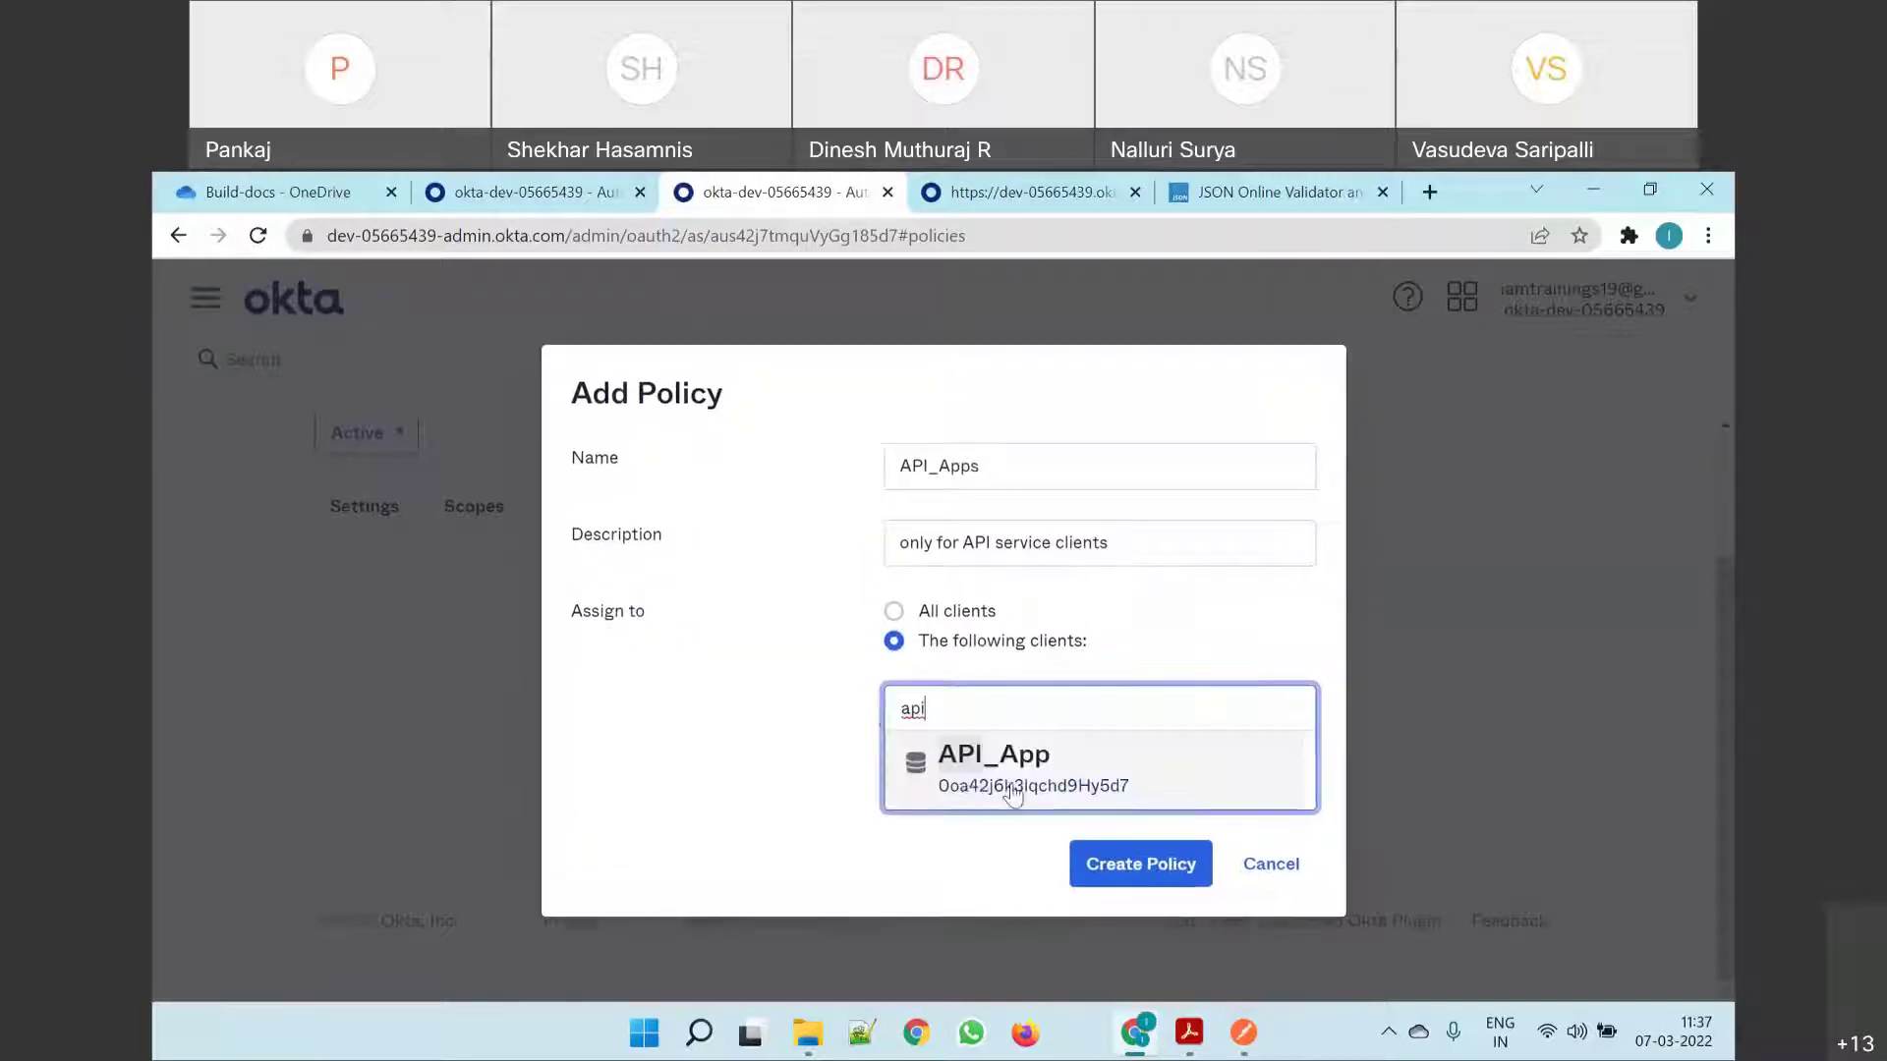
{"action": "left_click", "coordinate": [1008, 786]}
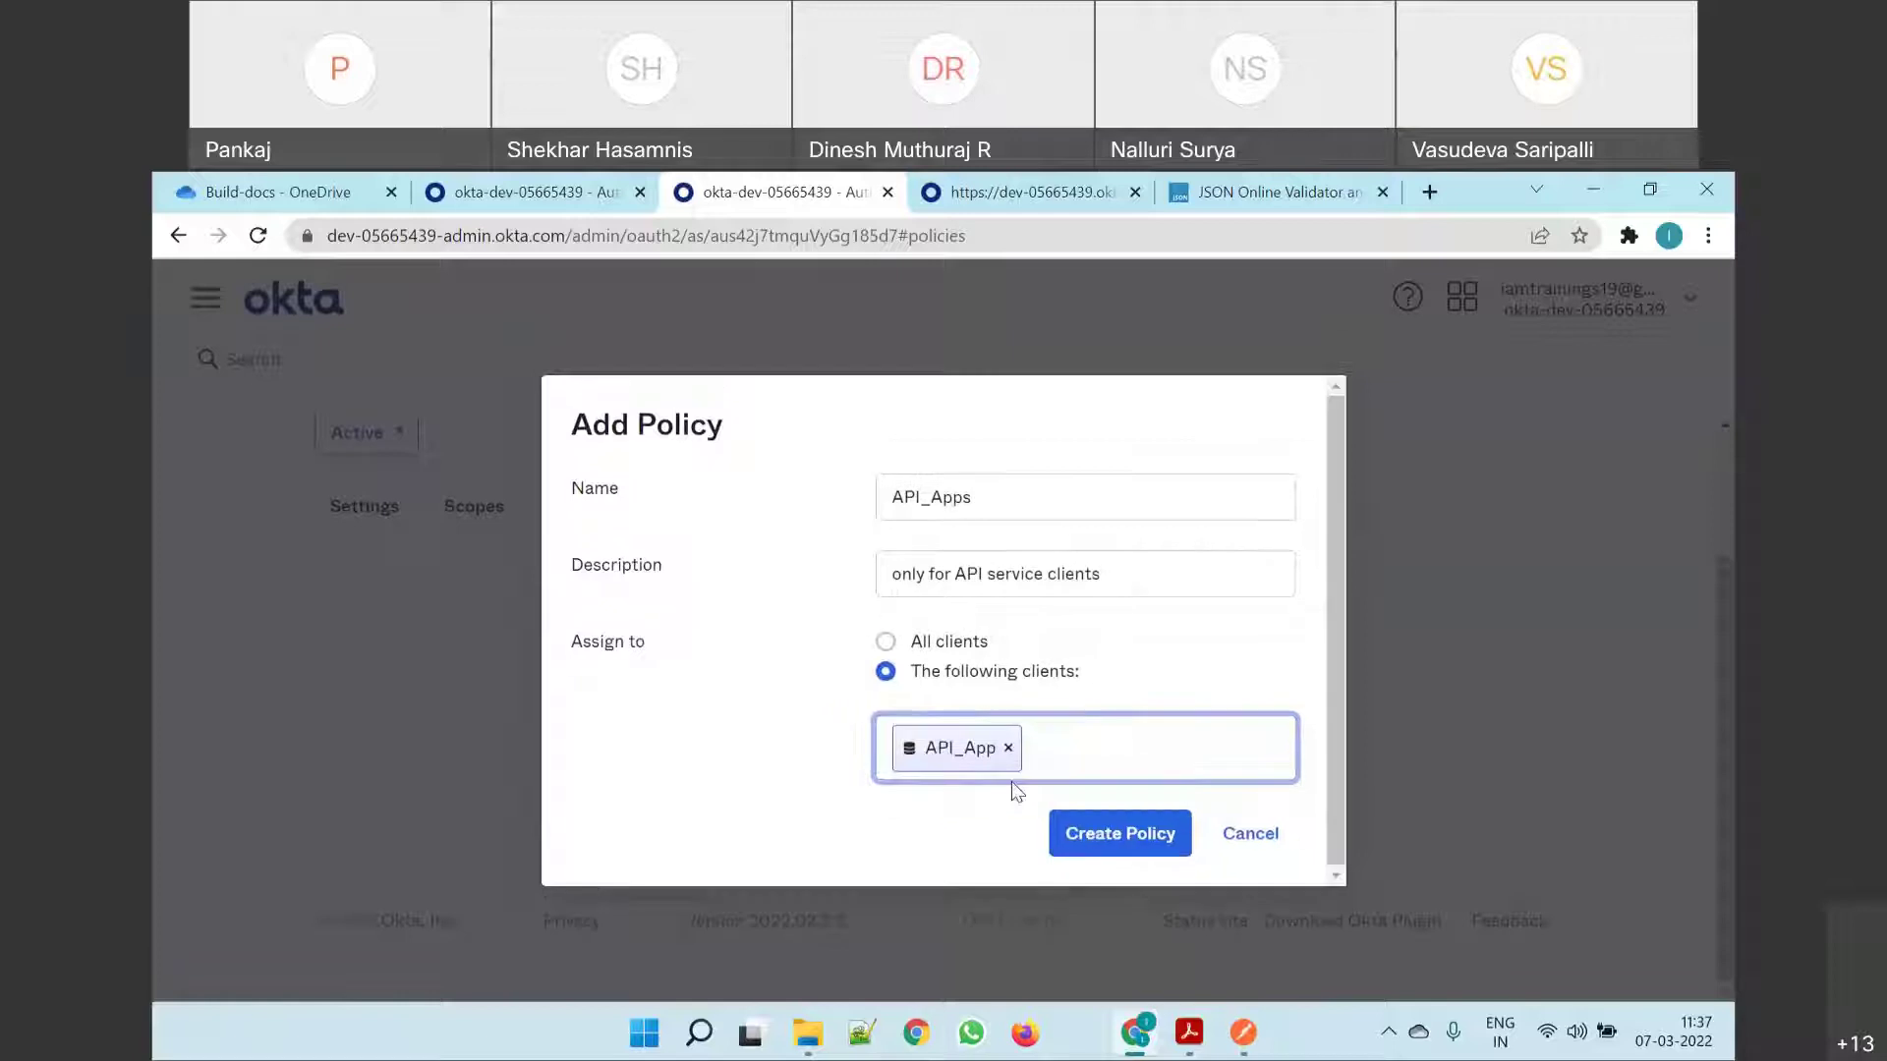
{"action": "left_click", "coordinate": [1117, 831]}
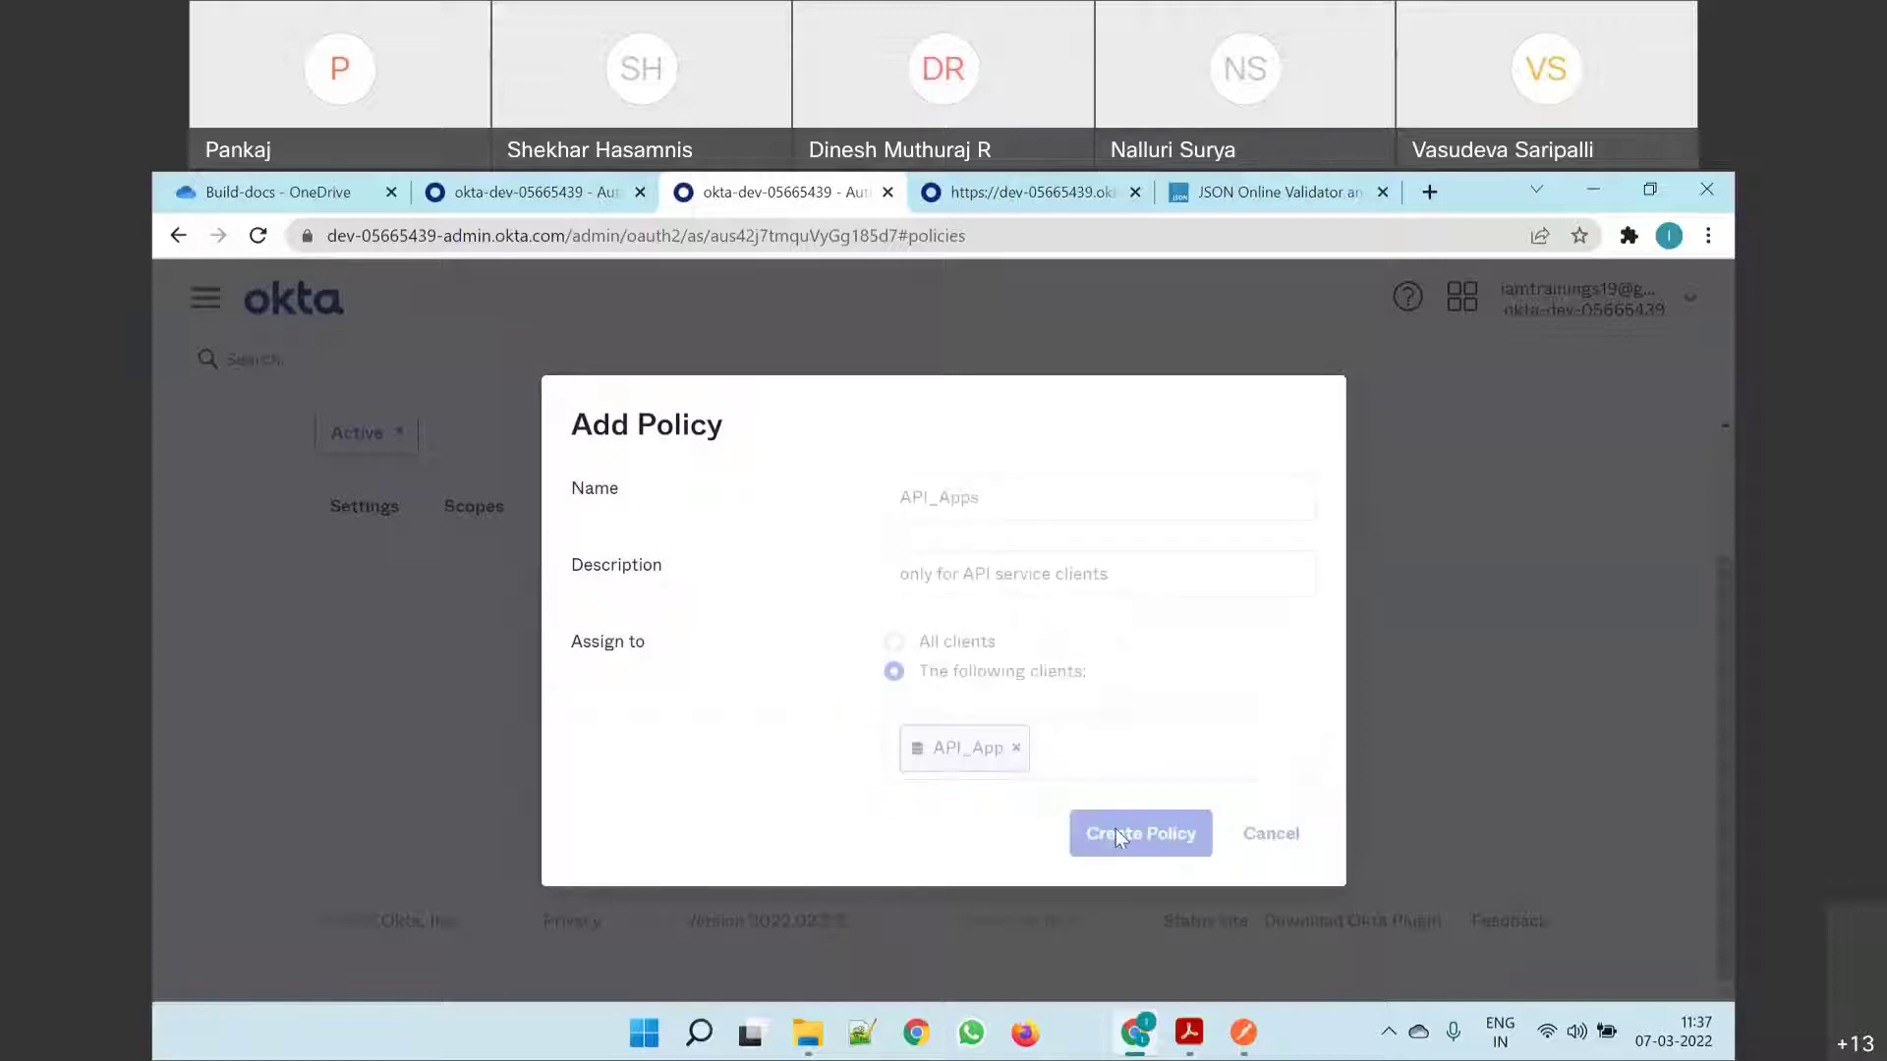
{"action": "scroll", "coordinate": [1086, 812], "scroll_direction": "down", "scroll_amount": 2}
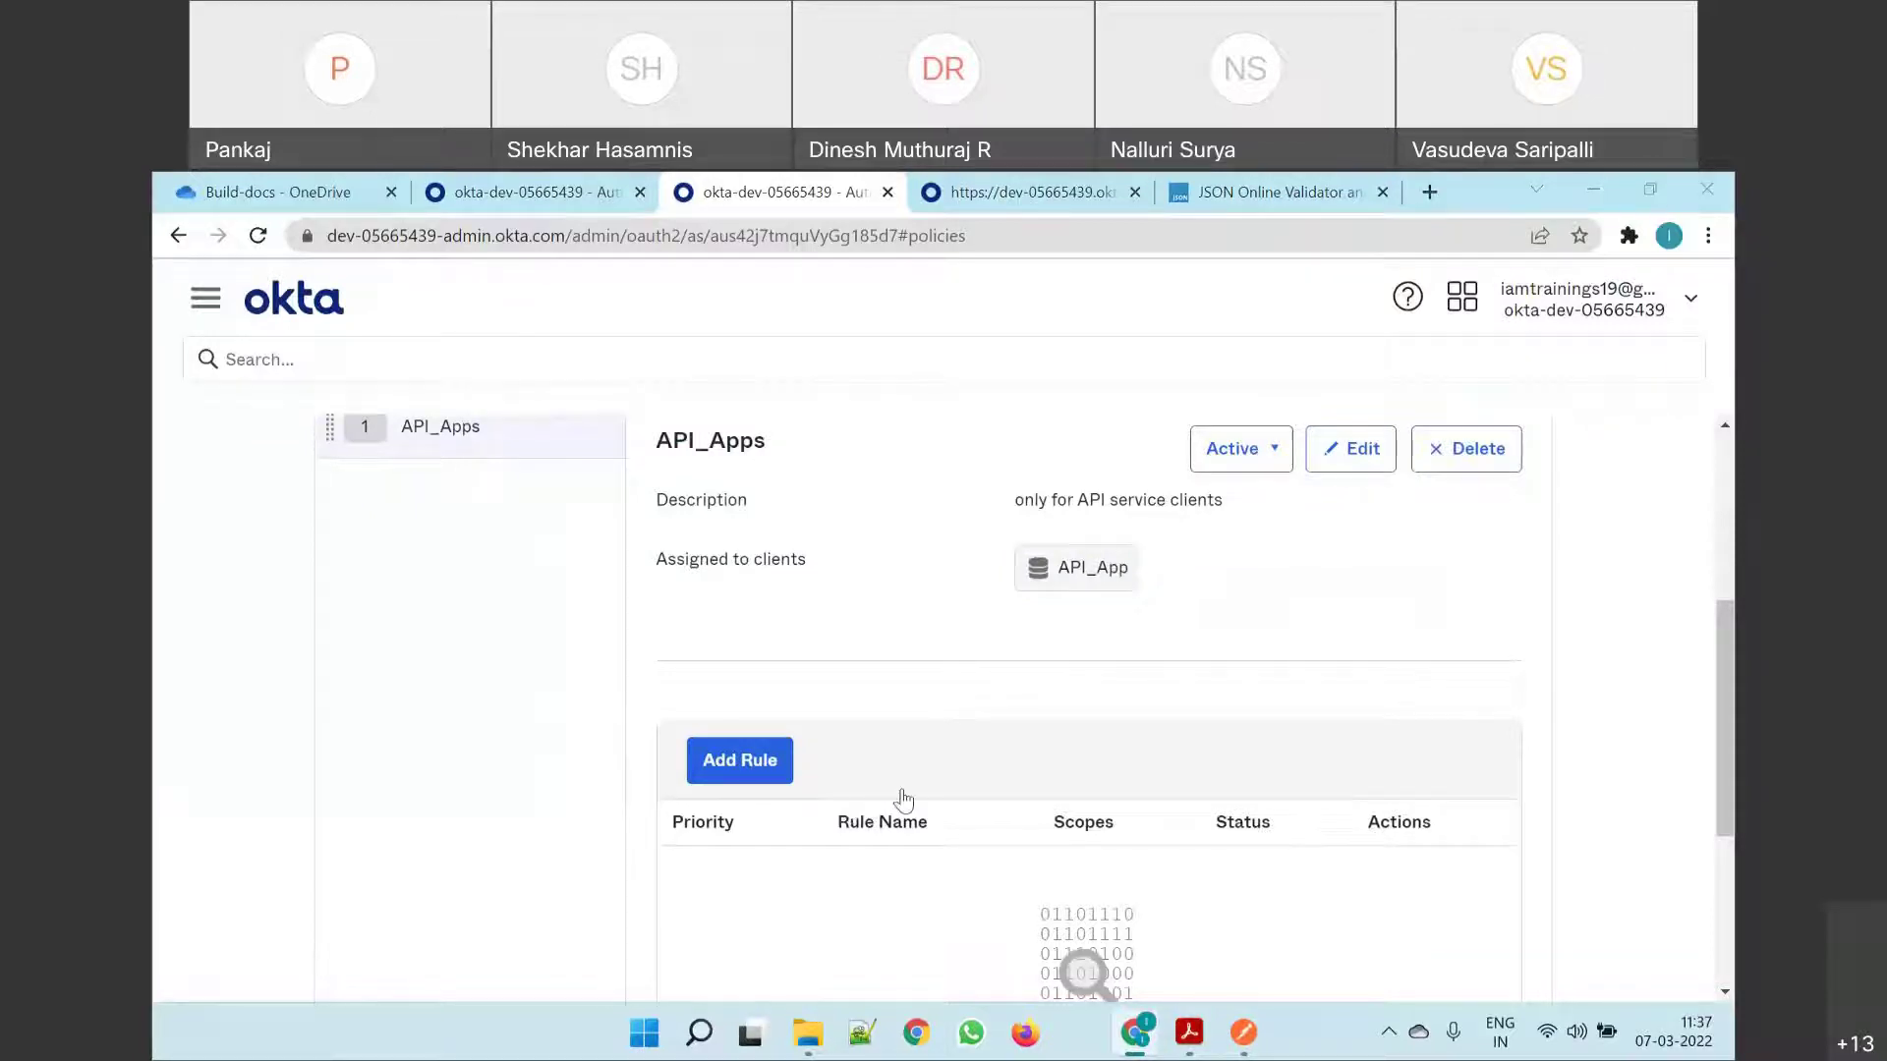
Resend the Postman token request and select the policy evaluation error.
{"action": "key", "text": "alt+Tab"}
{"action": "left_click", "coordinate": [1575, 439]}
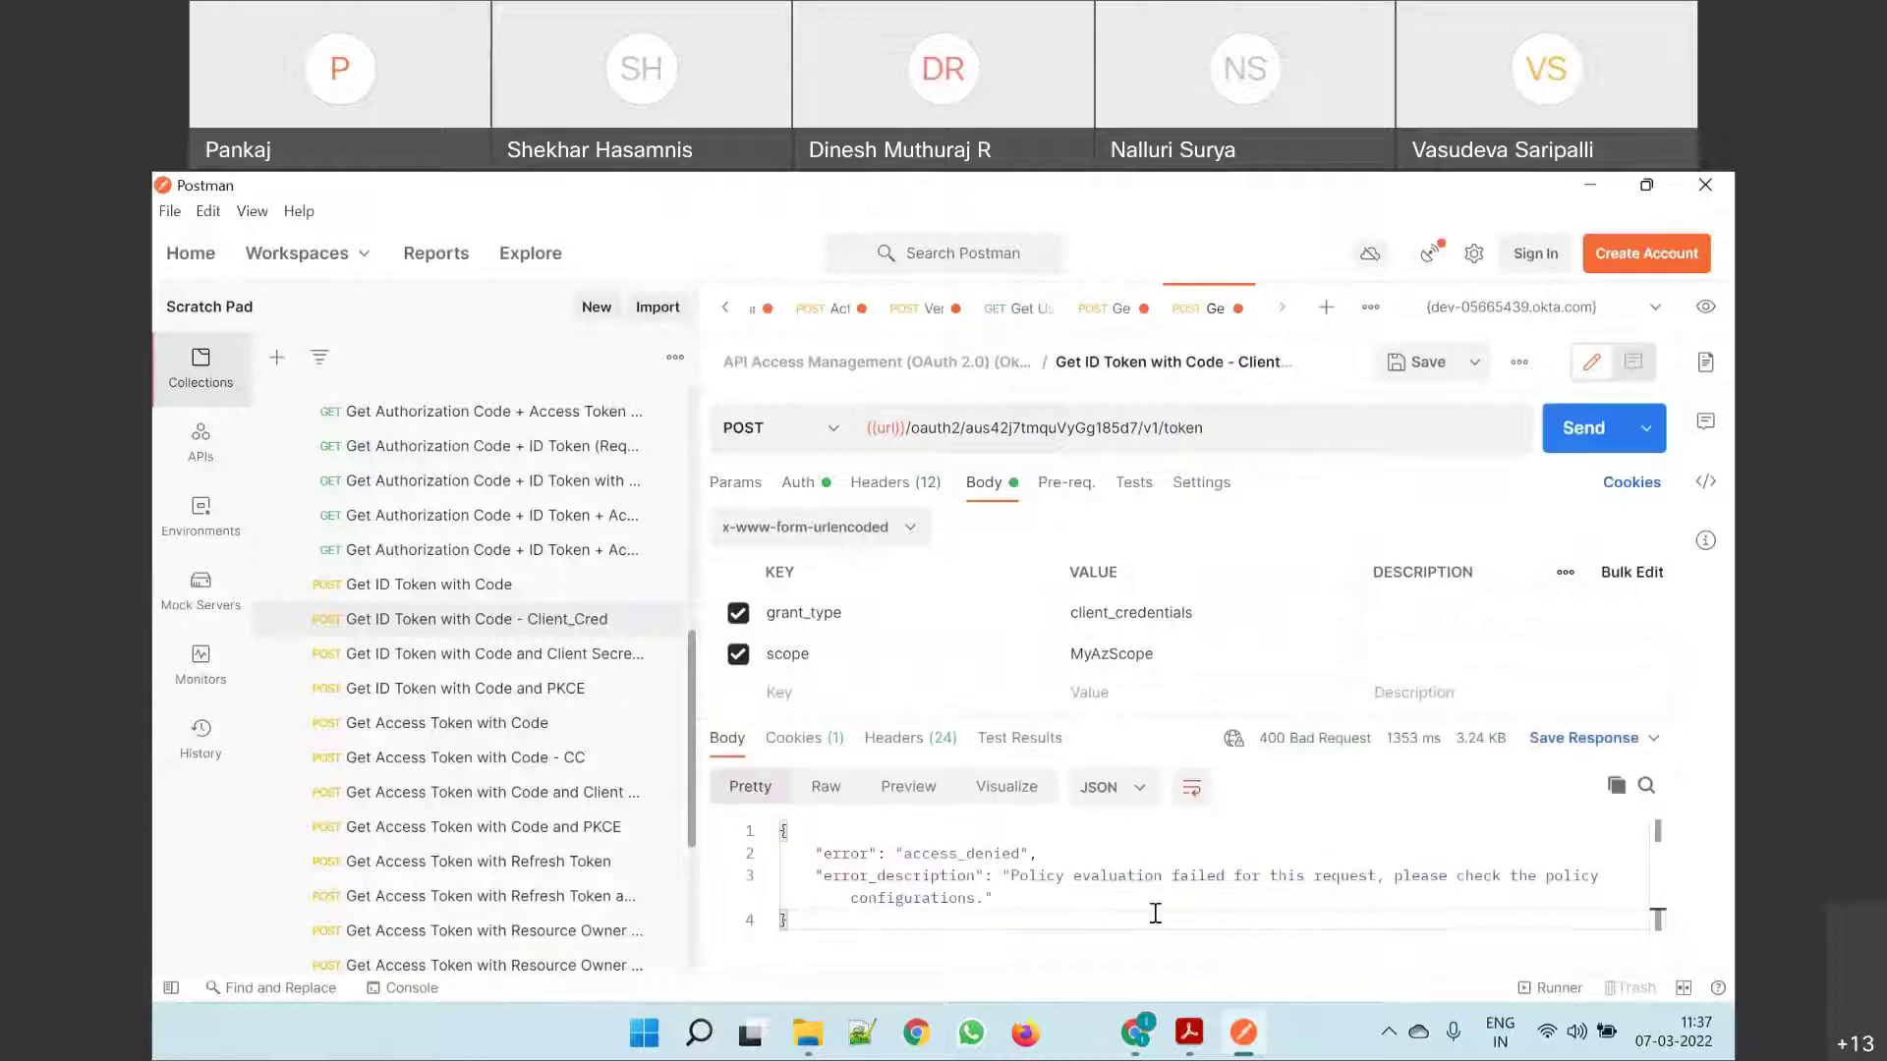
{"action": "left_click_drag", "start_coordinate": [1055, 910], "coordinate": [1010, 868]}
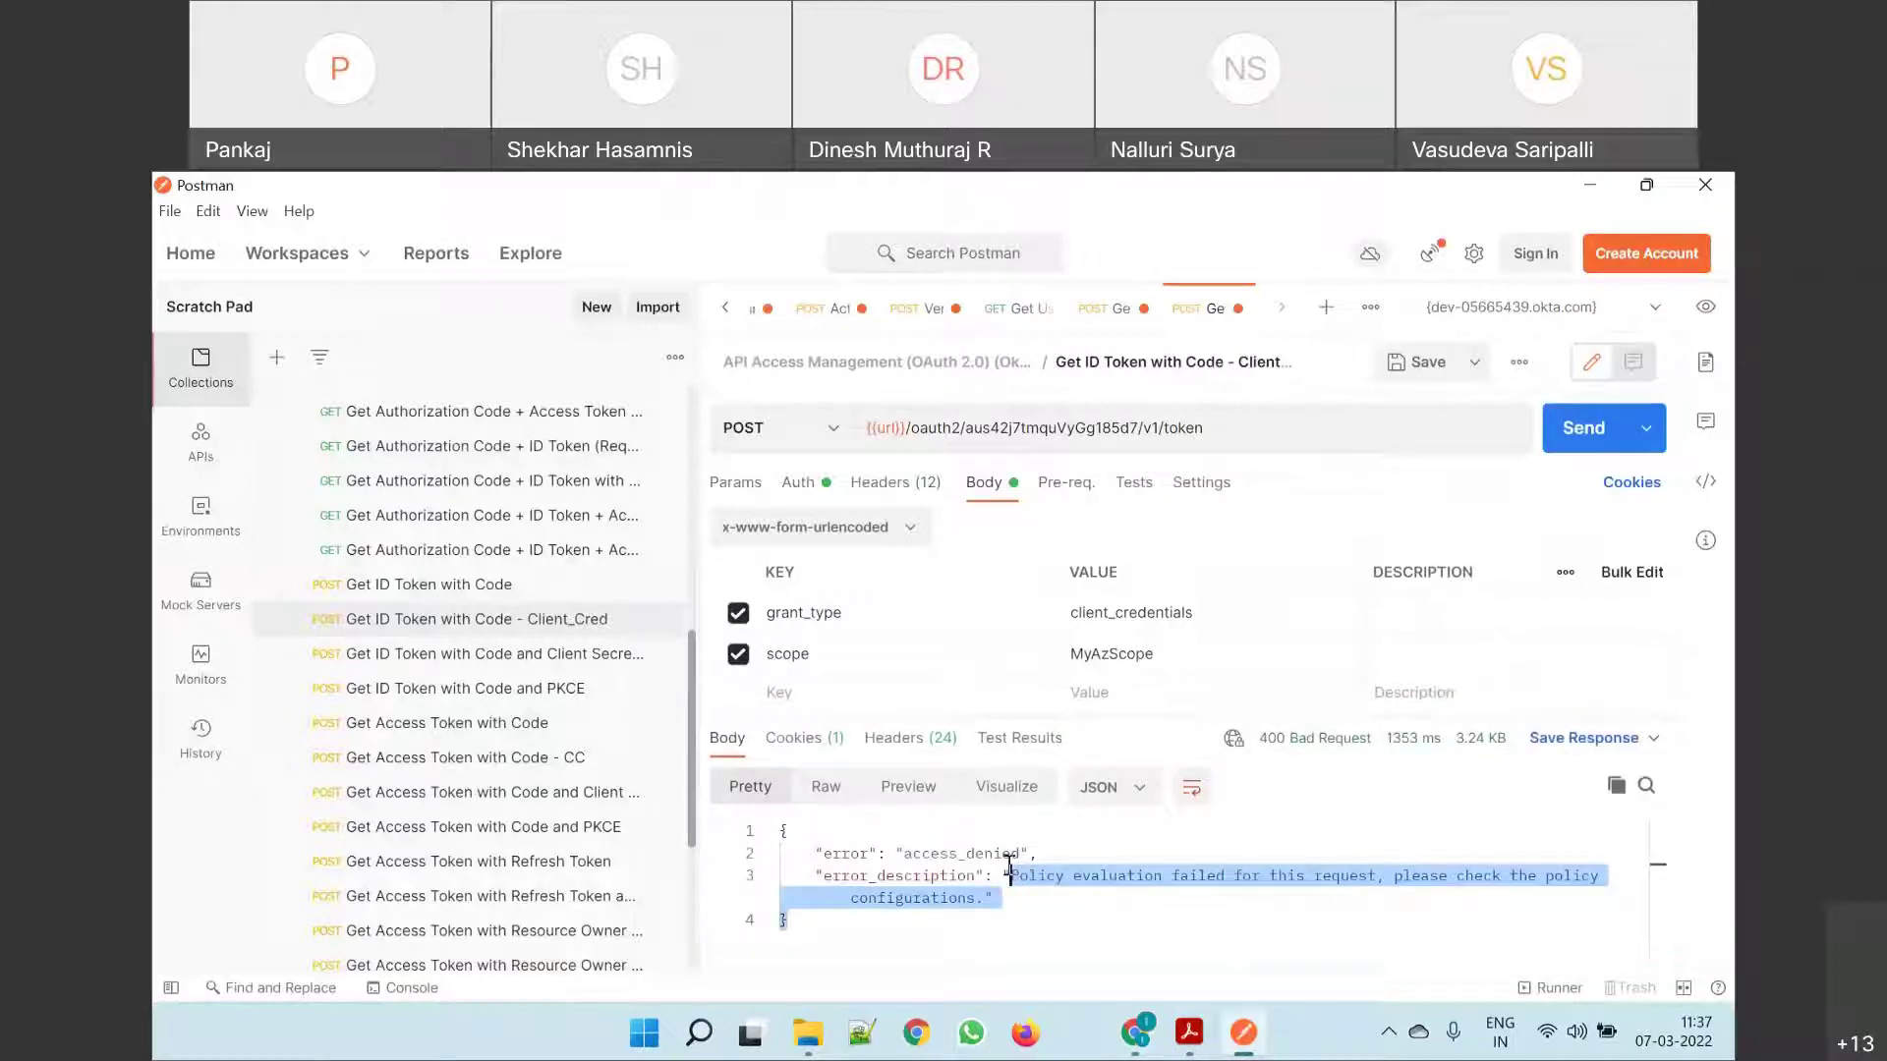
{"action": "key", "text": "alt+Tab"}
{"action": "scroll", "coordinate": [829, 767], "scroll_direction": "down", "scroll_amount": 4}
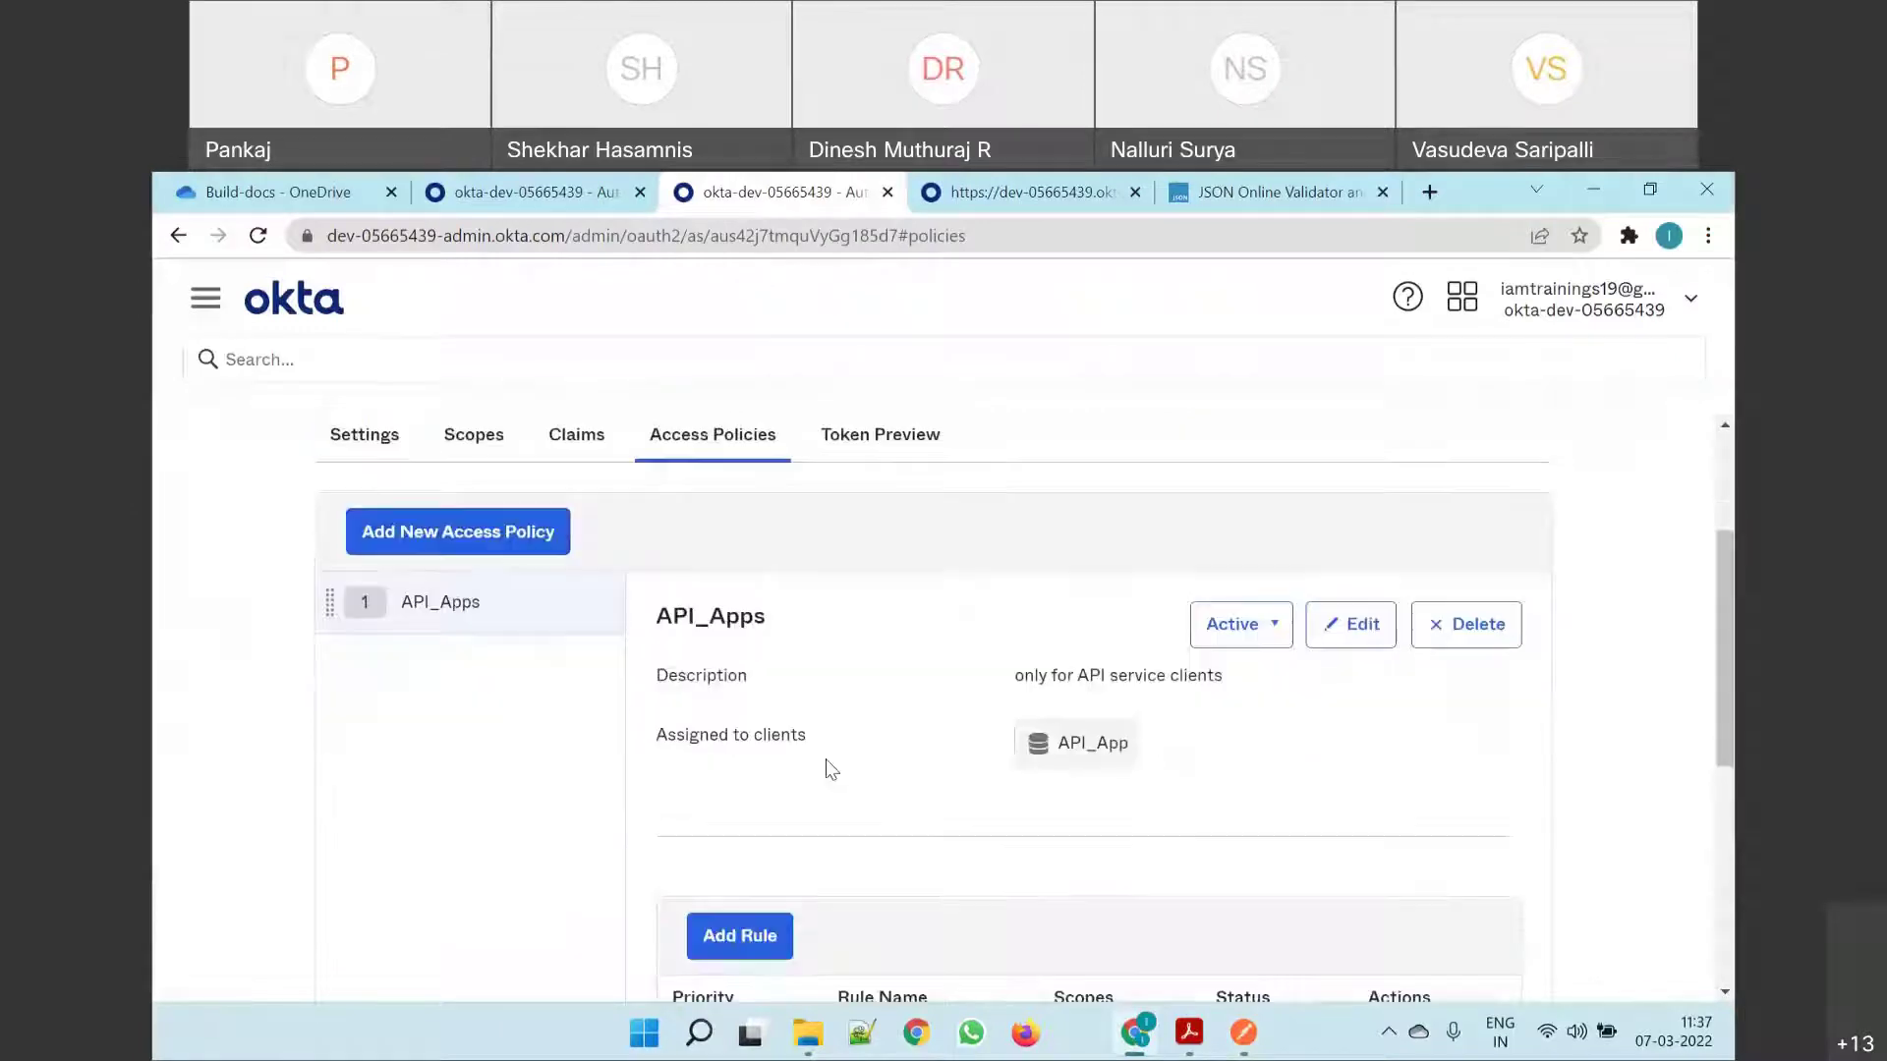
Add a rule to API_Apps and name it api_az_rule.
{"action": "left_click", "coordinate": [720, 645]}
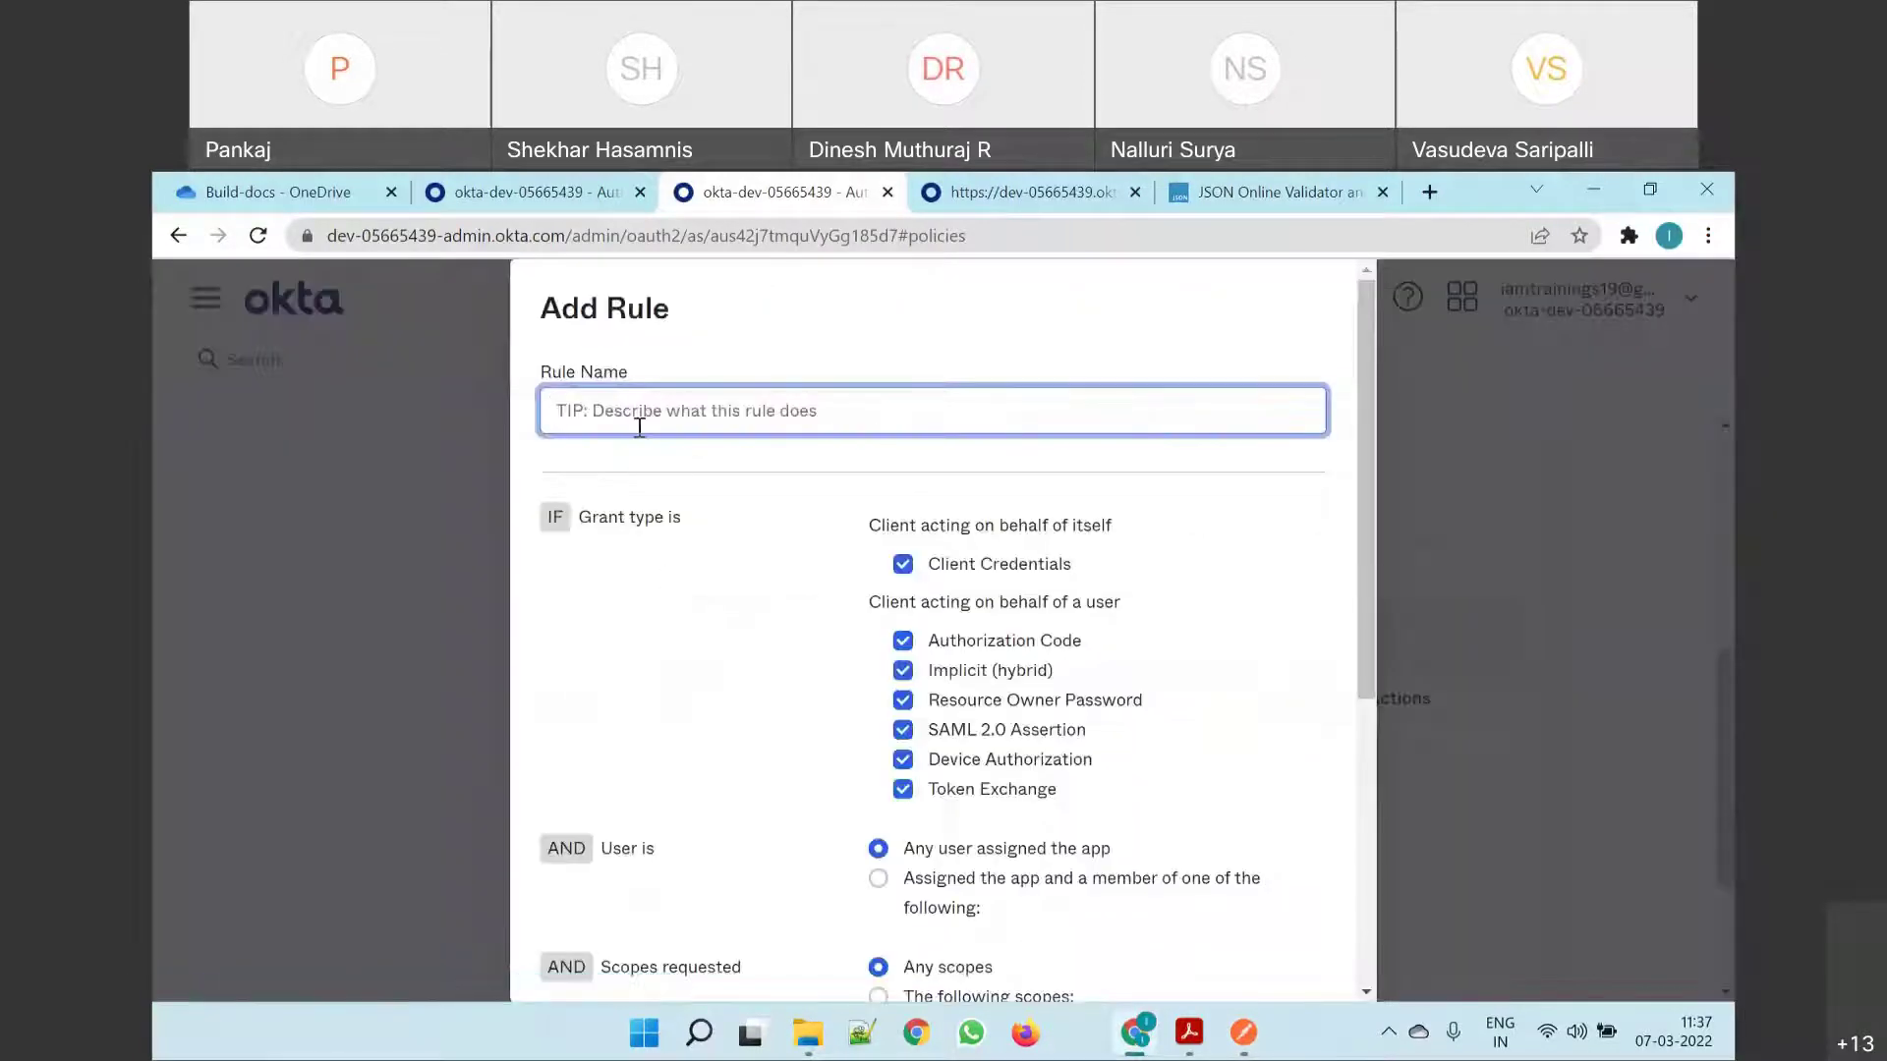
{"action": "scroll", "coordinate": [750, 792], "scroll_direction": "down", "scroll_amount": 4}
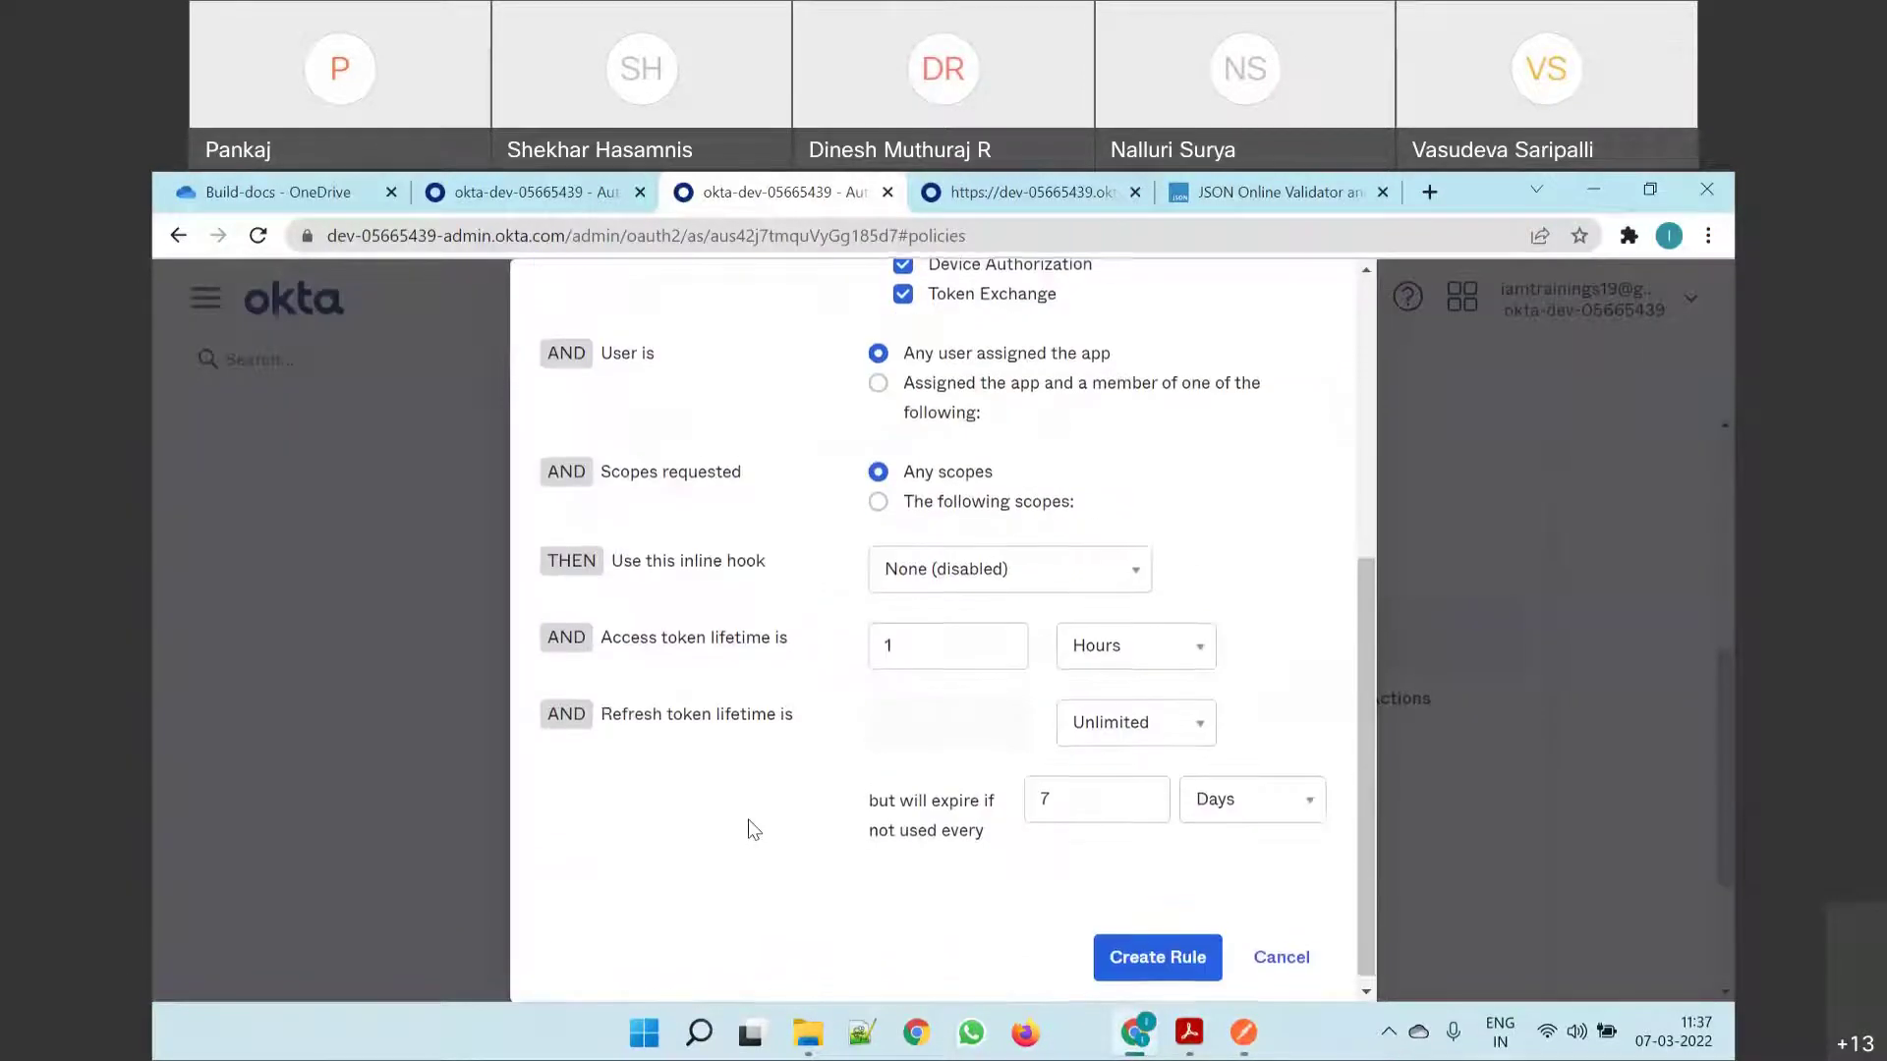
{"action": "scroll", "coordinate": [751, 831], "scroll_direction": "up", "scroll_amount": 4}
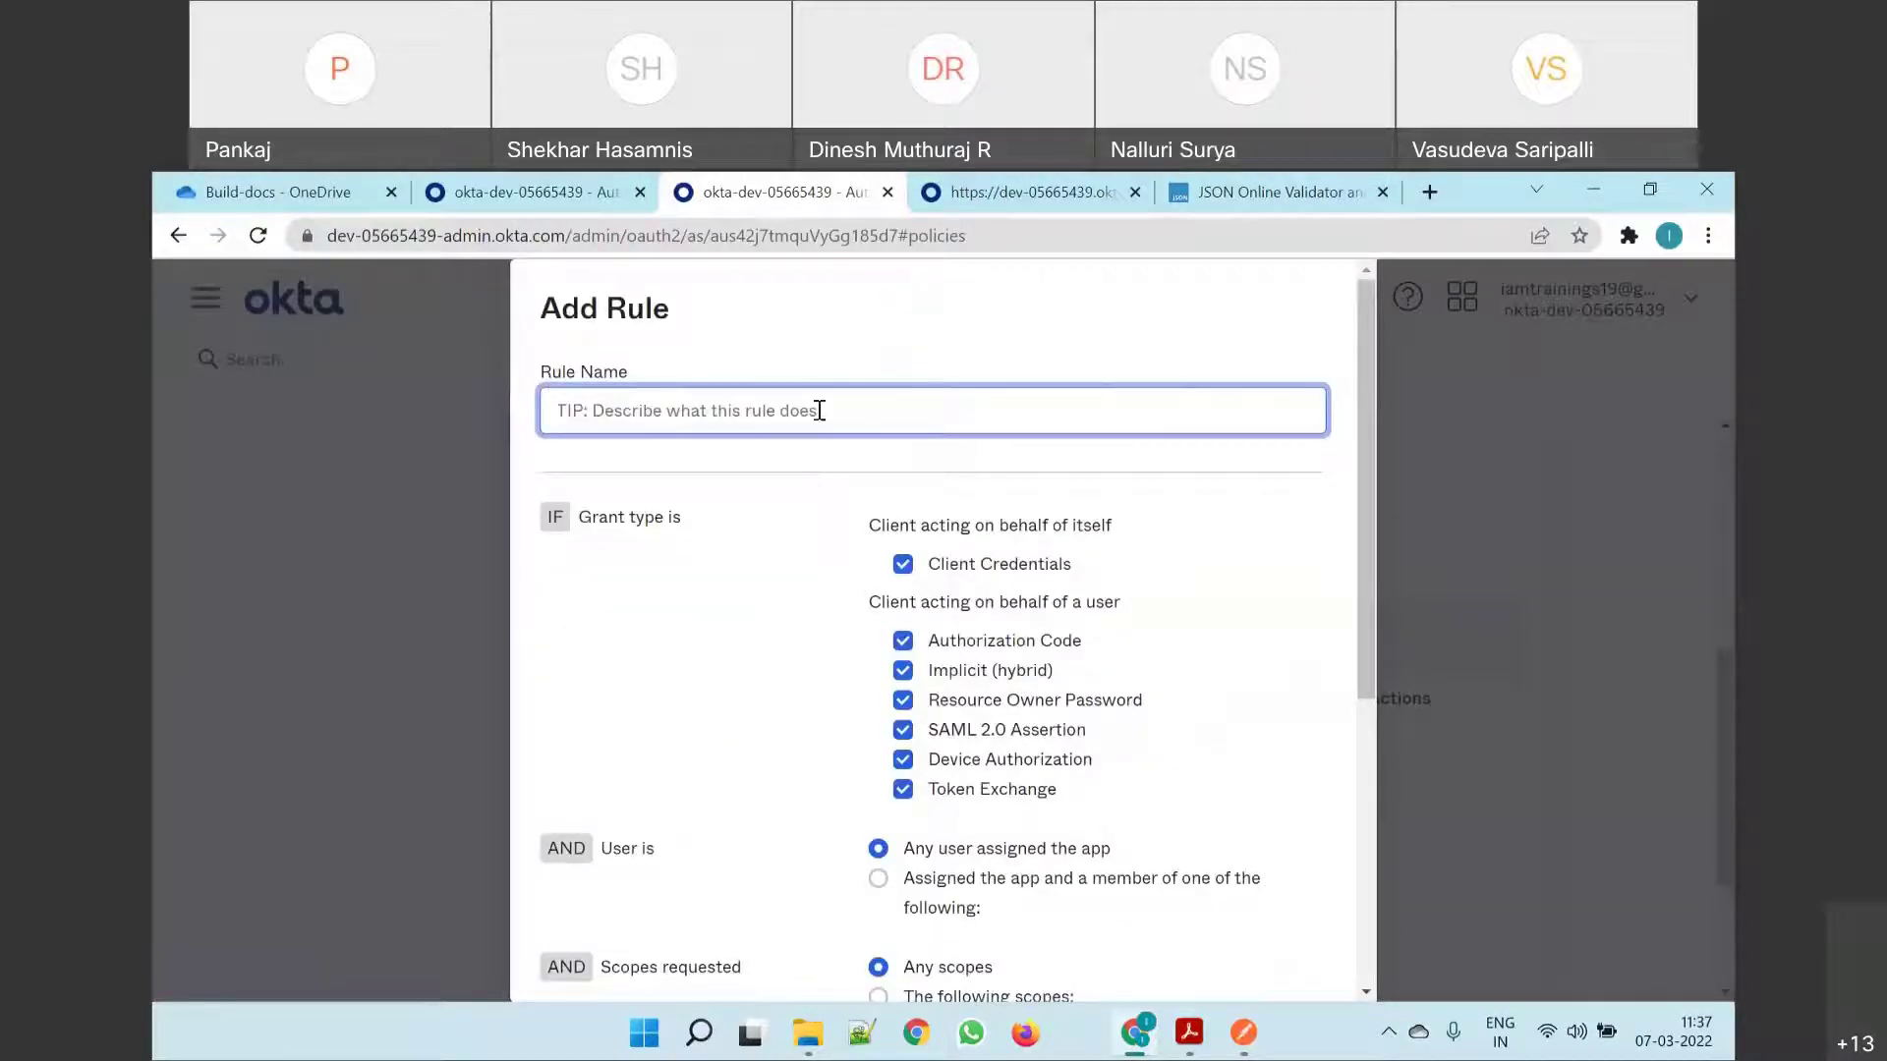
{"action": "type", "text": "aop"}
{"action": "type", "text": "p"}
{"action": "type", "text": "i r"}
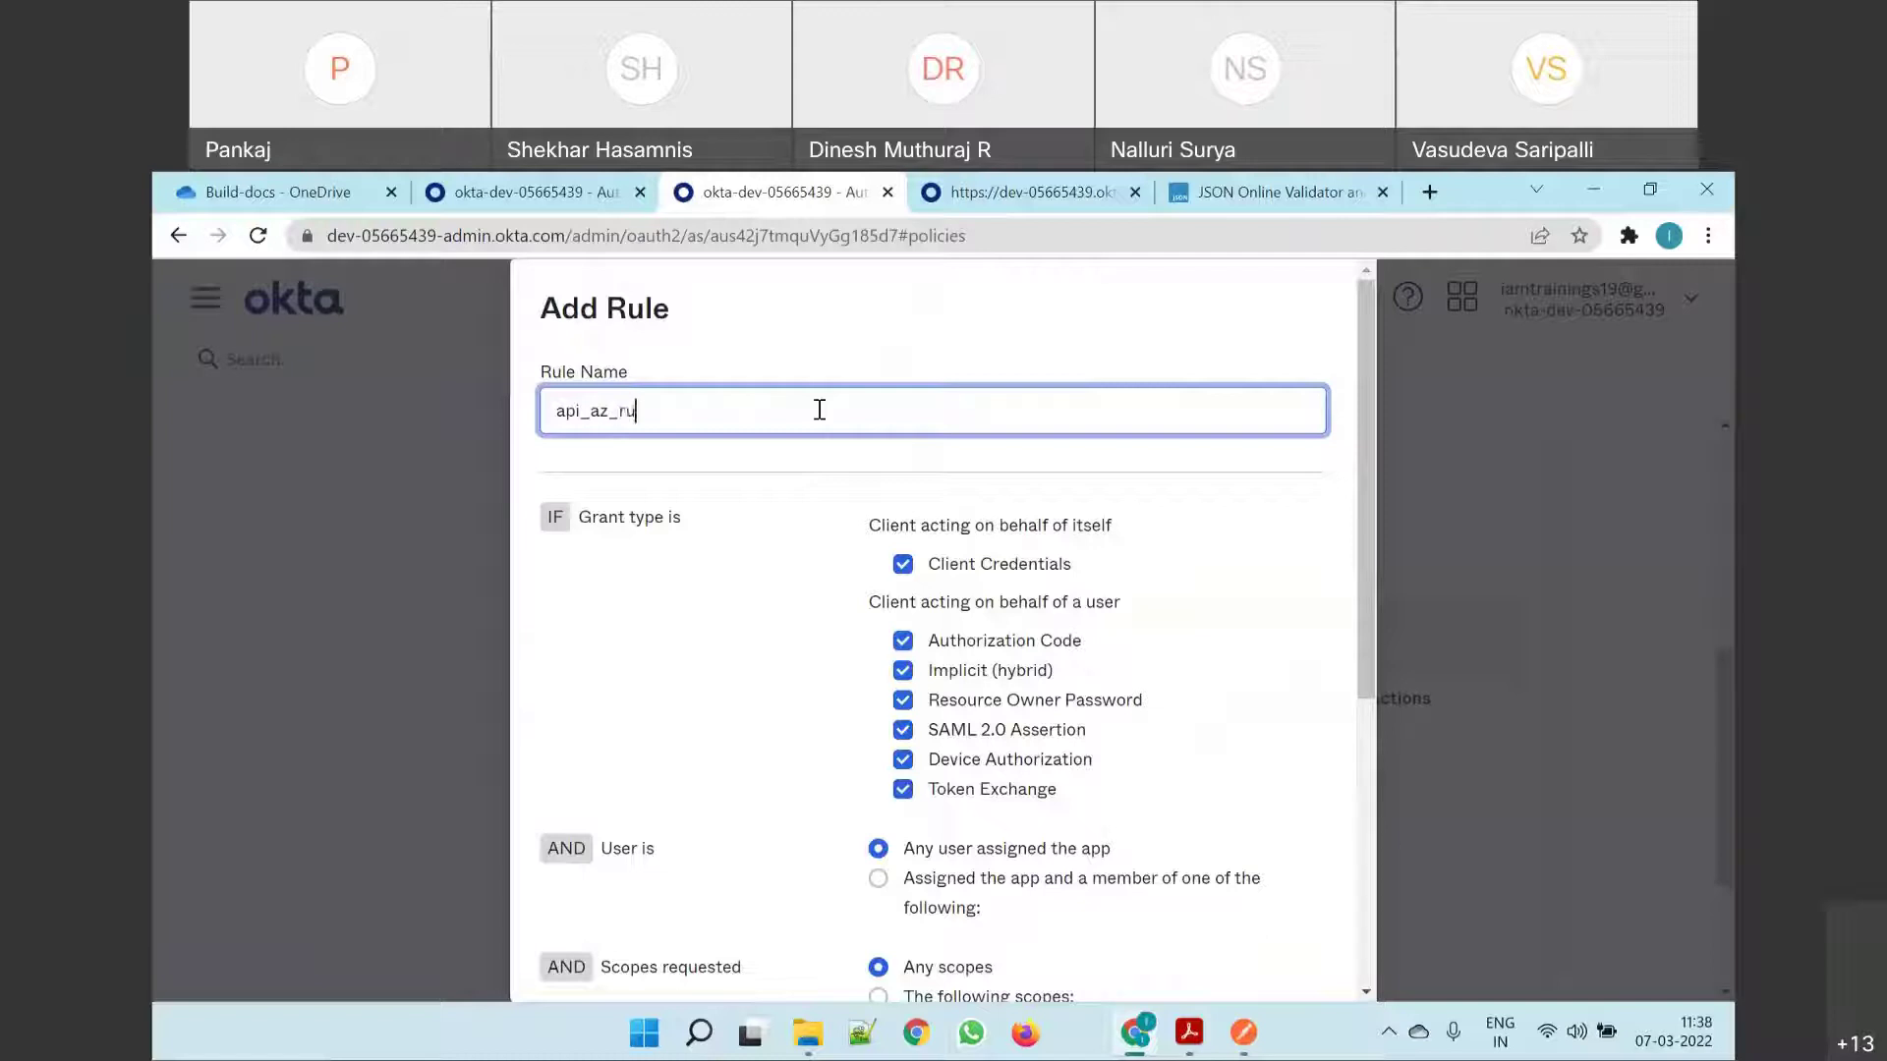
{"action": "key", "text": "ctrl+a"}
{"action": "left_click", "coordinate": [906, 594]}
Uncheck every grant type and attempt to create the rule.
{"action": "left_click", "coordinate": [902, 564]}
{"action": "left_click", "coordinate": [902, 640]}
{"action": "left_click", "coordinate": [902, 670]}
{"action": "left_click", "coordinate": [902, 700]}
{"action": "left_click", "coordinate": [903, 730]}
{"action": "left_click", "coordinate": [903, 759]}
{"action": "left_click", "coordinate": [903, 789]}
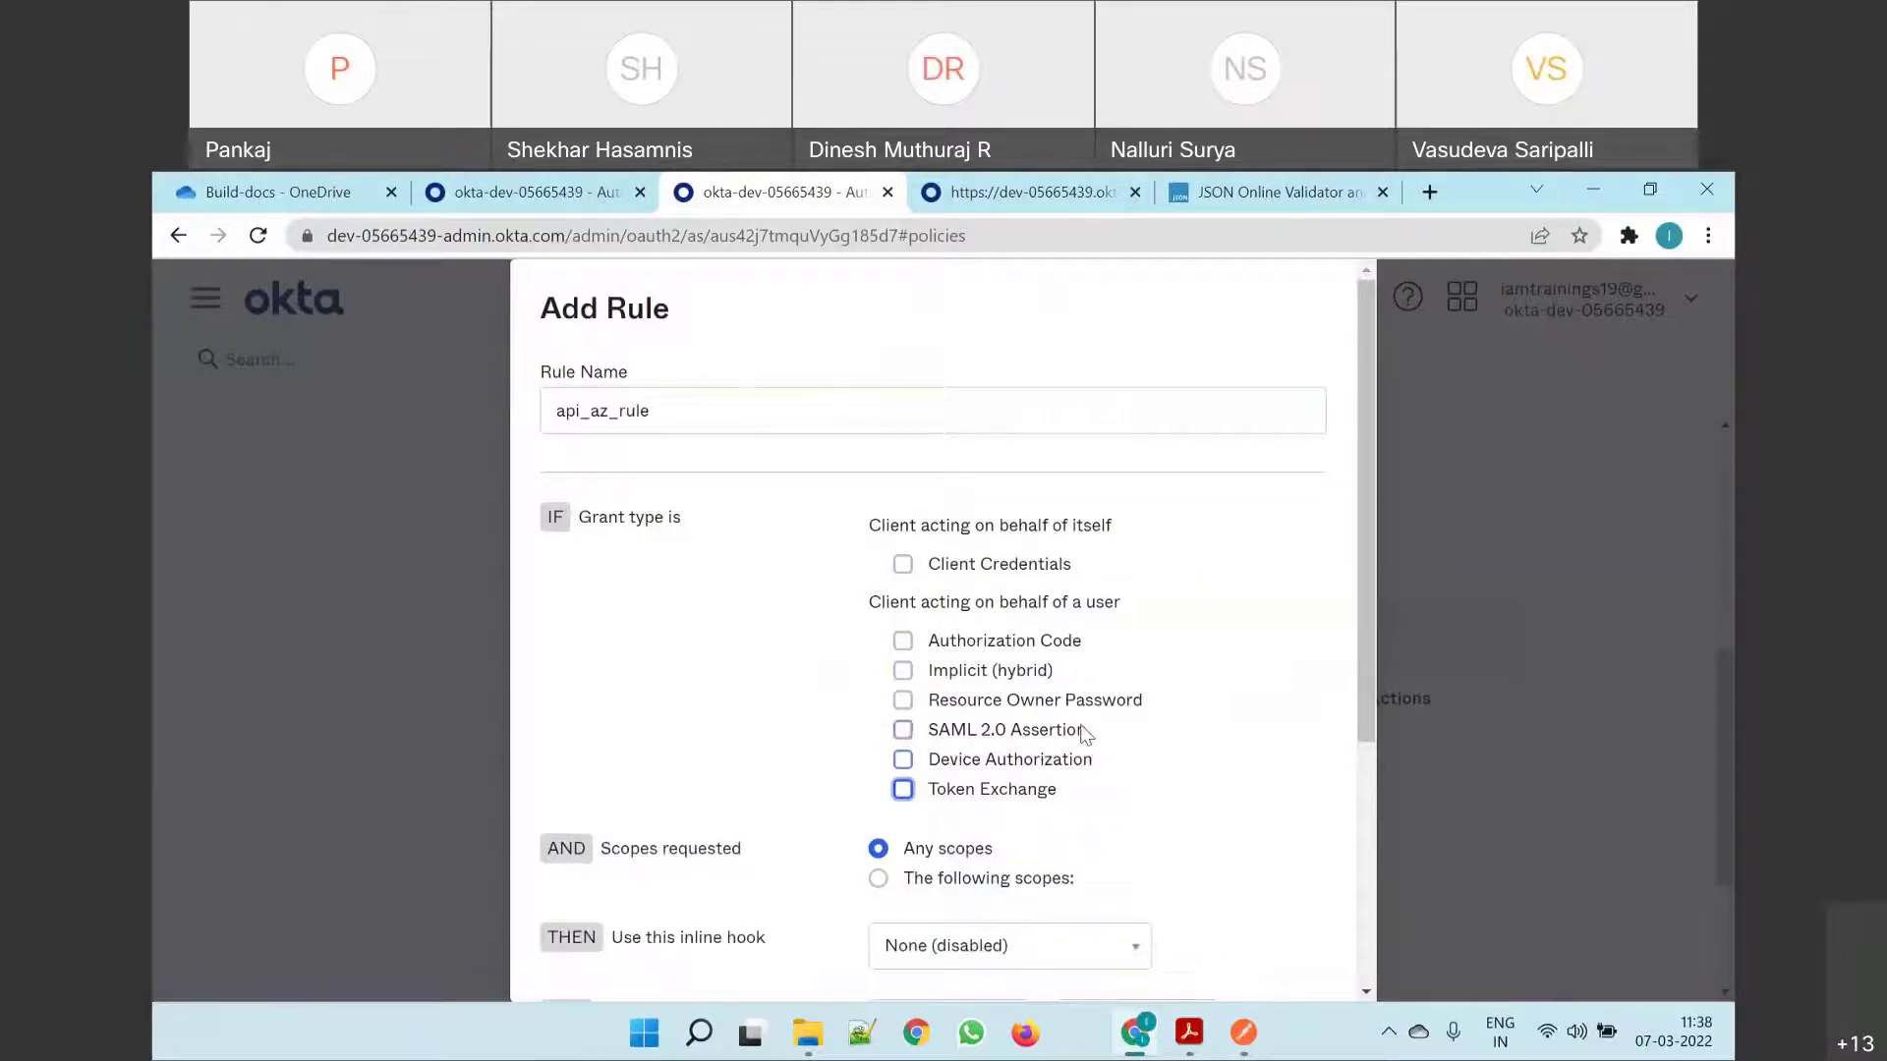
{"action": "scroll", "coordinate": [1076, 737], "scroll_direction": "down", "scroll_amount": 3}
{"action": "scroll", "coordinate": [792, 809], "scroll_direction": "down", "scroll_amount": 3}
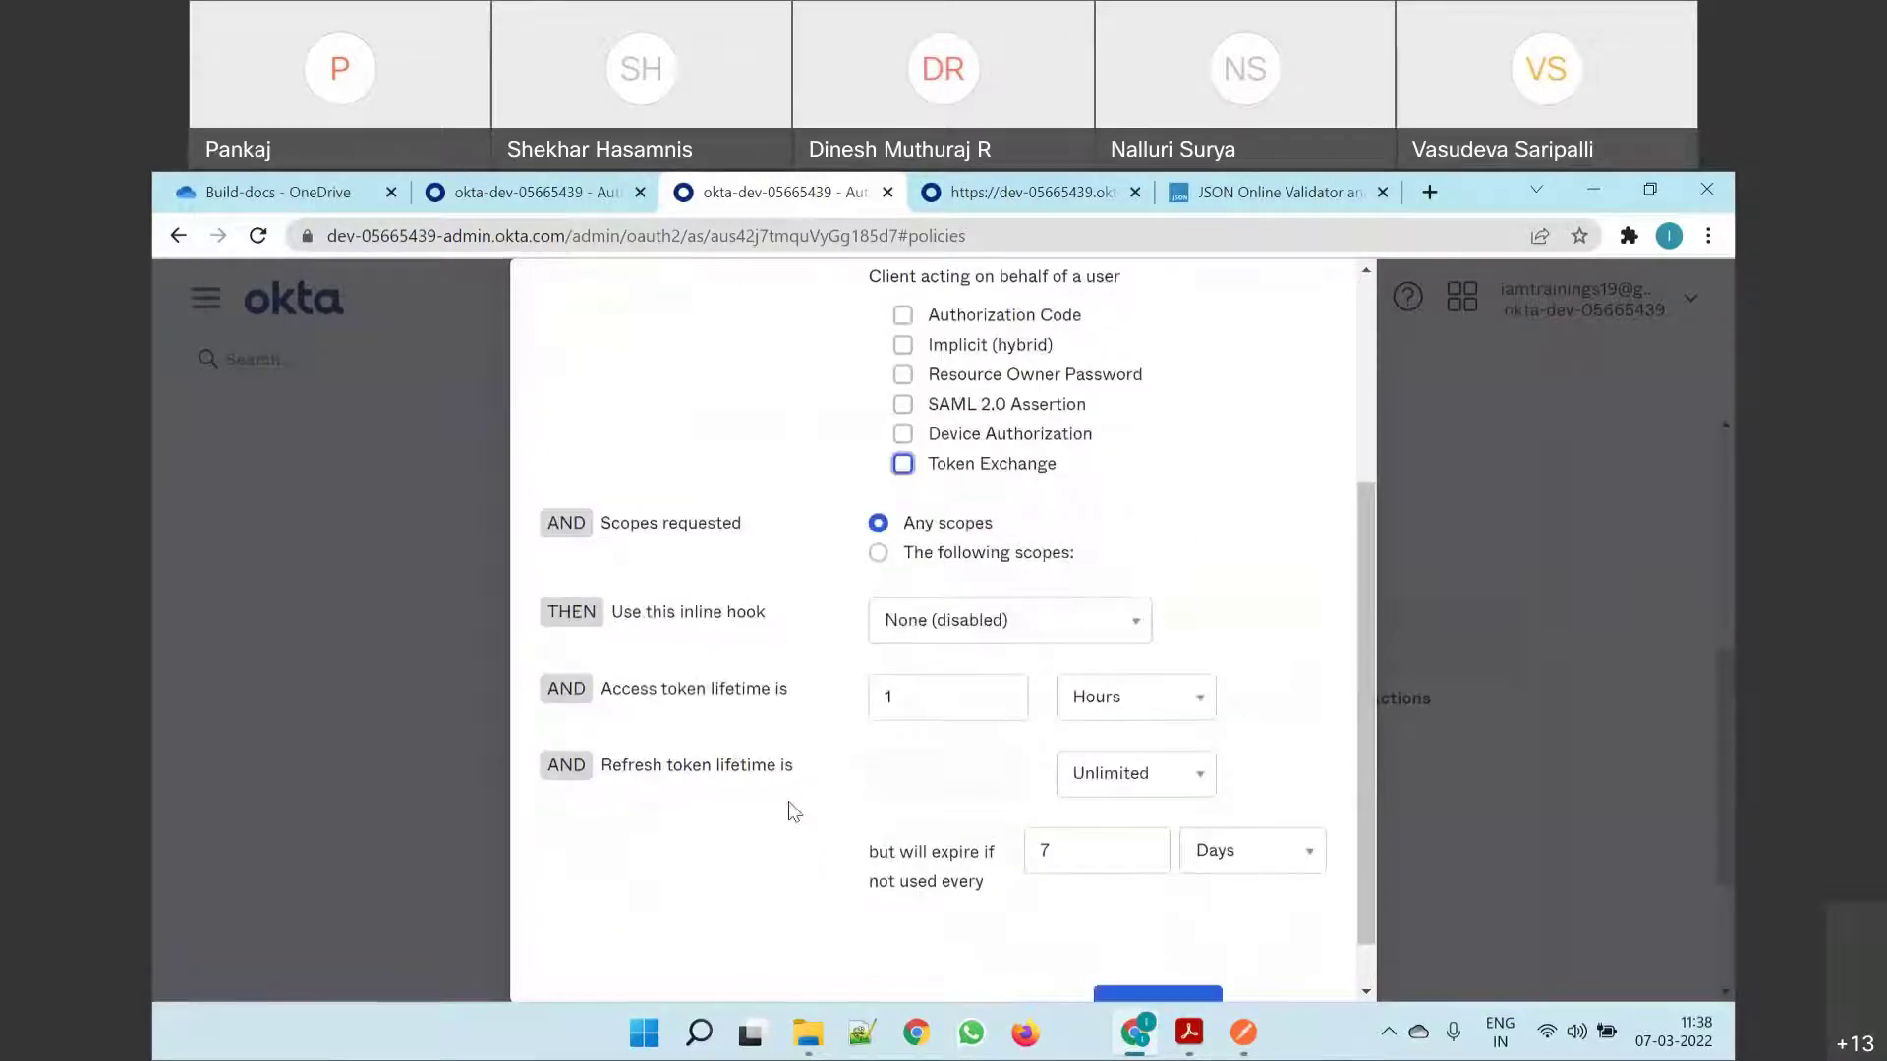
{"action": "scroll", "coordinate": [983, 639], "scroll_direction": "up", "scroll_amount": 5}
{"action": "scroll", "coordinate": [1040, 830], "scroll_direction": "down", "scroll_amount": 4}
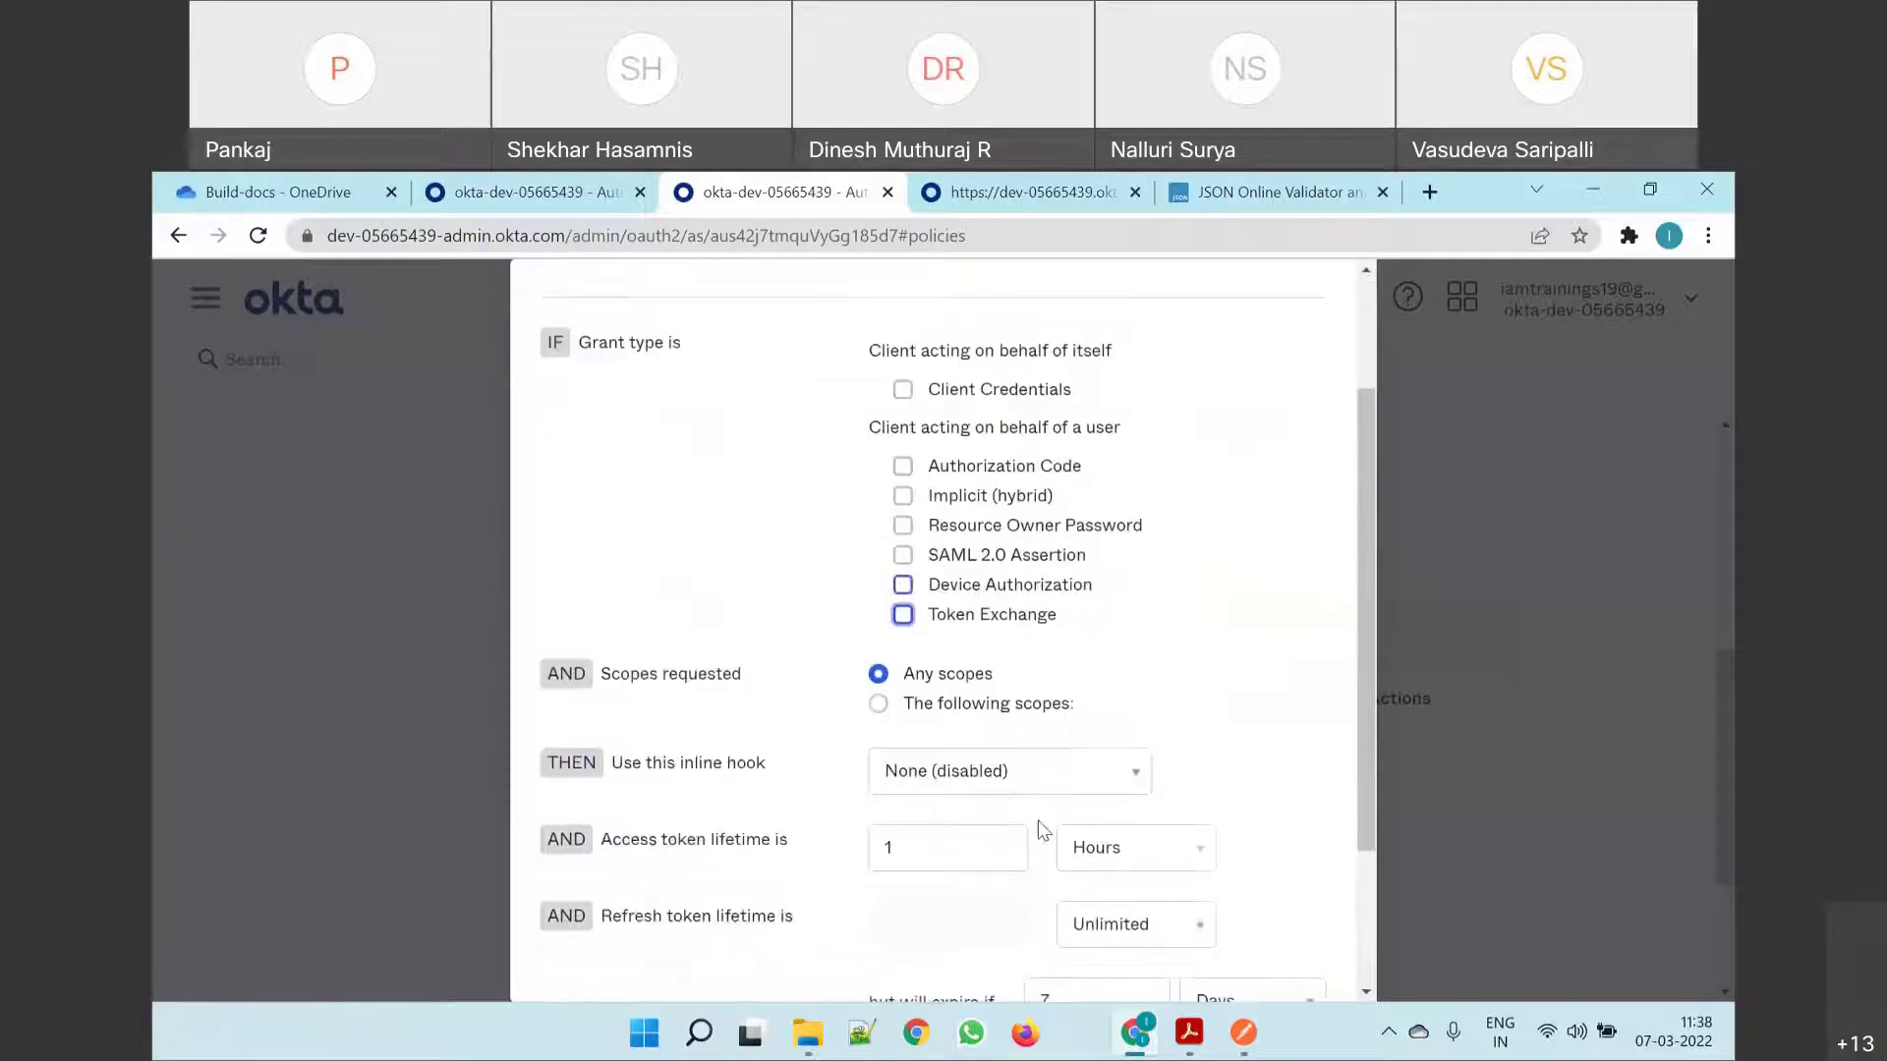
{"action": "left_click", "coordinate": [1174, 947]}
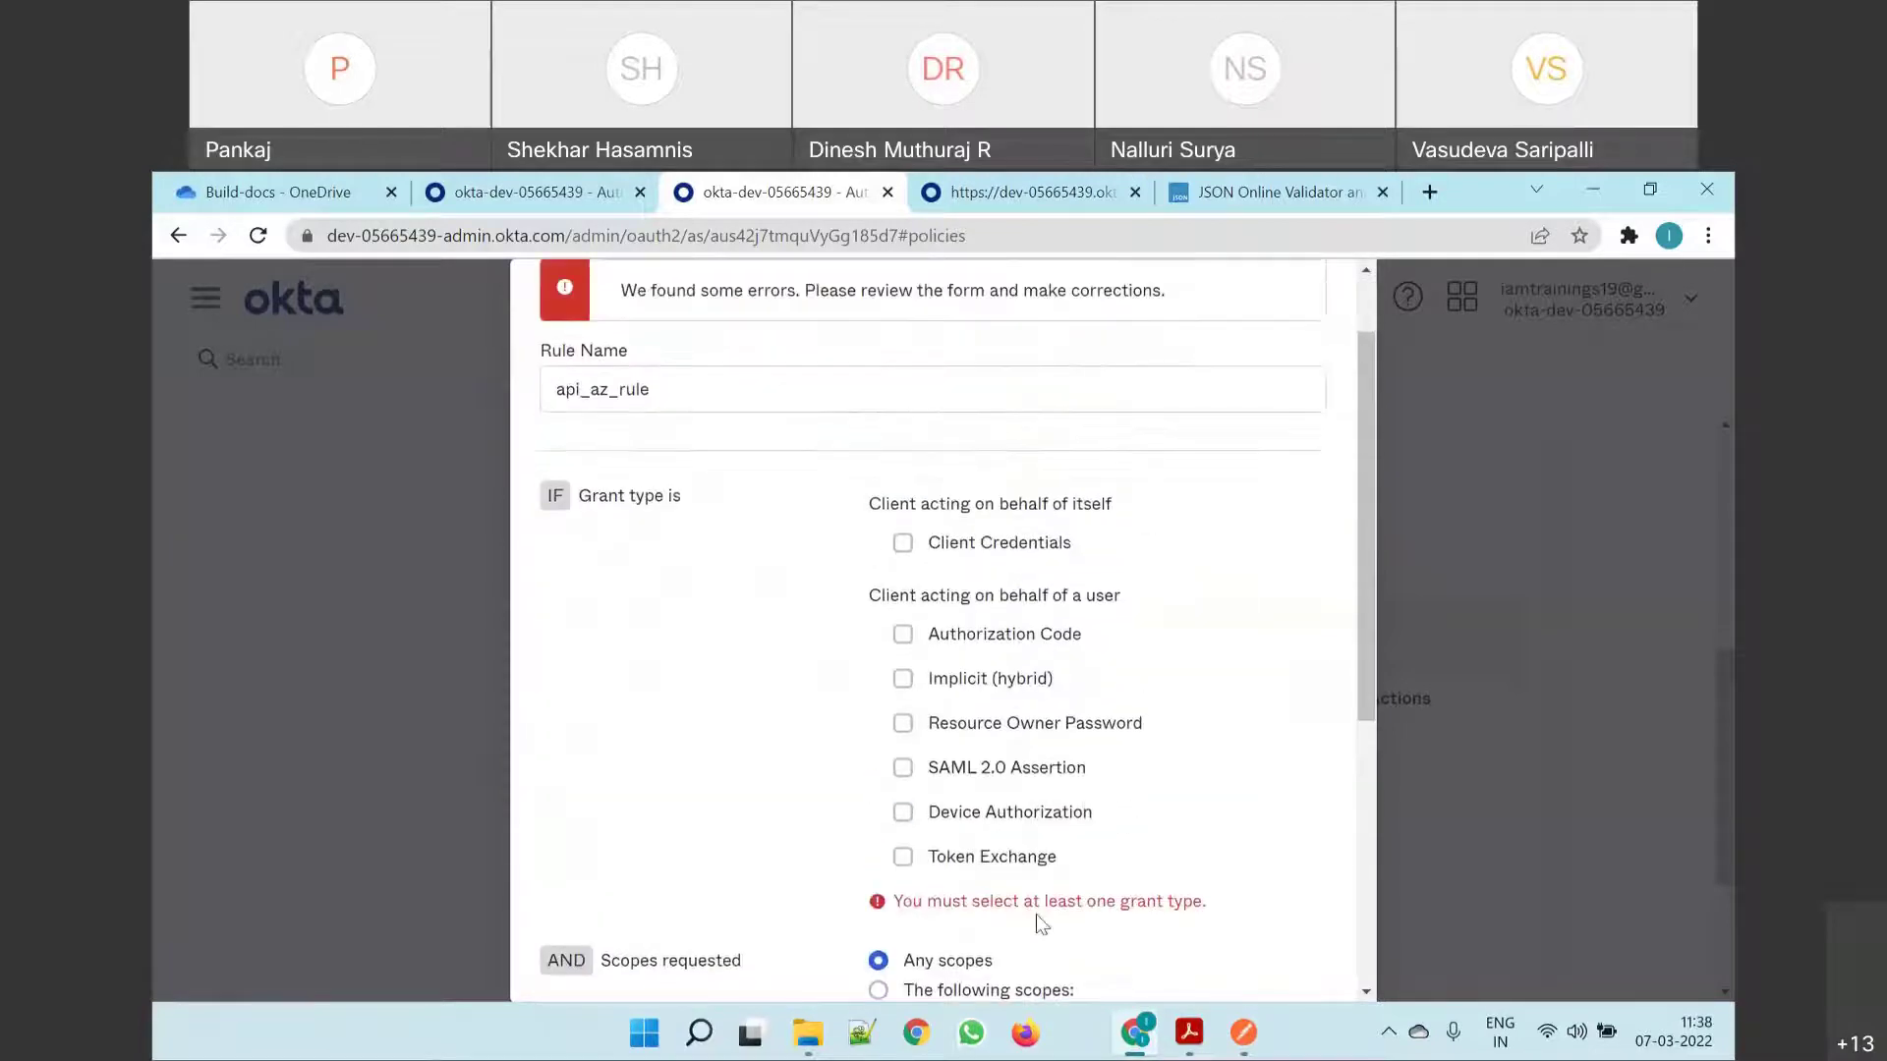
Allow only the Authorization Code grant and create api_az_rule.
{"action": "left_click", "coordinate": [903, 634]}
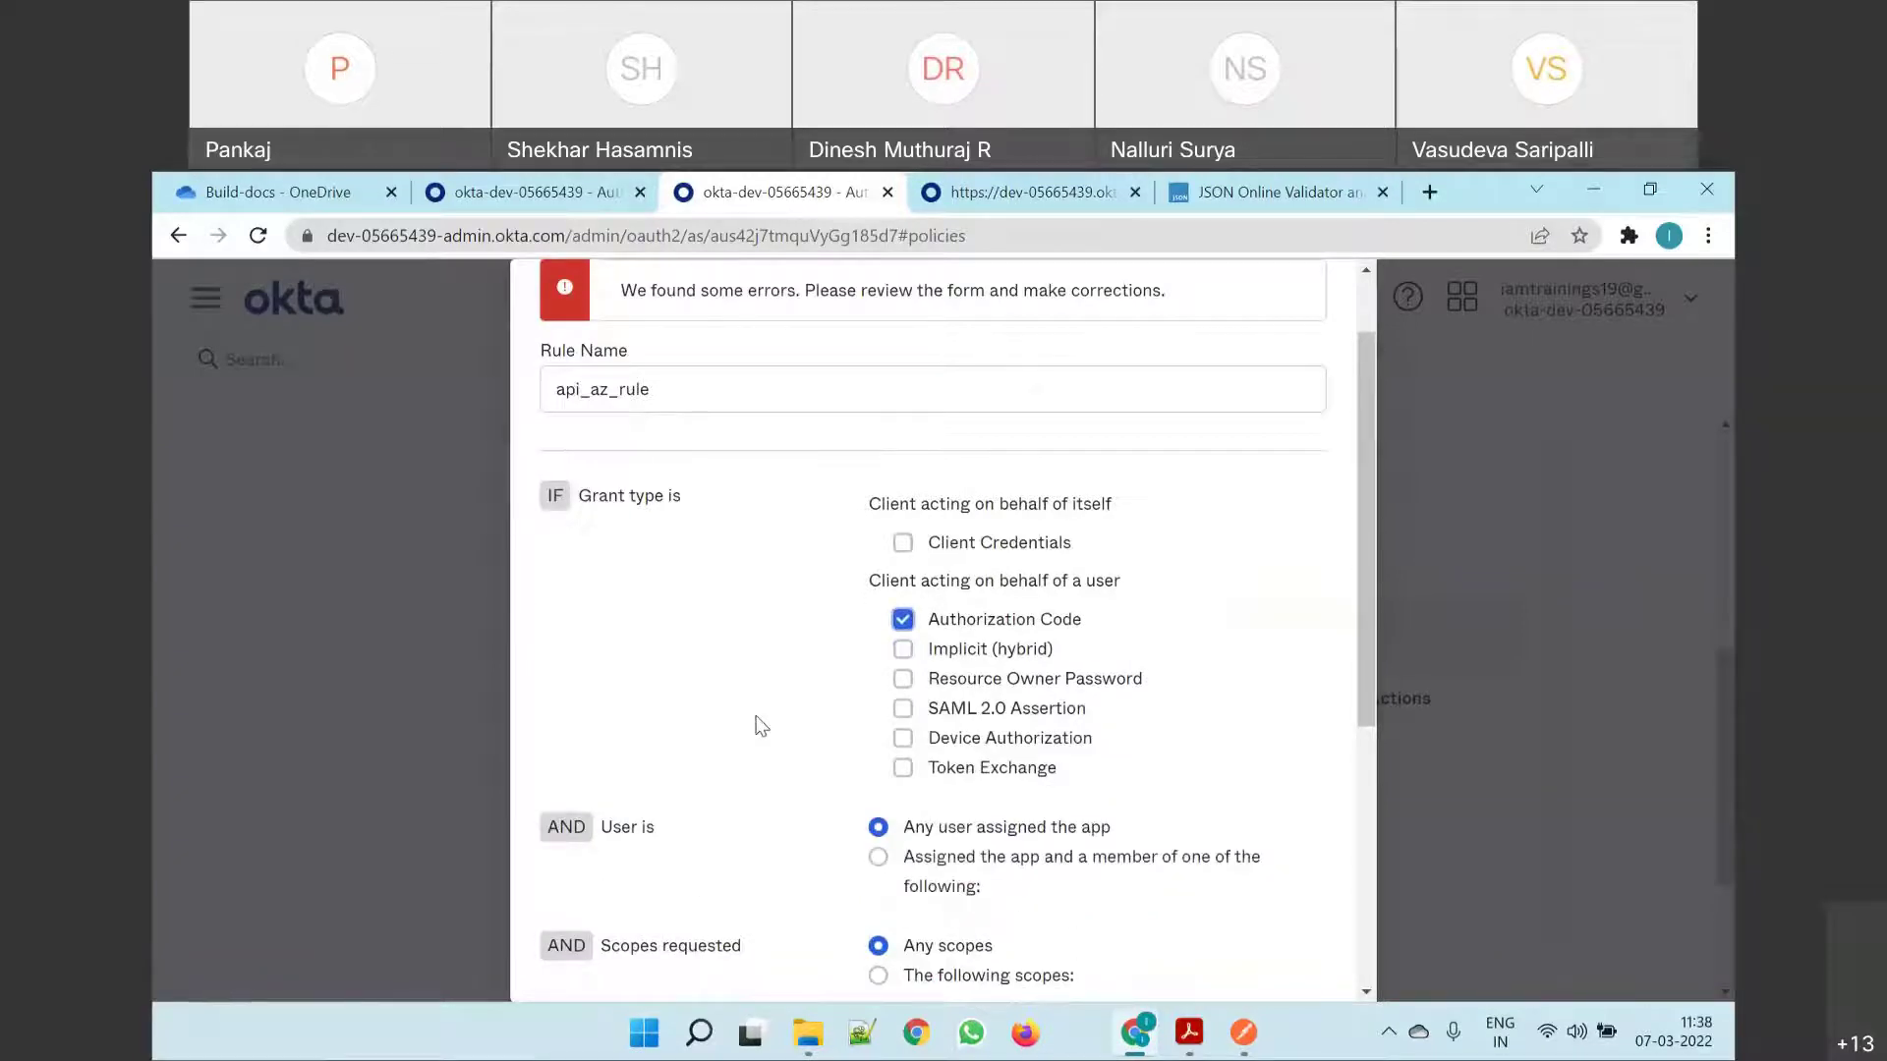
{"action": "scroll", "coordinate": [885, 812], "scroll_direction": "down", "scroll_amount": 5}
{"action": "left_click", "coordinate": [1156, 951]}
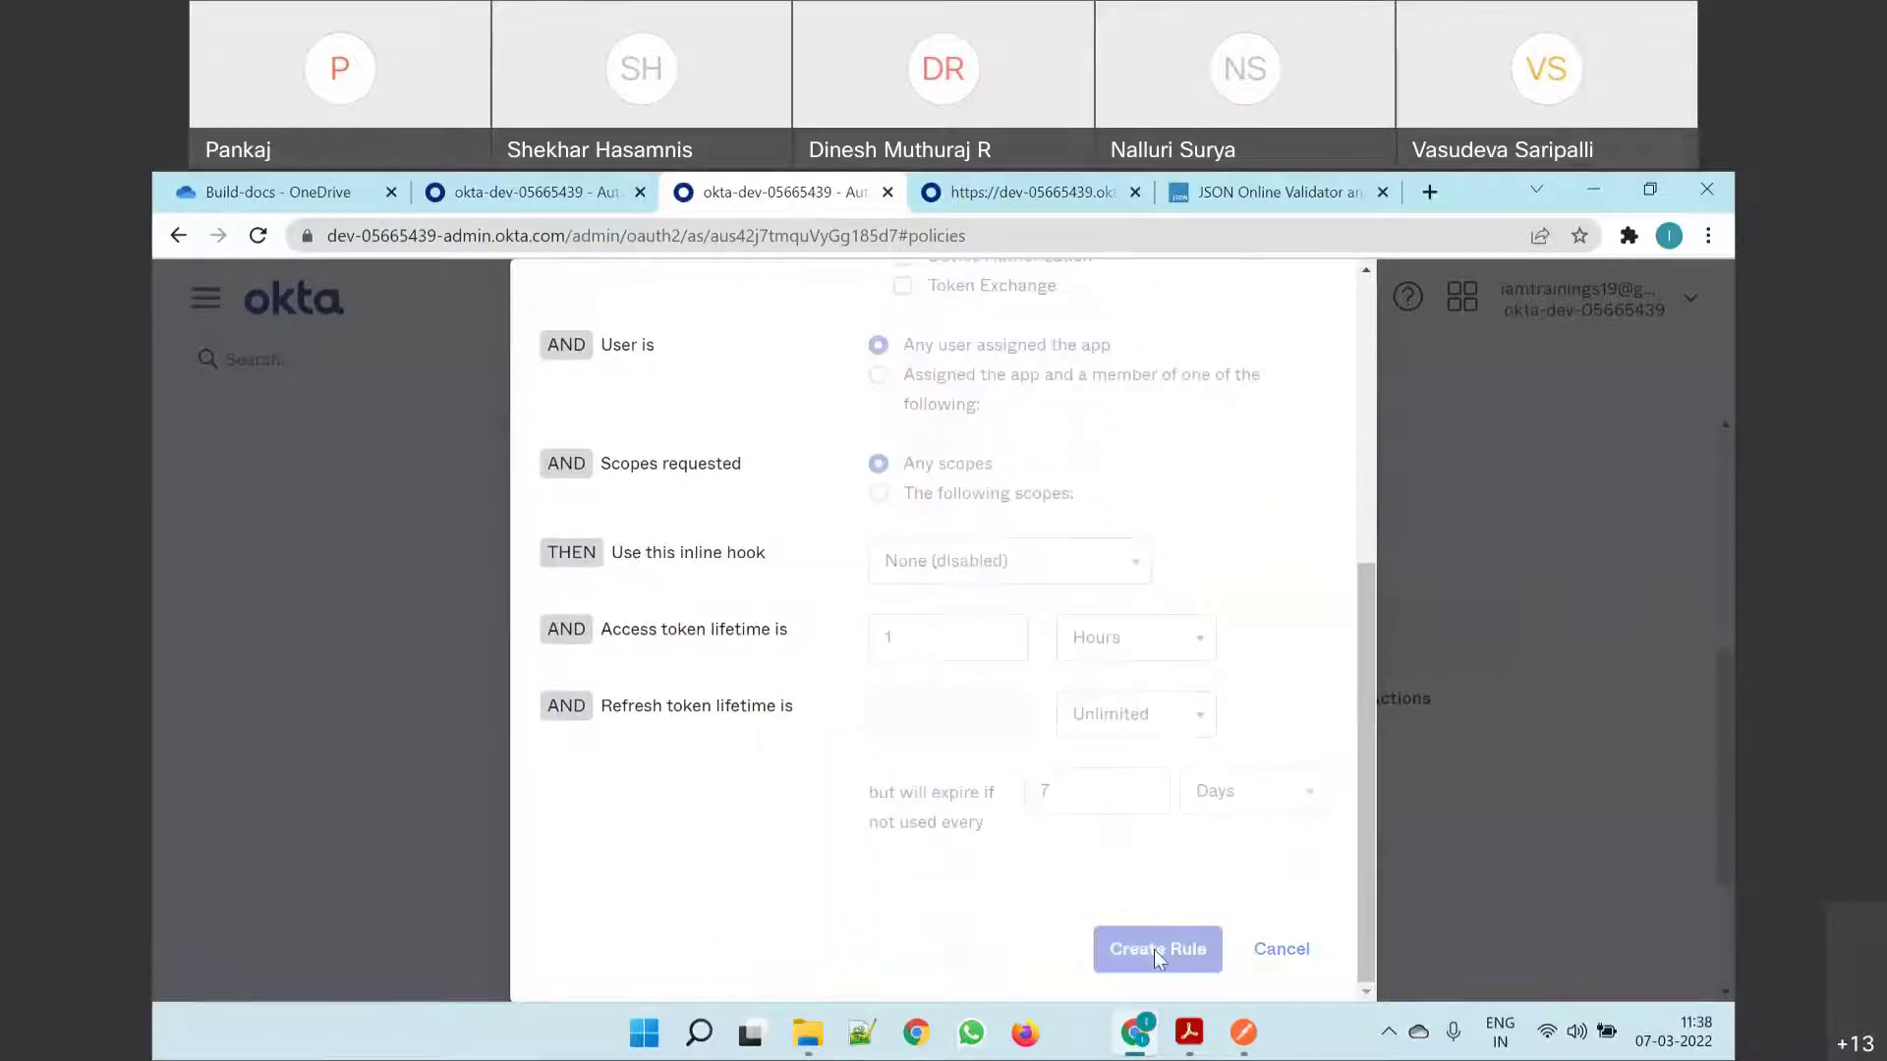
{"action": "key", "text": "alt+Tab"}
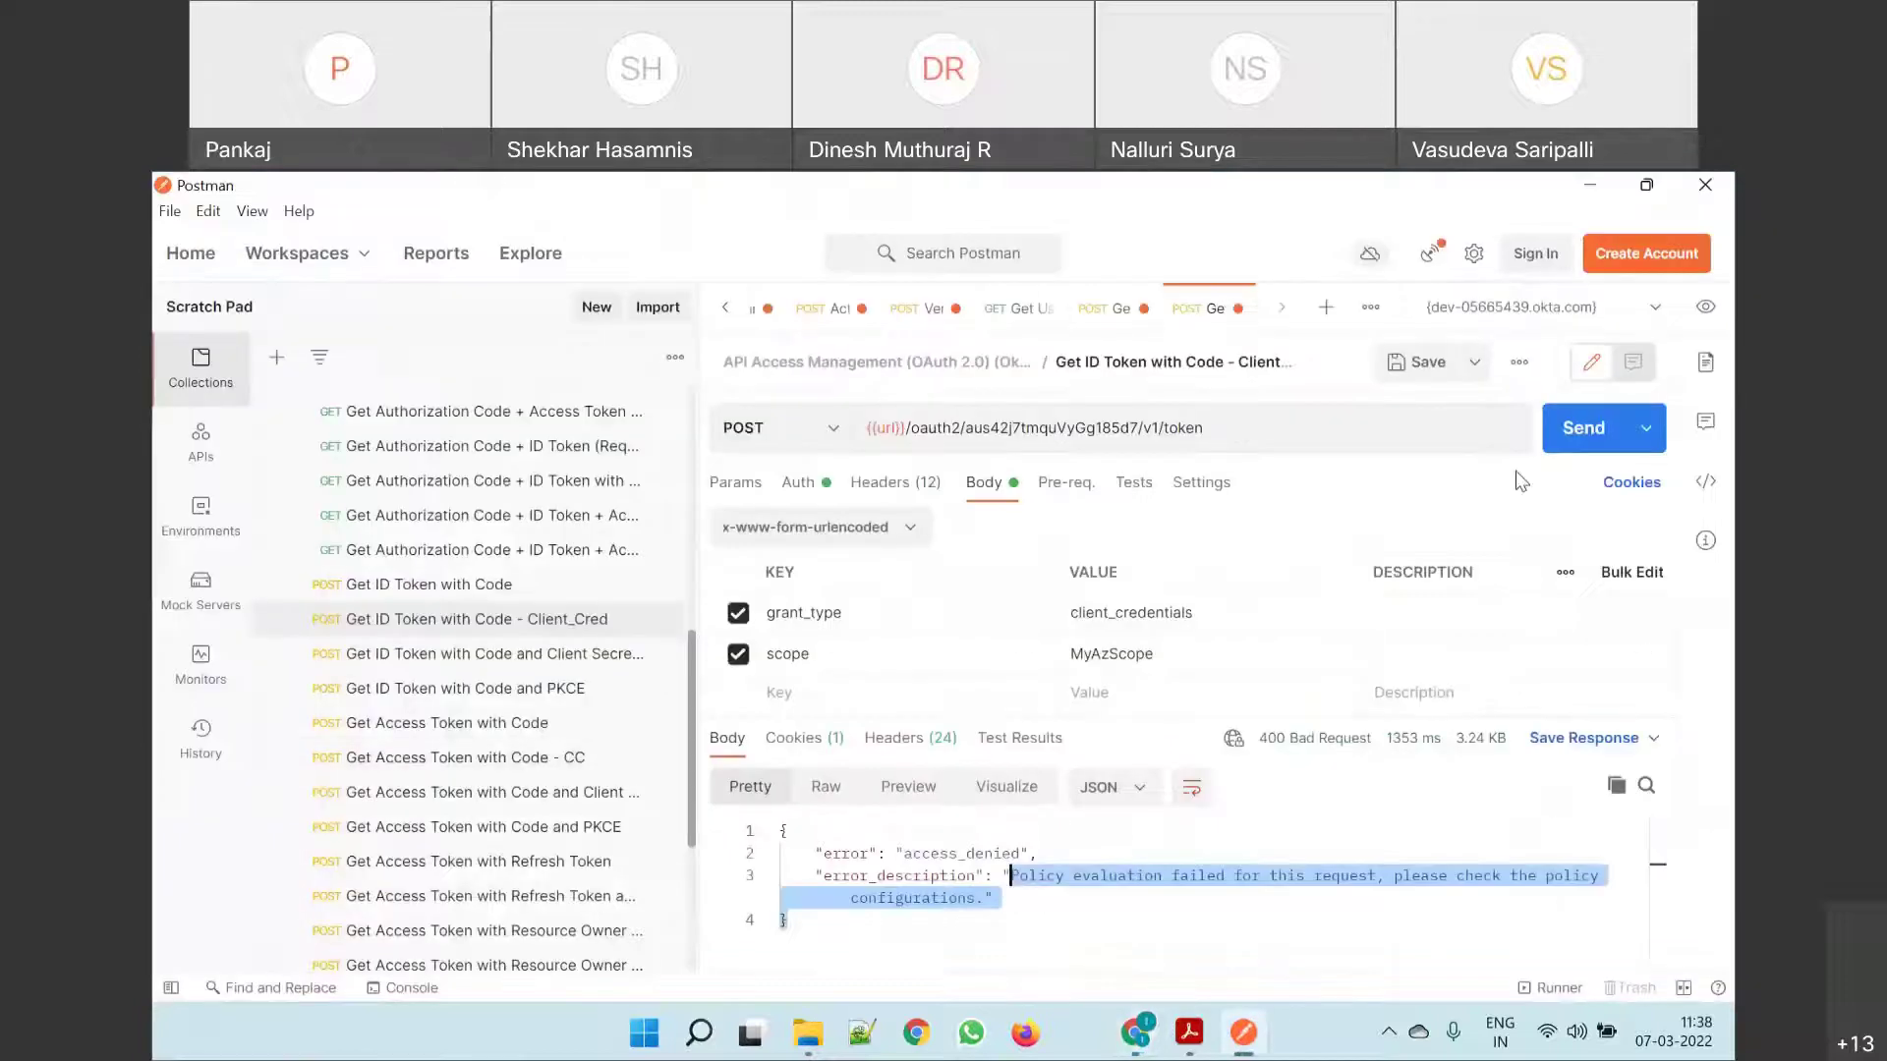
Resend the token request, then change api_az_rule to allow Client Credentials instead of Authorization Code.
{"action": "left_click", "coordinate": [1578, 430]}
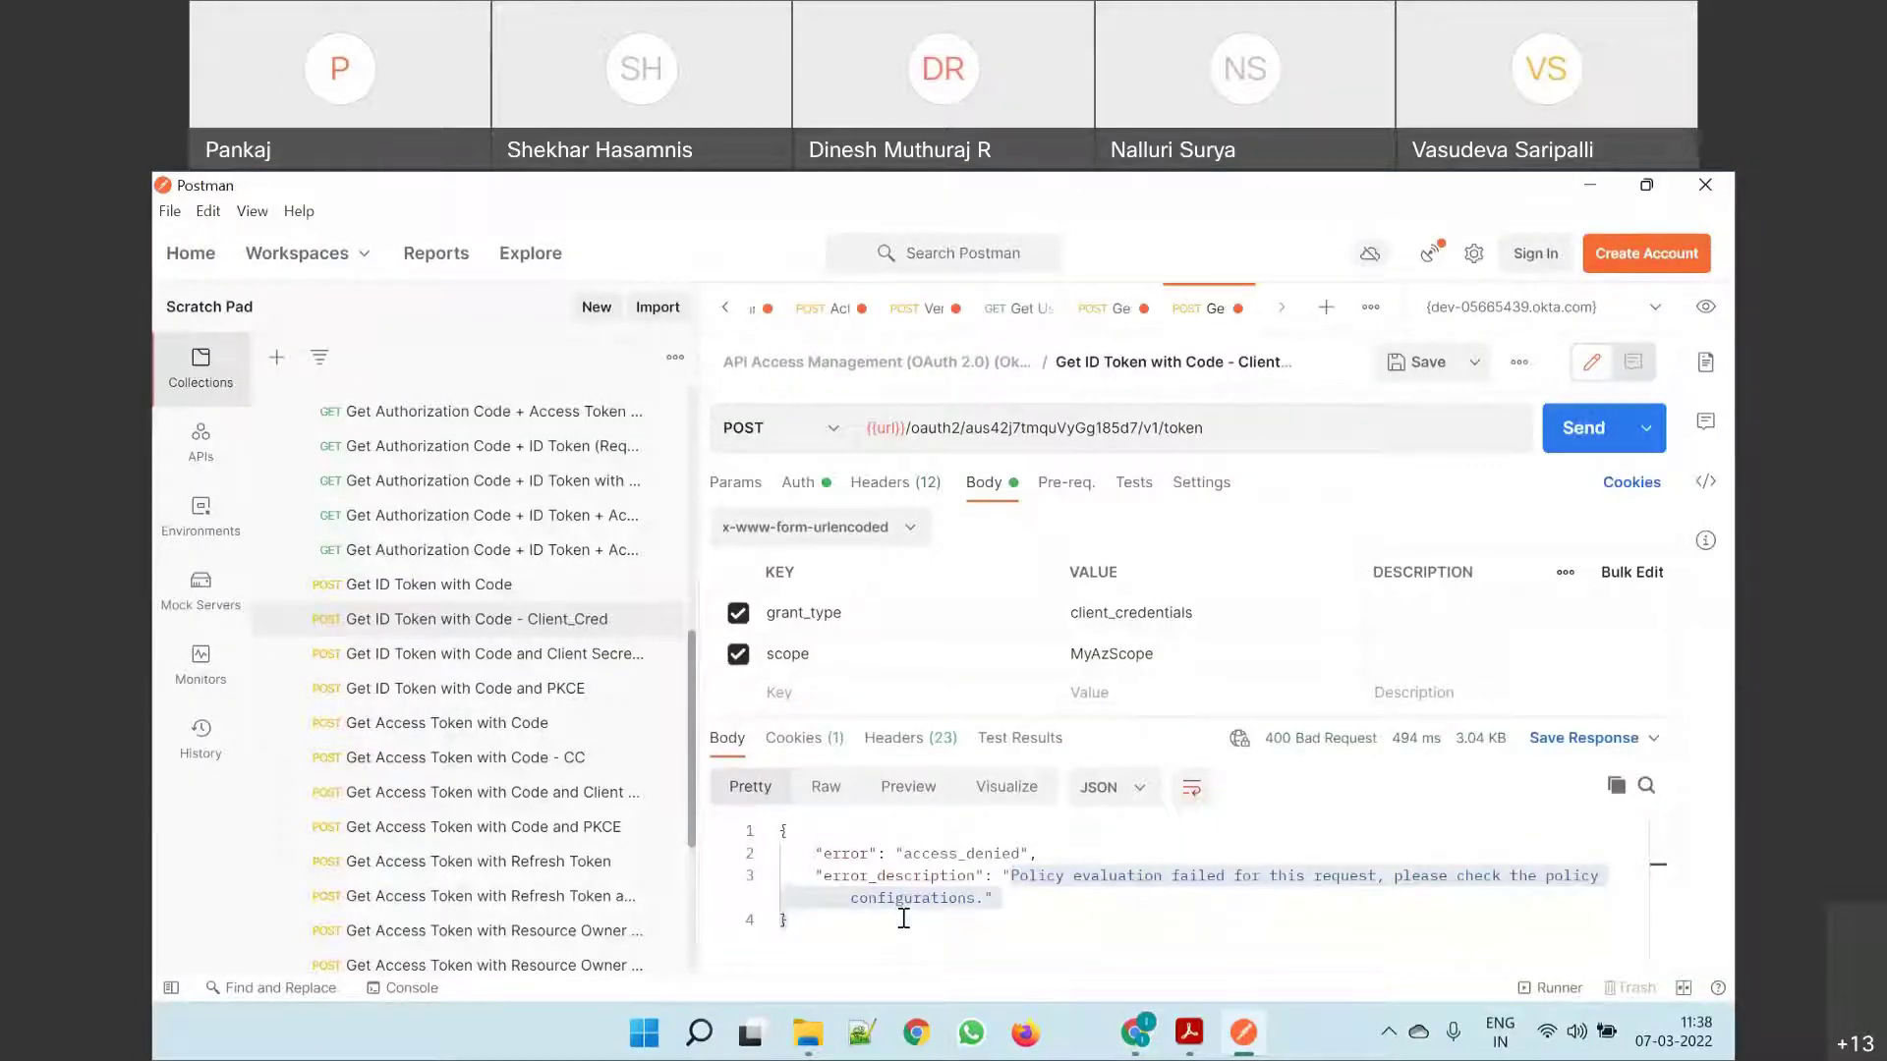
{"action": "key", "text": "alt+Tab"}
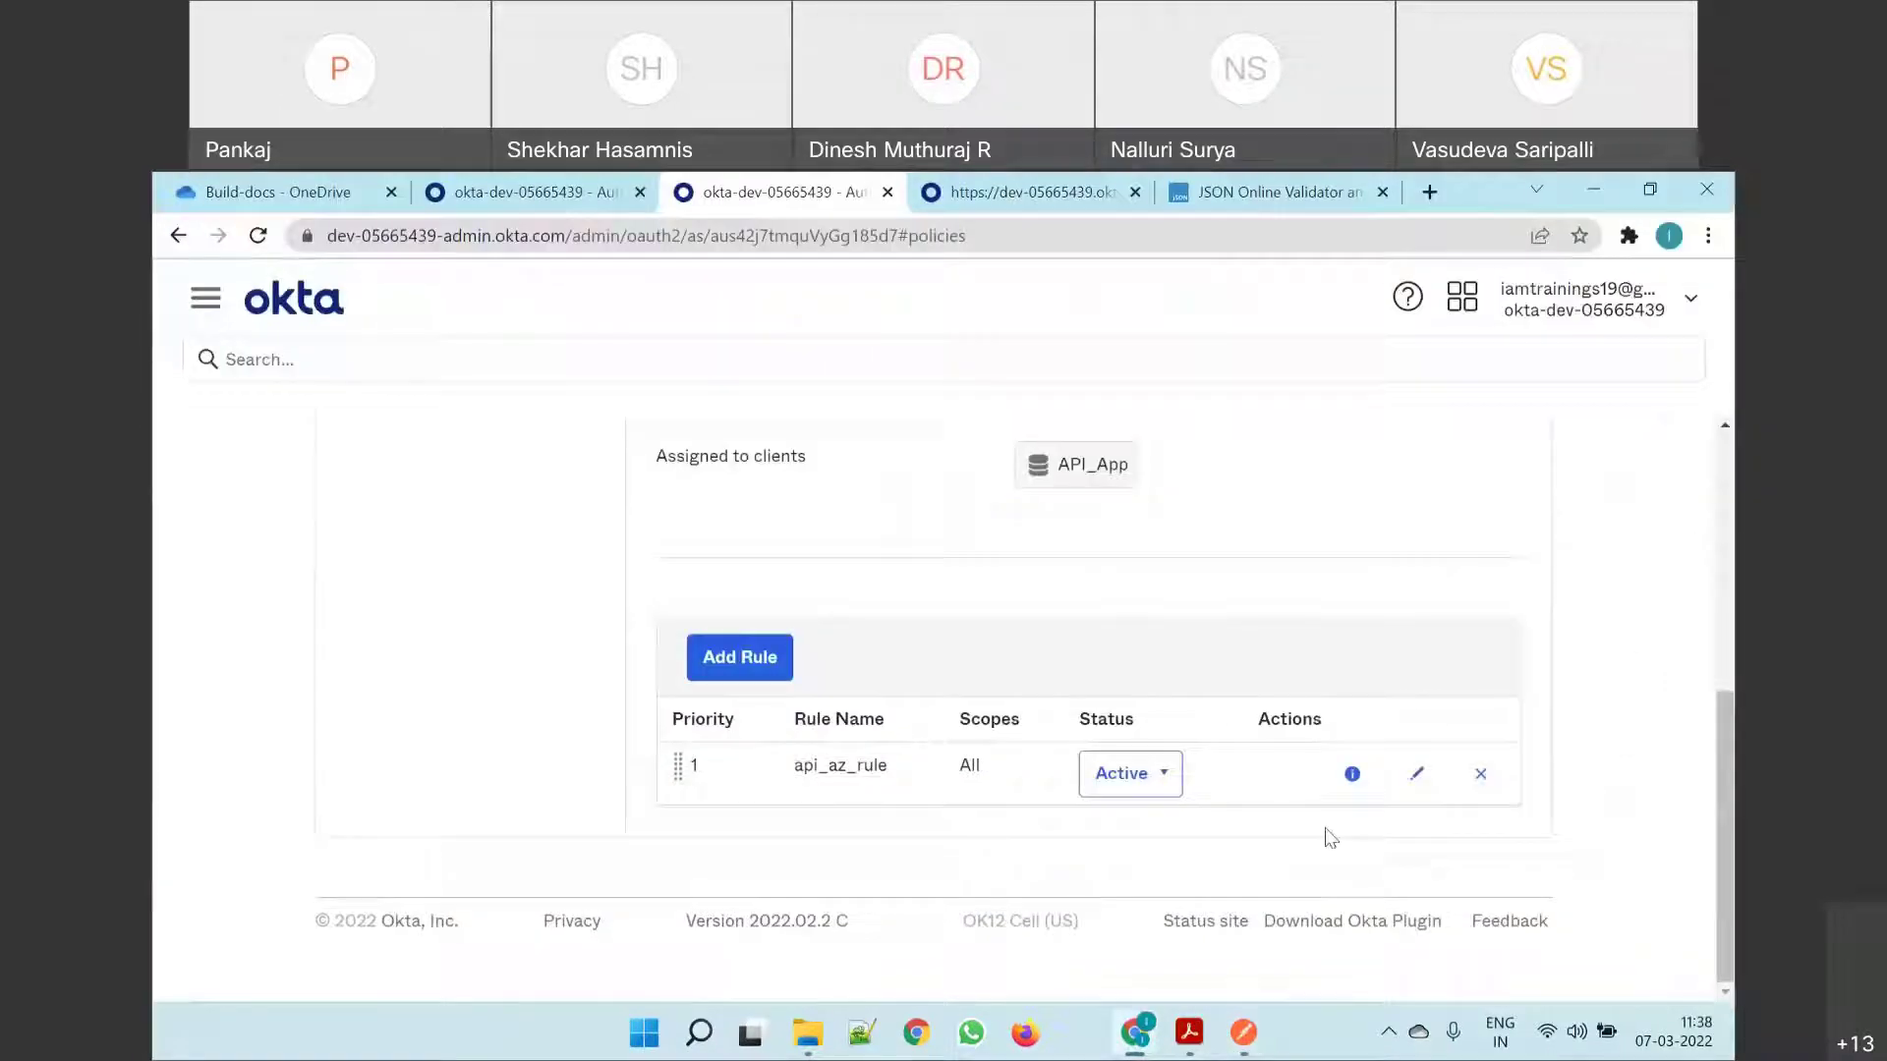
{"action": "left_click", "coordinate": [1414, 777]}
{"action": "left_click", "coordinate": [902, 564]}
{"action": "left_click", "coordinate": [902, 641]}
{"action": "scroll", "coordinate": [1179, 815], "scroll_direction": "down", "scroll_amount": 5}
{"action": "left_click", "coordinate": [1160, 938]}
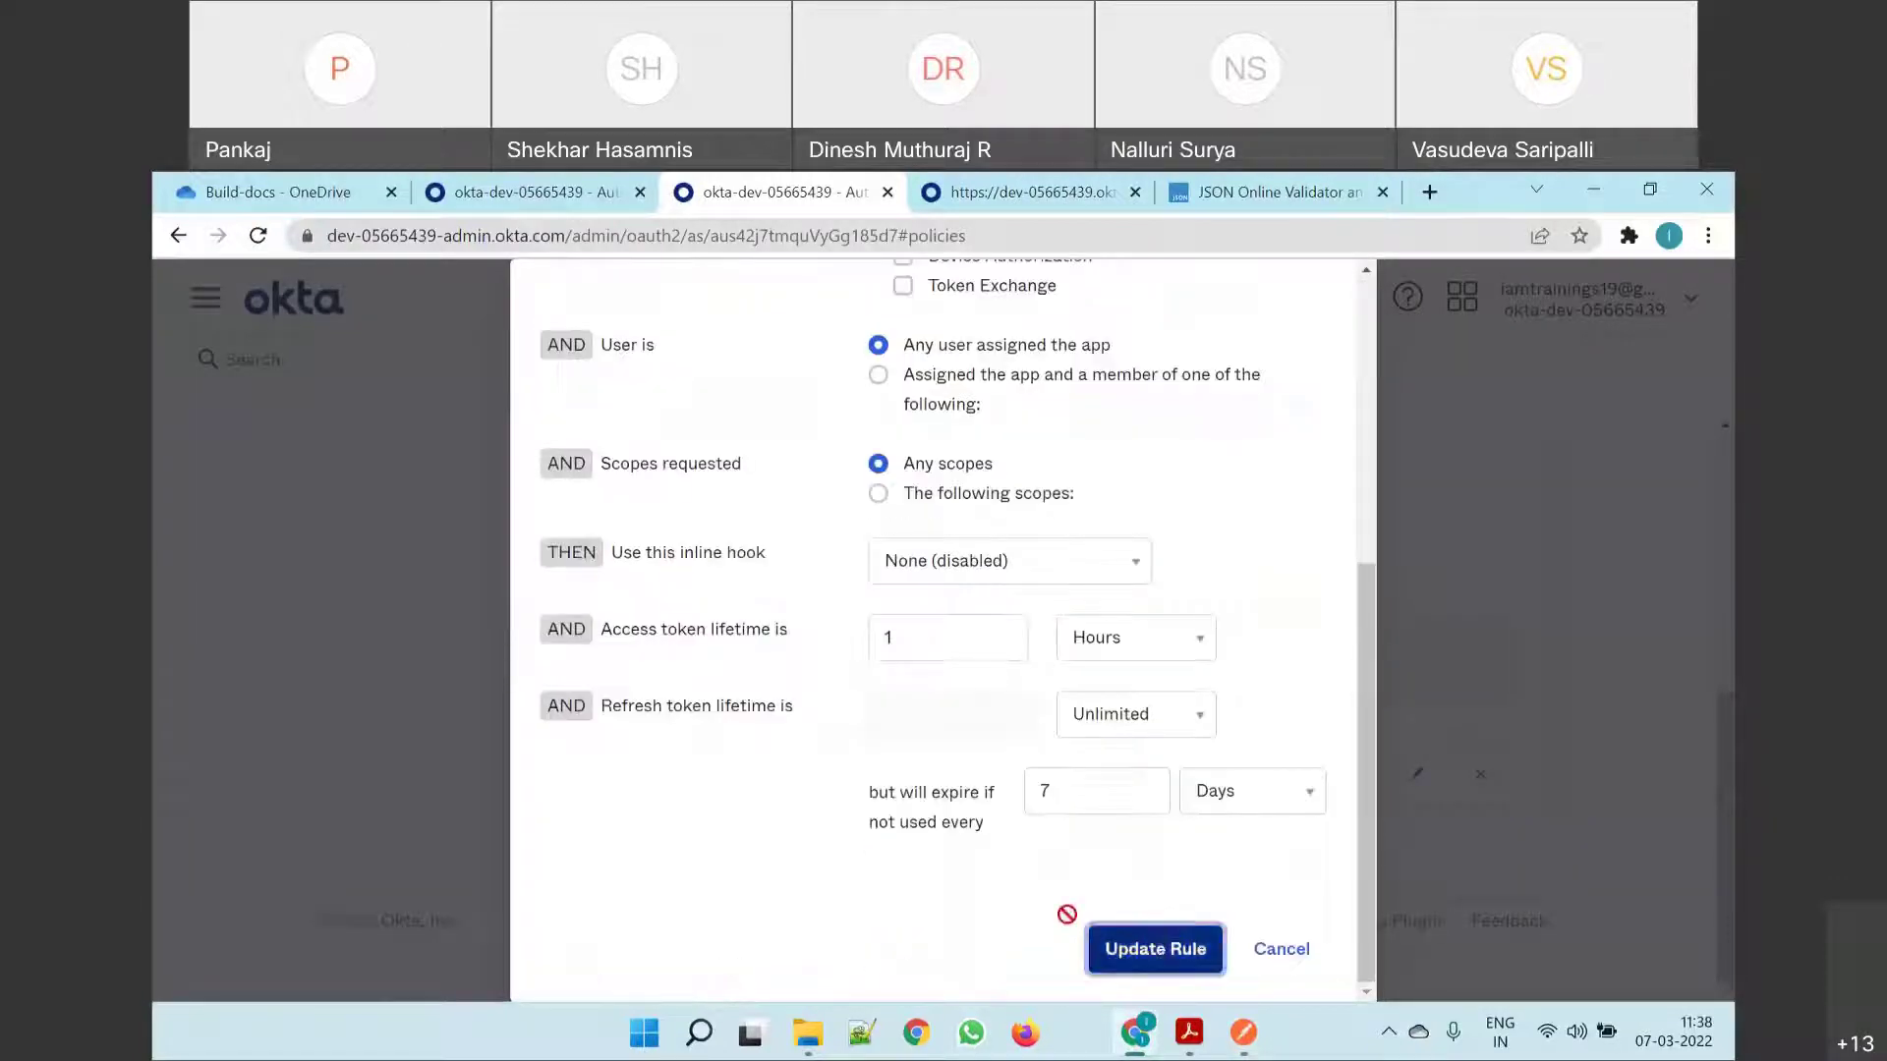
Resend the Postman token request and copy the returned access_token.
{"action": "key", "text": "alt+Tab"}
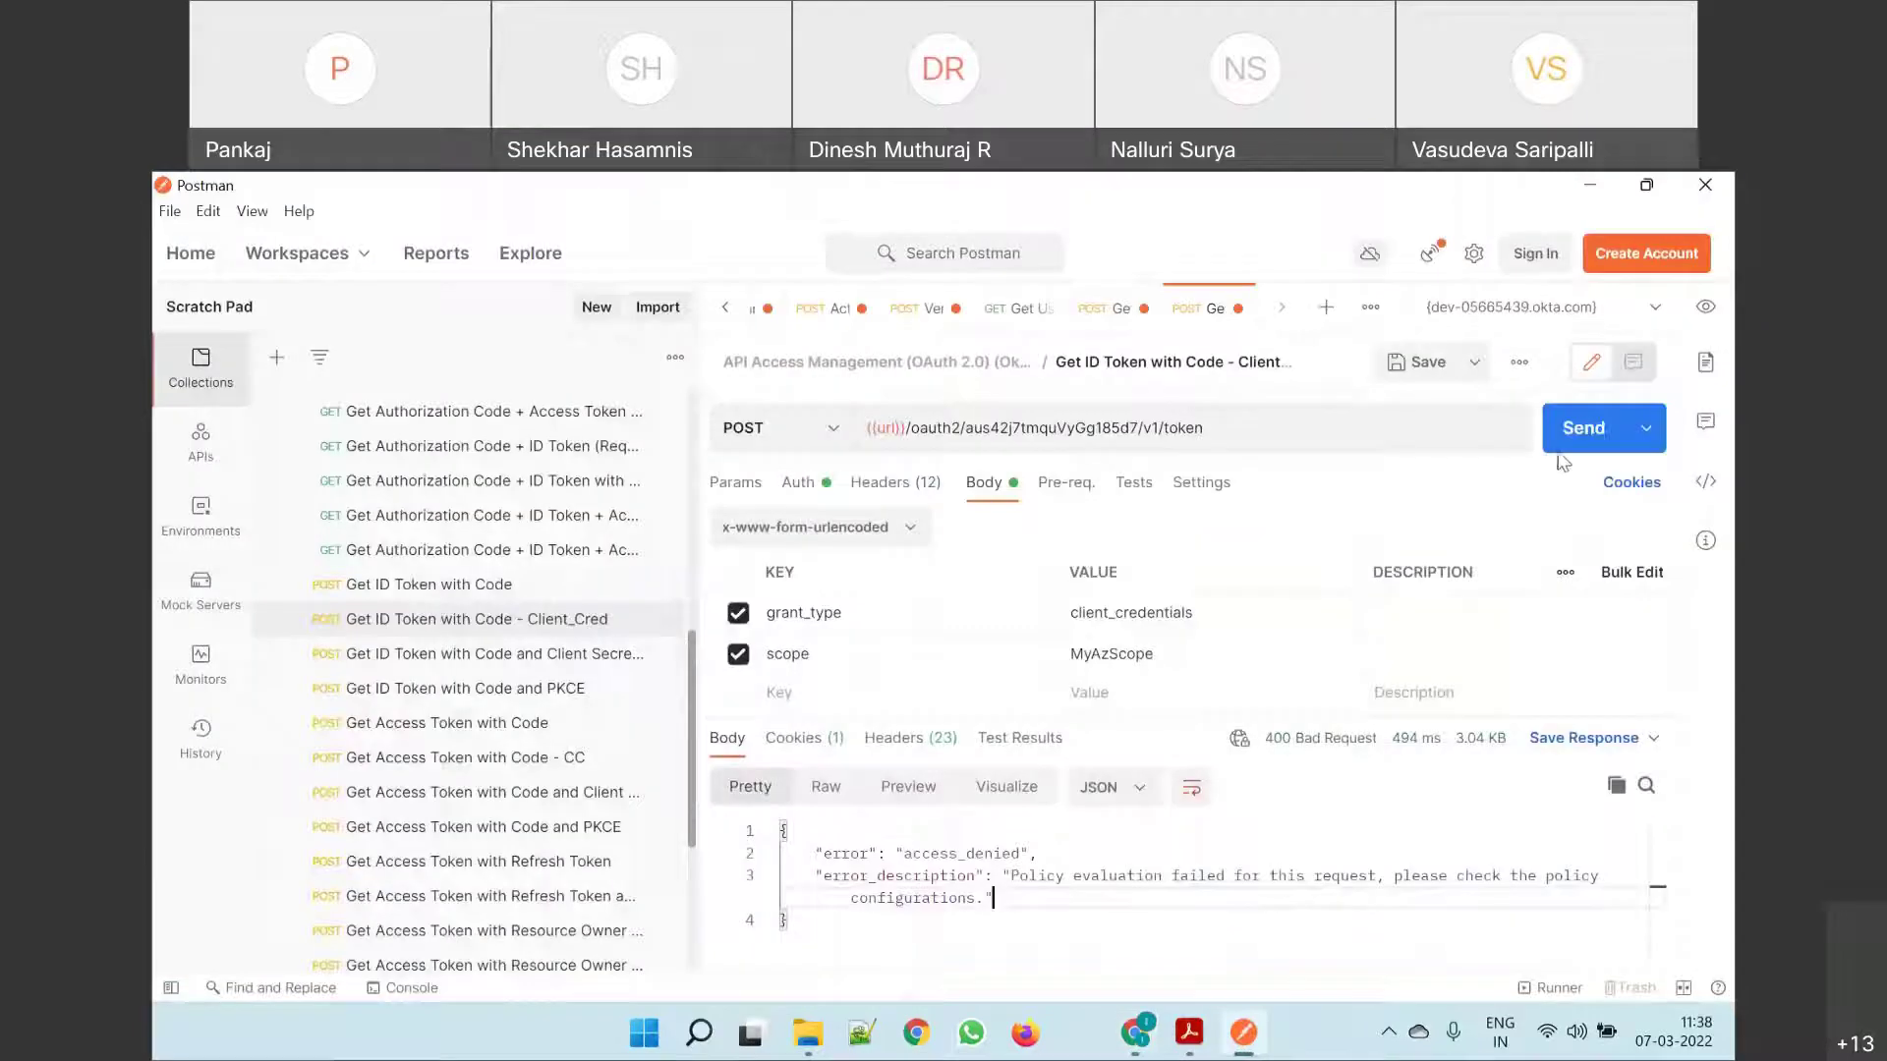
{"action": "key", "text": "ctrl+Return"}
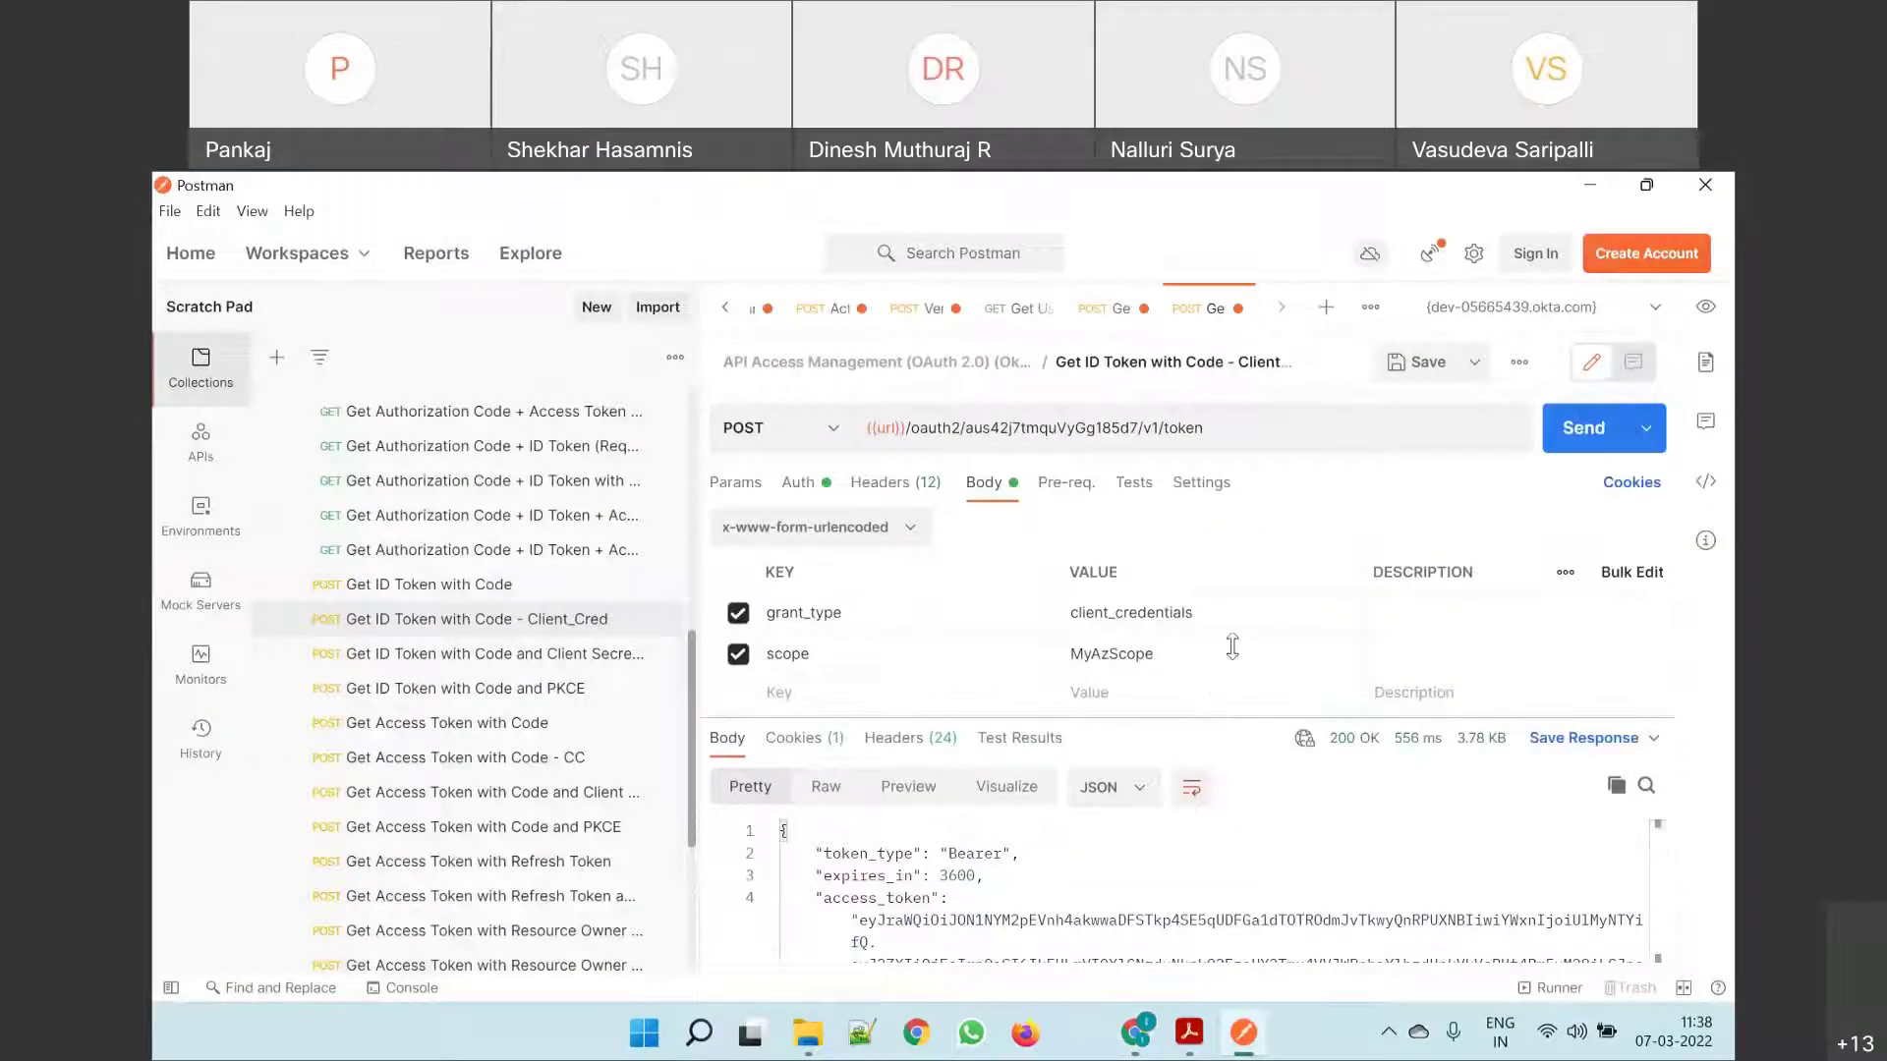
{"action": "scroll", "coordinate": [1061, 897], "scroll_direction": "down", "scroll_amount": 2}
{"action": "scroll", "coordinate": [1061, 897], "scroll_direction": "down", "scroll_amount": 2}
{"action": "scroll", "coordinate": [870, 858], "scroll_direction": "up", "scroll_amount": 2}
{"action": "left_click_drag", "start_coordinate": [861, 816], "coordinate": [1520, 907]}
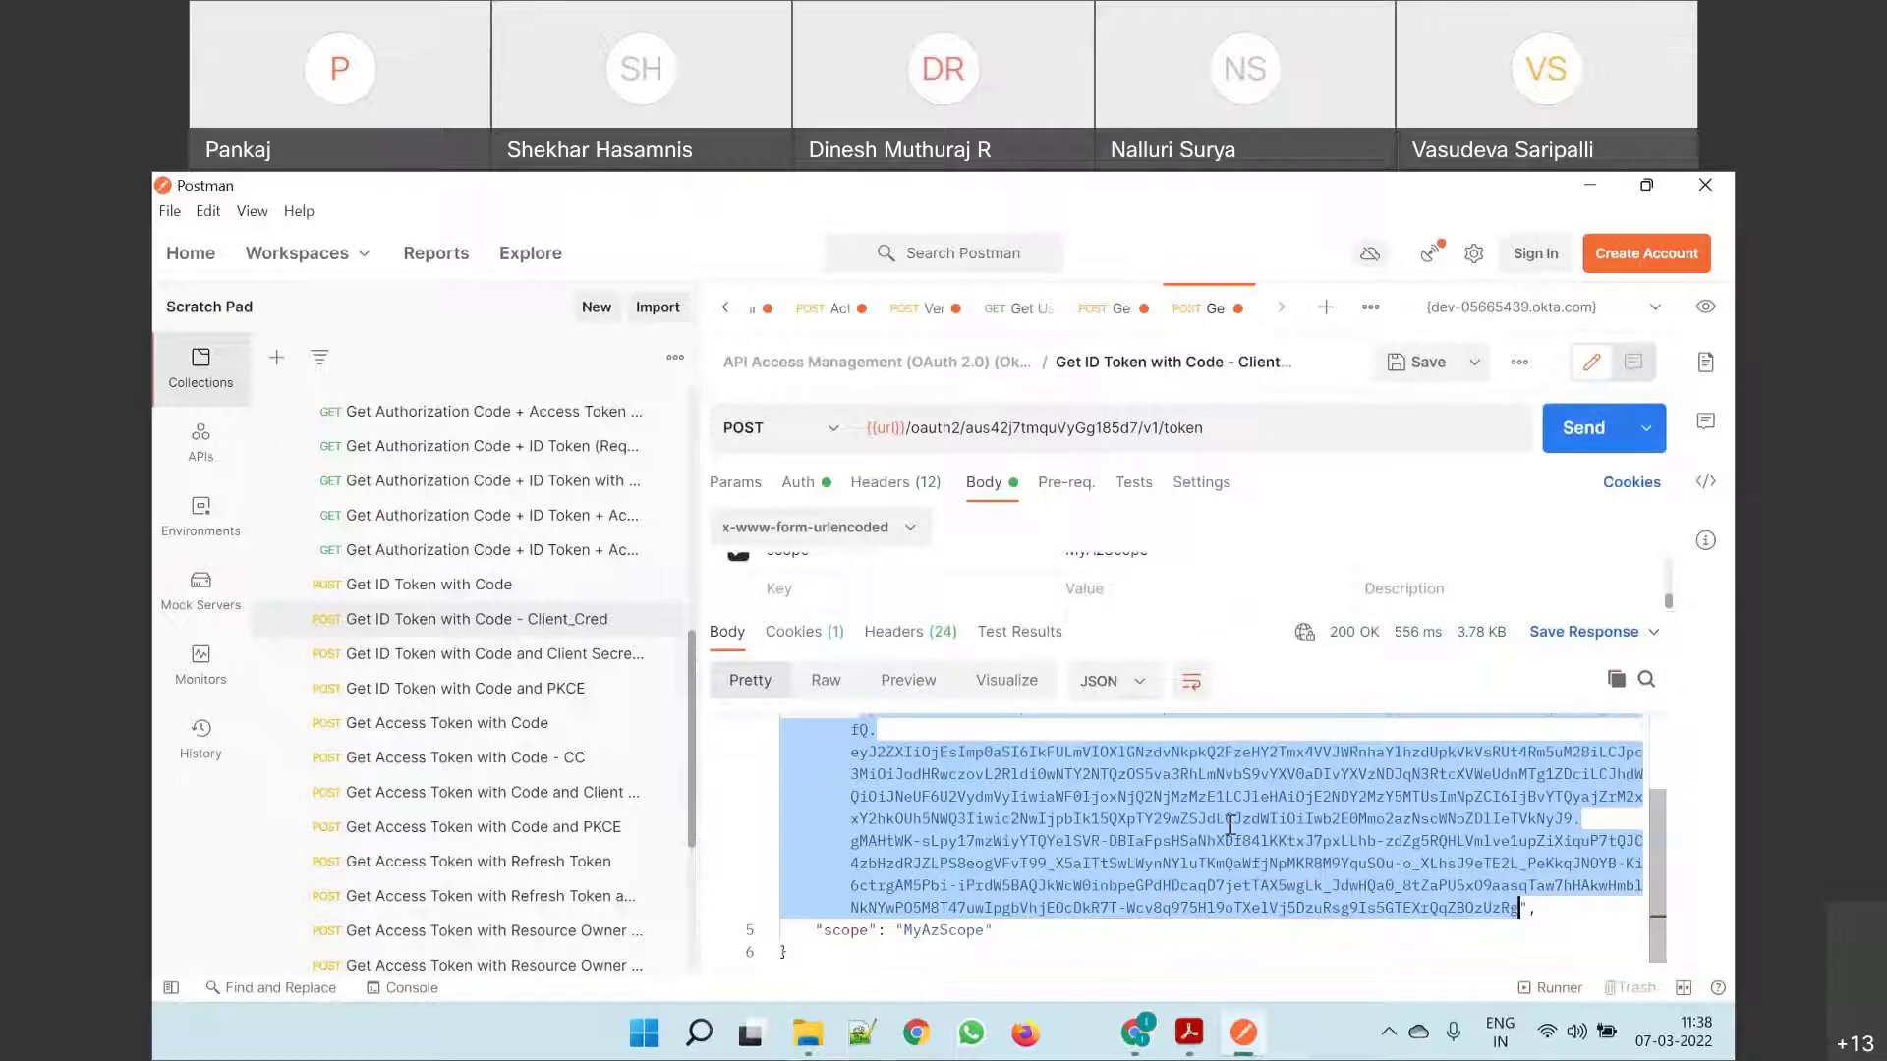
{"action": "key", "text": "alt+Tab"}
Load jwt.io in a new private browsing window.
{"action": "left_click", "coordinate": [1708, 236]}
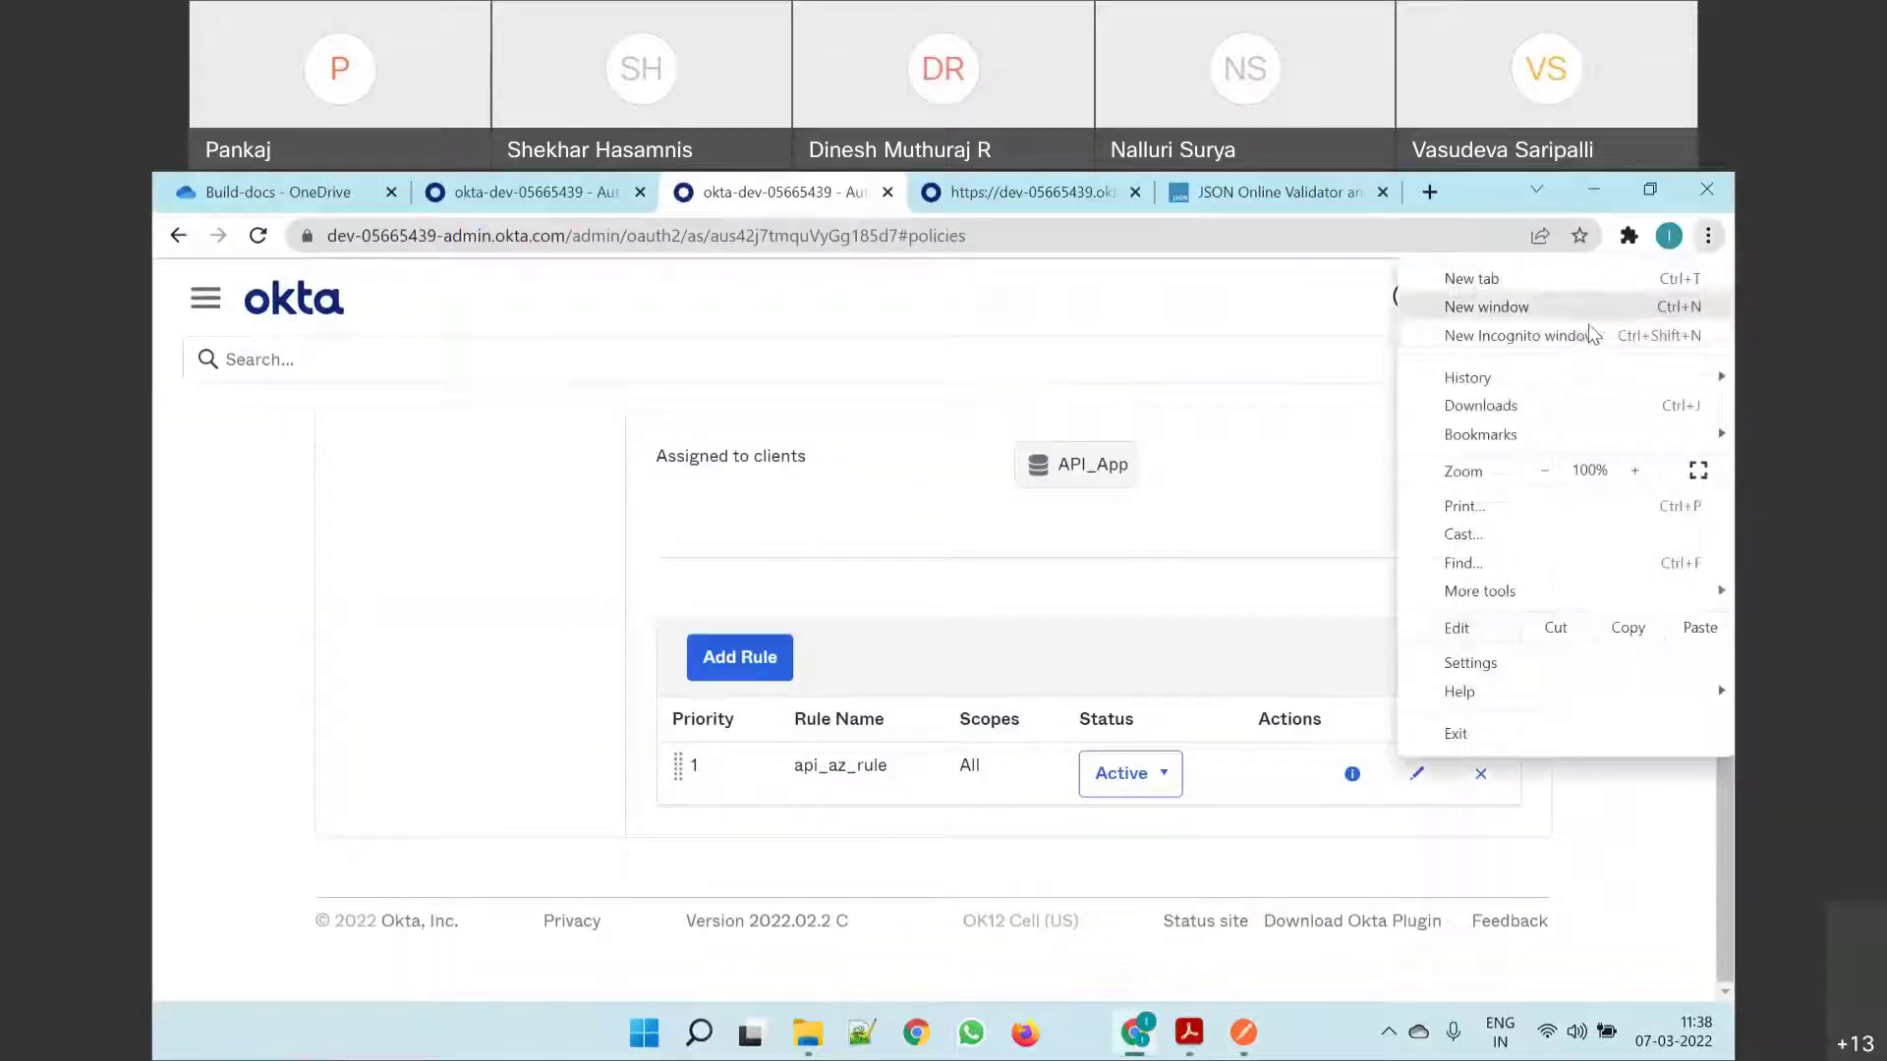
{"action": "left_click", "coordinate": [1592, 335]}
{"action": "type", "text": "jwt."}
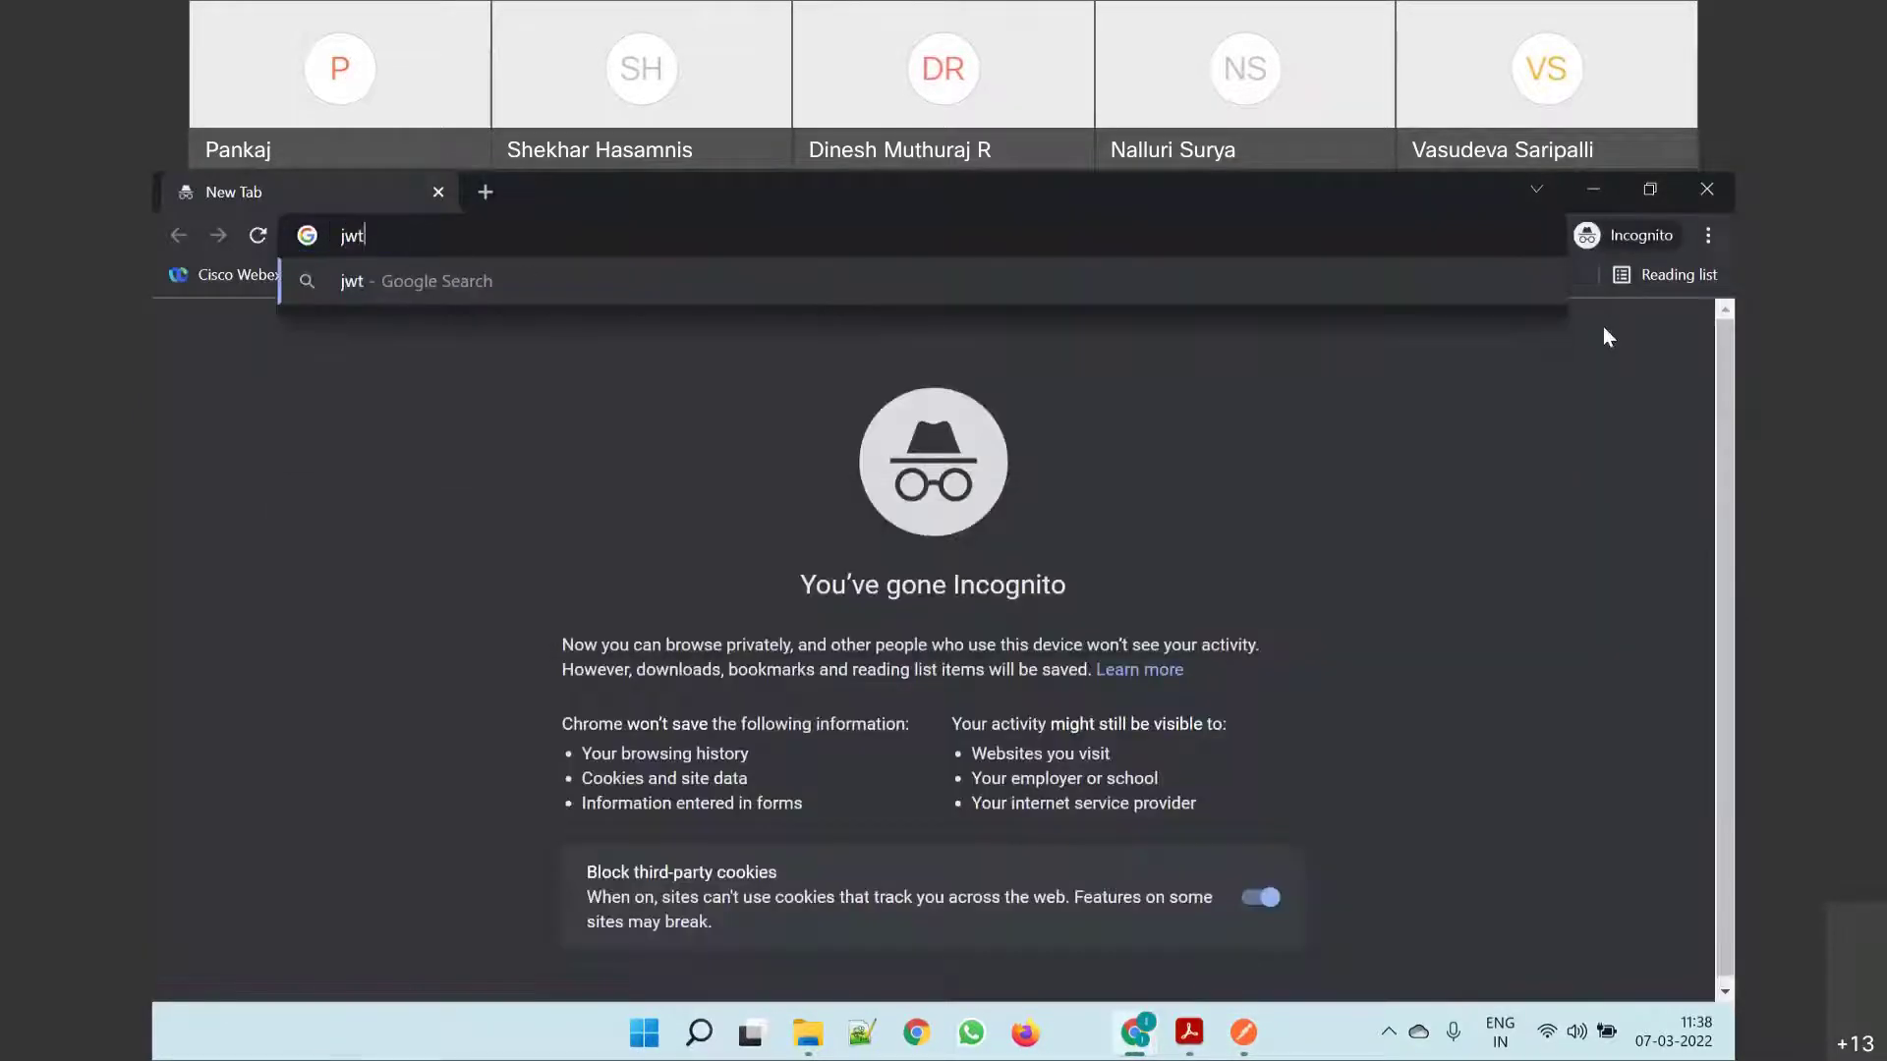
{"action": "type", "text": "io"}
{"action": "key", "text": "Return"}
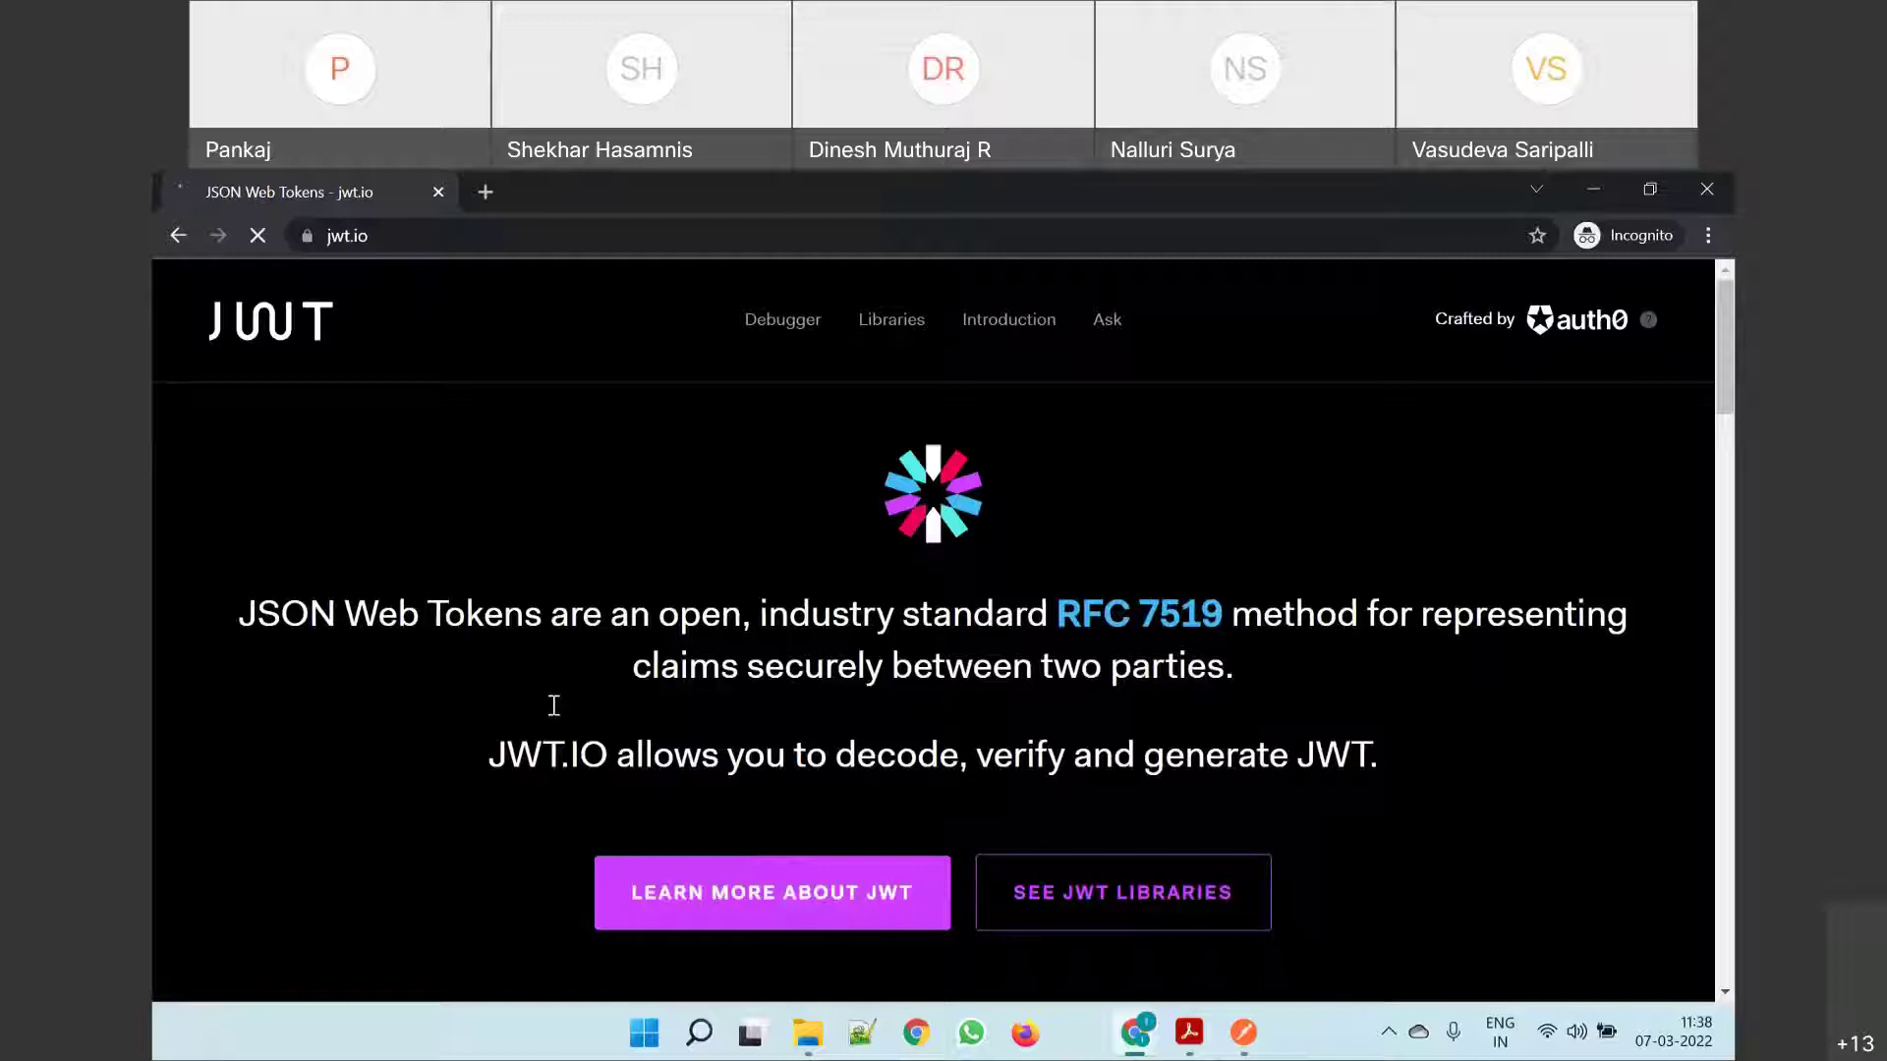
{"action": "scroll", "coordinate": [554, 706], "scroll_direction": "down", "scroll_amount": 10}
{"action": "scroll", "coordinate": [437, 618], "scroll_direction": "up", "scroll_amount": 3}
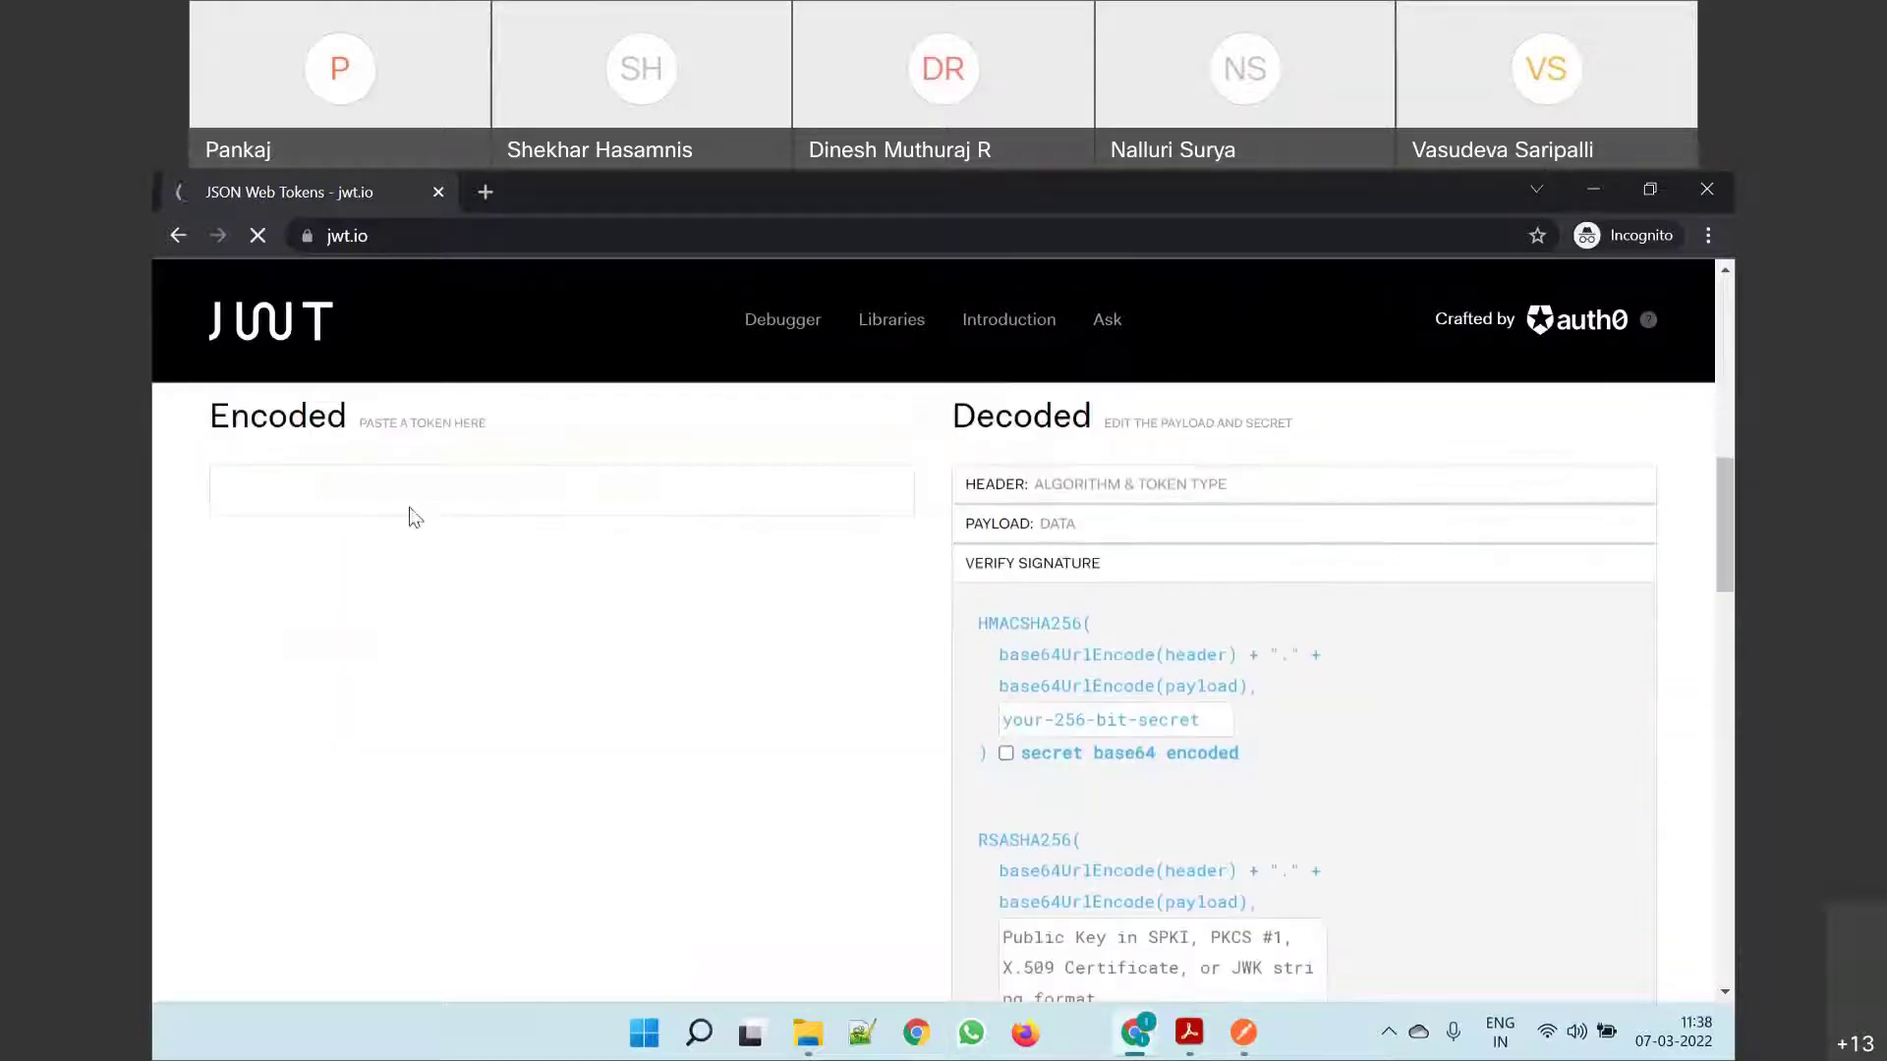
{"action": "scroll", "coordinate": [422, 629], "scroll_direction": "up", "scroll_amount": 6}
{"action": "scroll", "coordinate": [452, 708], "scroll_direction": "down", "scroll_amount": 5}
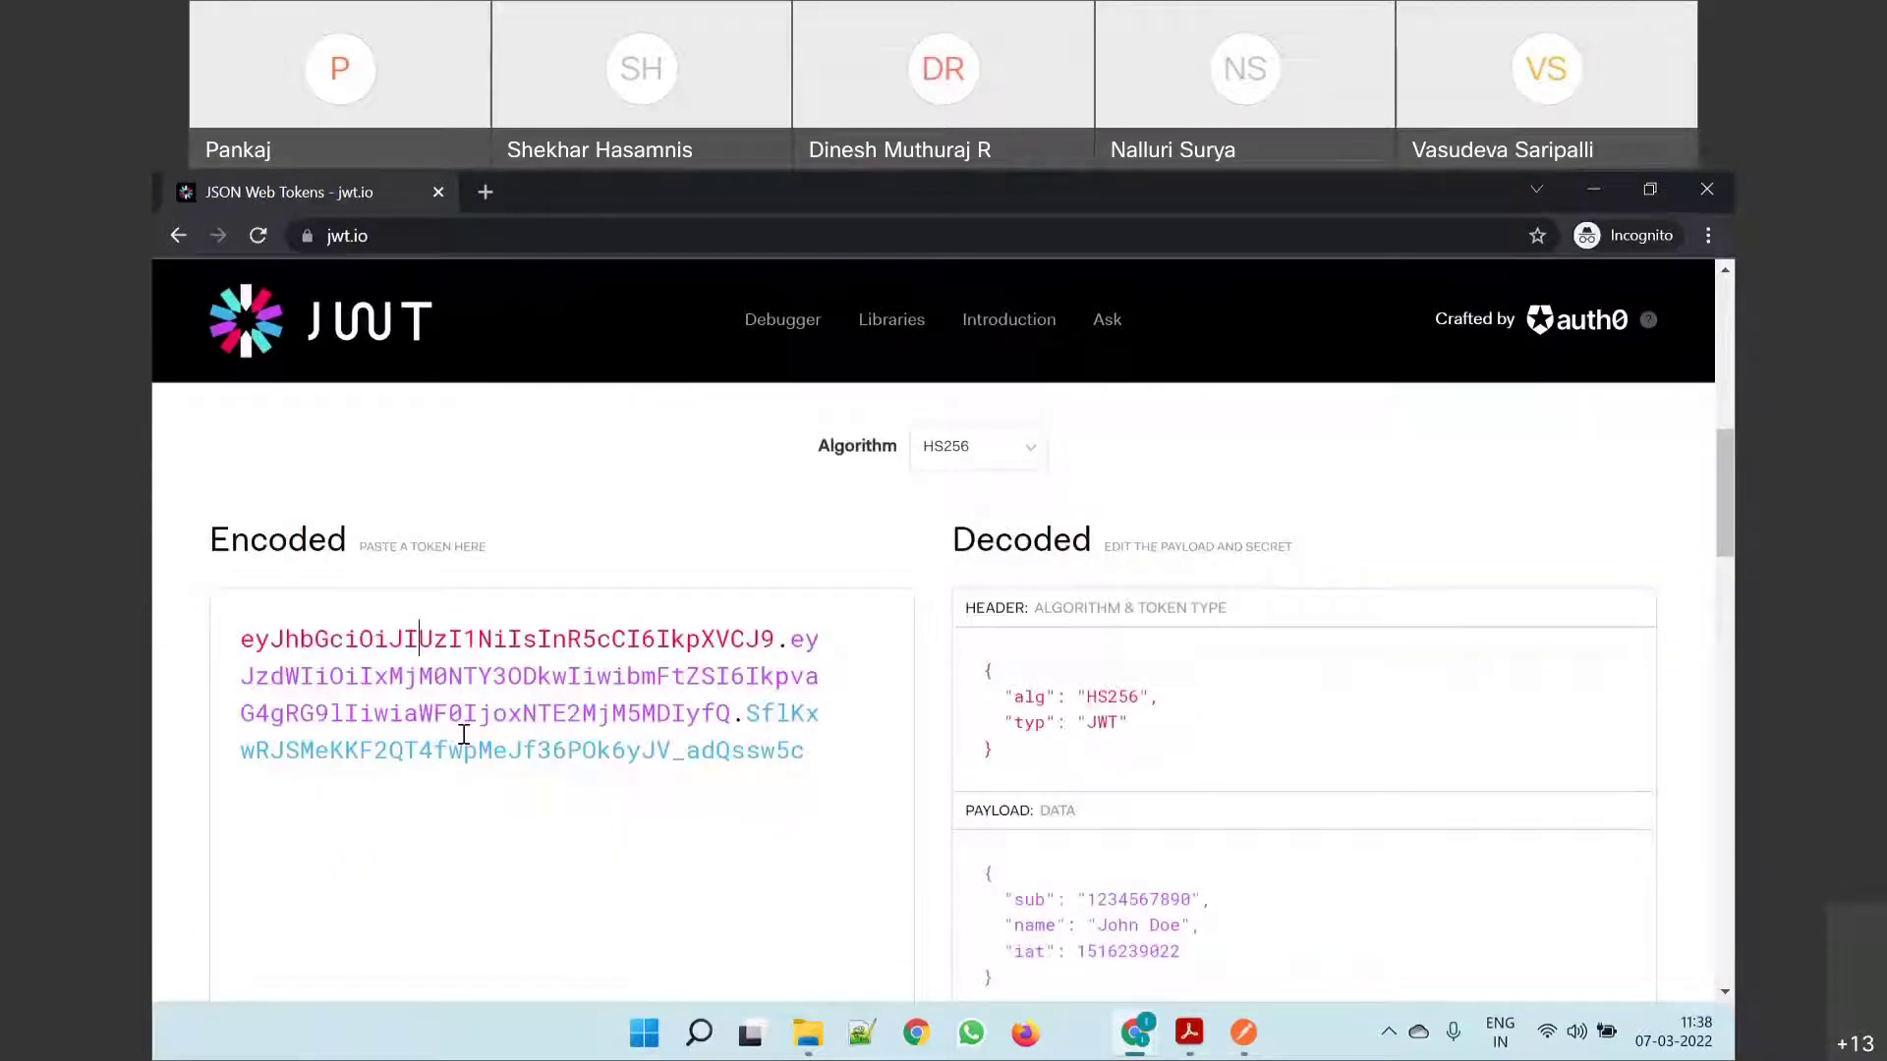
Replace jwt.io's example token with the copied access token.
{"action": "left_click", "coordinate": [464, 734]}
{"action": "key", "text": "ctrl+a"}
{"action": "key", "text": "BackSpace"}
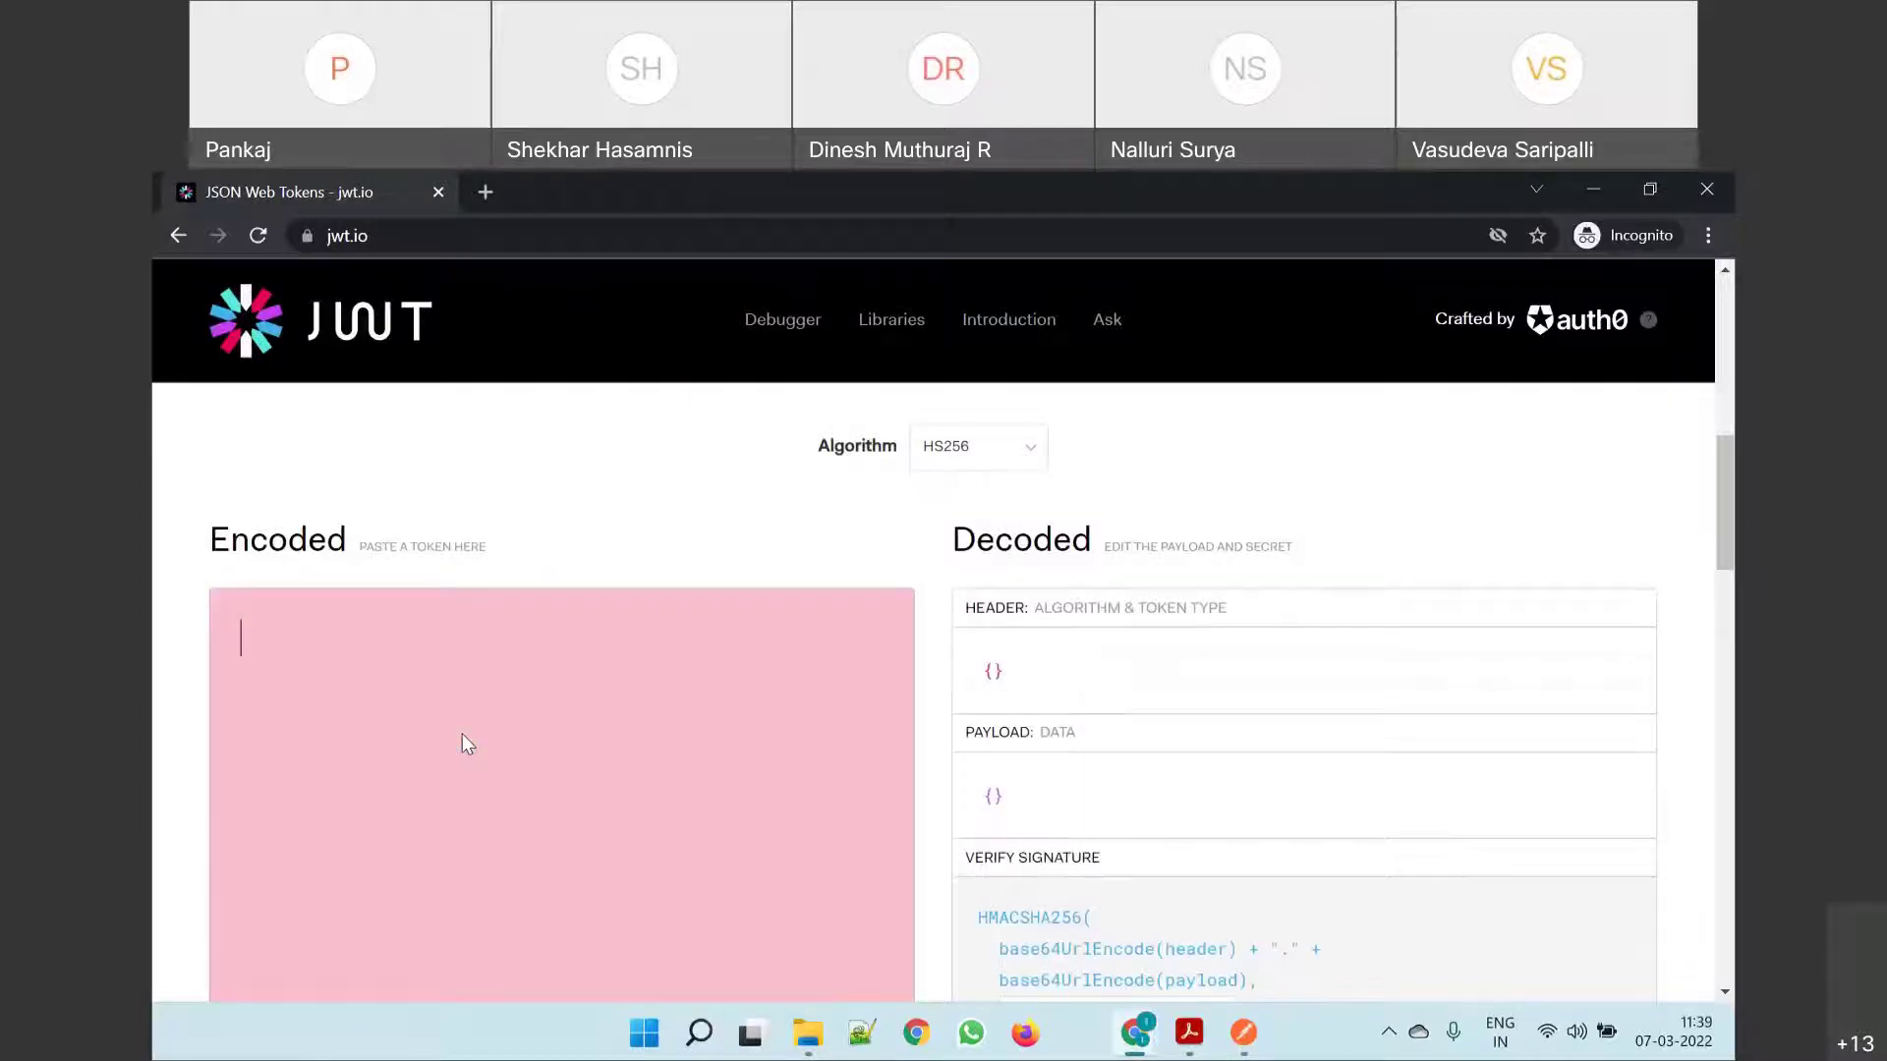
{"action": "key", "text": "ctrl+v"}
{"action": "scroll", "coordinate": [1041, 696], "scroll_direction": "down", "scroll_amount": 4}
{"action": "scroll", "coordinate": [1042, 696], "scroll_direction": "down", "scroll_amount": 1}
Inspect the decoded iss, aud (MyAzServer), scp (MyAzScope) and sub claims.
{"action": "double_click", "coordinate": [1081, 665]}
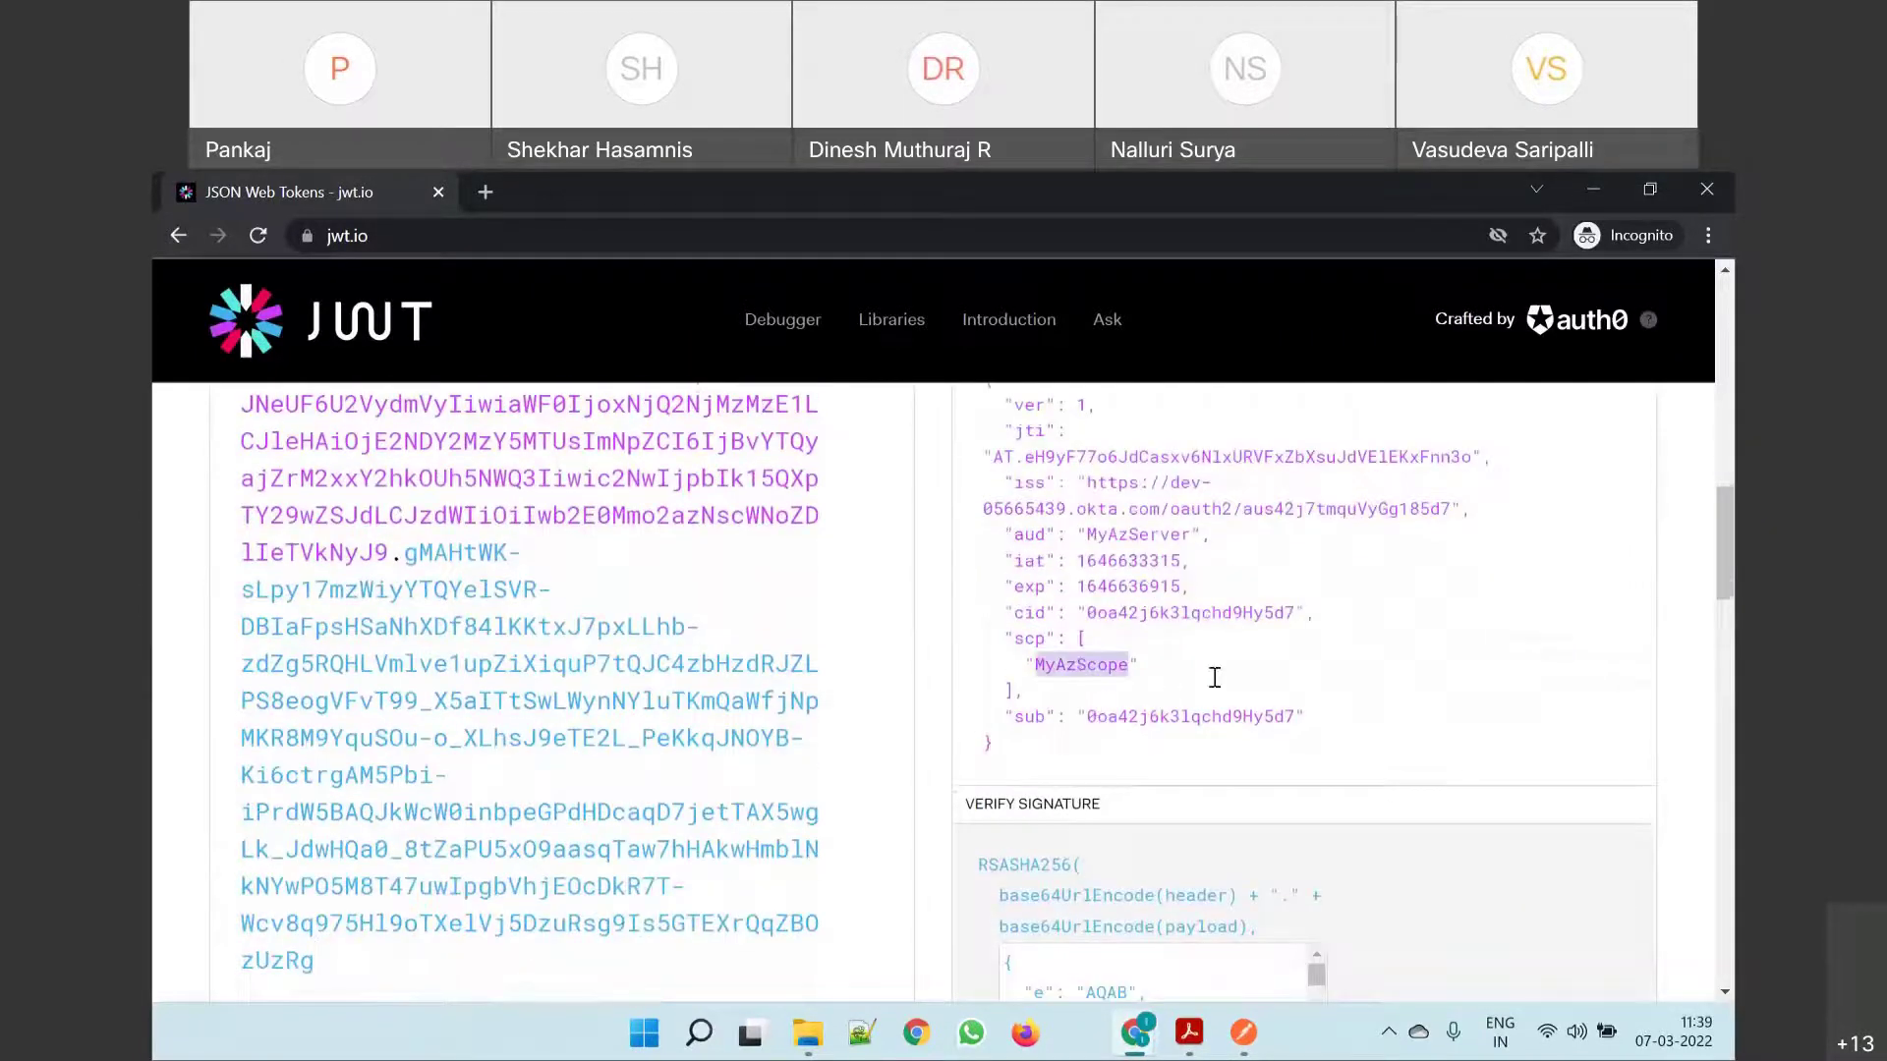
{"action": "scroll", "coordinate": [1212, 676], "scroll_direction": "down", "scroll_amount": 2}
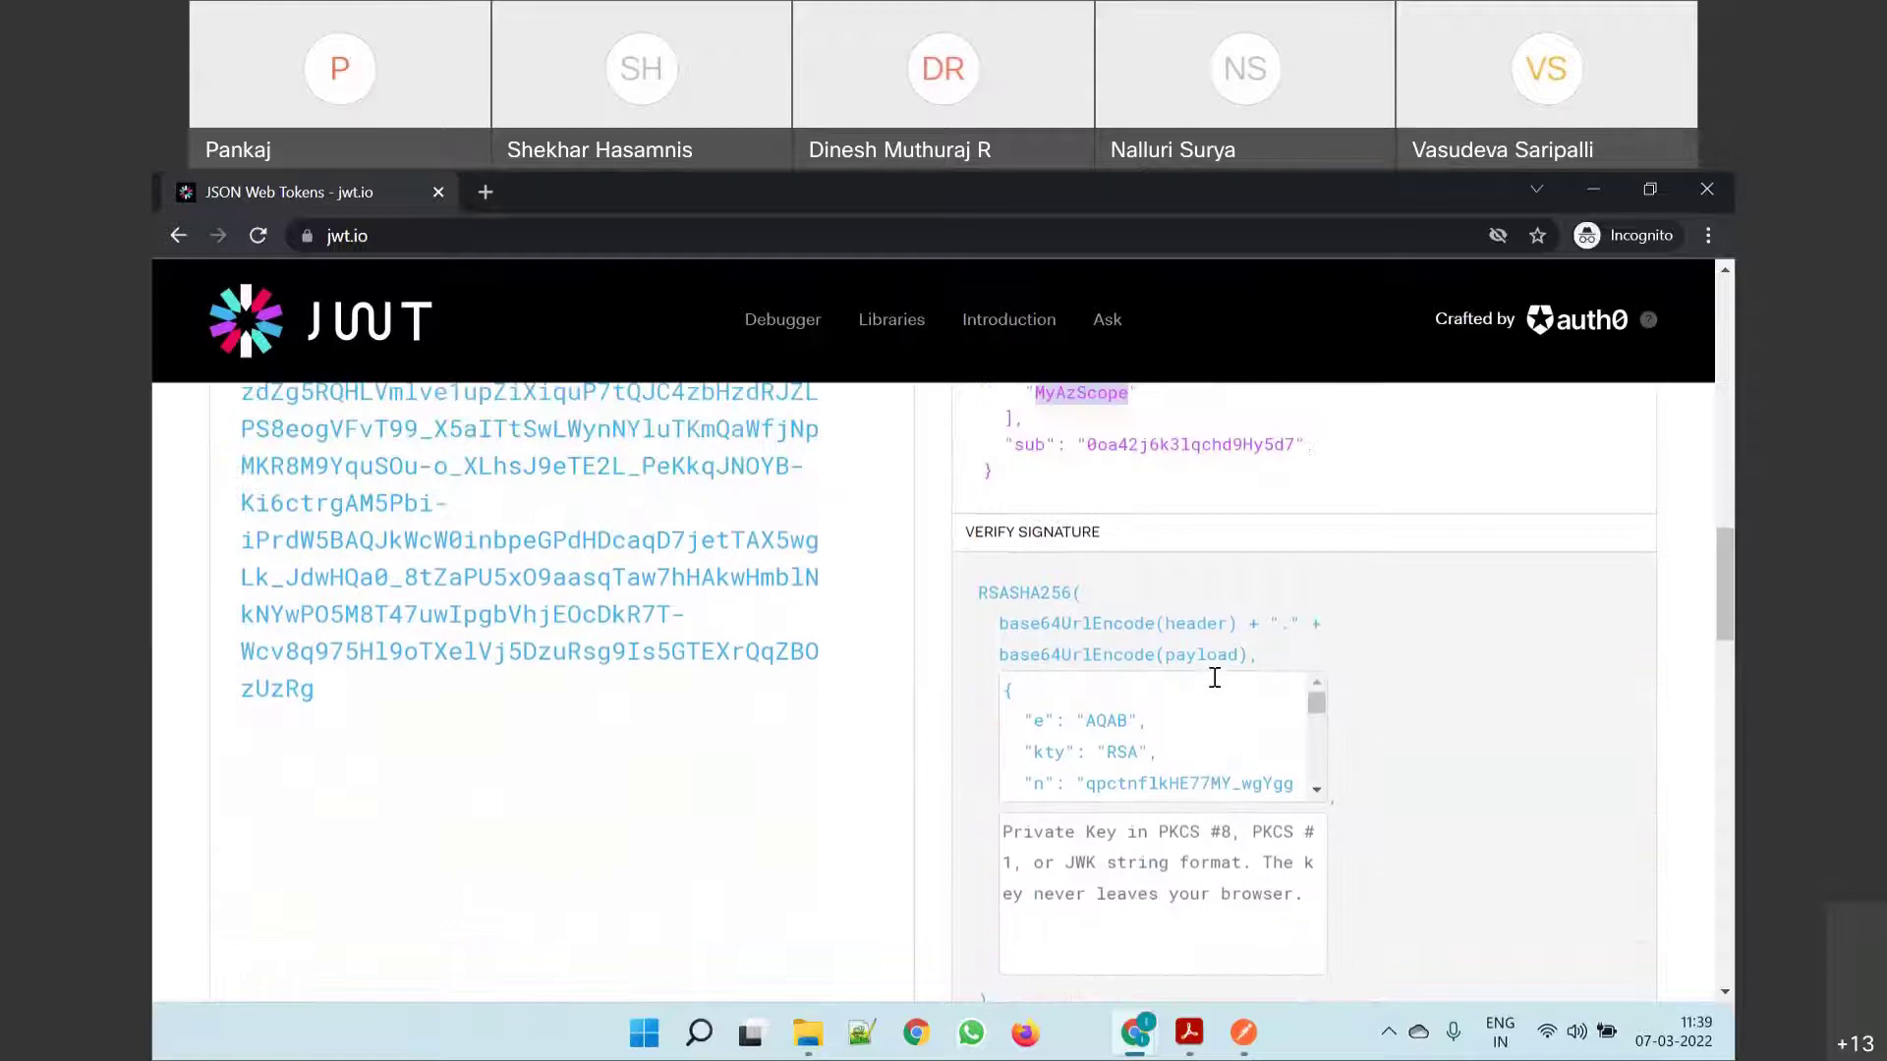
{"action": "scroll", "coordinate": [1213, 674], "scroll_direction": "up", "scroll_amount": 3}
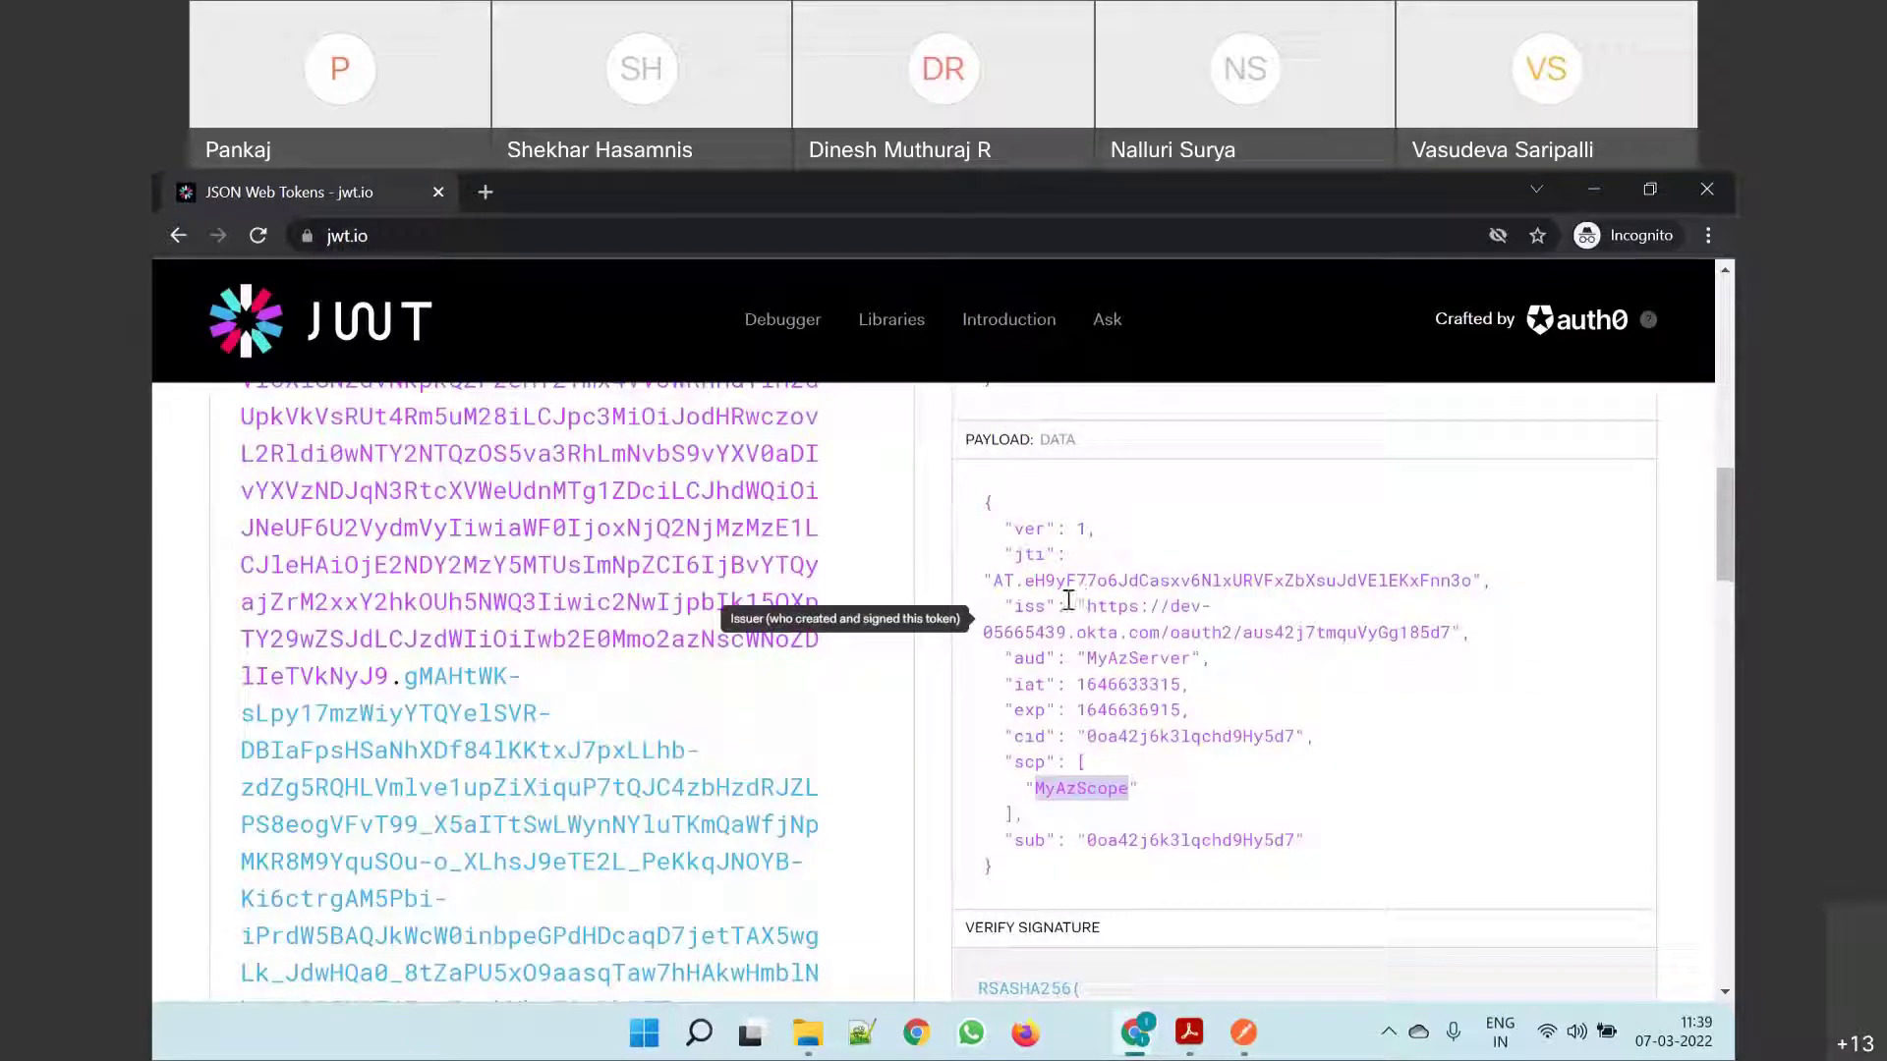
{"action": "left_click_drag", "start_coordinate": [1088, 607], "coordinate": [1312, 648]}
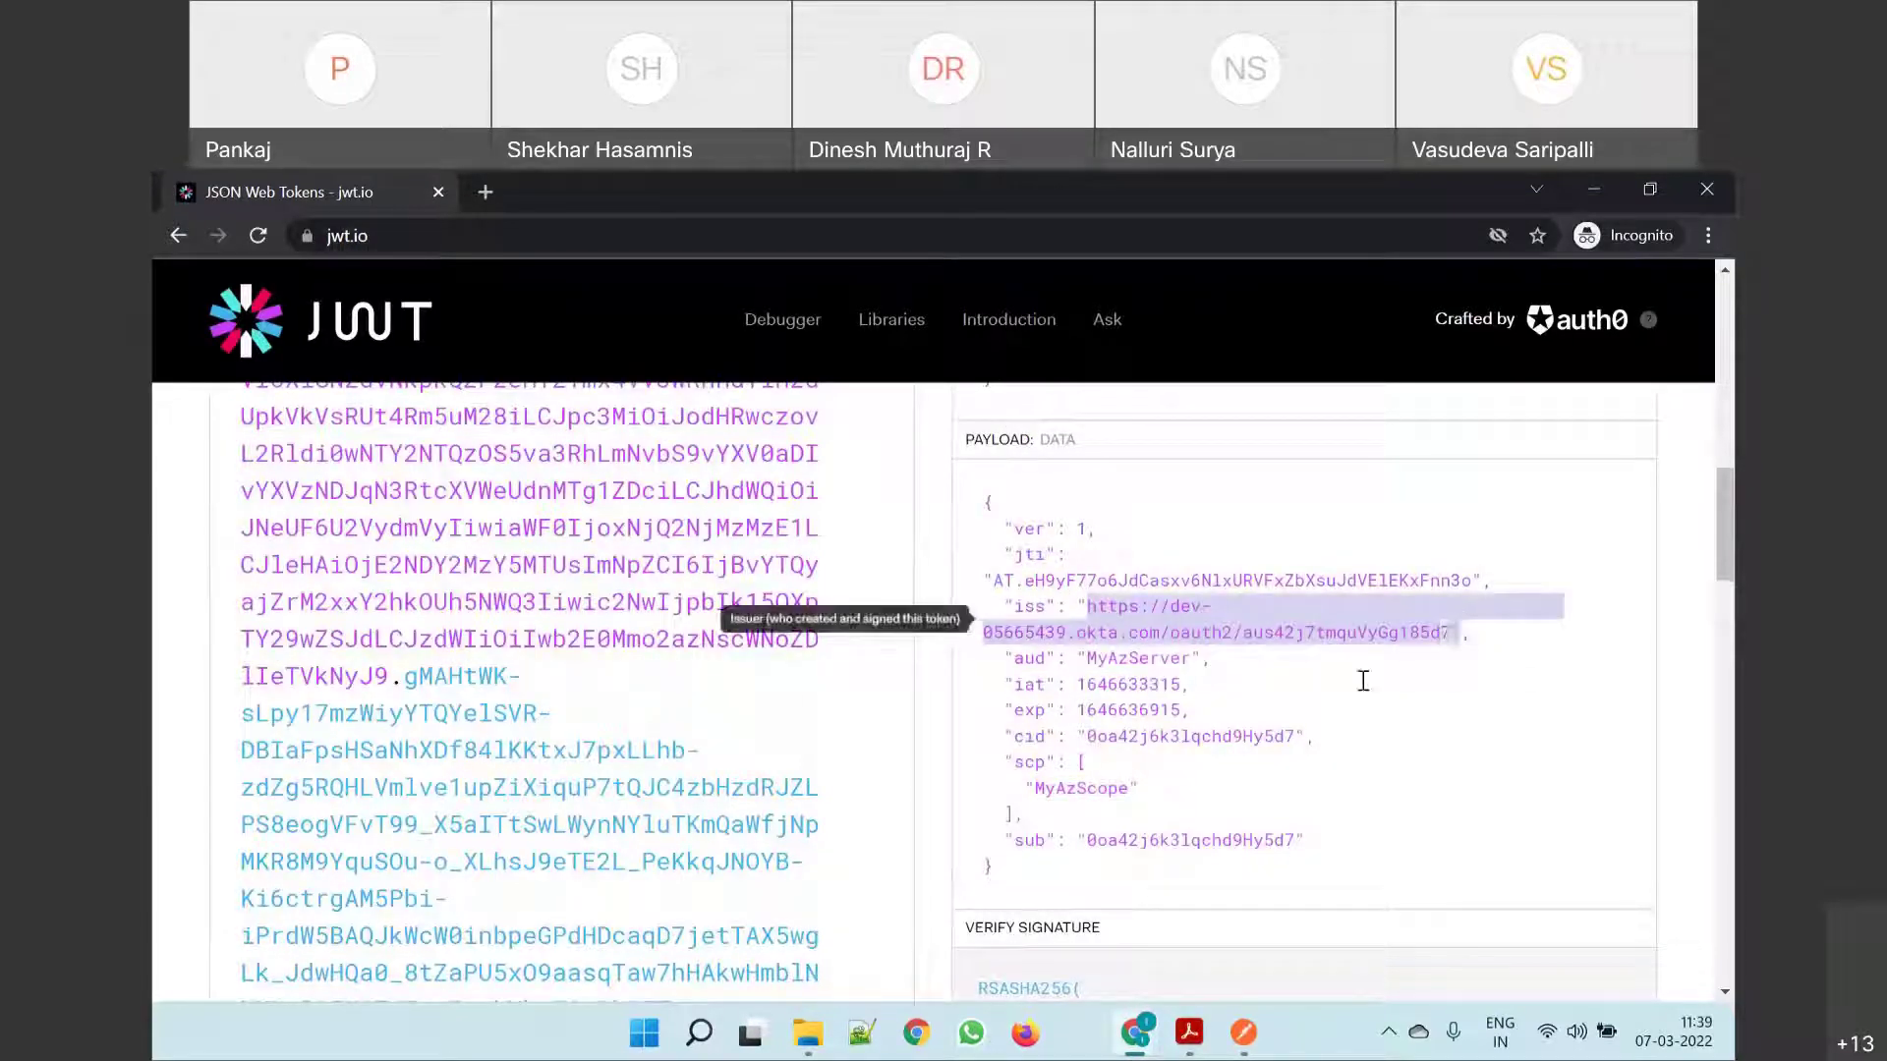
{"action": "left_click", "coordinate": [1346, 629]}
{"action": "double_click", "coordinate": [1350, 629]}
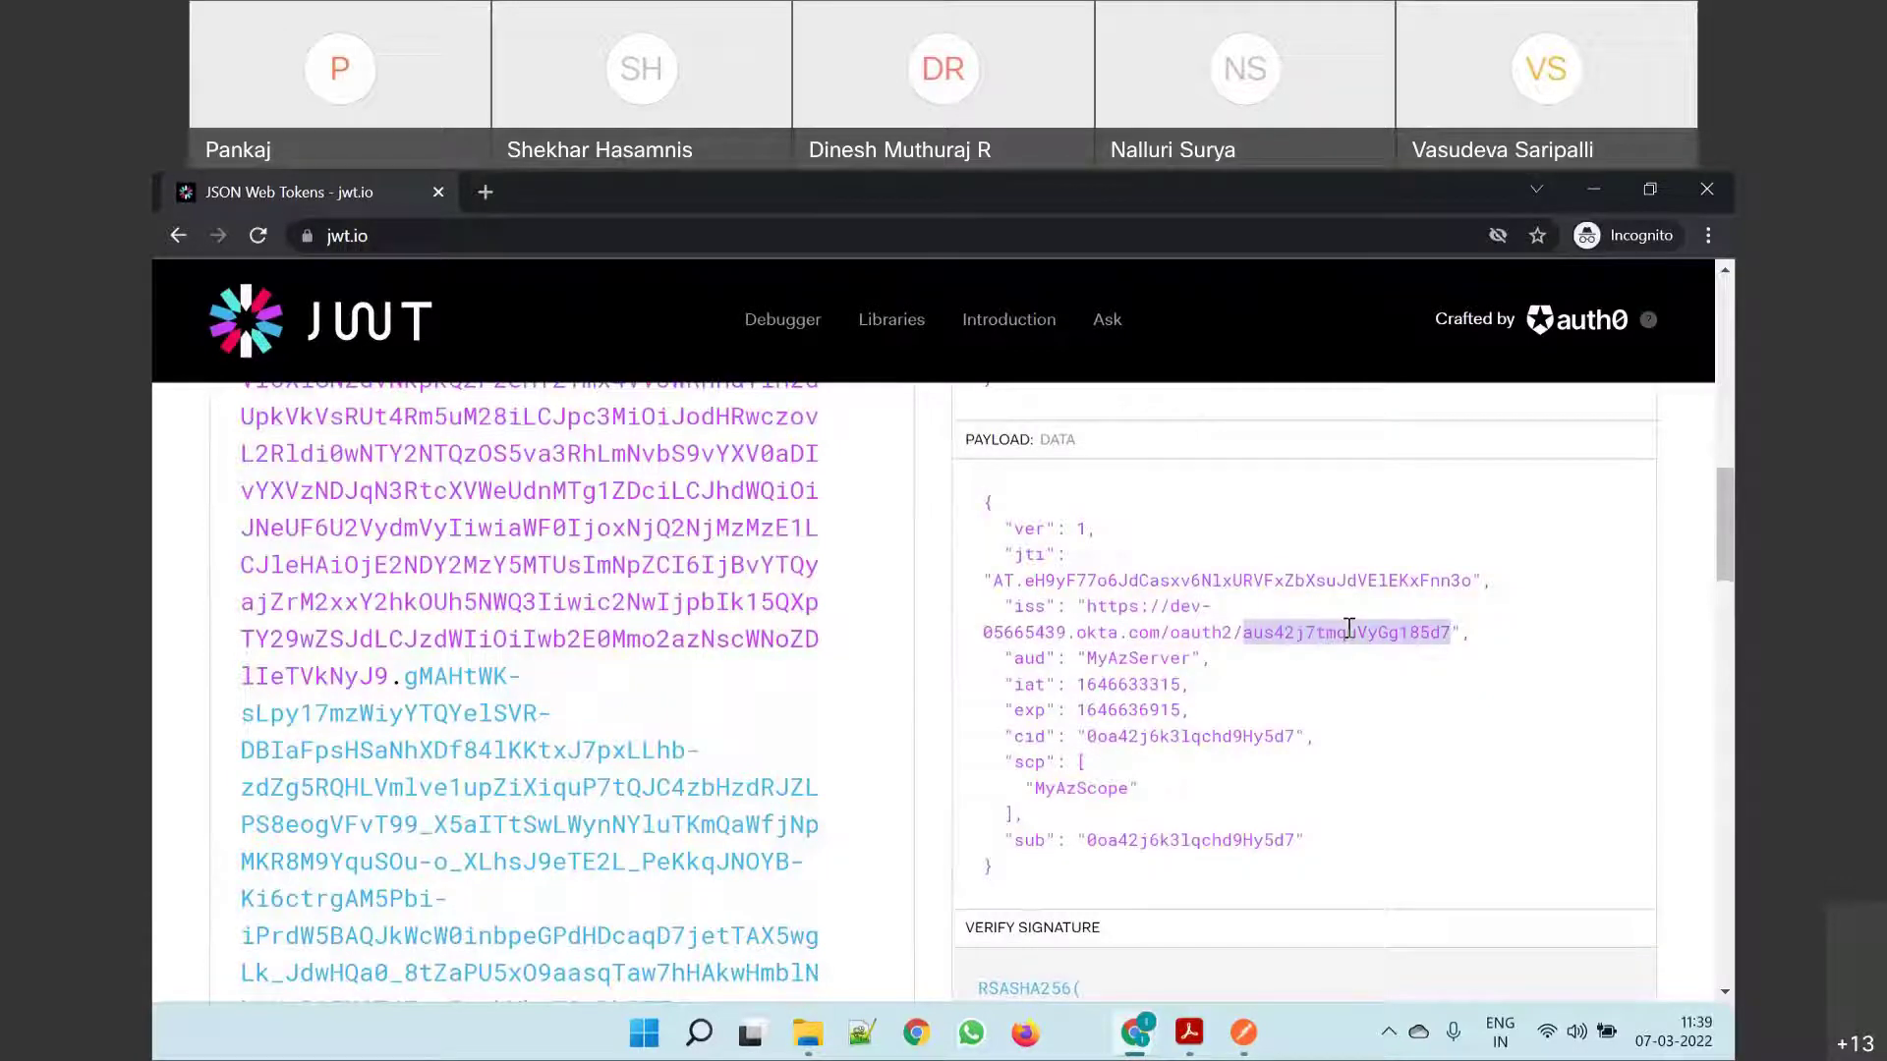
{"action": "double_click", "coordinate": [1111, 787]}
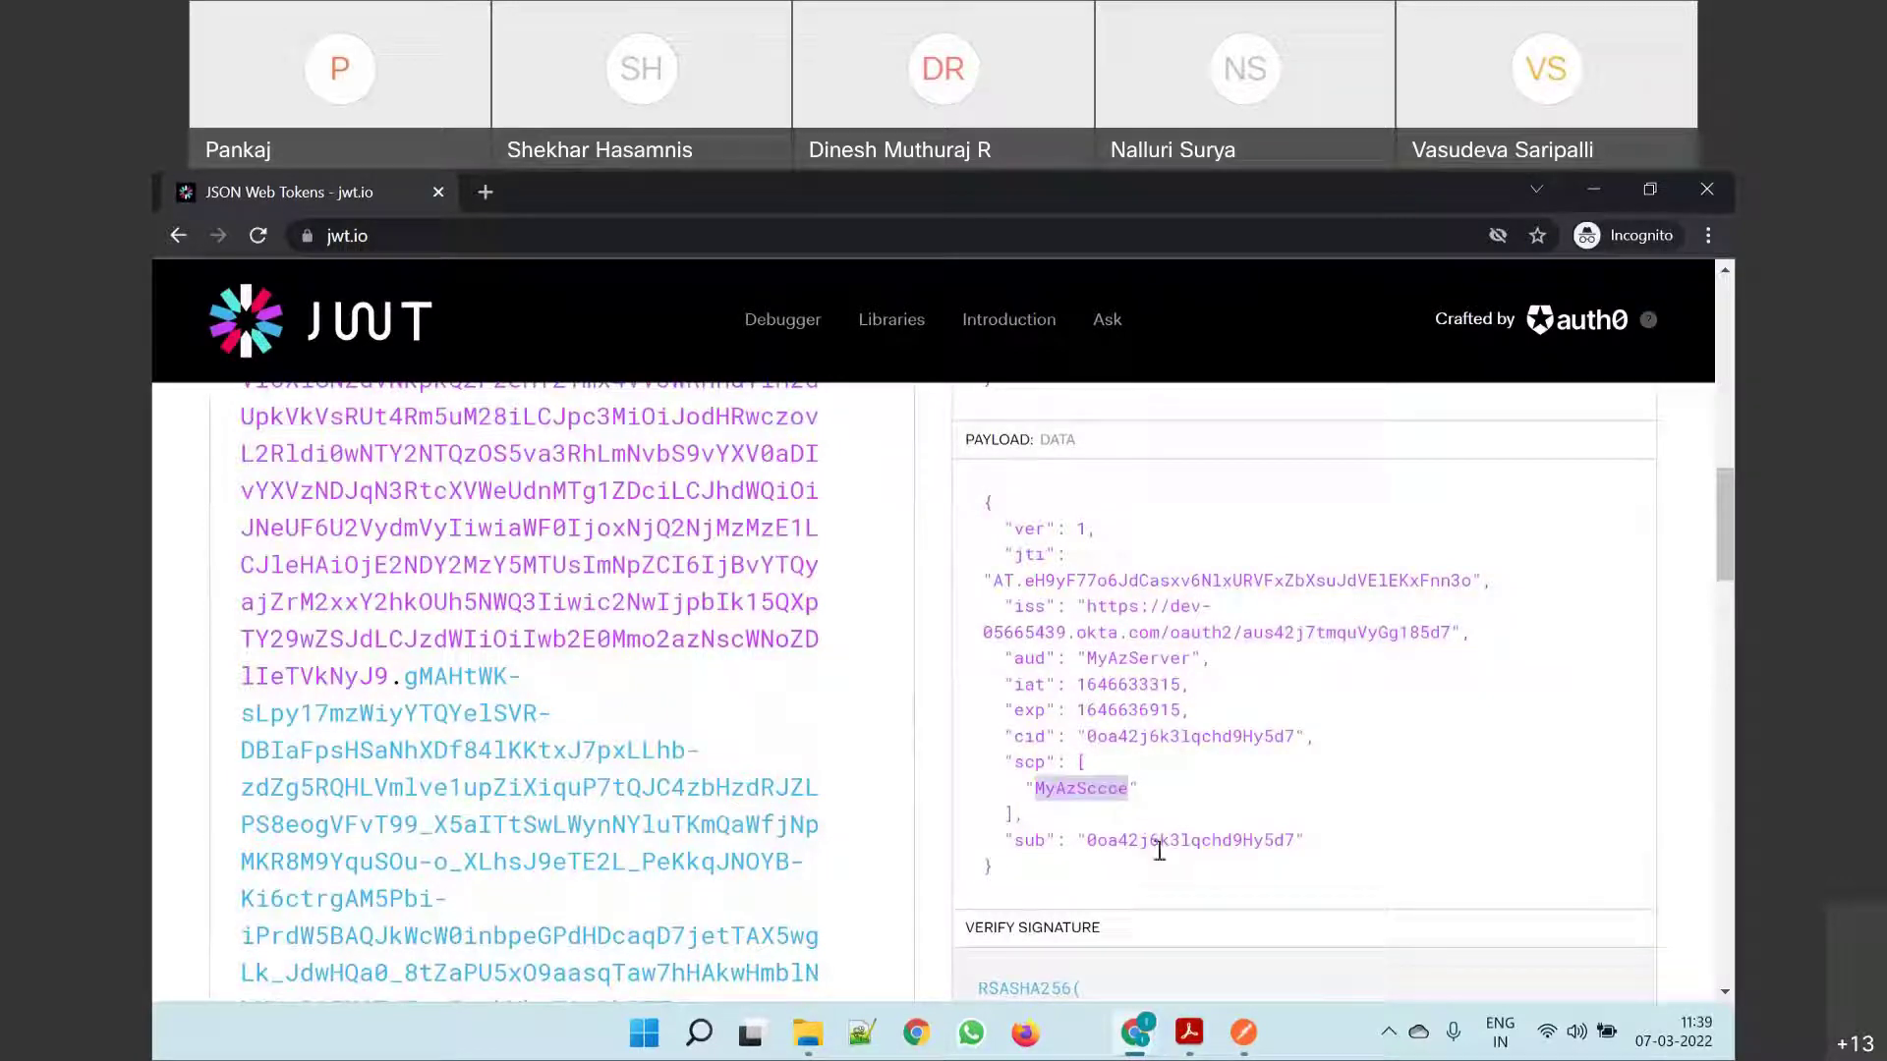
{"action": "scroll", "coordinate": [1177, 845], "scroll_direction": "down", "scroll_amount": 1}
{"action": "double_click", "coordinate": [1189, 779]}
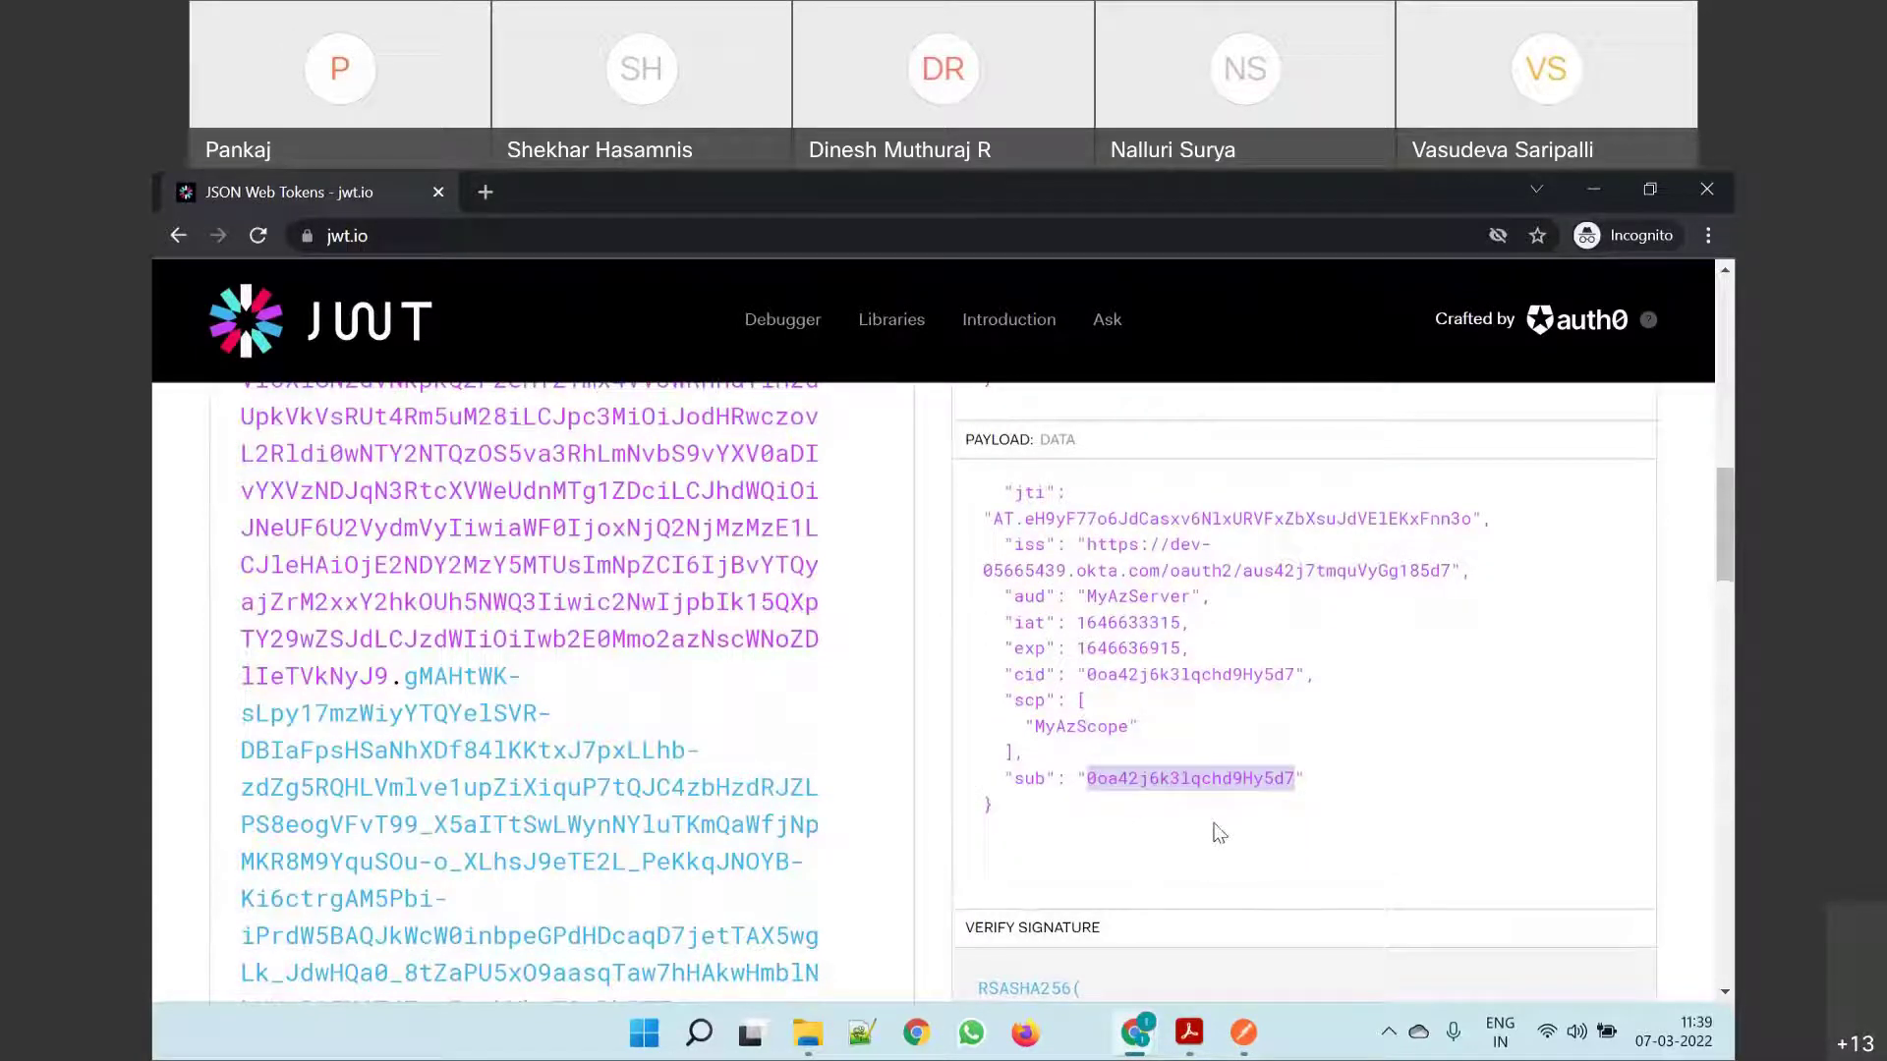
Go to the Okta admin window and bring up the Applications list.
{"action": "key", "text": "alt+Tab"}
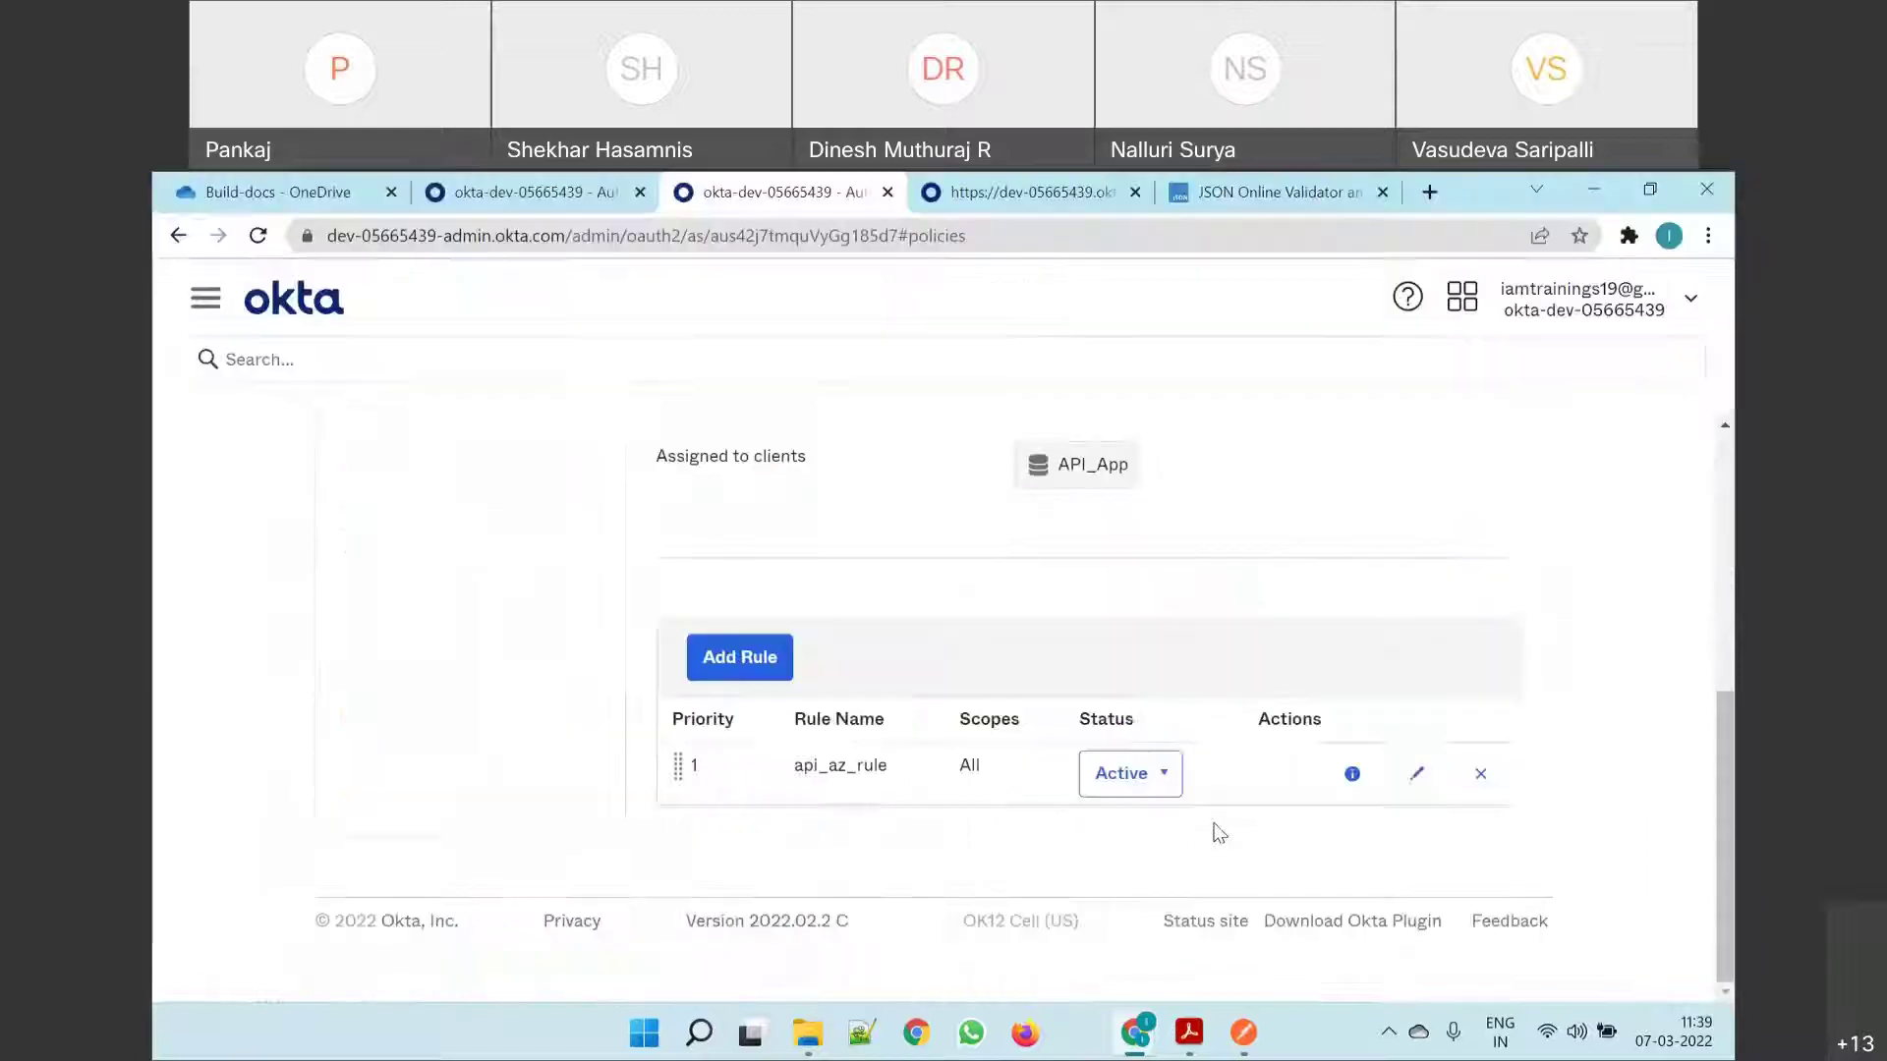
{"action": "scroll", "coordinate": [472, 737], "scroll_direction": "up", "scroll_amount": 5}
{"action": "left_click", "coordinate": [521, 192]}
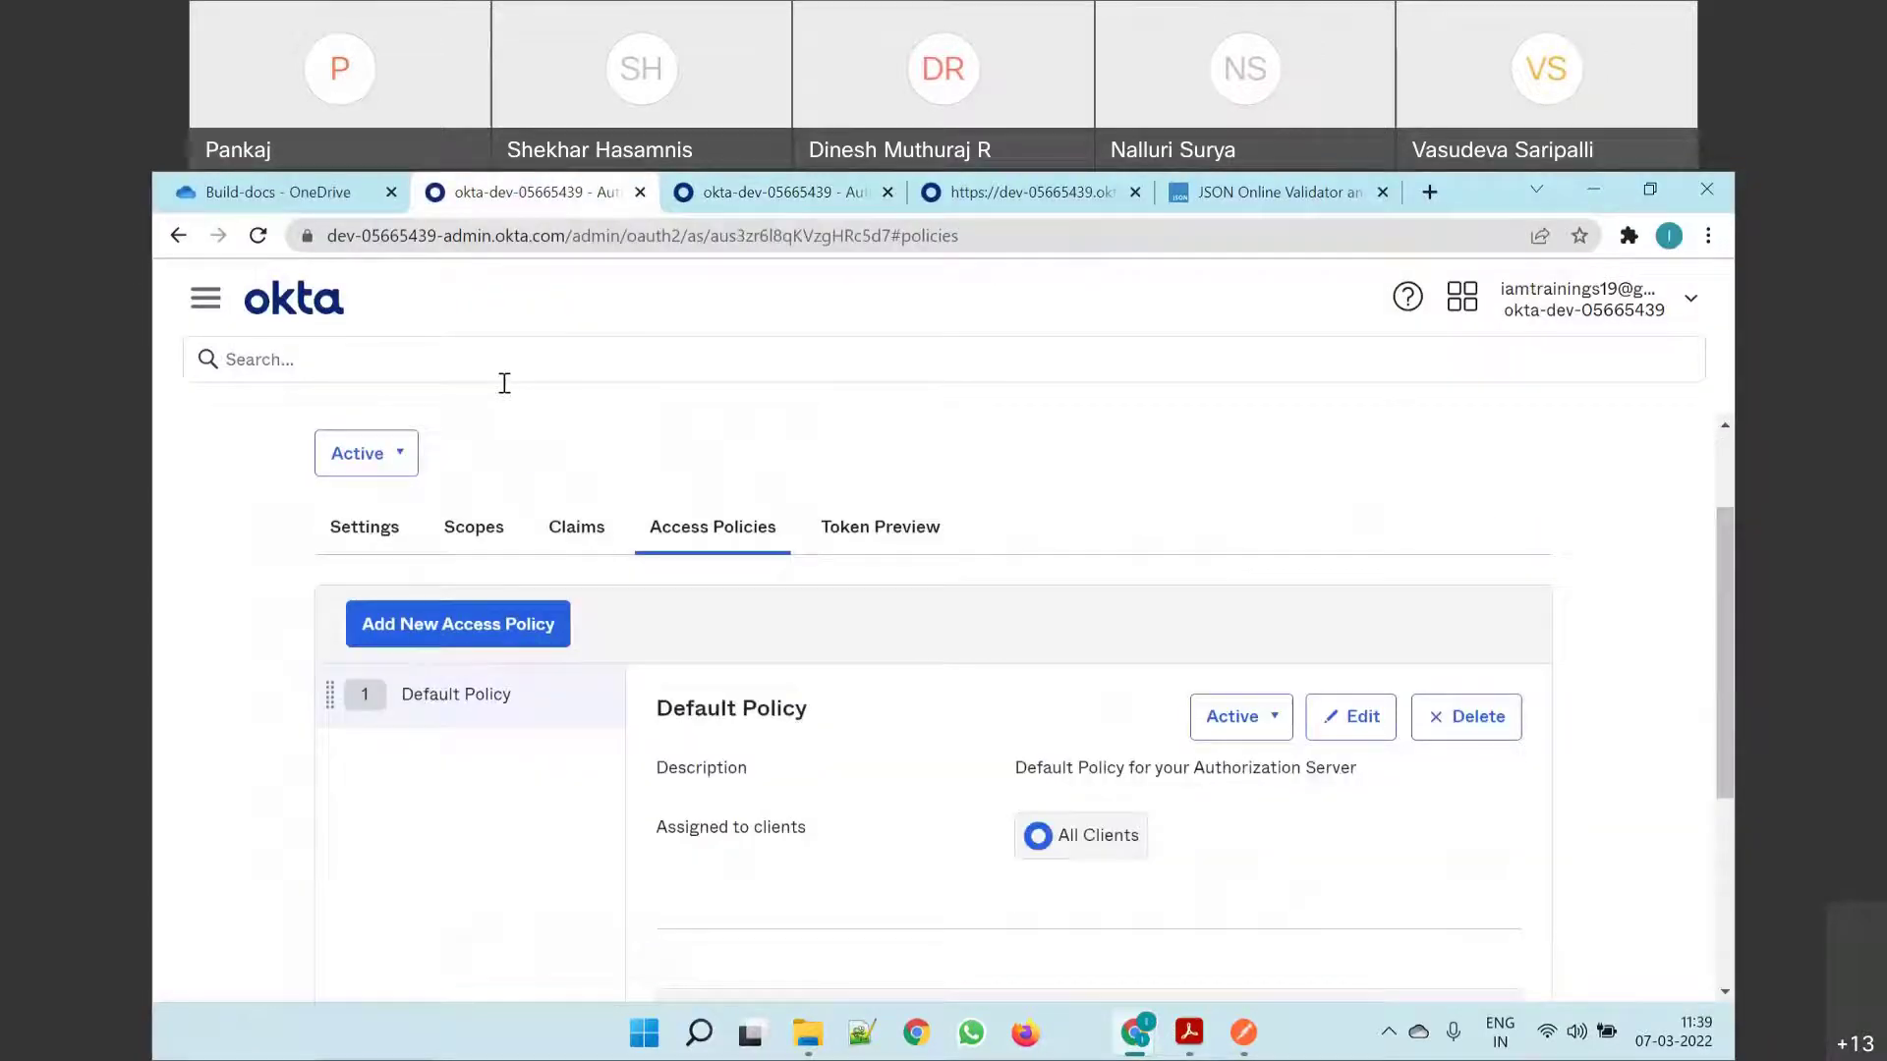
{"action": "scroll", "coordinate": [575, 712], "scroll_direction": "up", "scroll_amount": 2}
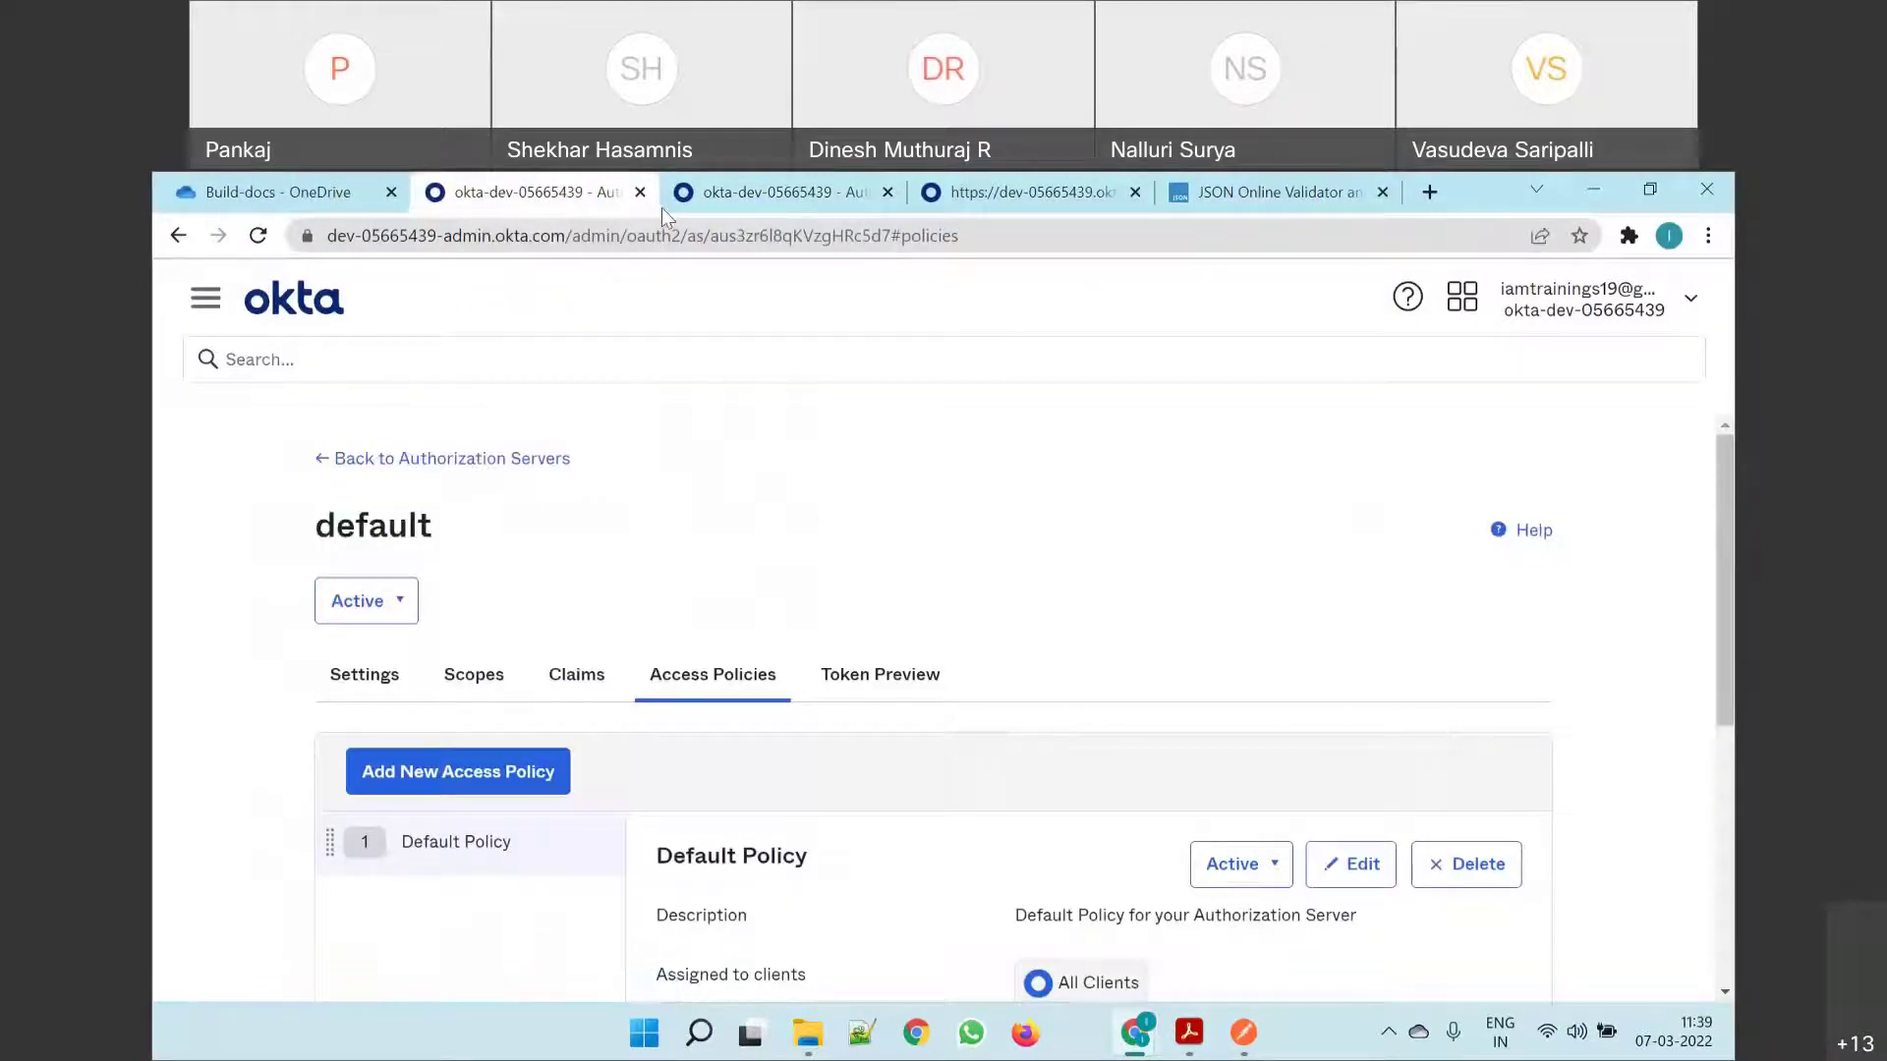
{"action": "left_click", "coordinate": [205, 307]}
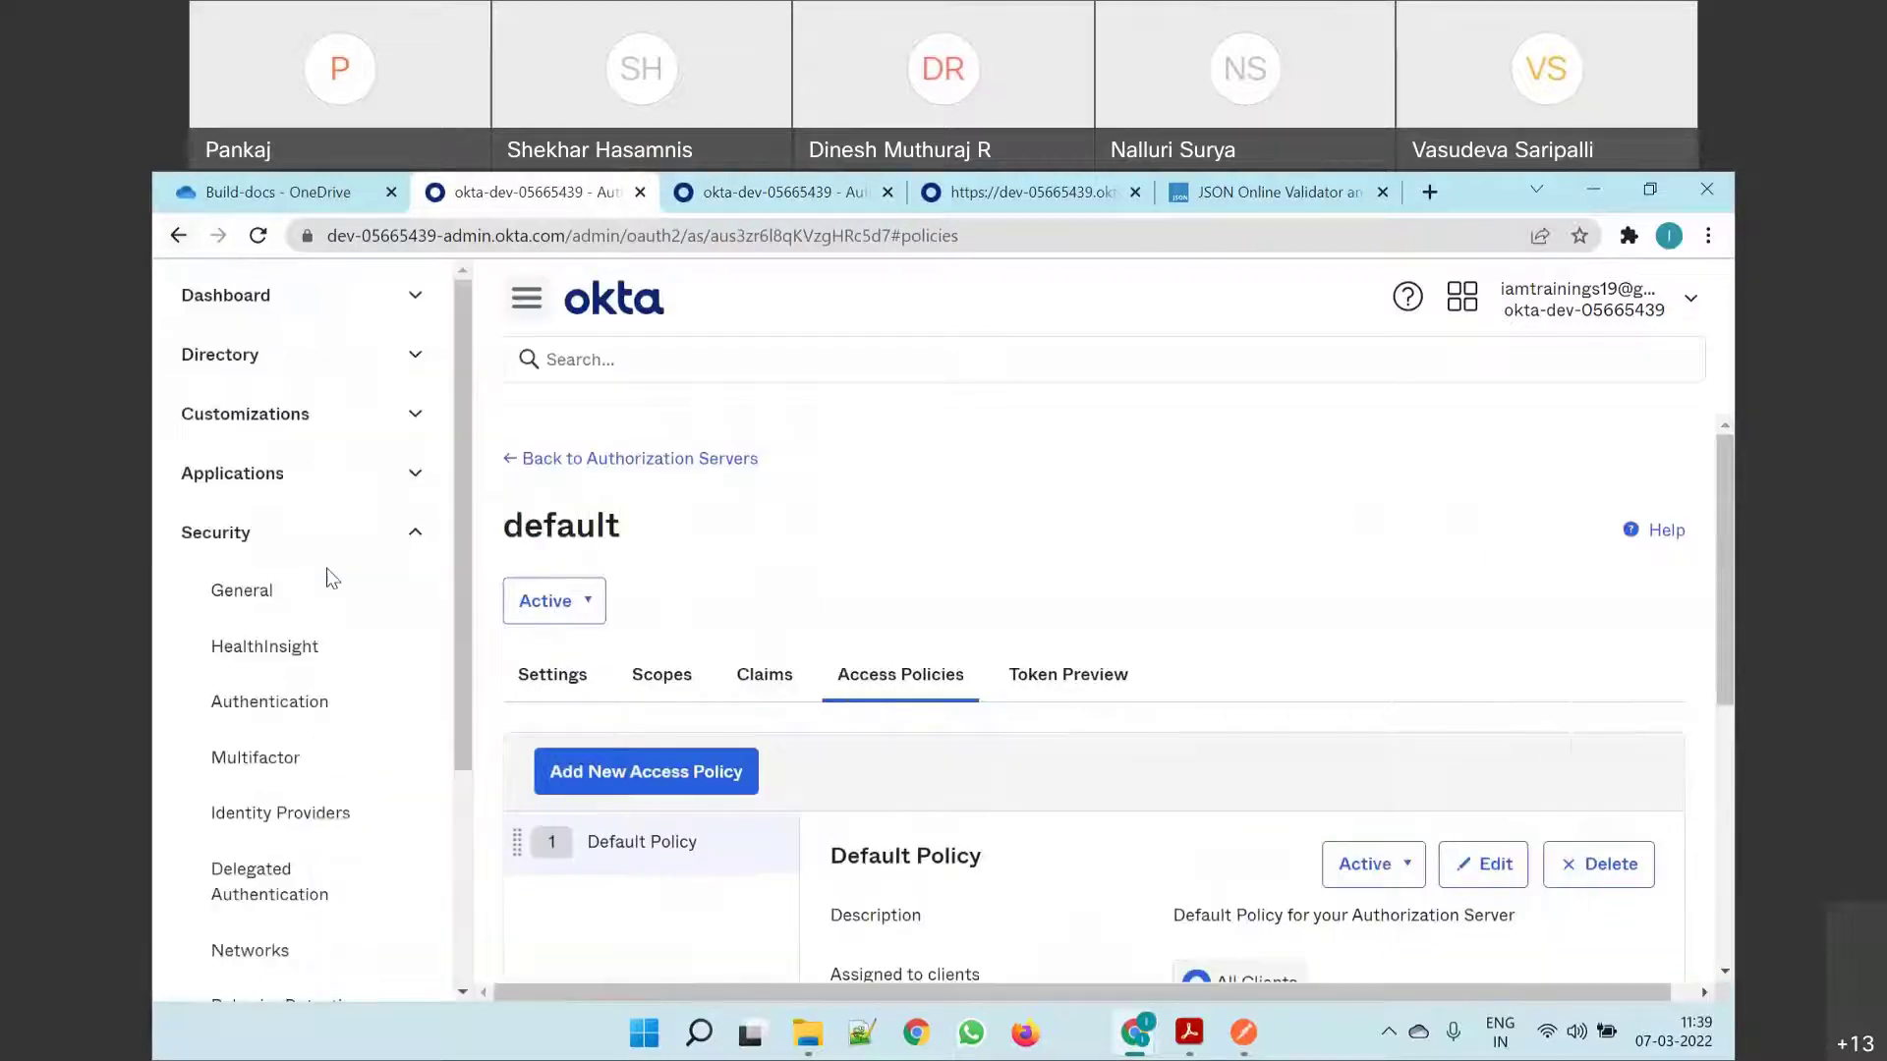
{"action": "left_click", "coordinate": [261, 473]}
{"action": "left_click", "coordinate": [267, 556]}
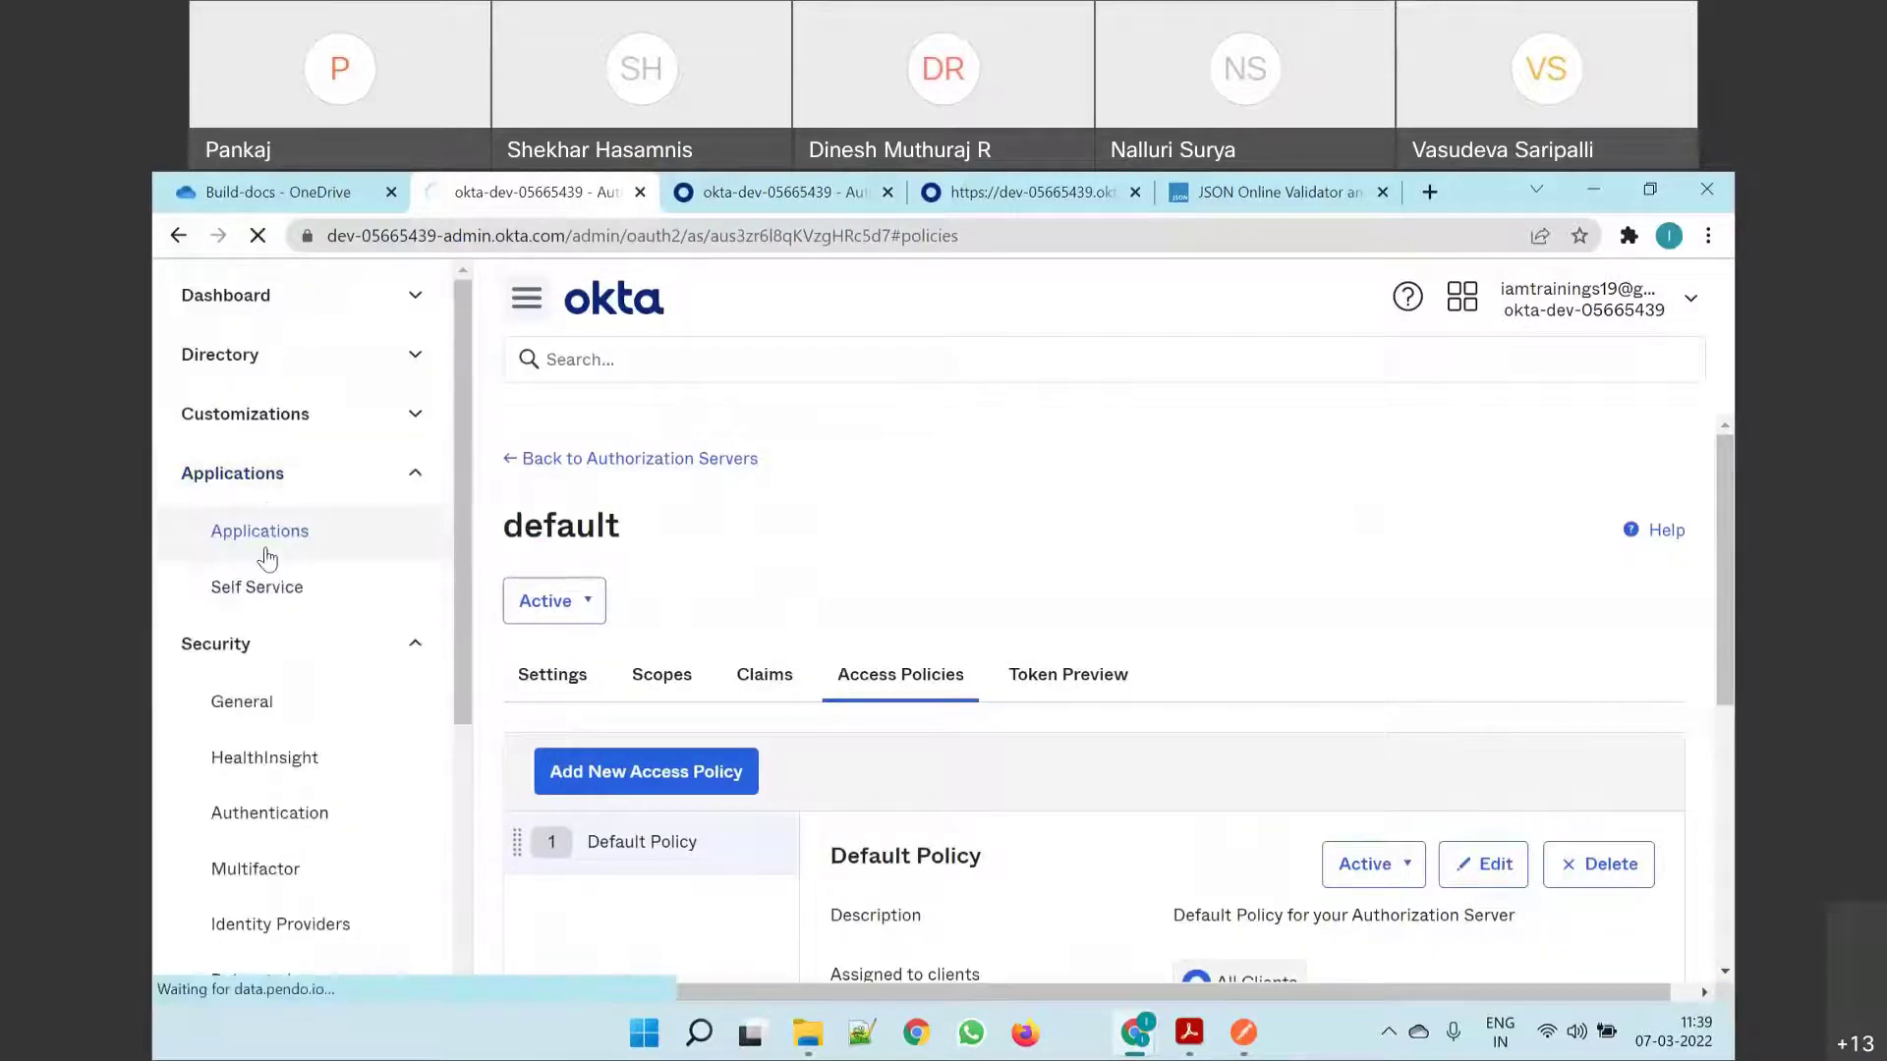
{"action": "scroll", "coordinate": [1227, 792], "scroll_direction": "down", "scroll_amount": 1}
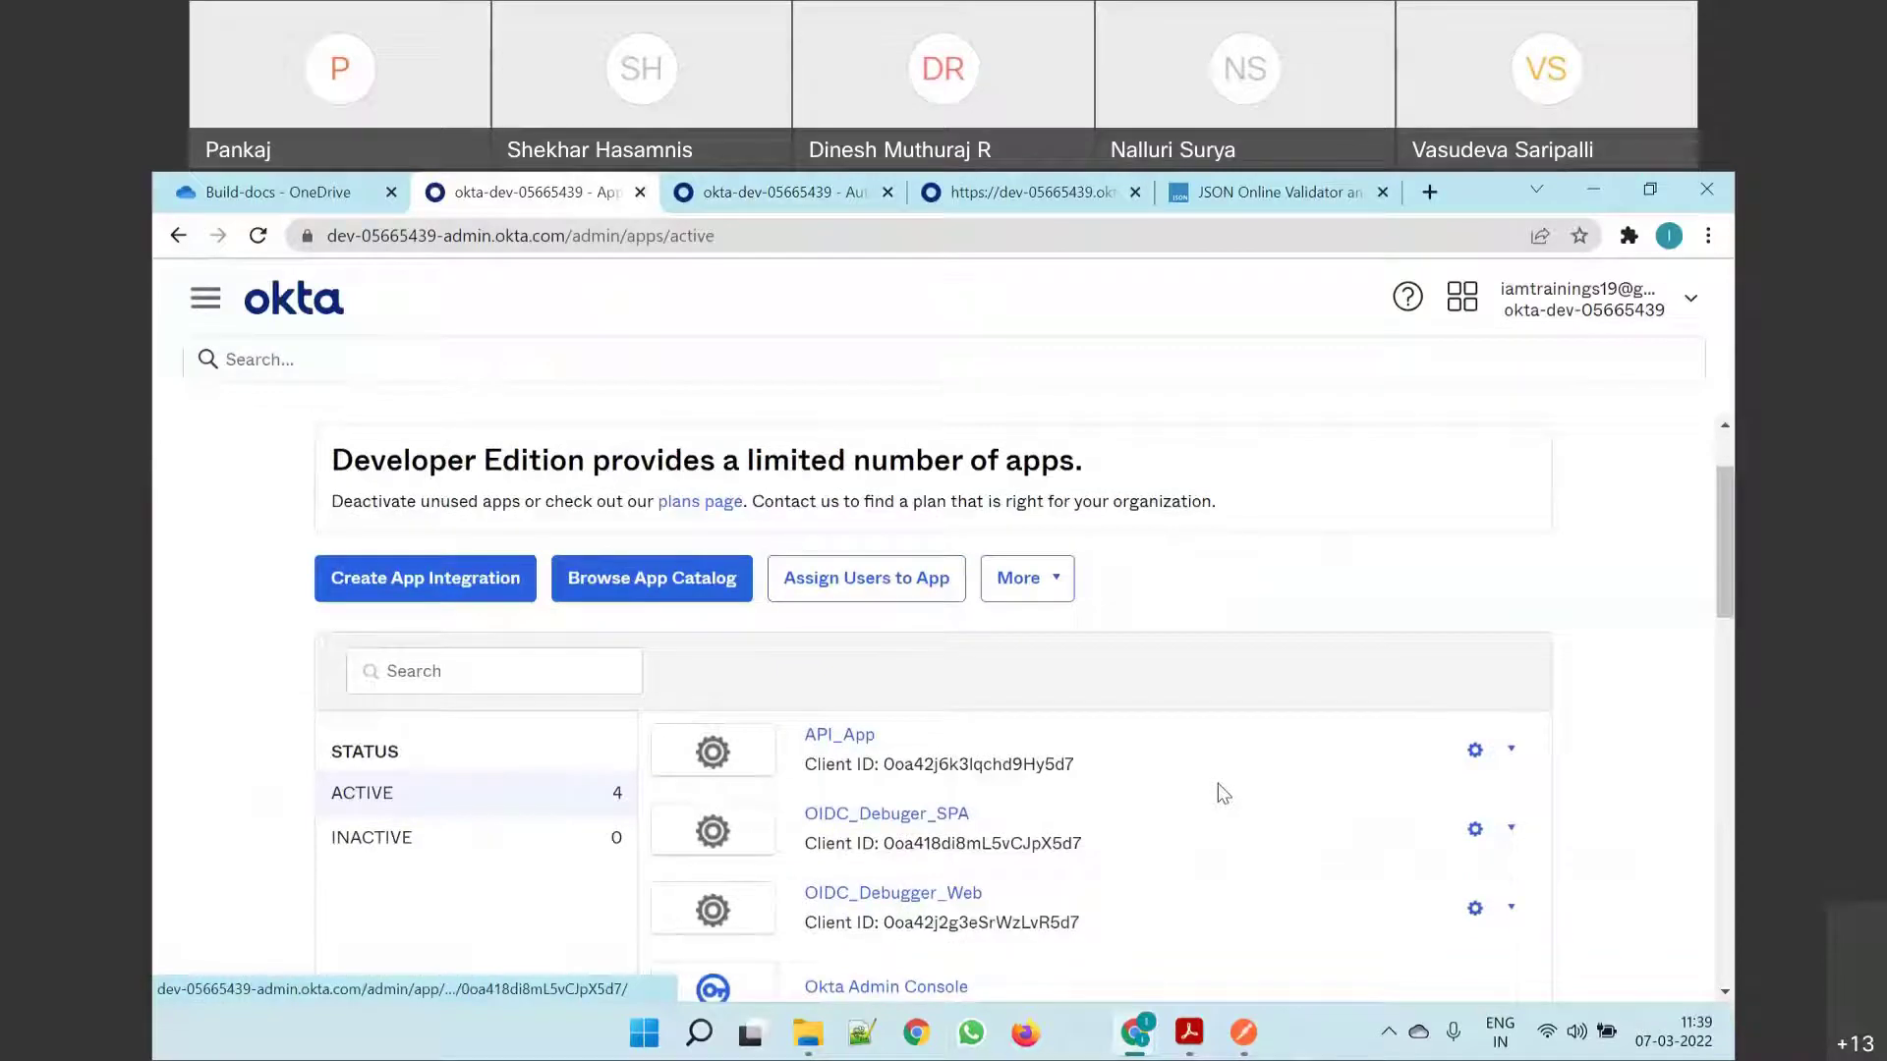
Search the applications for the token's sub value and compare it with the decoded token on jwt.io.
{"action": "key", "text": "ctrl+f"}
{"action": "type", "text": "0oa42j6k3lqchd9Hy5d7"}
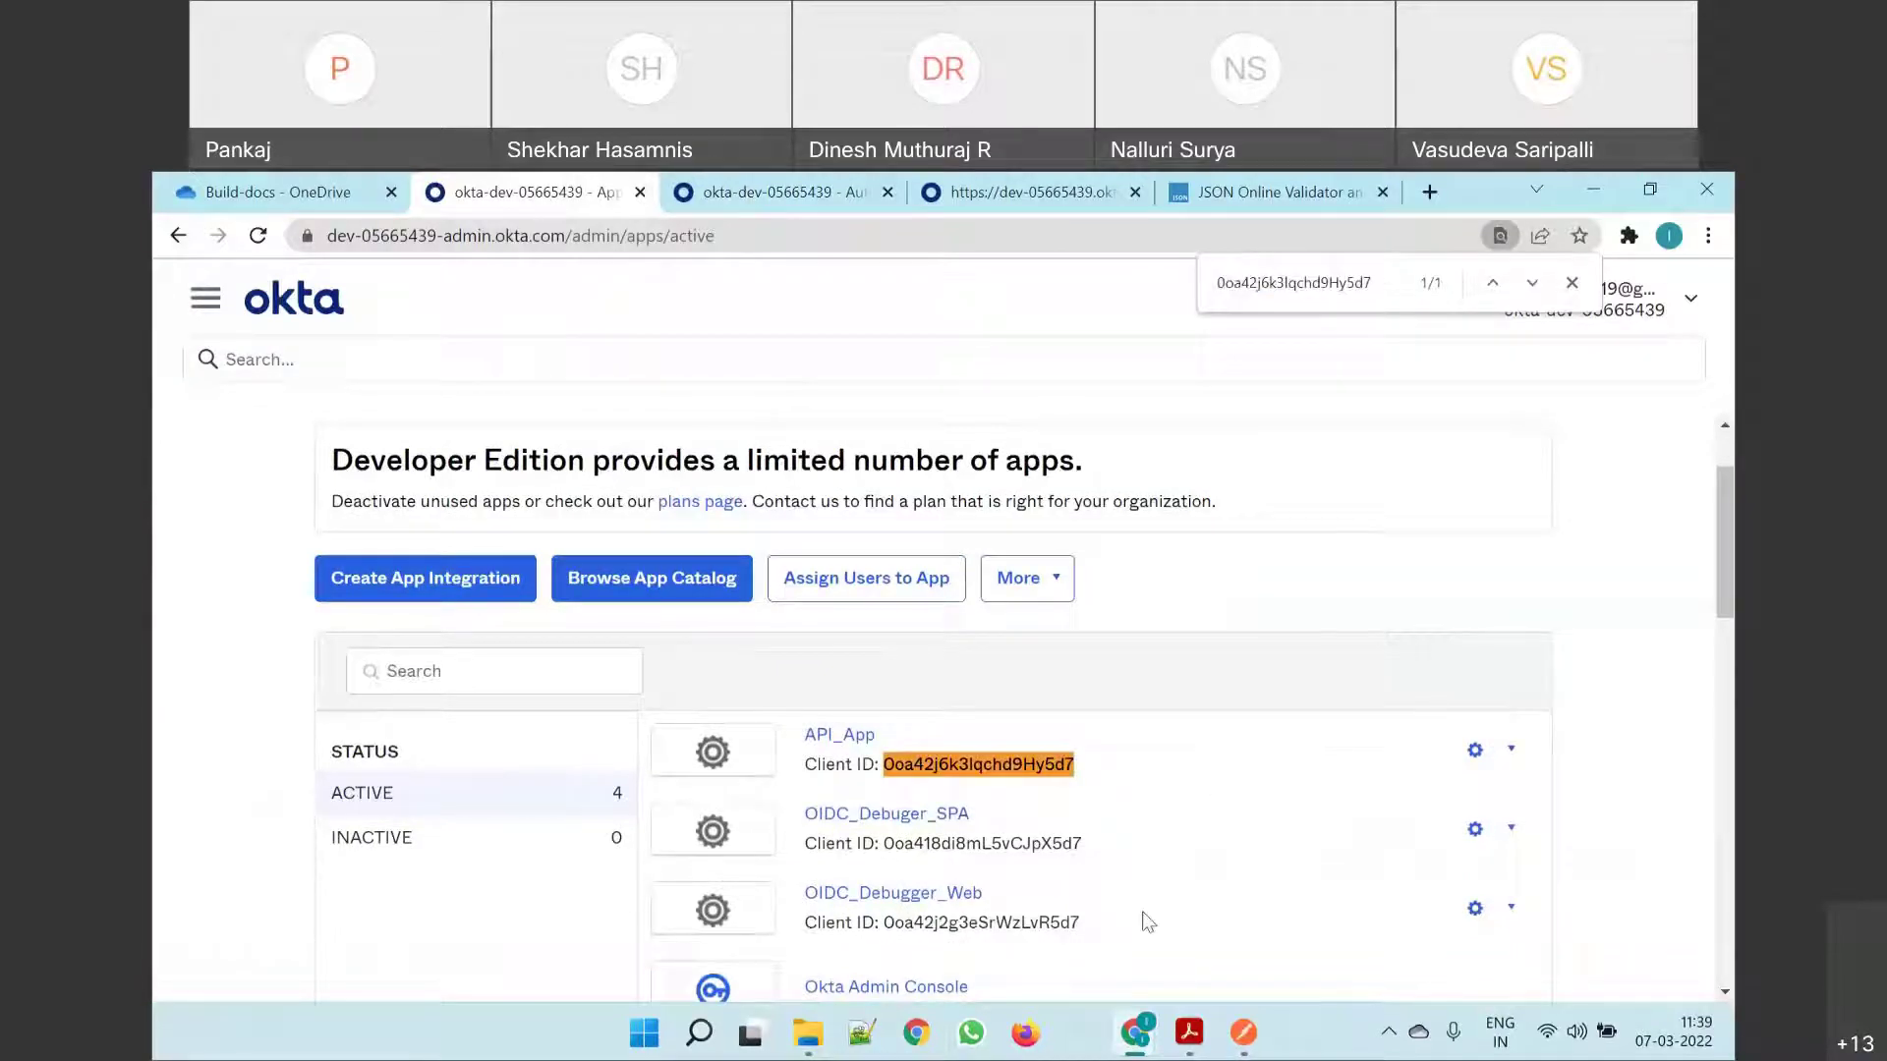
{"action": "key", "text": "alt+Tab"}
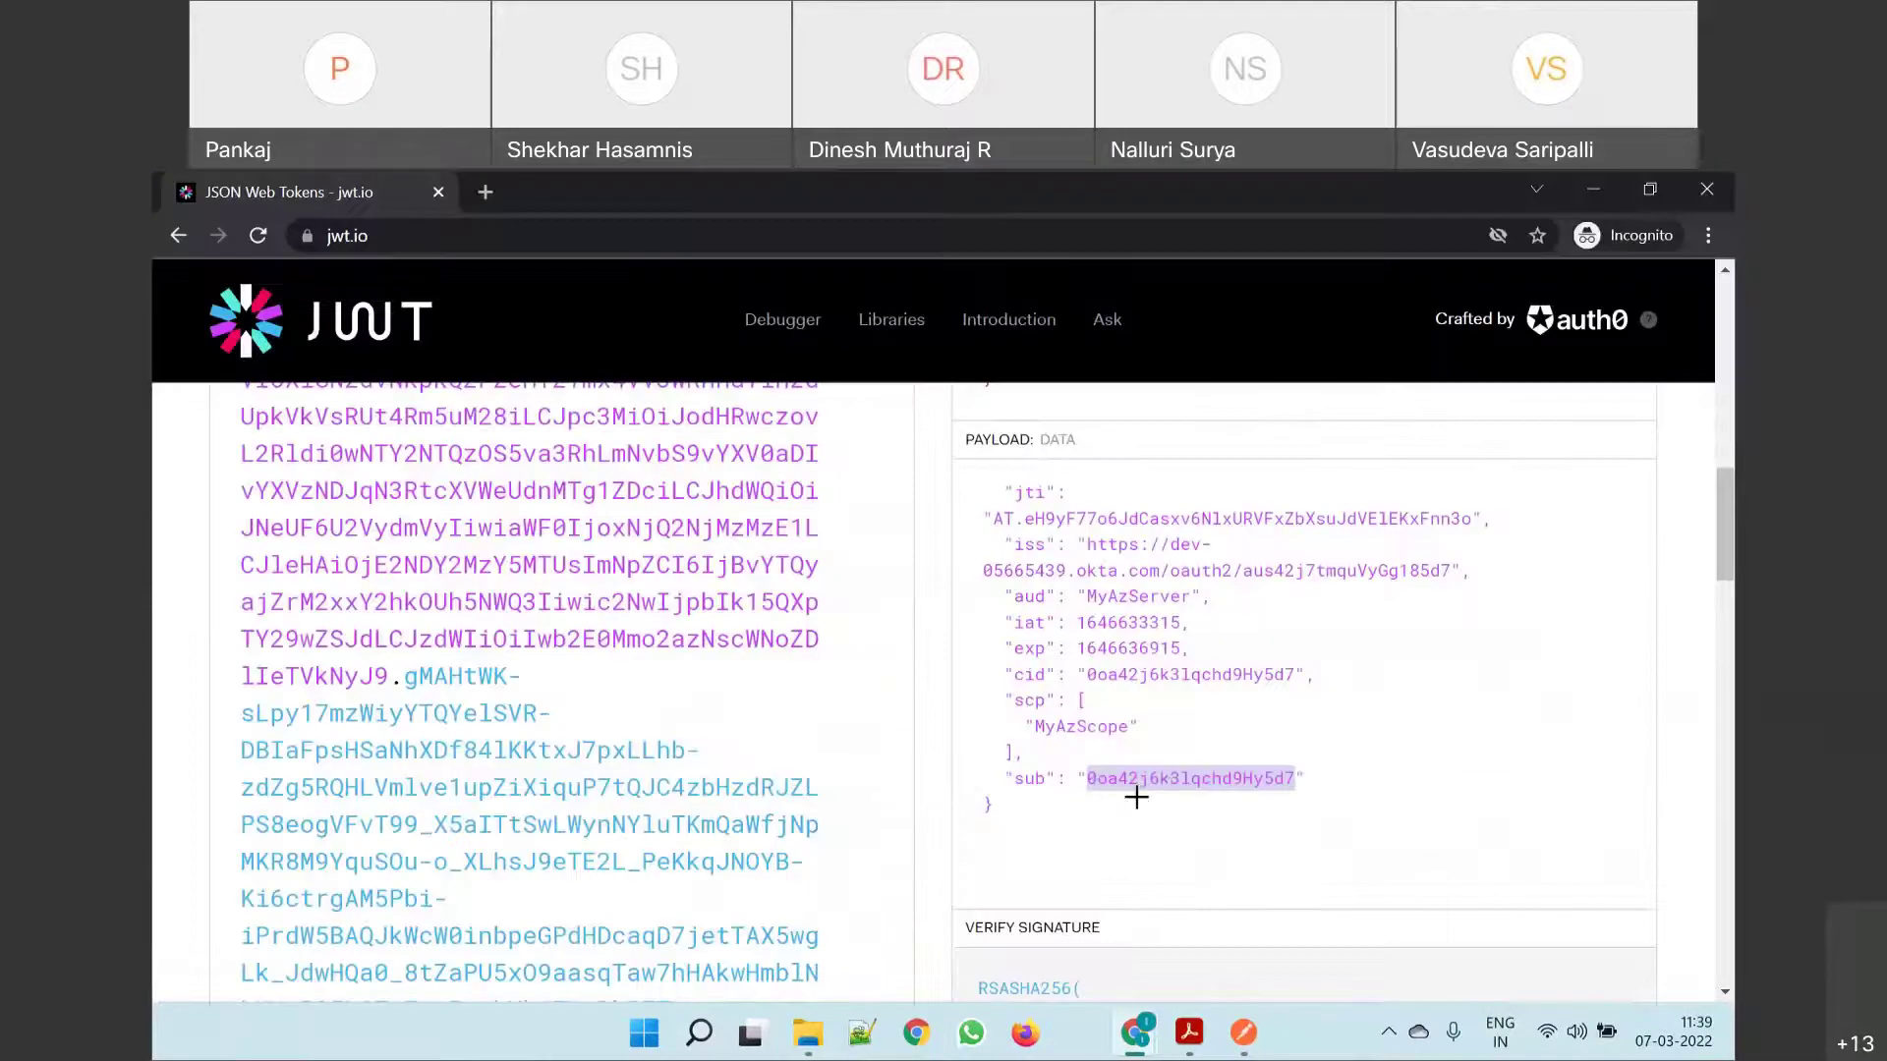
{"action": "key", "text": "alt+Tab"}
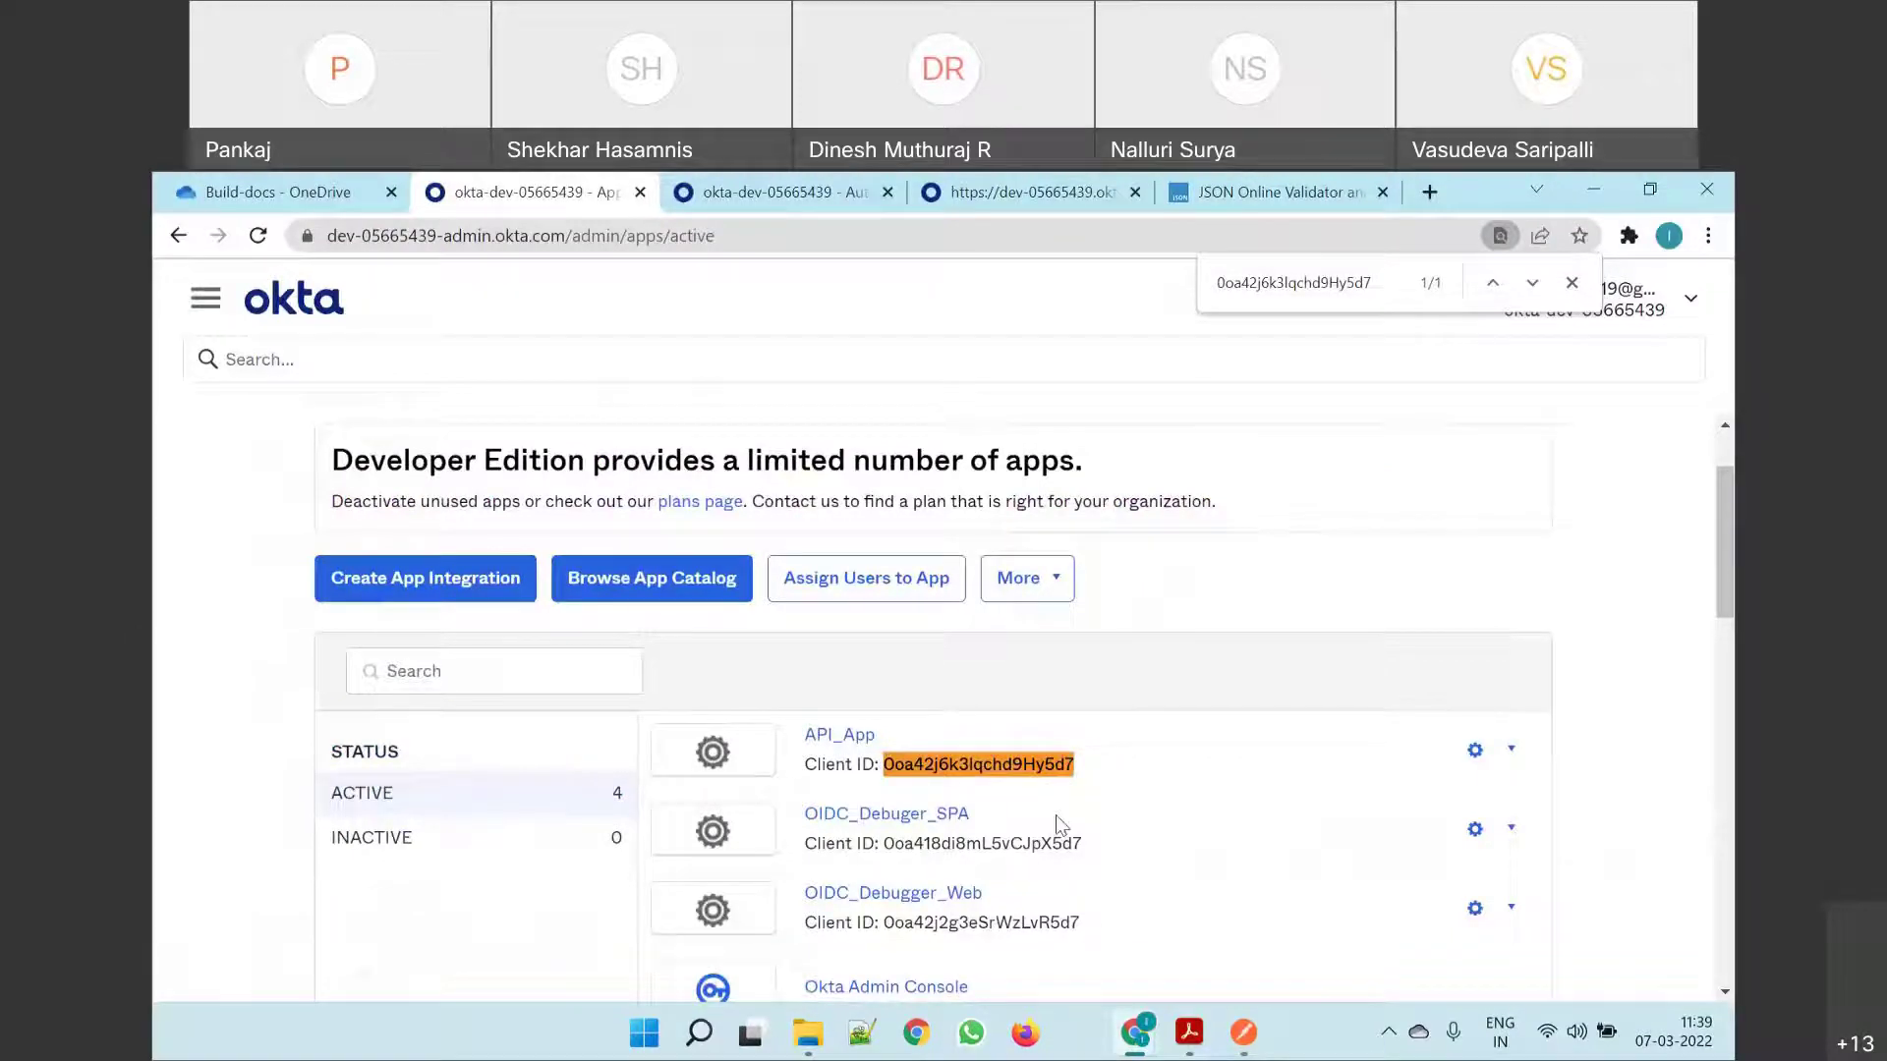
{"action": "key", "text": "alt+Tab"}
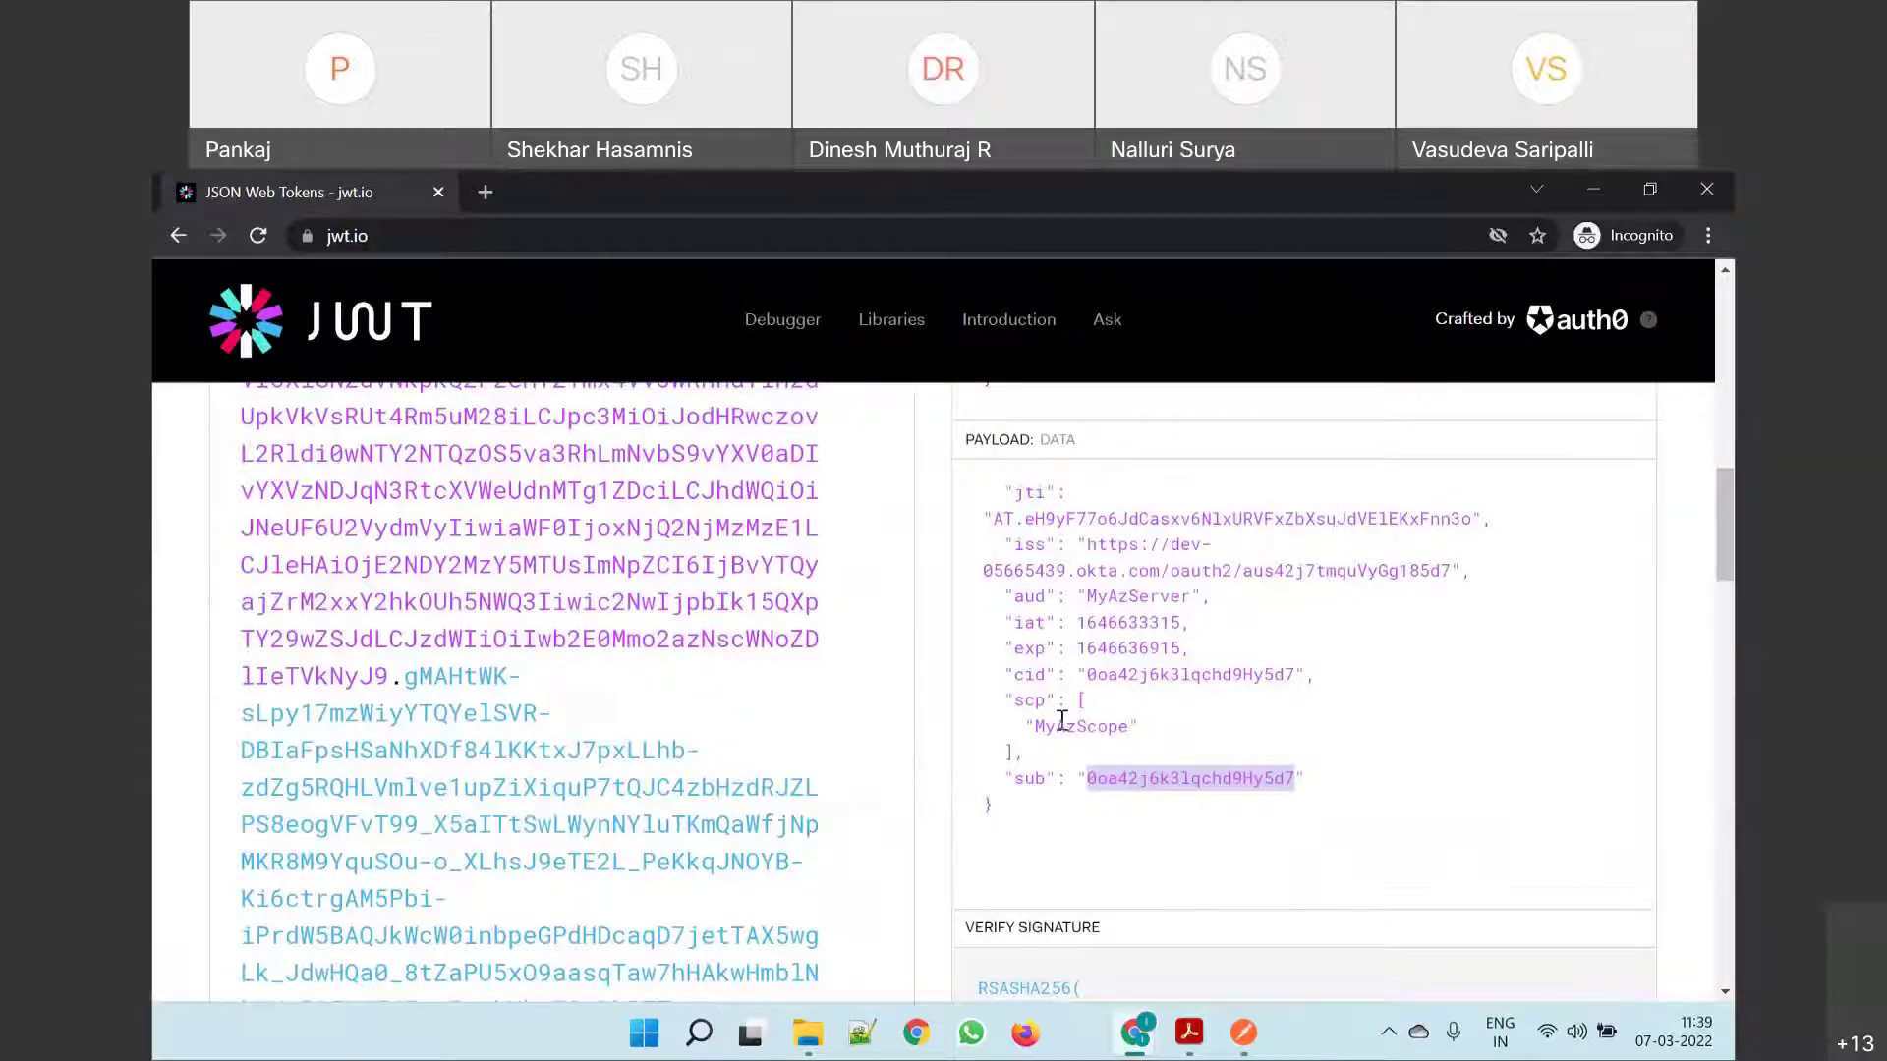
{"action": "scroll", "coordinate": [472, 775], "scroll_direction": "up", "scroll_amount": 3}
{"action": "scroll", "coordinate": [1192, 859], "scroll_direction": "down", "scroll_amount": 1}
{"action": "mouse_move", "coordinate": [1194, 868]}
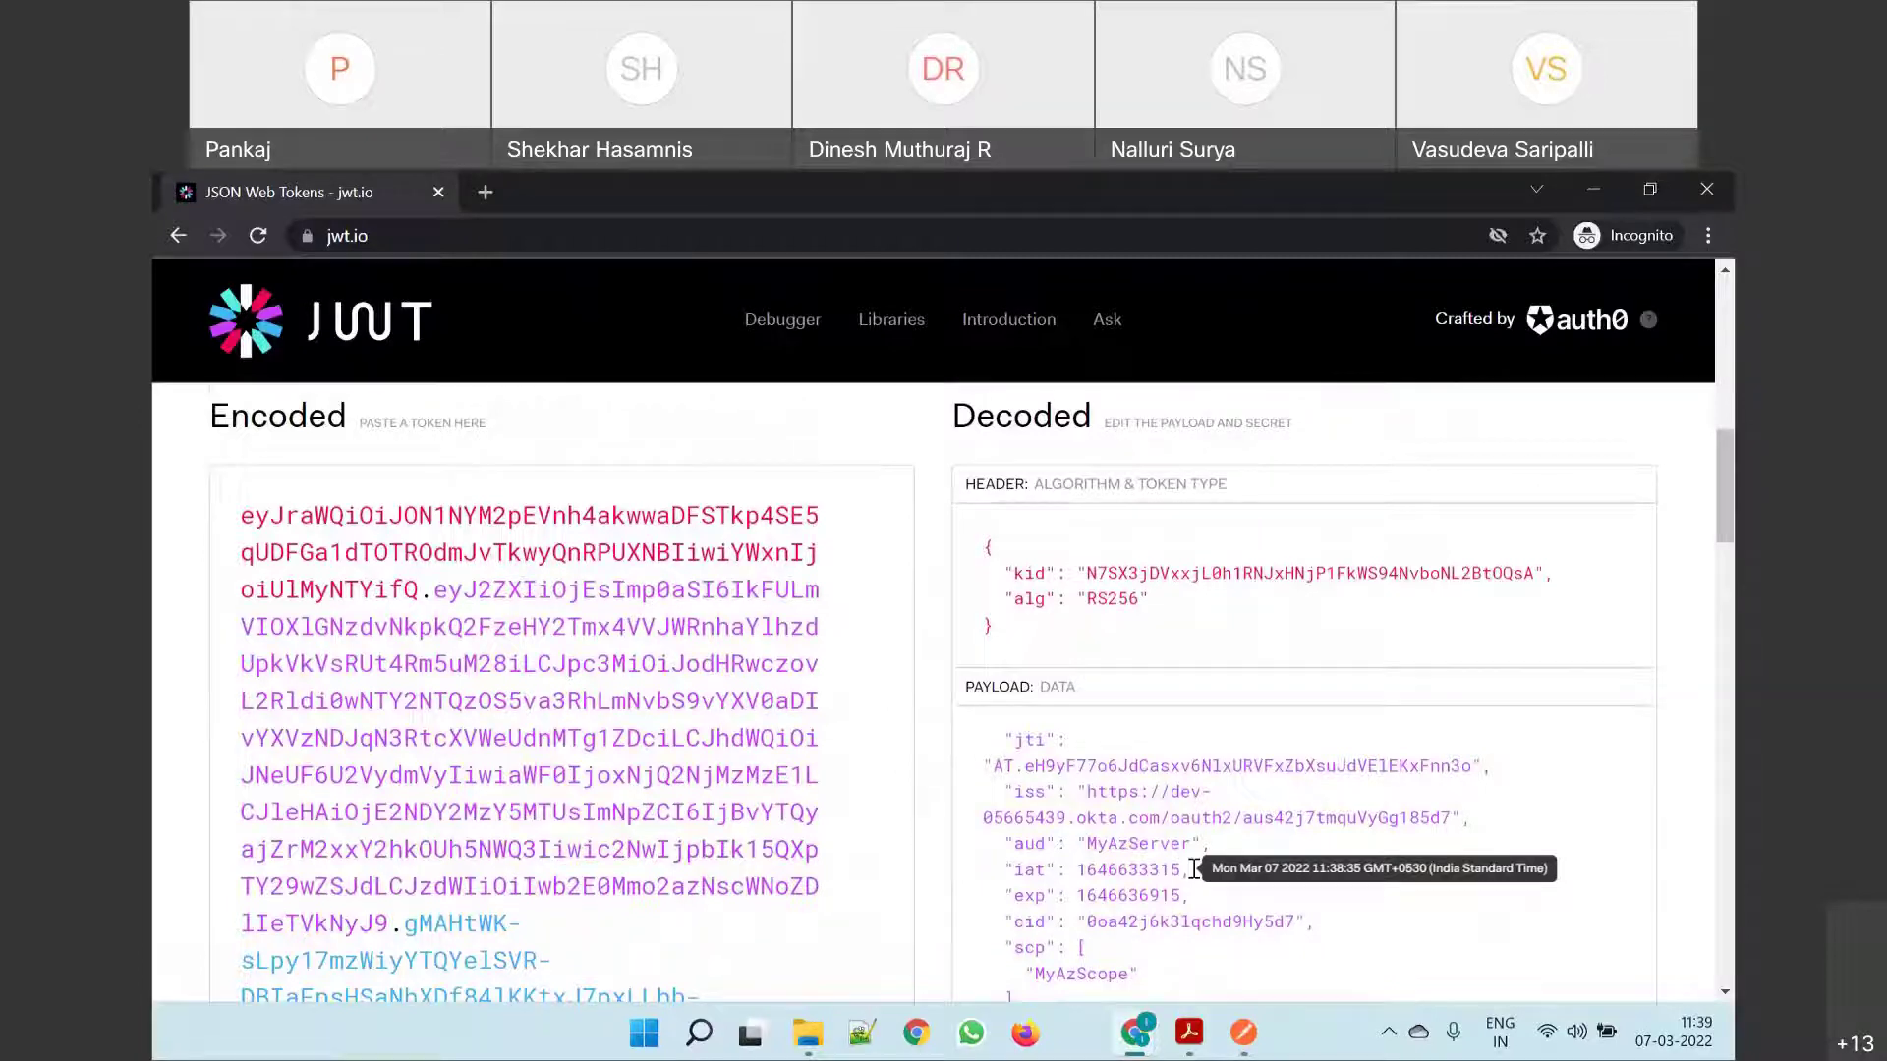
{"action": "scroll", "coordinate": [1194, 865], "scroll_direction": "down", "scroll_amount": 2}
{"action": "mouse_move", "coordinate": [1183, 779]}
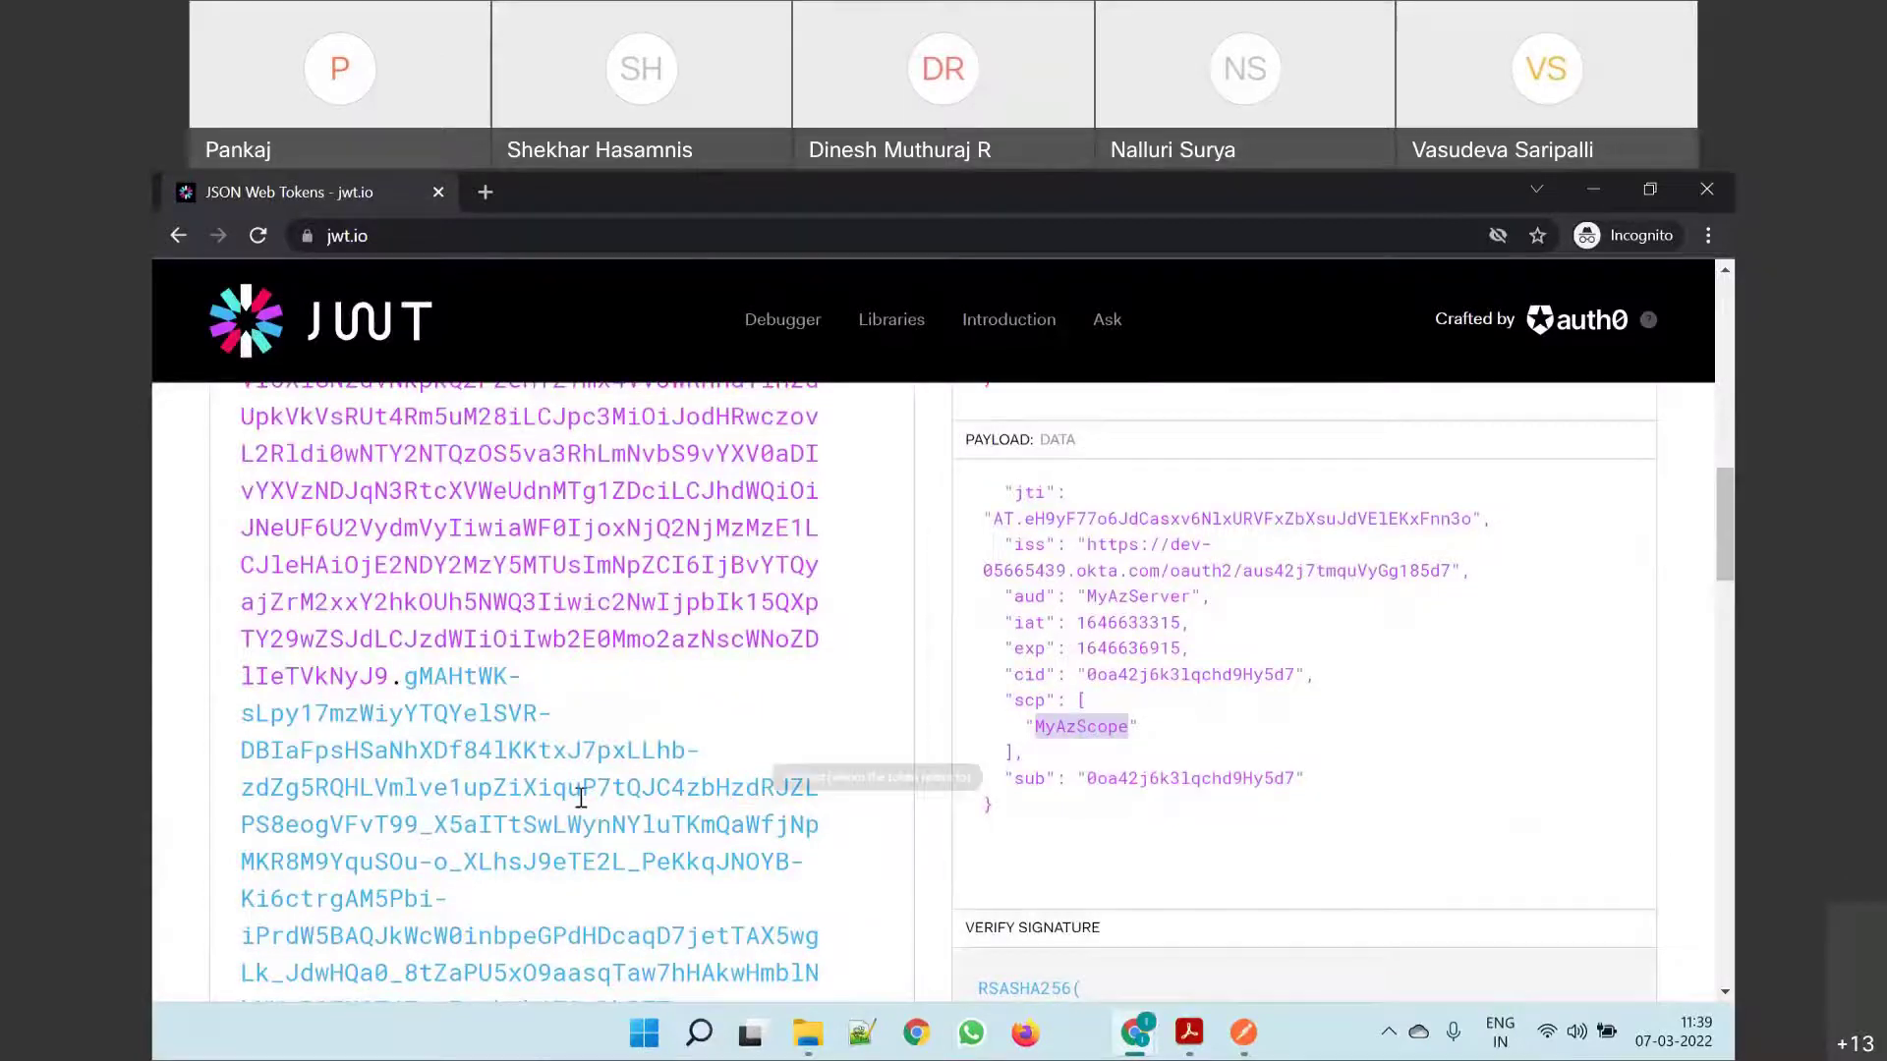
Highlight the decoded payload claims on jwt.io, including scope MyAzScope and the sub claim.
{"action": "scroll", "coordinate": [570, 836], "scroll_direction": "up", "scroll_amount": 2}
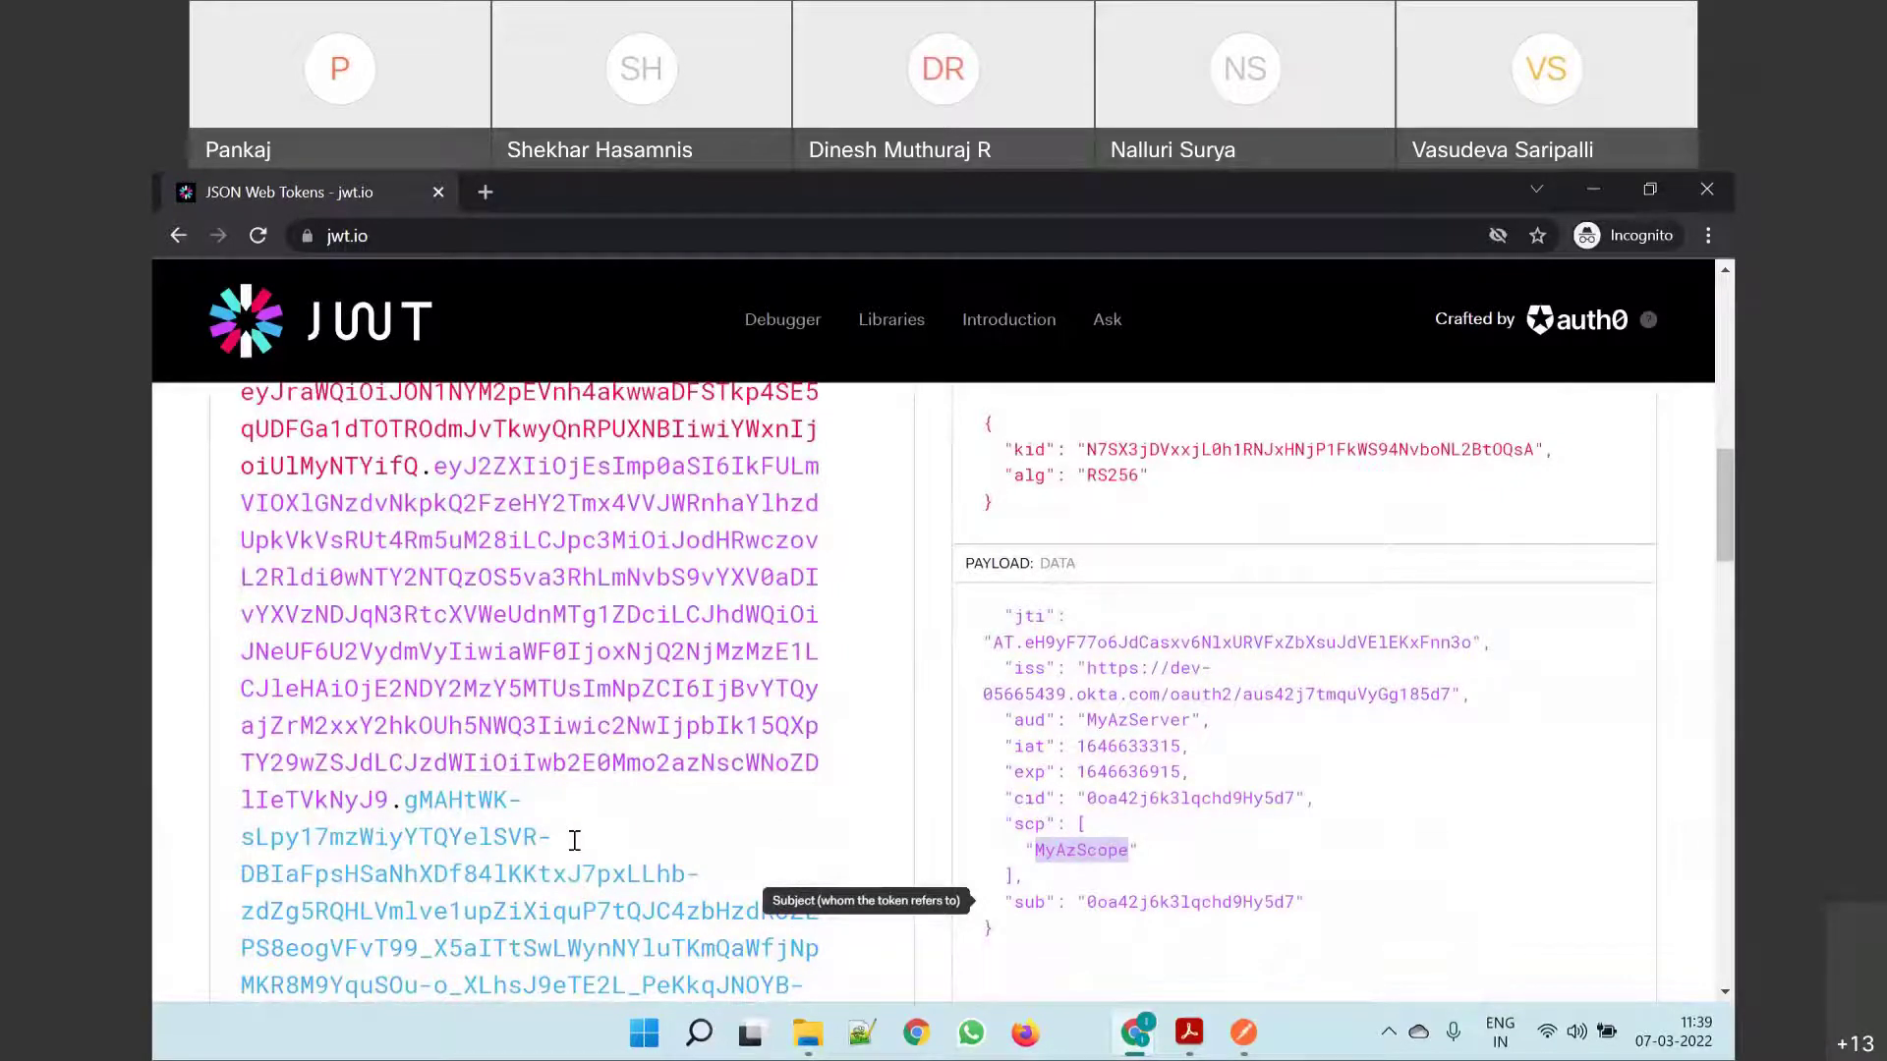
{"action": "left_click_drag", "start_coordinate": [1307, 904], "coordinate": [1000, 668]}
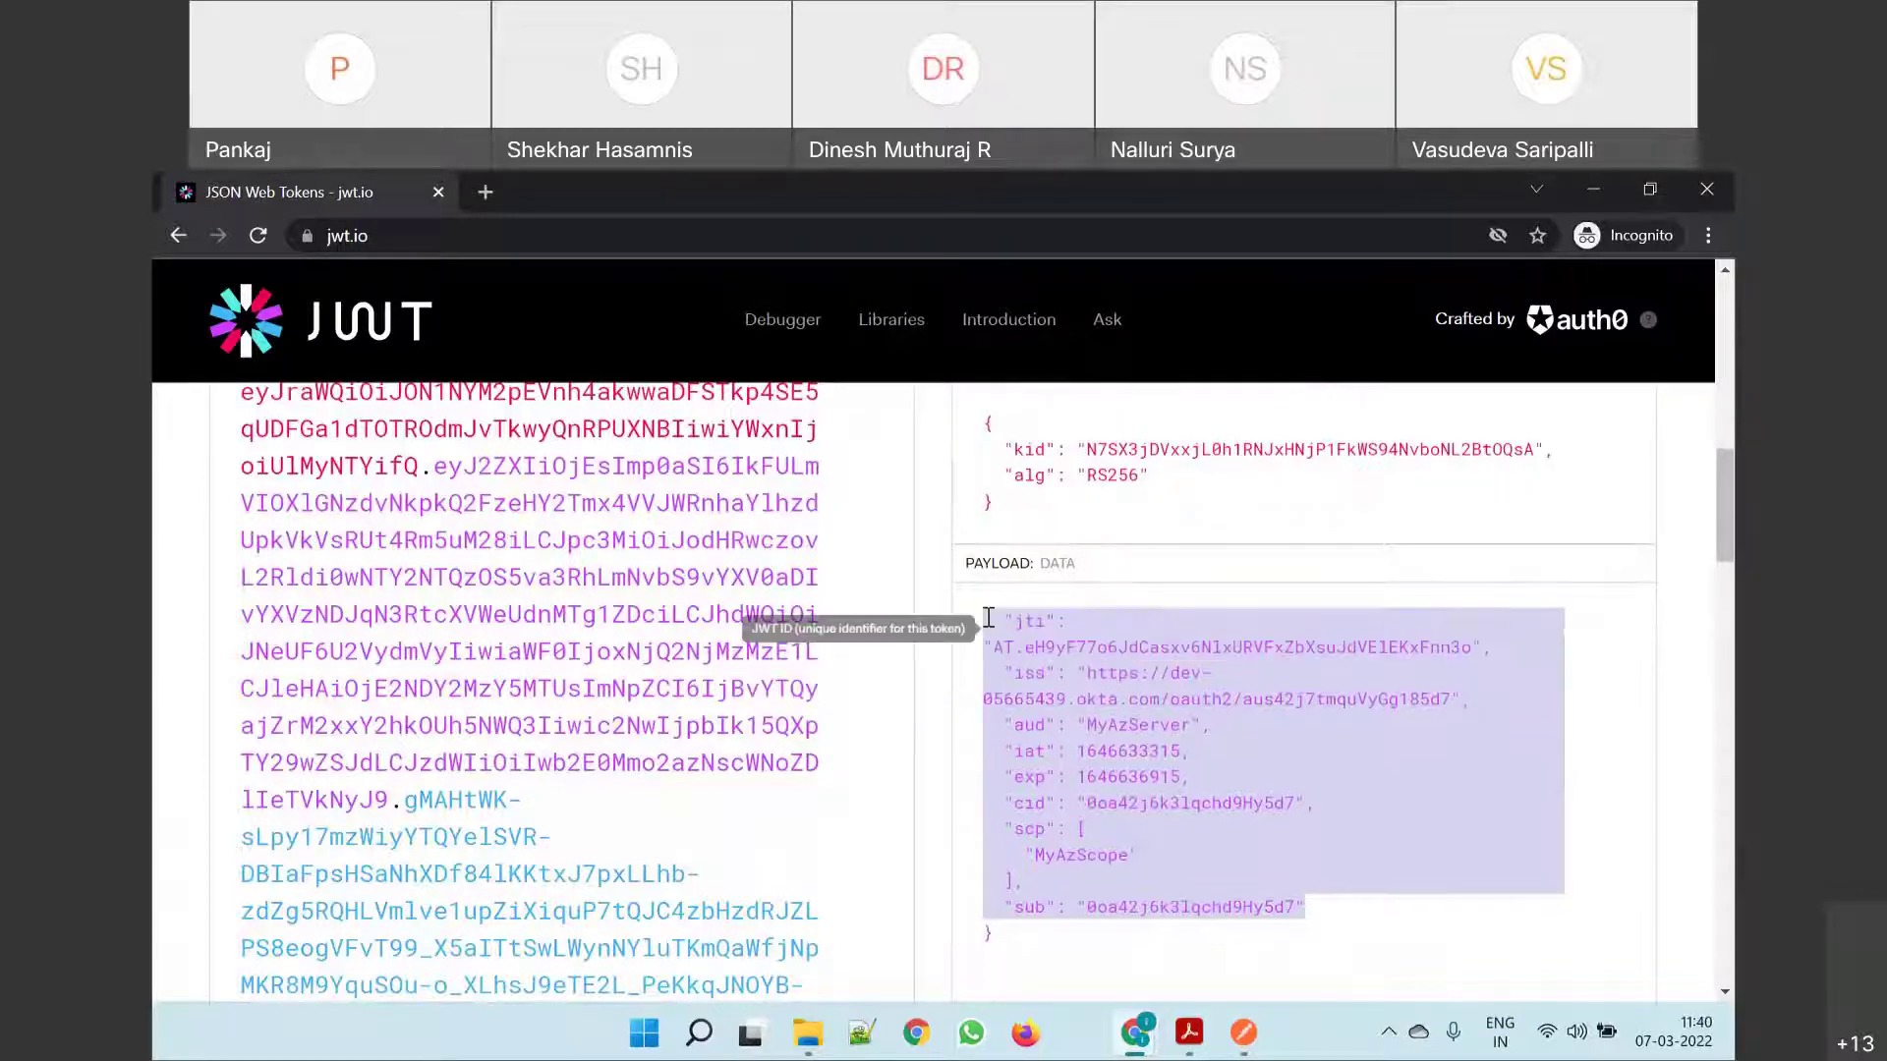
{"action": "left_click", "coordinate": [997, 721]}
{"action": "double_click", "coordinate": [1060, 854]}
{"action": "left_click_drag", "start_coordinate": [1014, 905], "coordinate": [983, 616]}
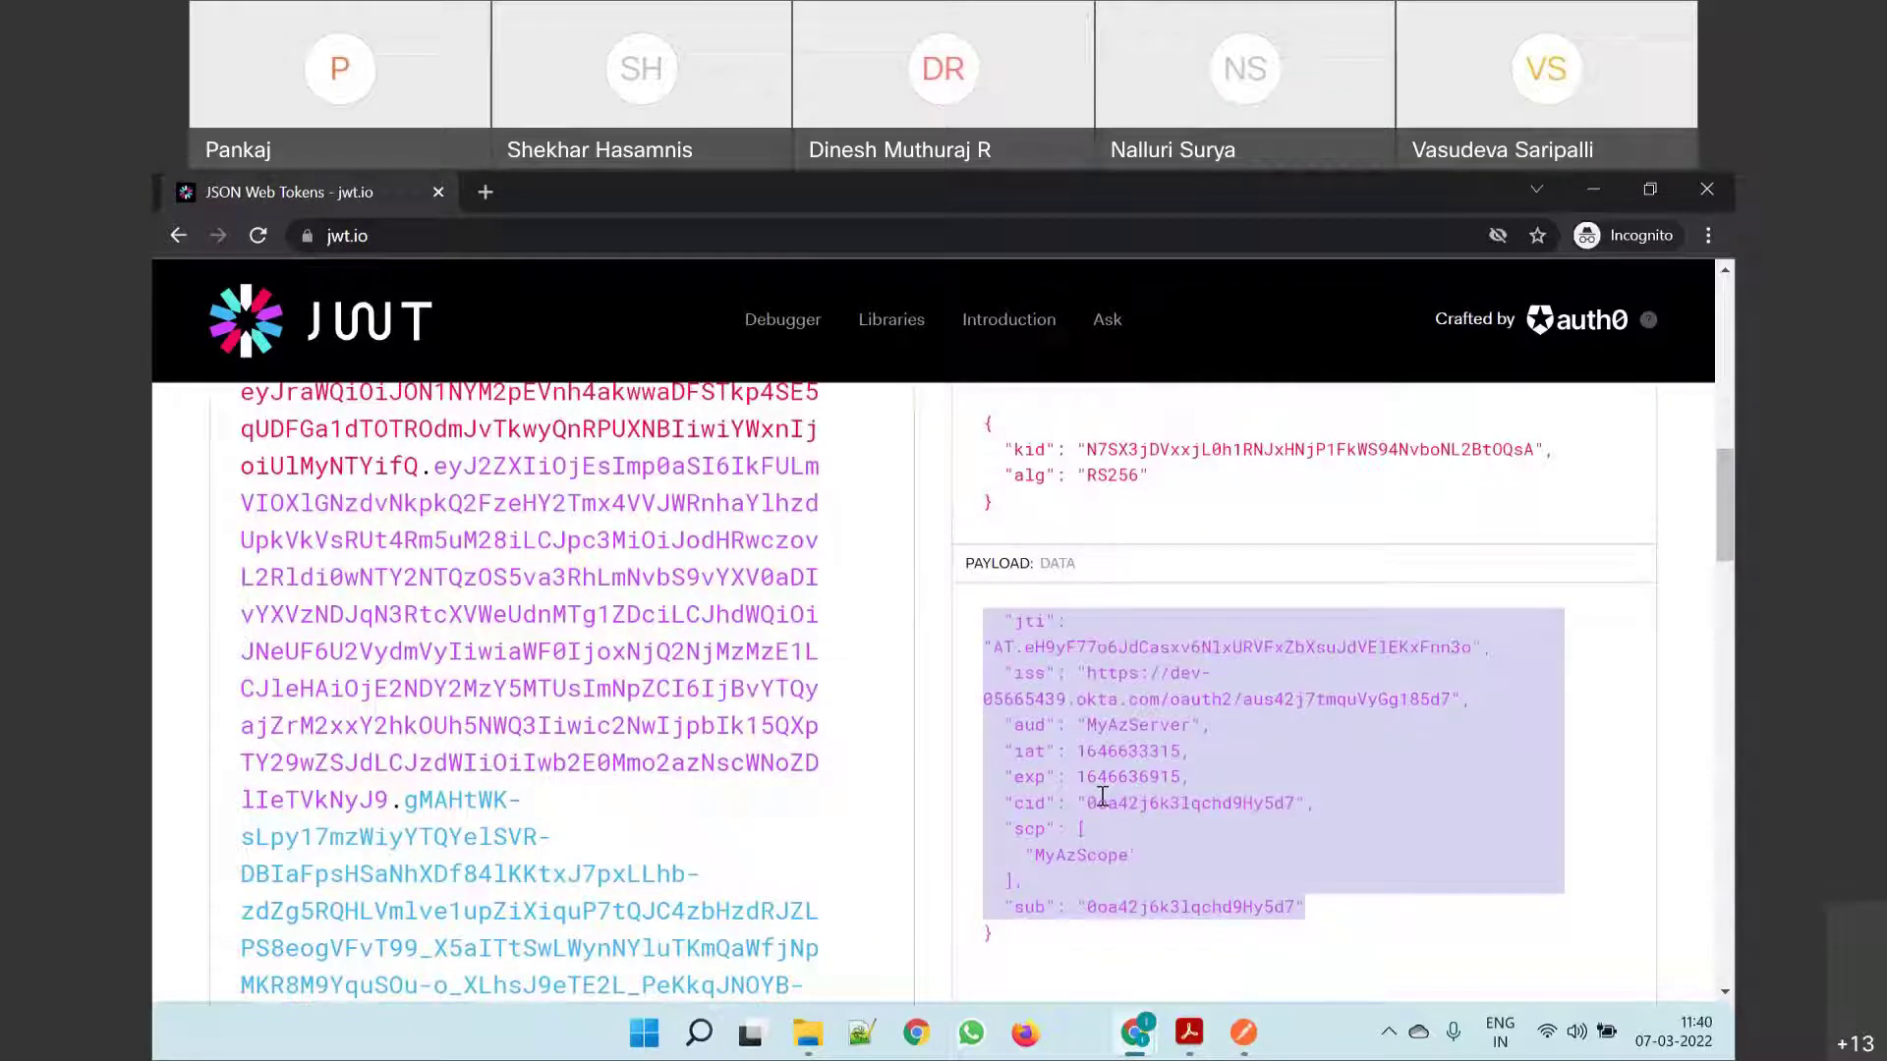
{"action": "mouse_move", "coordinate": [1100, 796]}
Scroll to Verify Signature and back, clear the selection, and return to the Okta apps list.
{"action": "scroll", "coordinate": [1100, 795], "scroll_direction": "down", "scroll_amount": 5}
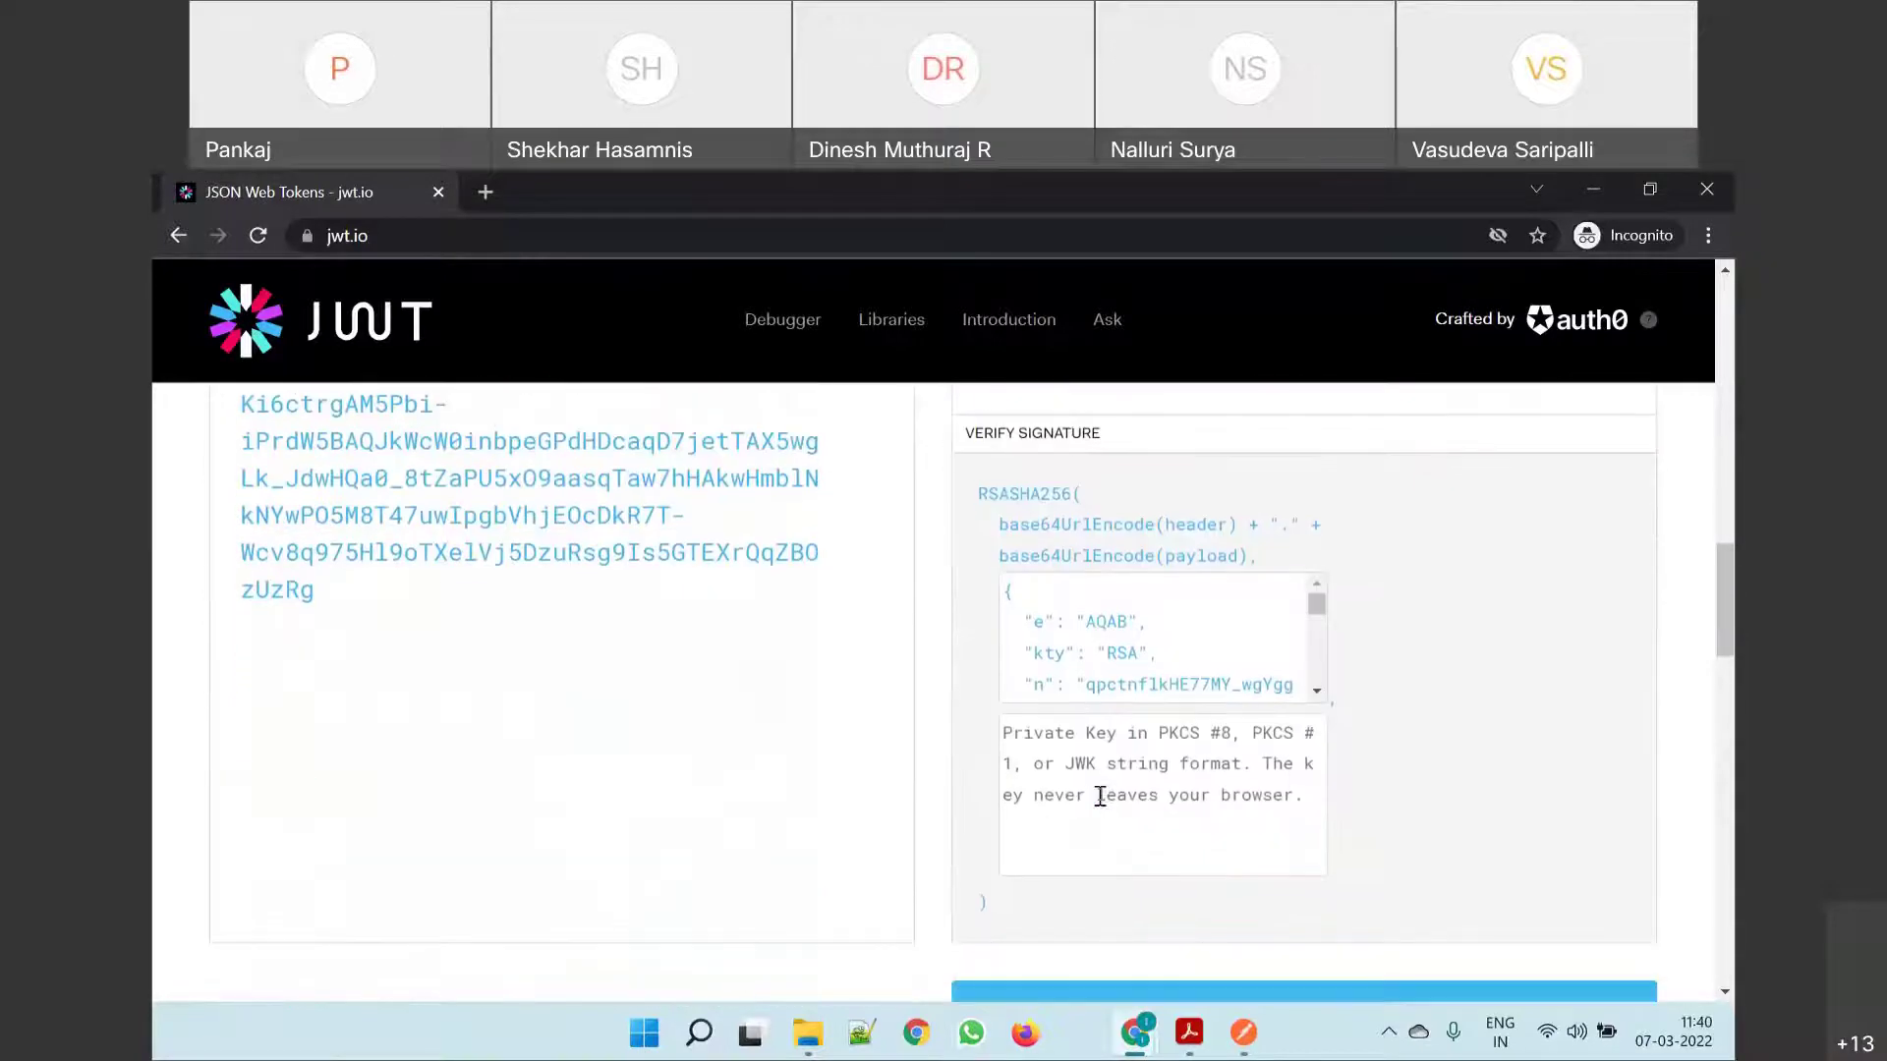
{"action": "scroll", "coordinate": [590, 879], "scroll_direction": "down", "scroll_amount": 3}
{"action": "scroll", "coordinate": [528, 860], "scroll_direction": "up", "scroll_amount": 15}
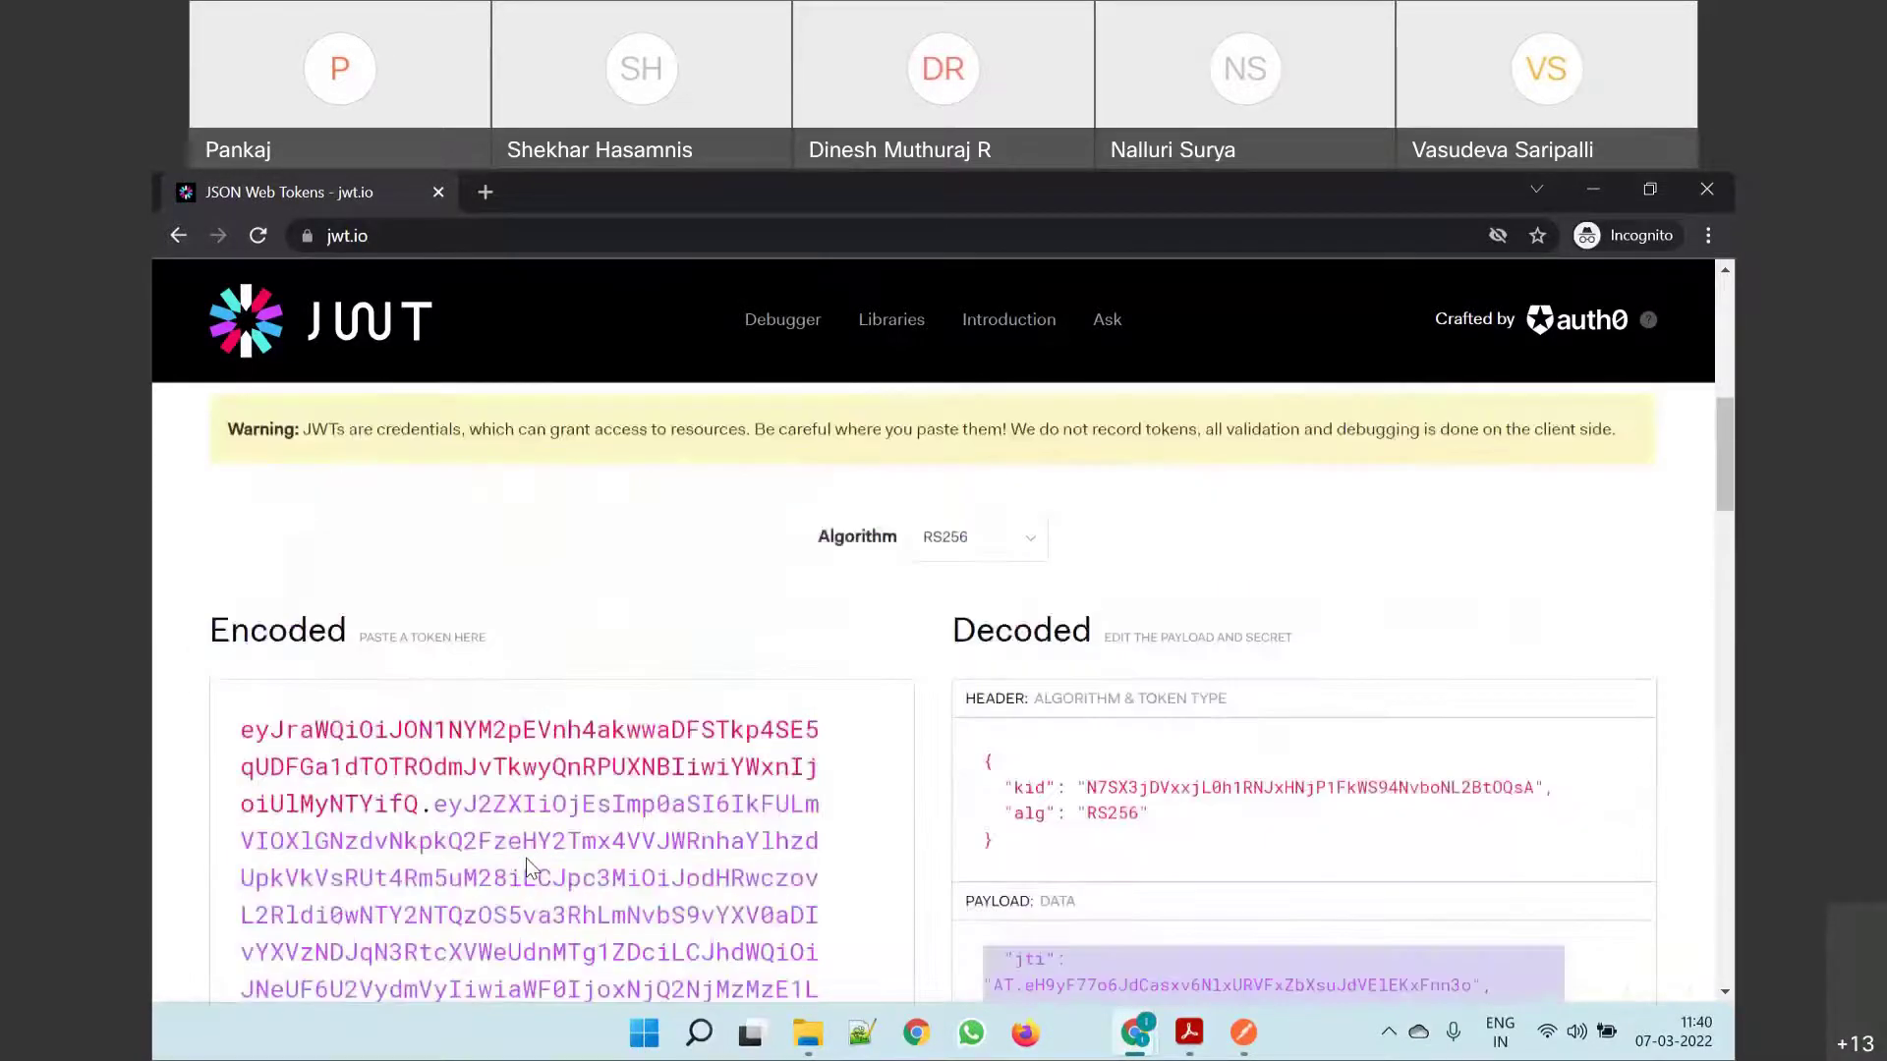
{"action": "scroll", "coordinate": [528, 860], "scroll_direction": "down", "scroll_amount": 10}
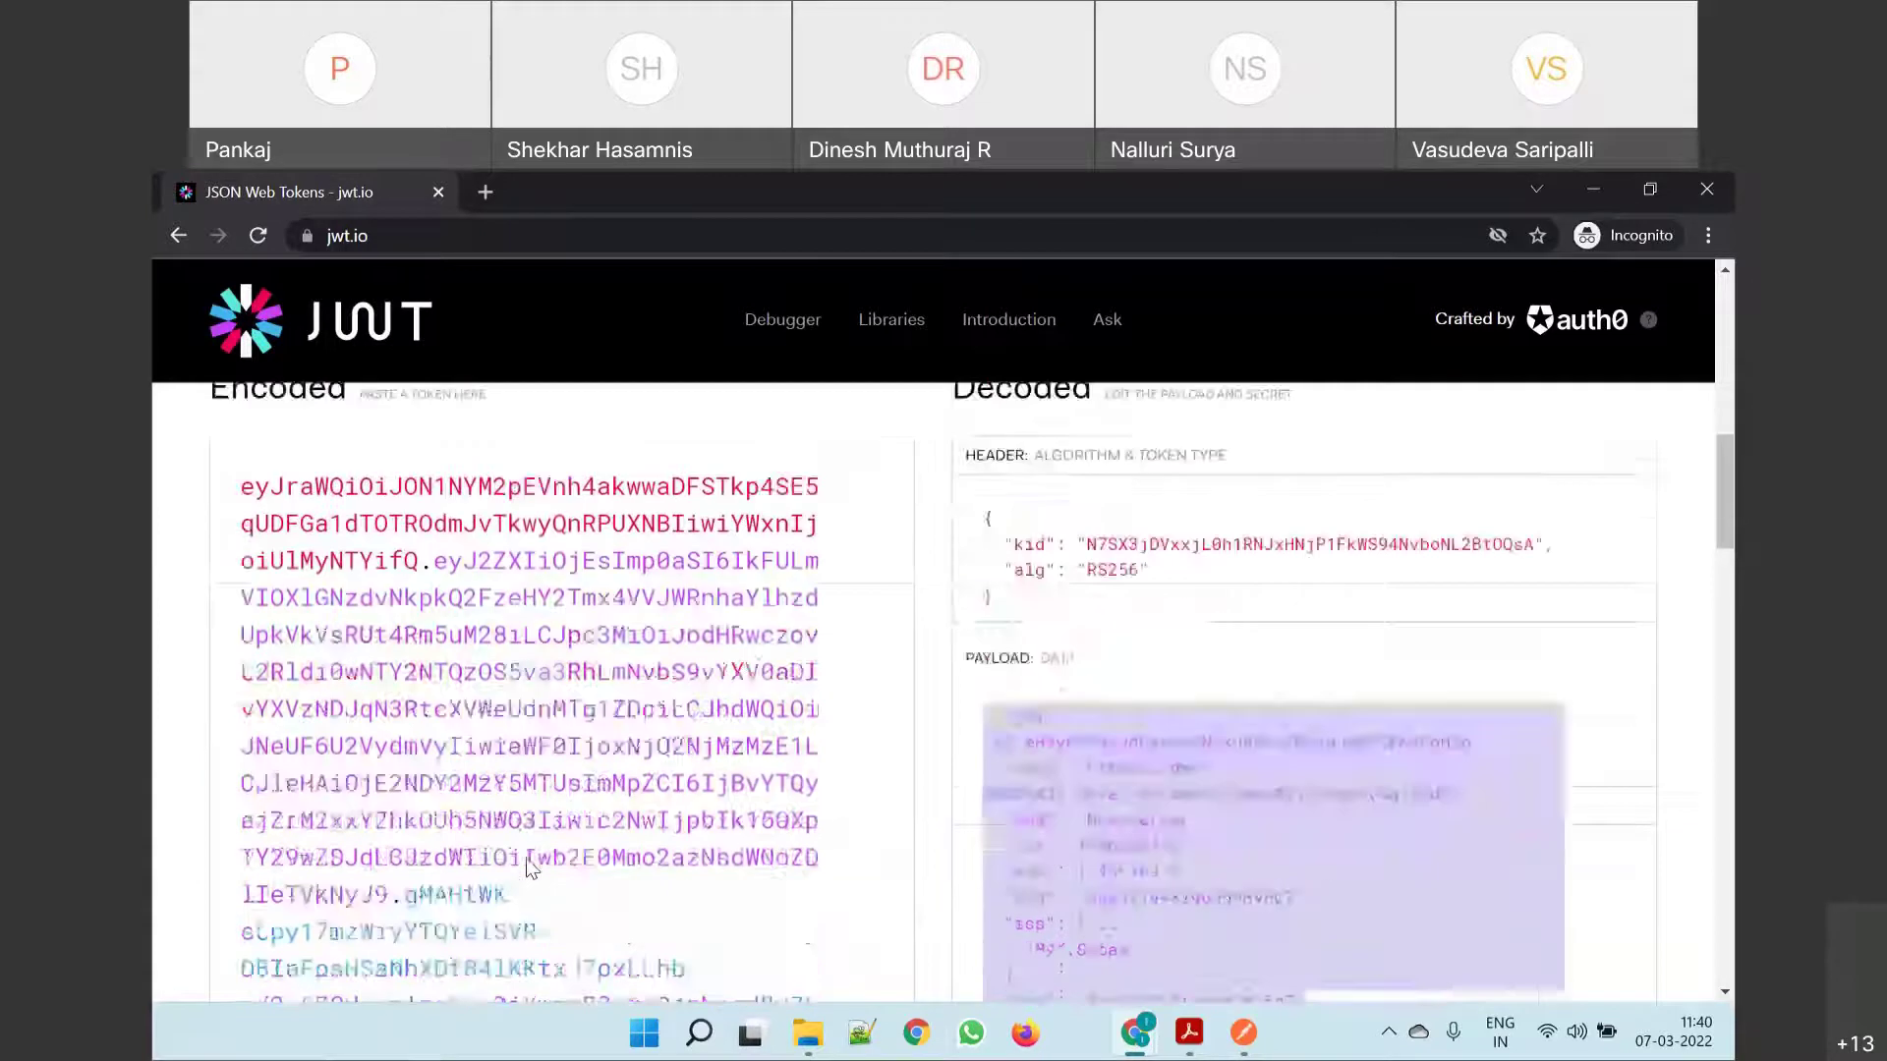
{"action": "left_click", "coordinate": [1080, 705]}
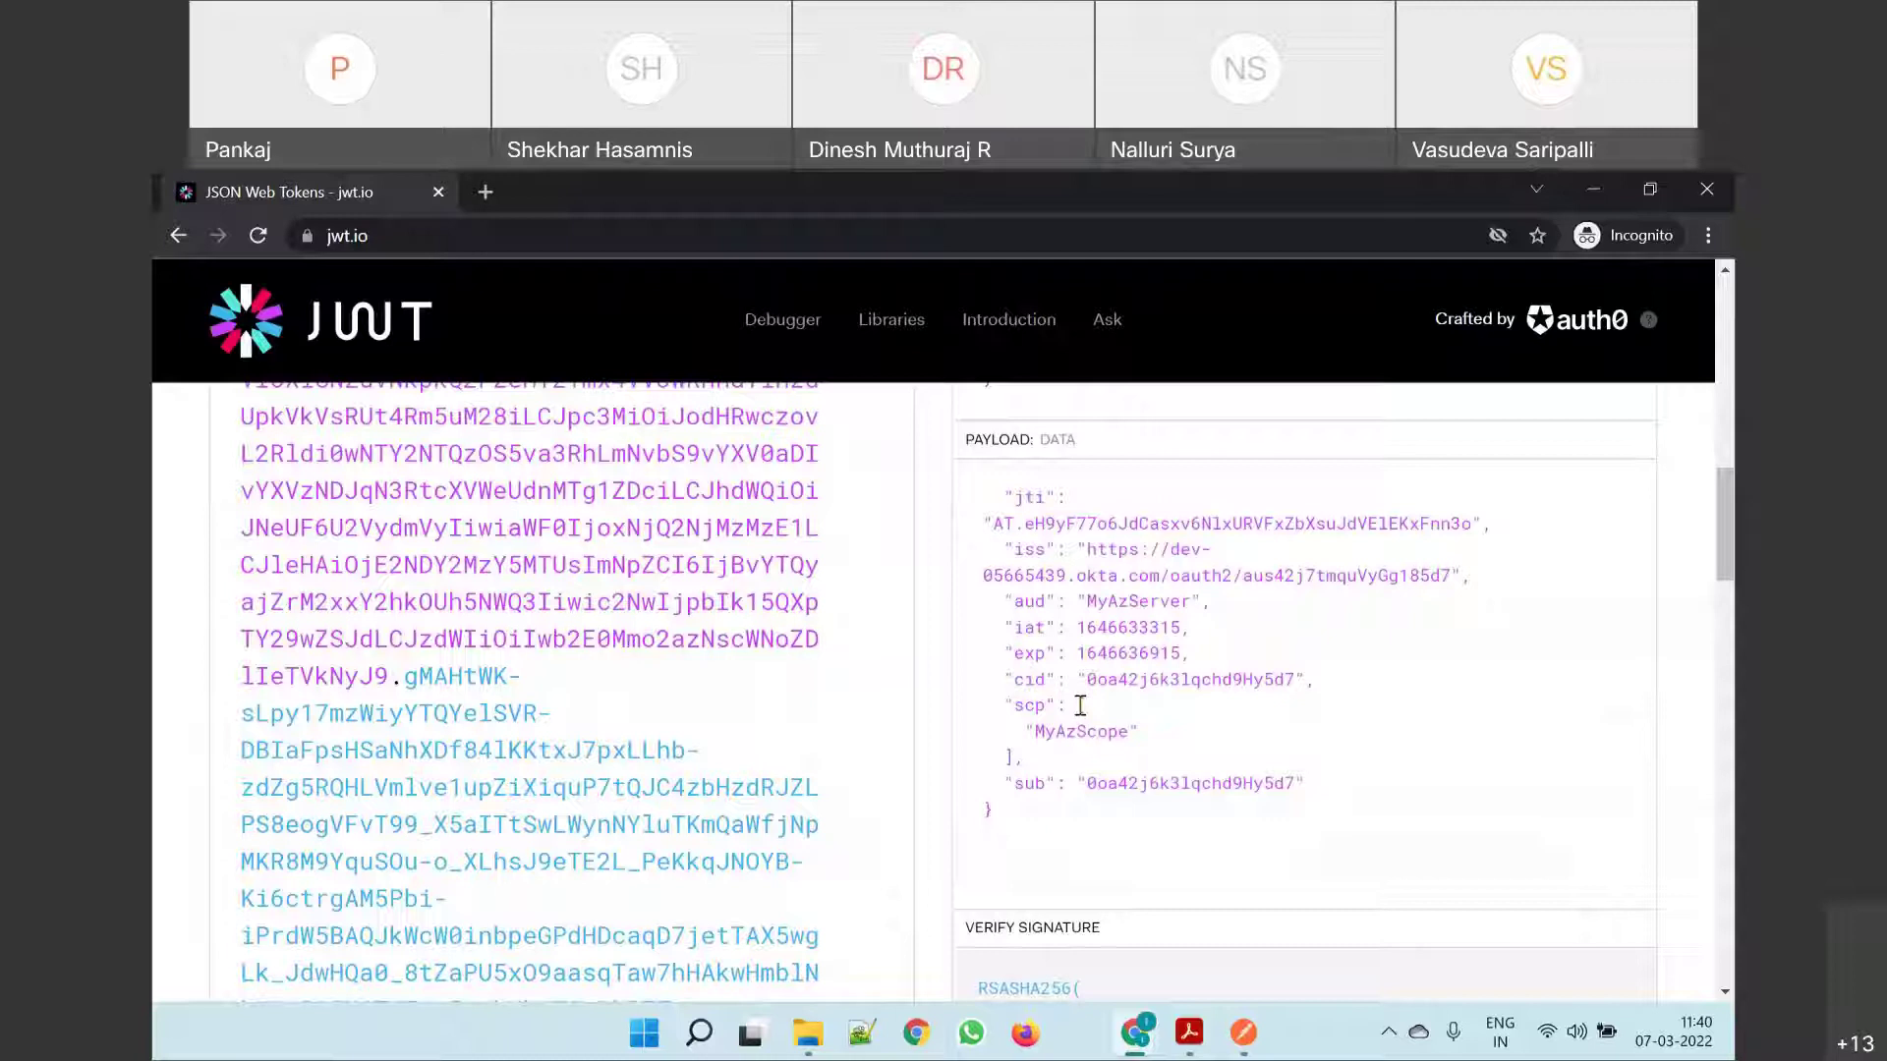
{"action": "key", "text": "alt+Tab"}
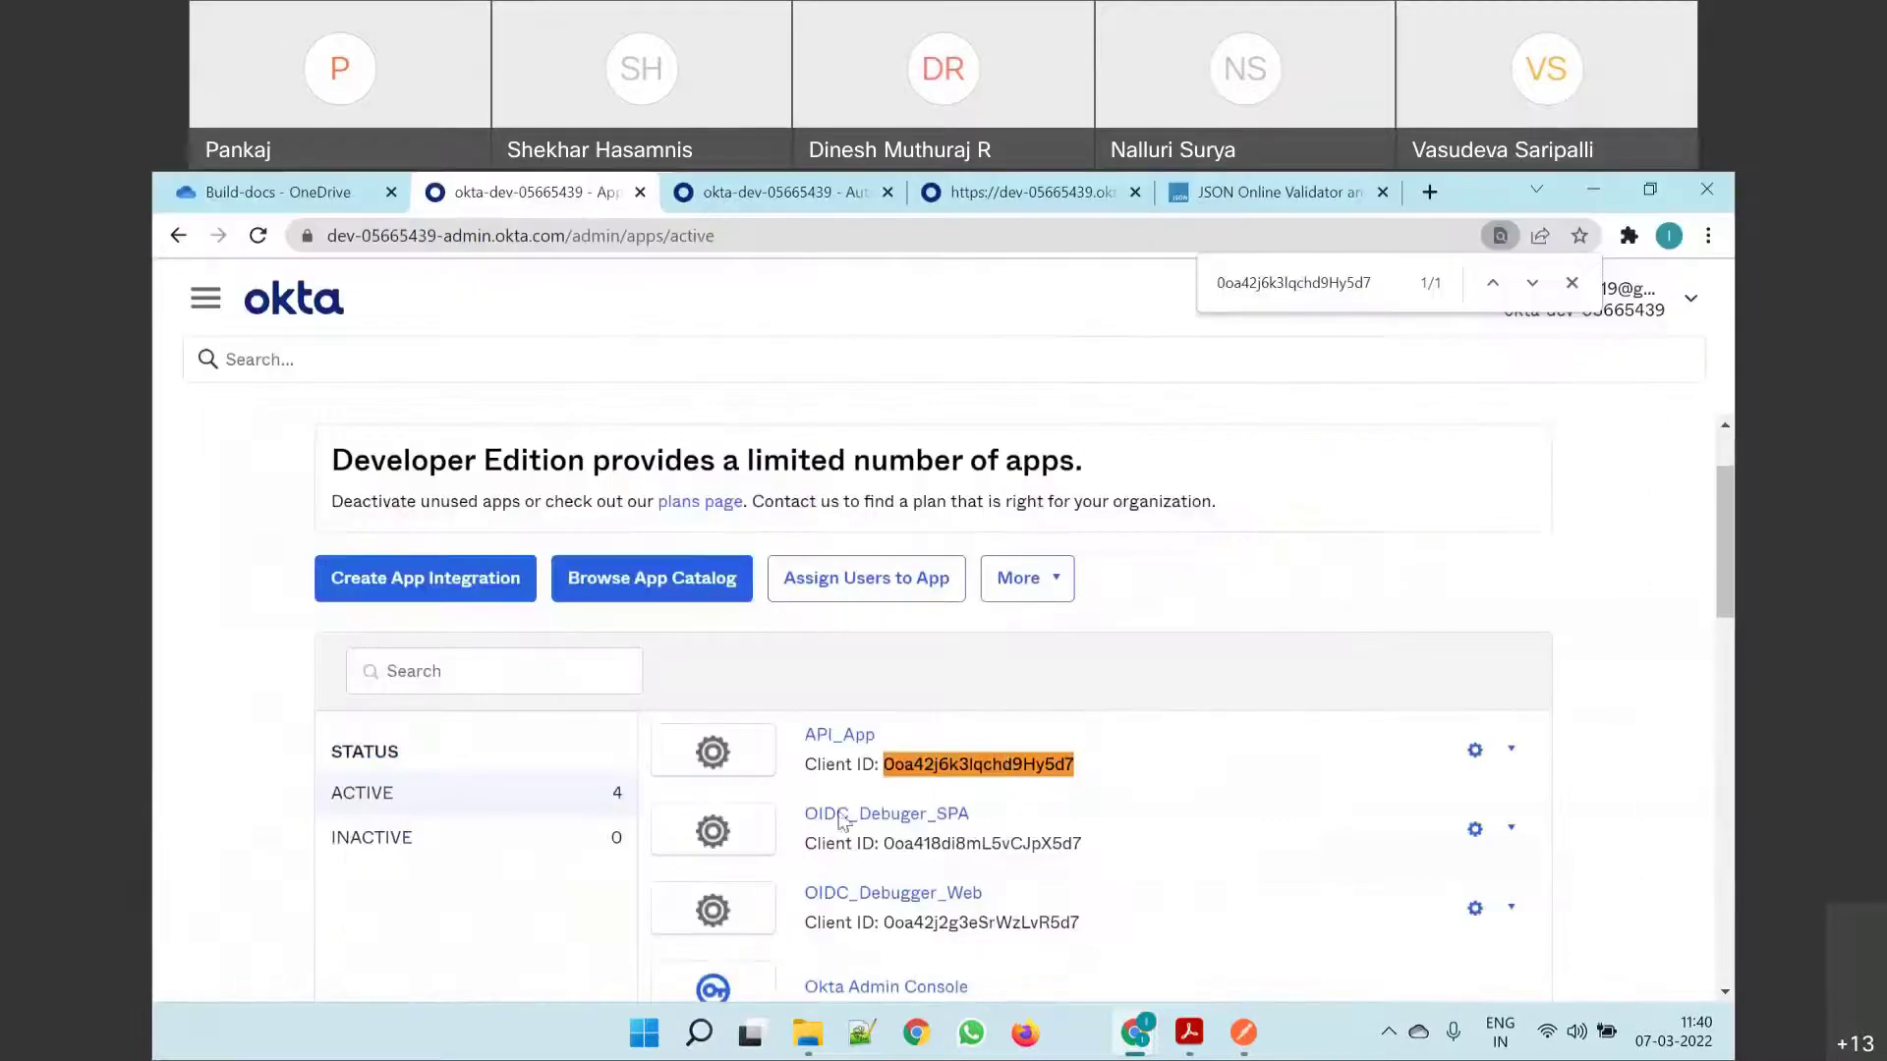
Select the access token in Postman's Get ID Token with Code response.
{"action": "key", "text": "alt+Tab"}
{"action": "left_click", "coordinate": [471, 629]}
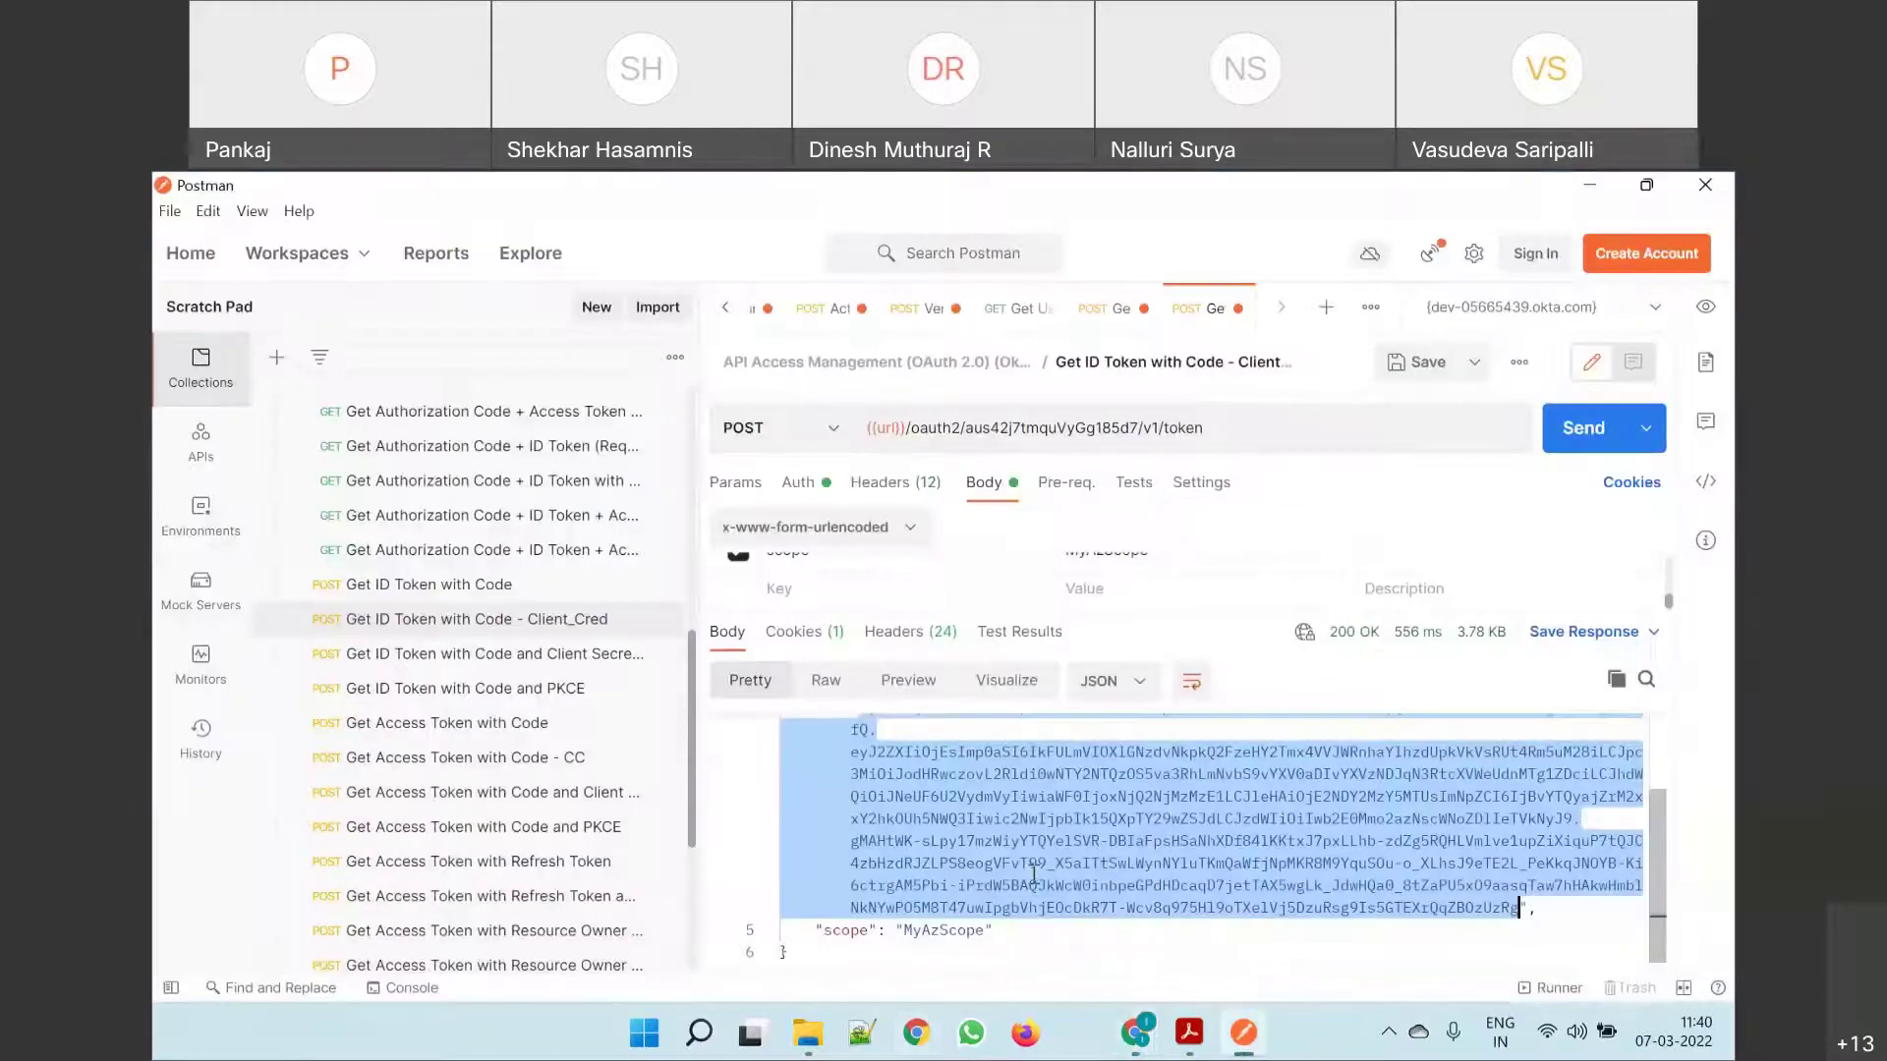
{"action": "left_click", "coordinate": [457, 584]}
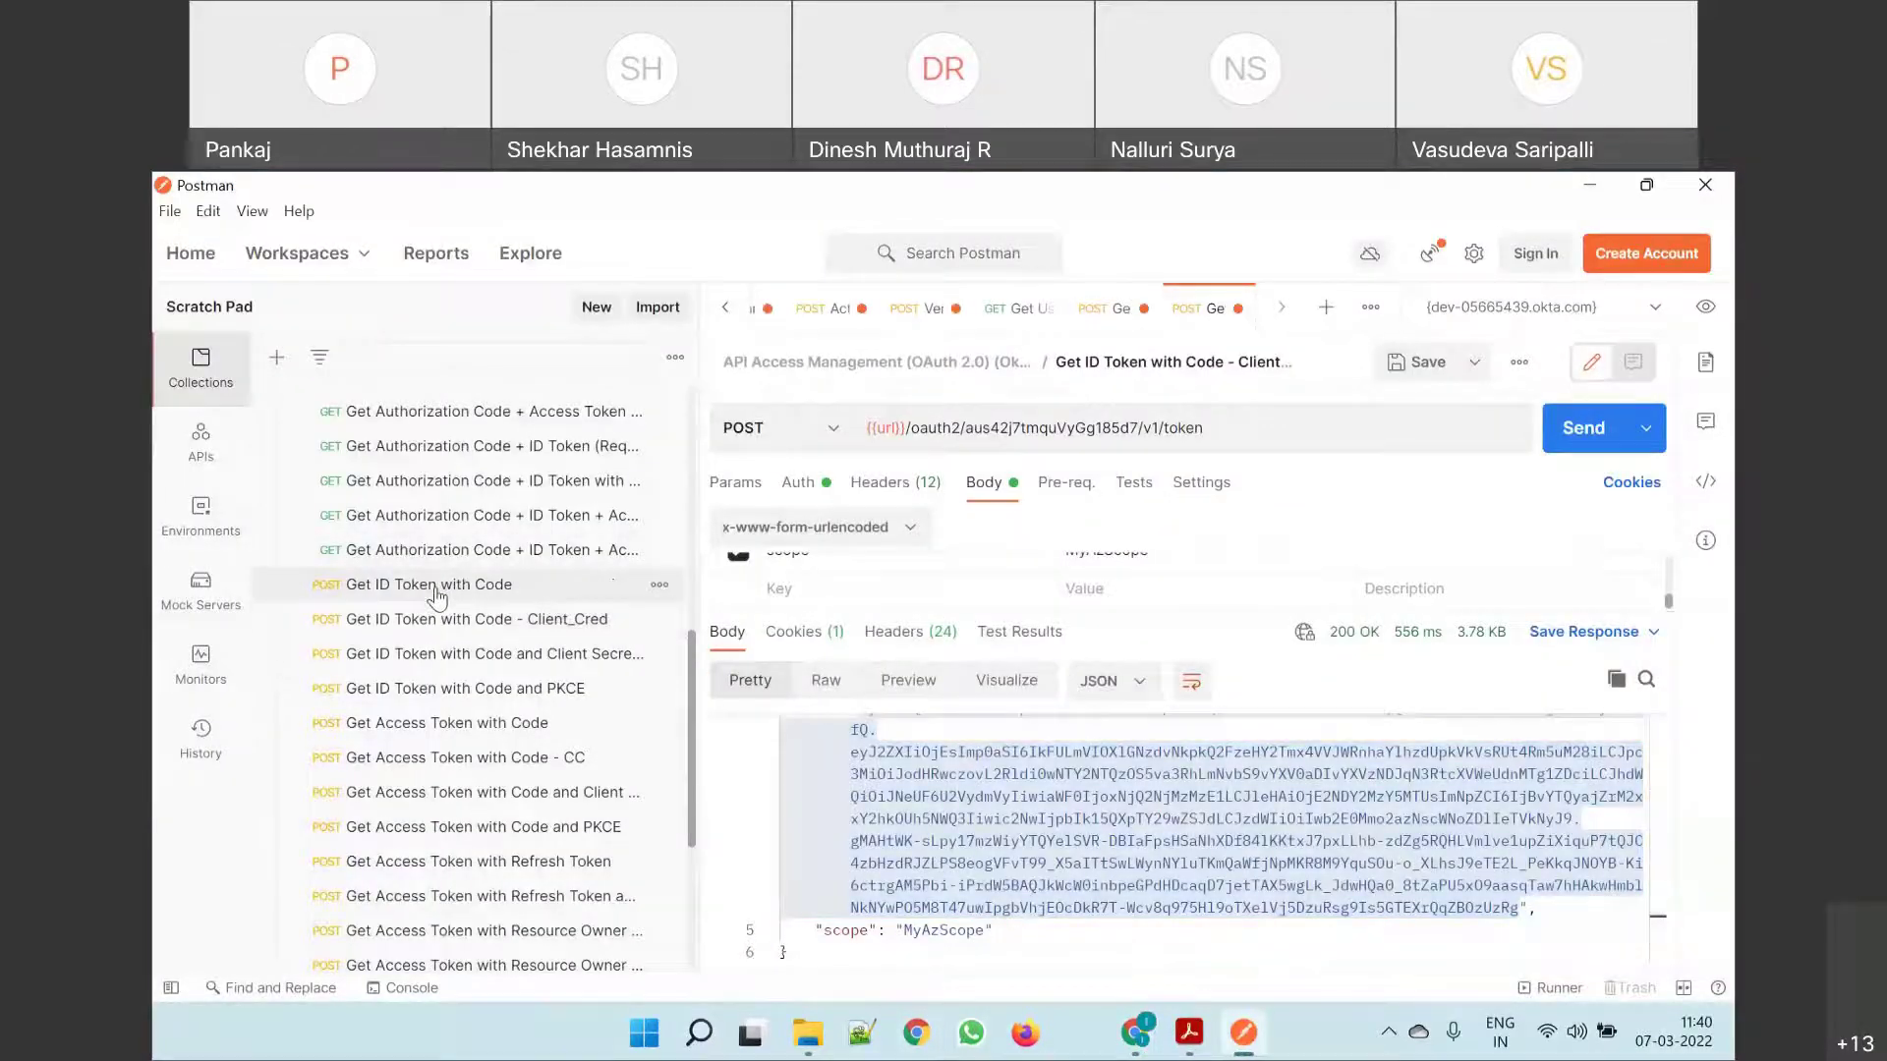
{"action": "scroll", "coordinate": [1130, 826], "scroll_direction": "up", "scroll_amount": 3}
{"action": "double_click", "coordinate": [1091, 831]}
Open a new Chrome Incognito window and load the OpenID Connect debugger site via a Google search.
{"action": "left_click", "coordinate": [1136, 1032]}
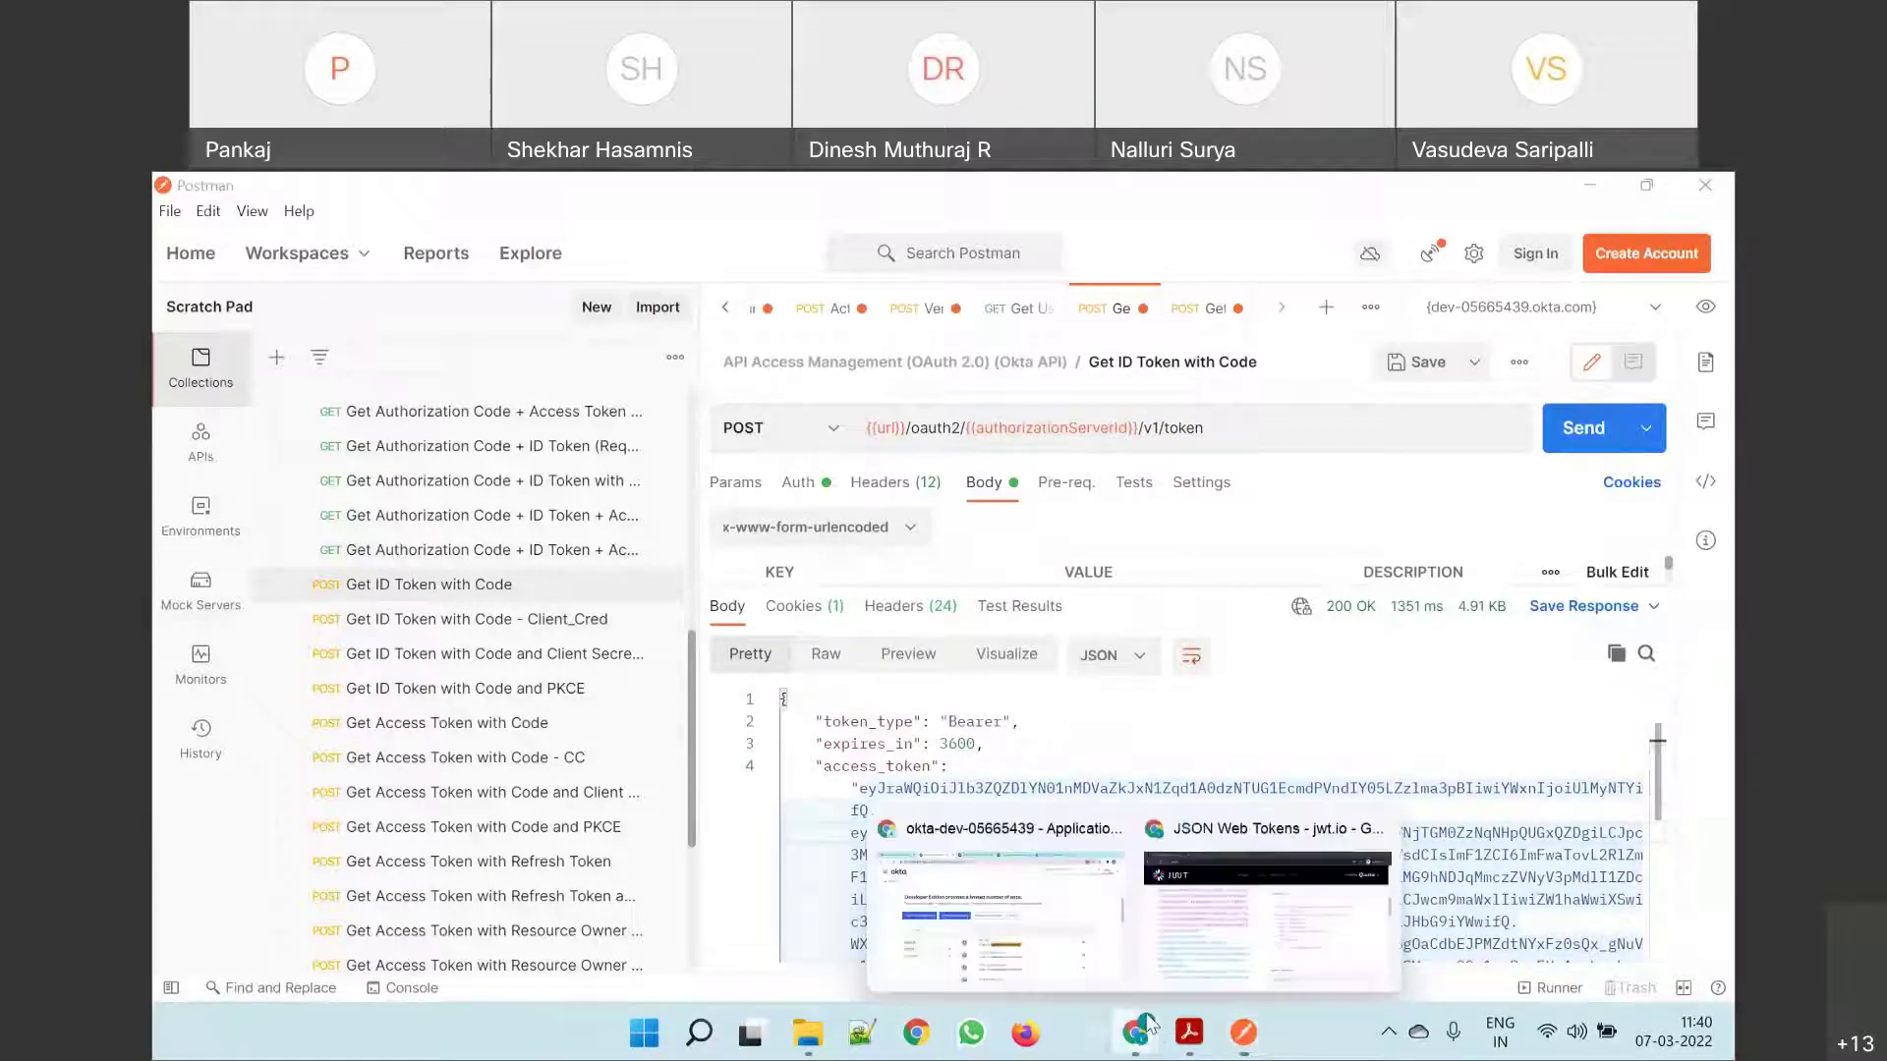
{"action": "left_click", "coordinate": [1244, 833]}
{"action": "left_click", "coordinate": [1709, 235]}
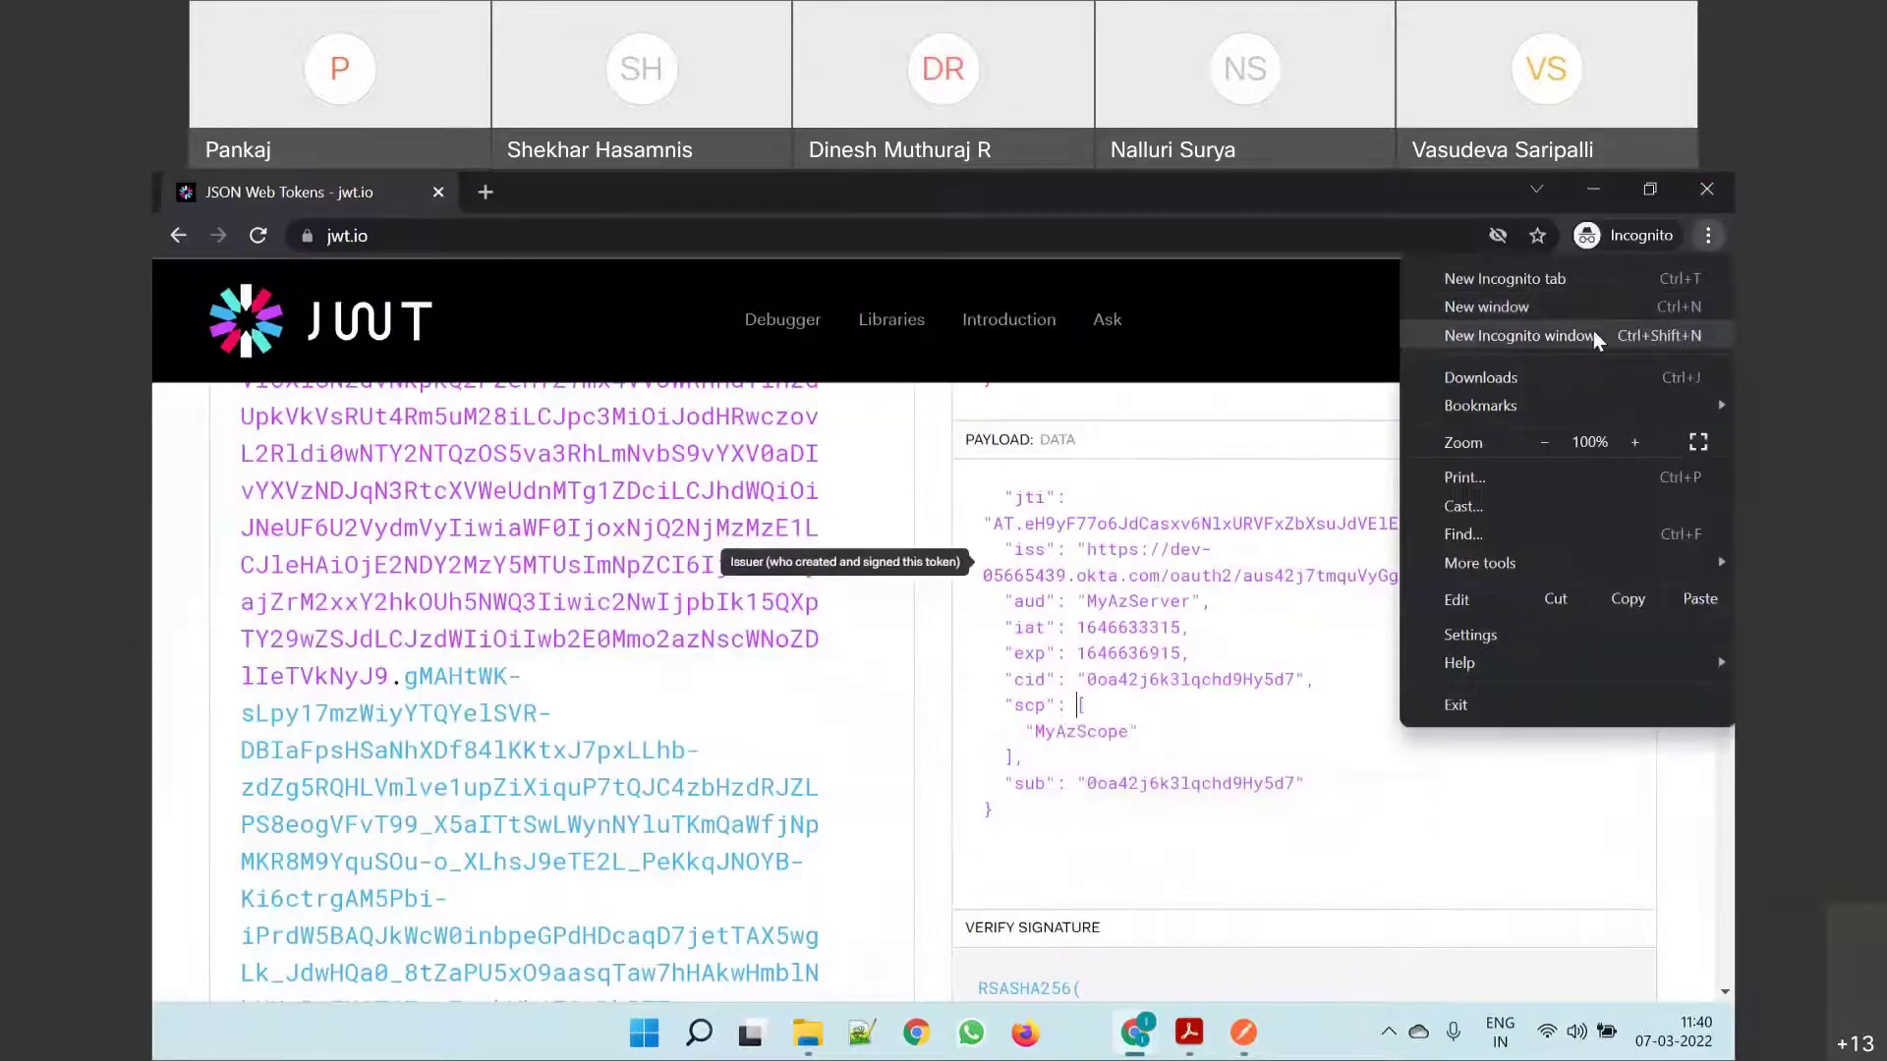
{"action": "left_click", "coordinate": [1594, 331]}
{"action": "type", "text": "oidc"}
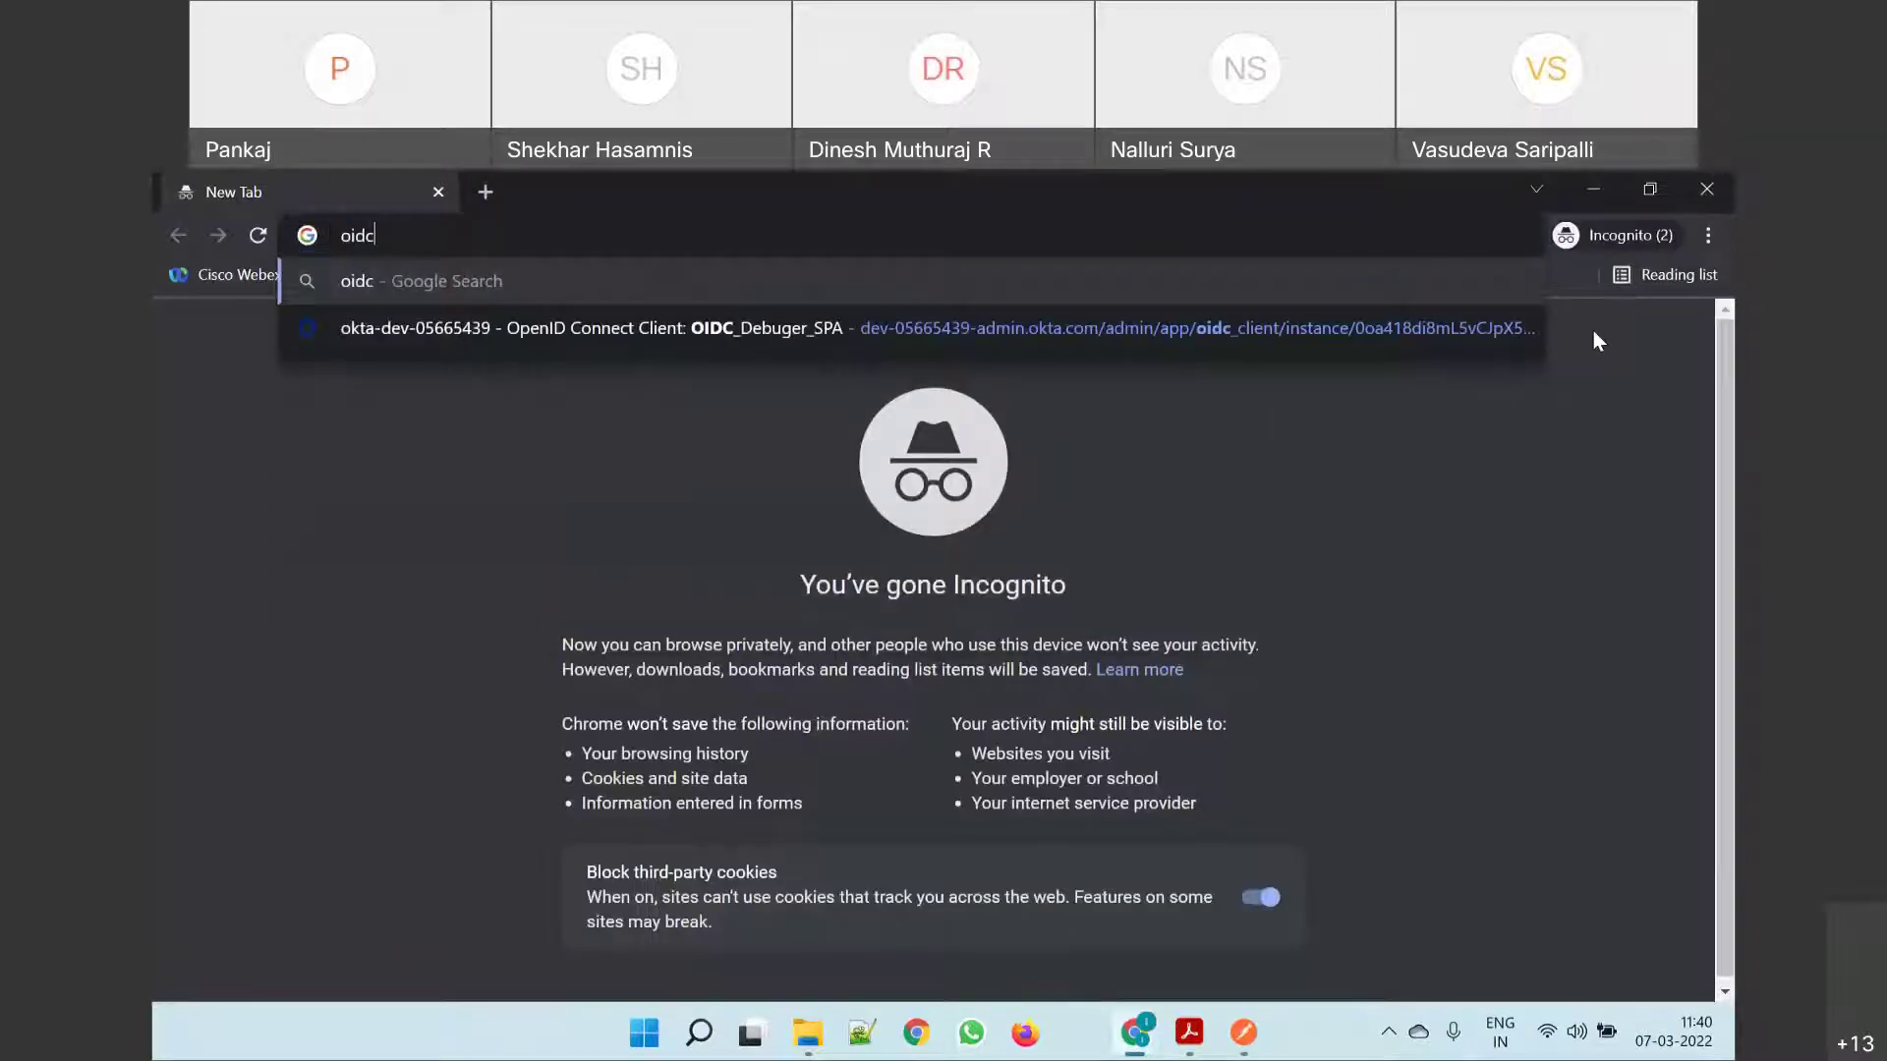
{"action": "type", "text": "debug"}
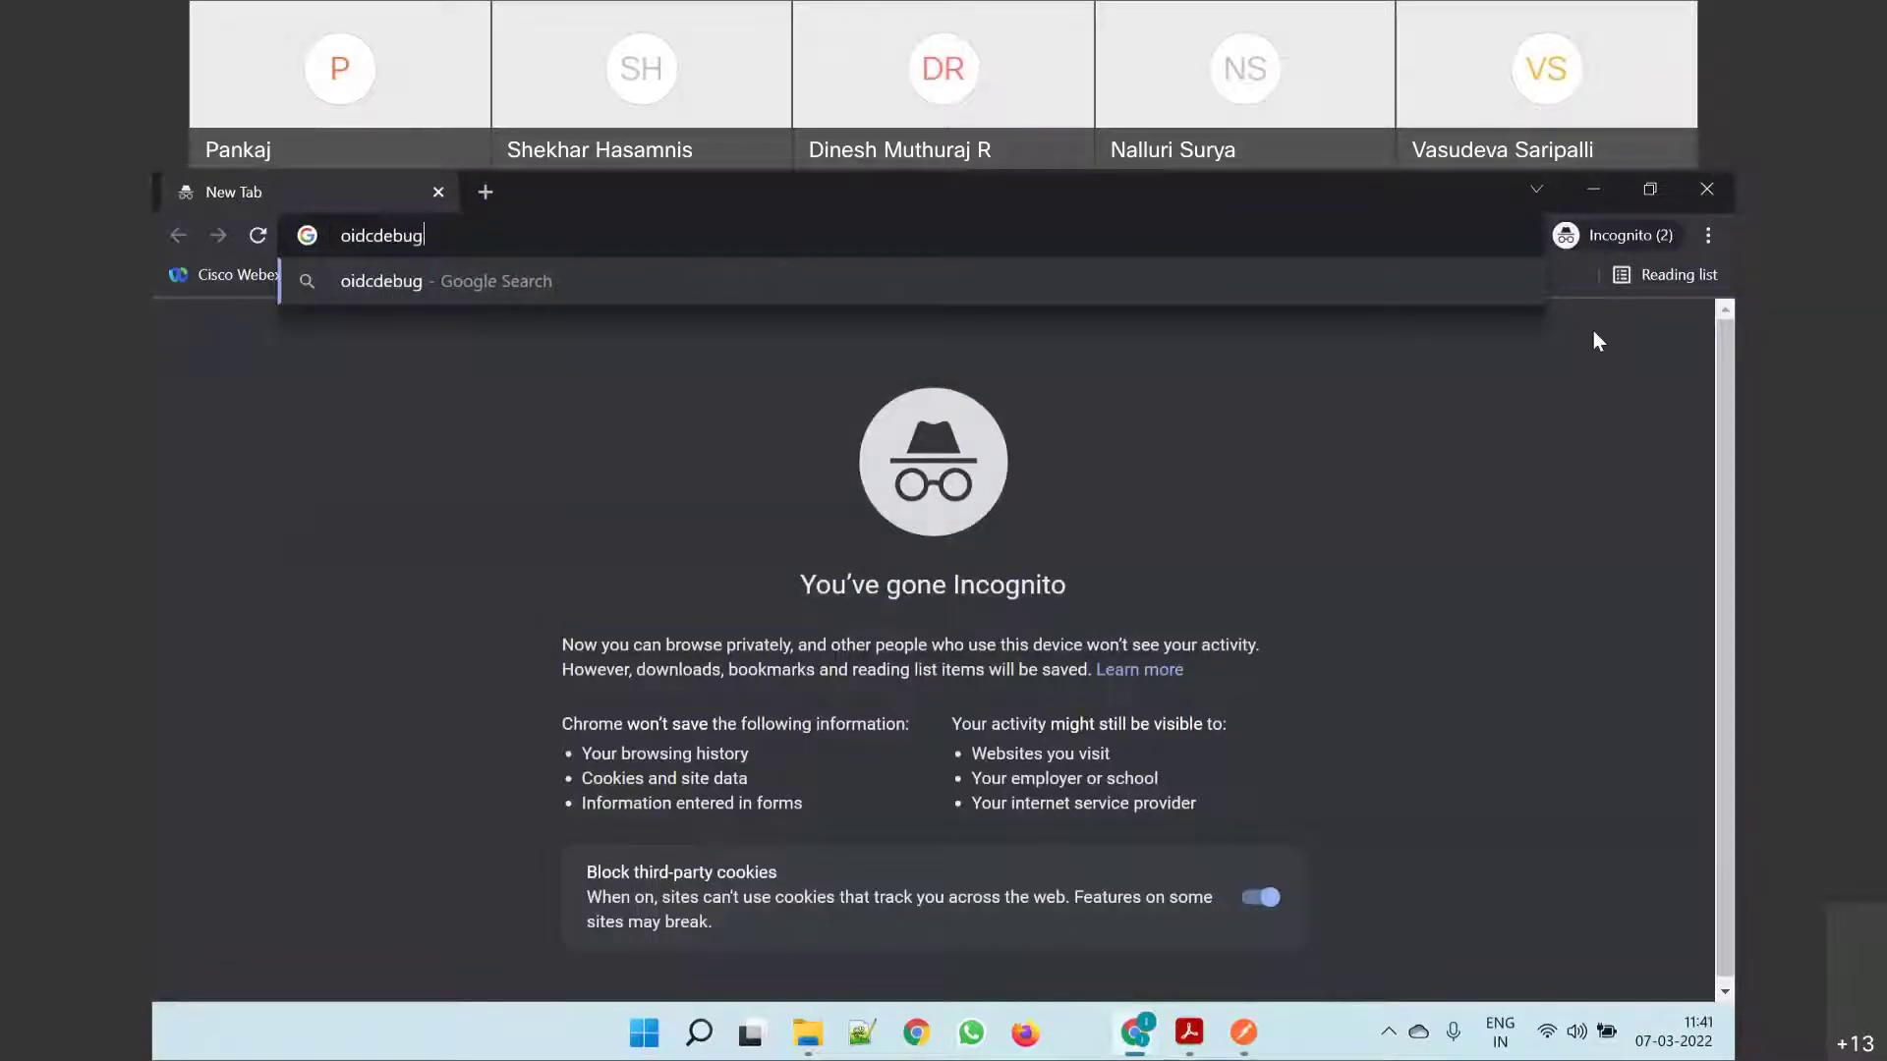
{"action": "type", "text": "ger"}
{"action": "key", "text": "Return"}
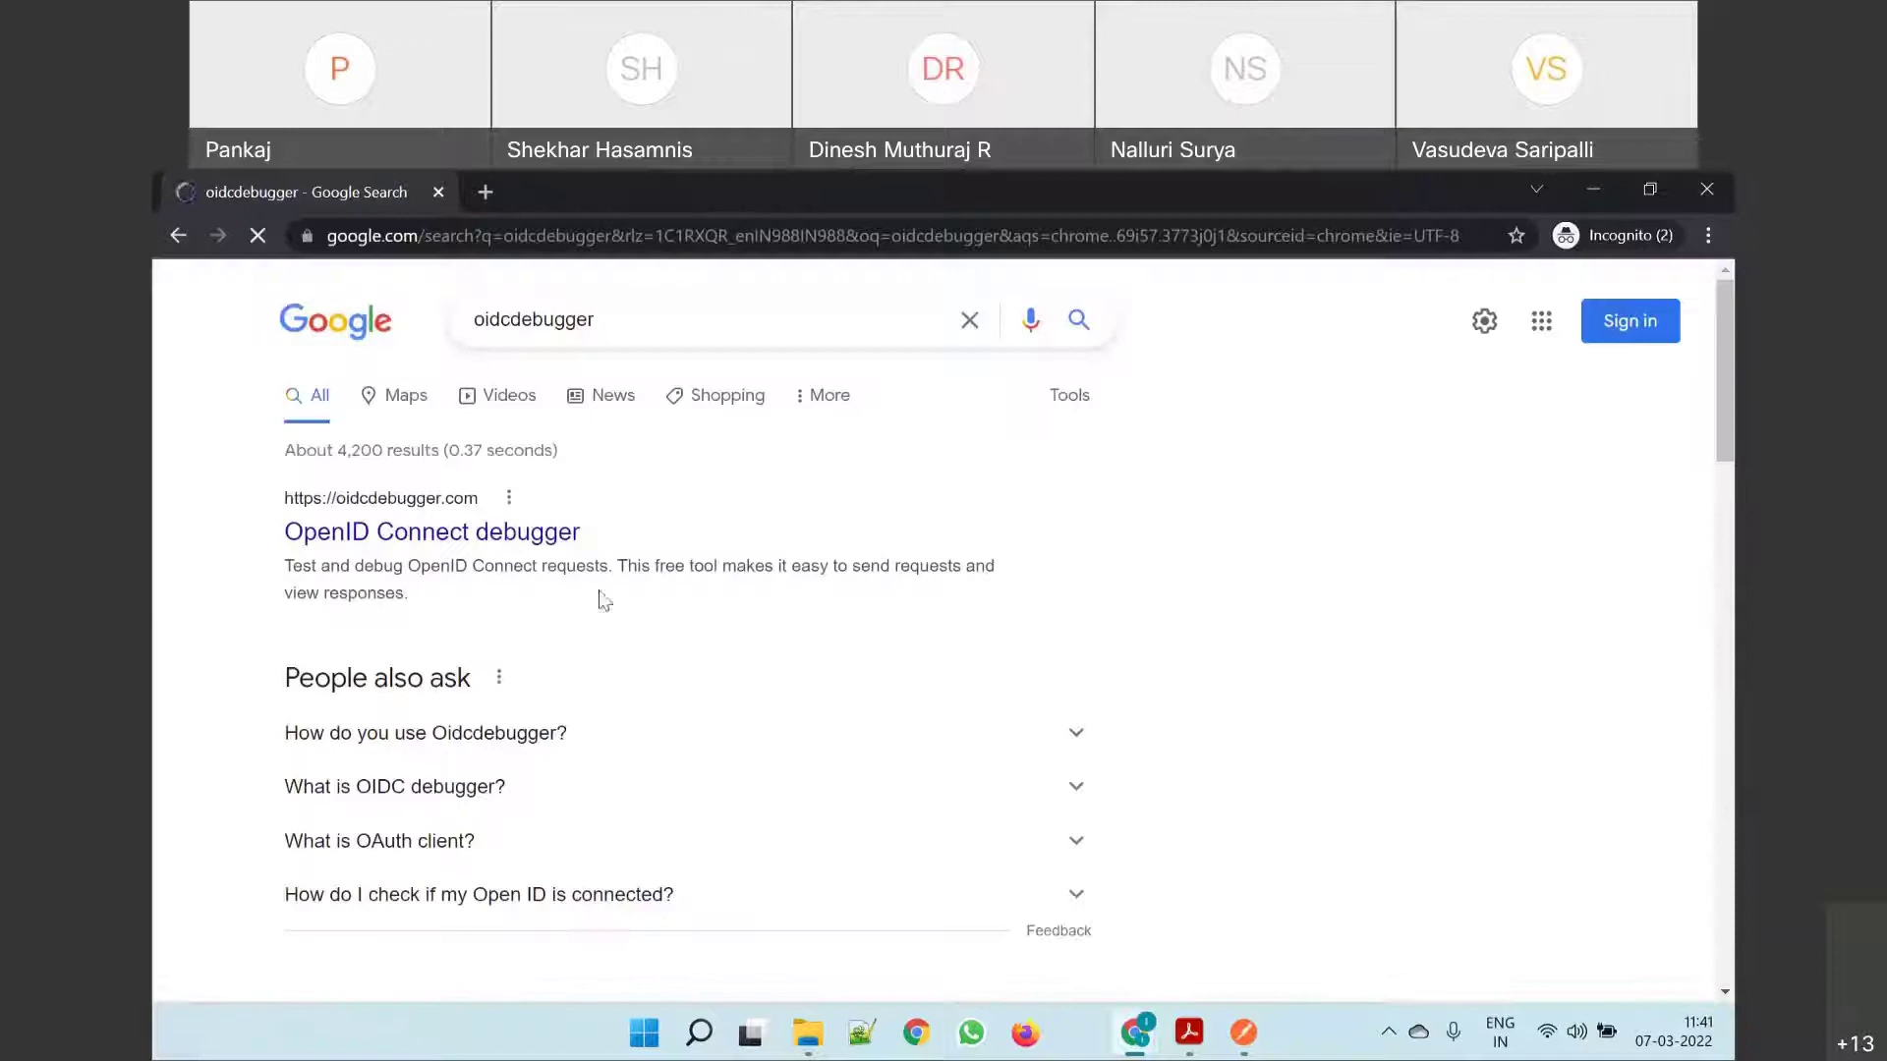
{"action": "left_click", "coordinate": [517, 536]}
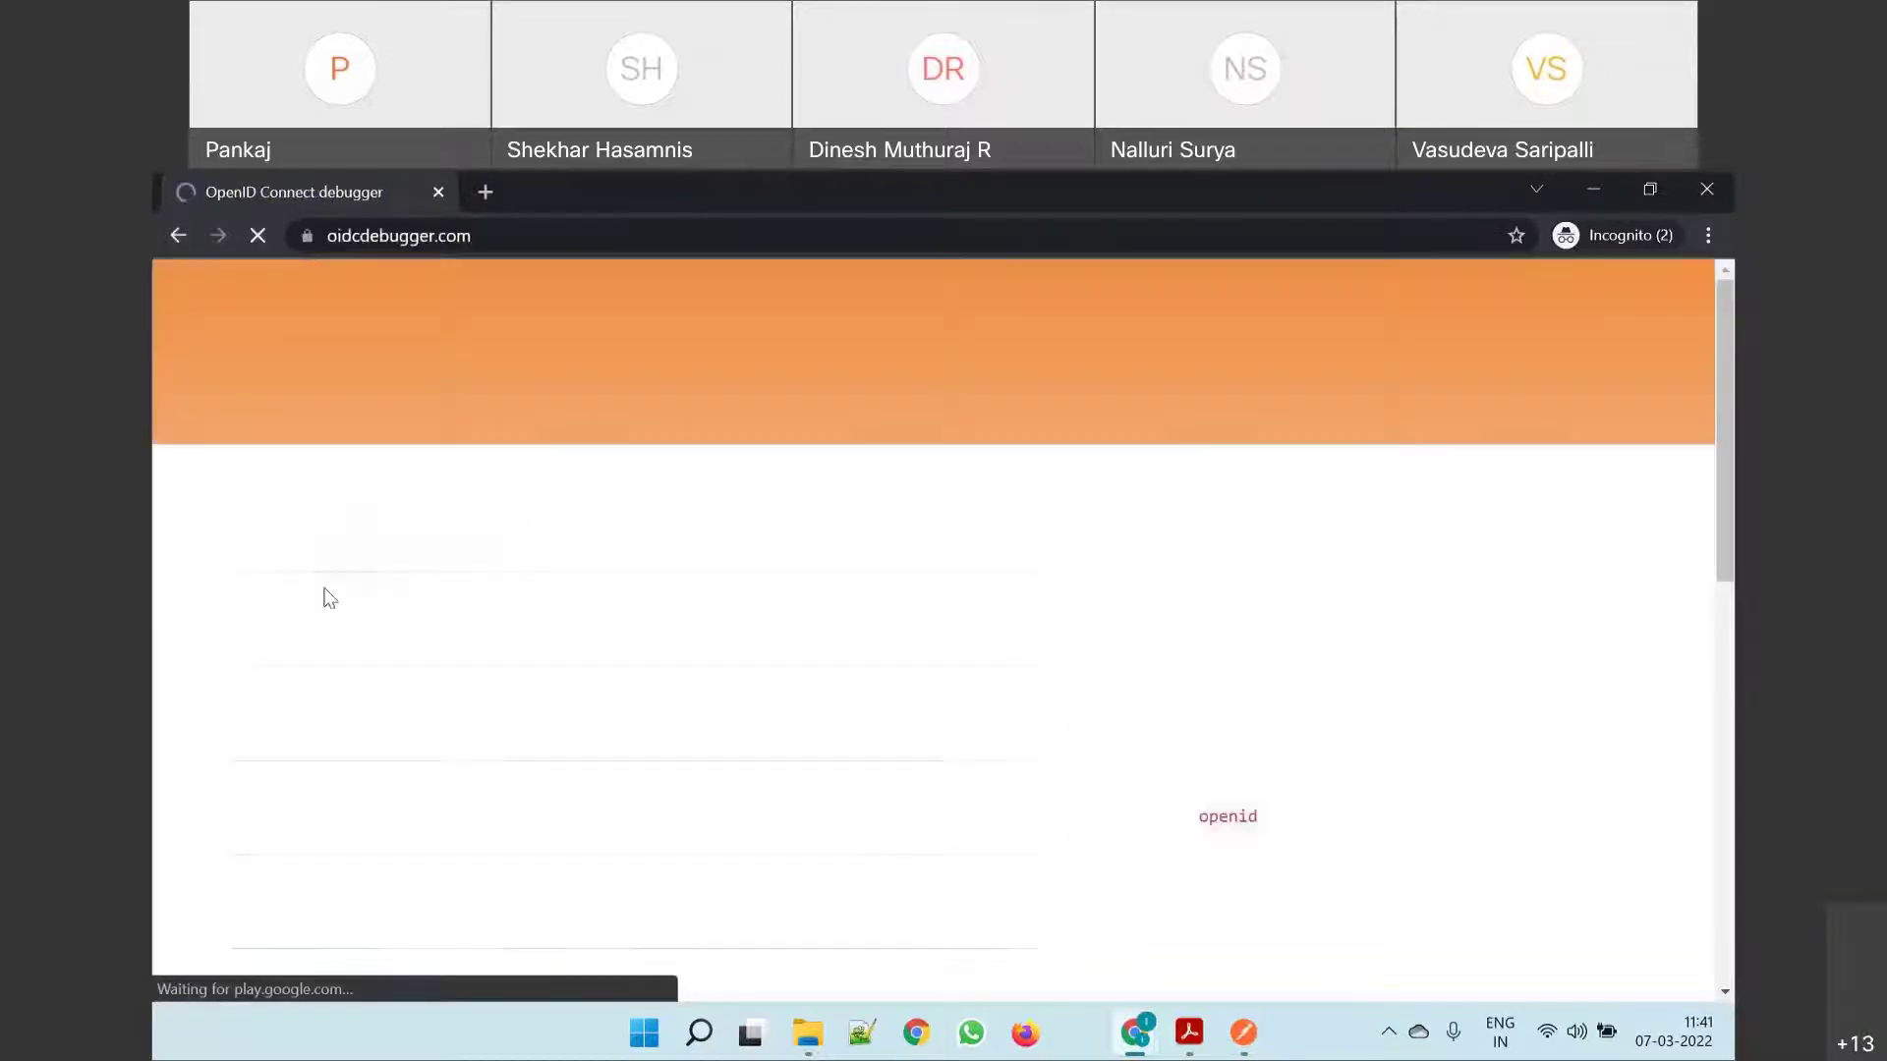
Cycle through the open windows to bring jwt.io back in front.
{"action": "key", "text": "alt+Tab"}
{"action": "scroll", "coordinate": [548, 364], "scroll_direction": "up", "scroll_amount": 5}
{"action": "key", "text": "alt+Tab"}
{"action": "key", "text": "alt+Tab"}
{"action": "key", "text": "Tab"}
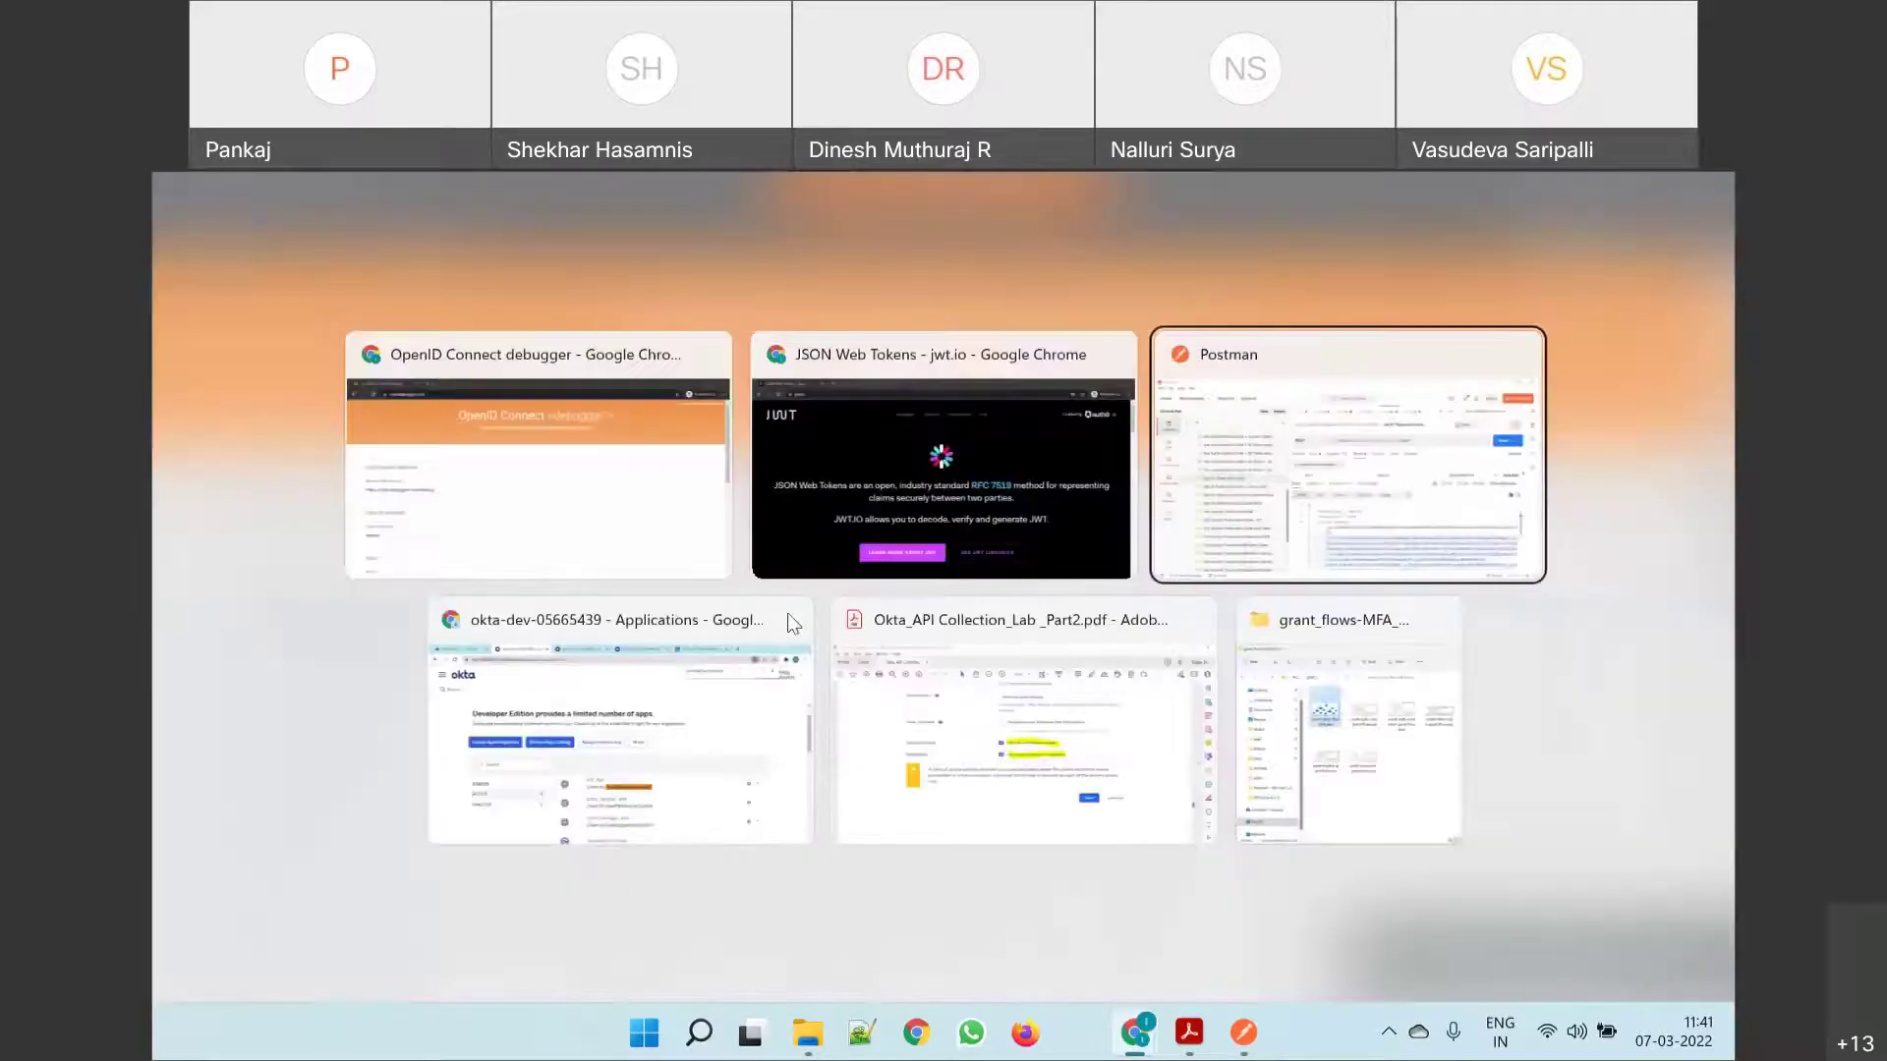
{"action": "key", "text": "alt+Tab"}
{"action": "key", "text": "Tab"}
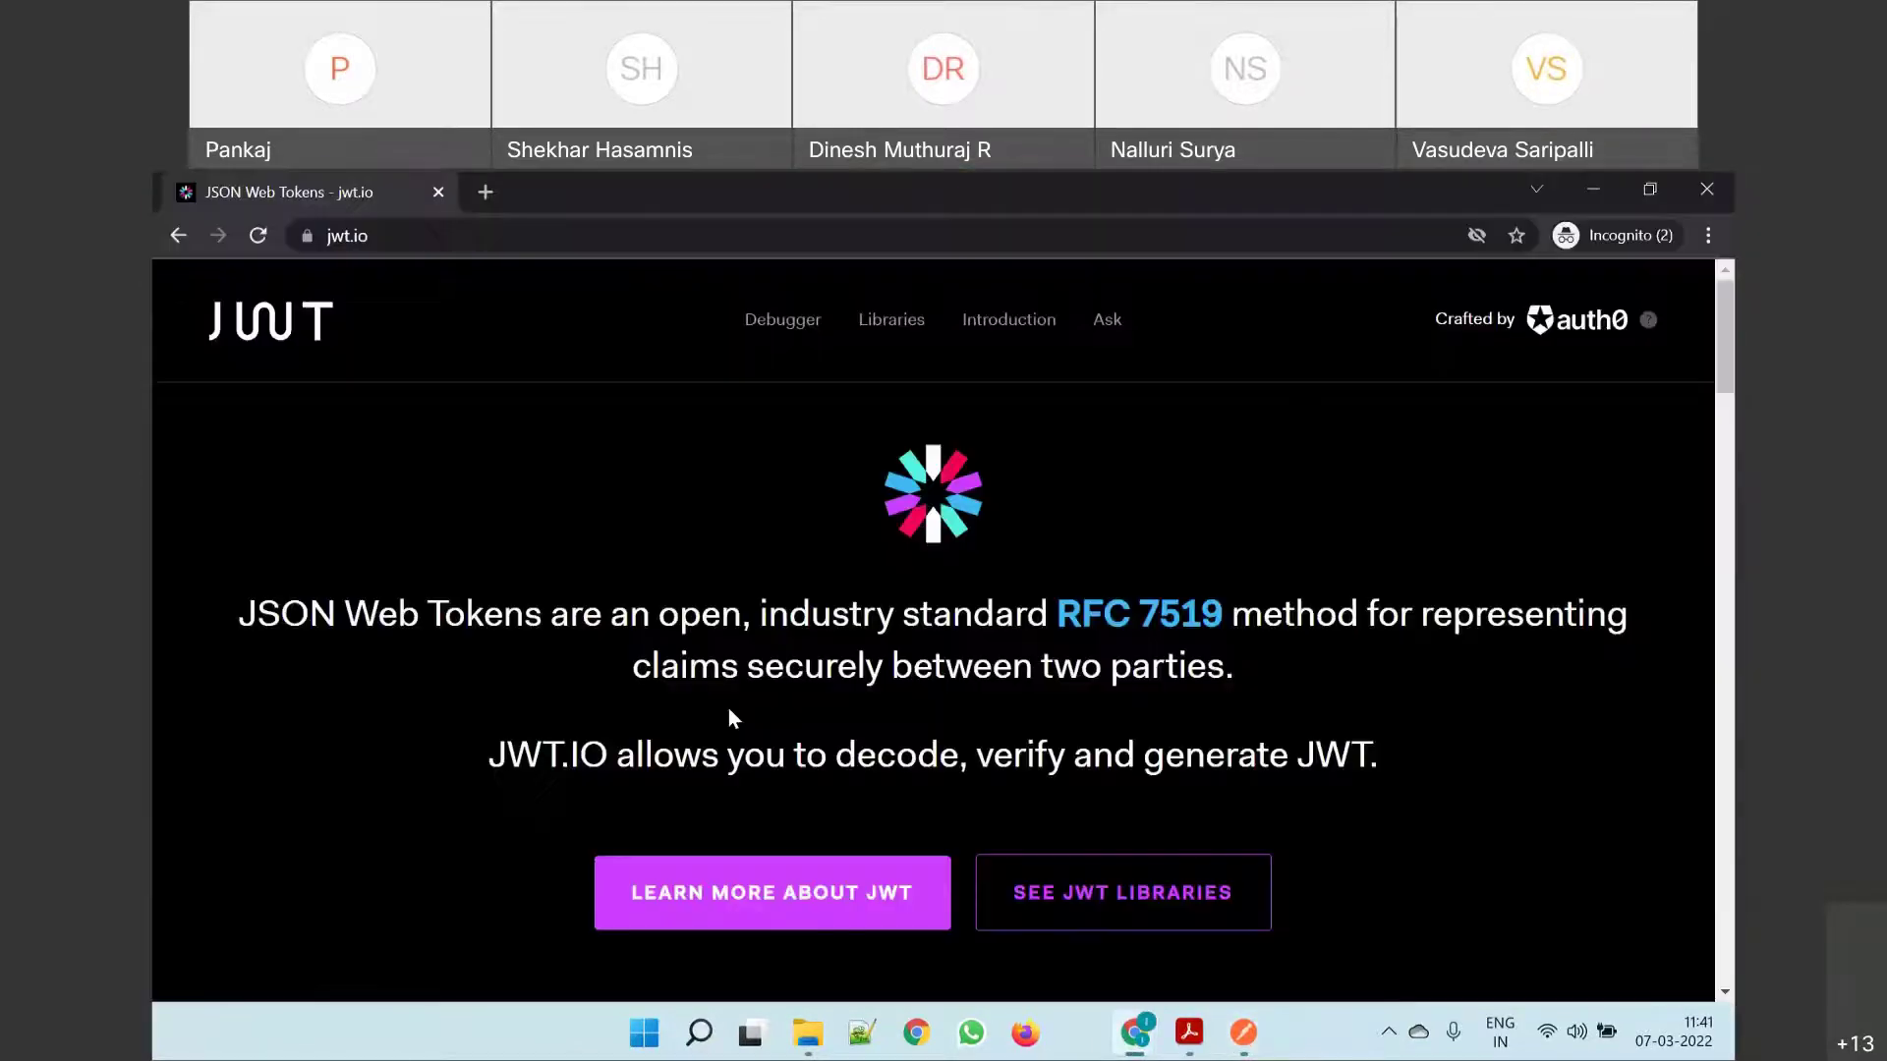
{"action": "key", "text": "alt+Tab"}
Paste the metadata's authorization_endpoint URL into the debugger's Authorize URI field.
{"action": "key", "text": "Tab"}
{"action": "key", "text": "Tab"}
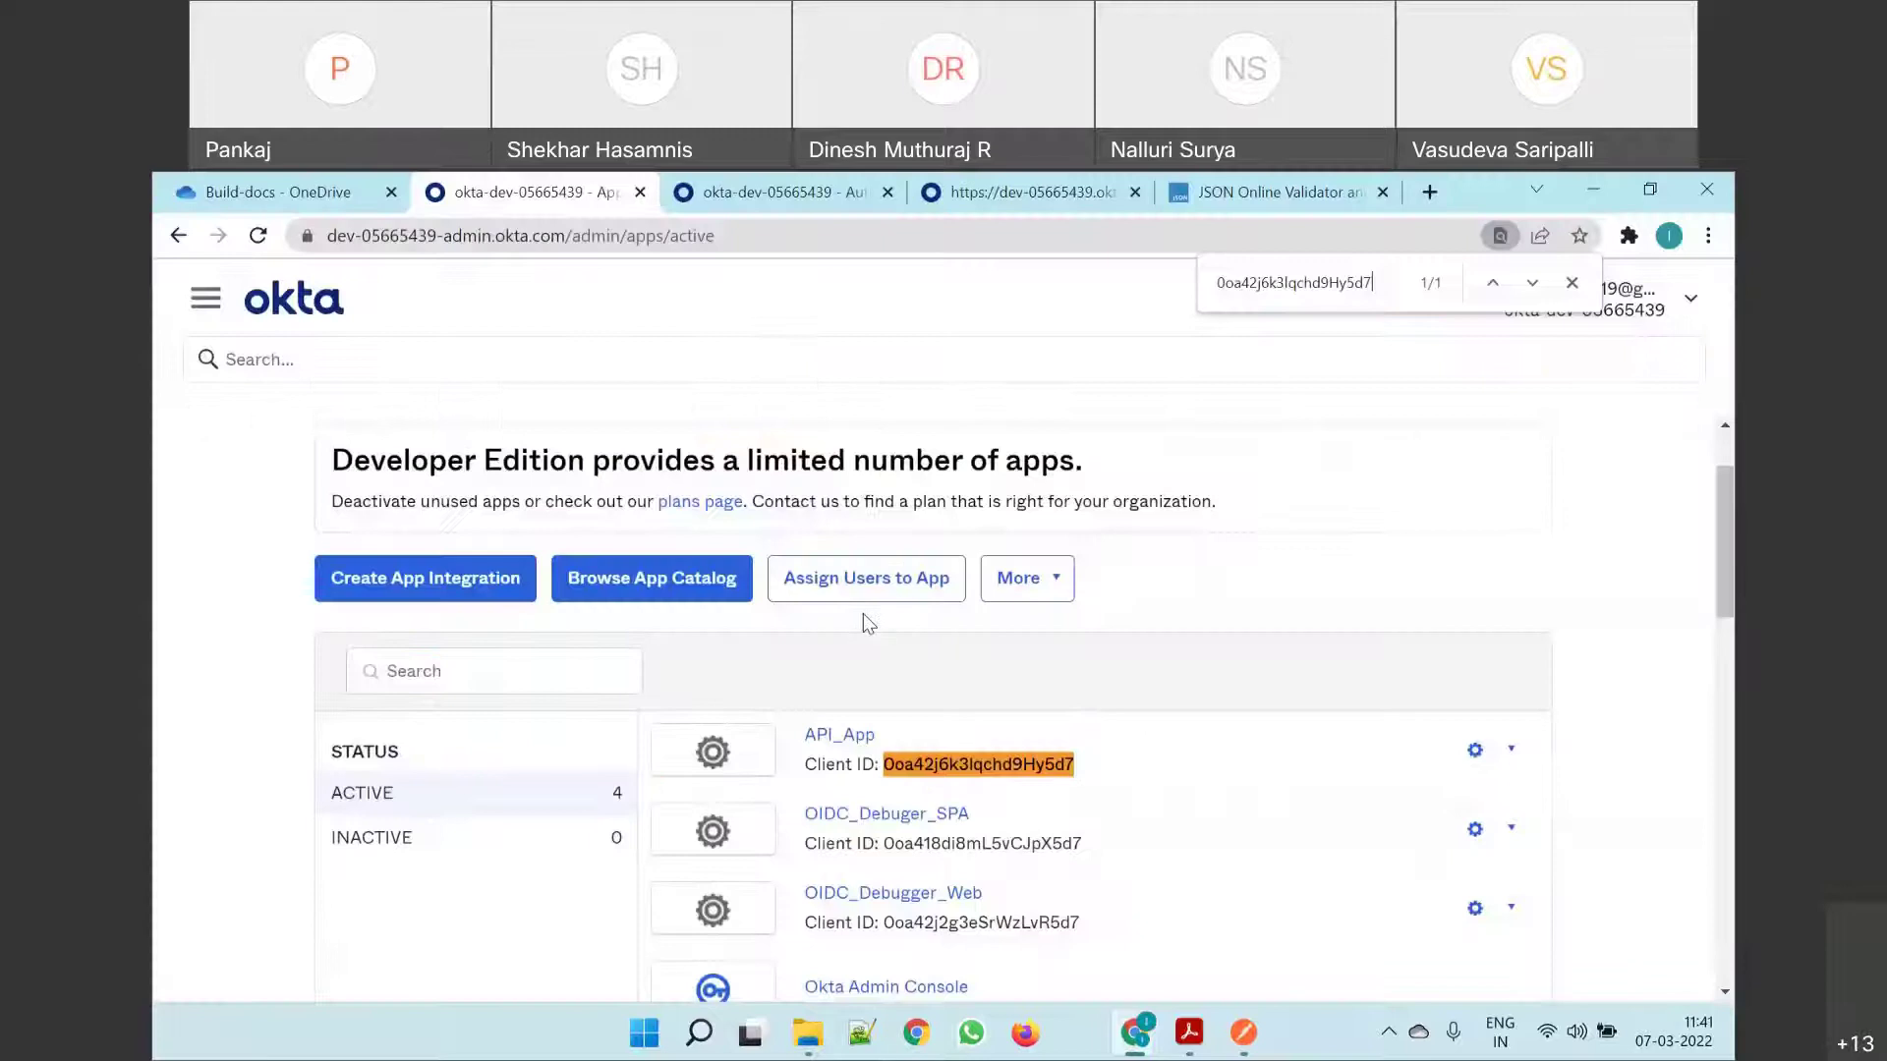
{"action": "left_click", "coordinate": [1270, 191]}
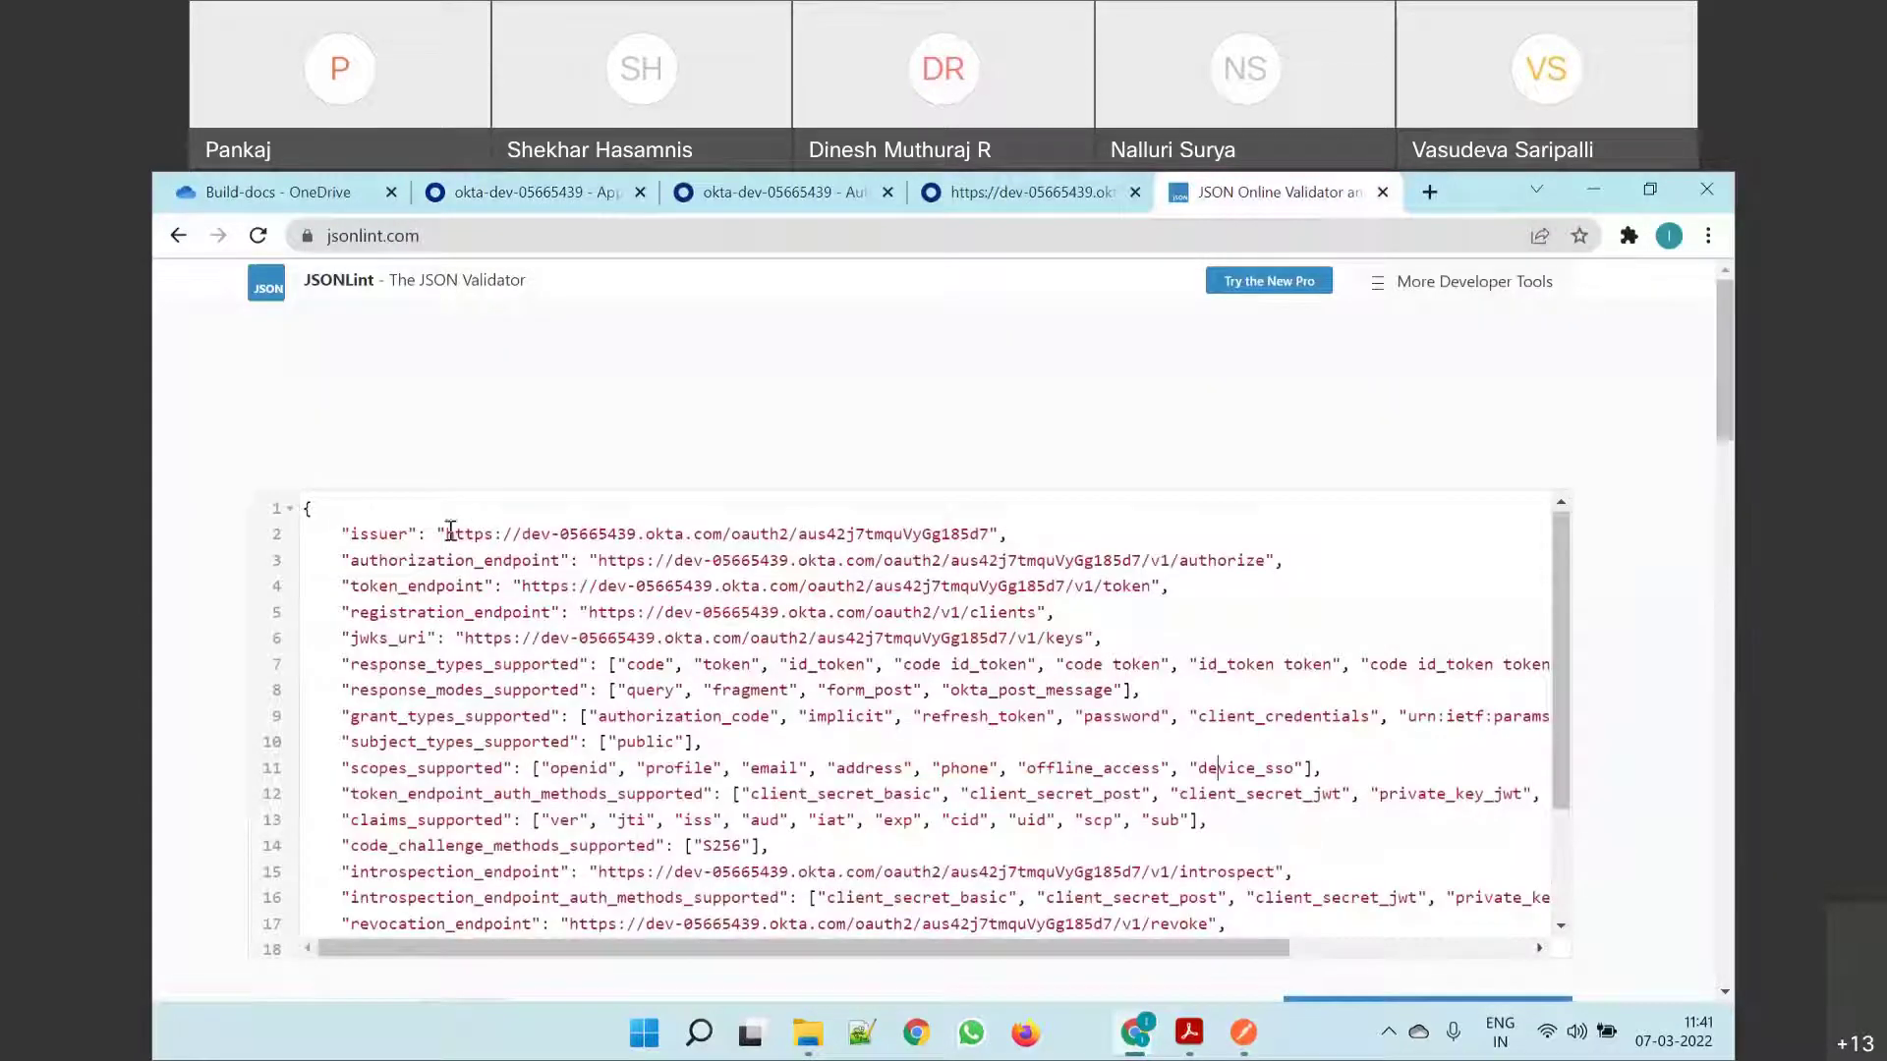
{"action": "left_click_drag", "start_coordinate": [601, 556], "coordinate": [1267, 556]}
{"action": "key", "text": "ctrl+c"}
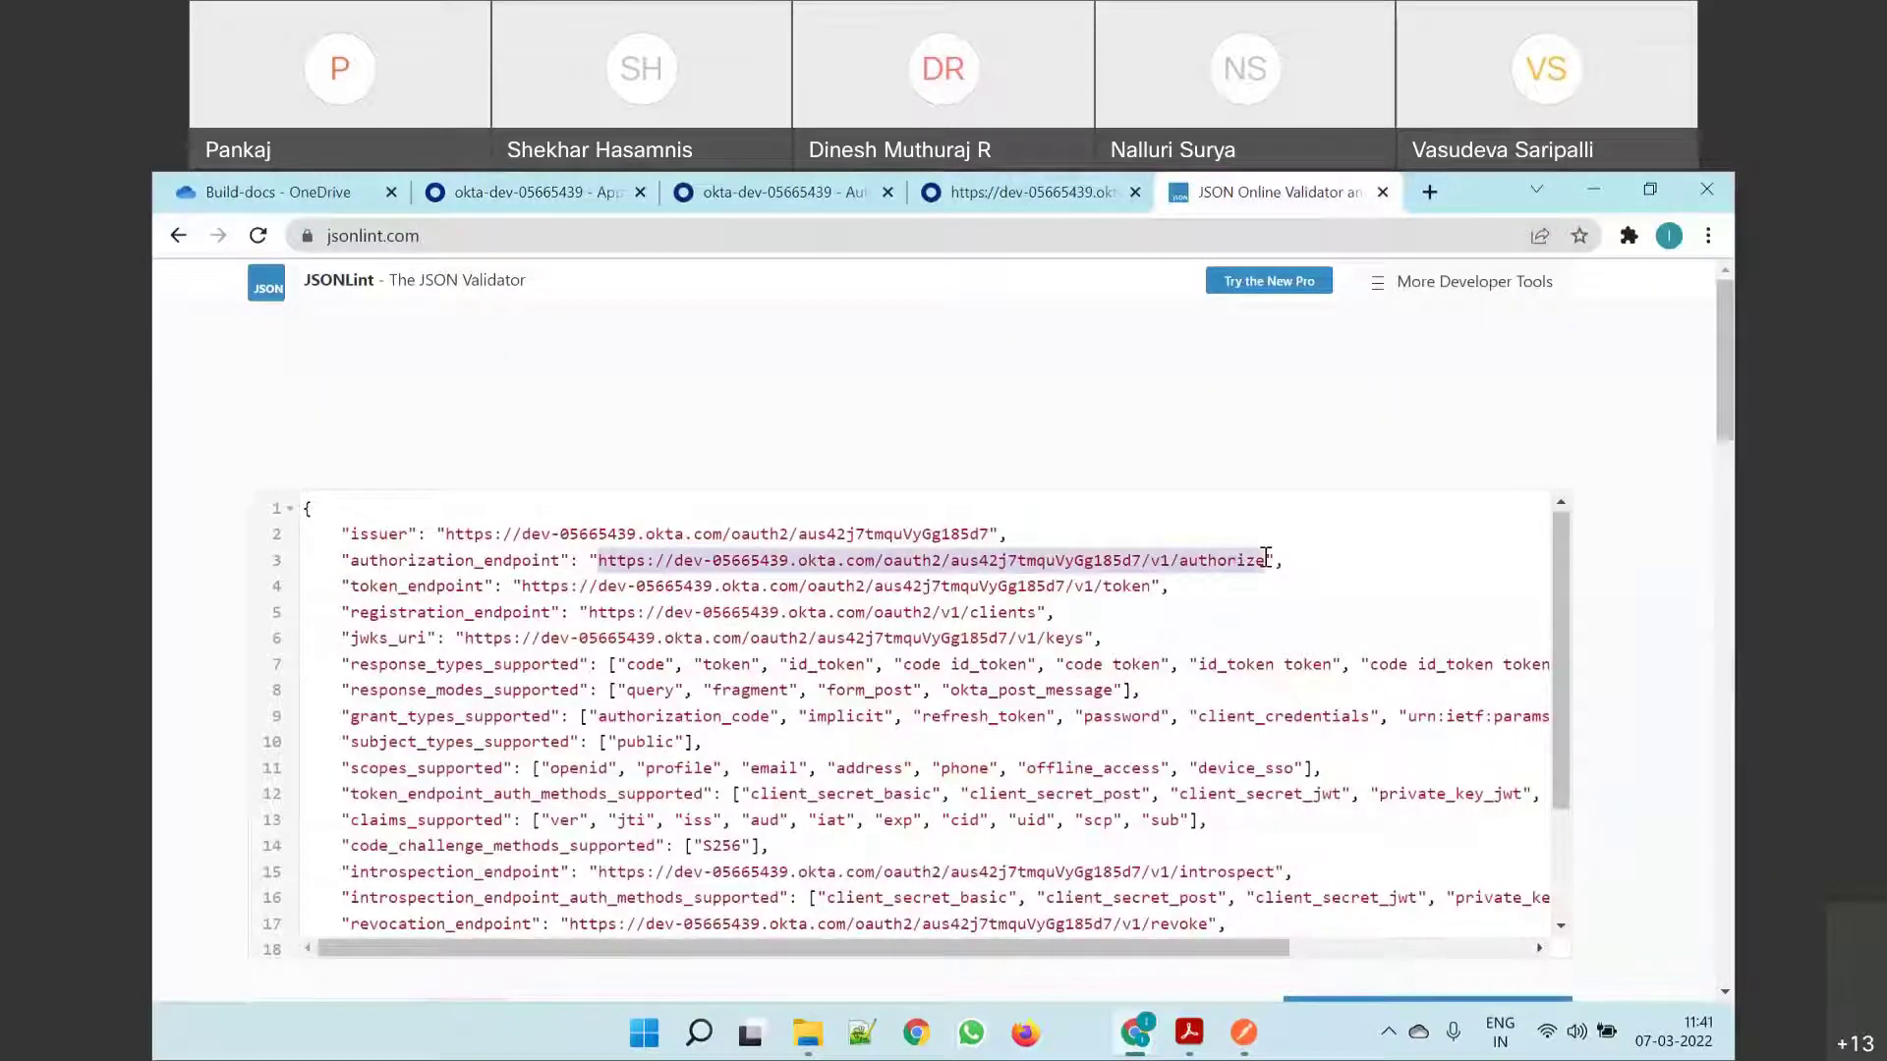
{"action": "key", "text": "alt+Tab"}
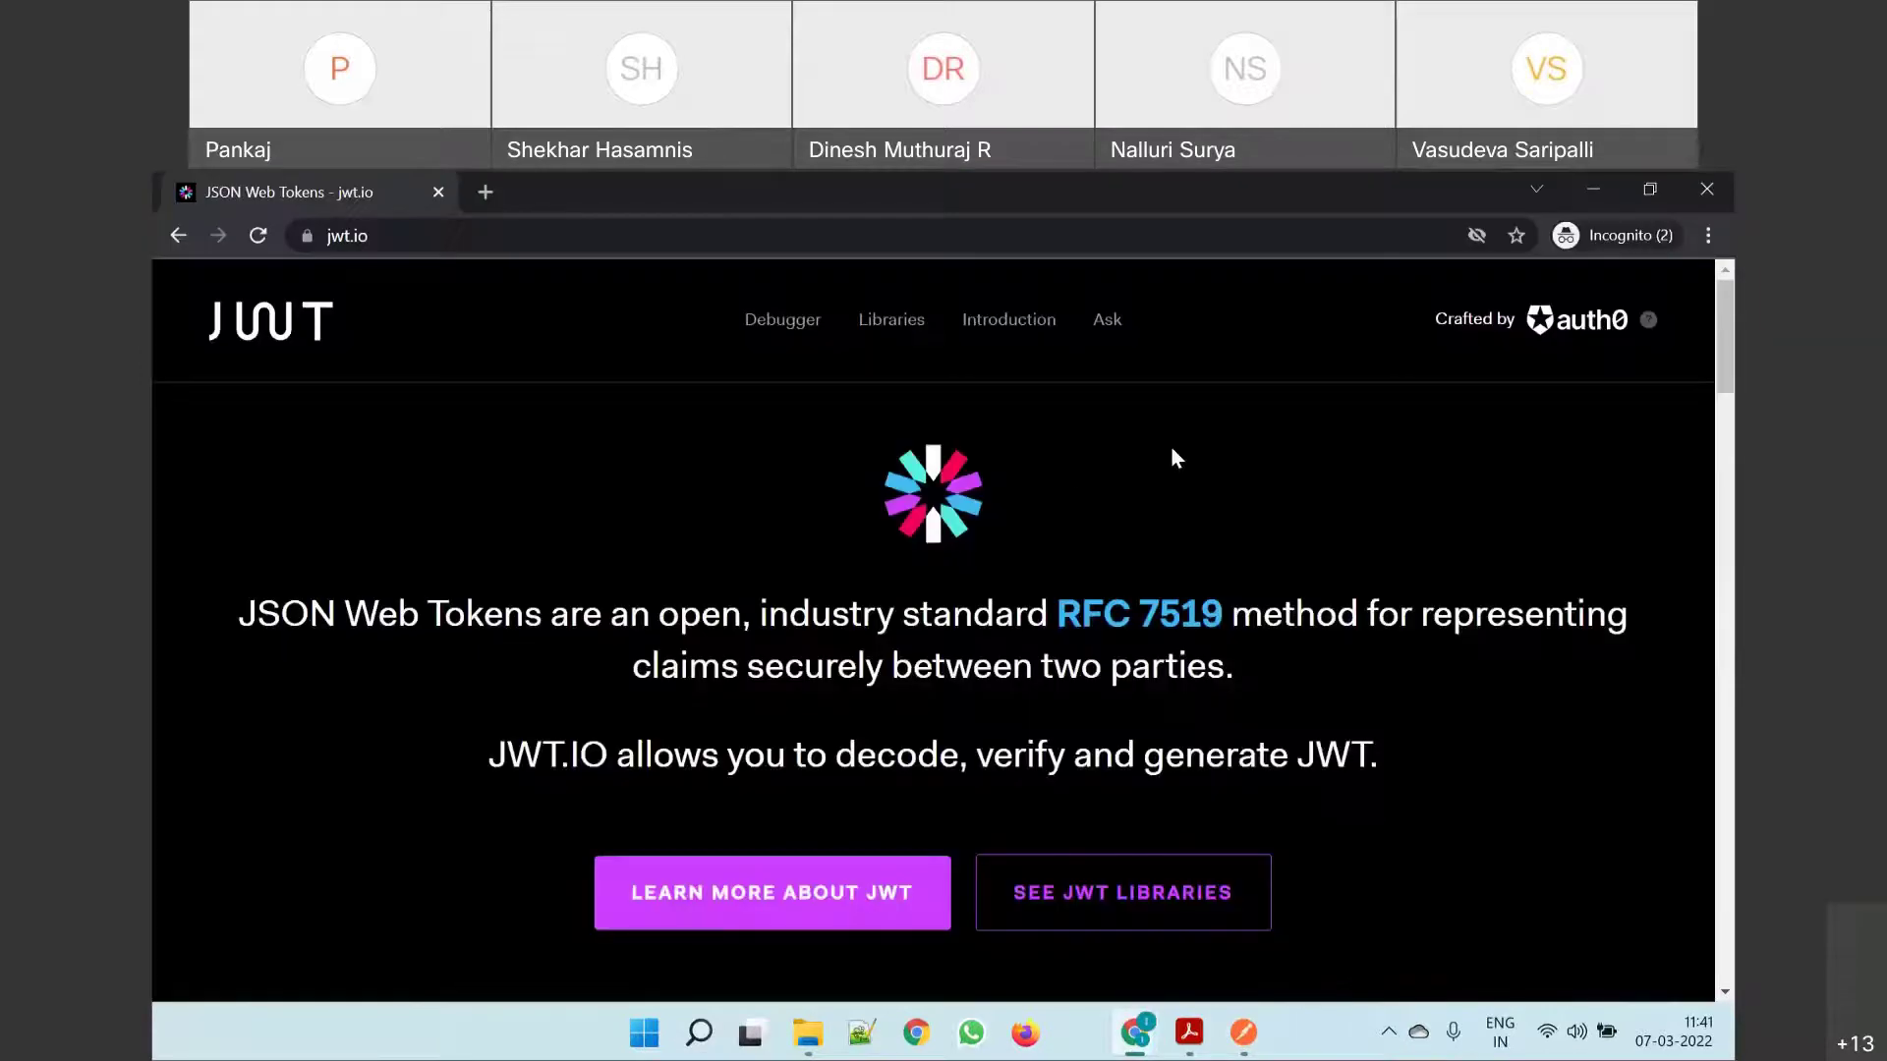
{"action": "left_click", "coordinate": [1714, 191]}
{"action": "key", "text": "alt+Tab"}
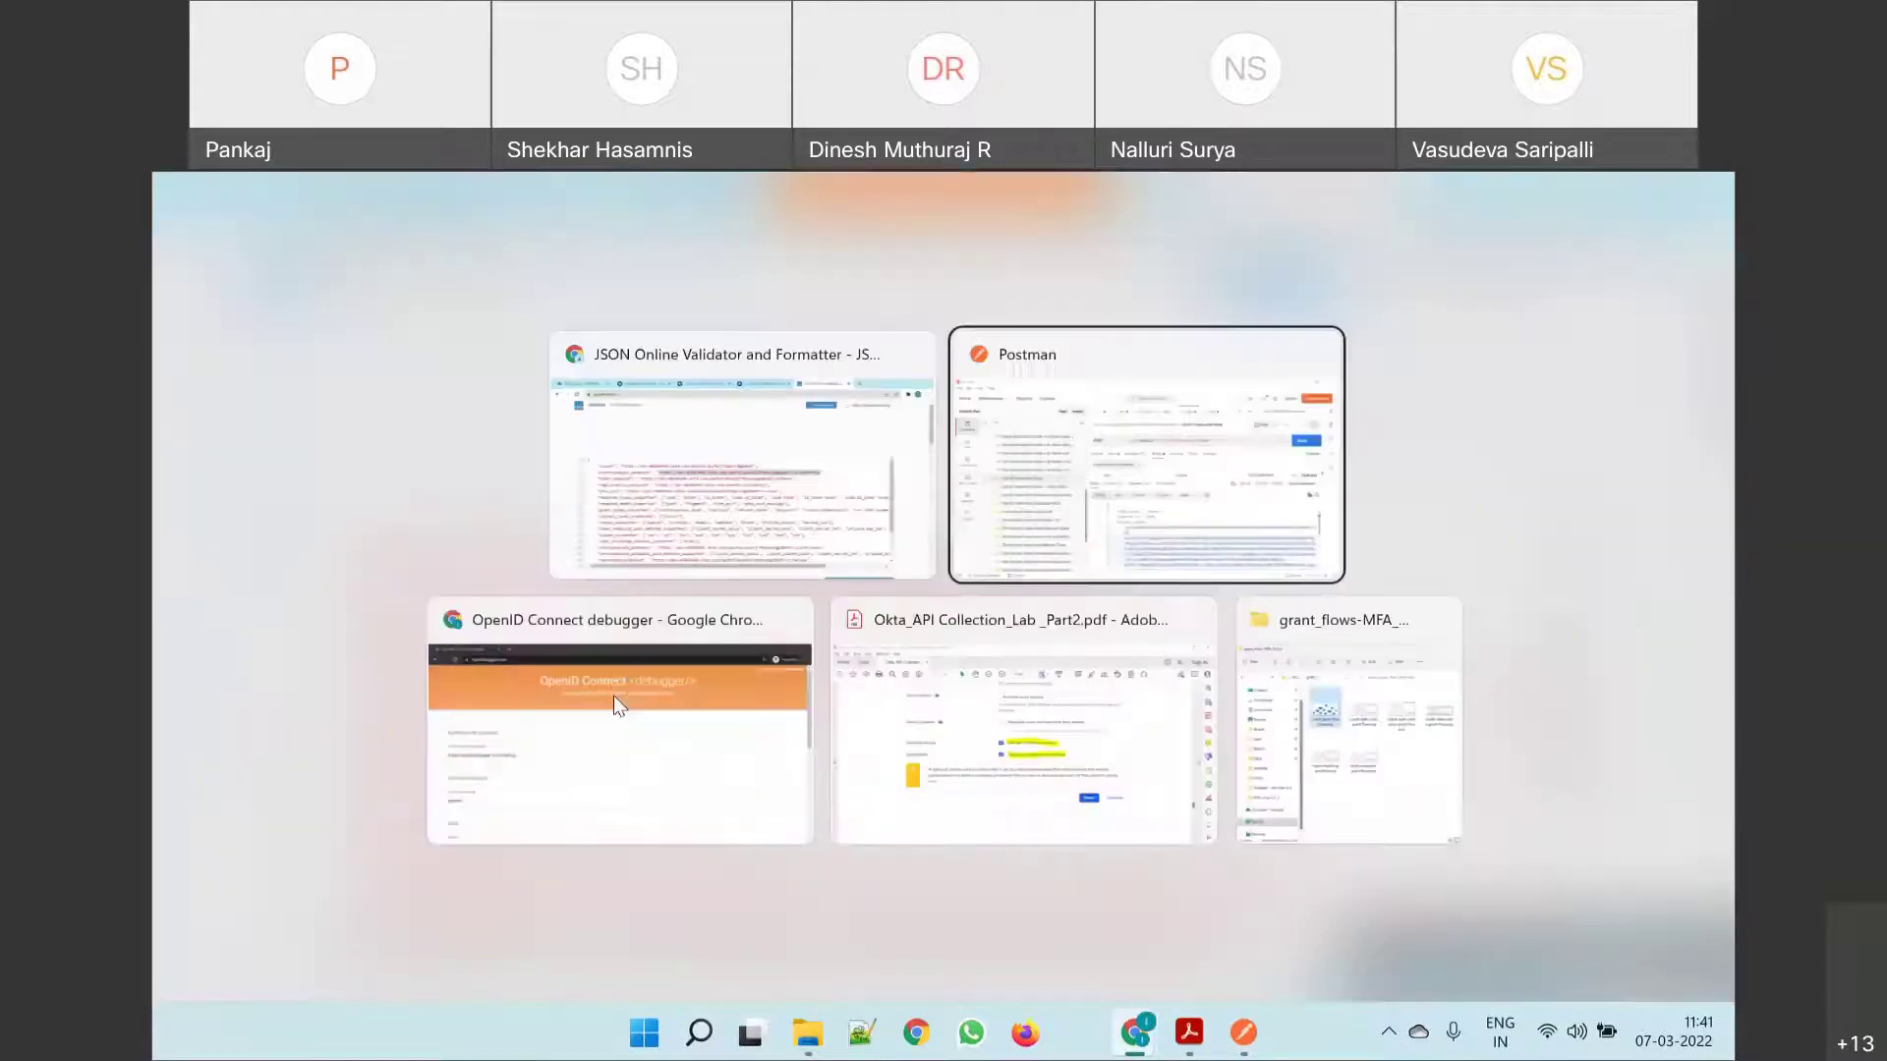
{"action": "left_click", "coordinate": [614, 694]}
{"action": "left_click", "coordinate": [452, 559]}
{"action": "key", "text": "ctrl+v"}
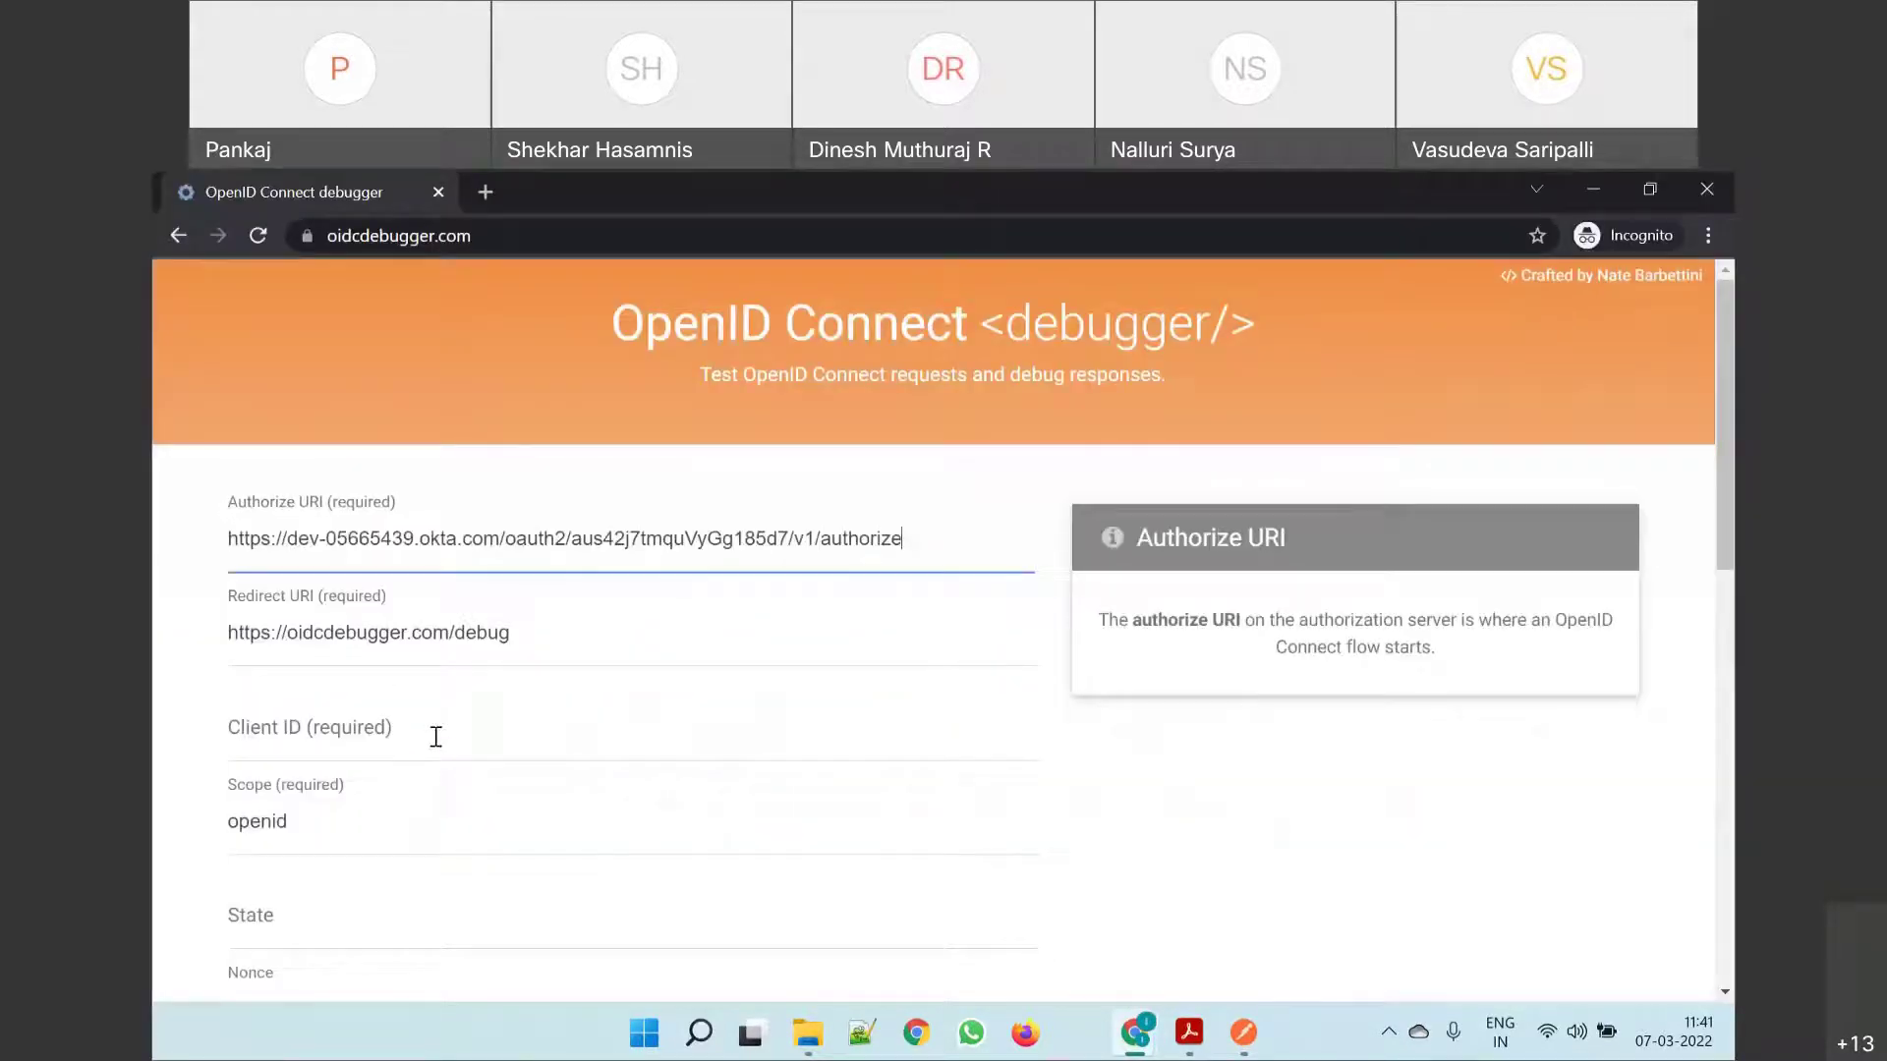
Fill Client ID with the OIDC_Debugger_Web client ID copied from Okta's apps list.
{"action": "left_click", "coordinate": [429, 733]}
{"action": "key", "text": "alt+Tab"}
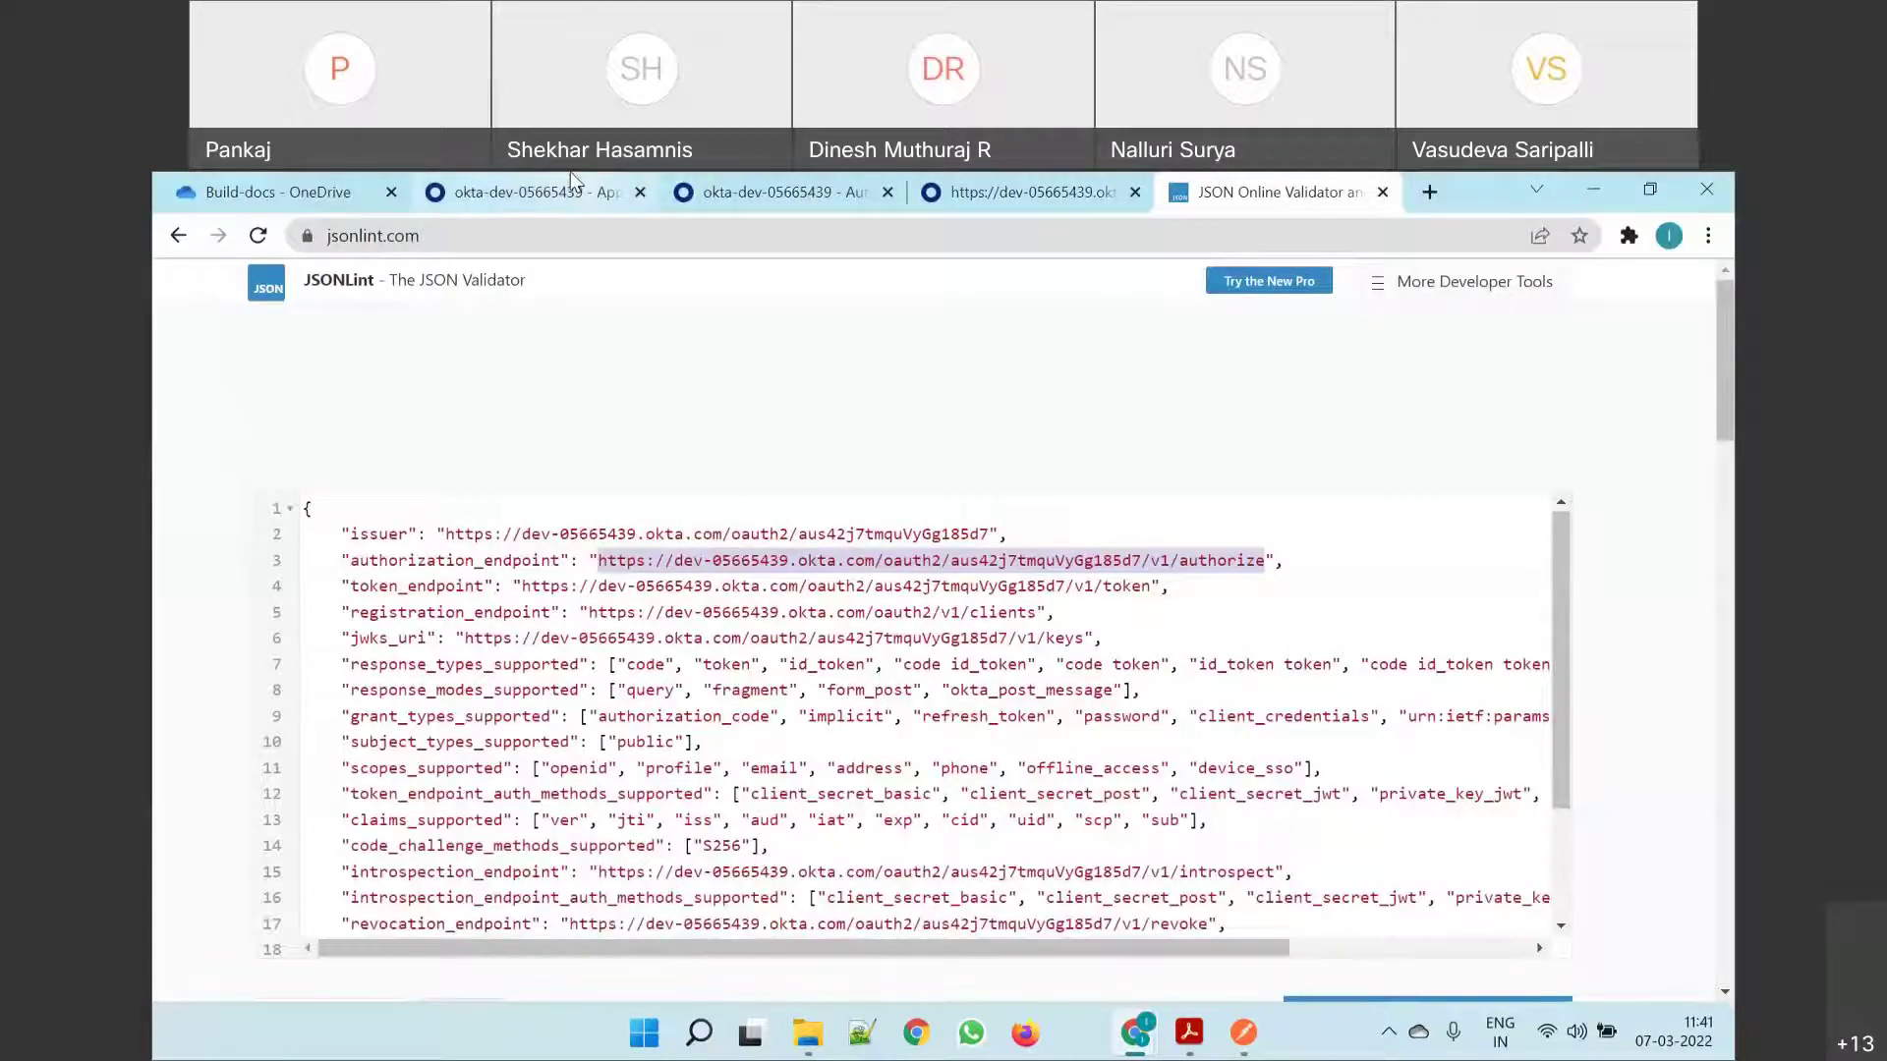
{"action": "left_click", "coordinate": [569, 192]}
{"action": "left_click_drag", "start_coordinate": [1078, 924], "coordinate": [884, 929]}
{"action": "key", "text": "ctrl+c"}
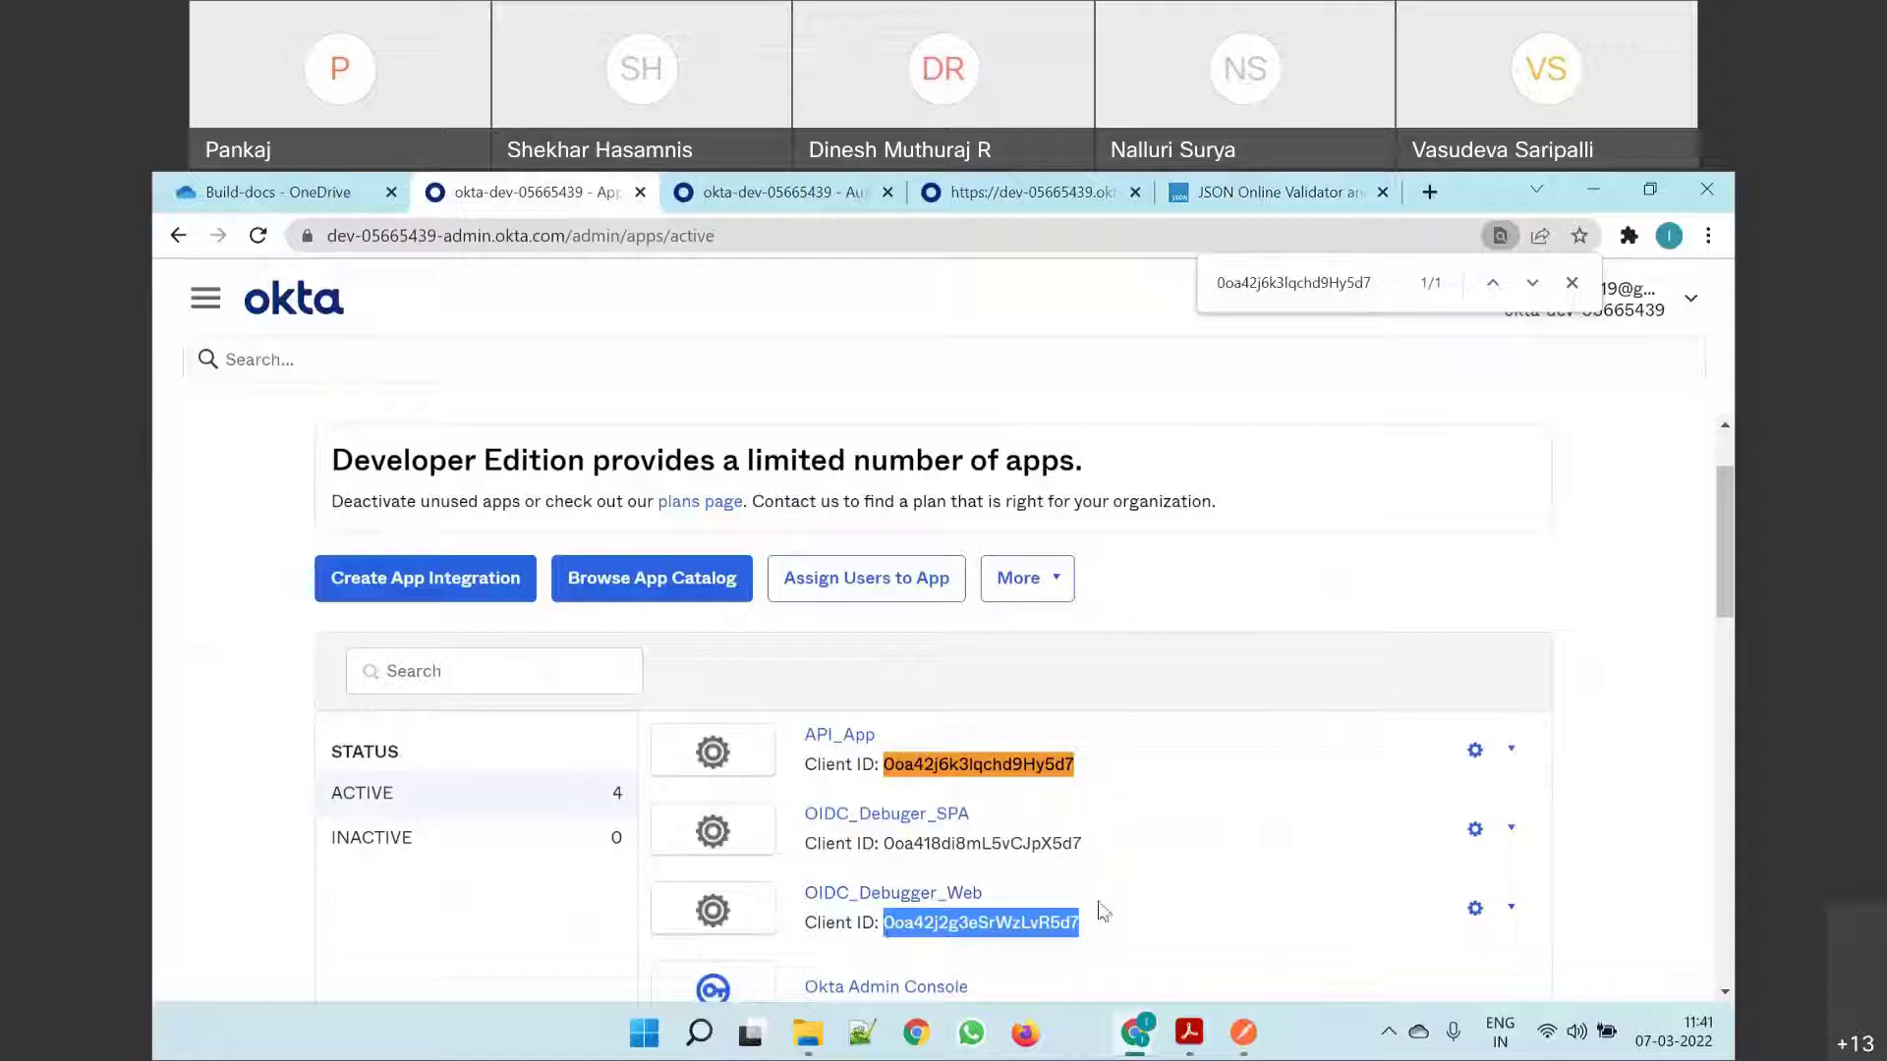
{"action": "key", "text": "alt+Tab"}
{"action": "key", "text": "alt+Tab"}
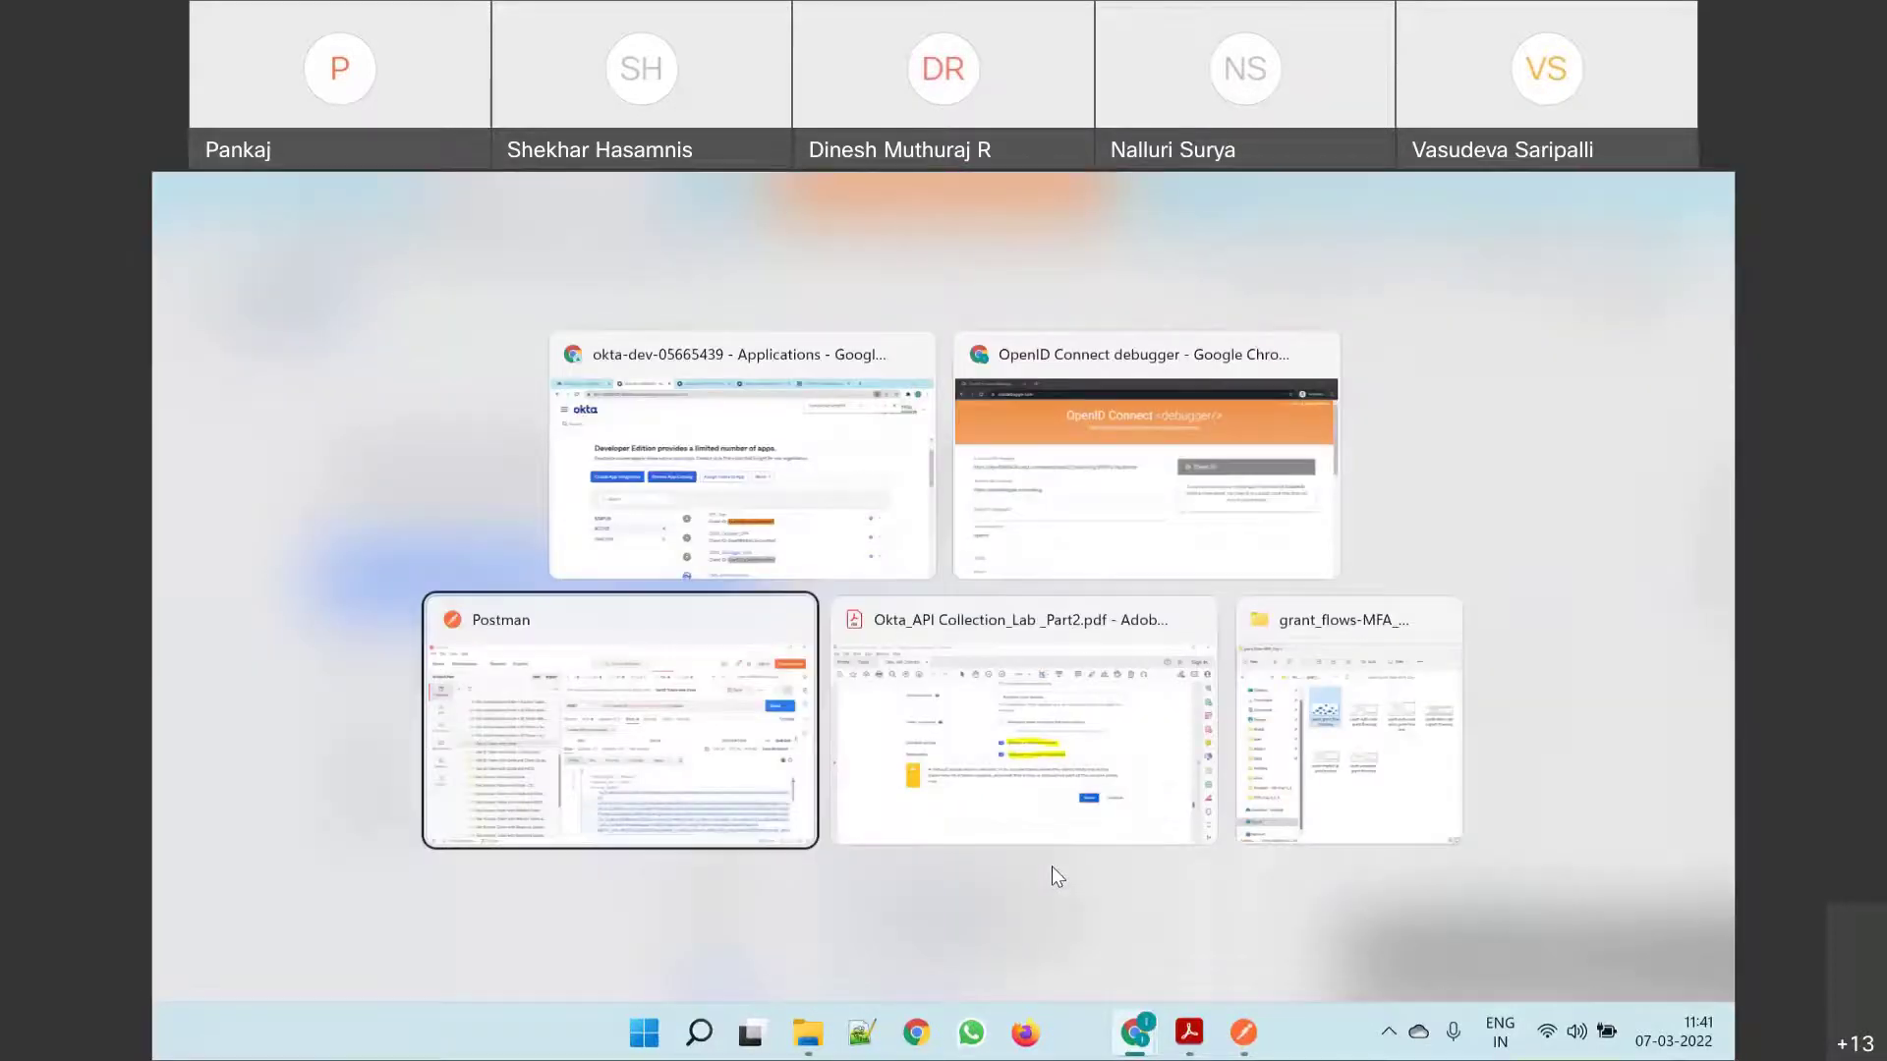
{"action": "key", "text": "alt+Tab"}
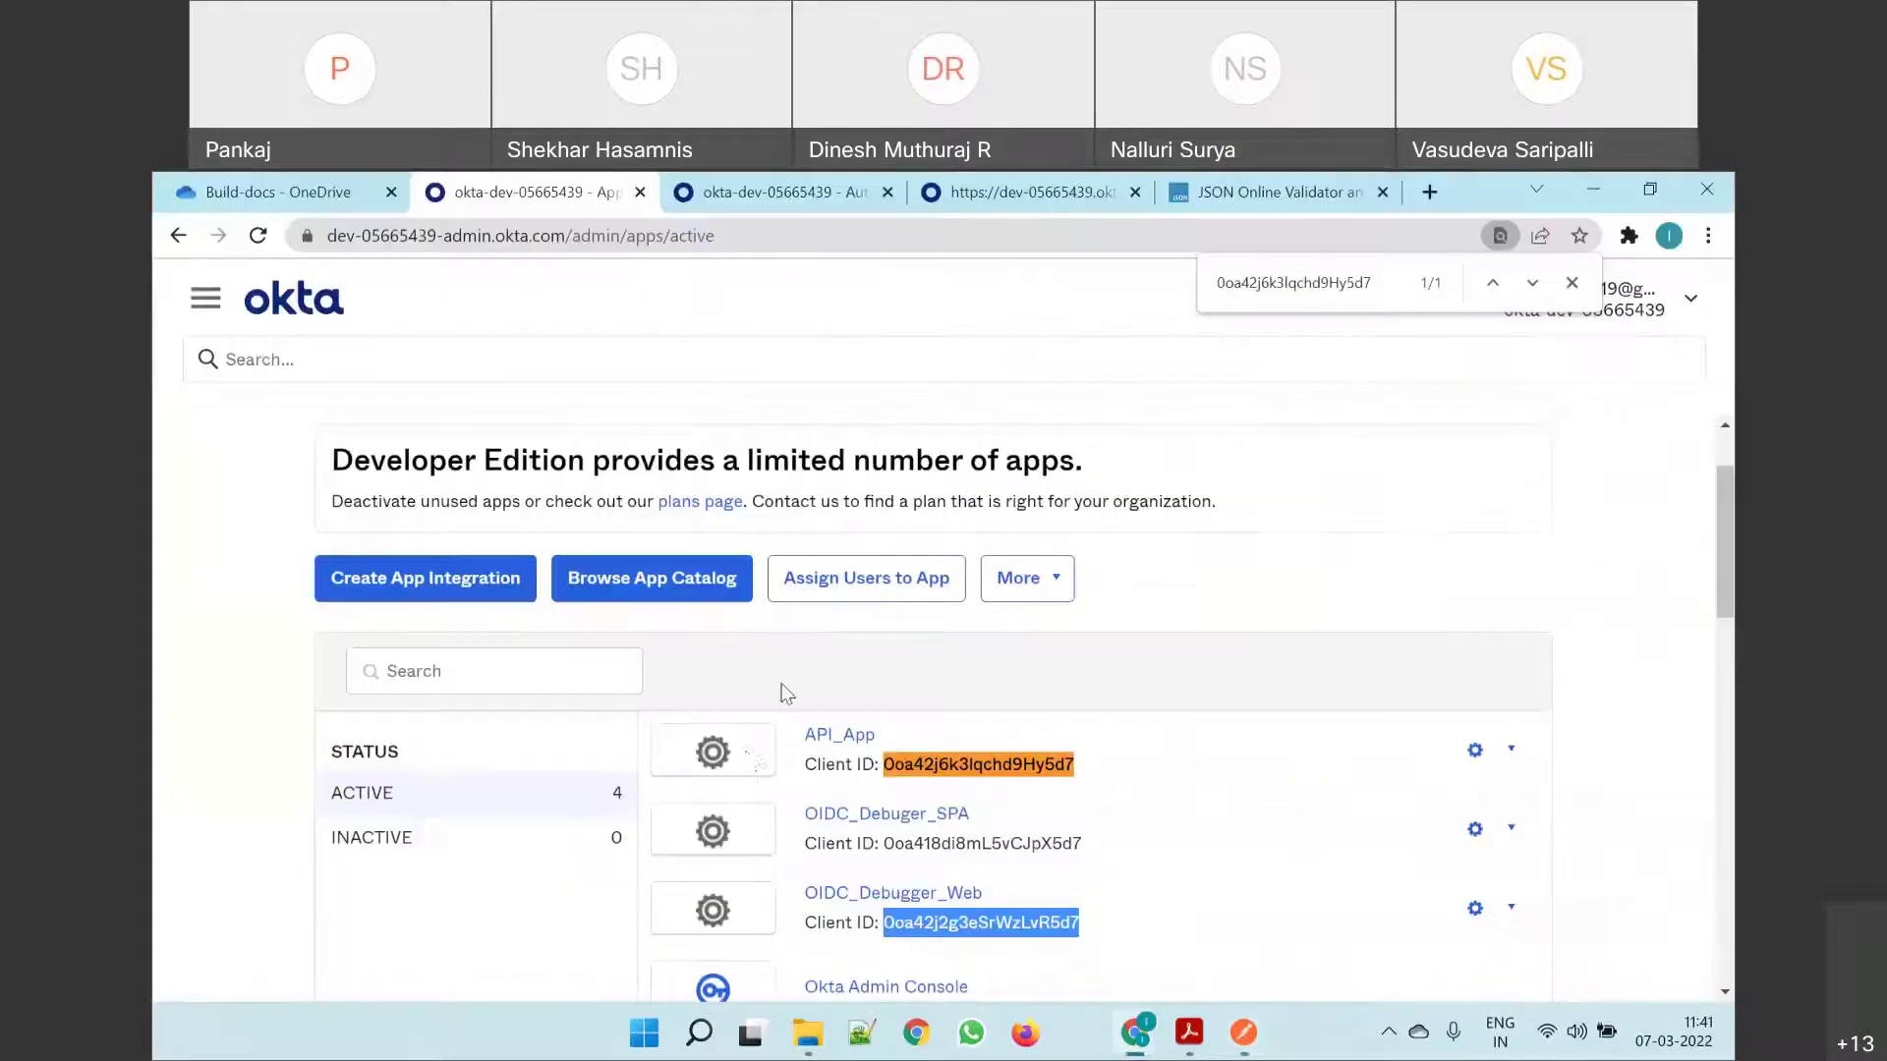
{"action": "key", "text": "alt+Tab"}
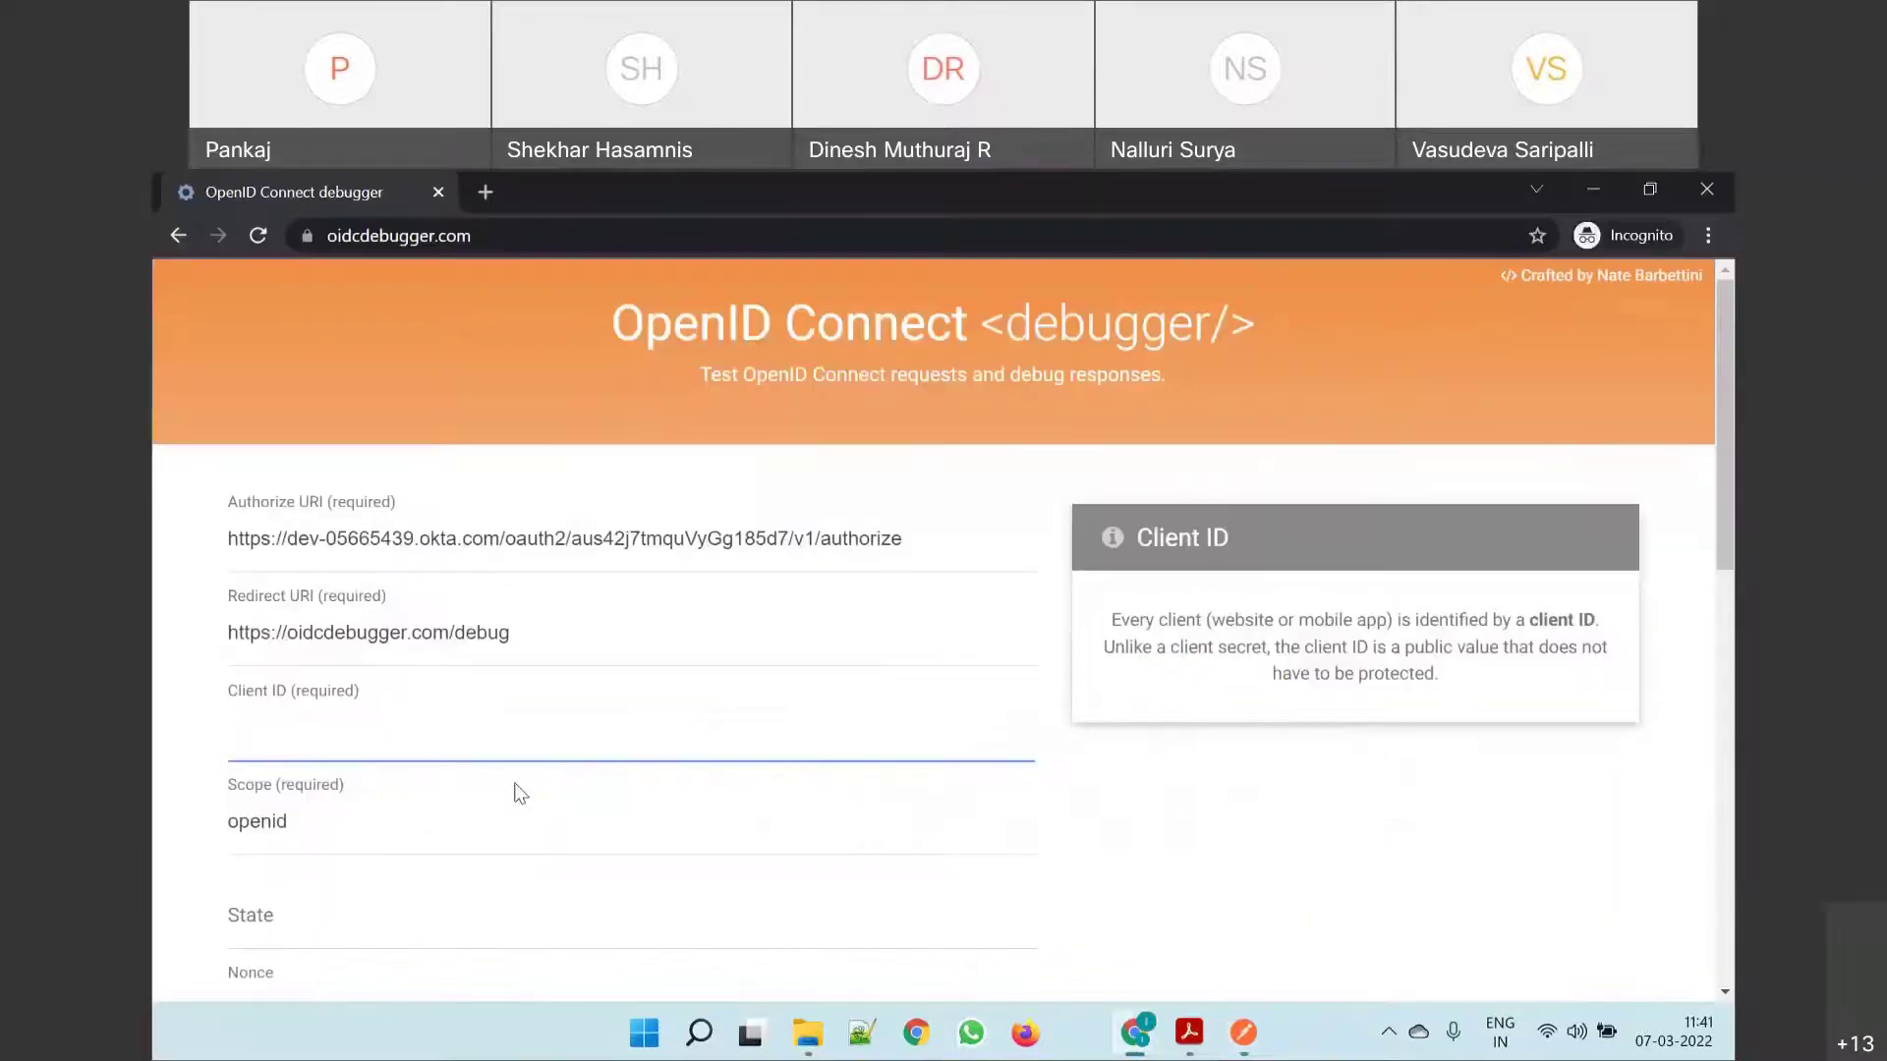
{"action": "key", "text": "ctrl+v"}
Set State to 32r2r and send the authorization request.
{"action": "left_click", "coordinate": [468, 834]}
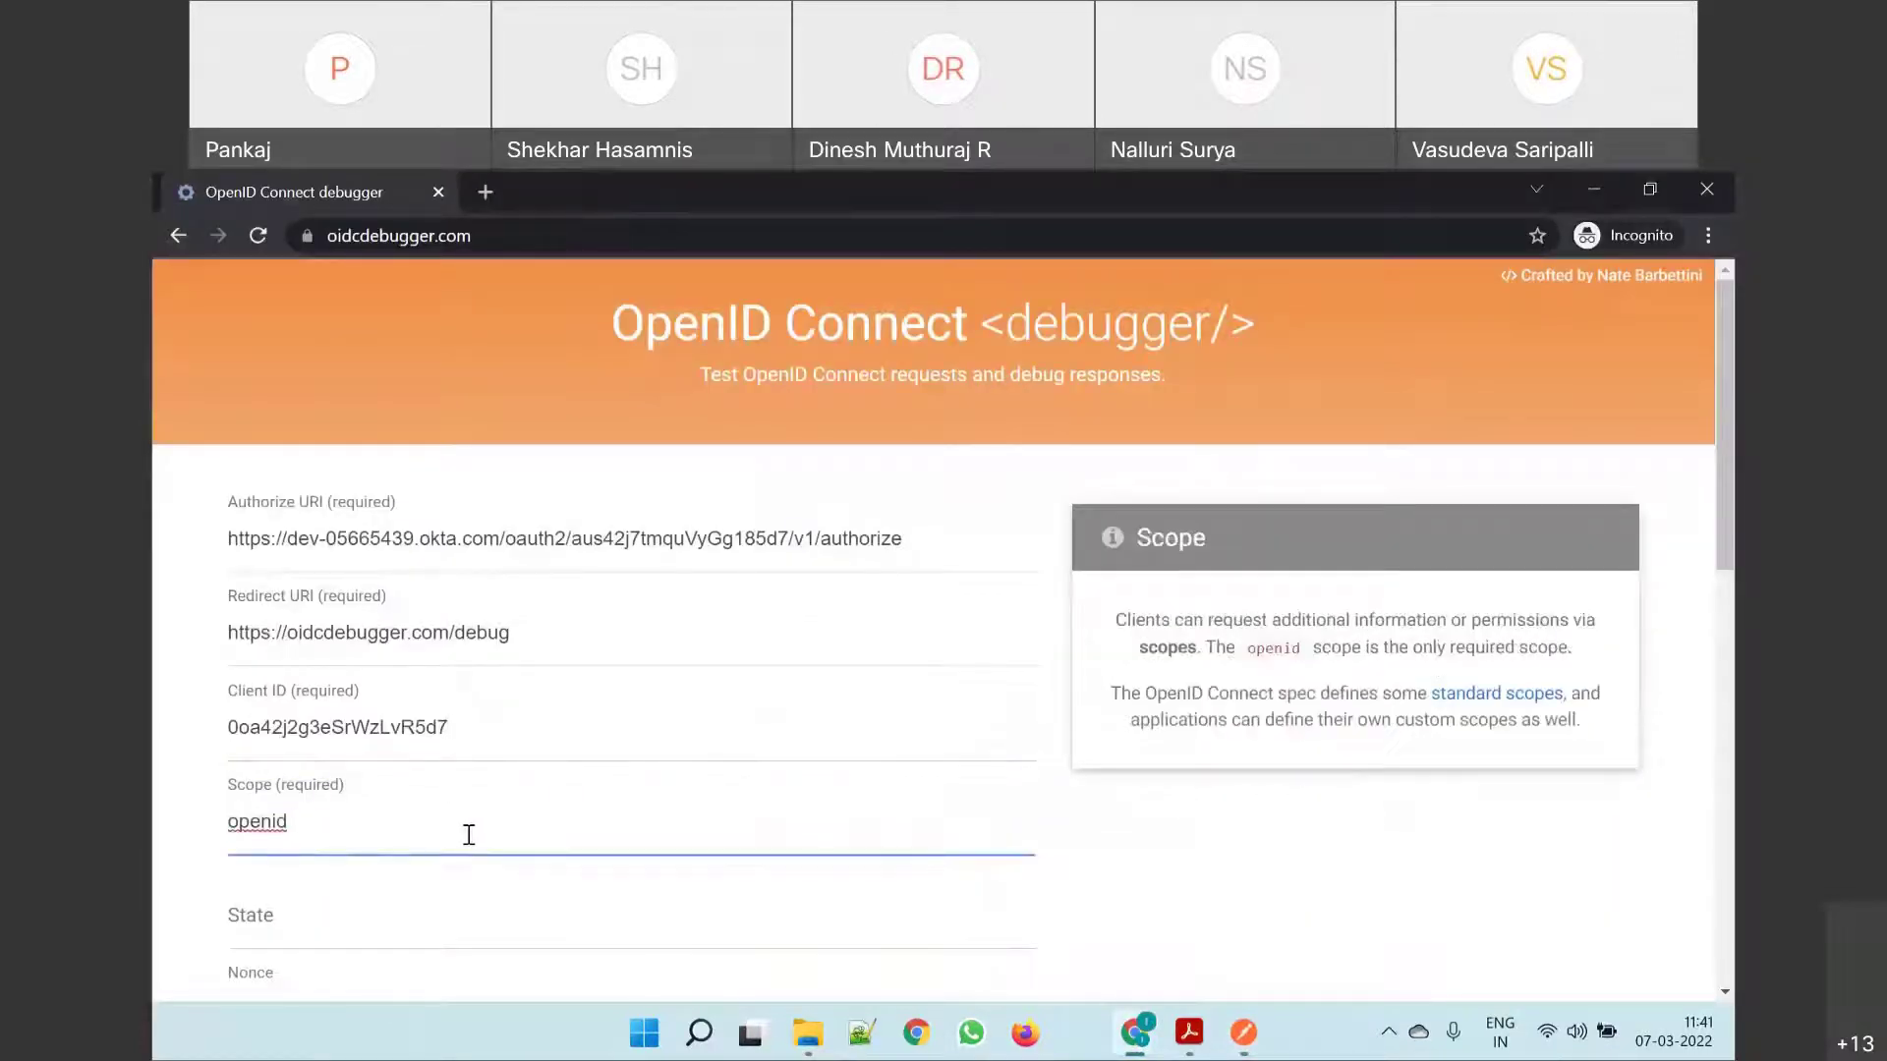
{"action": "left_click", "coordinate": [403, 915]}
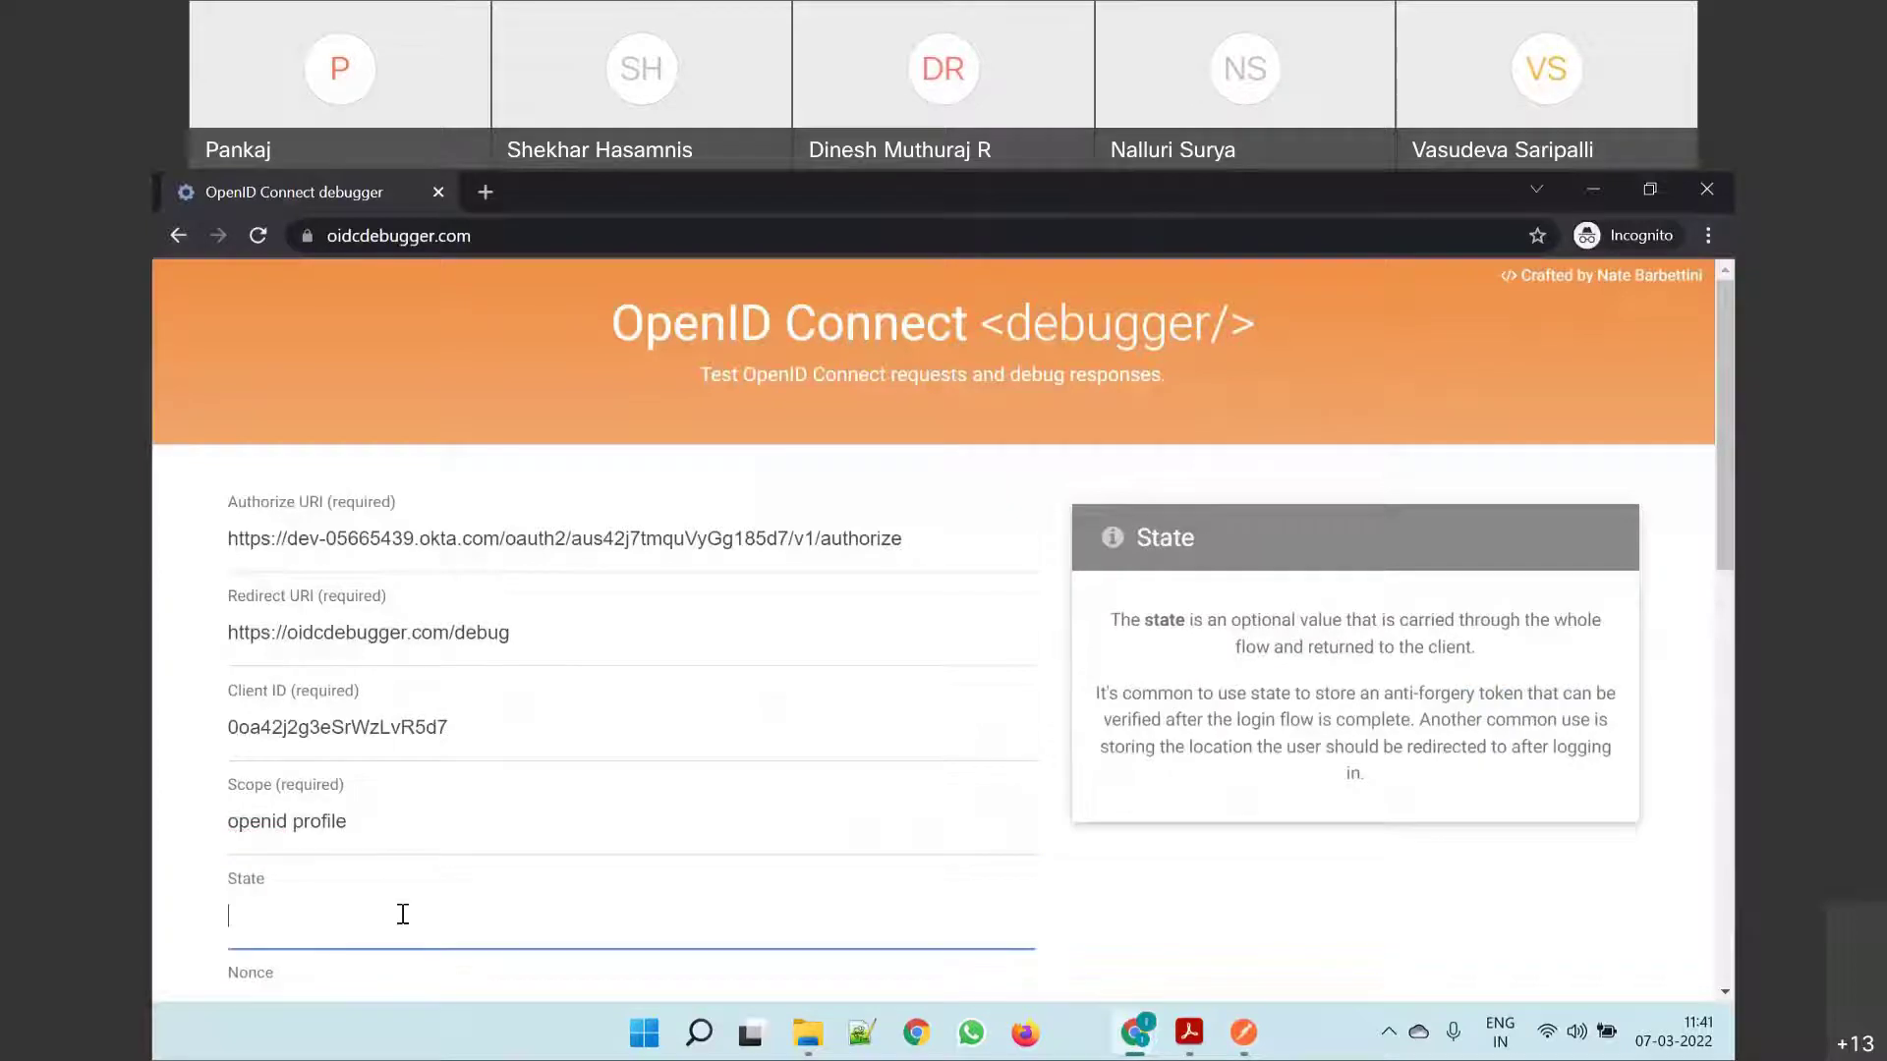
{"action": "type", "text": "32r2r"}
{"action": "scroll", "coordinate": [402, 831], "scroll_direction": "down", "scroll_amount": 4}
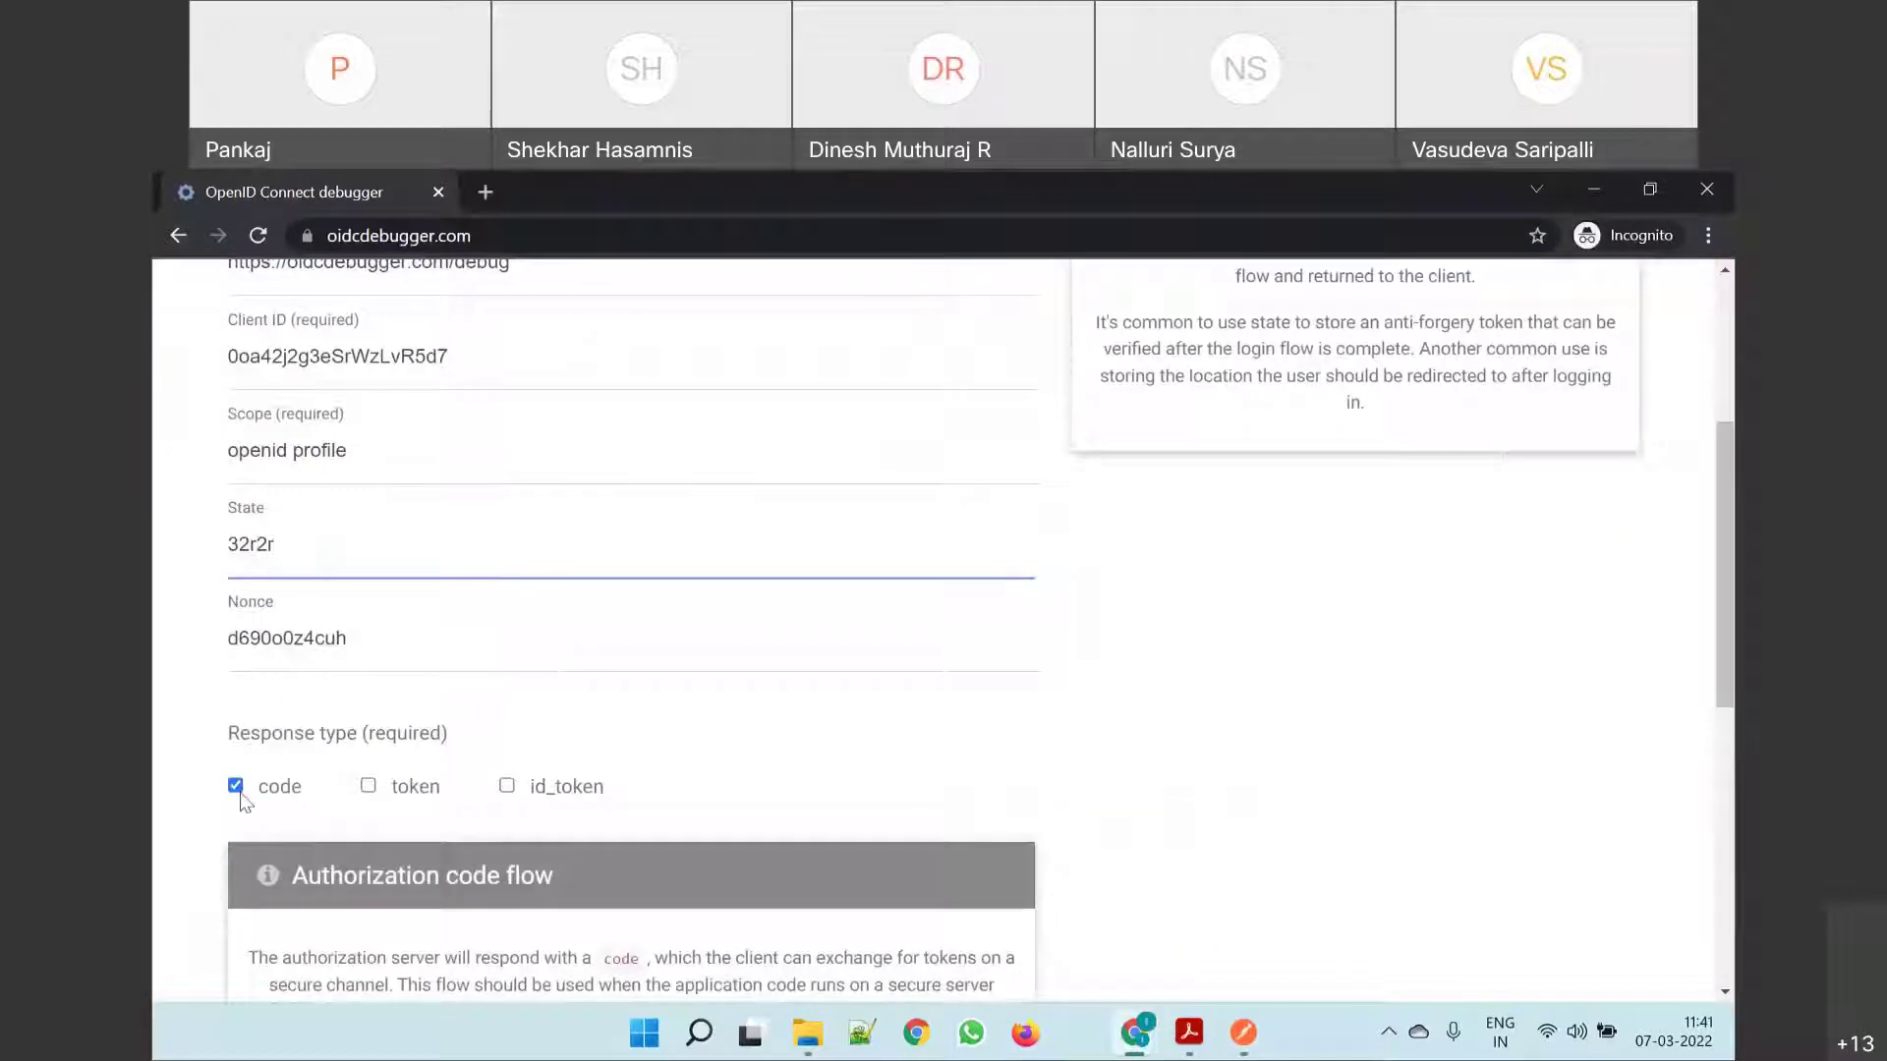
{"action": "scroll", "coordinate": [308, 851], "scroll_direction": "down", "scroll_amount": 10}
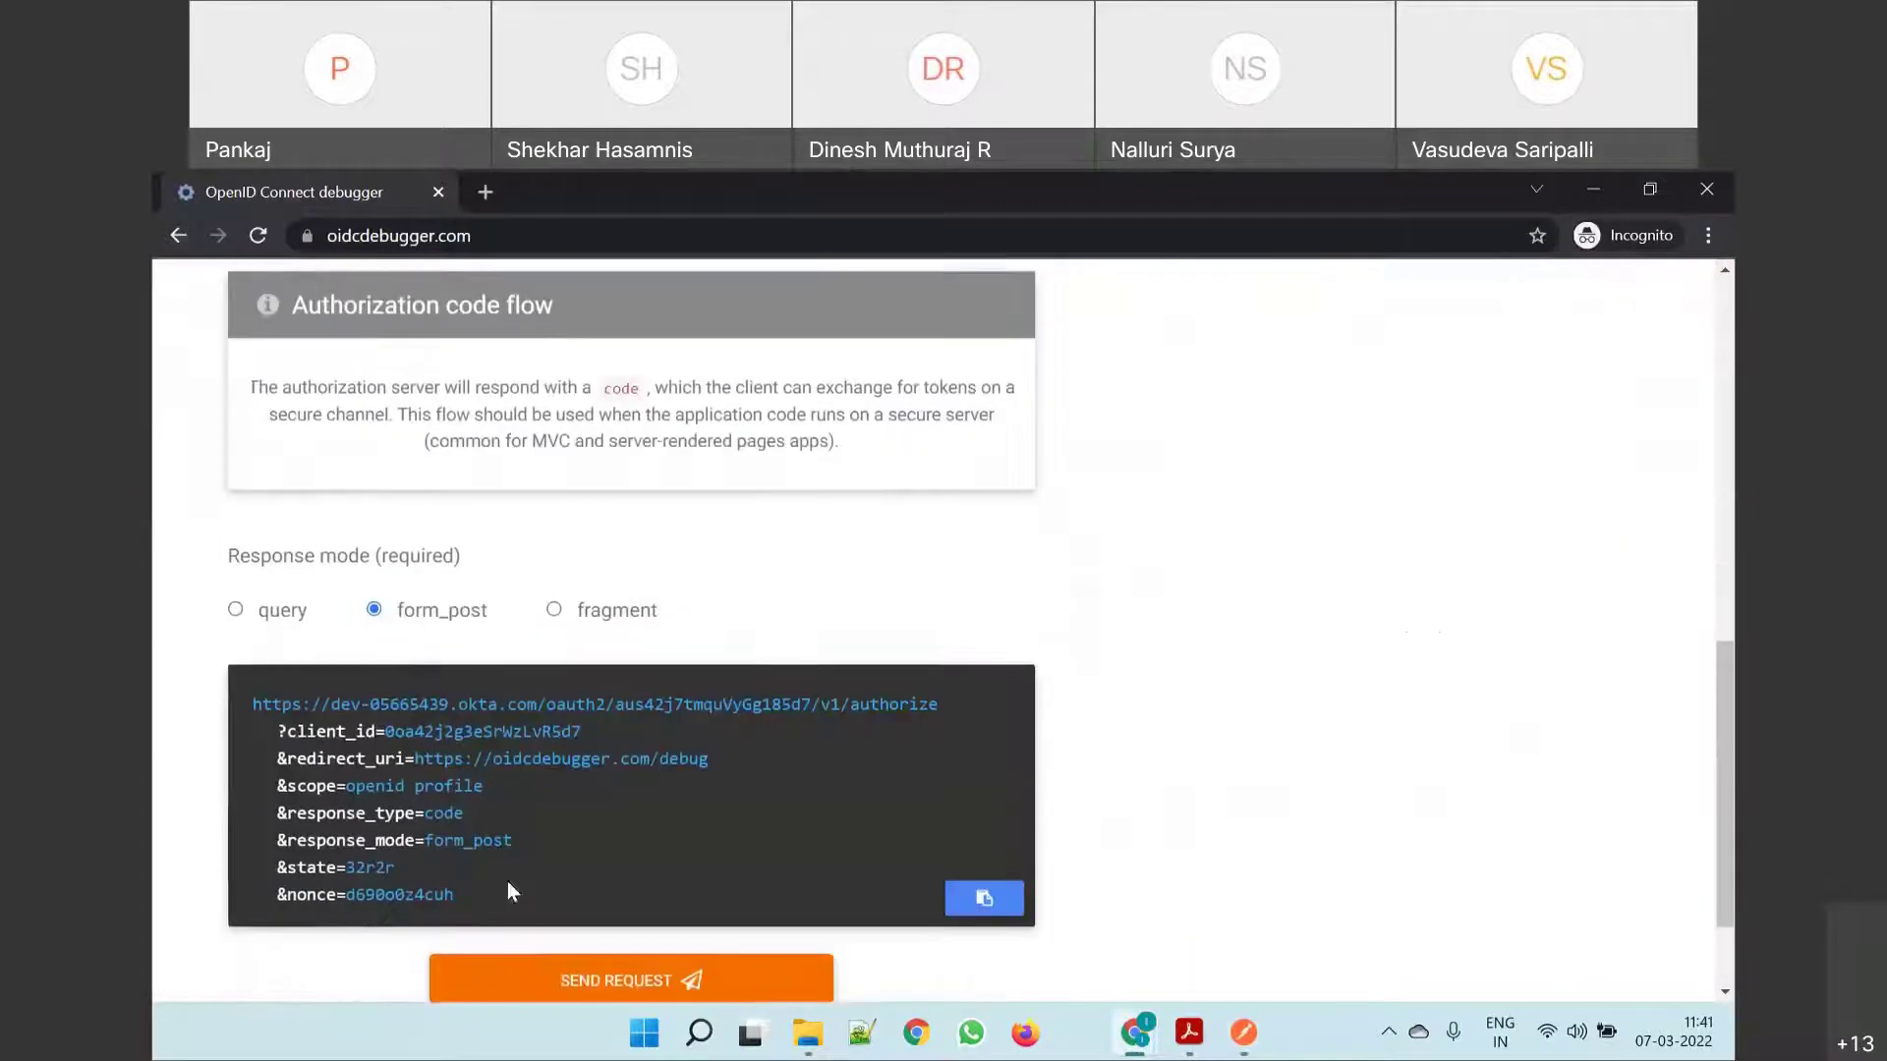
{"action": "left_click", "coordinate": [482, 838]}
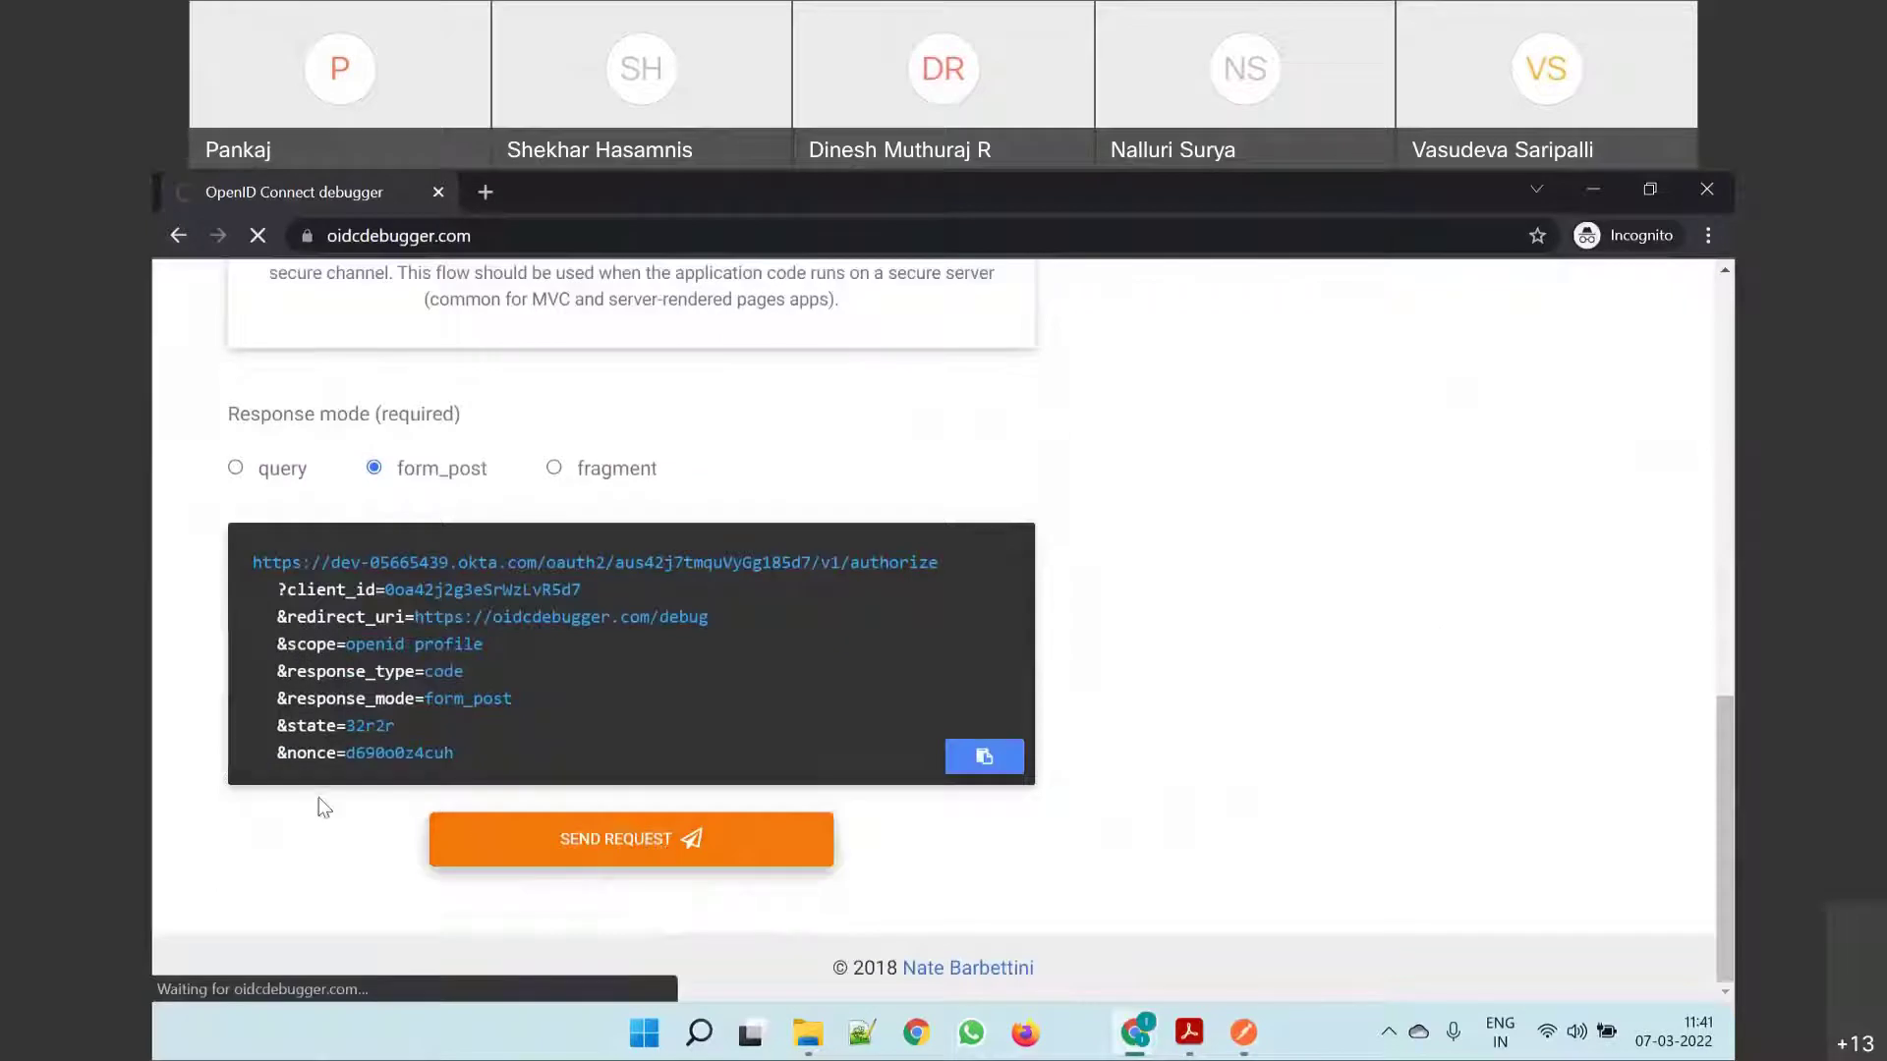
Sign in with the saved Okta login, then select the access_denied policy evaluation error before switching to Okta.
{"action": "left_click", "coordinate": [906, 525]}
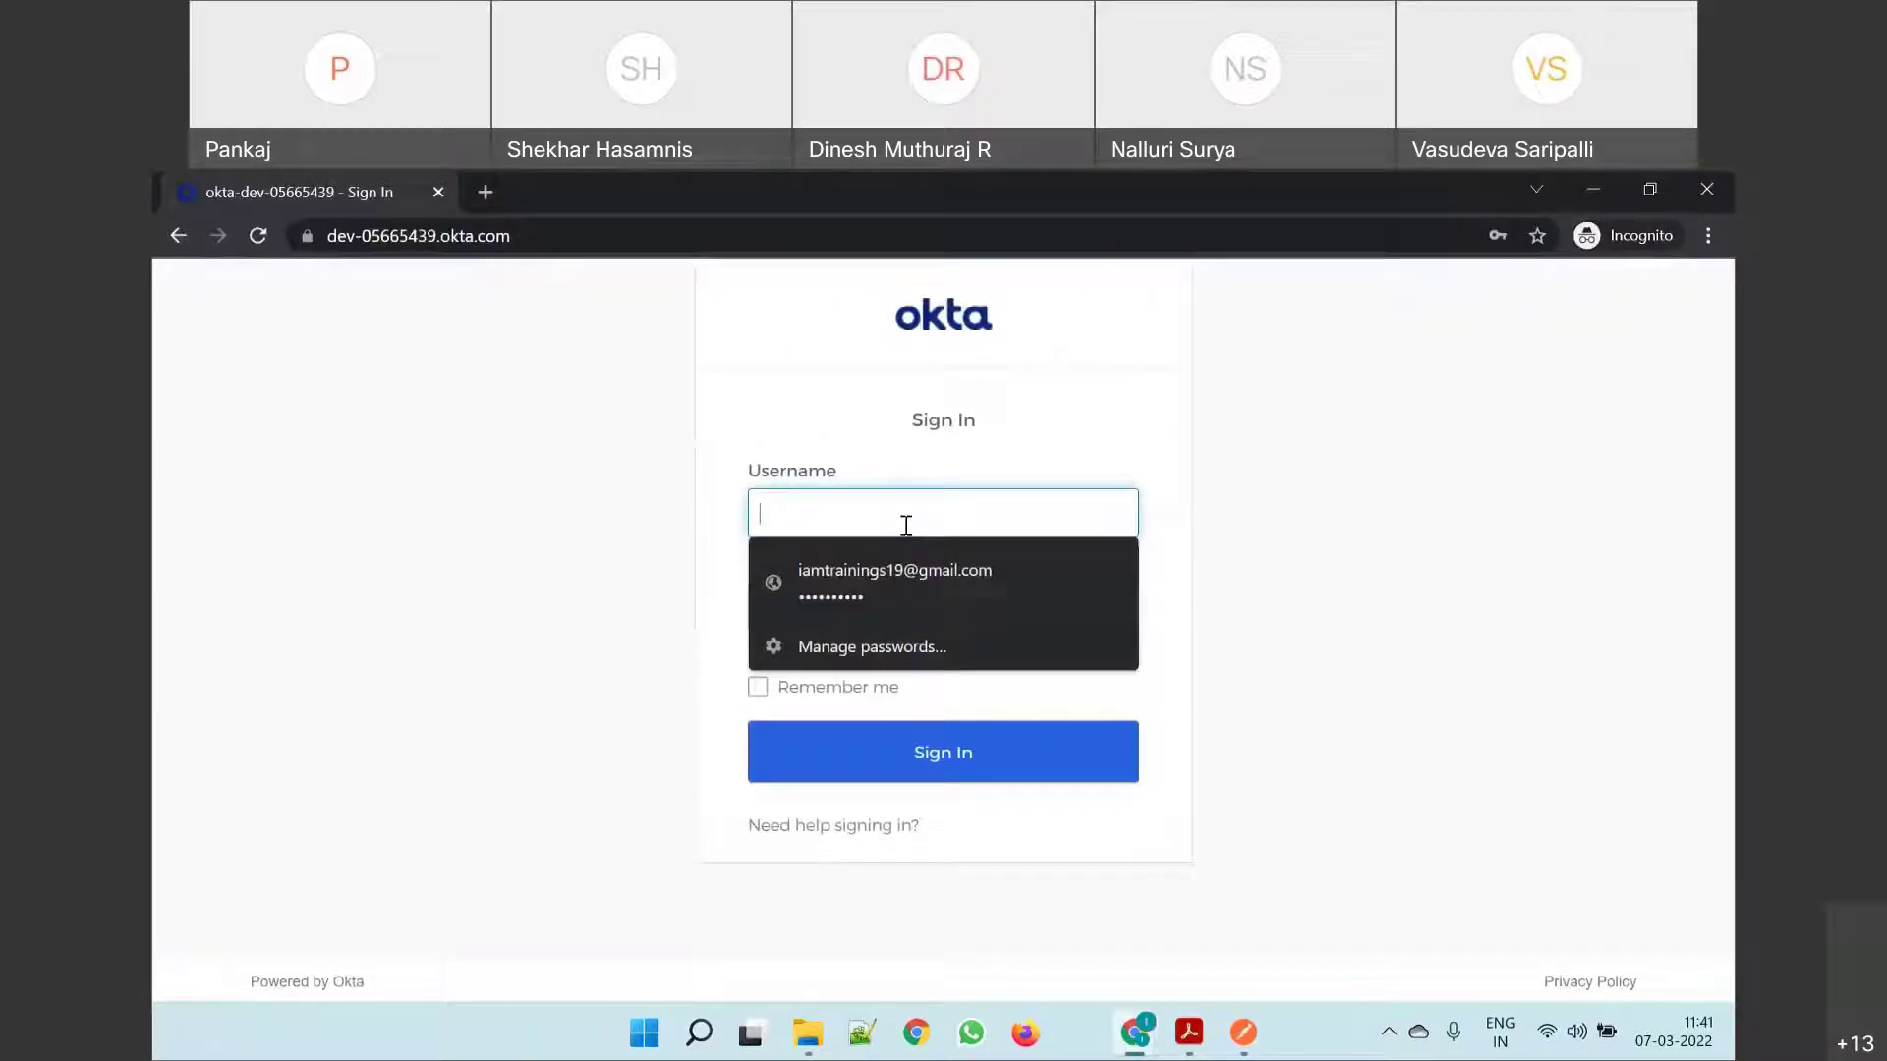
{"action": "left_click", "coordinate": [894, 582]}
{"action": "left_click", "coordinate": [894, 758]}
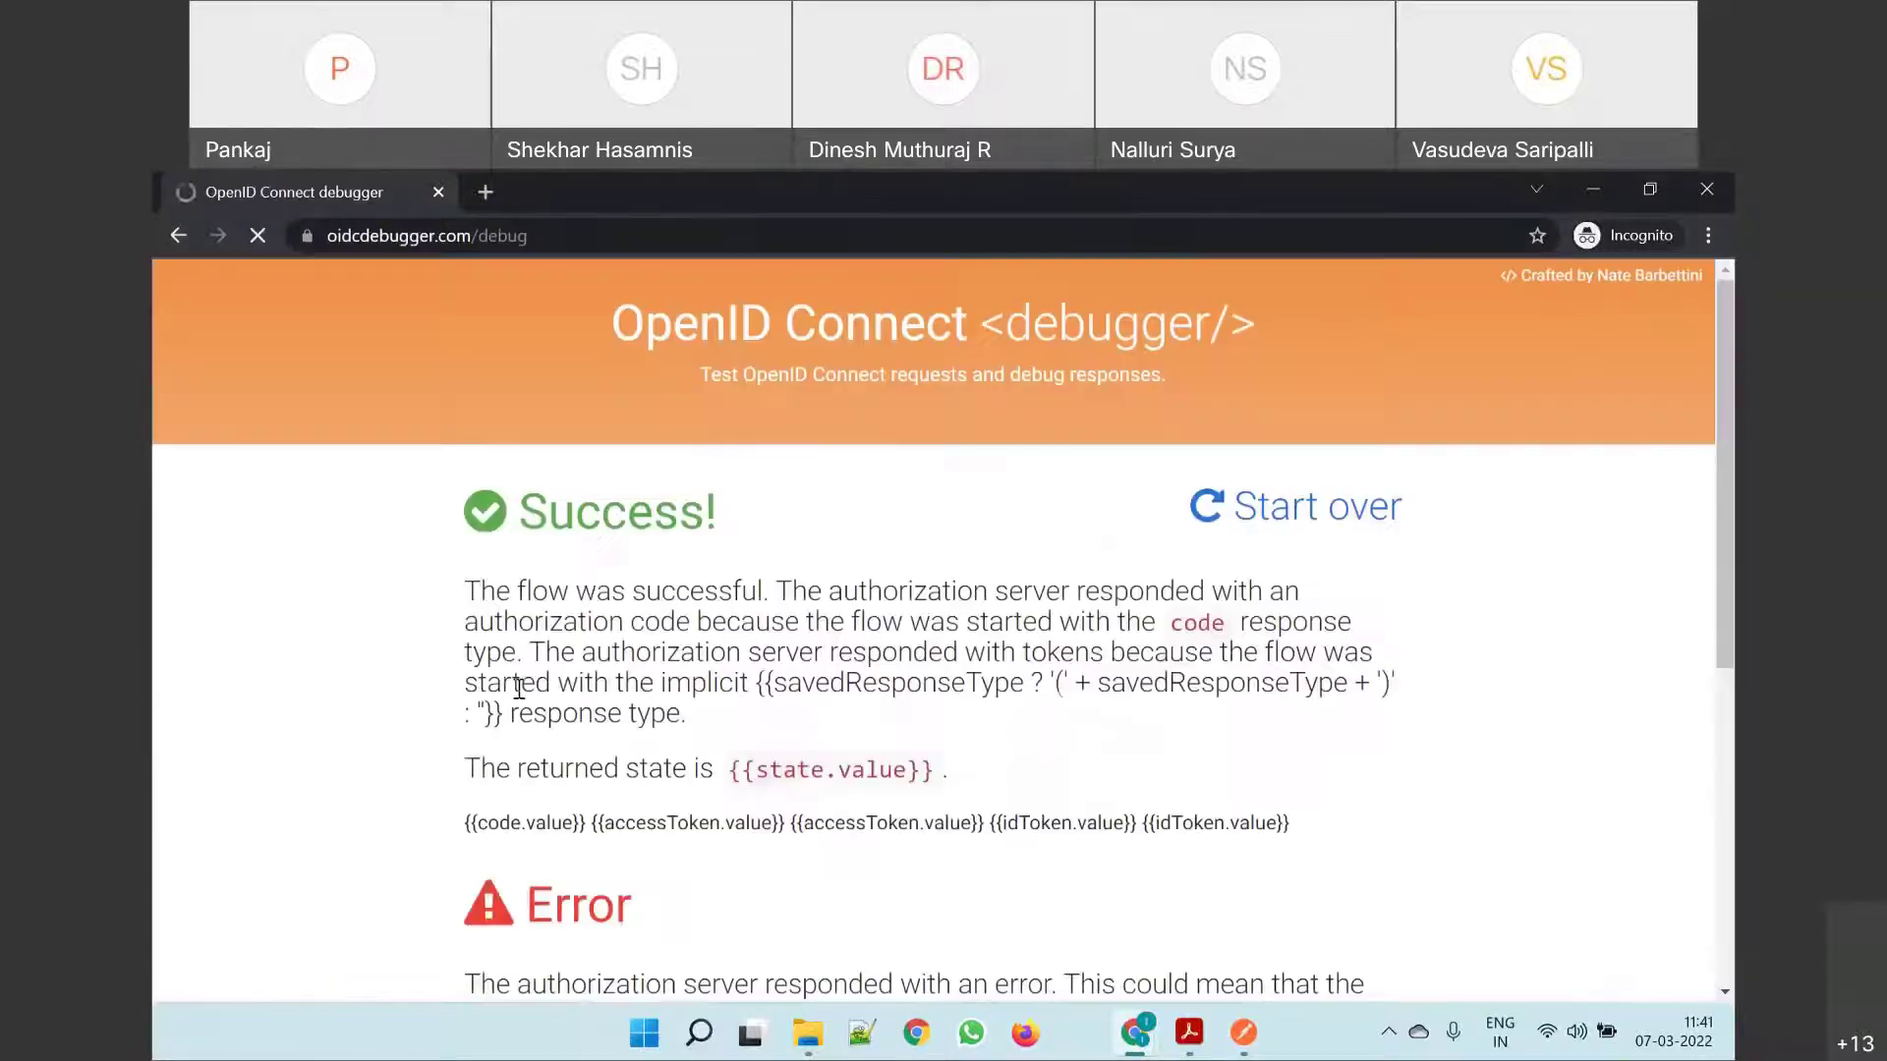
{"action": "scroll", "coordinate": [546, 757], "scroll_direction": "down", "scroll_amount": 3}
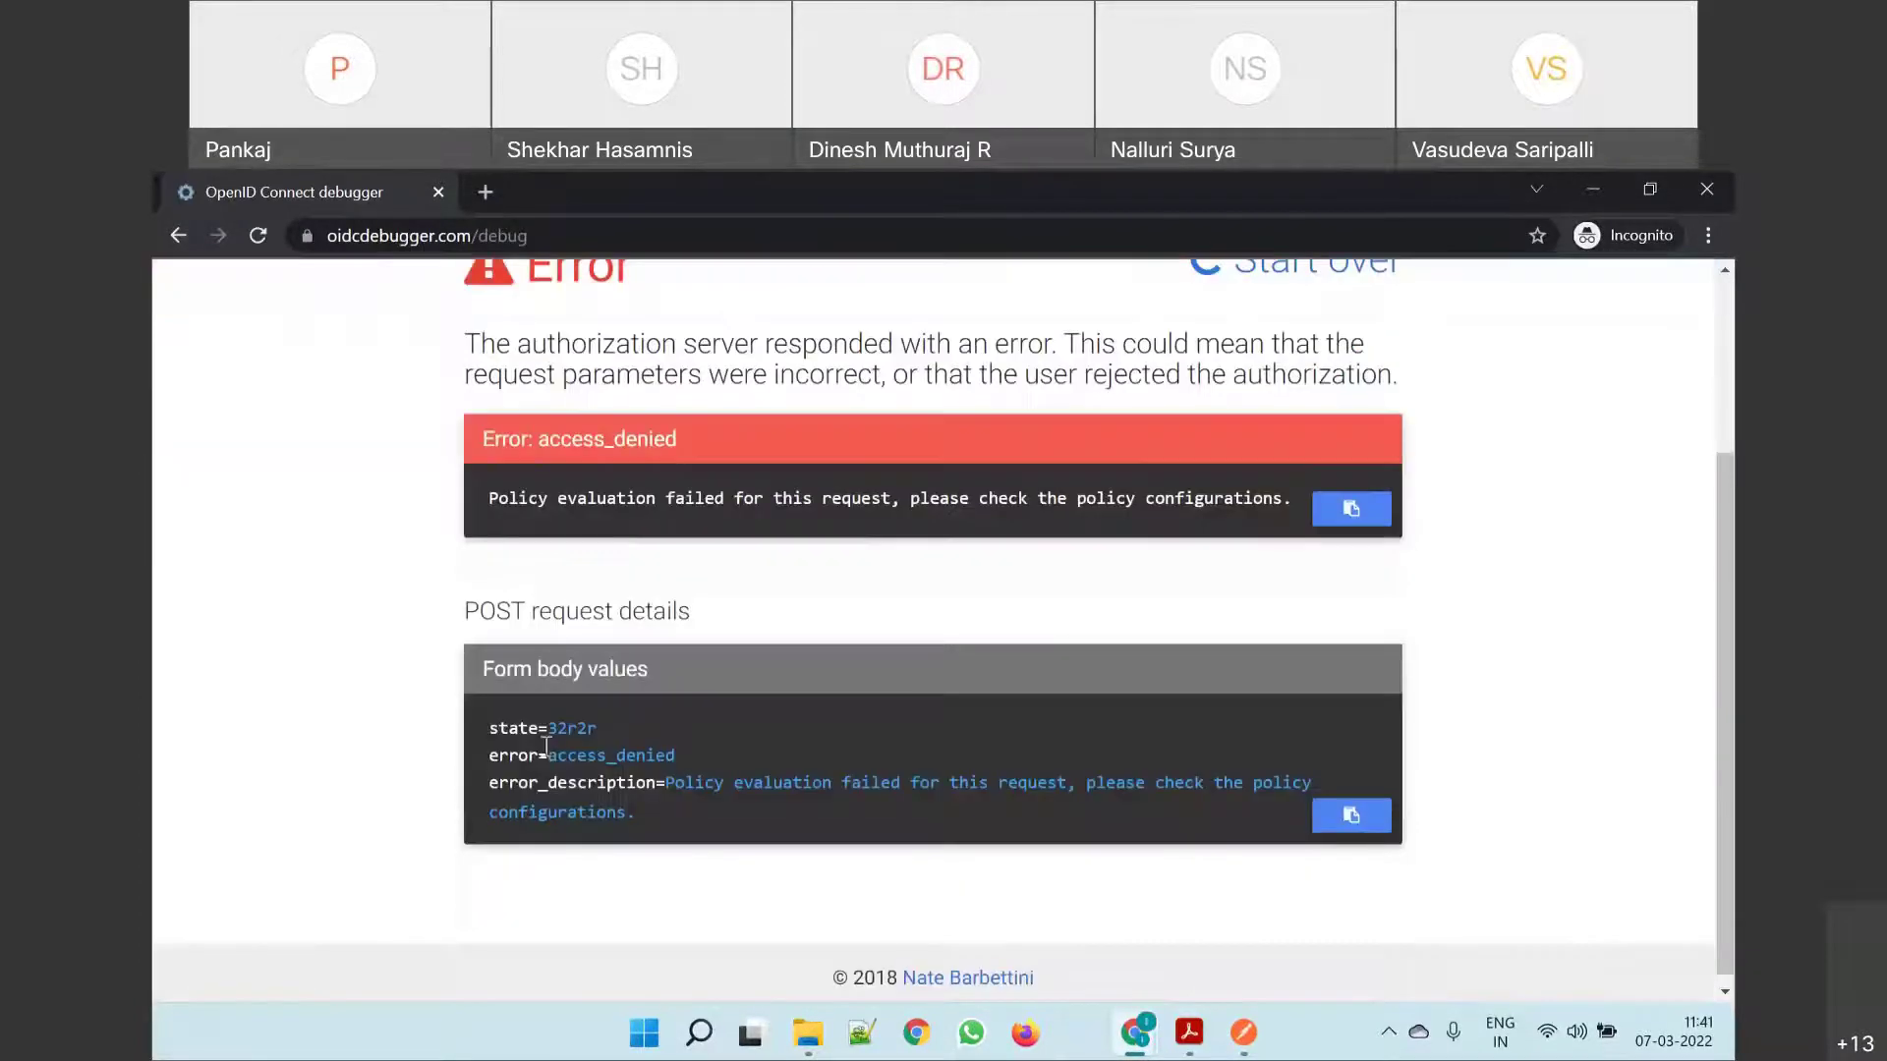
{"action": "left_click_drag", "start_coordinate": [487, 498], "coordinate": [1294, 505]}
{"action": "key", "text": "alt+Tab"}
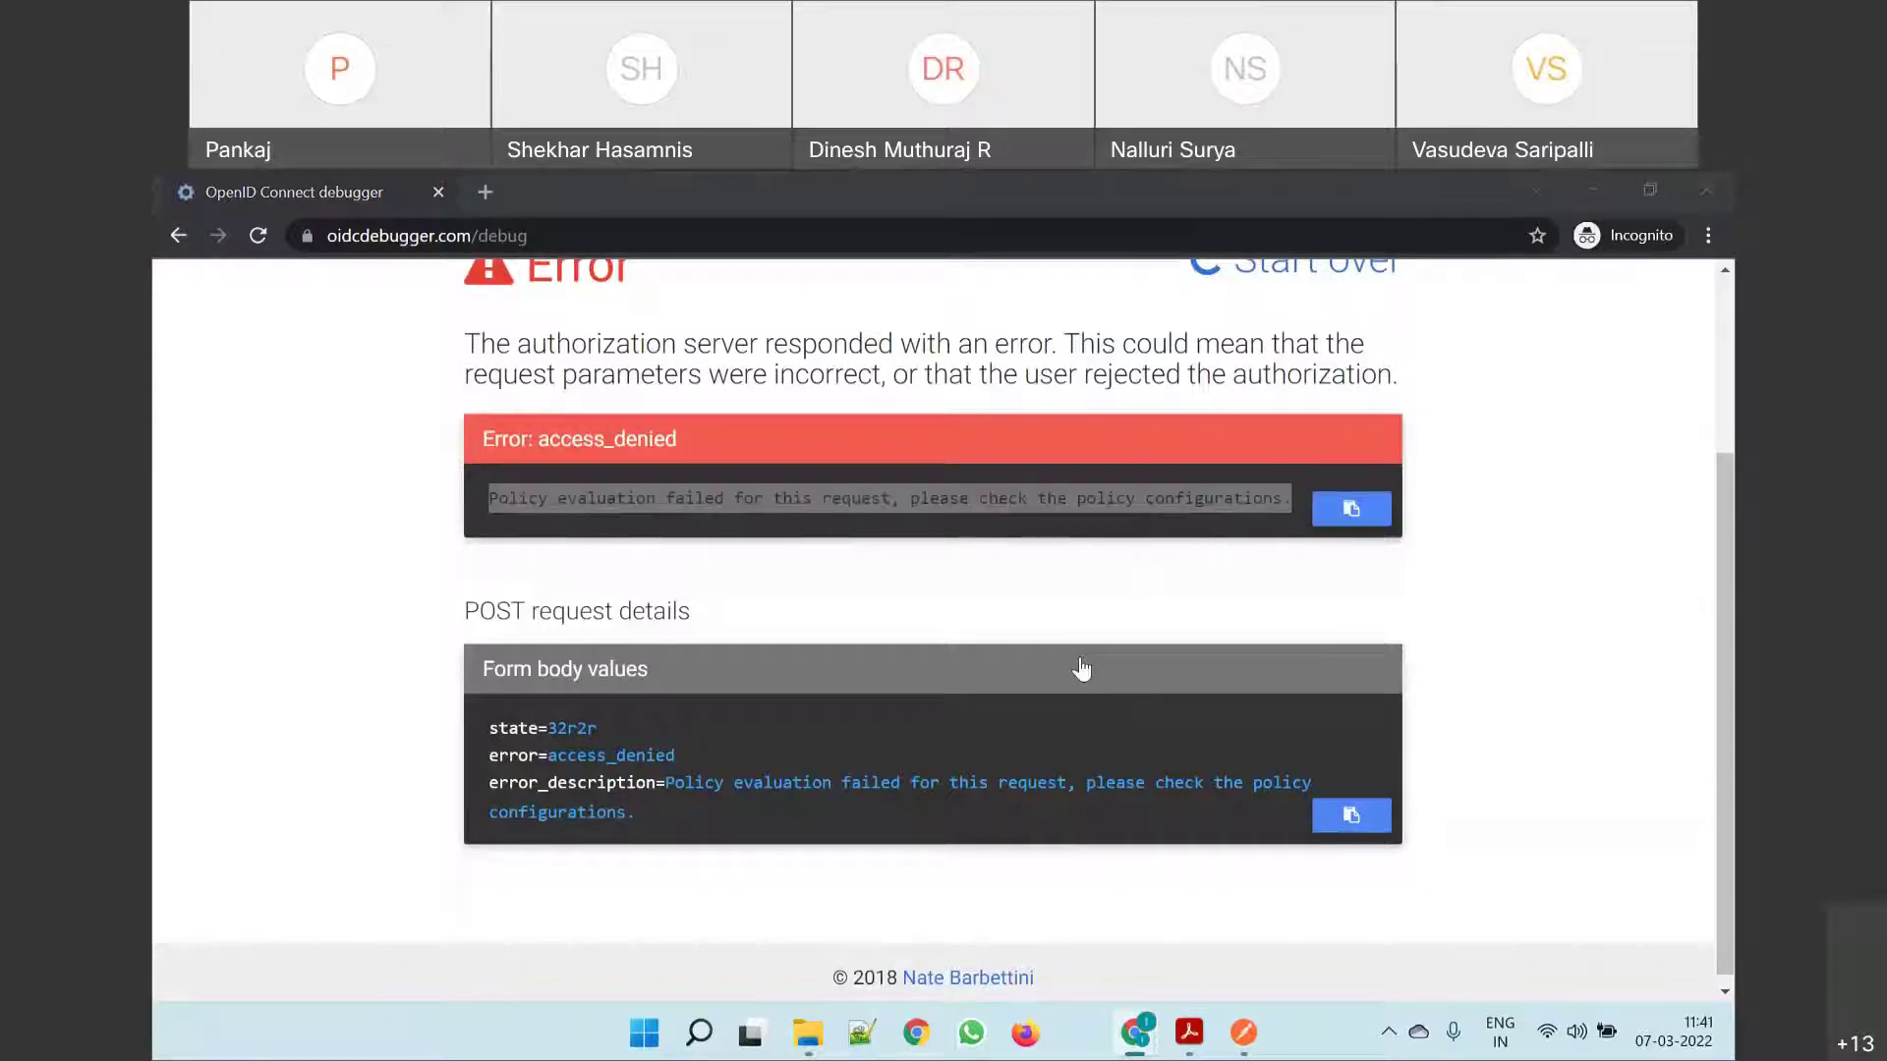
{"action": "left_click", "coordinate": [815, 739]}
Add OIDC_Debugger_Web to the API_Apps access policy's clients and update the policy.
{"action": "key", "text": "ctrl+Tab"}
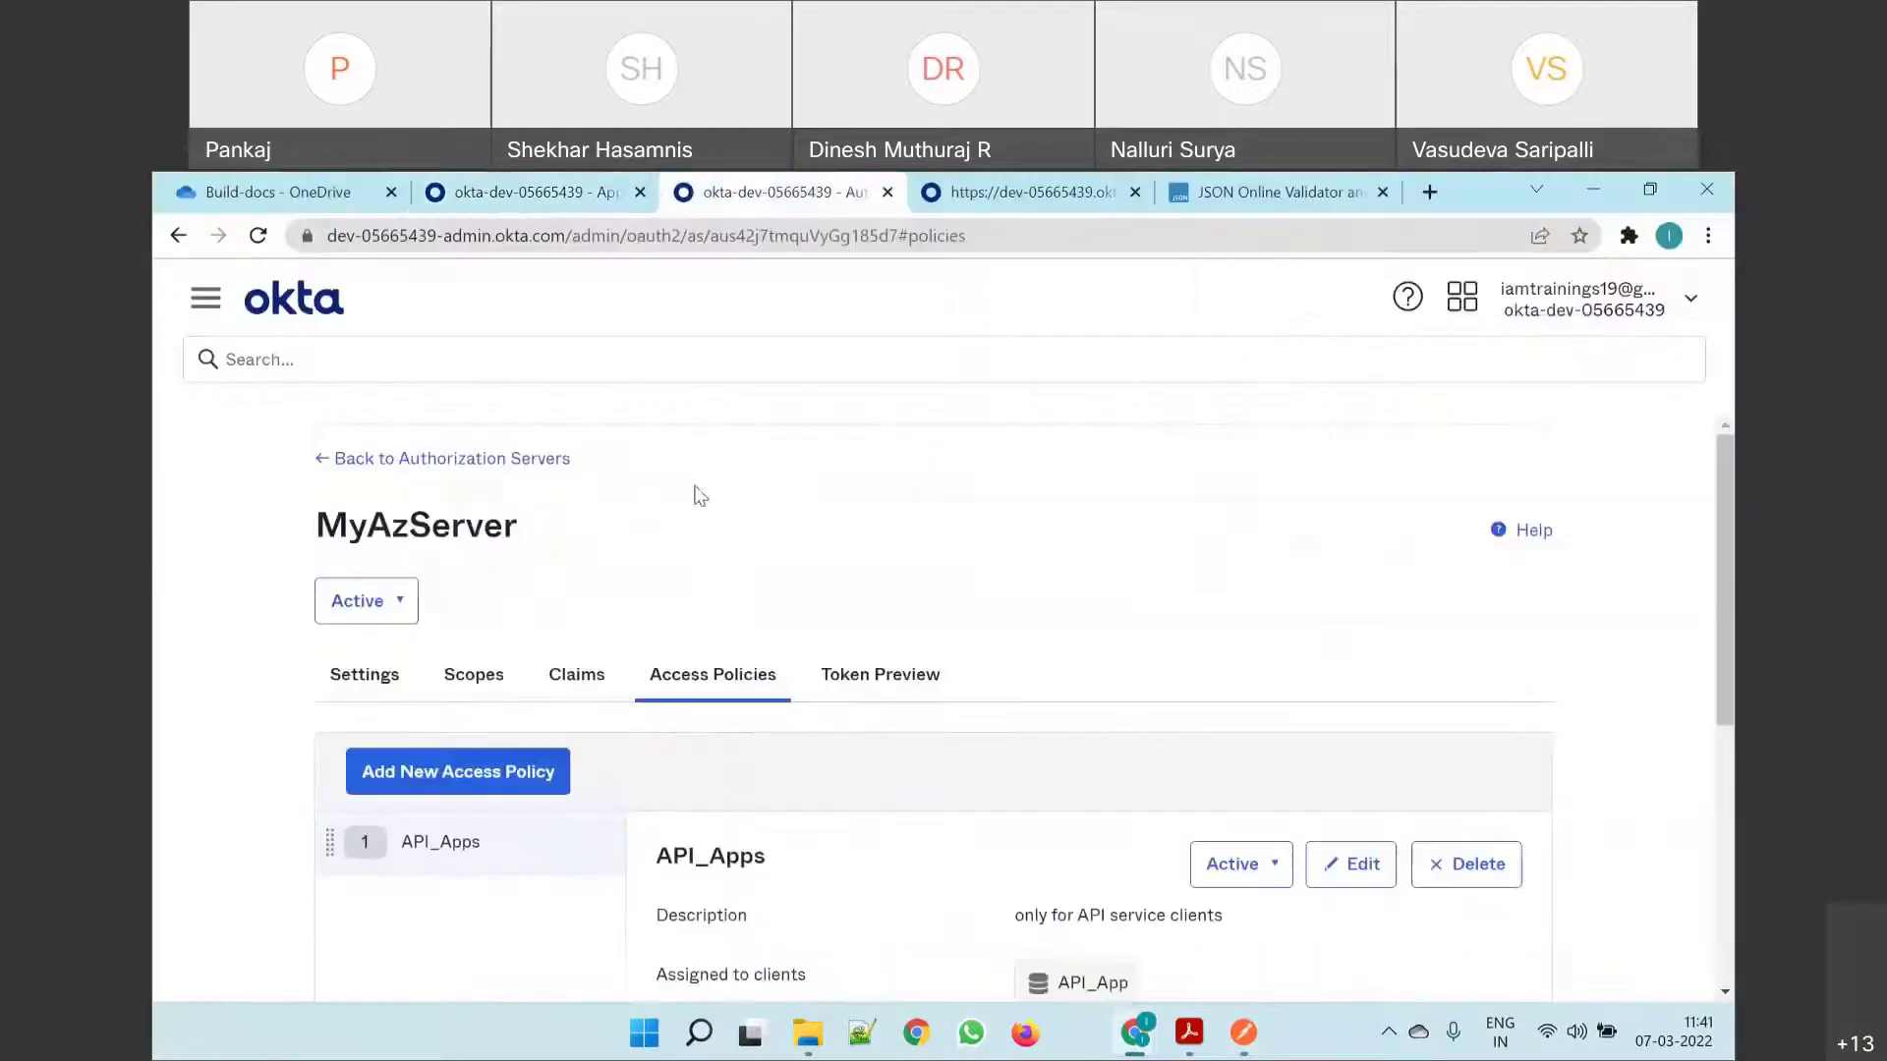
{"action": "scroll", "coordinate": [1280, 604], "scroll_direction": "down", "scroll_amount": 4}
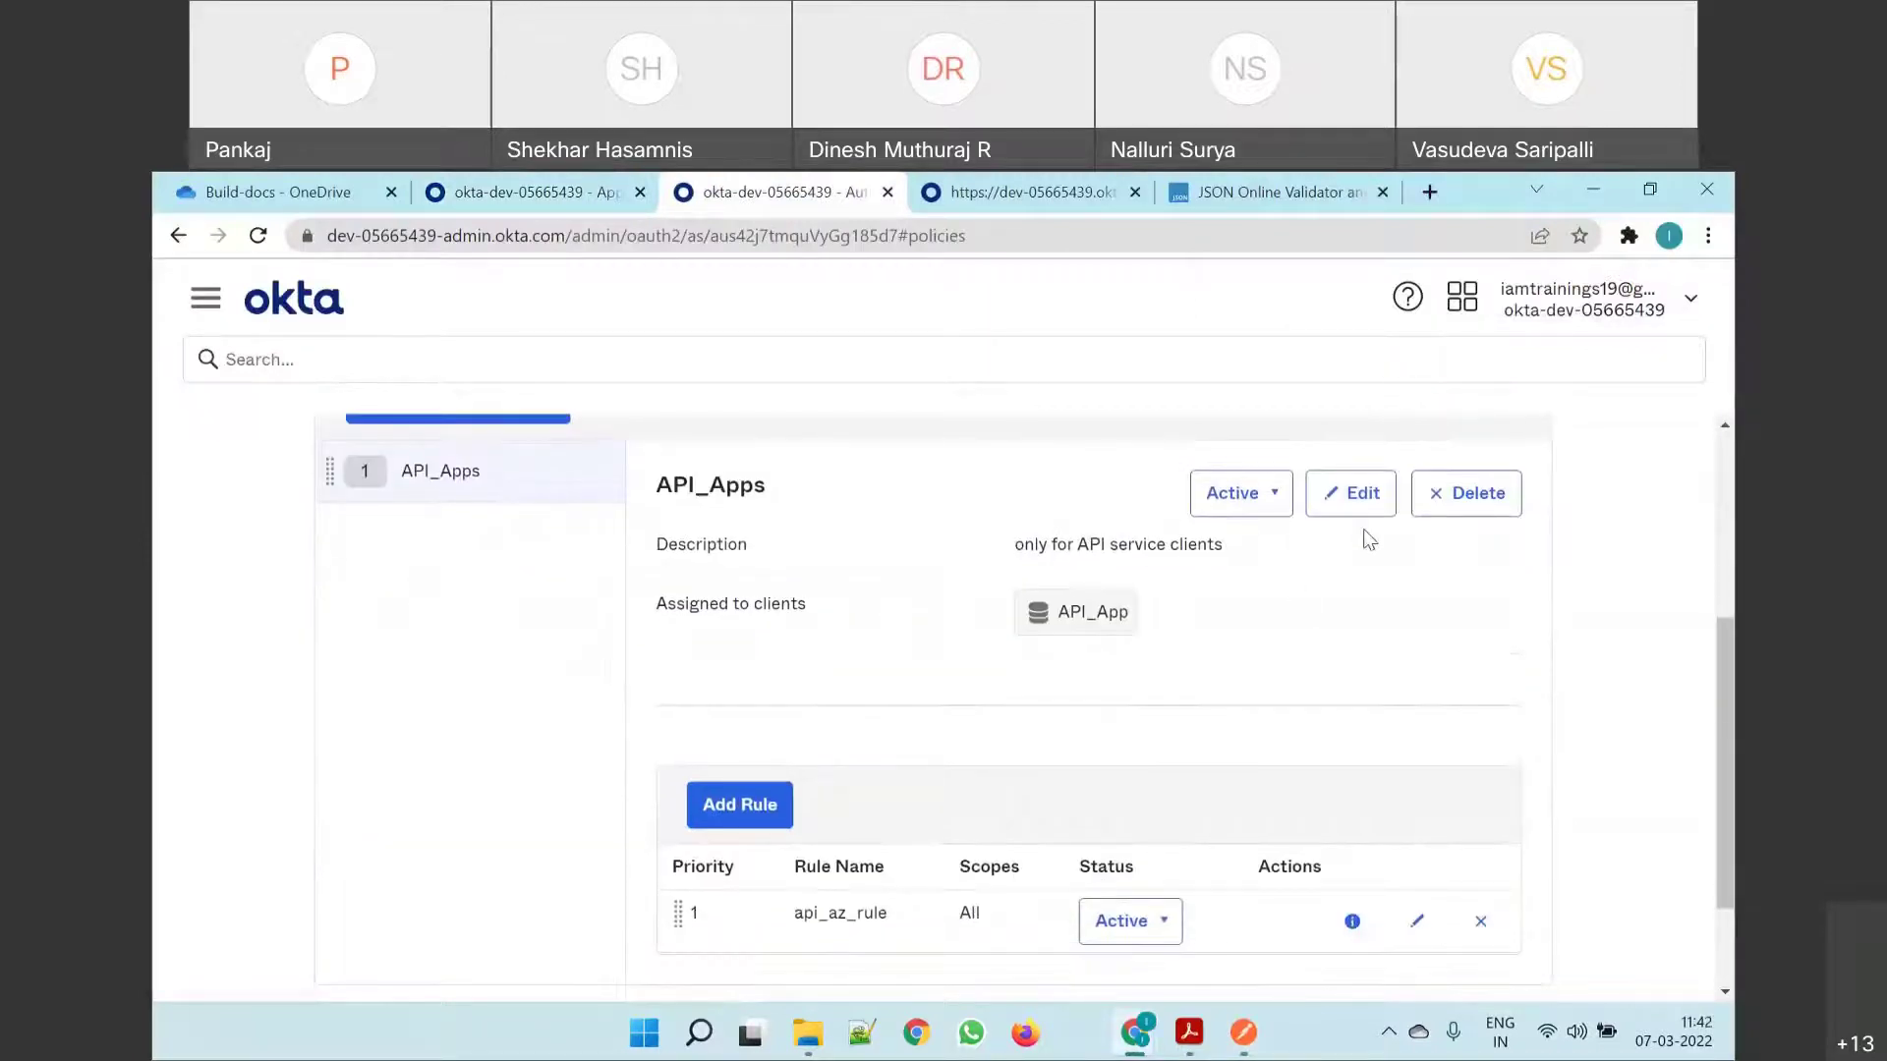
{"action": "left_click", "coordinate": [1357, 496]}
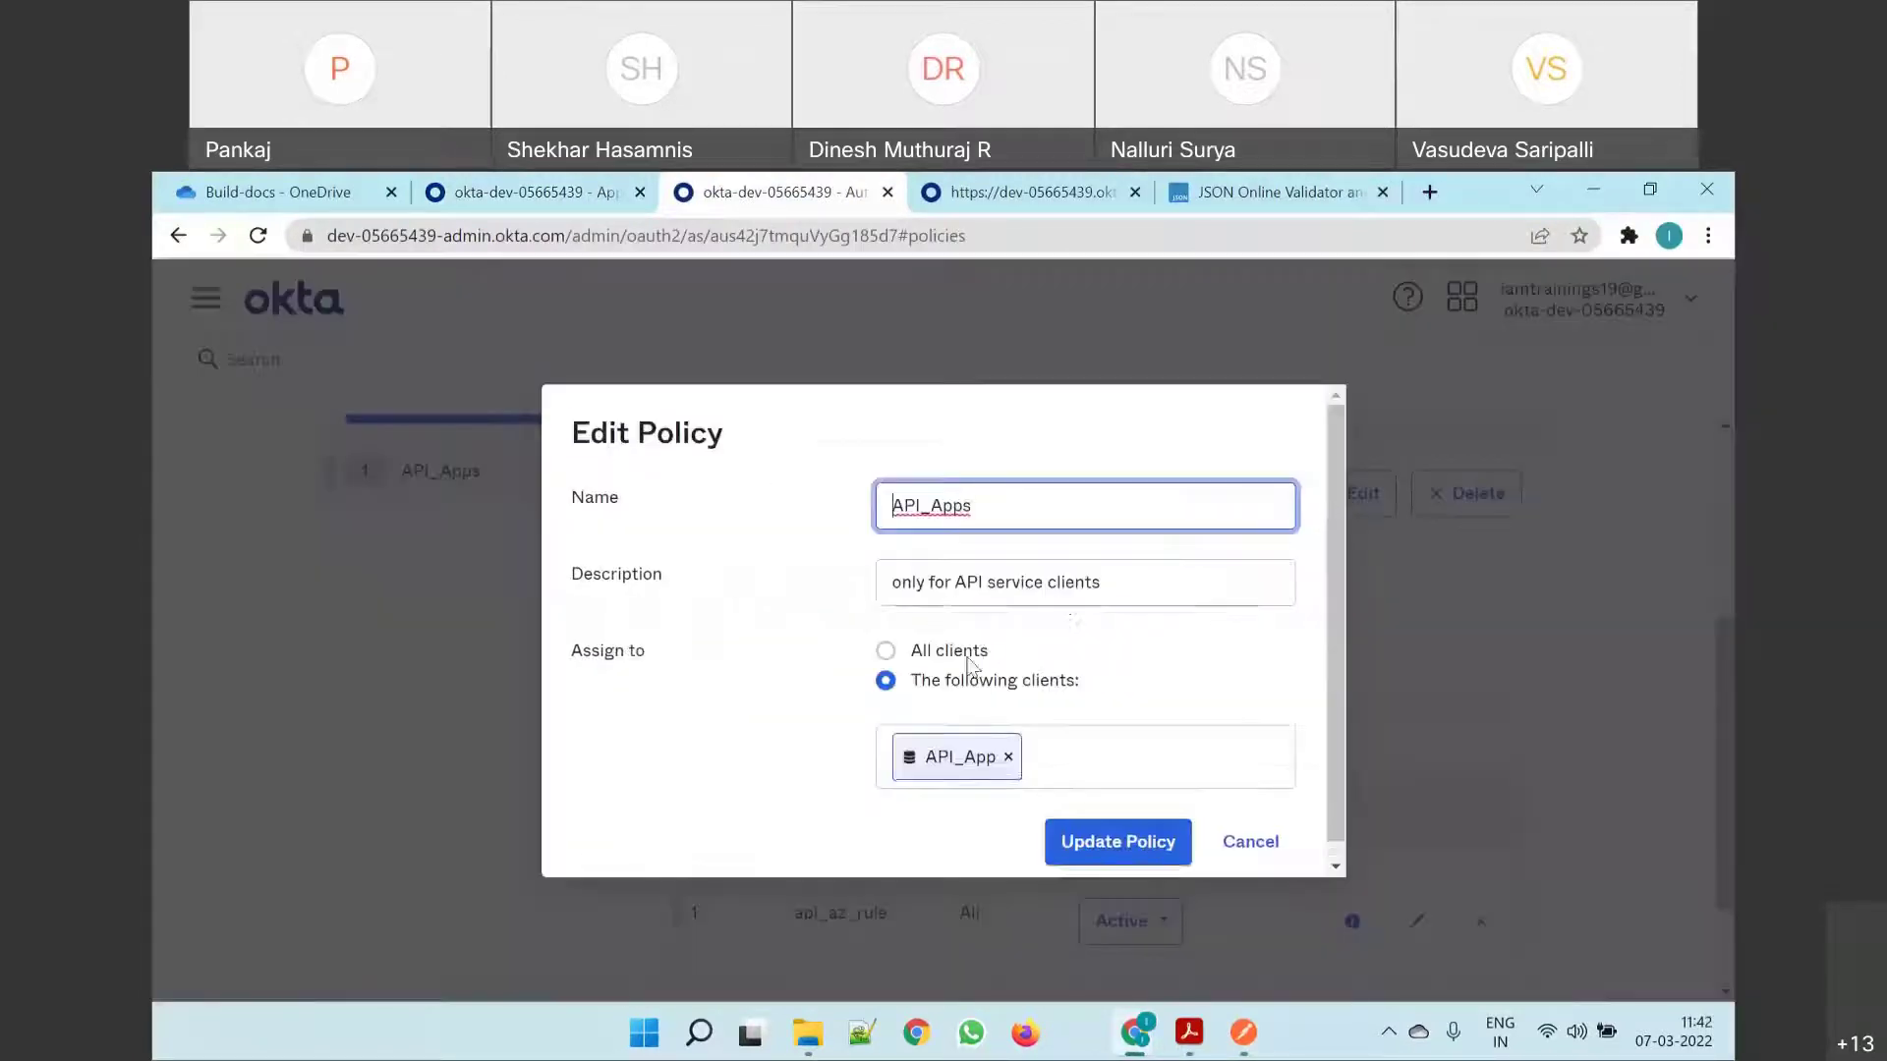
{"action": "left_click", "coordinate": [1065, 747]}
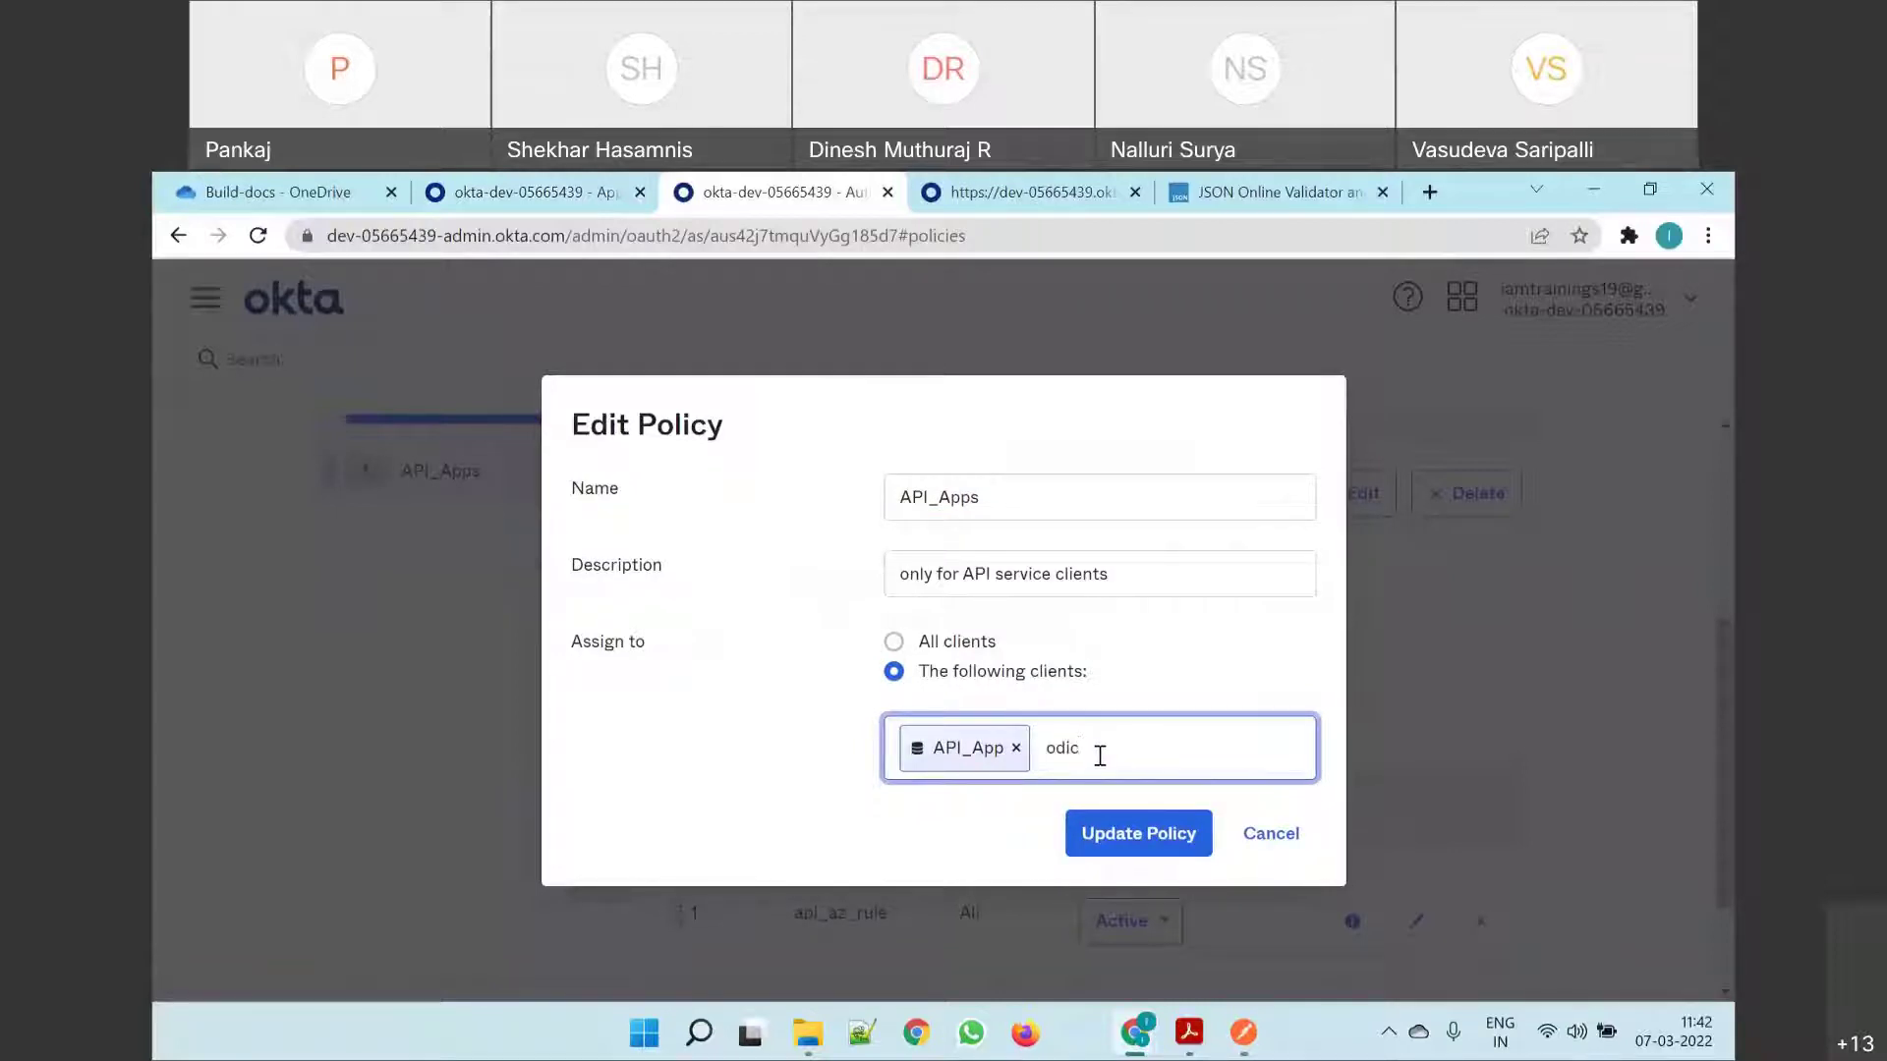
{"action": "left_click", "coordinate": [1101, 764]}
{"action": "left_click", "coordinate": [1135, 870]}
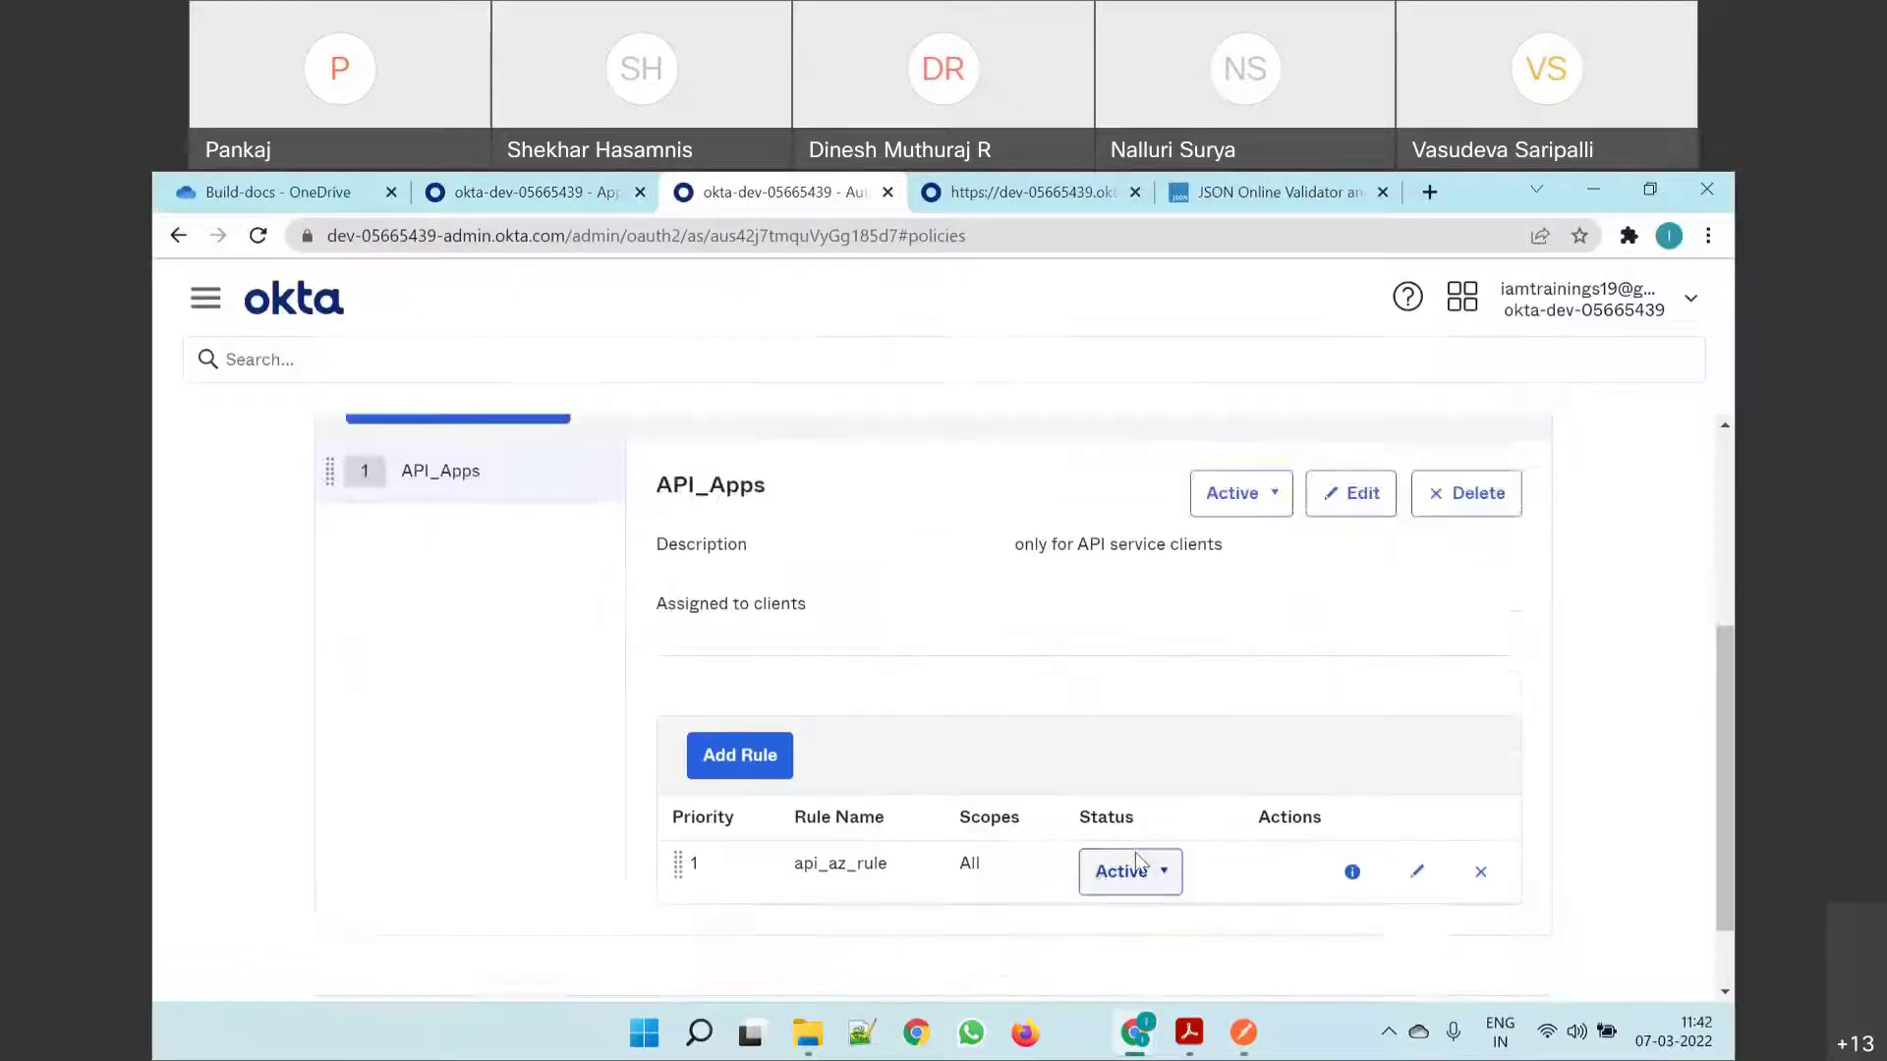
Open api_az_rule, cancel without changes, and return to the debugger error page.
{"action": "scroll", "coordinate": [1278, 845], "scroll_direction": "down", "scroll_amount": 1}
{"action": "left_click", "coordinate": [1417, 823]}
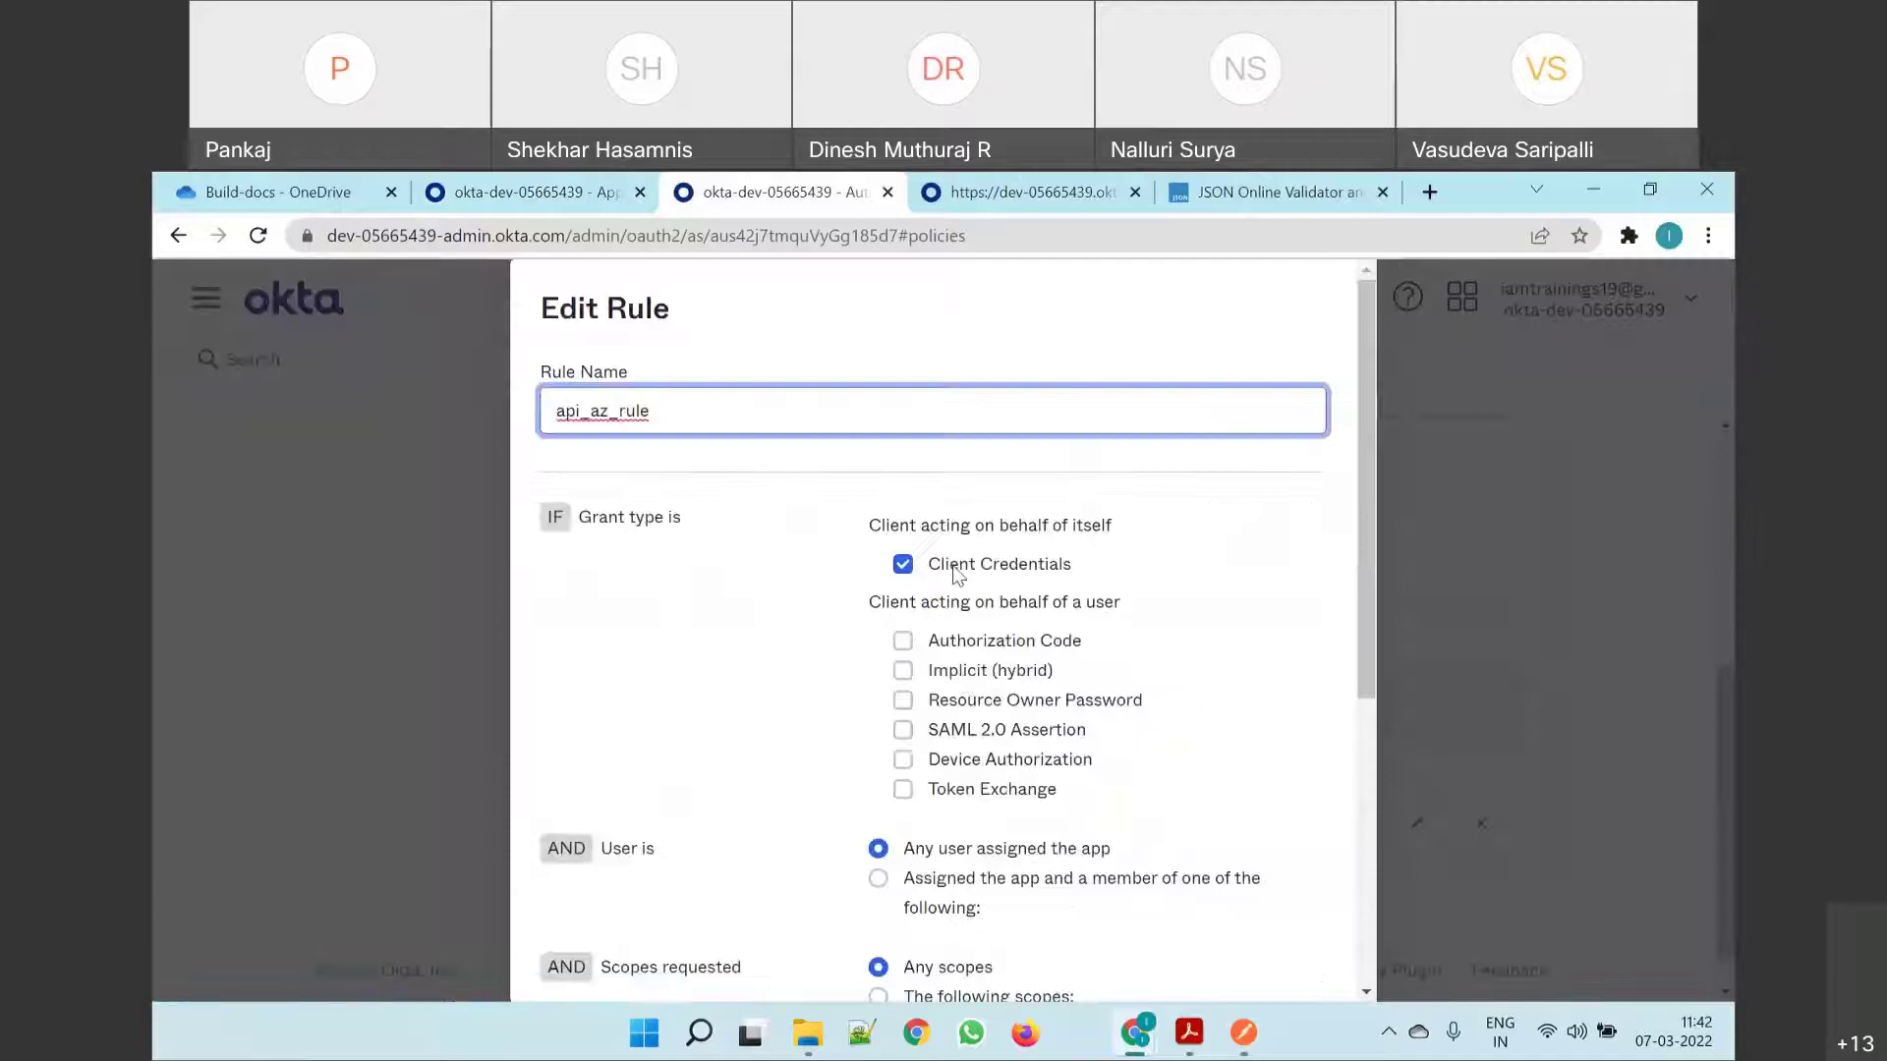
{"action": "scroll", "coordinate": [1287, 914], "scroll_direction": "down", "scroll_amount": 5}
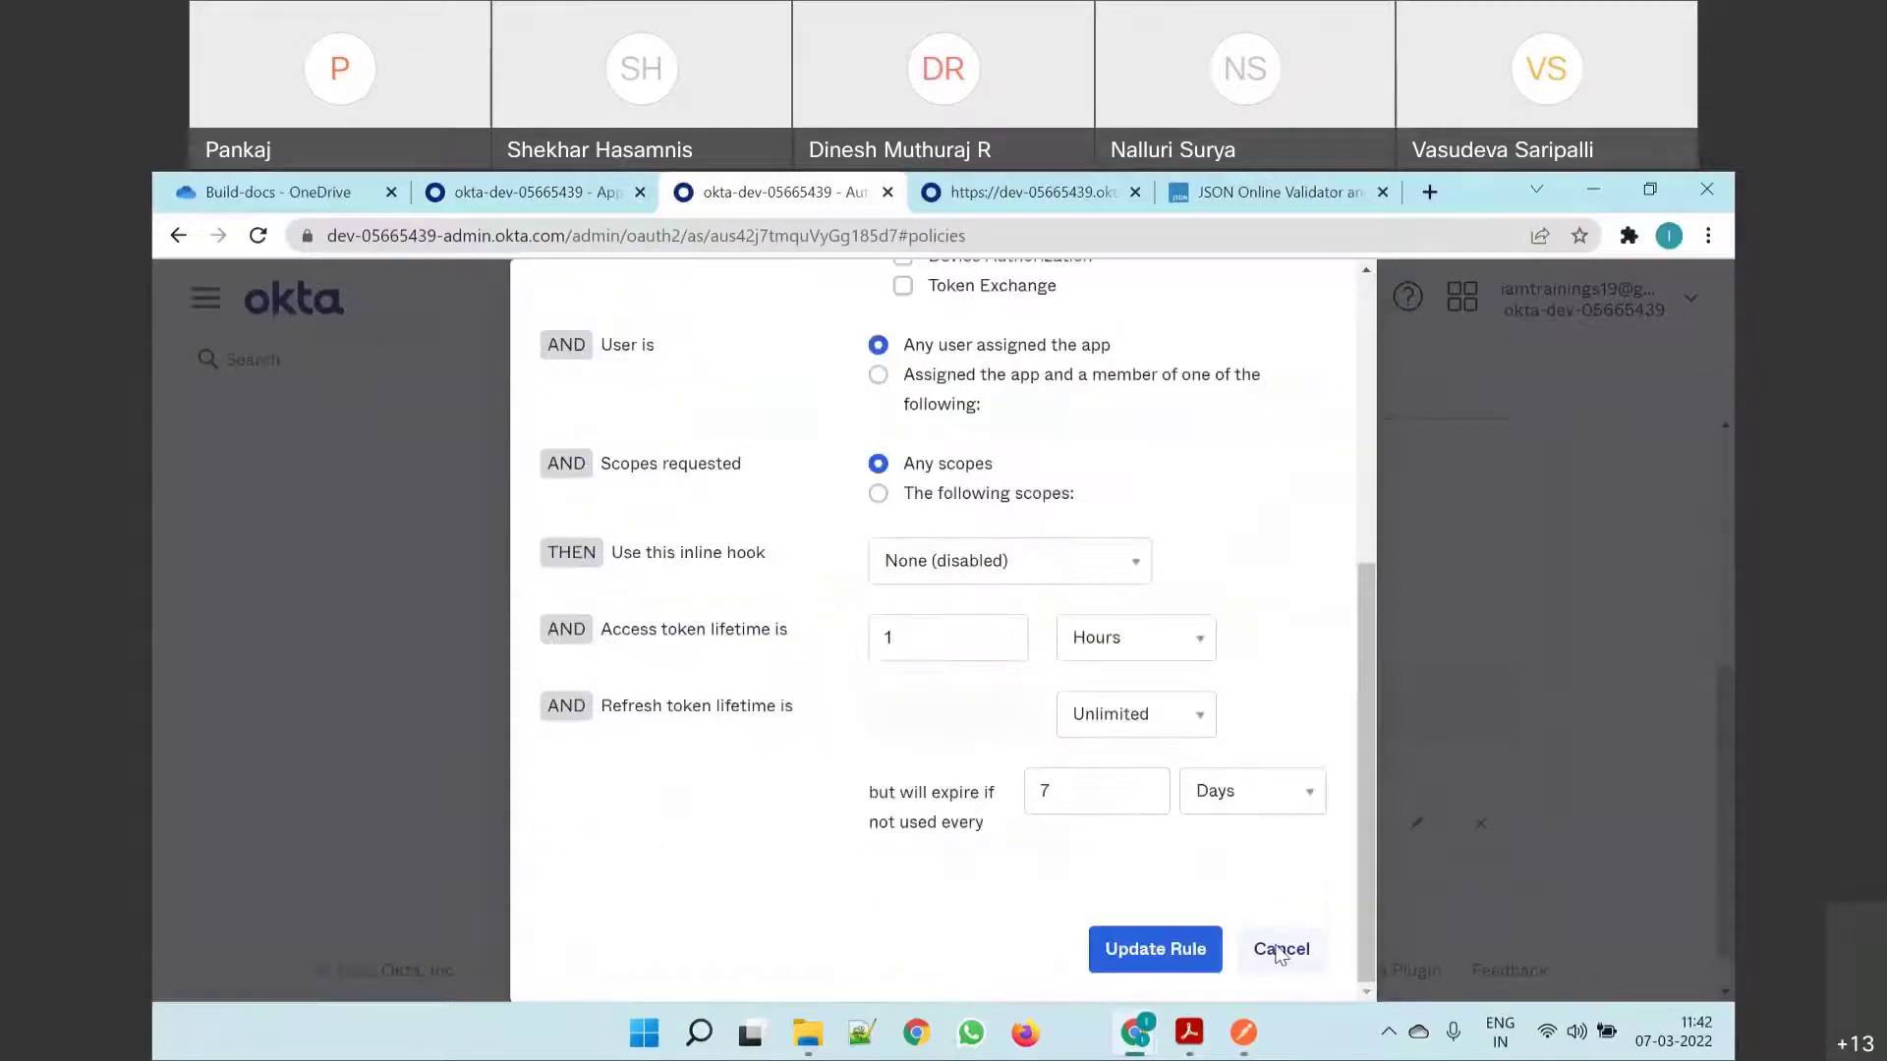
{"action": "left_click", "coordinate": [1280, 949]}
{"action": "key", "text": "alt+Tab"}
{"action": "key", "text": "alt+Tab"}
{"action": "key", "text": "Tab"}
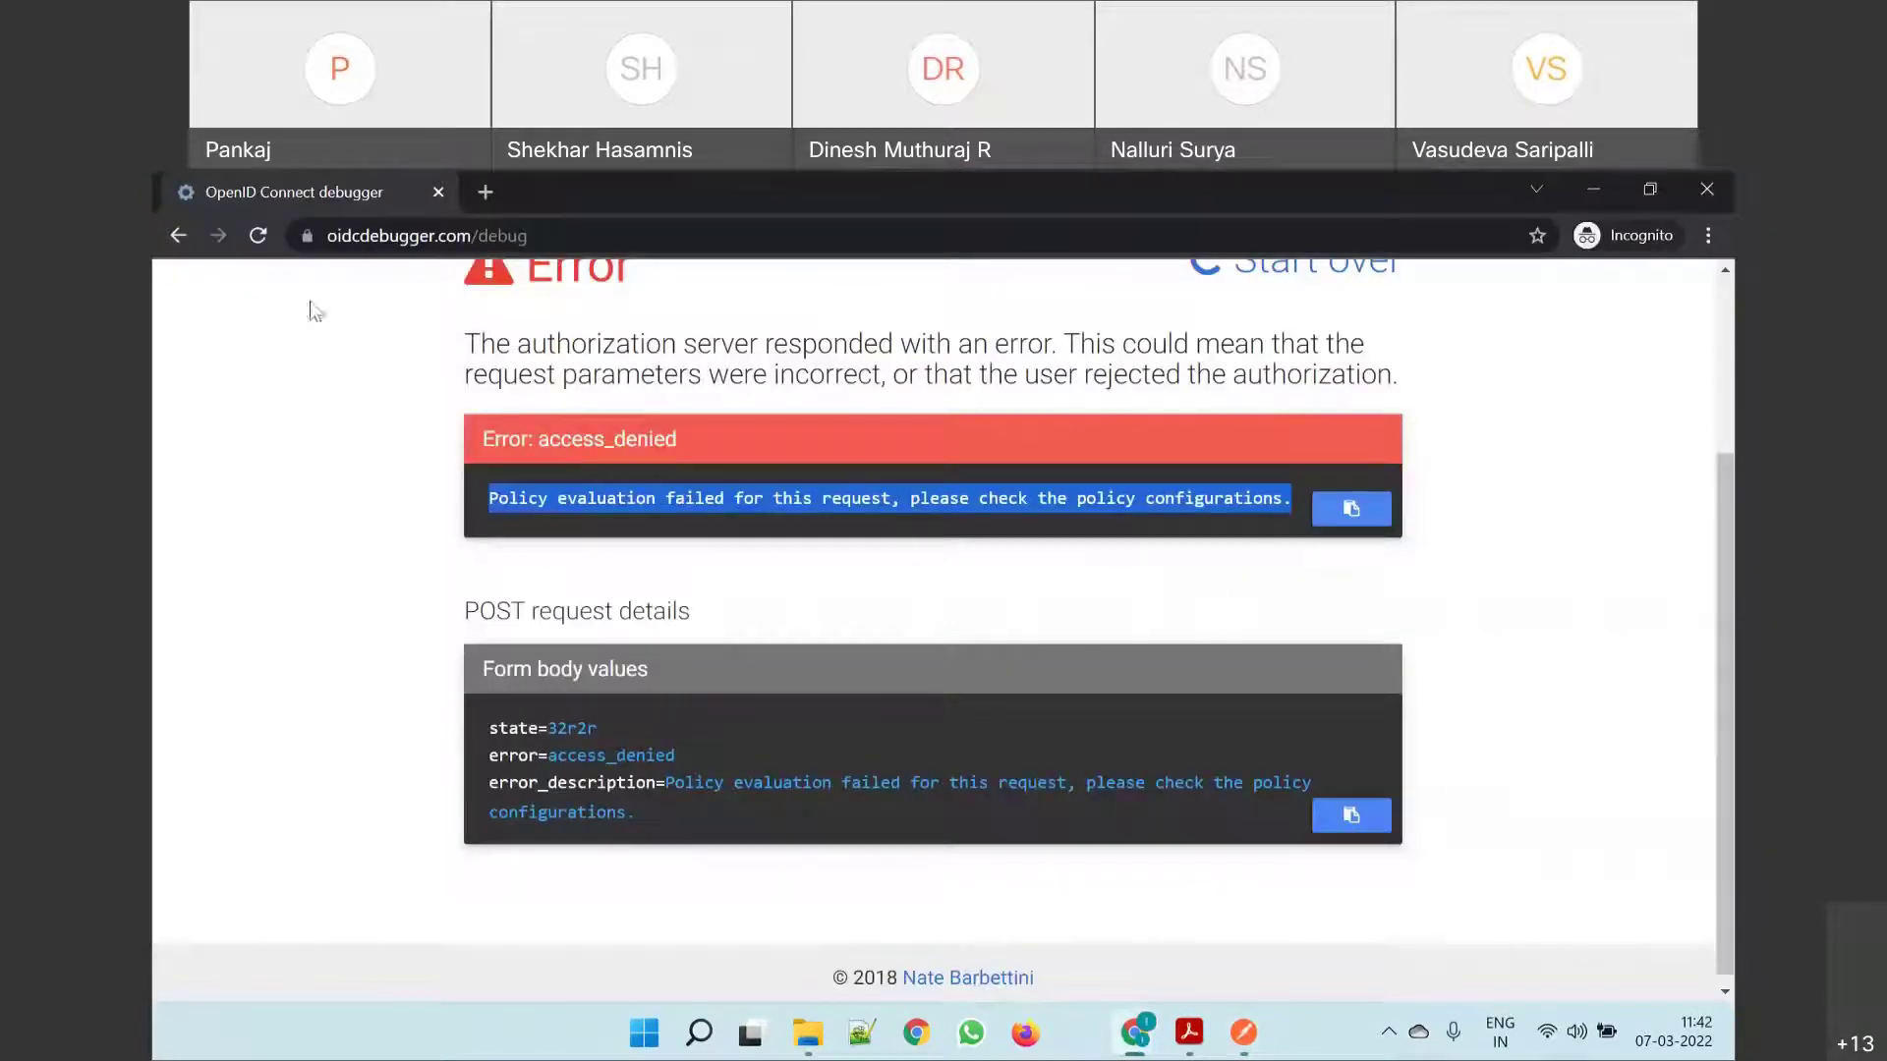
Reload and resubmit the debugger request, then go to the Okta admin window.
{"action": "left_click", "coordinate": [268, 238]}
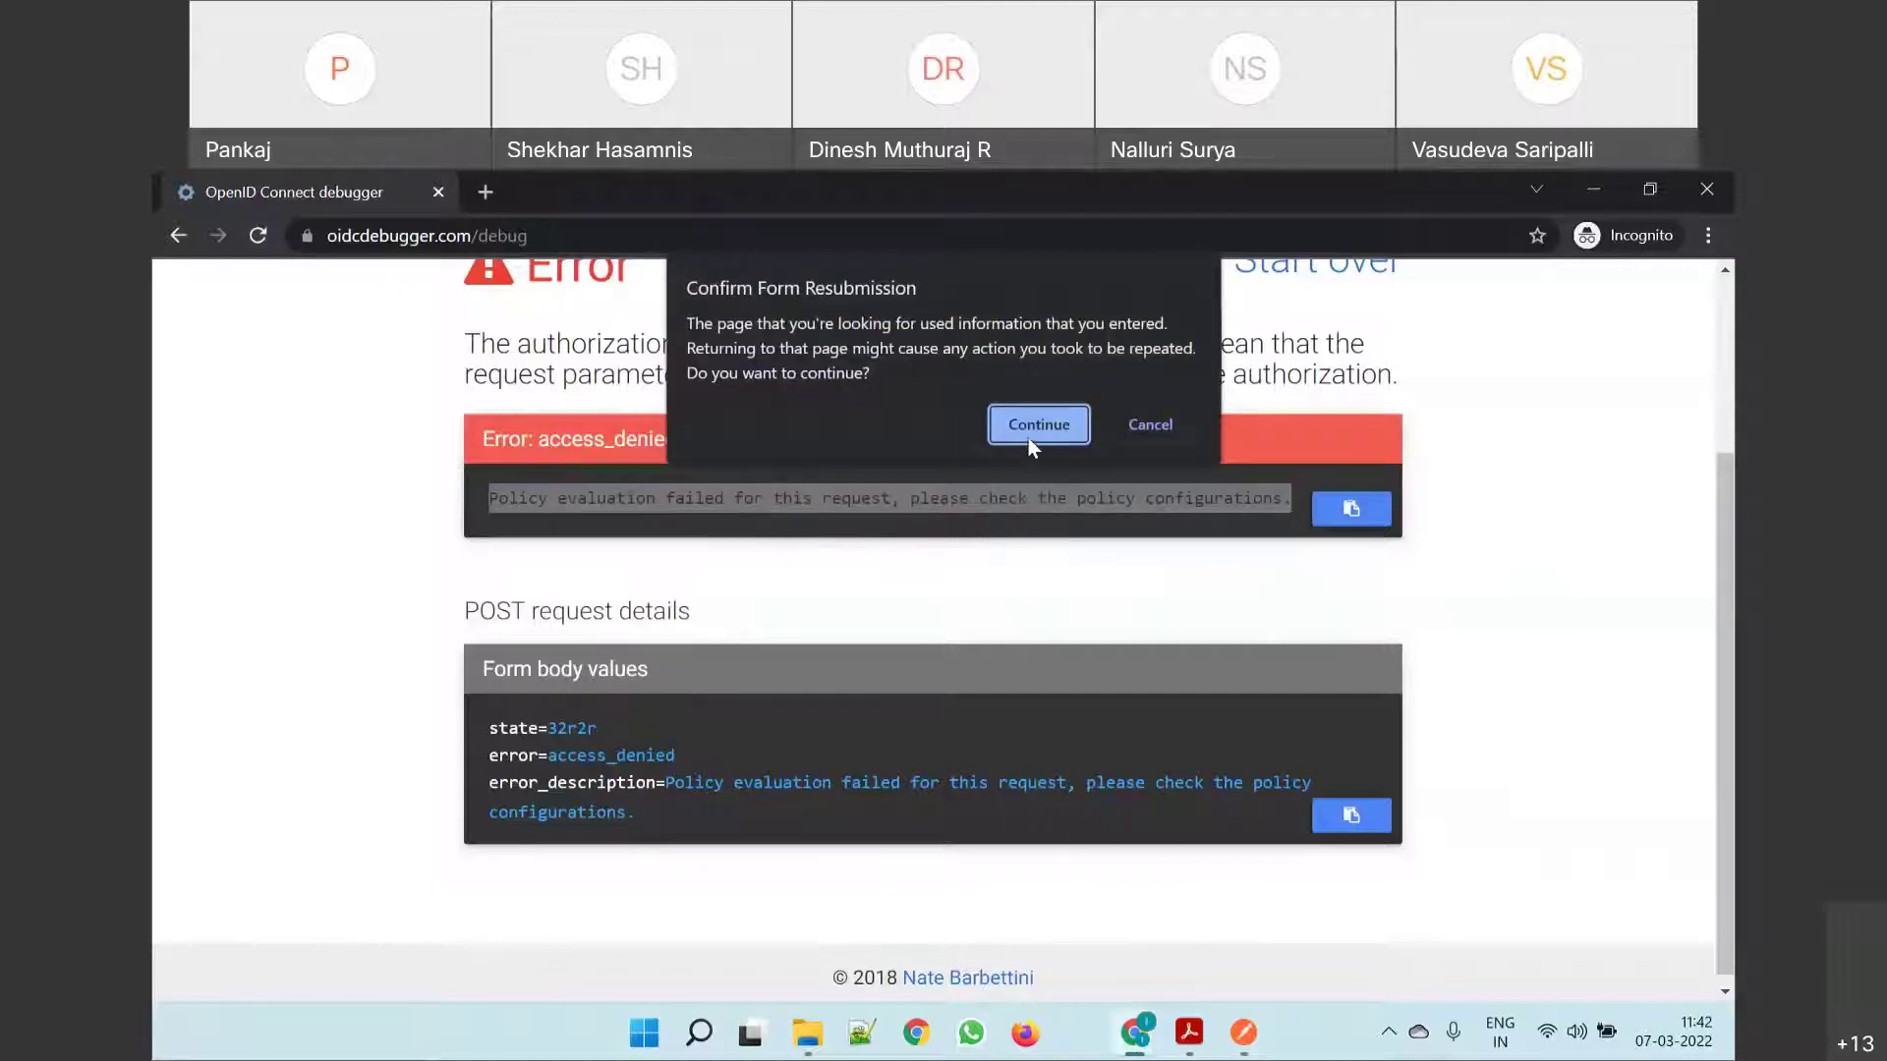
{"action": "left_click", "coordinate": [1037, 422]}
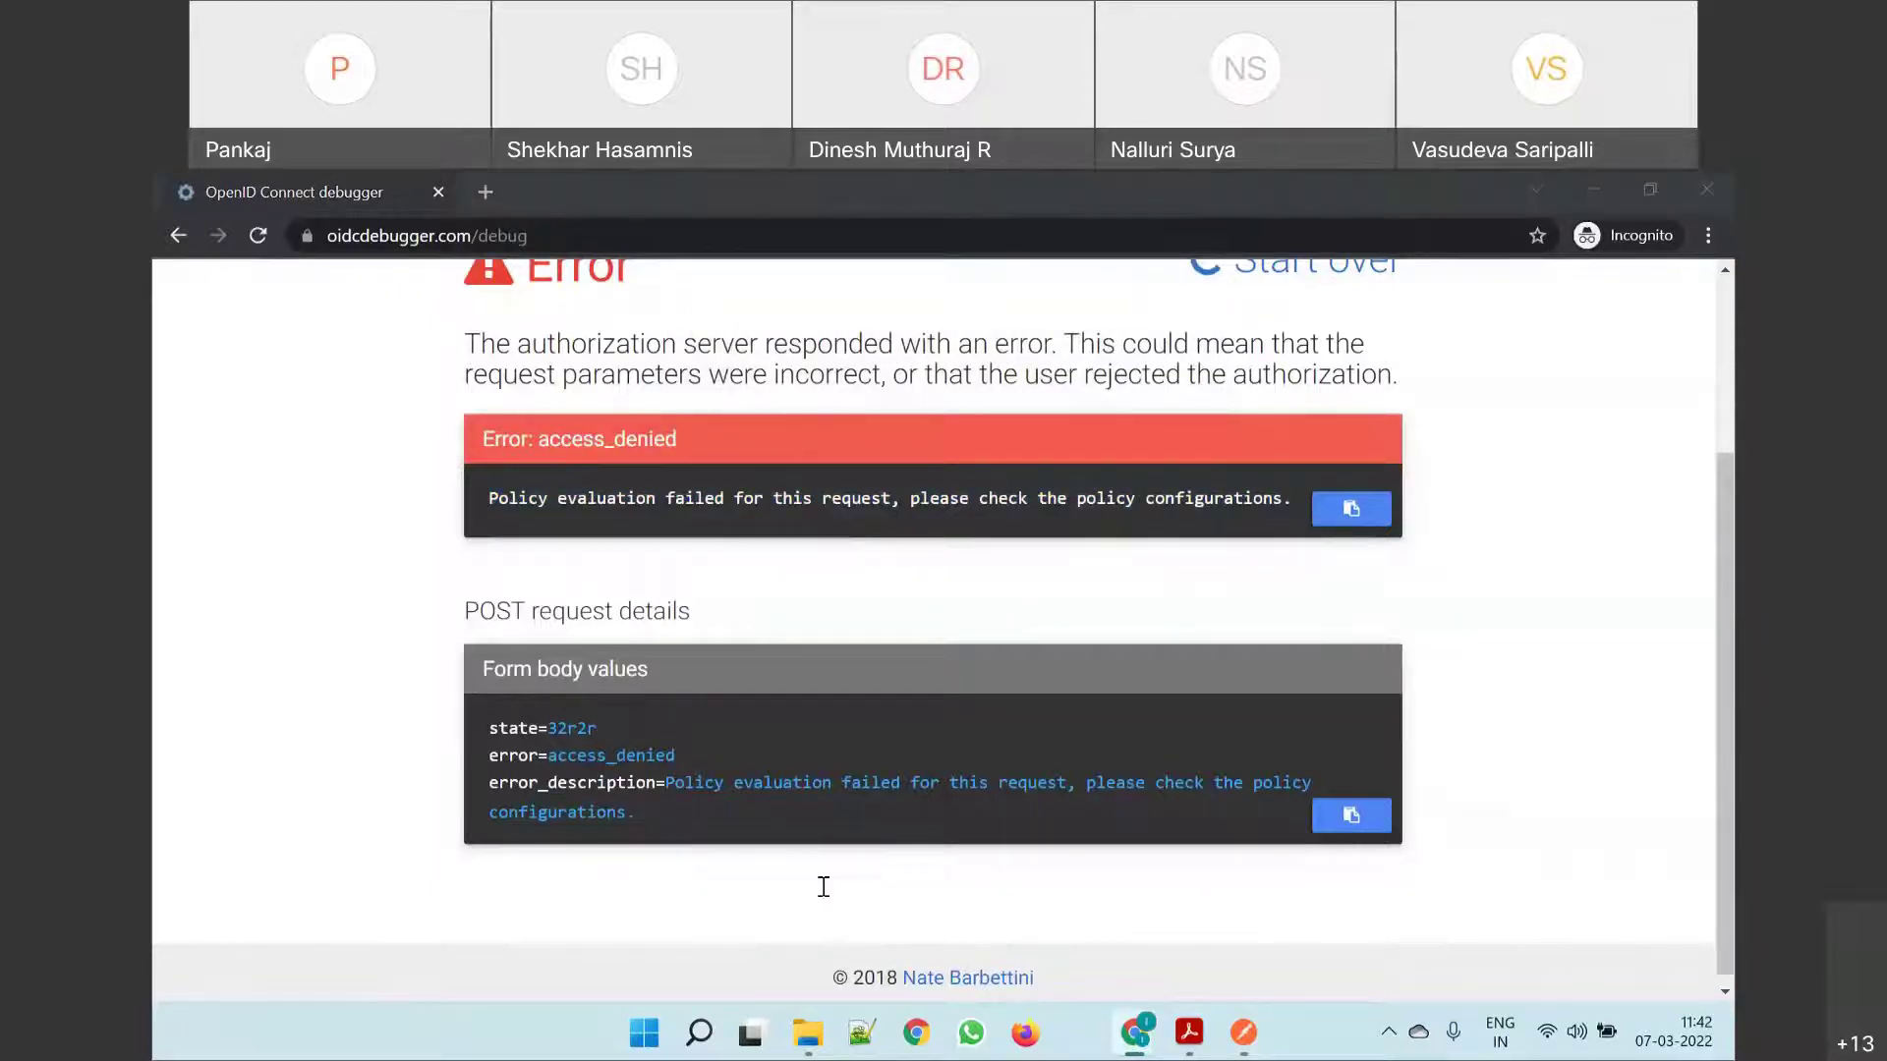
{"action": "key", "text": "alt+Tab"}
{"action": "key", "text": "alt+Tab"}
{"action": "key", "text": "Tab"}
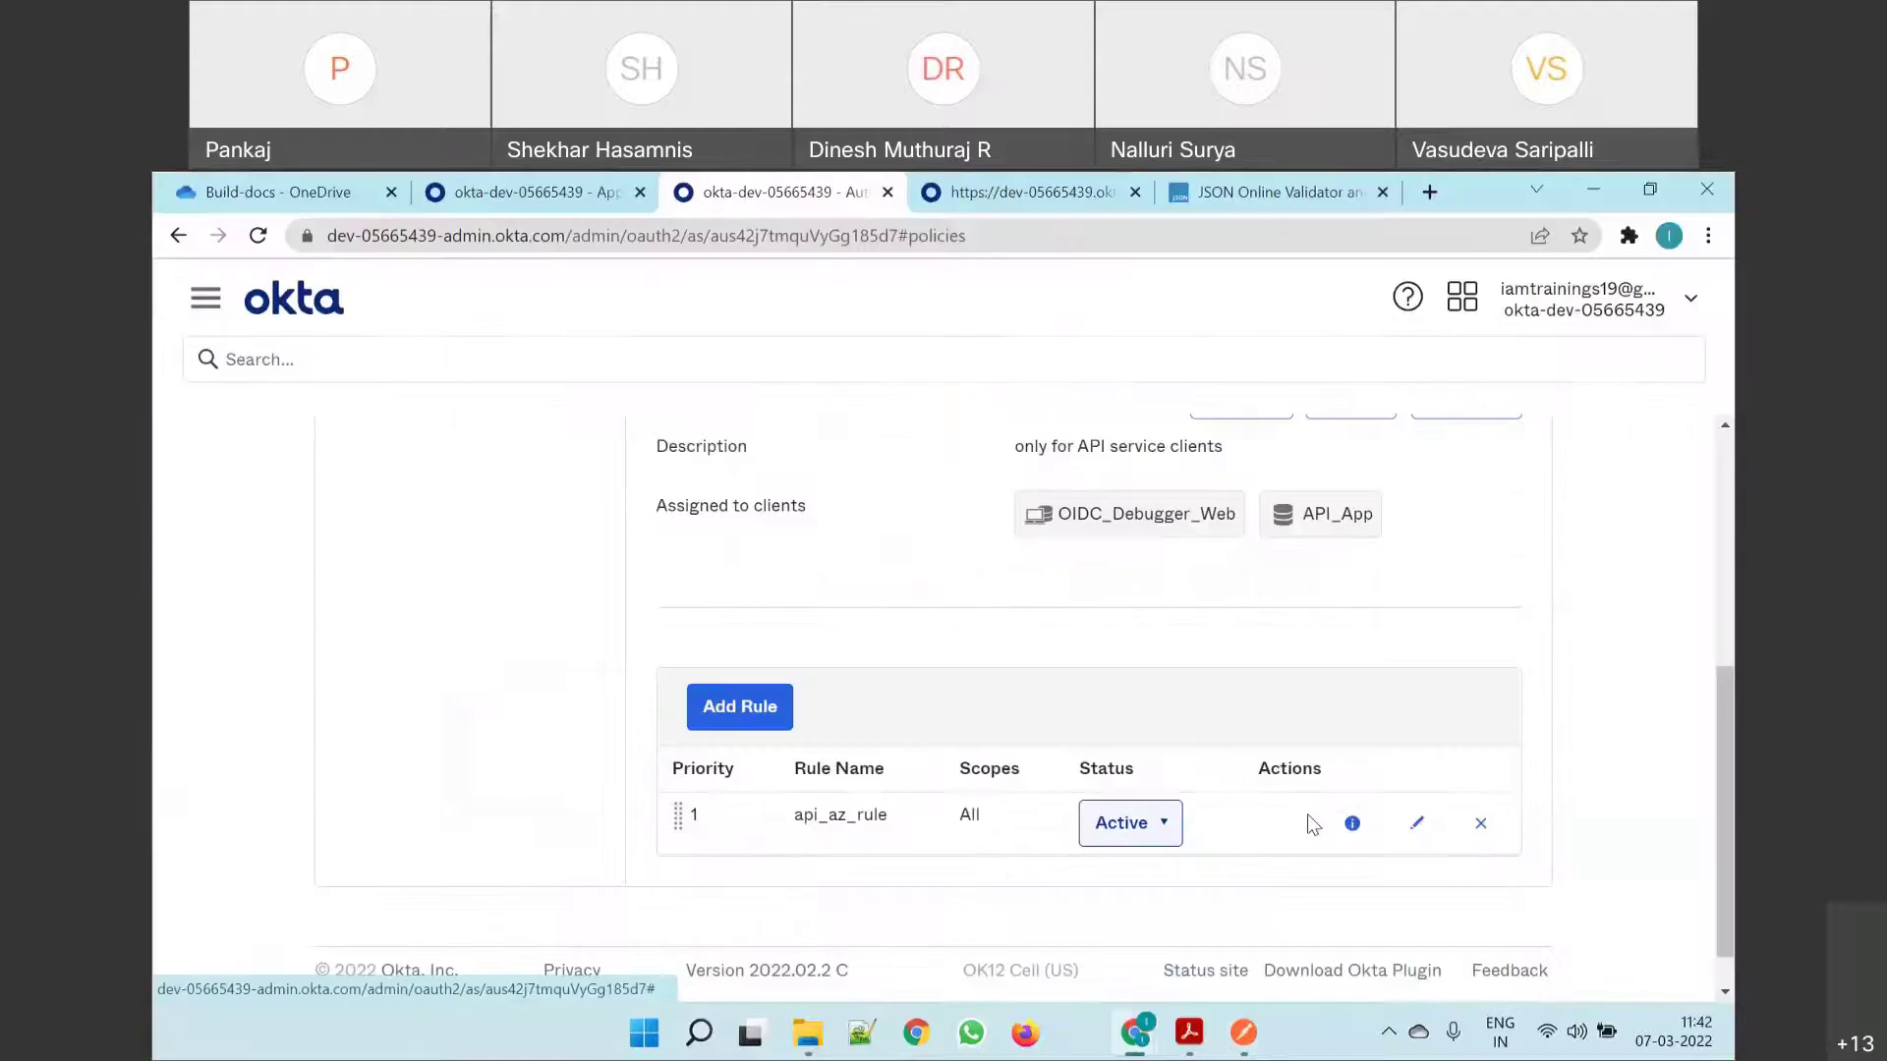
Enable the Authorization Code grant type in api_az_rule and update the rule.
{"action": "left_click", "coordinate": [1416, 824]}
{"action": "left_click", "coordinate": [903, 641]}
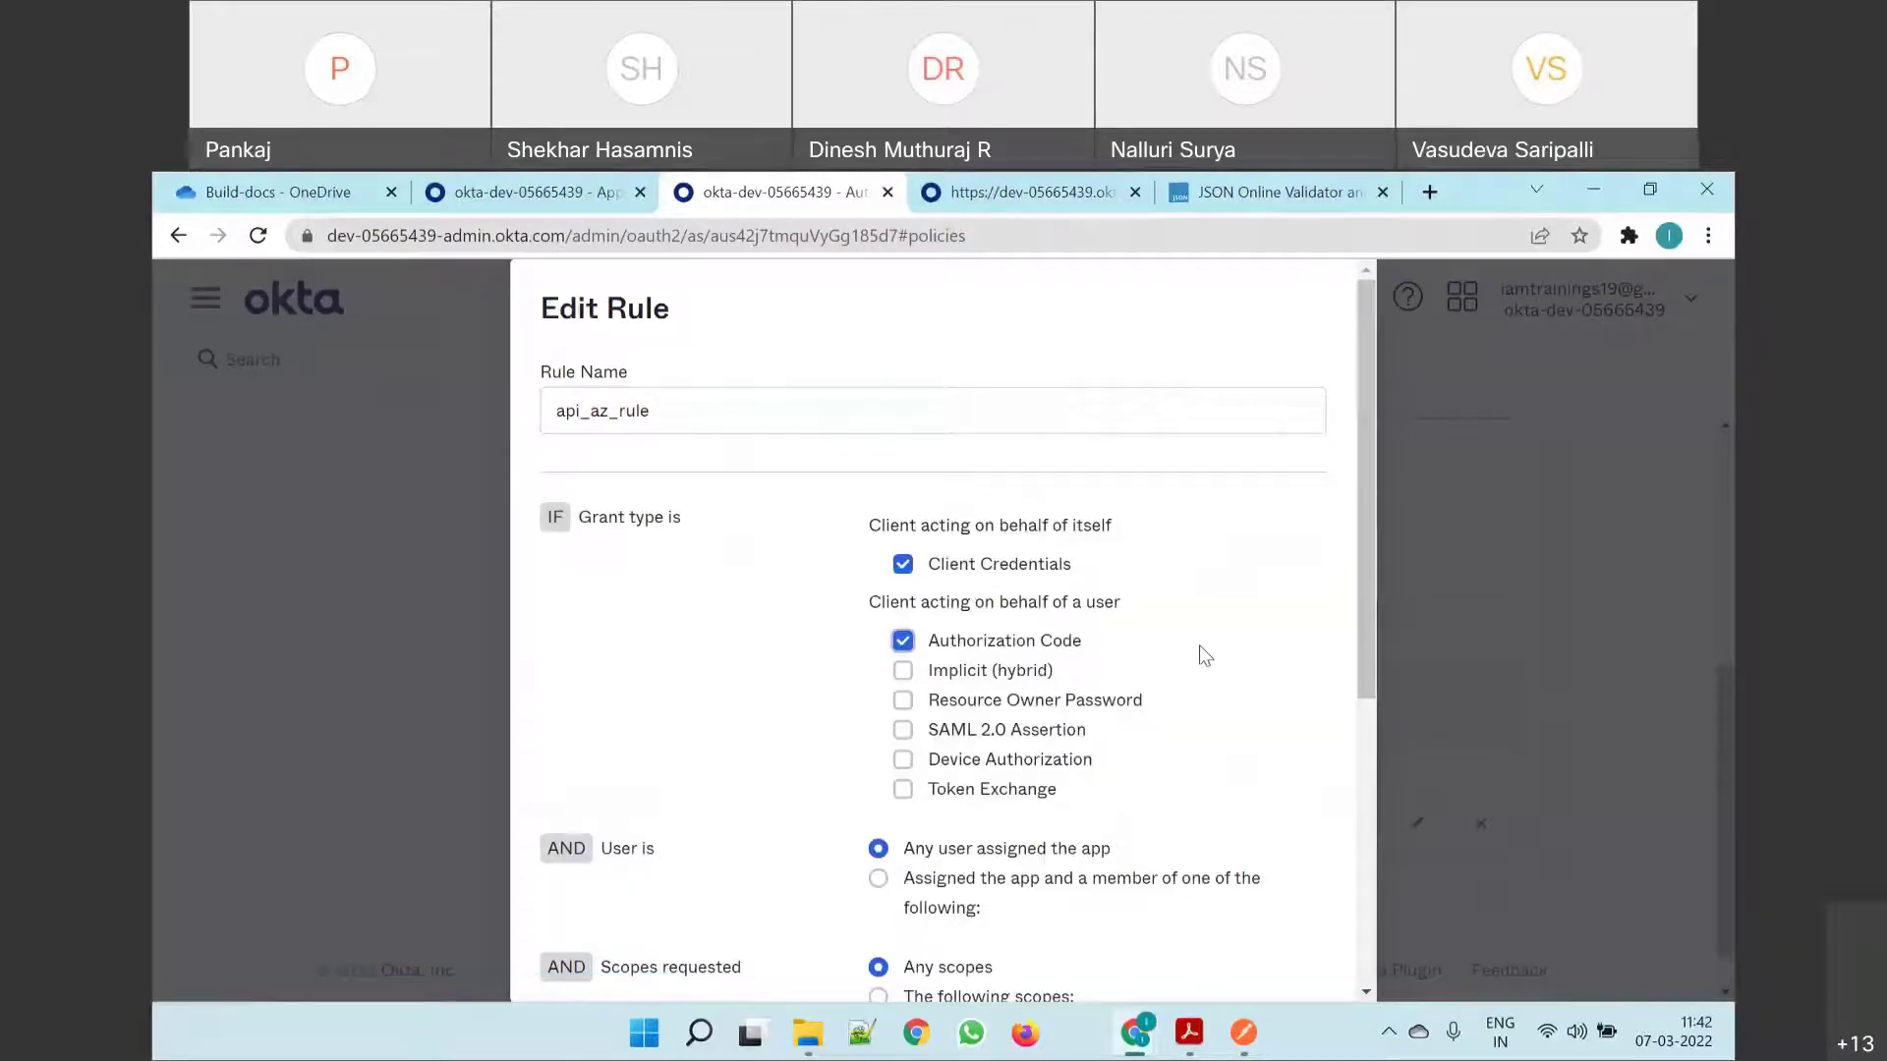
{"action": "scroll", "coordinate": [1204, 654], "scroll_direction": "down", "scroll_amount": 5}
{"action": "left_click", "coordinate": [1157, 949]}
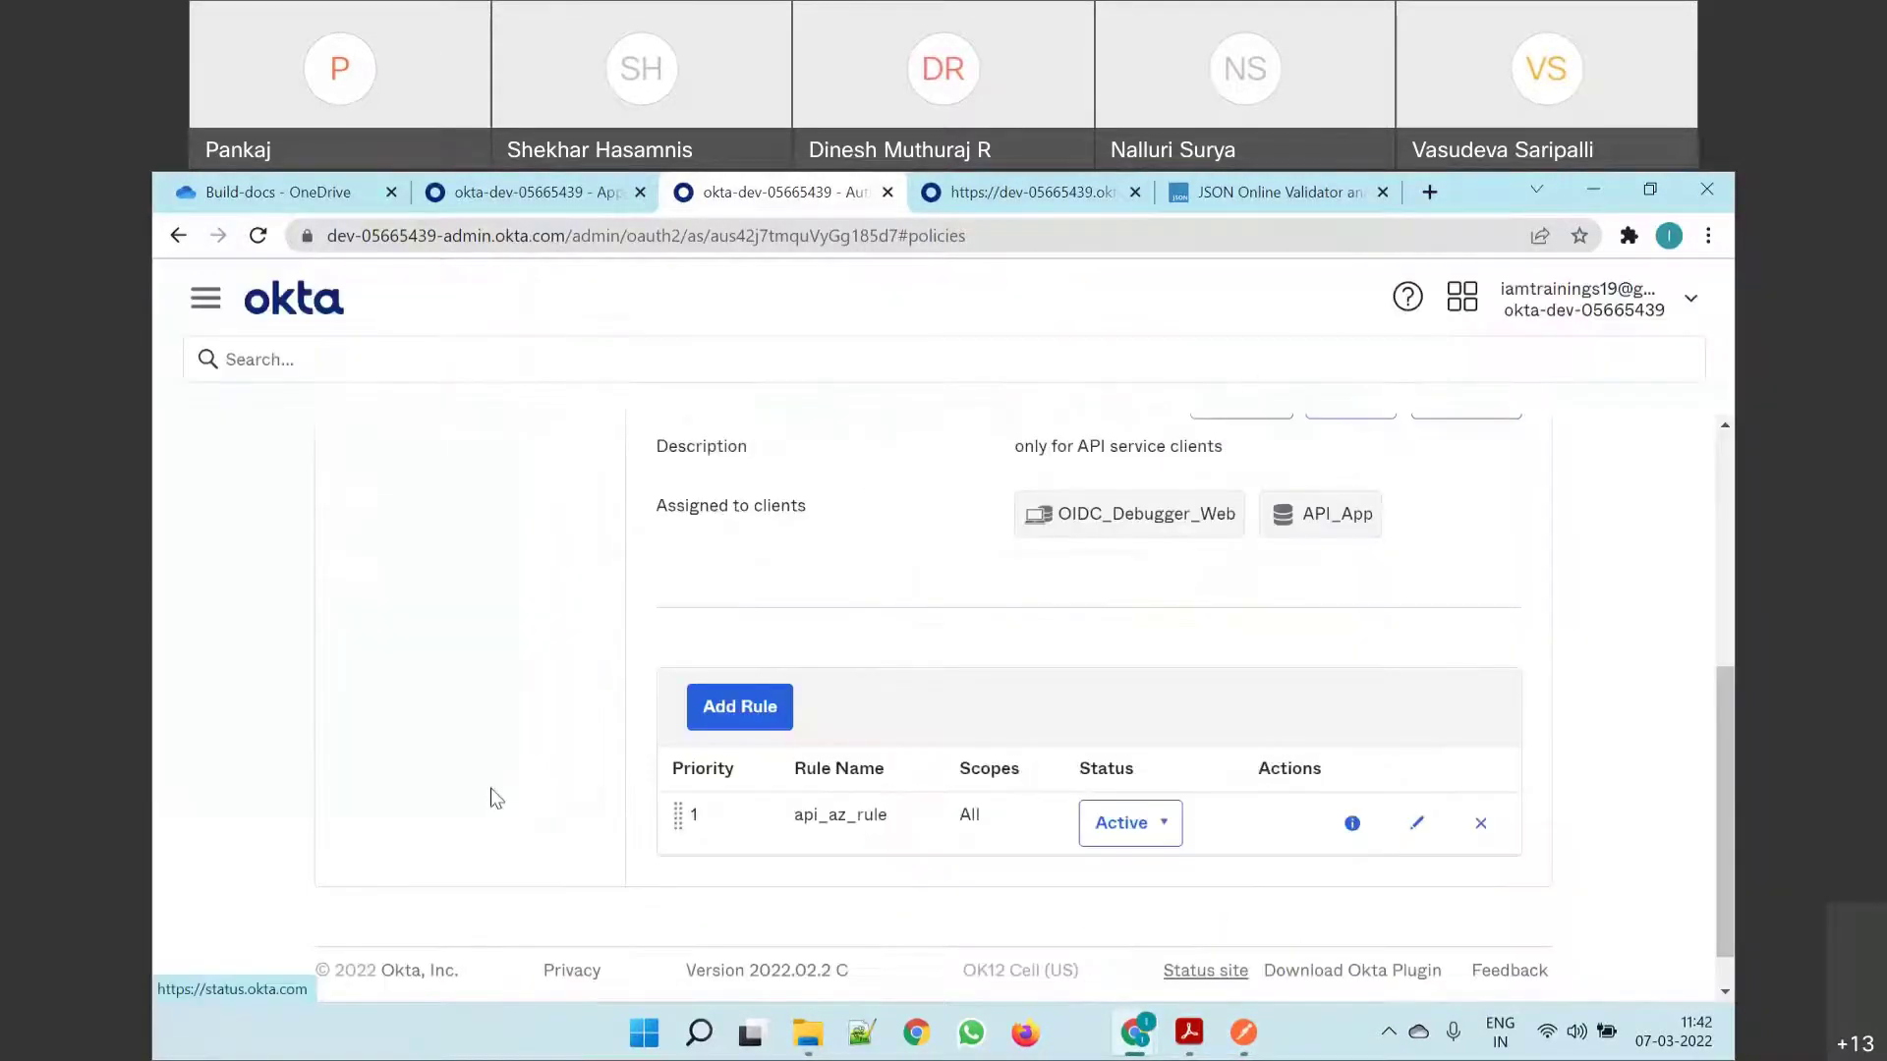
Reload and resubmit the debugger request again, still getting access_denied.
{"action": "key", "text": "alt+Tab"}
{"action": "key", "text": "alt+Tab"}
{"action": "key", "text": "Tab"}
{"action": "left_click", "coordinate": [257, 238]}
{"action": "left_click", "coordinate": [1036, 432]}
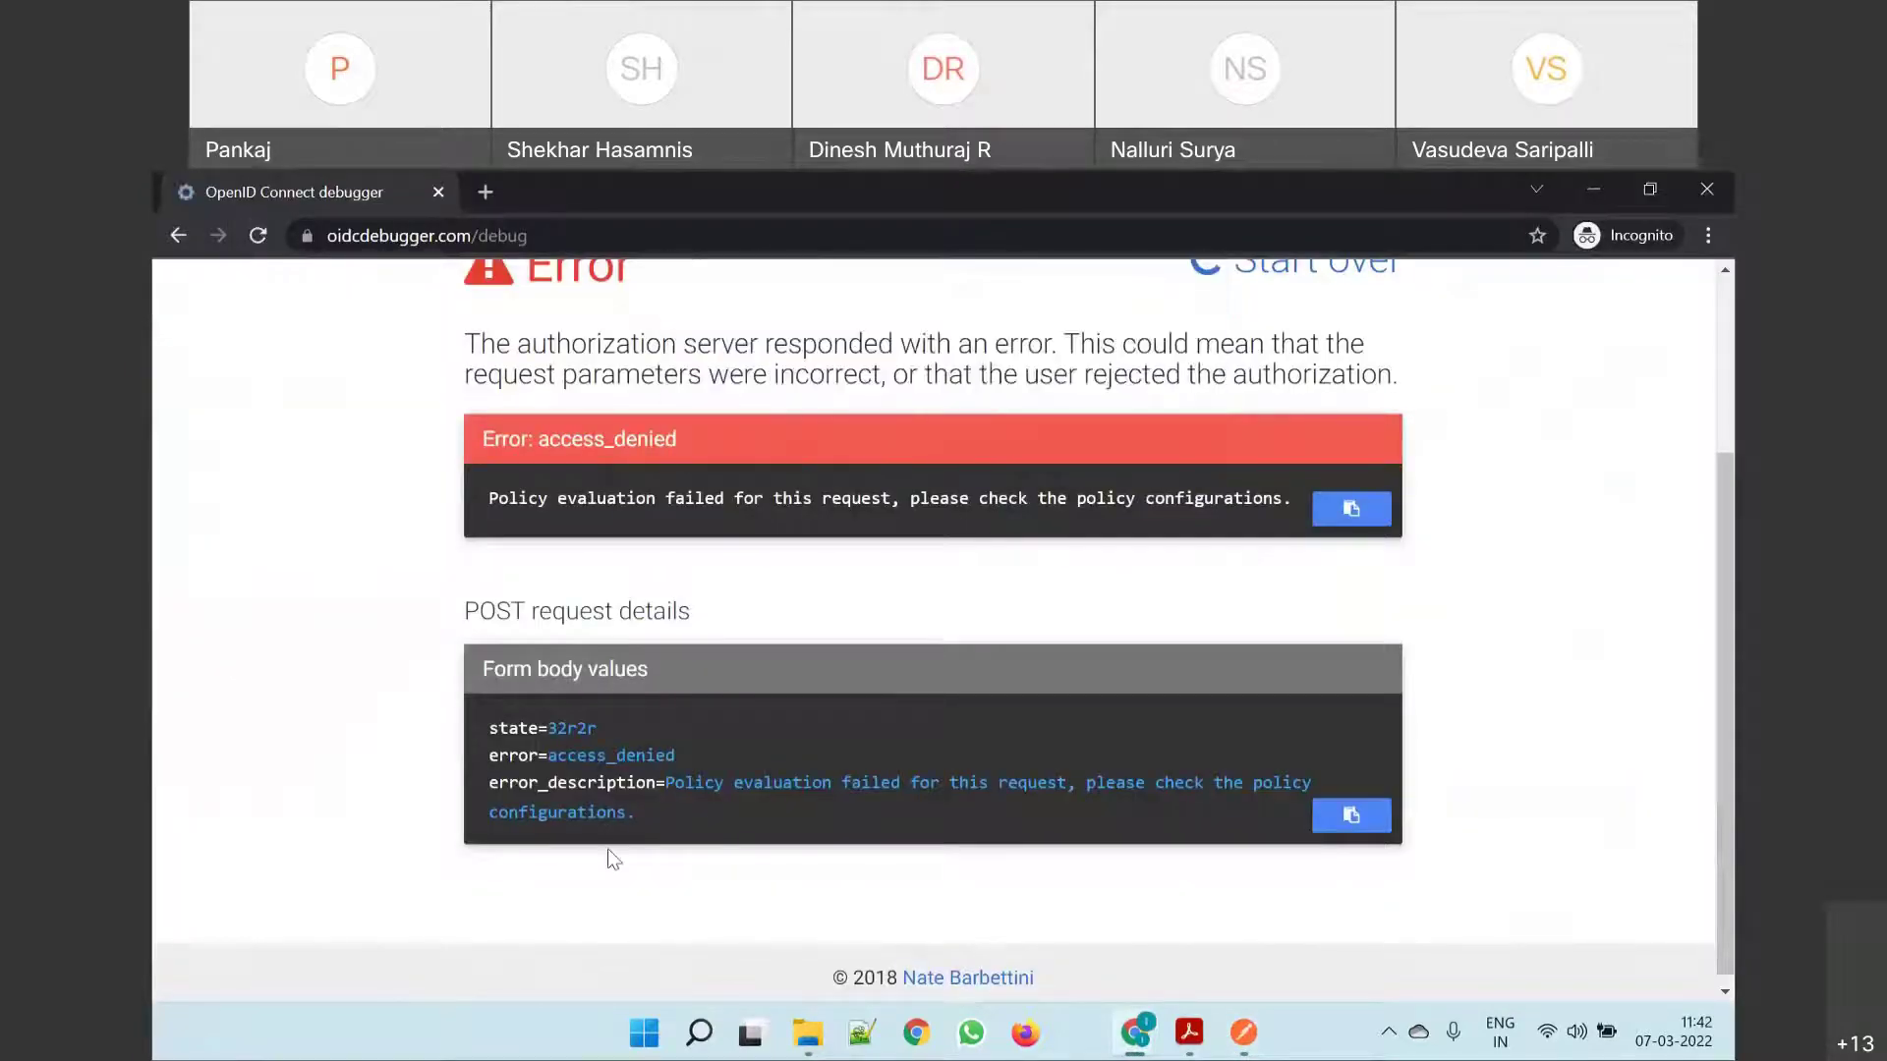
Start over in OIDC Debugger and enter state 354teggd.
{"action": "scroll", "coordinate": [1521, 539], "scroll_direction": "up", "scroll_amount": 3}
{"action": "left_click", "coordinate": [1298, 503]}
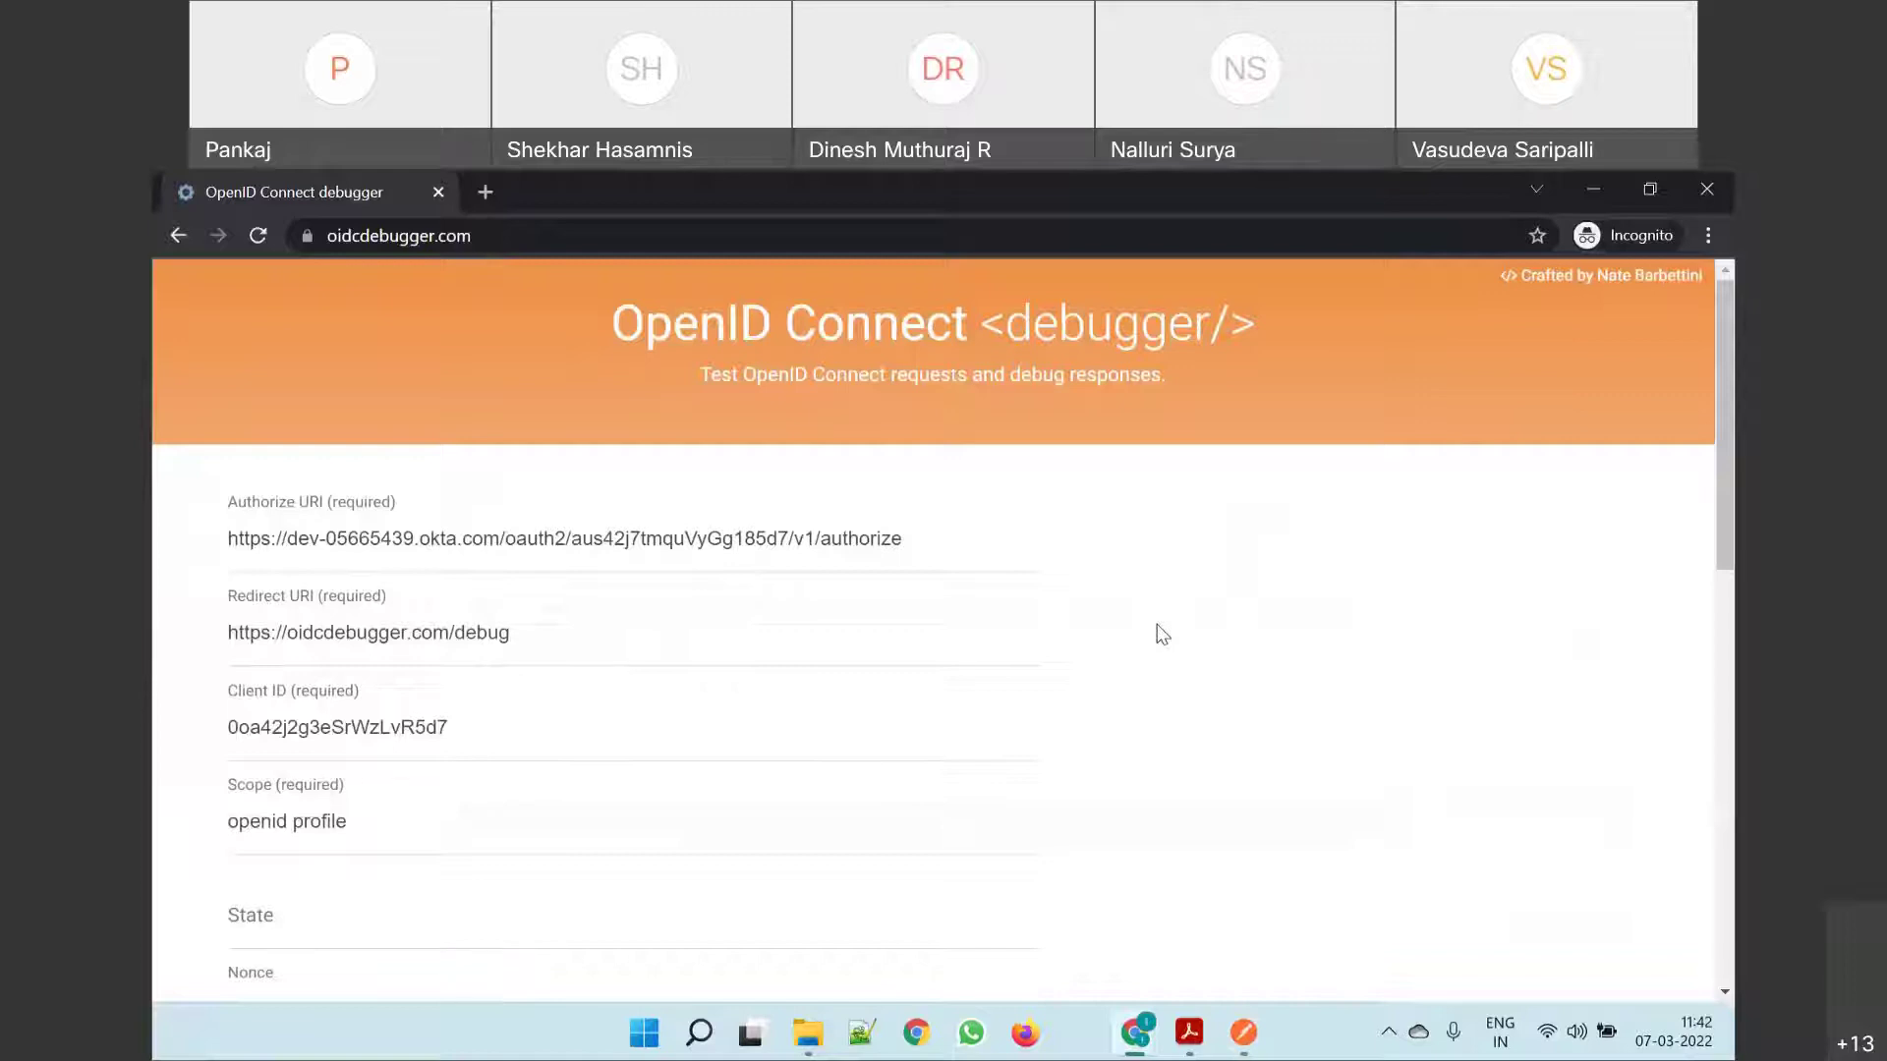
{"action": "scroll", "coordinate": [408, 815], "scroll_direction": "down", "scroll_amount": 1}
{"action": "left_click", "coordinate": [394, 803]}
{"action": "type", "text": "354teggd"}
{"action": "scroll", "coordinate": [792, 787], "scroll_direction": "down", "scroll_amount": 2}
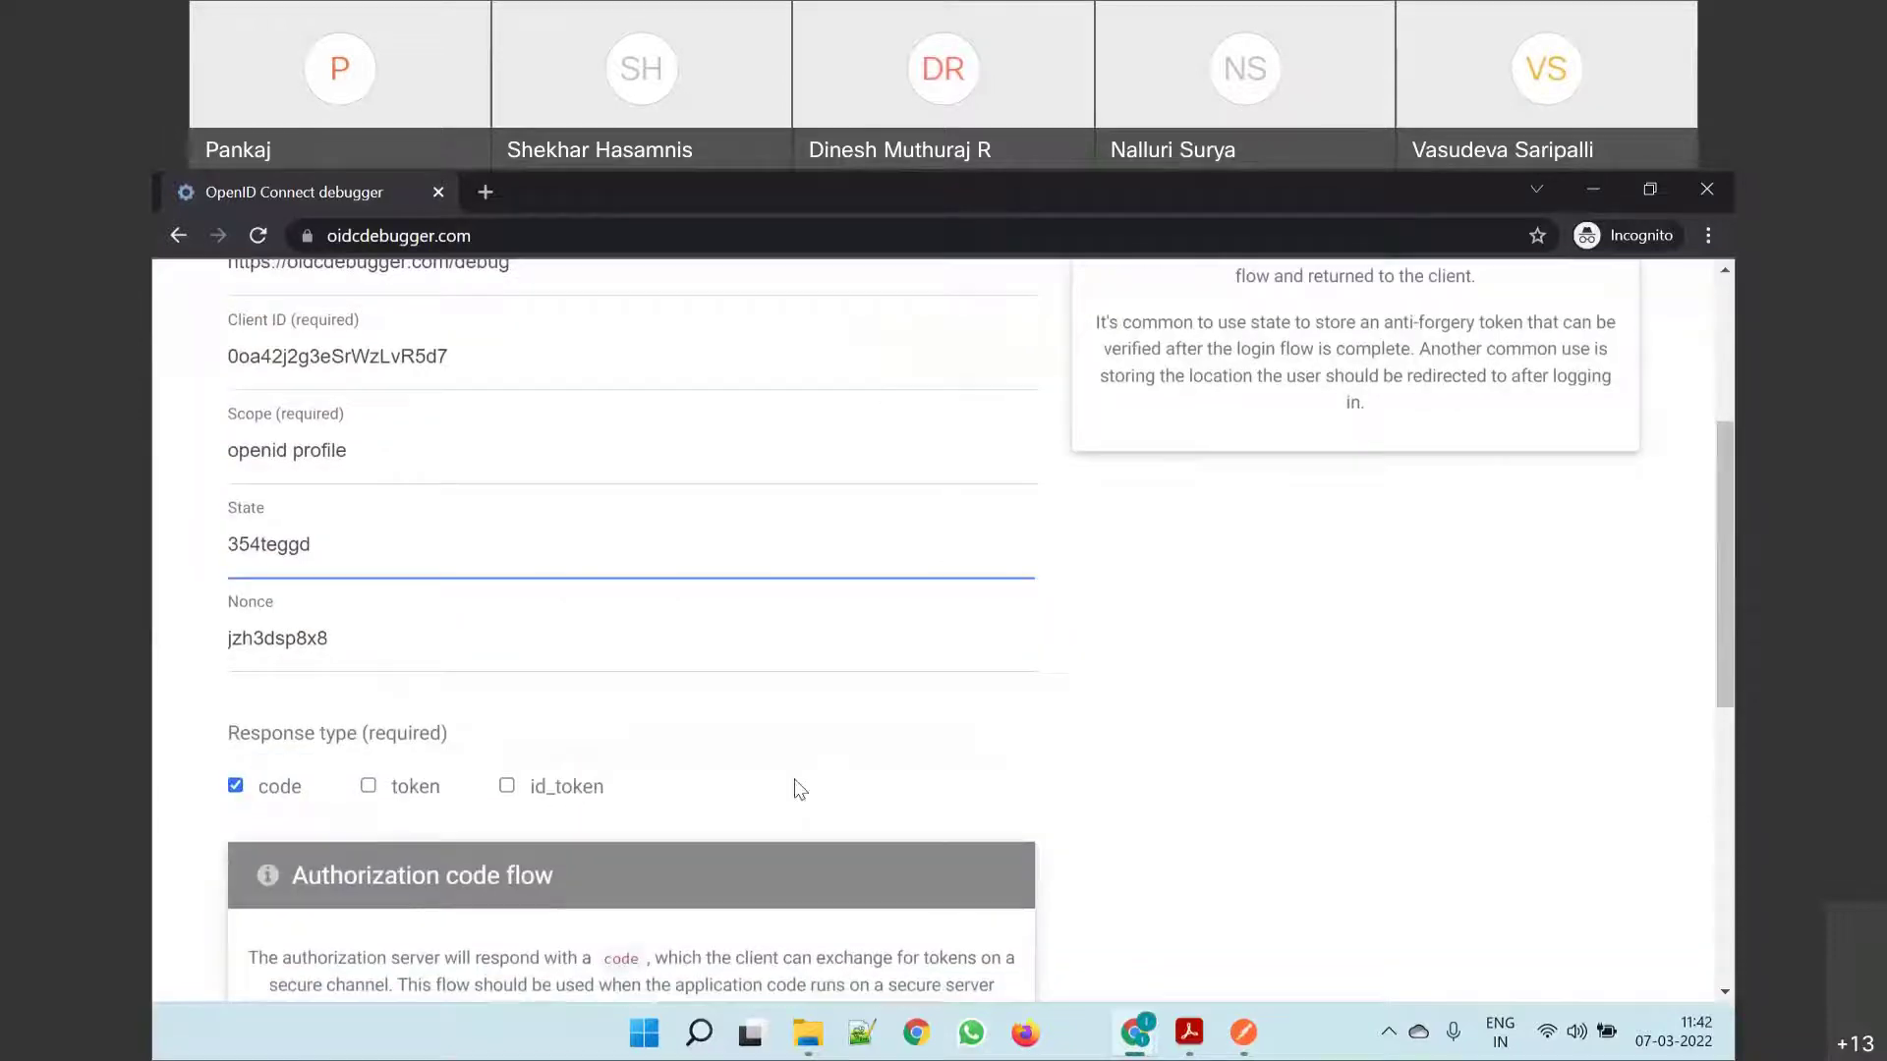
Return to Okta and scroll to the API_Apps policy rules table.
{"action": "key", "text": "alt+Tab"}
{"action": "key", "text": "alt+Tab"}
{"action": "key", "text": "alt+Tab"}
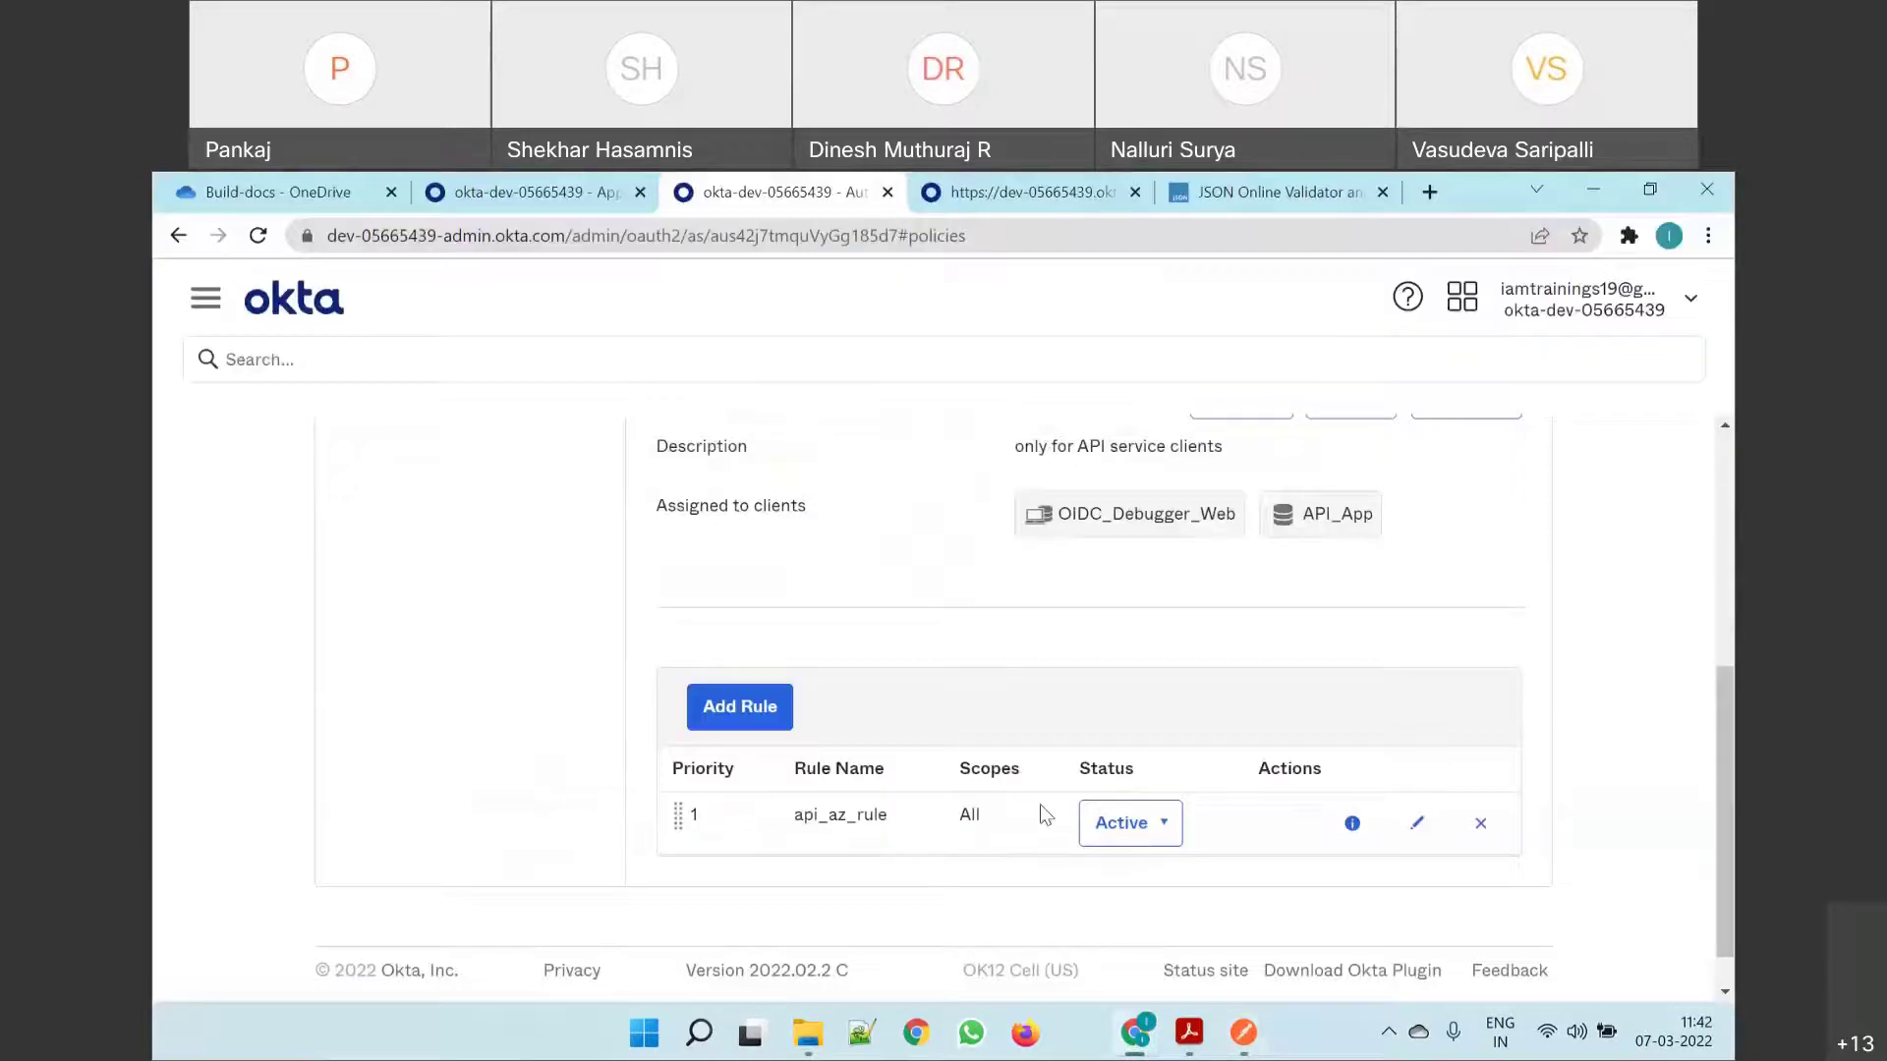
{"action": "scroll", "coordinate": [1264, 780], "scroll_direction": "up", "scroll_amount": 3}
{"action": "scroll", "coordinate": [1264, 781], "scroll_direction": "down", "scroll_amount": 5}
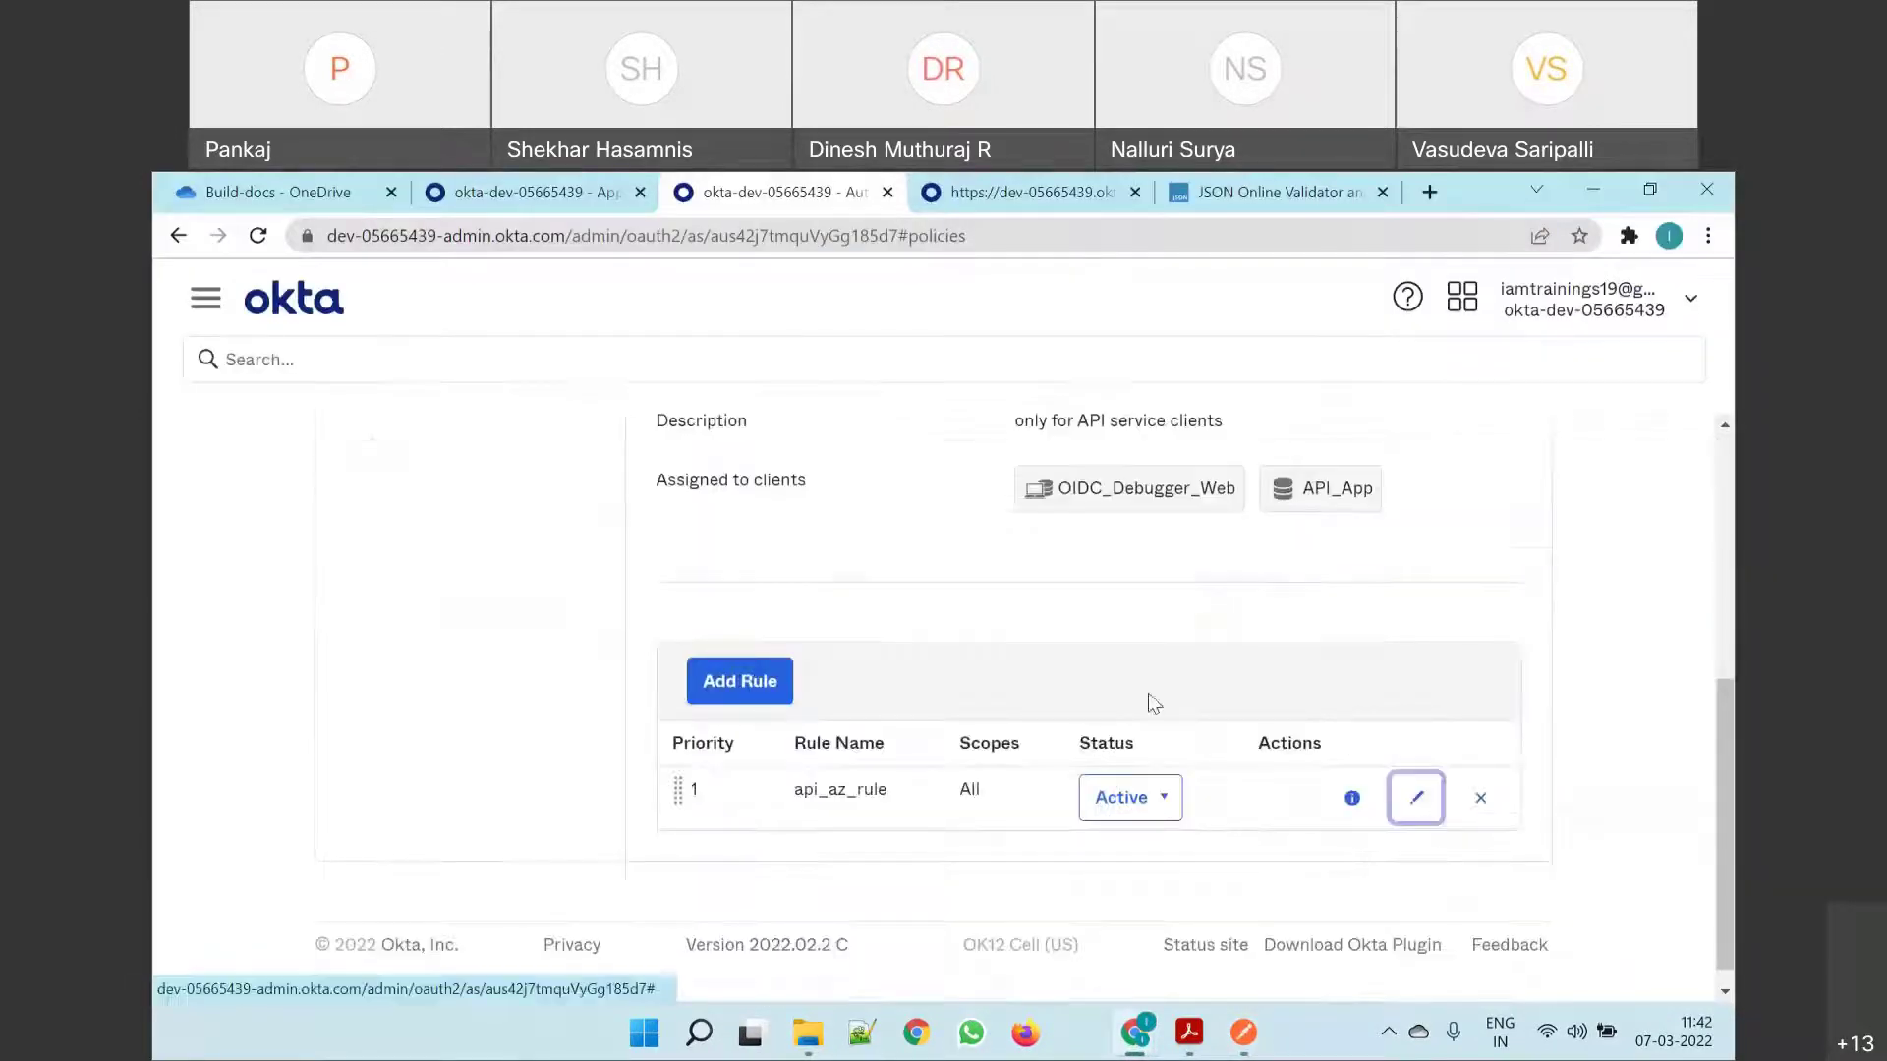
{"action": "left_click", "coordinate": [1415, 792]}
{"action": "scroll", "coordinate": [938, 685], "scroll_direction": "down", "scroll_amount": 1}
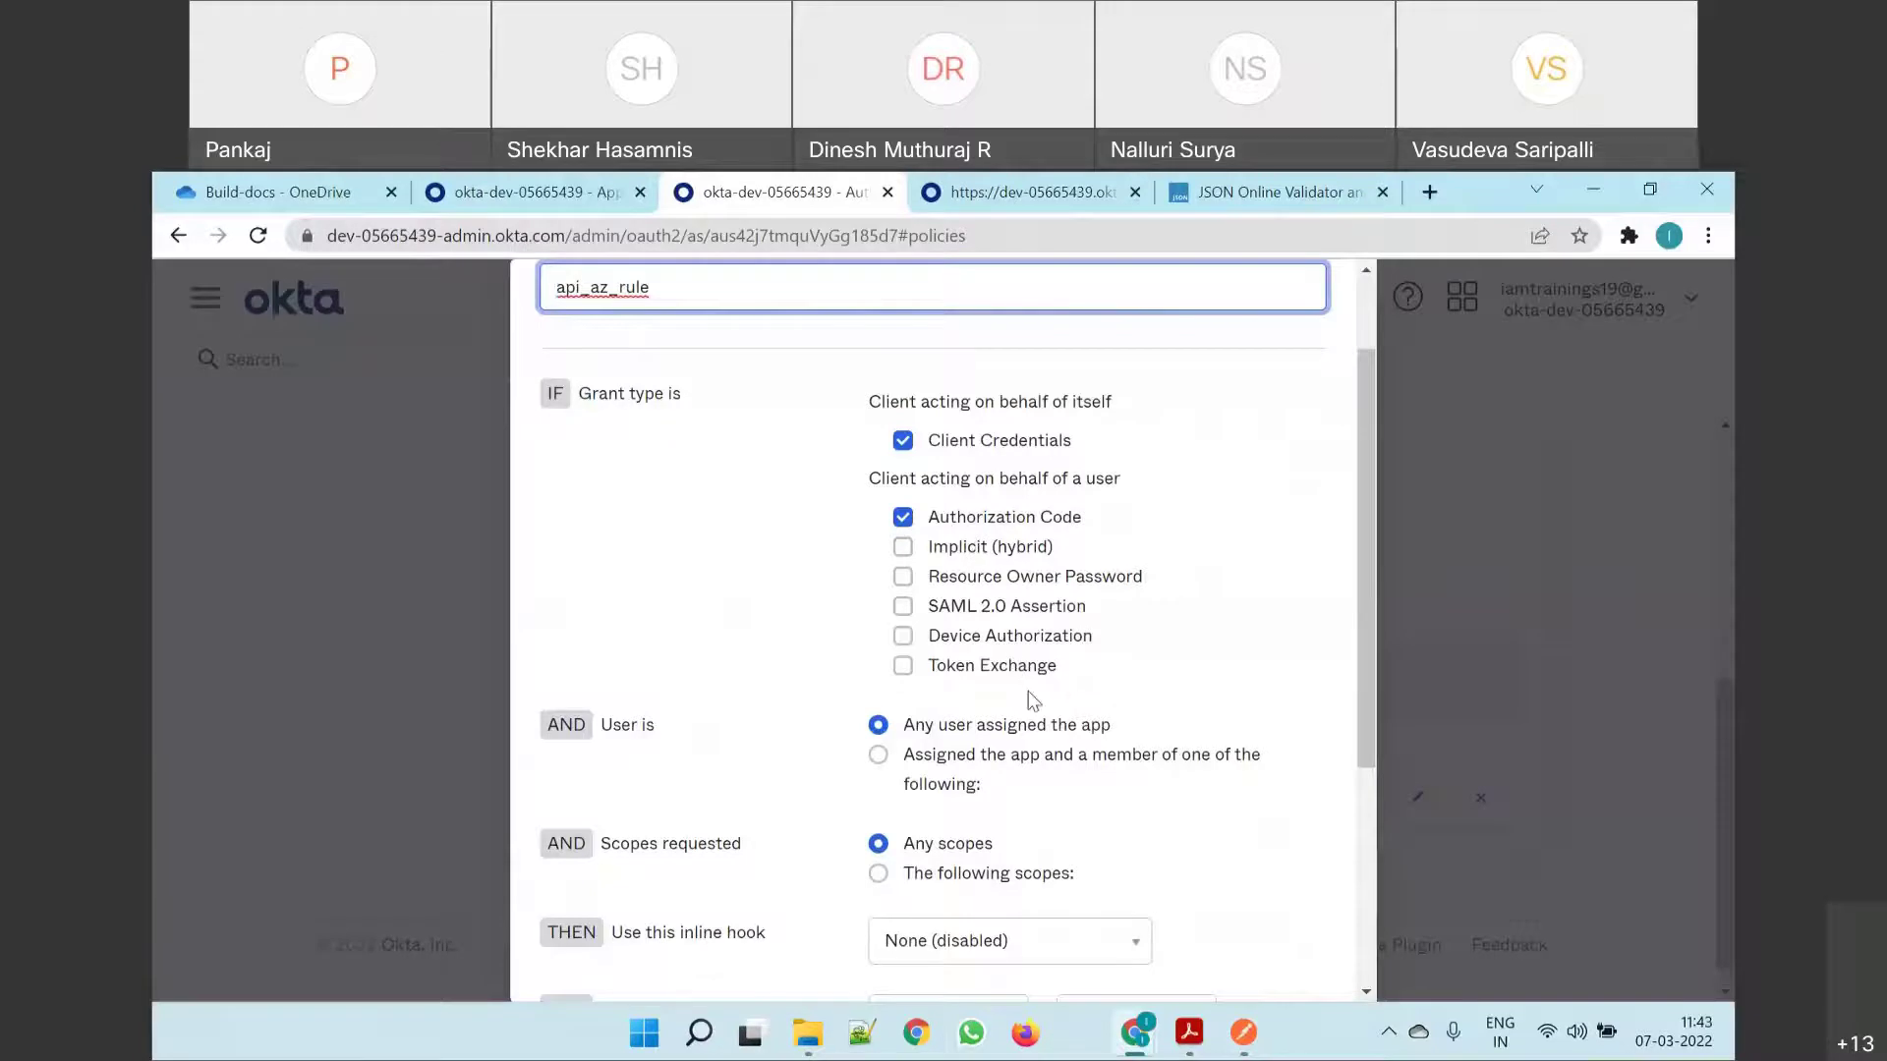
{"action": "scroll", "coordinate": [1027, 698], "scroll_direction": "down", "scroll_amount": 3}
{"action": "scroll", "coordinate": [1025, 701], "scroll_direction": "up", "scroll_amount": 4}
{"action": "scroll", "coordinate": [1032, 704], "scroll_direction": "down", "scroll_amount": 4}
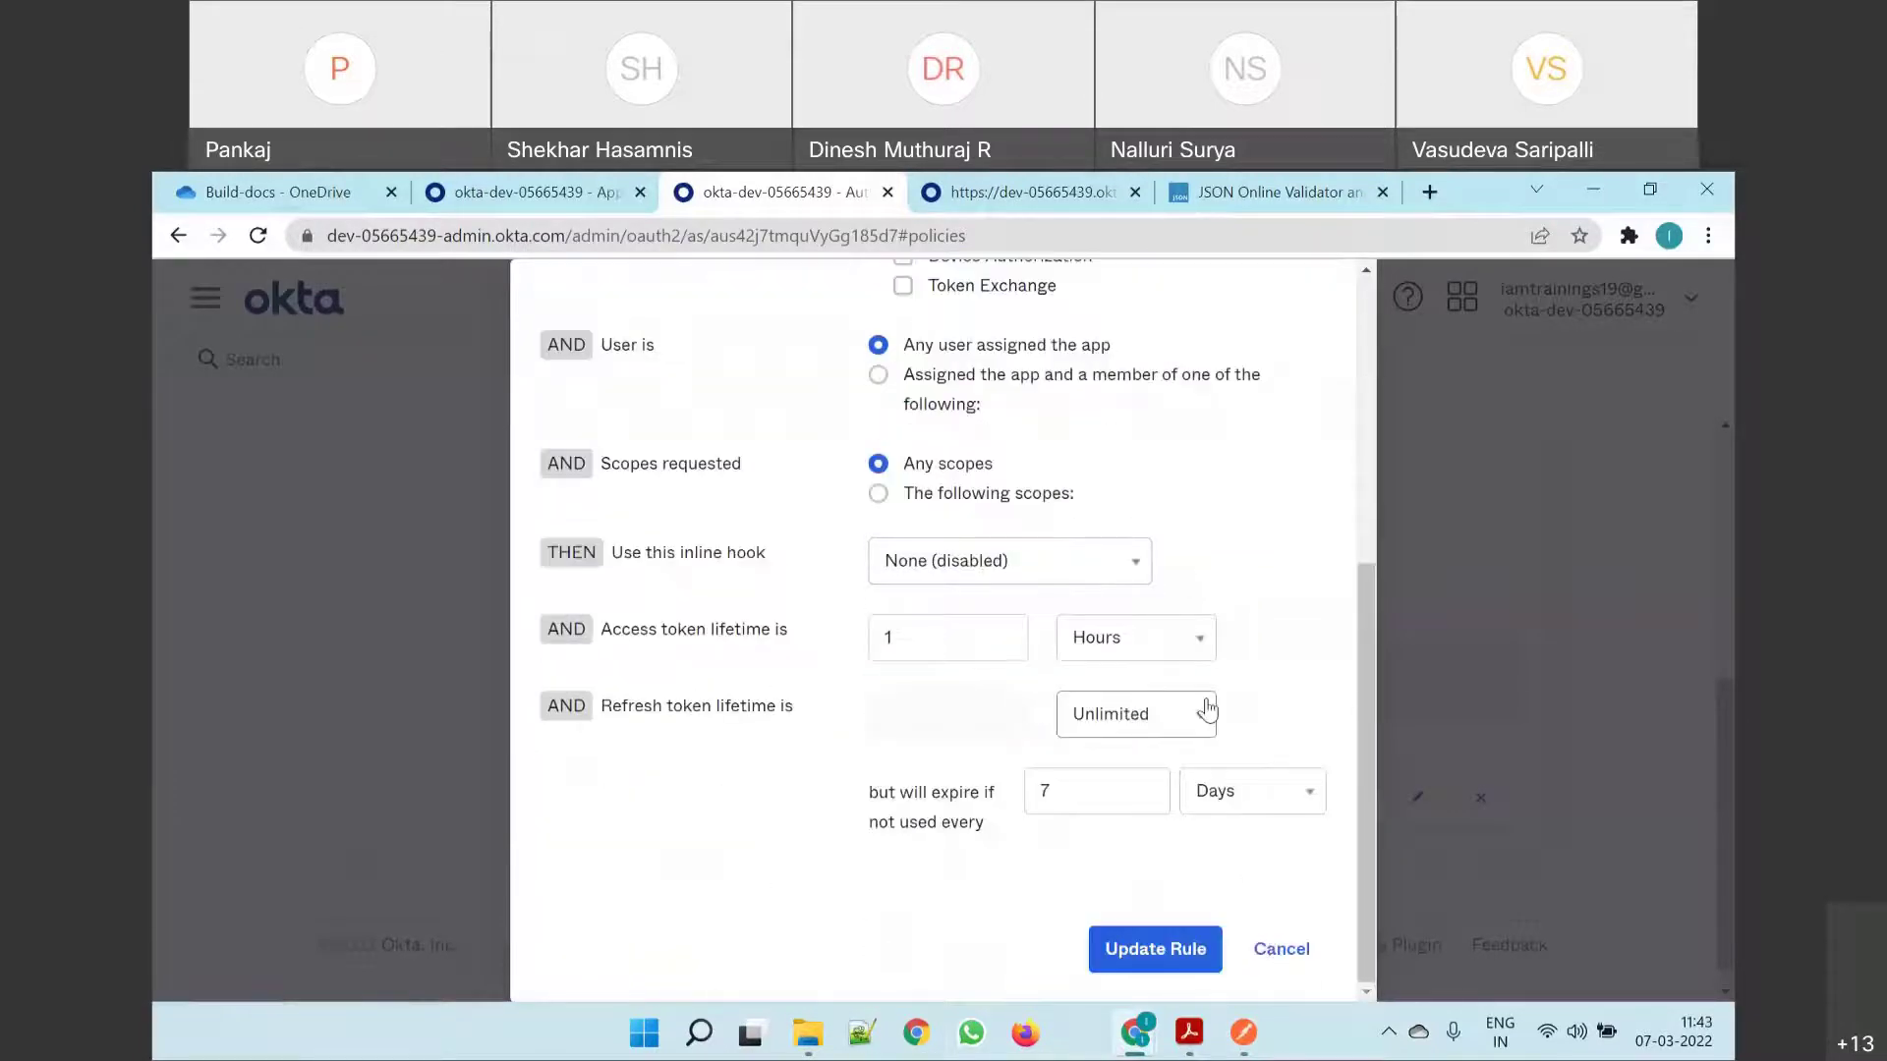
{"action": "scroll", "coordinate": [1206, 708], "scroll_direction": "up", "scroll_amount": 4}
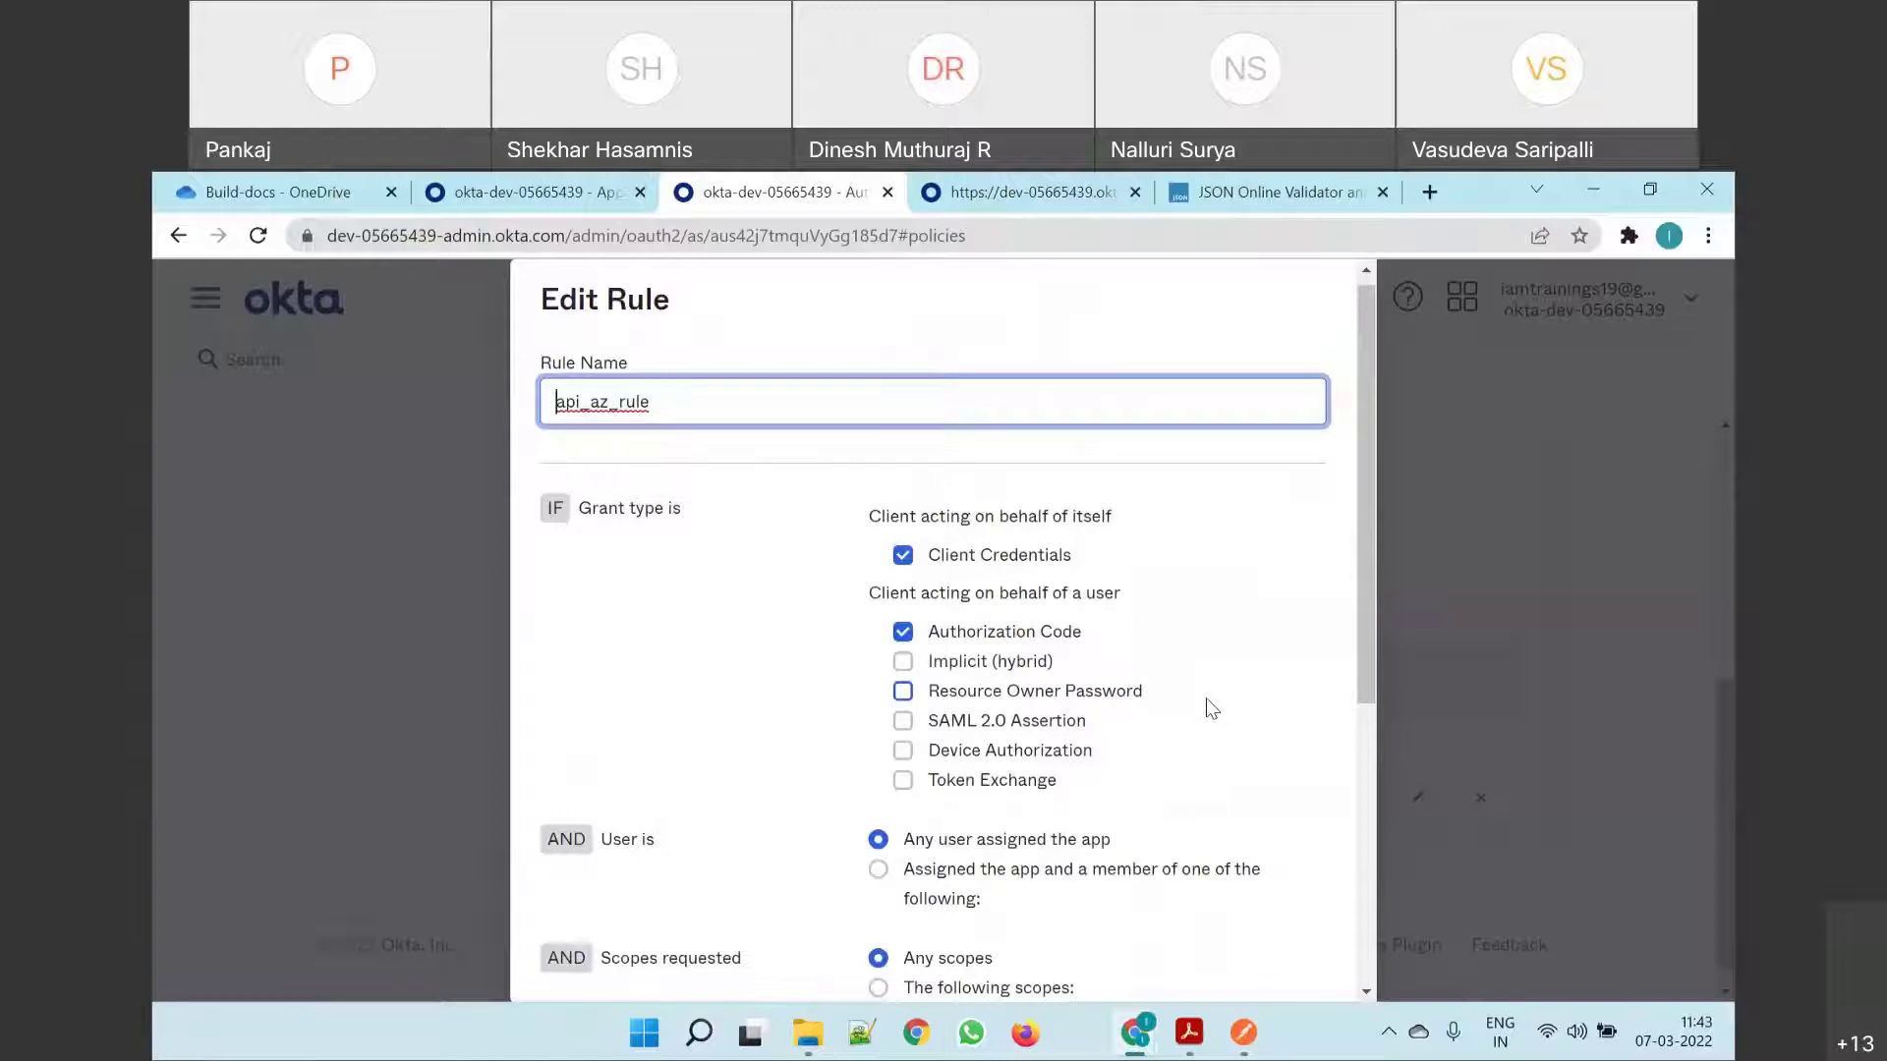
{"action": "scroll", "coordinate": [1211, 709], "scroll_direction": "down", "scroll_amount": 3}
{"action": "scroll", "coordinate": [1211, 708], "scroll_direction": "down", "scroll_amount": 3}
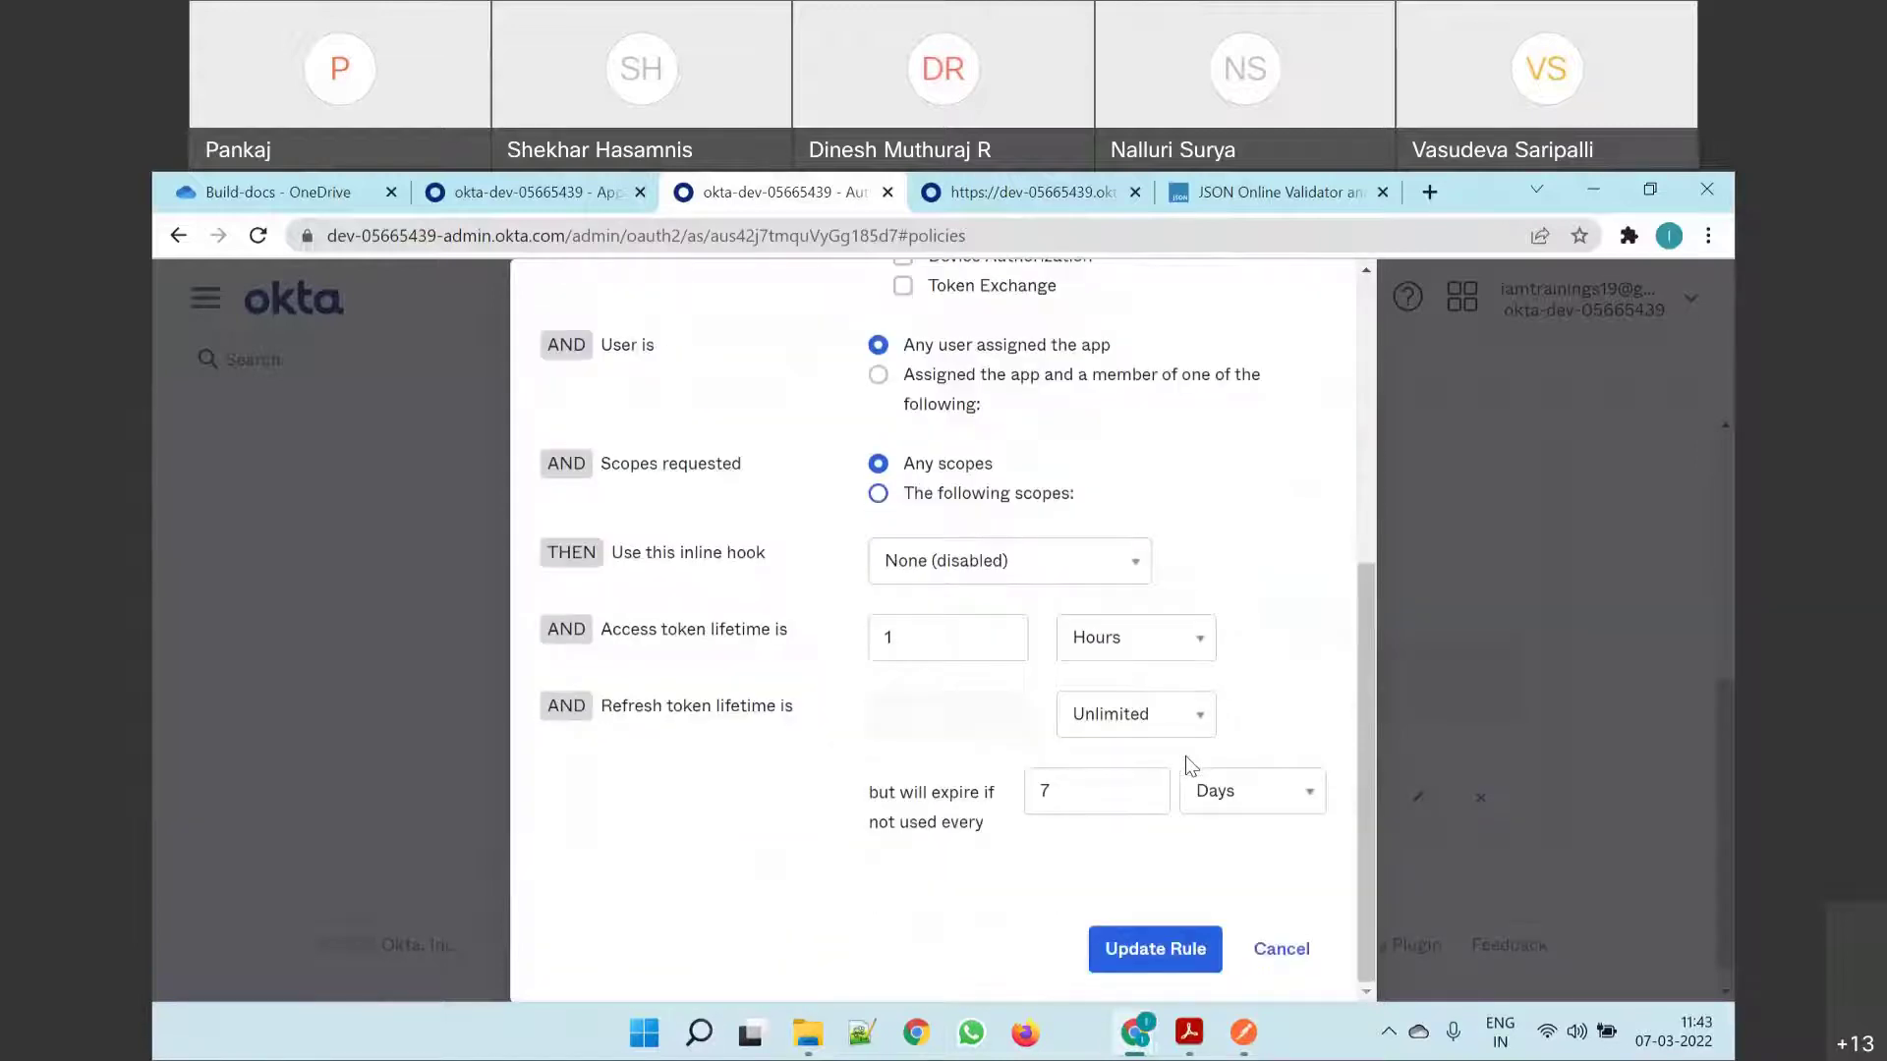
{"action": "left_click", "coordinate": [1279, 950]}
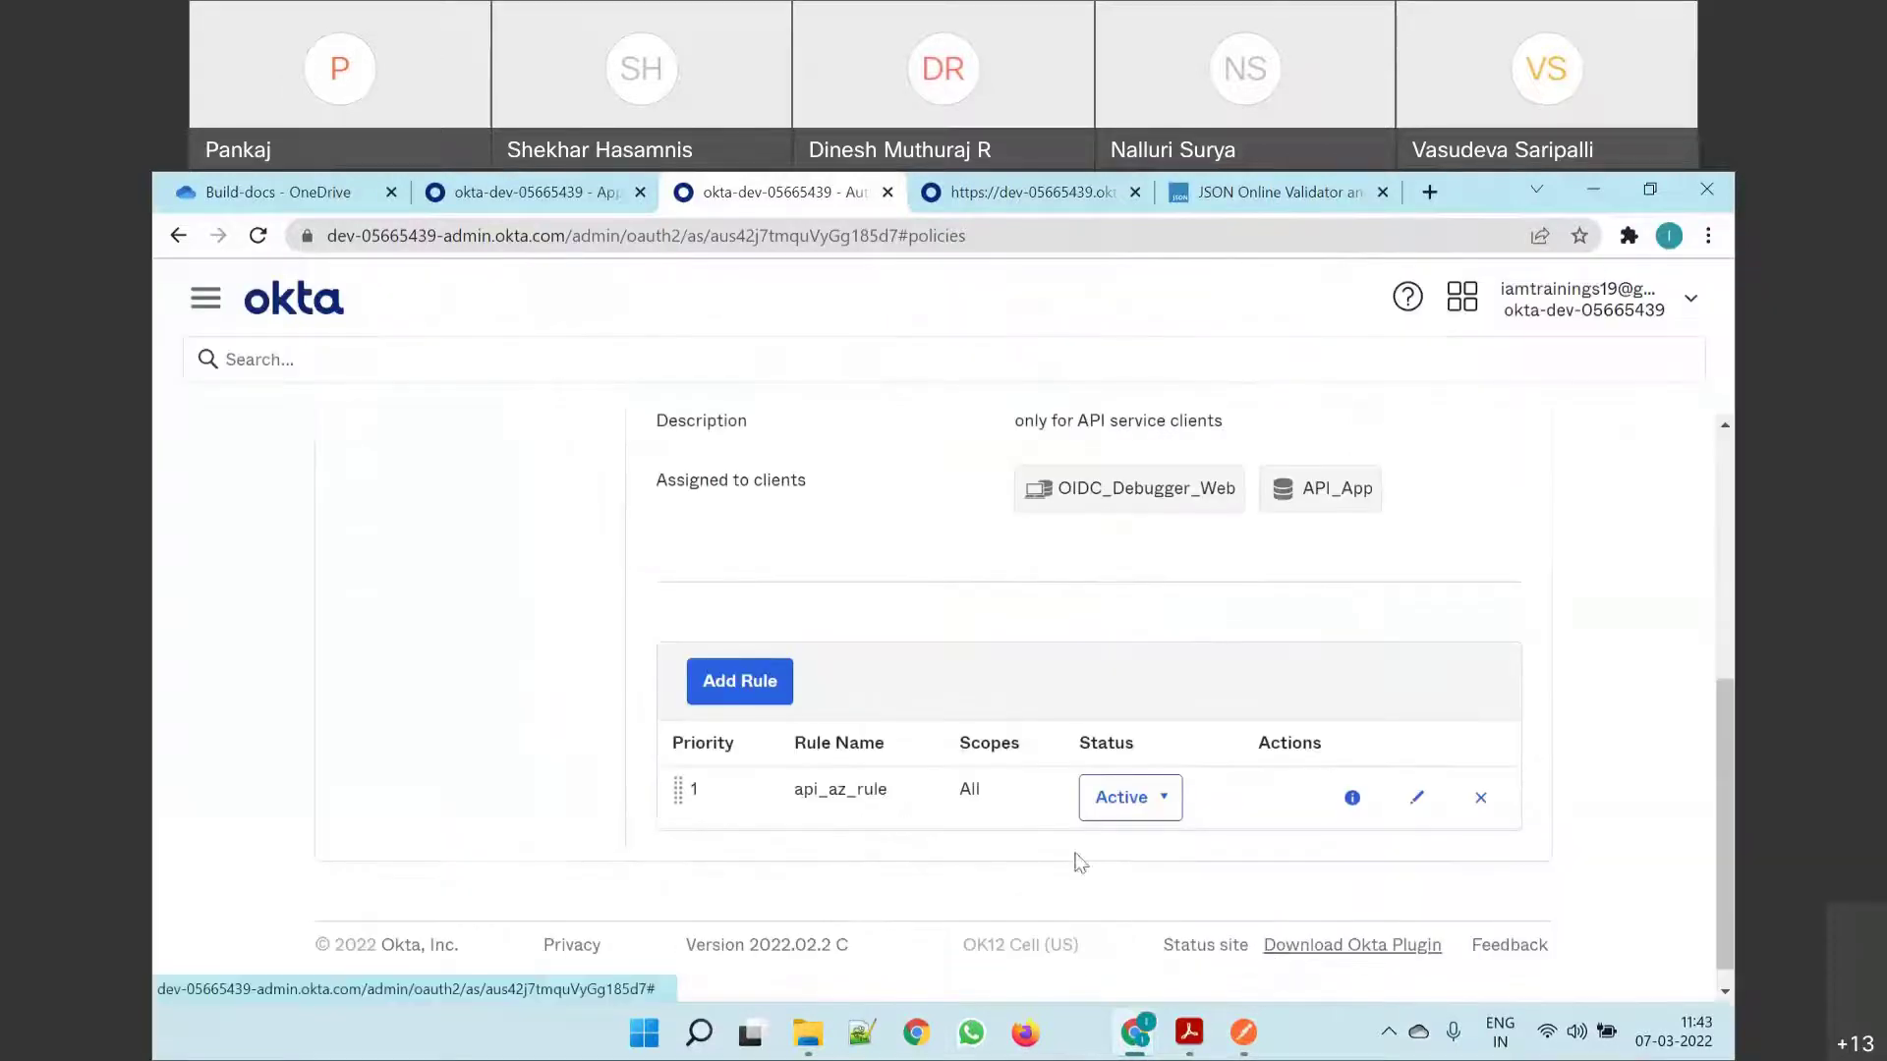
Send the new authorization request from the OpenID Connect debugger form.
{"action": "key", "text": "alt+Tab"}
{"action": "left_click", "coordinate": [476, 782]}
{"action": "scroll", "coordinate": [1000, 835], "scroll_direction": "down", "scroll_amount": 5}
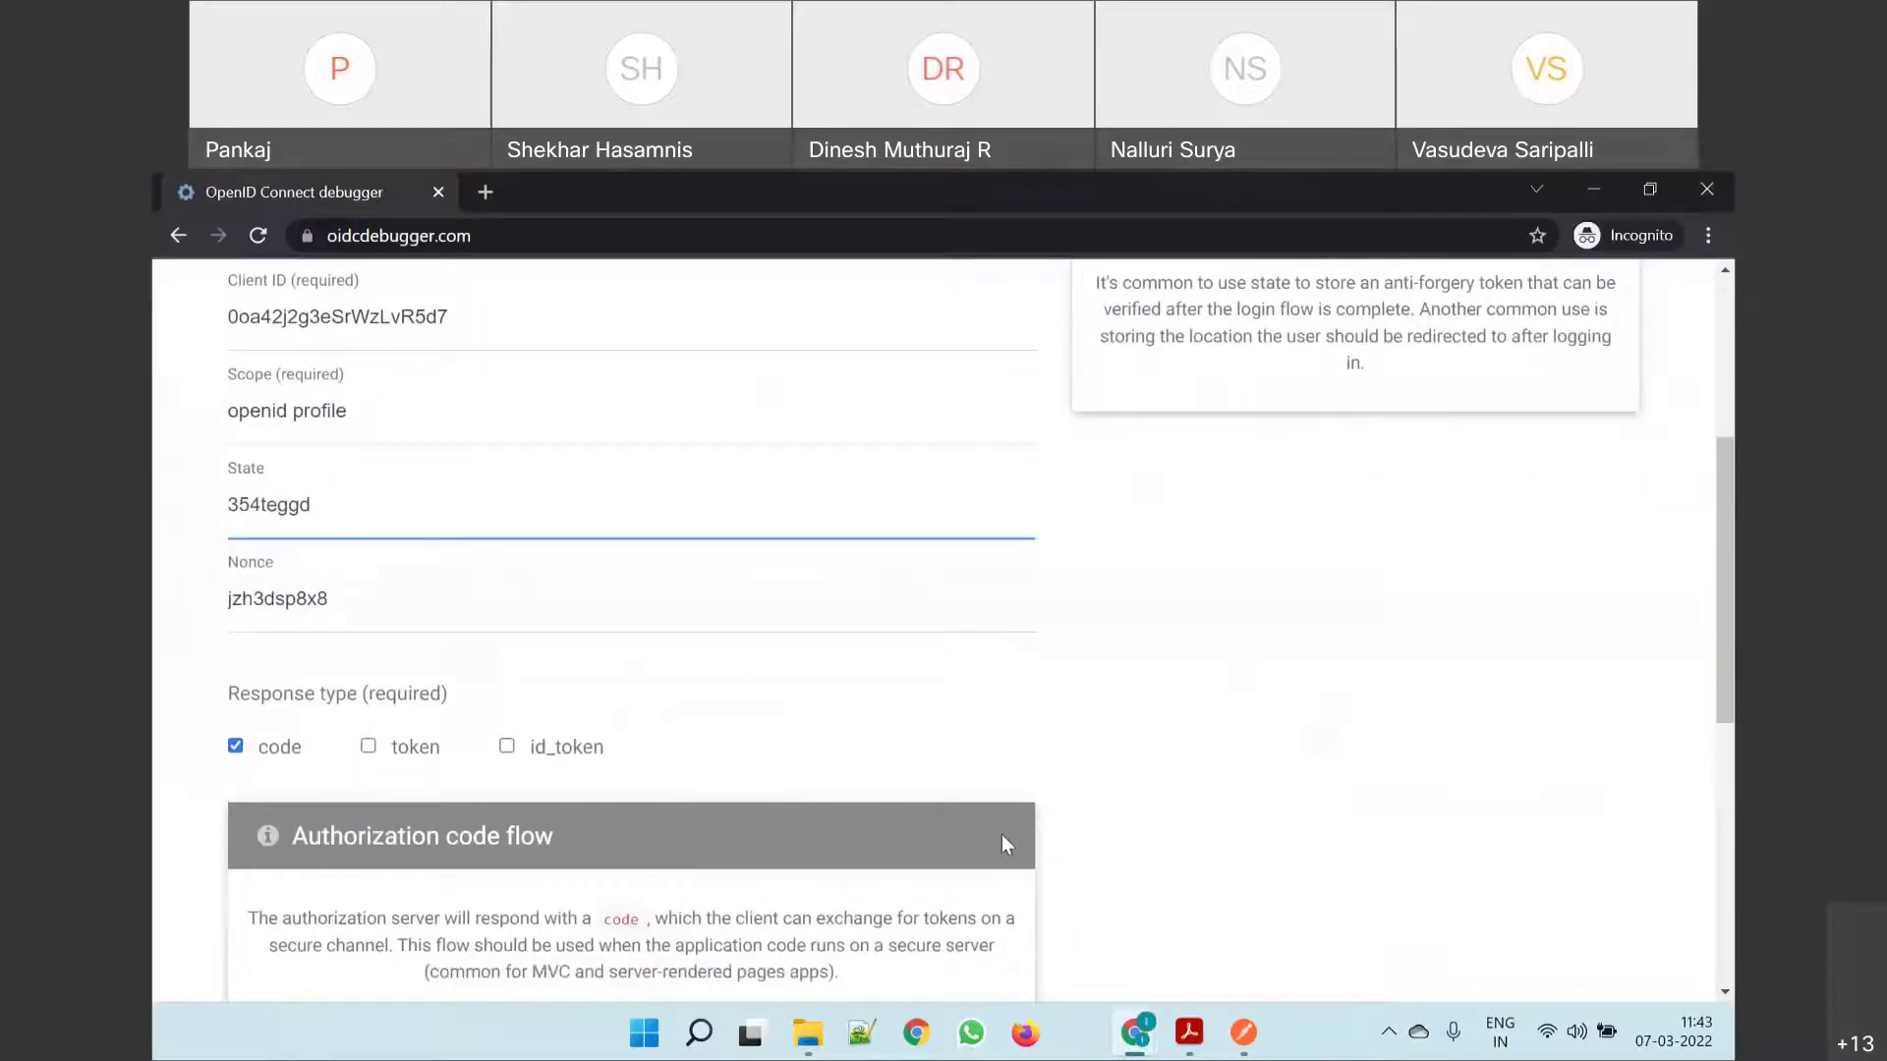
{"action": "scroll", "coordinate": [835, 830], "scroll_direction": "up", "scroll_amount": 4}
{"action": "scroll", "coordinate": [691, 821], "scroll_direction": "down", "scroll_amount": 6}
{"action": "left_click", "coordinate": [688, 840]}
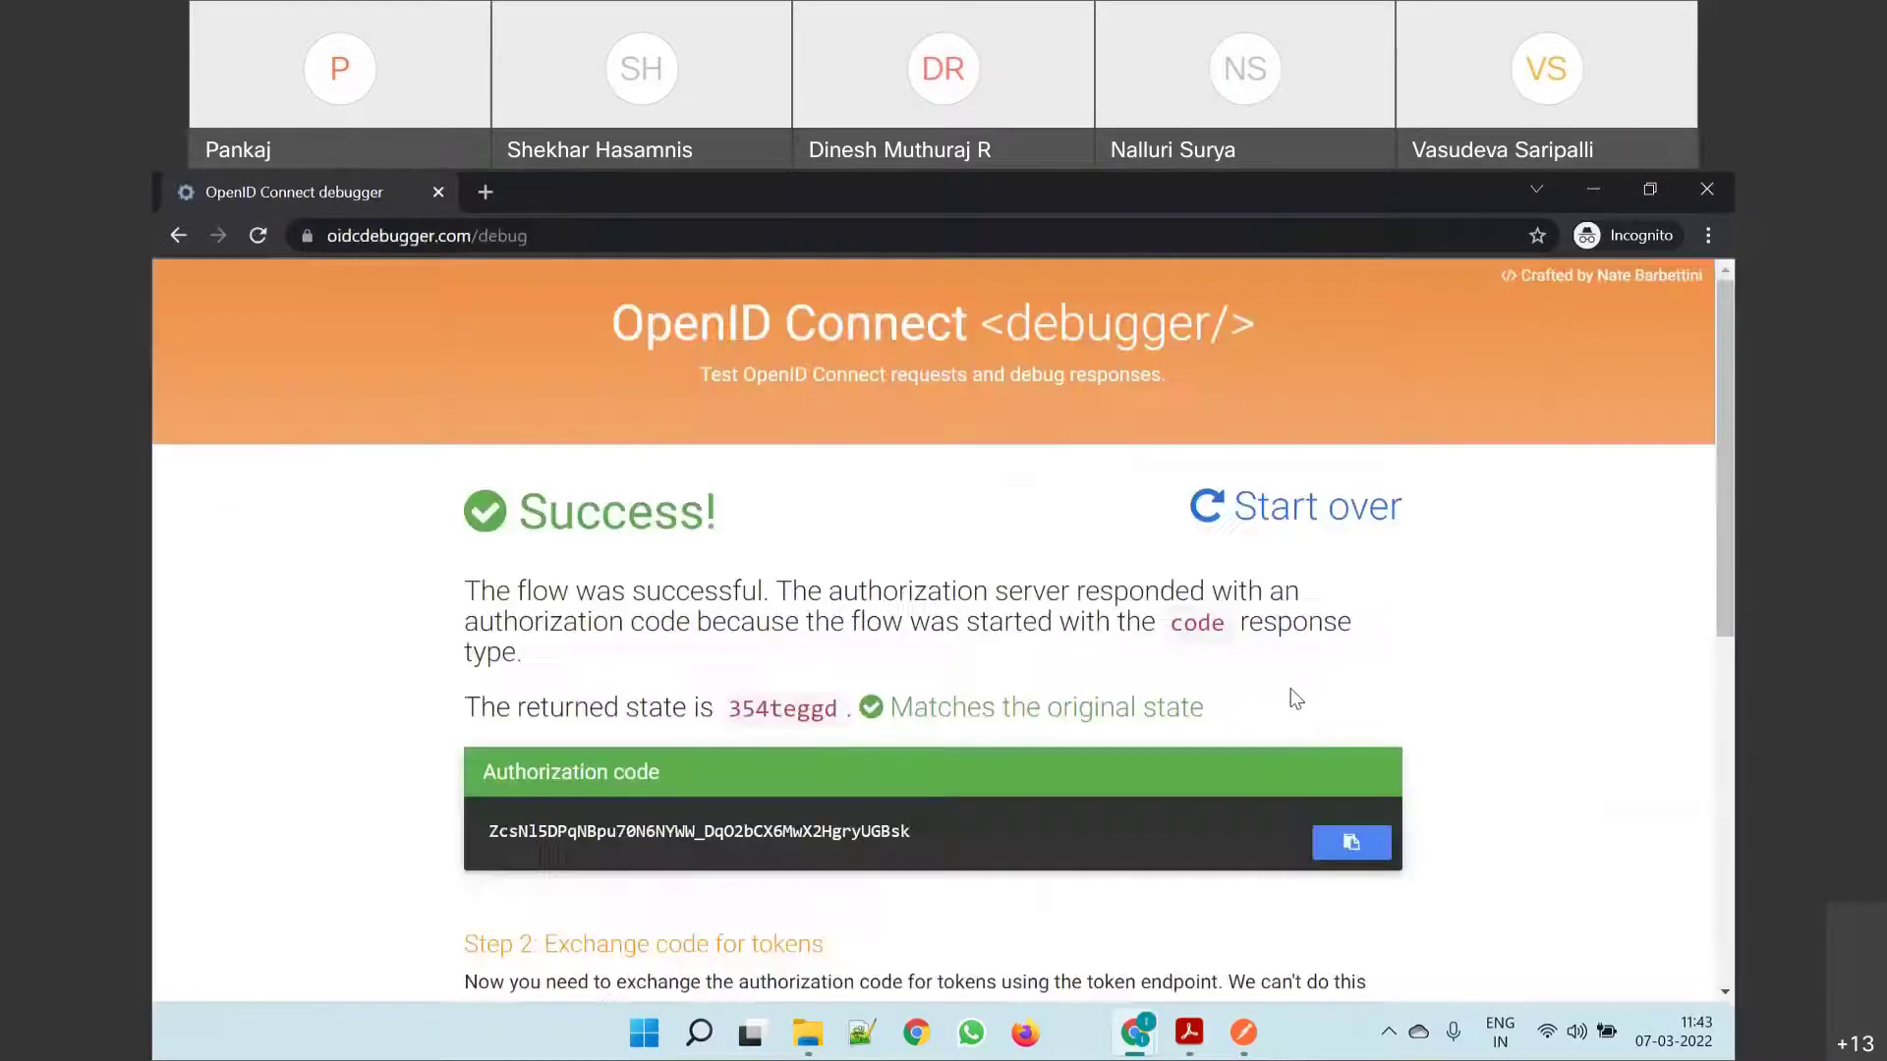
Select the full authorization code on the Success page and head to Postman.
{"action": "scroll", "coordinate": [329, 810], "scroll_direction": "down", "scroll_amount": 2}
{"action": "double_click", "coordinate": [743, 582]}
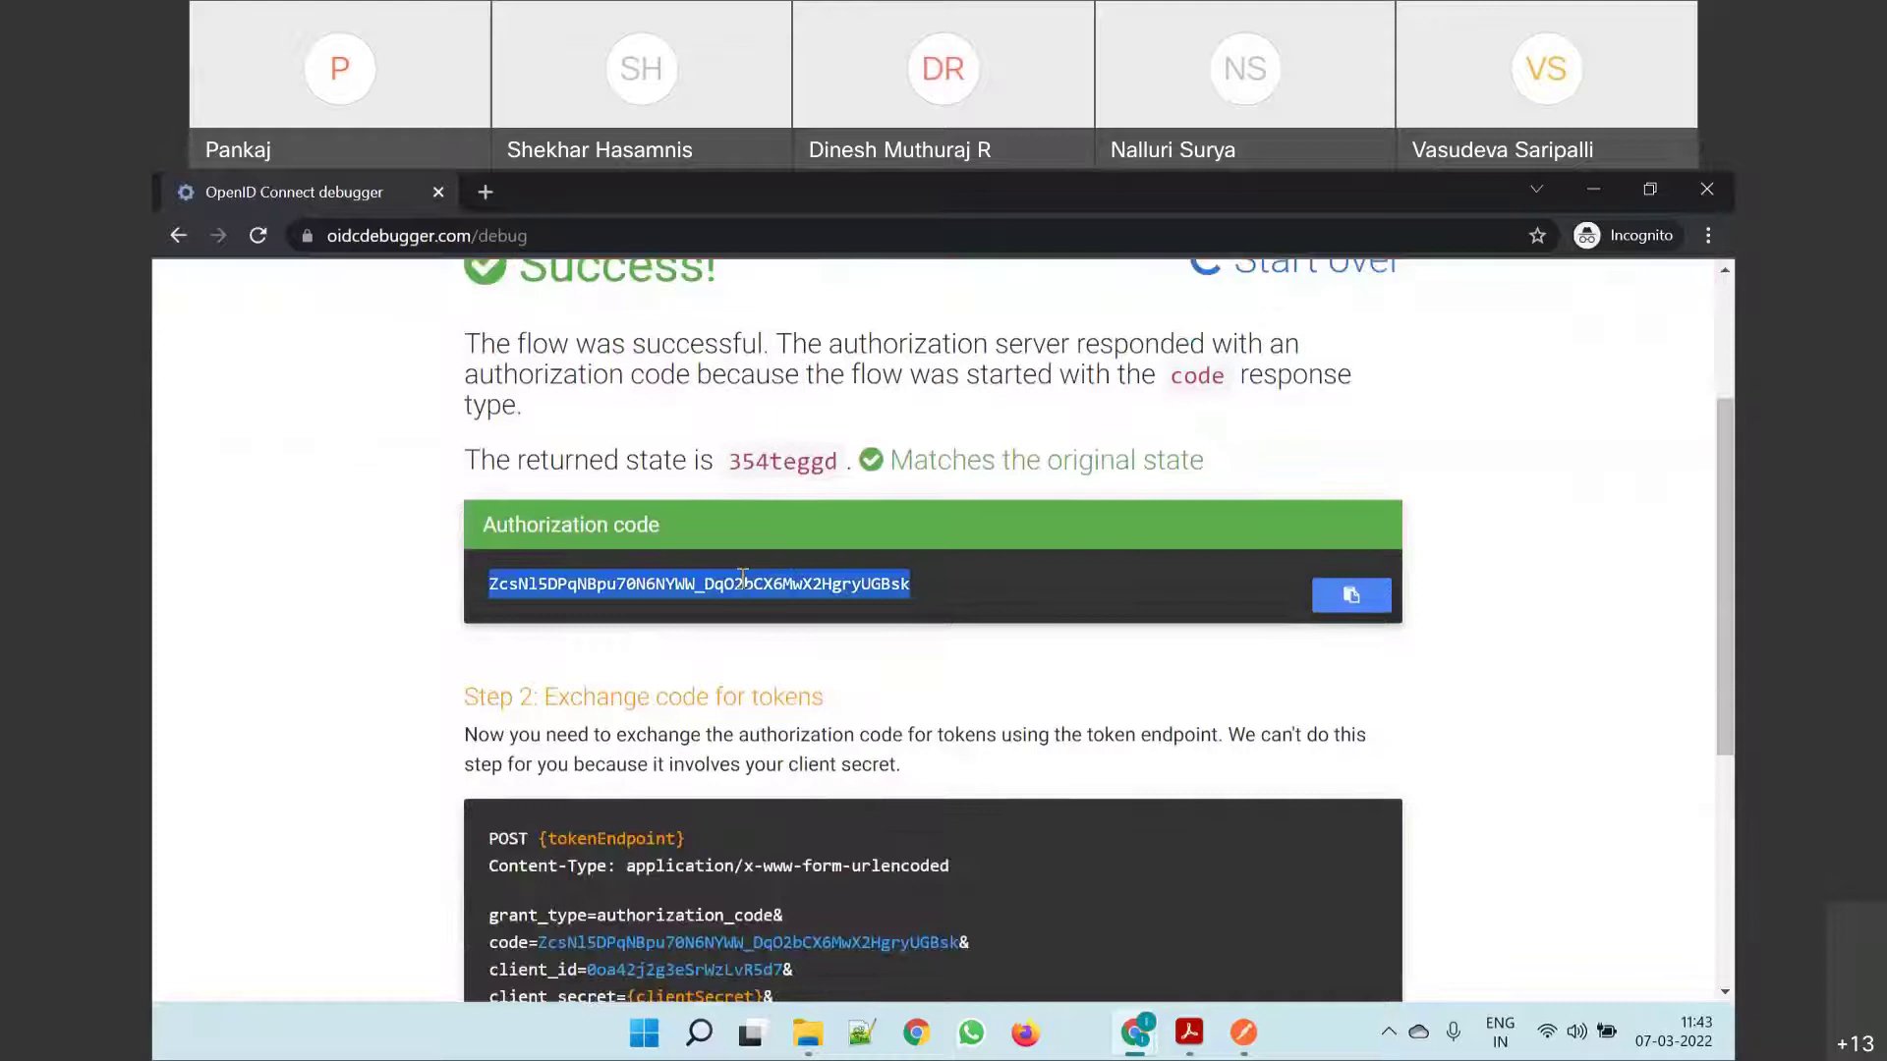
{"action": "key", "text": "alt+Tab"}
{"action": "key", "text": "alt+Tab"}
{"action": "key", "text": "Tab"}
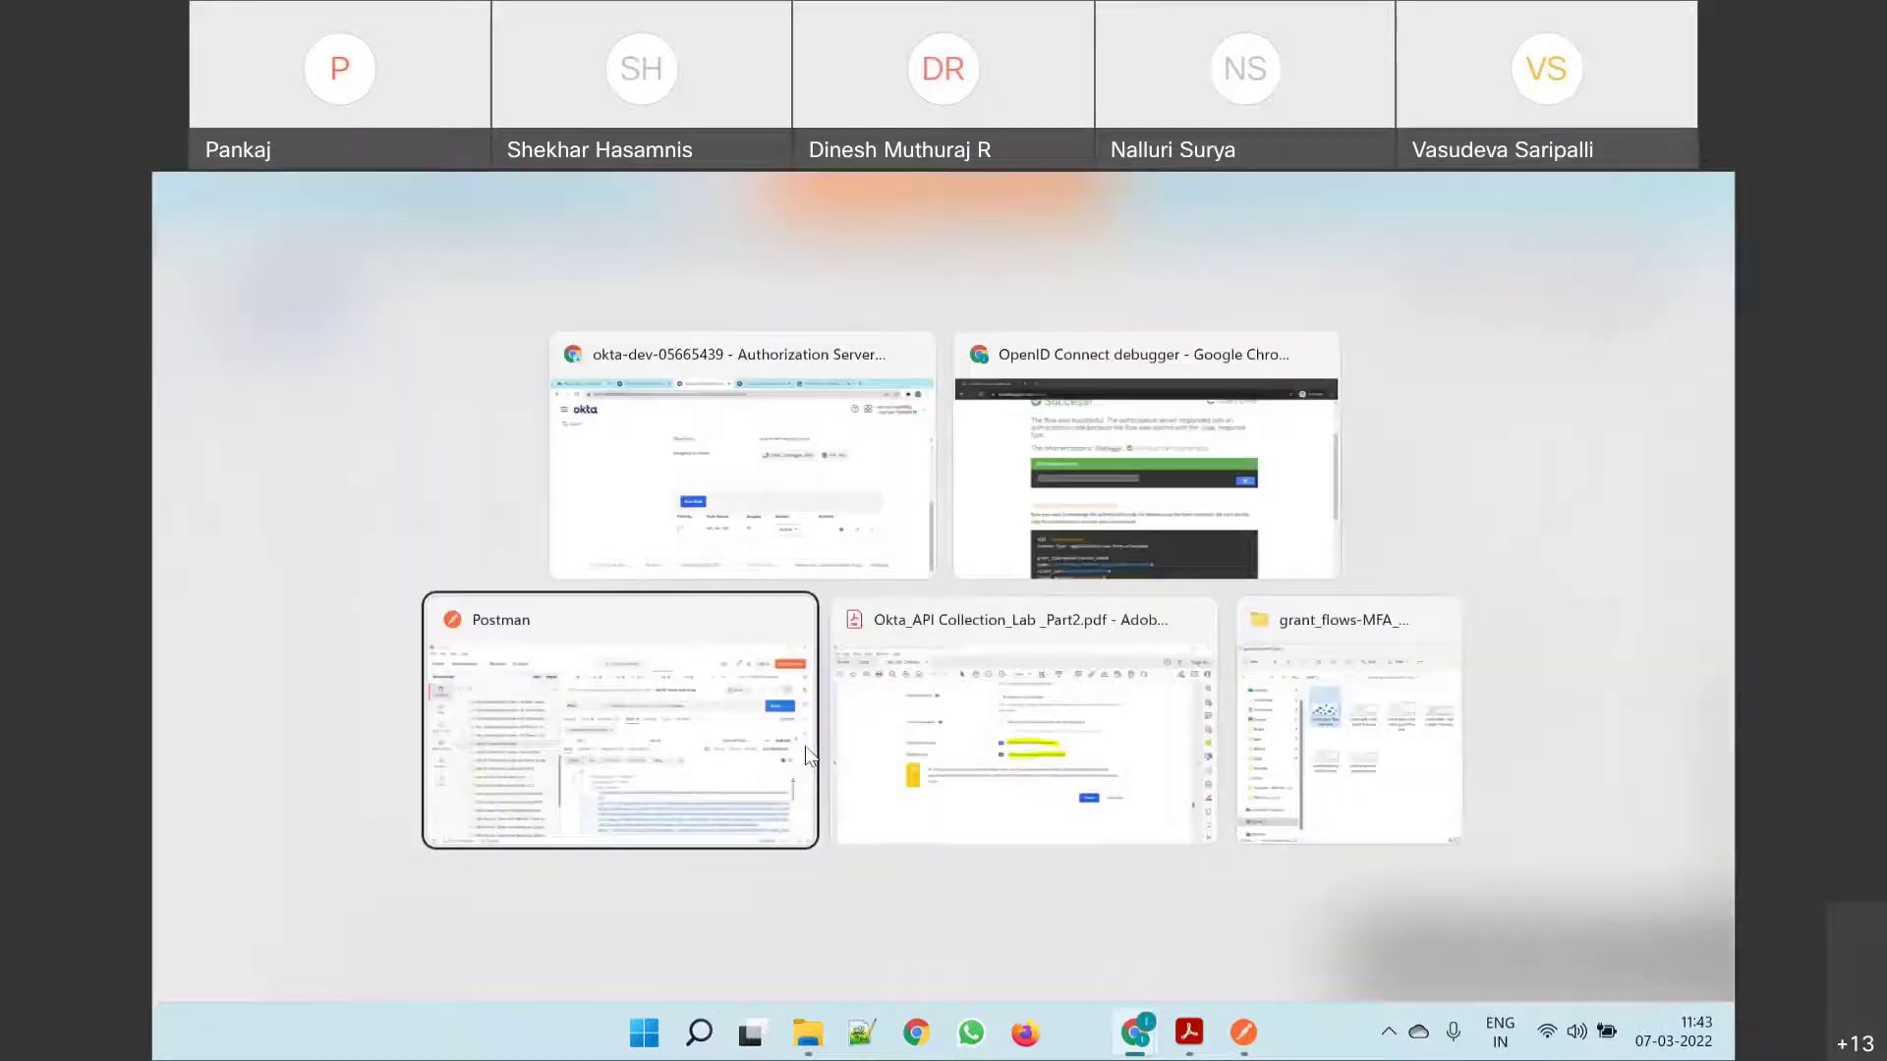
Copy the authorization server ID aus42j7tmquVyGg185d7 from the issuer on the metadata page.
{"action": "left_click", "coordinate": [808, 755]}
{"action": "mouse_move", "coordinate": [1052, 428]}
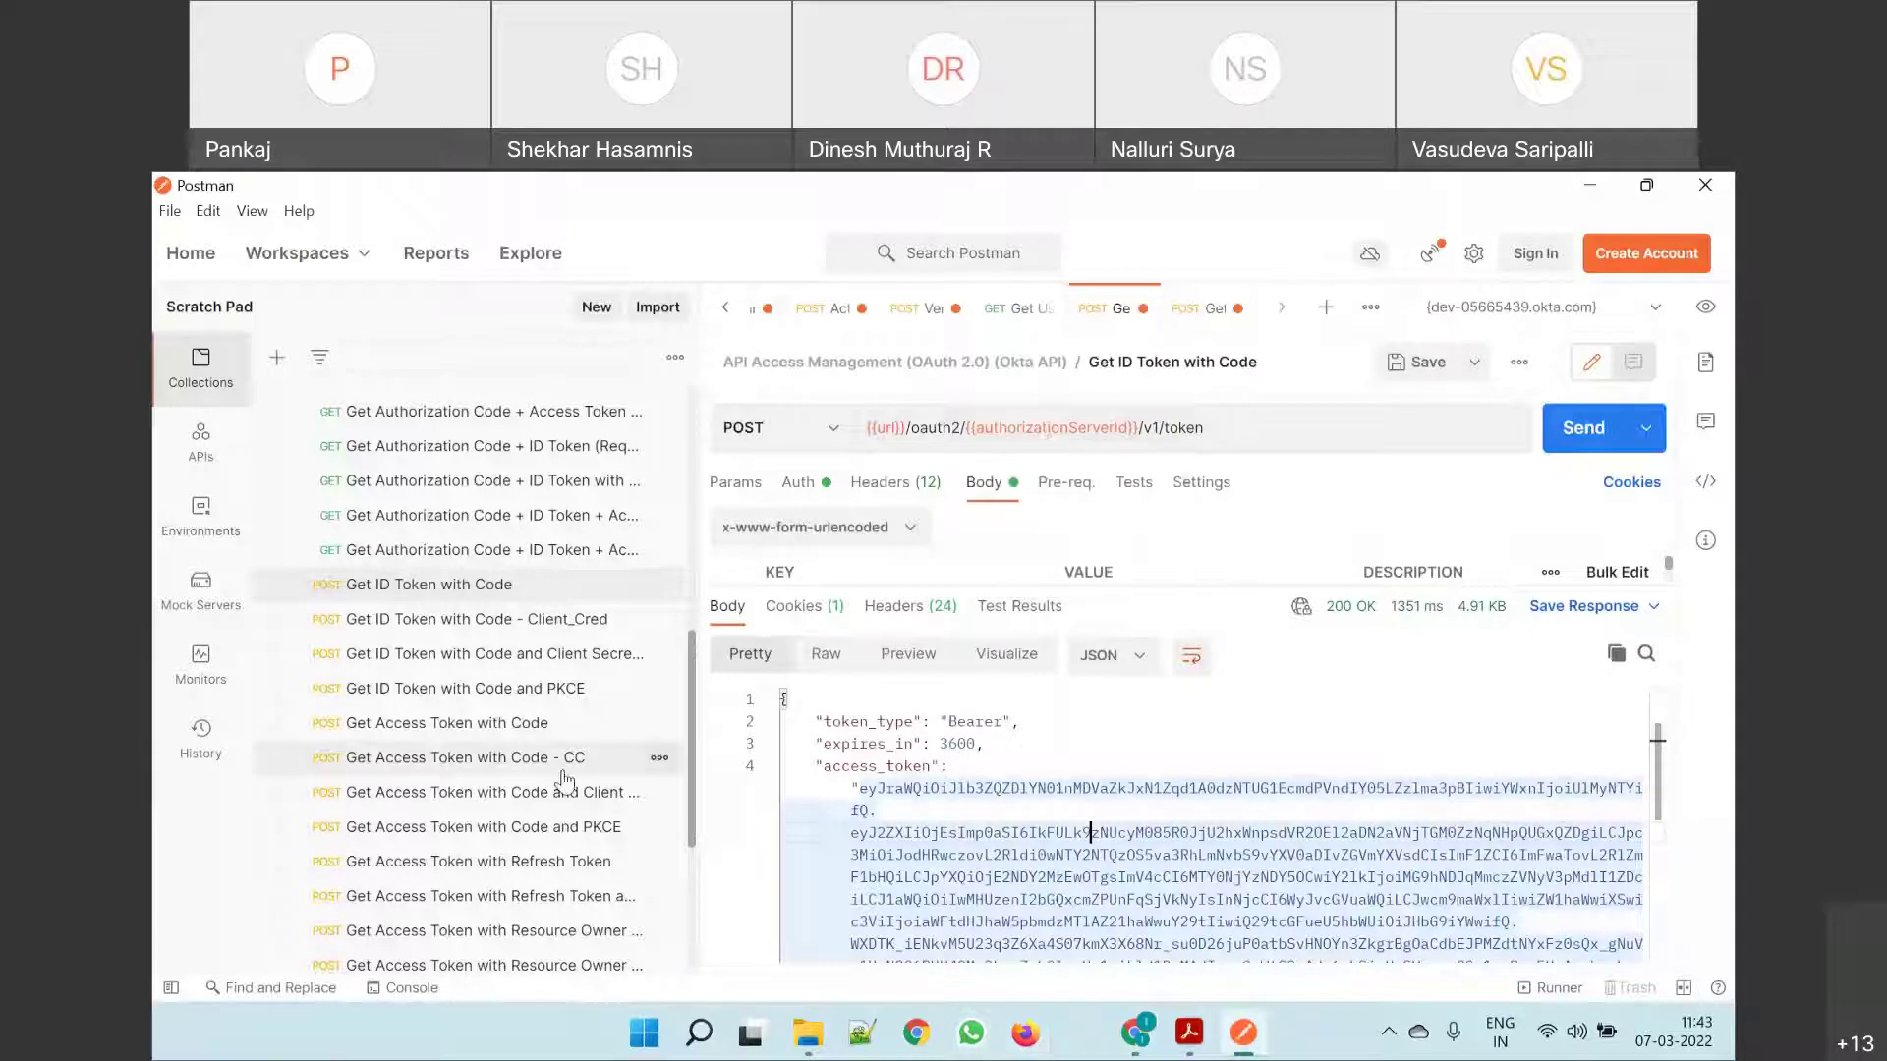
{"action": "key", "text": "alt+Tab"}
{"action": "key", "text": "Tab"}
{"action": "key", "text": "Tab"}
{"action": "key", "text": "Tab"}
{"action": "key", "text": "Tab"}
{"action": "key", "text": "Tab"}
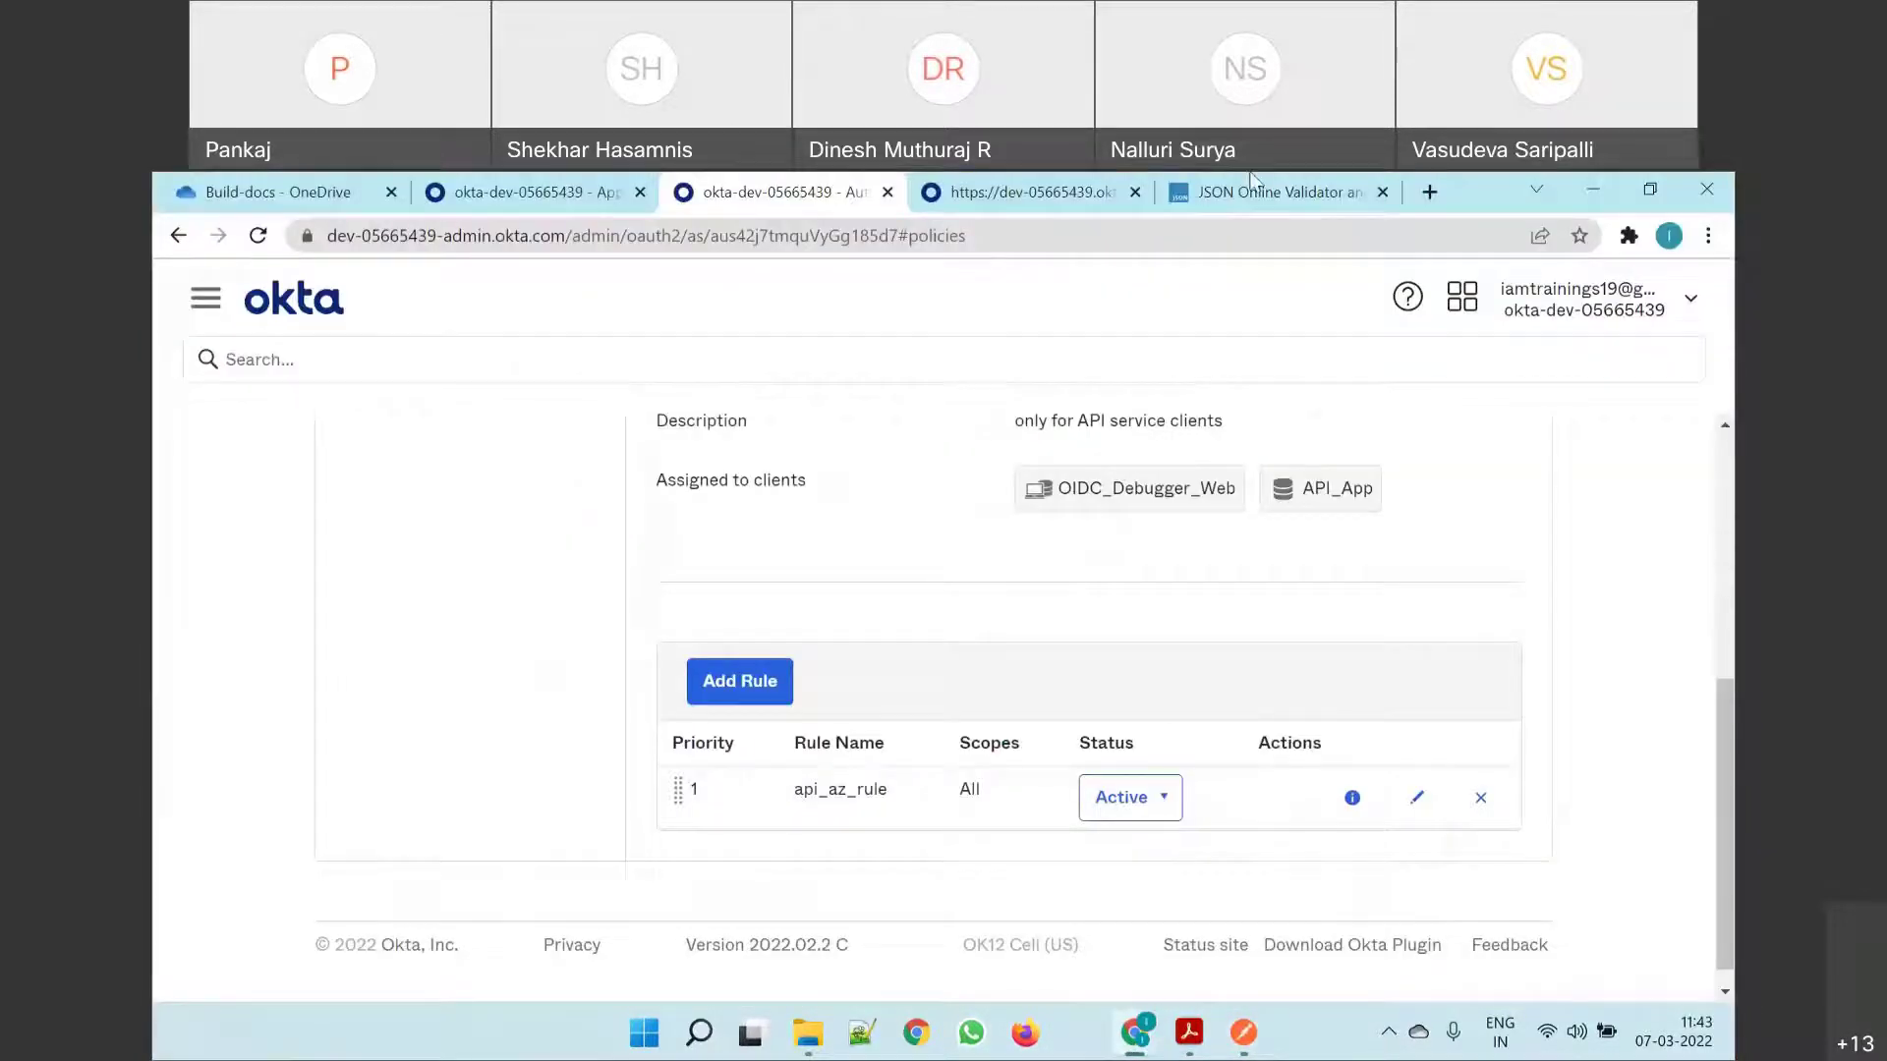
{"action": "left_click", "coordinate": [1272, 192]}
{"action": "double_click", "coordinate": [877, 535]}
{"action": "key", "text": "ctrl+c"}
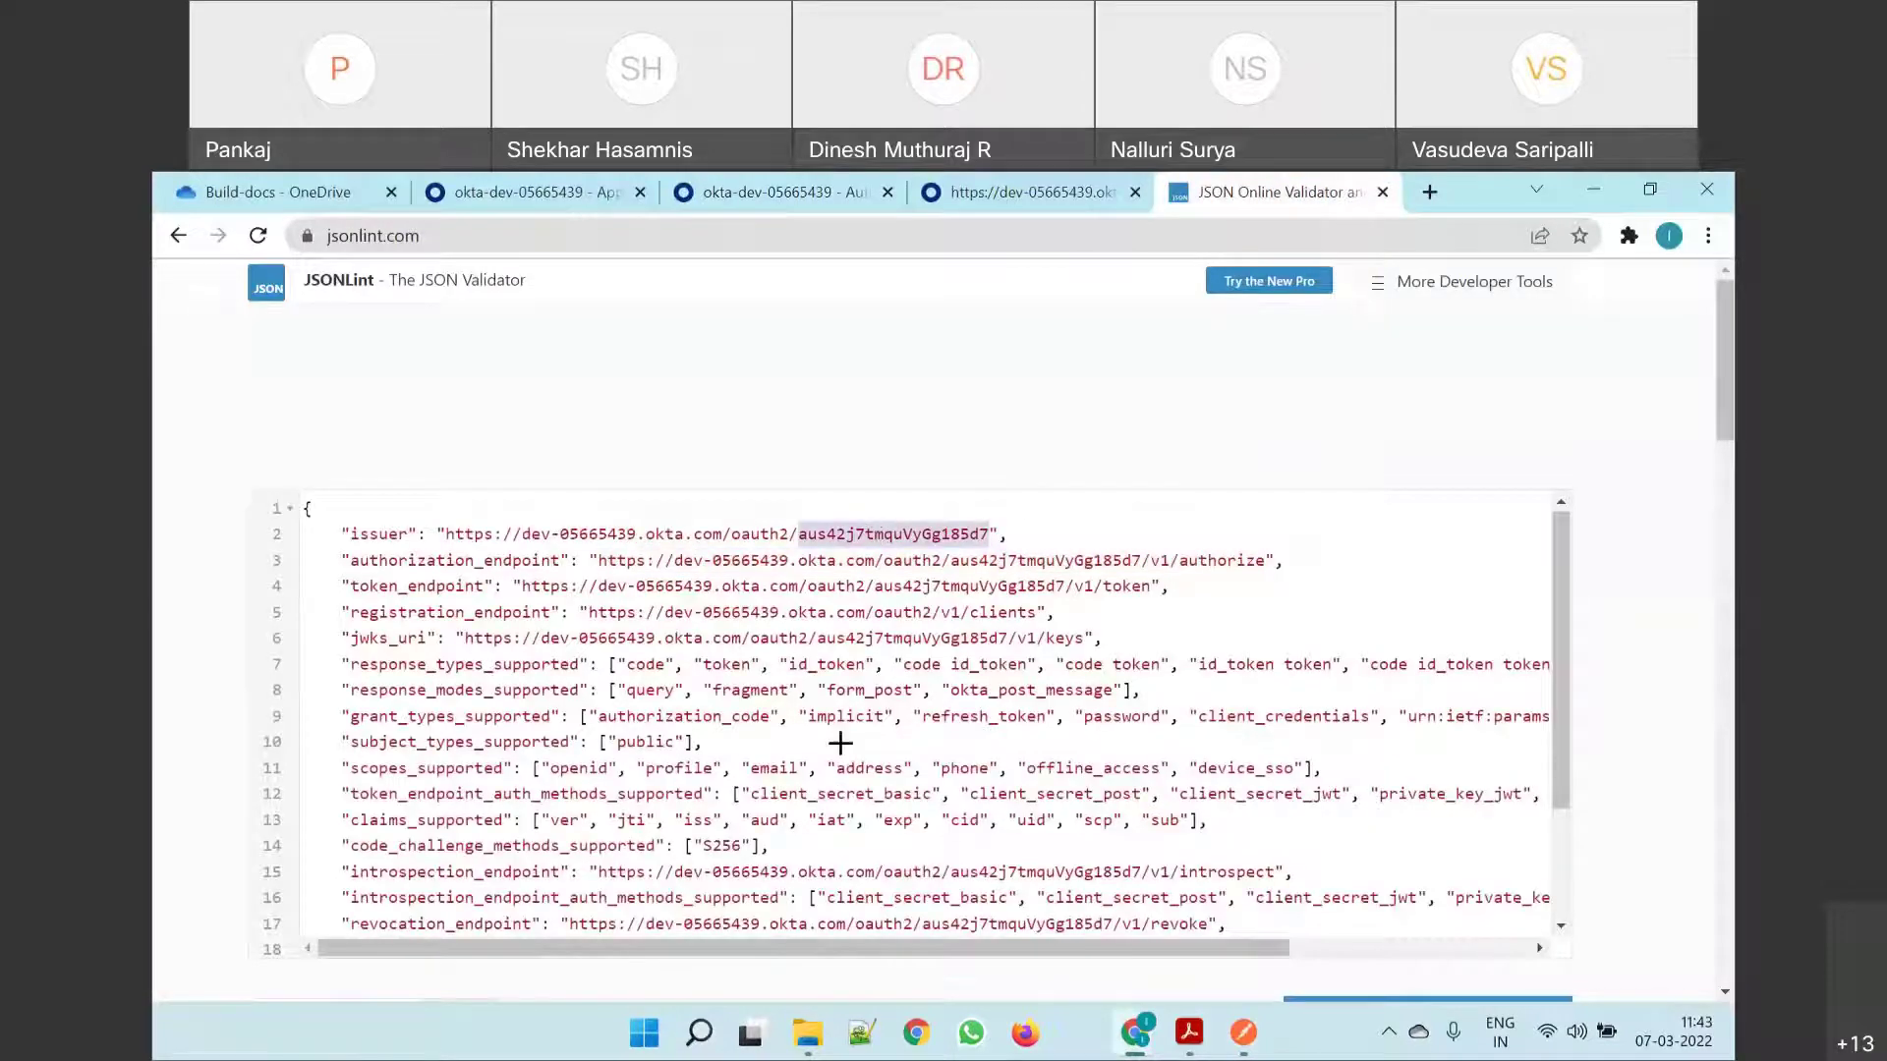
{"action": "key", "text": "alt+Tab"}
{"action": "key", "text": "Tab"}
{"action": "key", "text": "Tab"}
{"action": "key", "text": "Tab"}
{"action": "key", "text": "Tab"}
{"action": "key", "text": "Tab"}
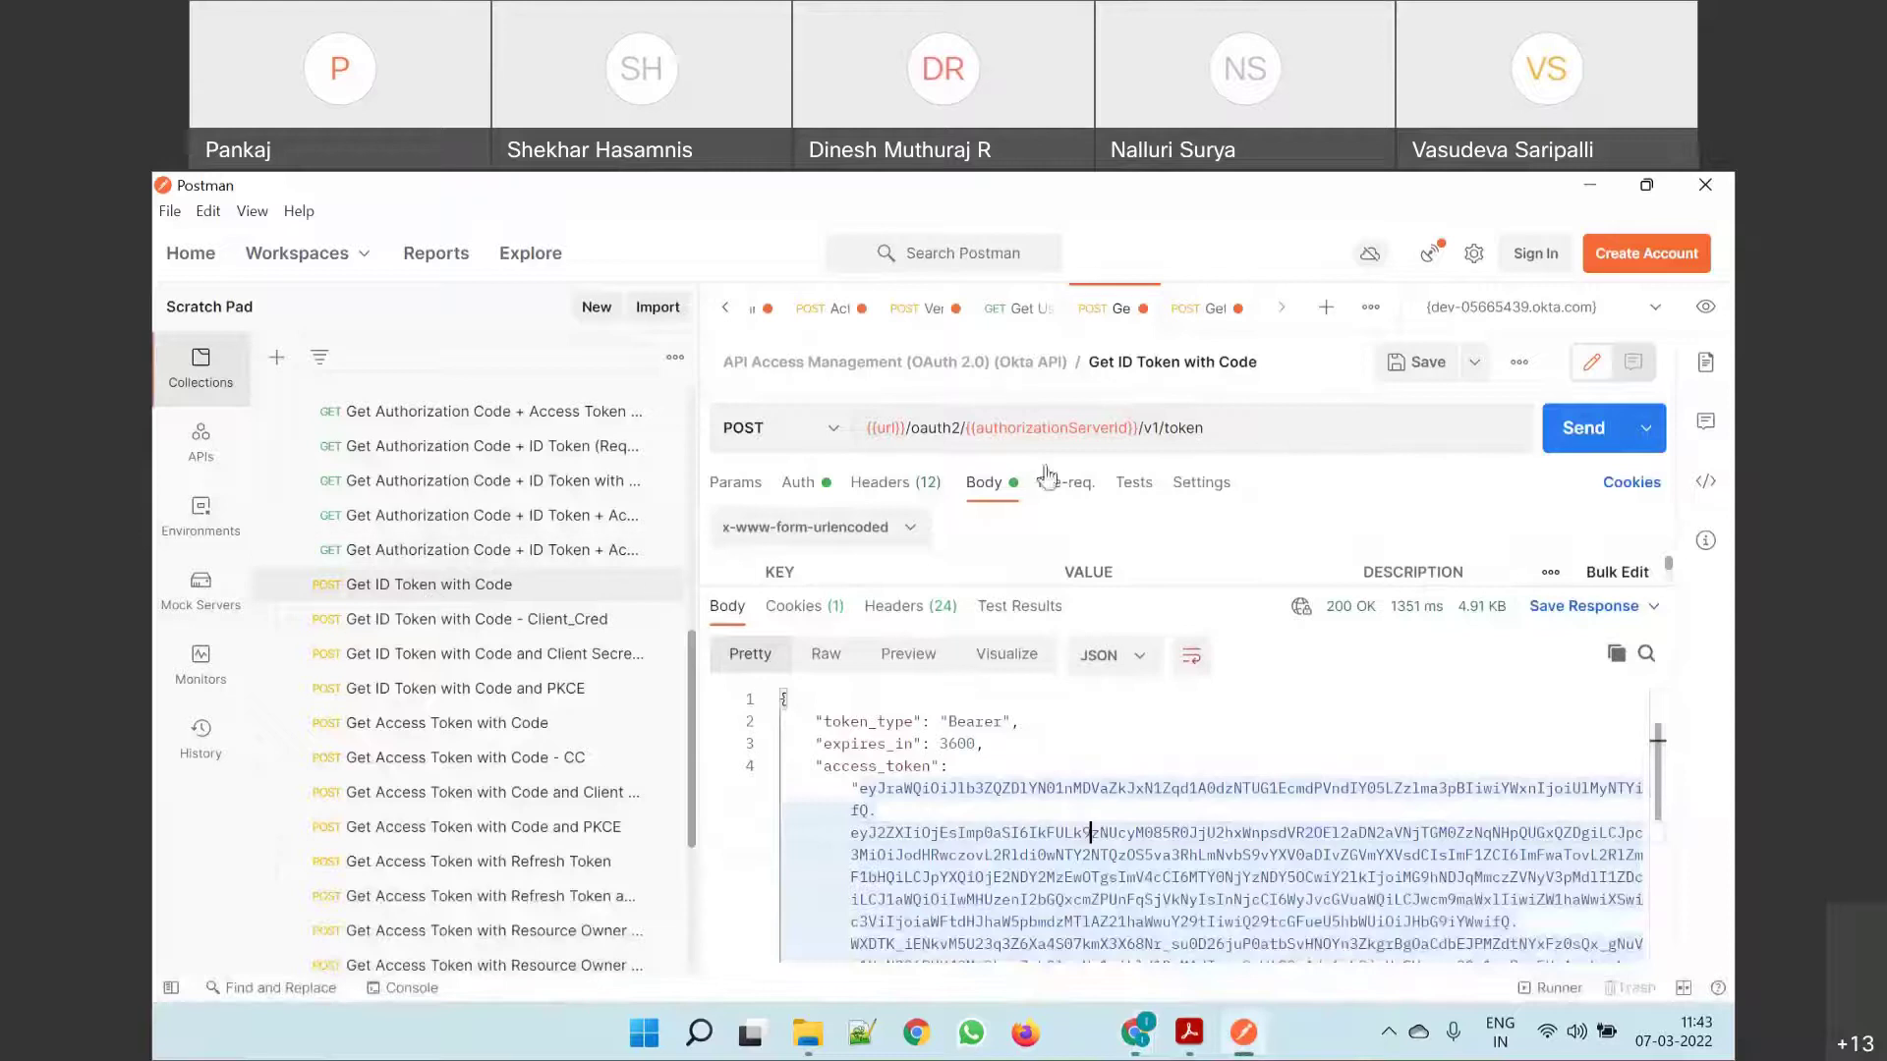
Replace {{authorizationServerId}} in Postman's token URL with the copied ID and view the headers.
{"action": "left_click_drag", "start_coordinate": [1140, 423], "coordinate": [968, 429]}
{"action": "key", "text": "ctrl+v"}
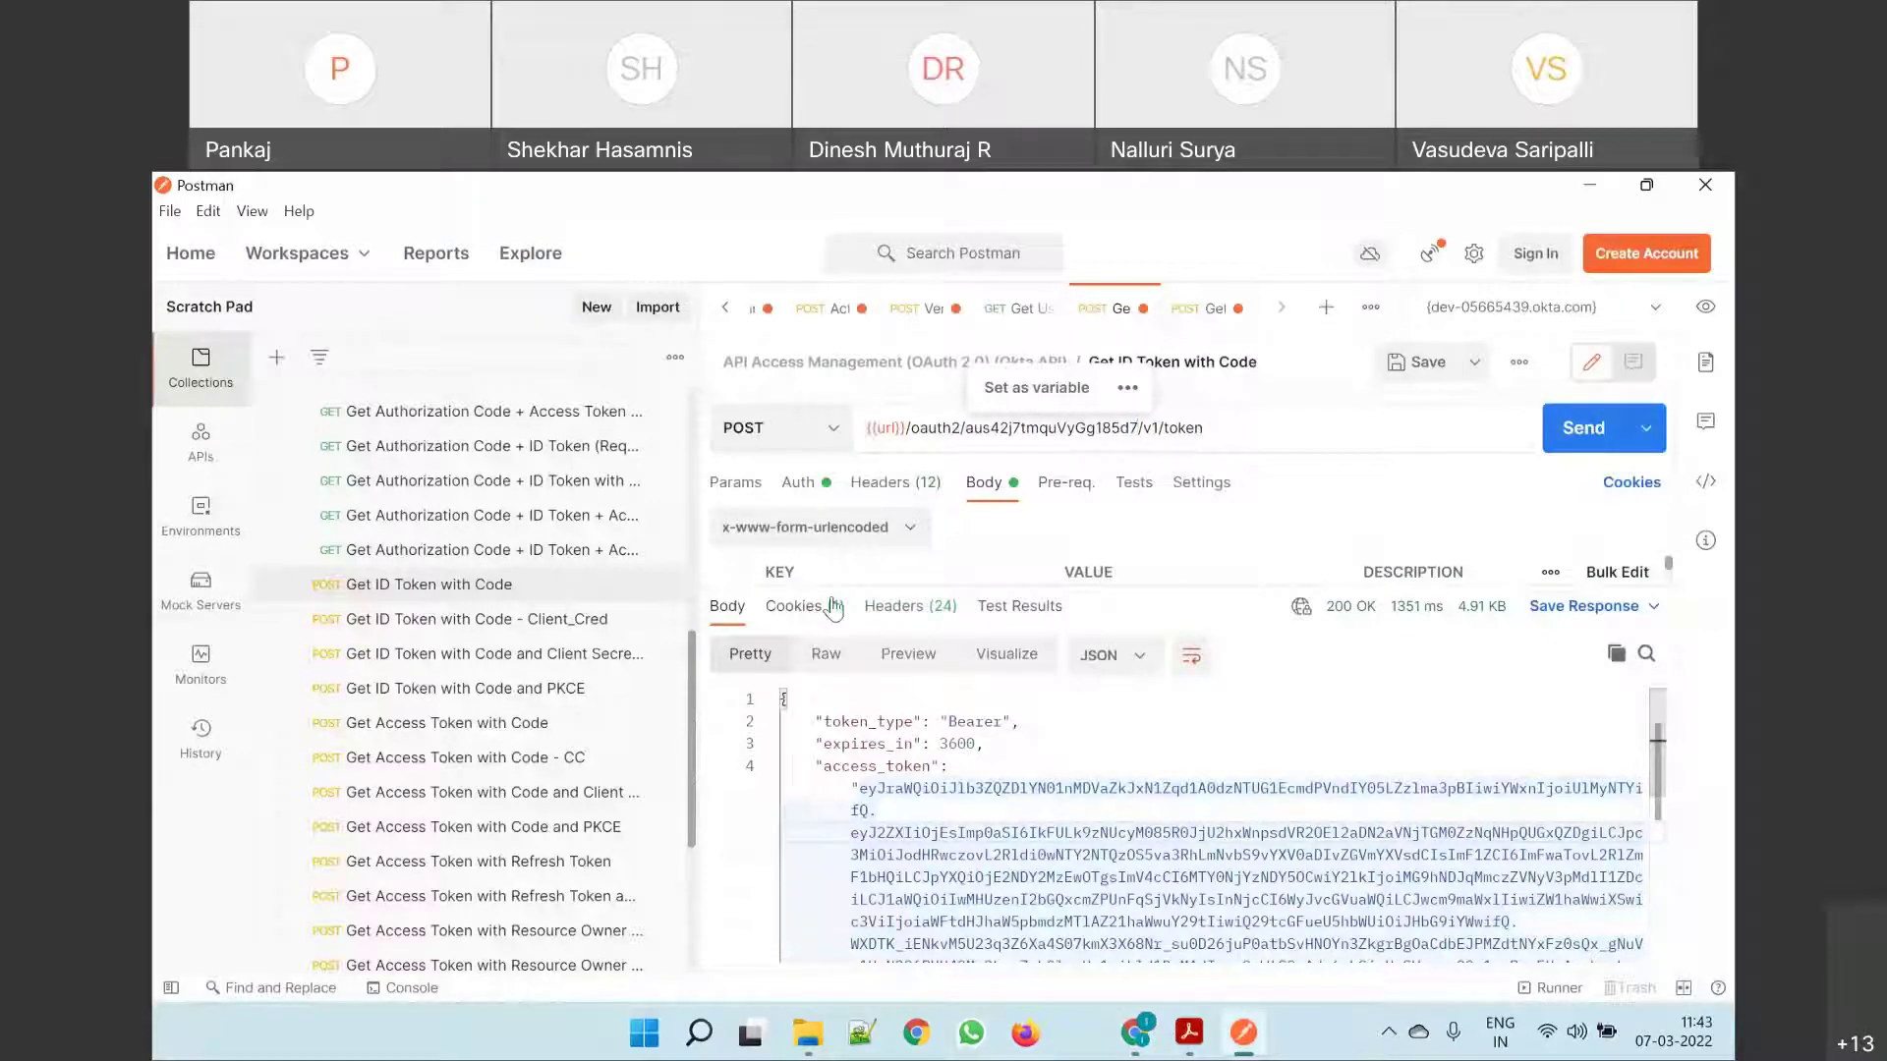
{"action": "left_click", "coordinate": [900, 489]}
{"action": "left_click_drag", "start_coordinate": [1140, 580], "coordinate": [1124, 772]}
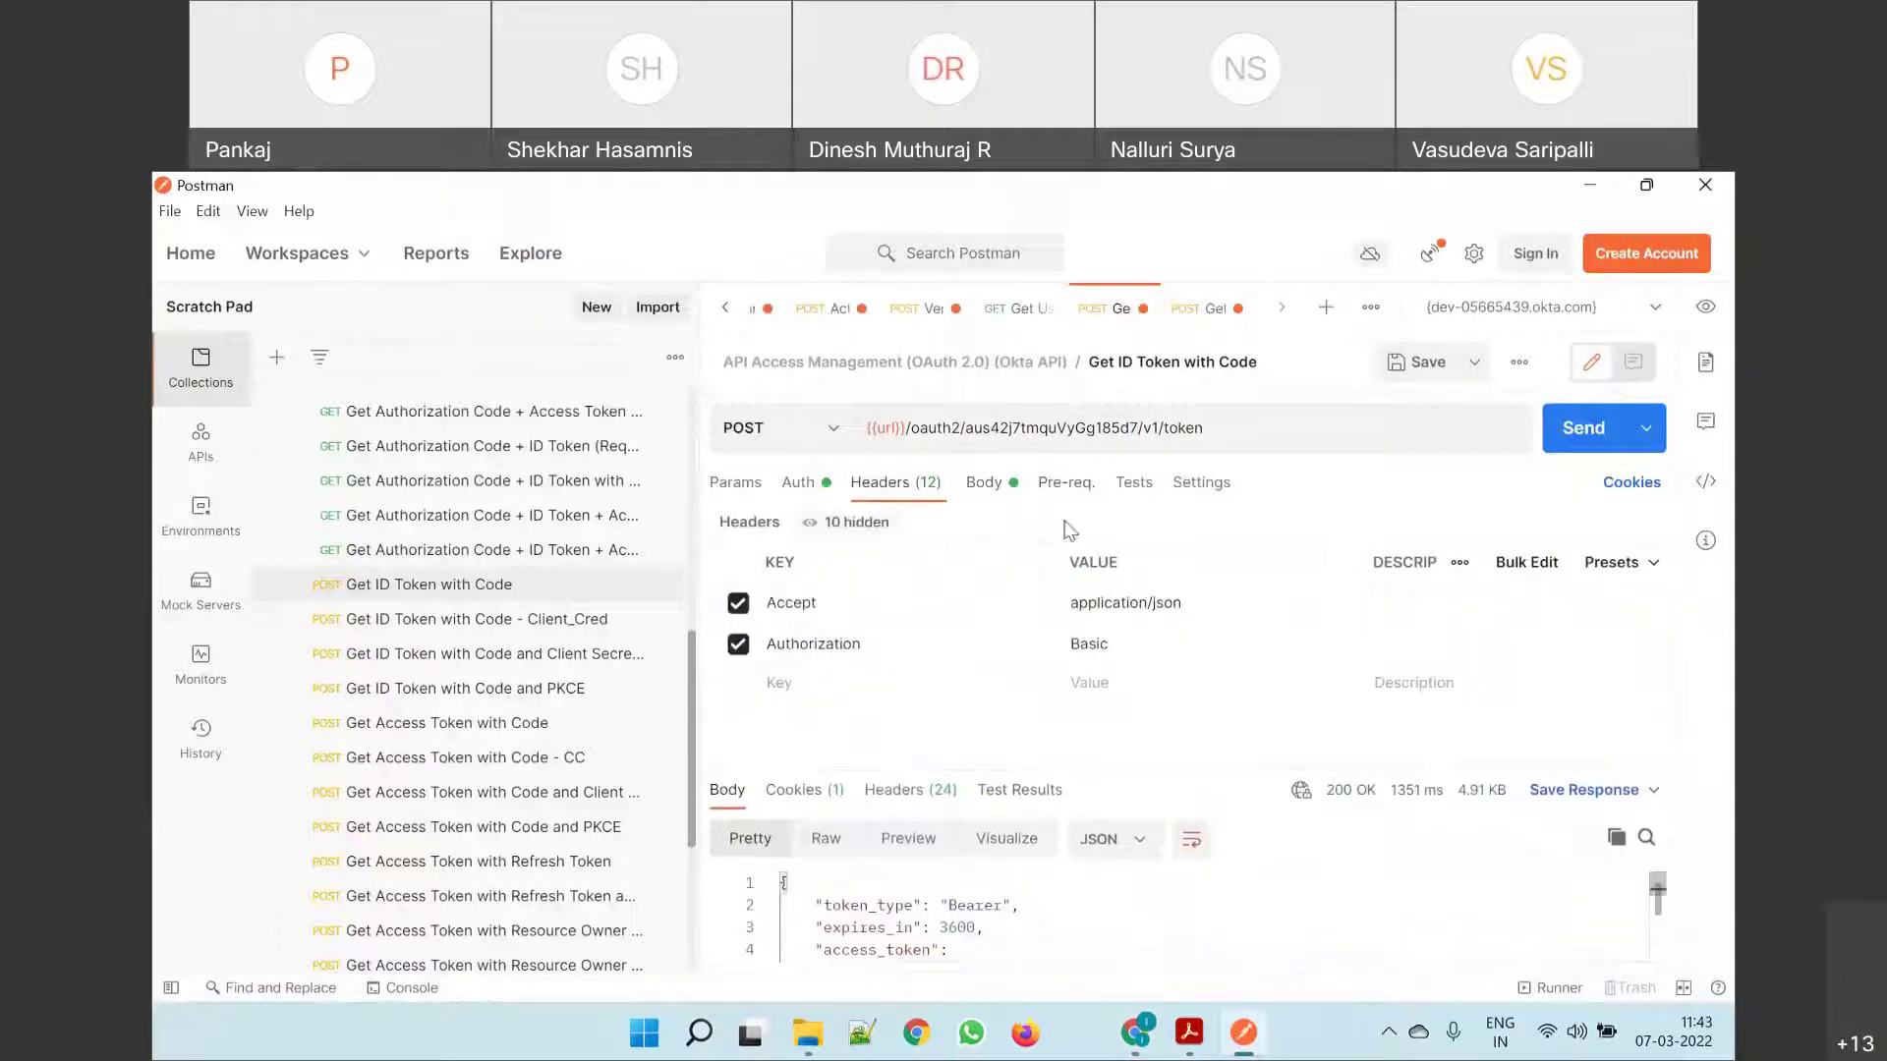
Replace the Postman body's code value with the new authorization code from OIDC Debugger and send the token request.
{"action": "left_click", "coordinate": [985, 483]}
{"action": "left_click", "coordinate": [1161, 699]}
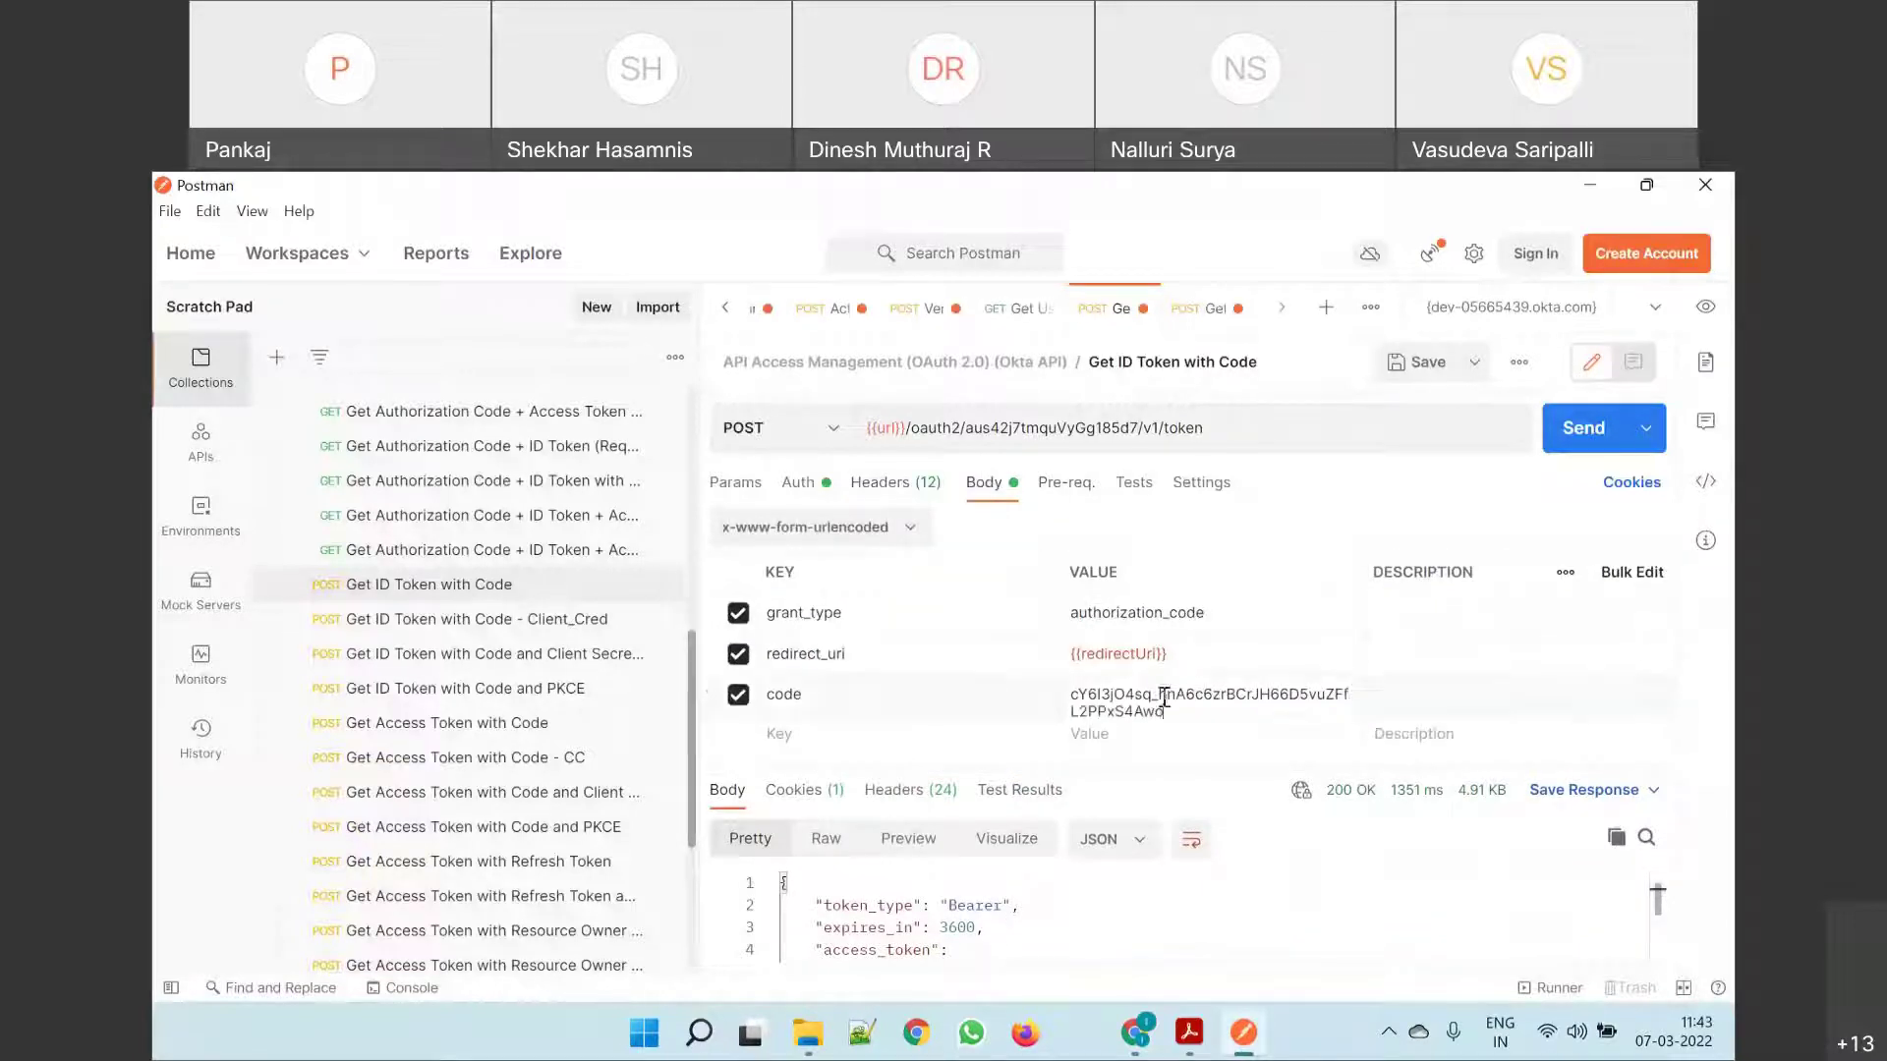
{"action": "key", "text": "alt+Tab"}
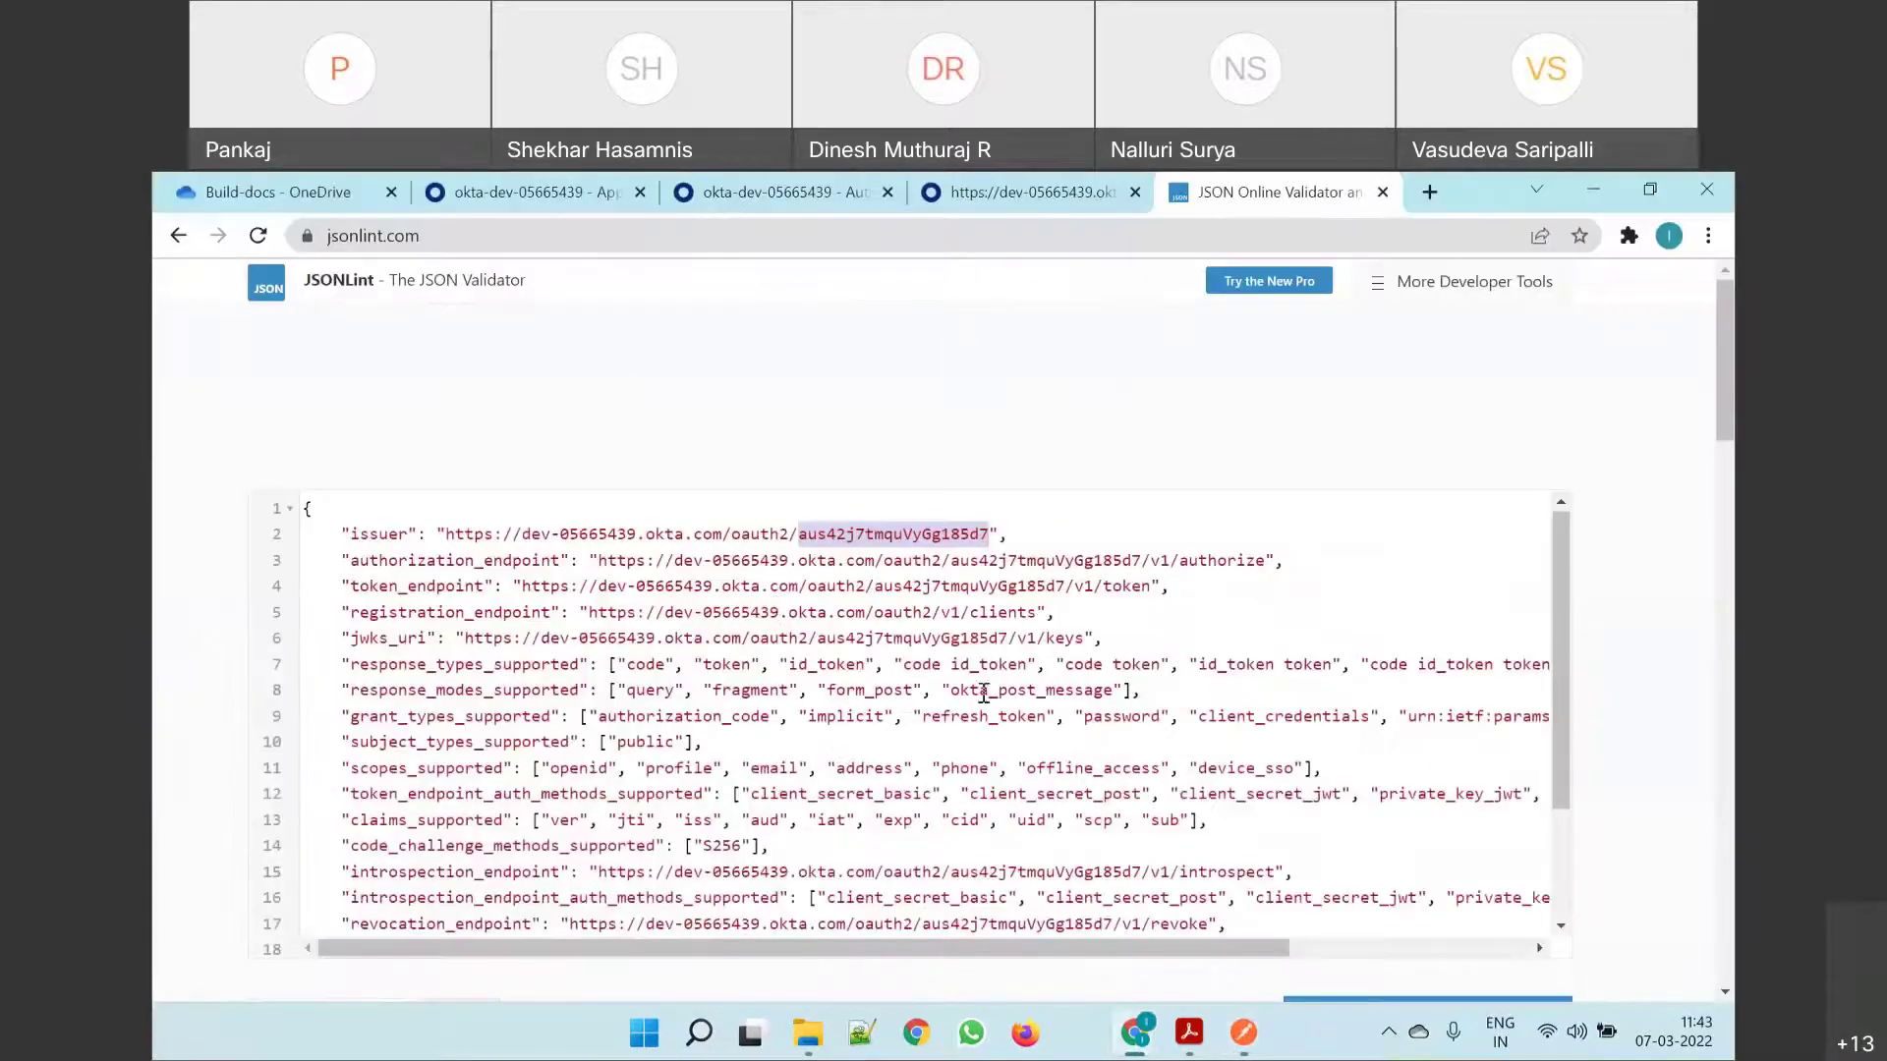
{"action": "key", "text": "alt+Tab"}
{"action": "key", "text": "alt+Tab"}
{"action": "key", "text": "Tab"}
{"action": "left_click", "coordinate": [1349, 596]}
{"action": "key", "text": "alt+Tab"}
{"action": "key", "text": "ctrl+a"}
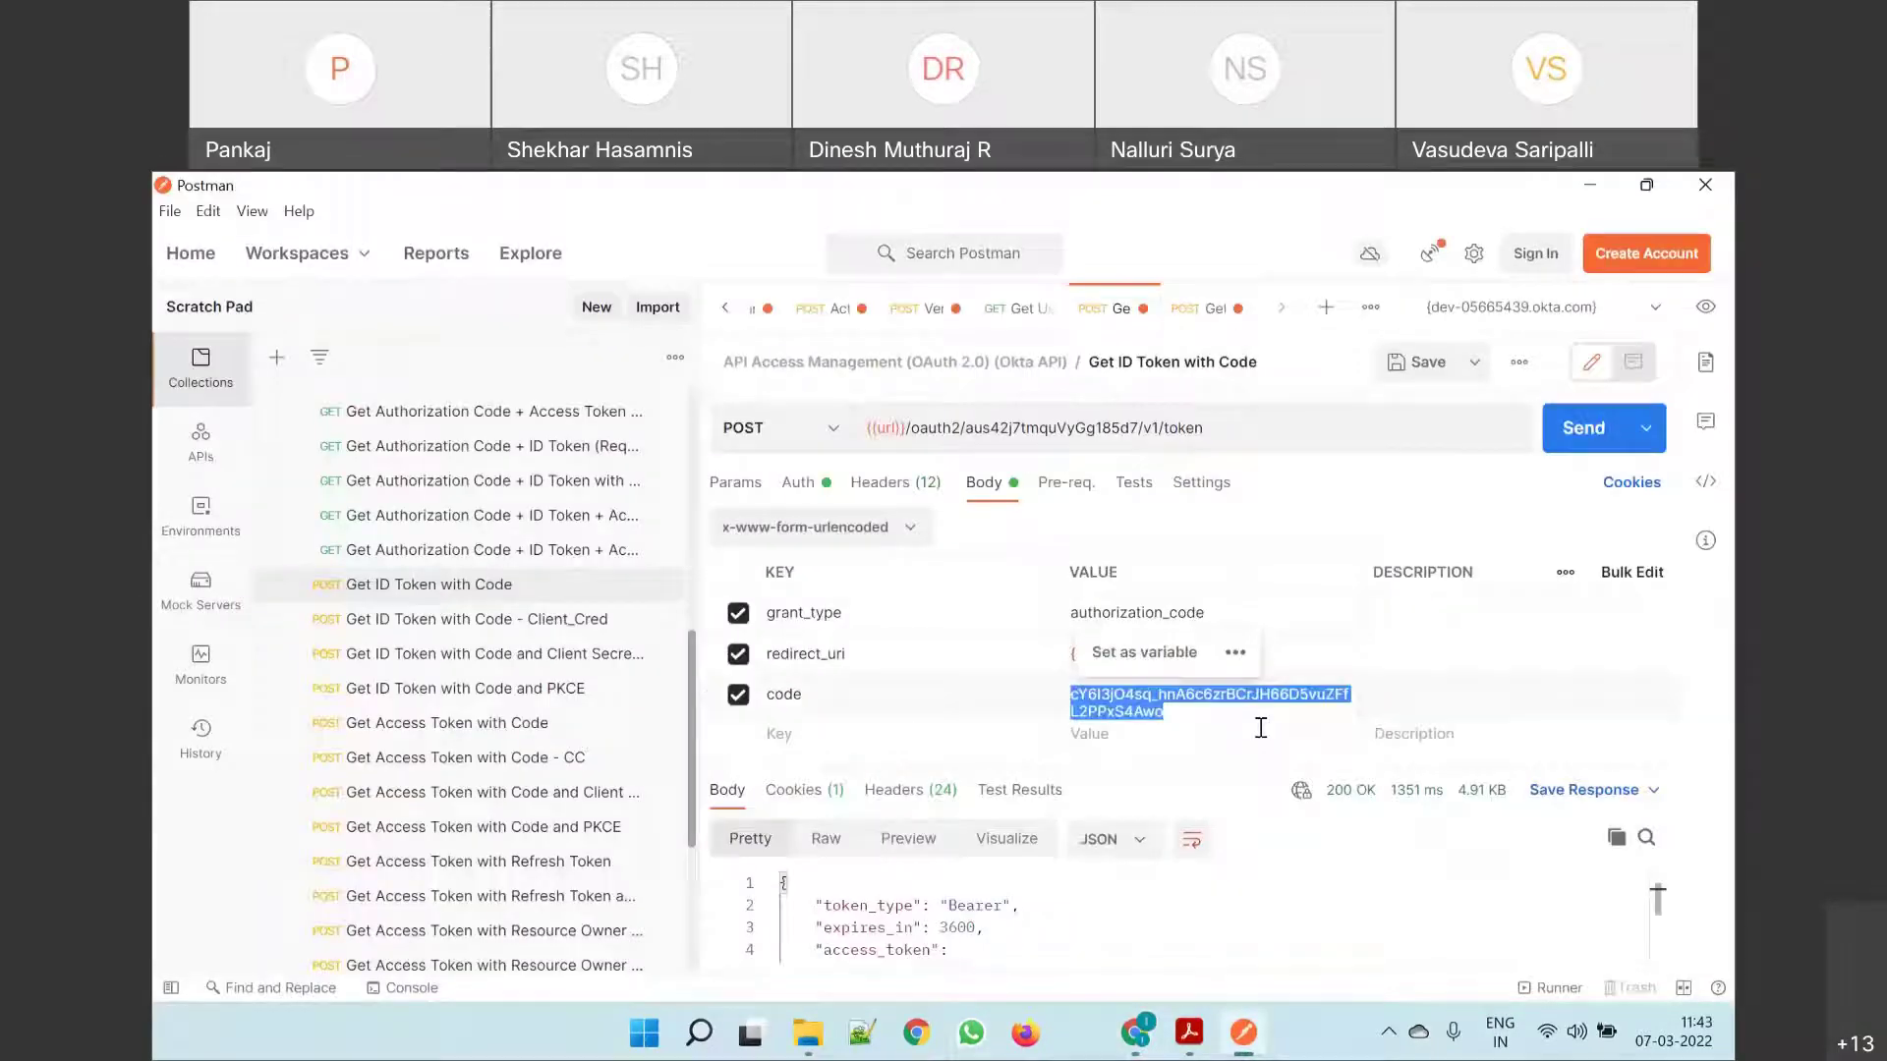
{"action": "key", "text": "ctrl+v"}
{"action": "left_click", "coordinate": [1617, 439]}
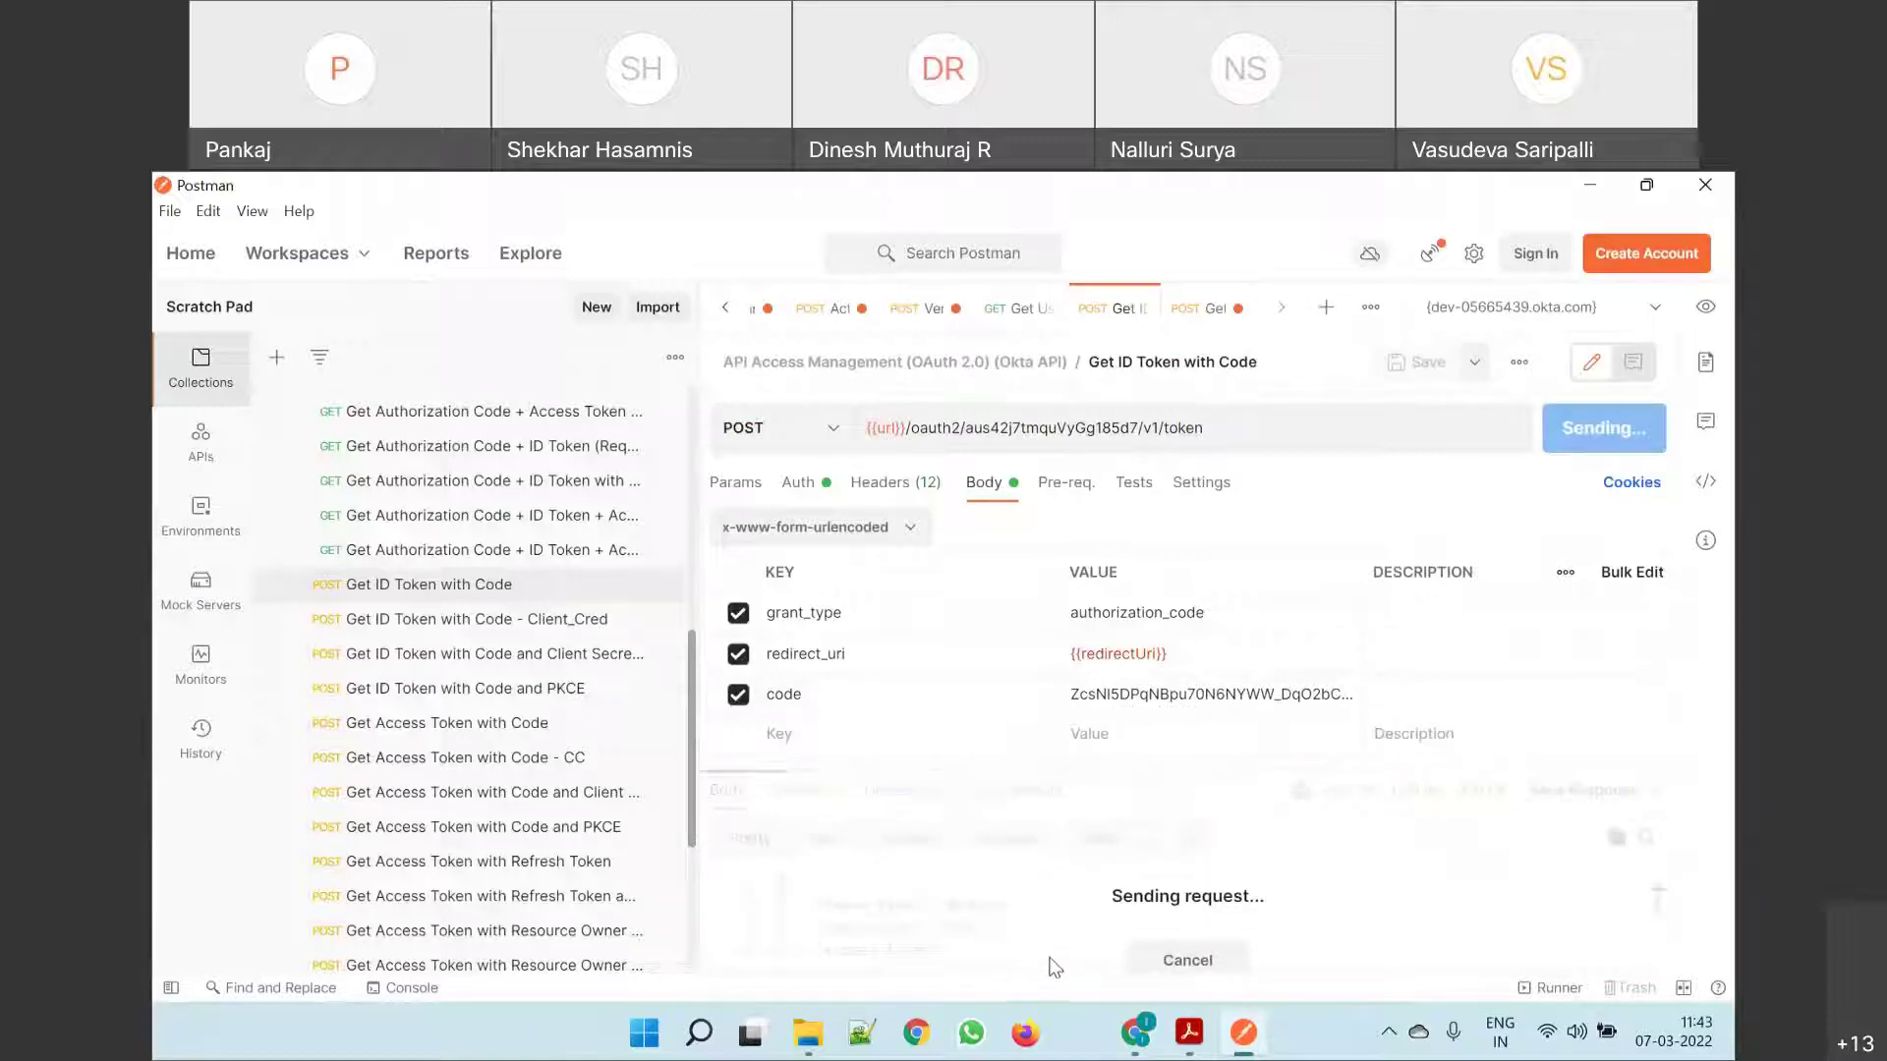
Select the access_token value in Postman's 200 OK token response.
{"action": "left_click_drag", "start_coordinate": [1174, 769], "coordinate": [1174, 604]}
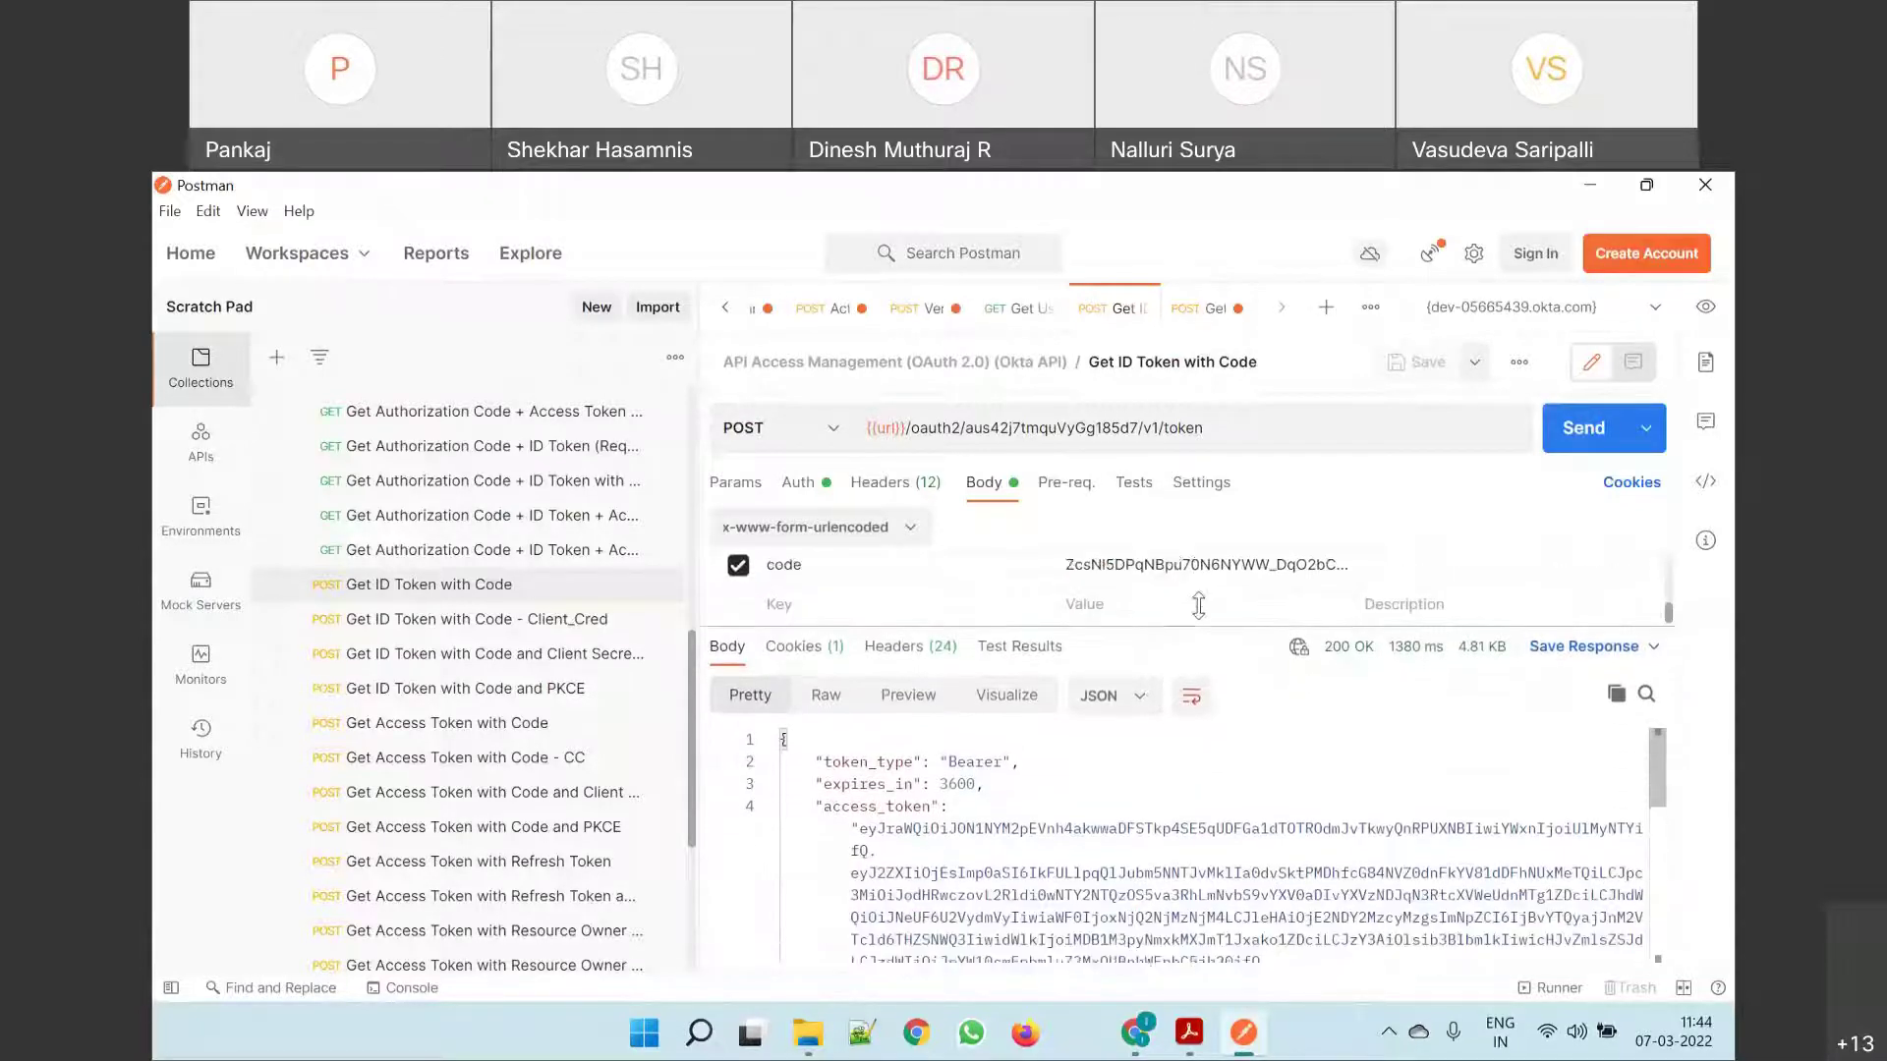
{"action": "scroll", "coordinate": [1047, 896], "scroll_direction": "down", "scroll_amount": 5}
{"action": "scroll", "coordinate": [1046, 896], "scroll_direction": "down", "scroll_amount": 2}
{"action": "scroll", "coordinate": [1042, 894], "scroll_direction": "up", "scroll_amount": 2}
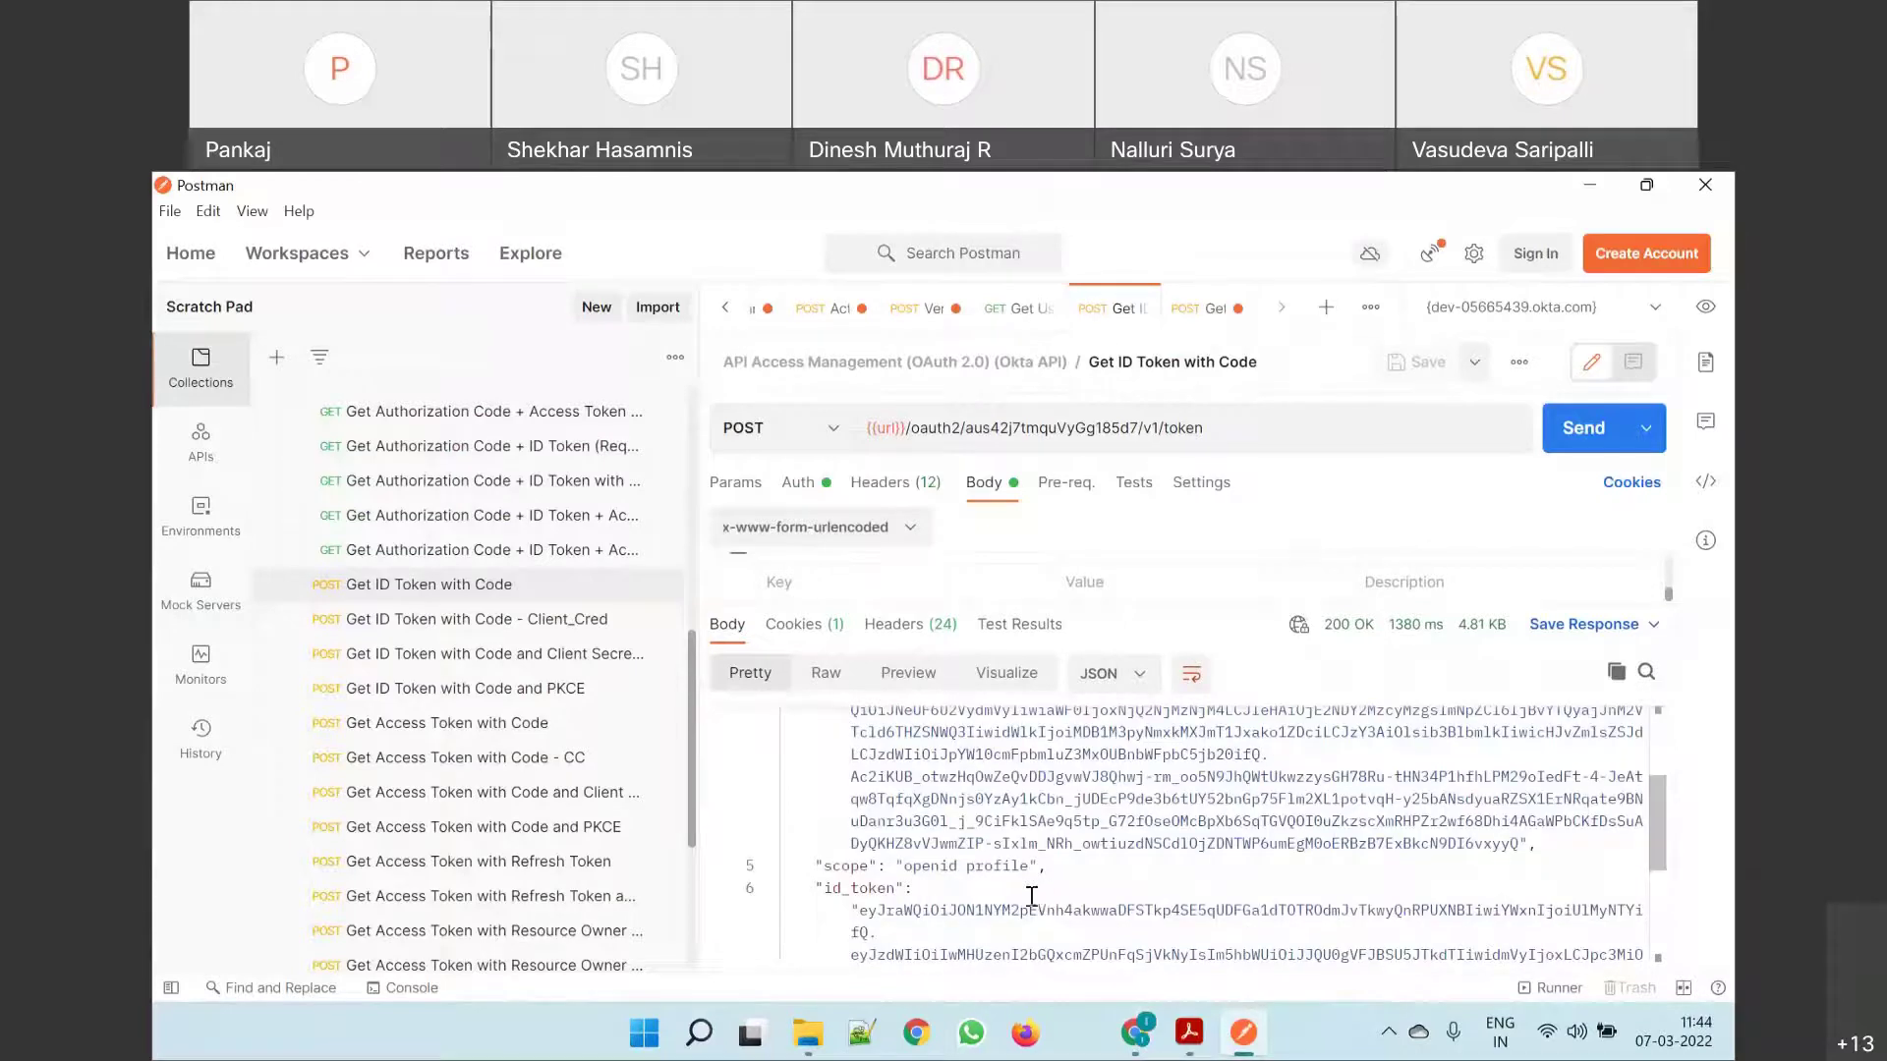
{"action": "scroll", "coordinate": [1027, 894], "scroll_direction": "up", "scroll_amount": 3}
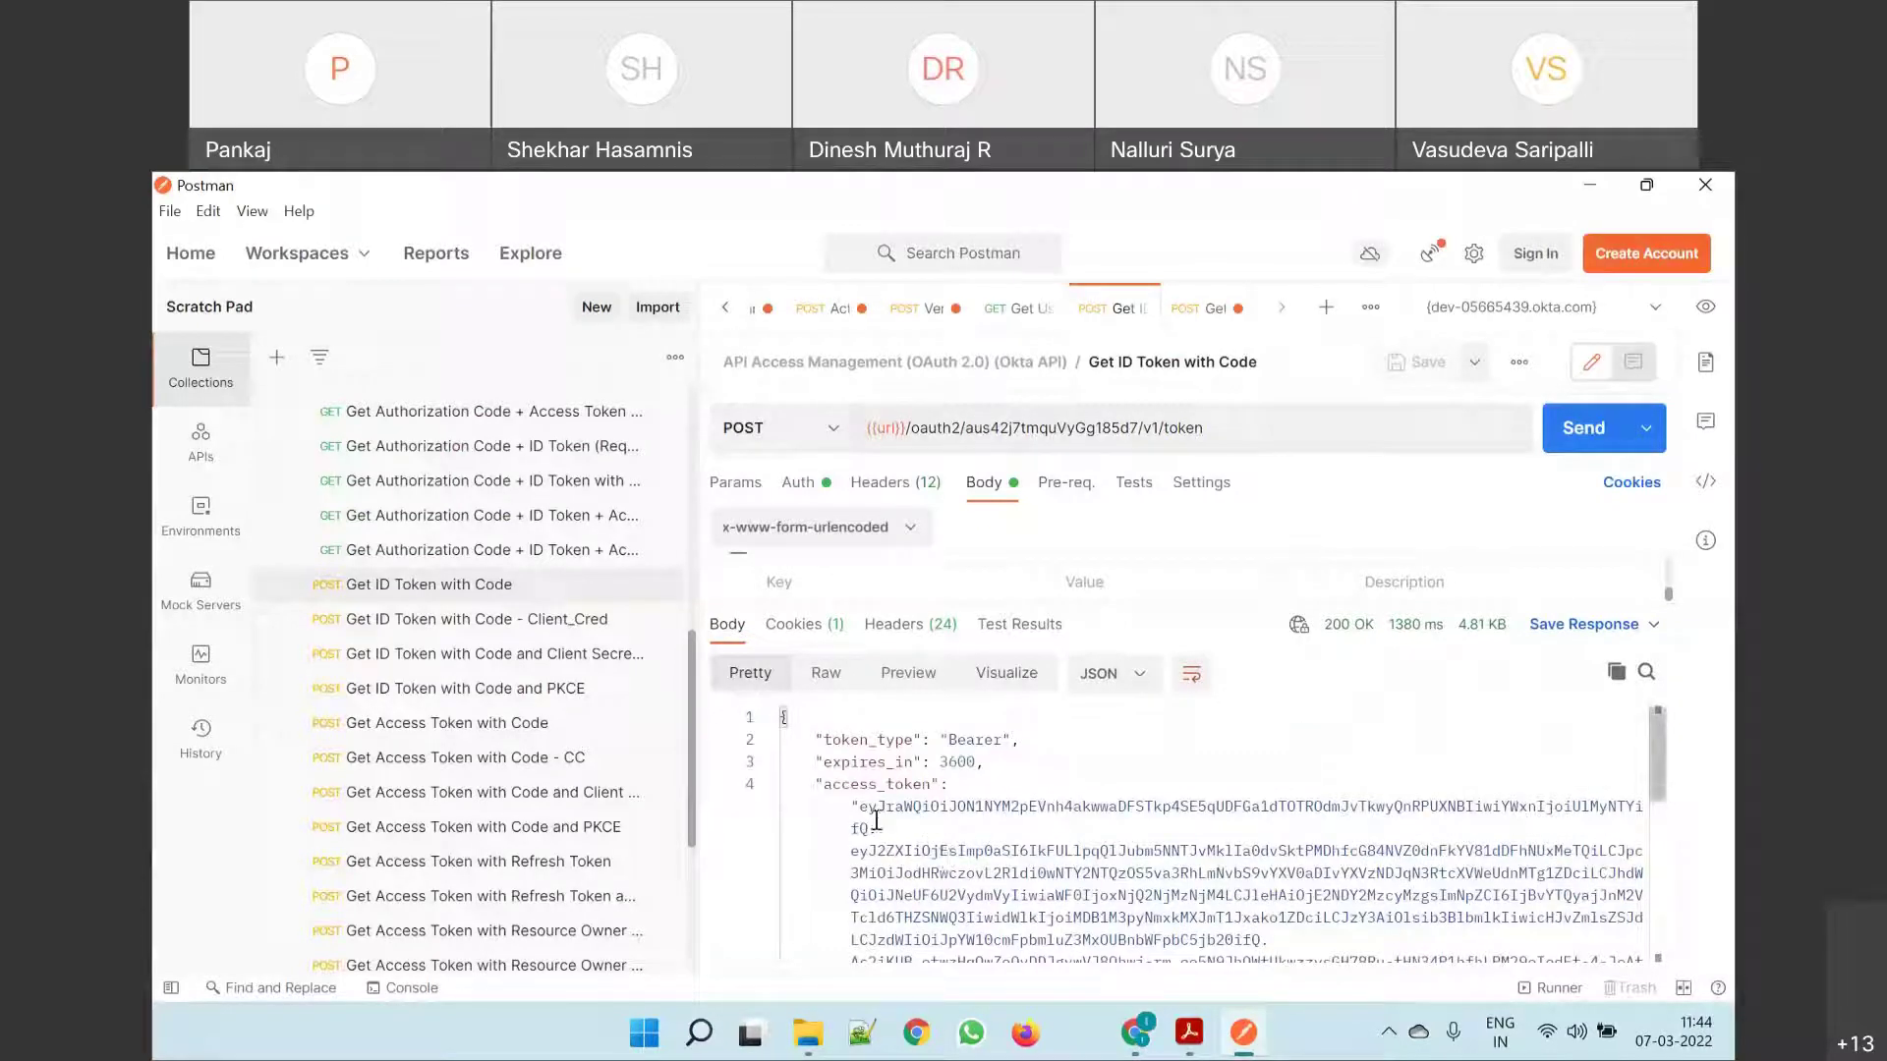
{"action": "left_click_drag", "start_coordinate": [862, 808], "coordinate": [1136, 808]}
{"action": "scroll", "coordinate": [1136, 808], "scroll_direction": "up", "scroll_amount": 2}
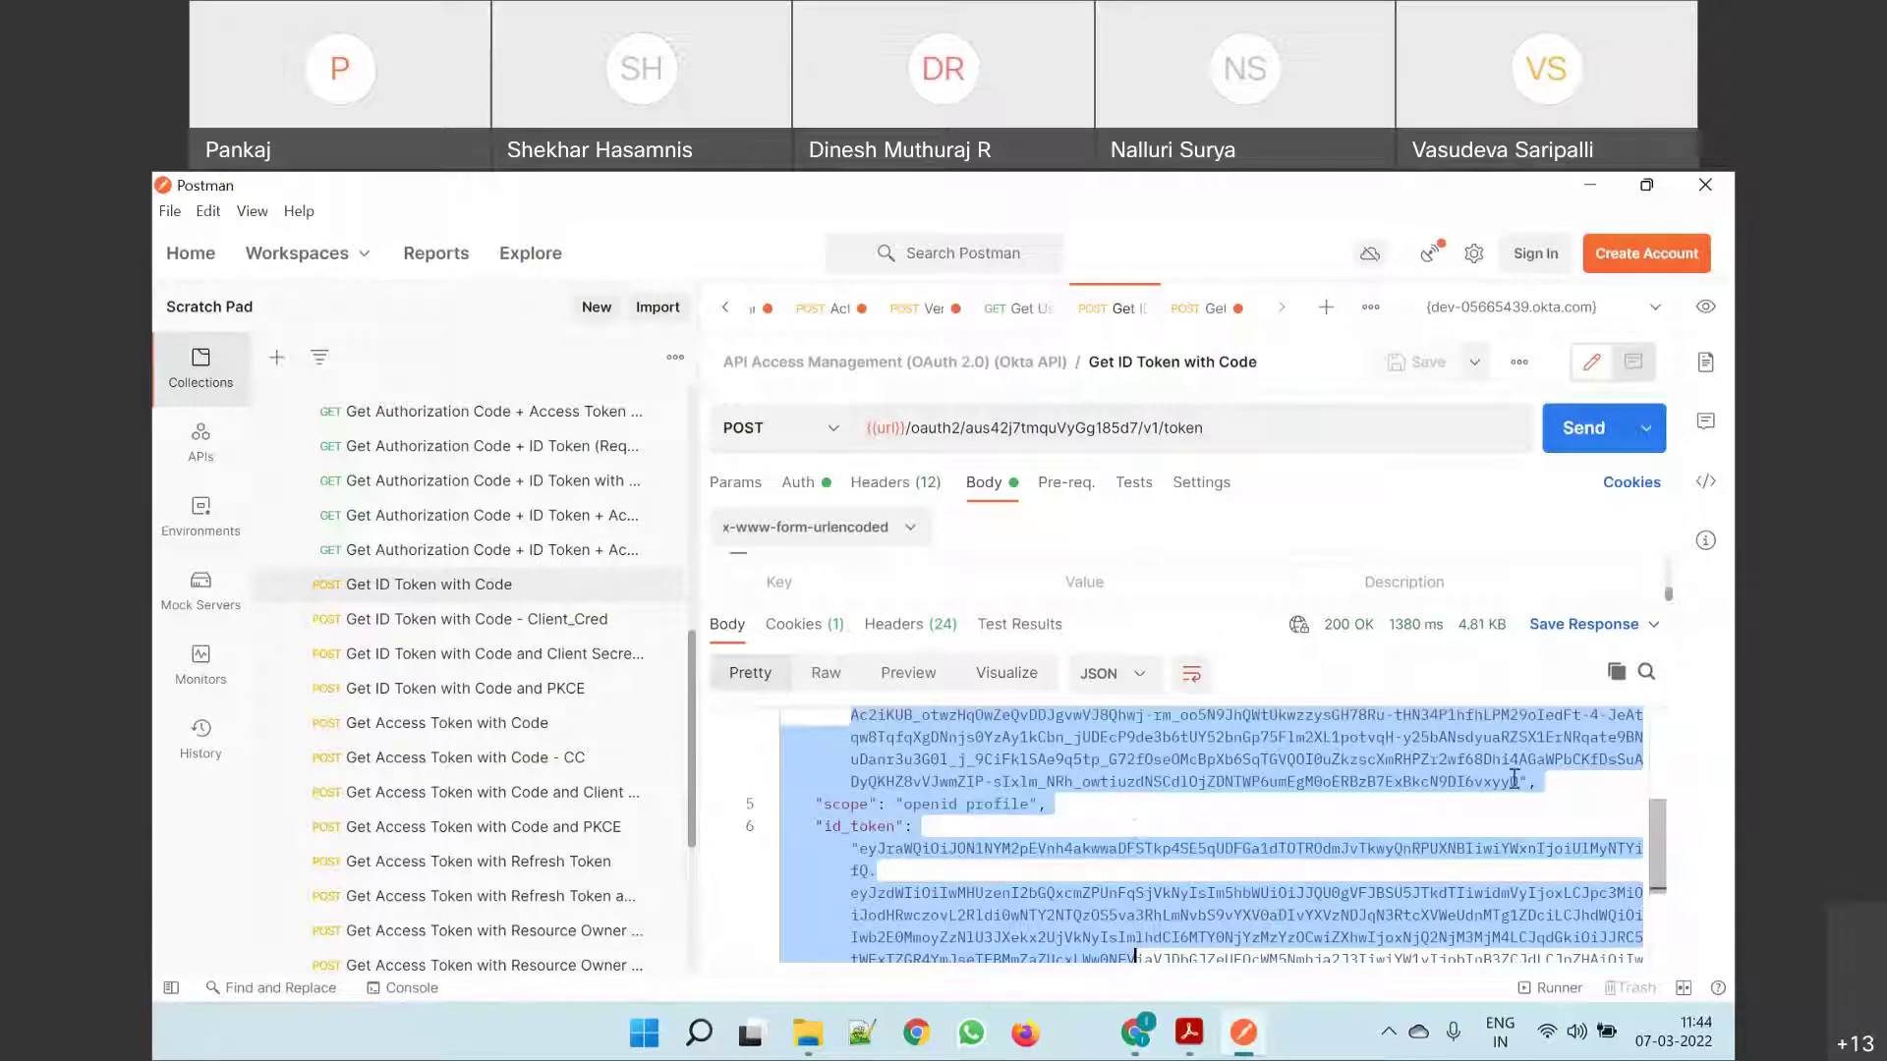
{"action": "left_click_drag", "start_coordinate": [1513, 781], "coordinate": [1520, 781]}
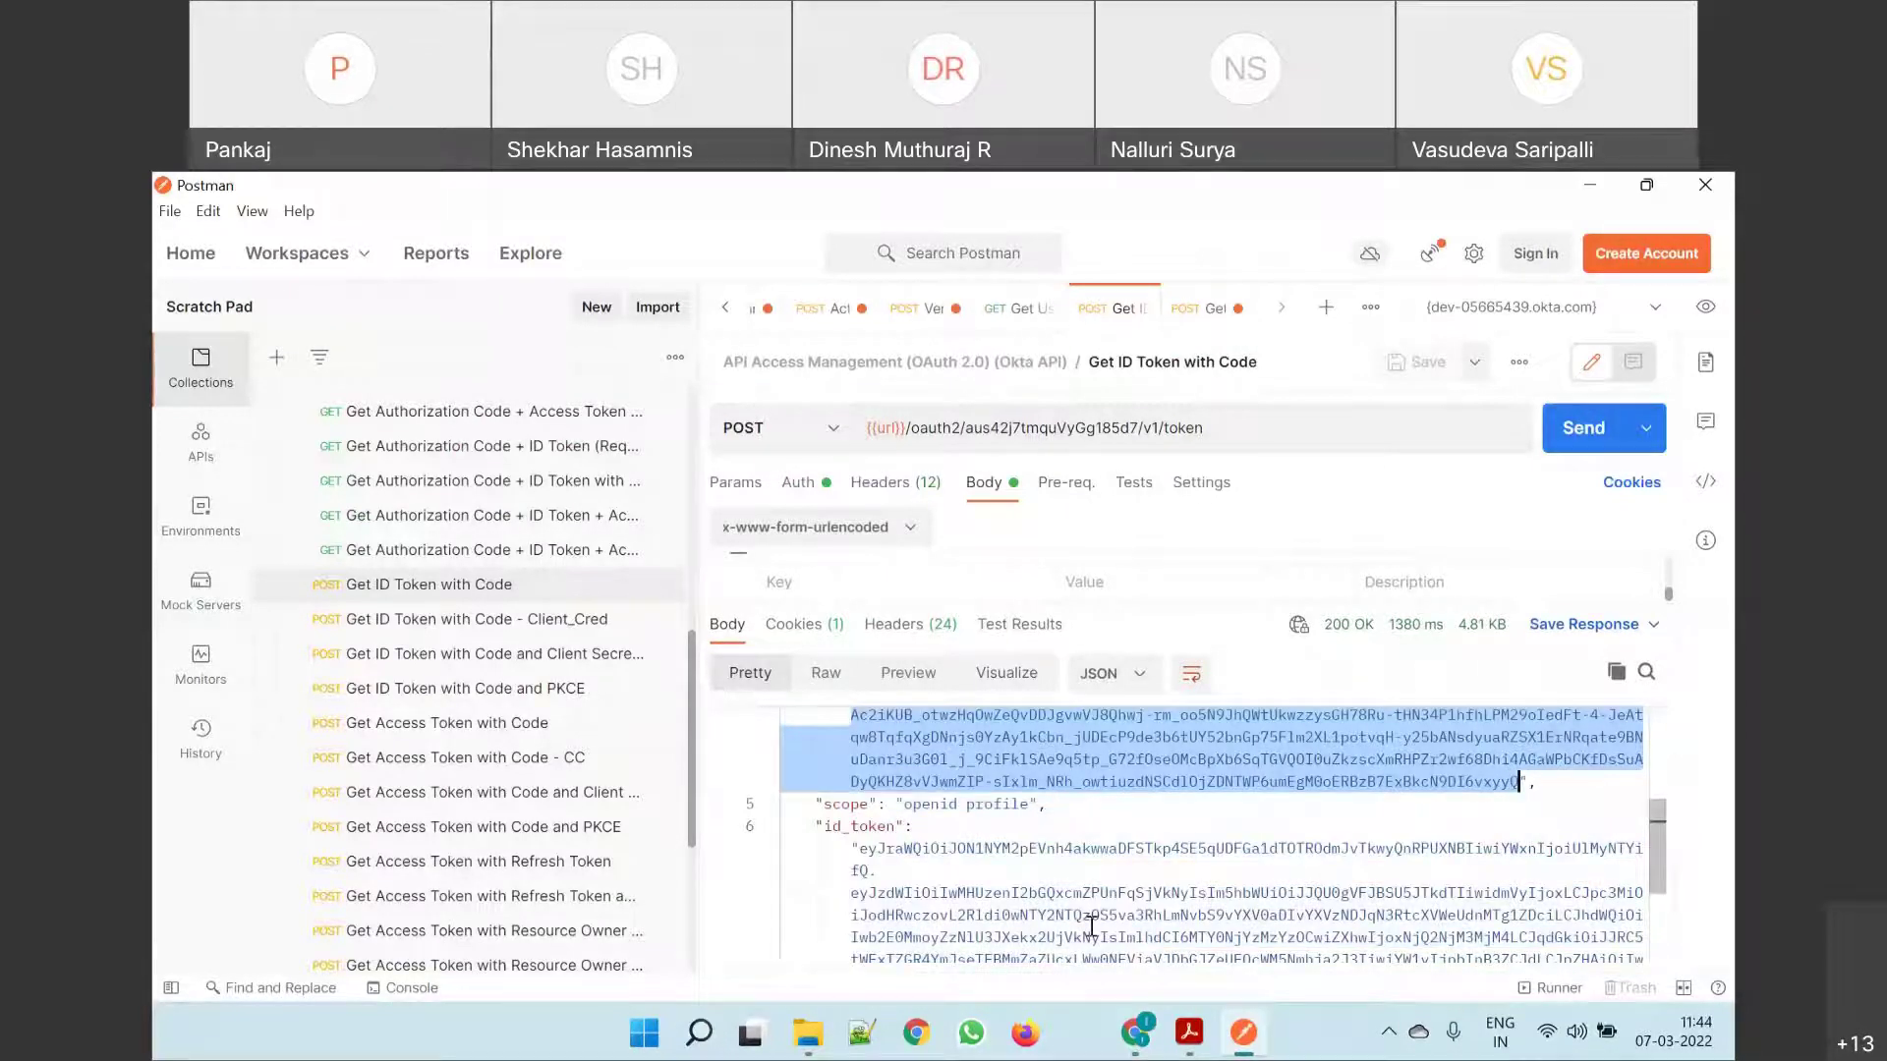
Copy the access token and open a new Chrome Incognito window.
{"action": "key", "text": "alt+Tab"}
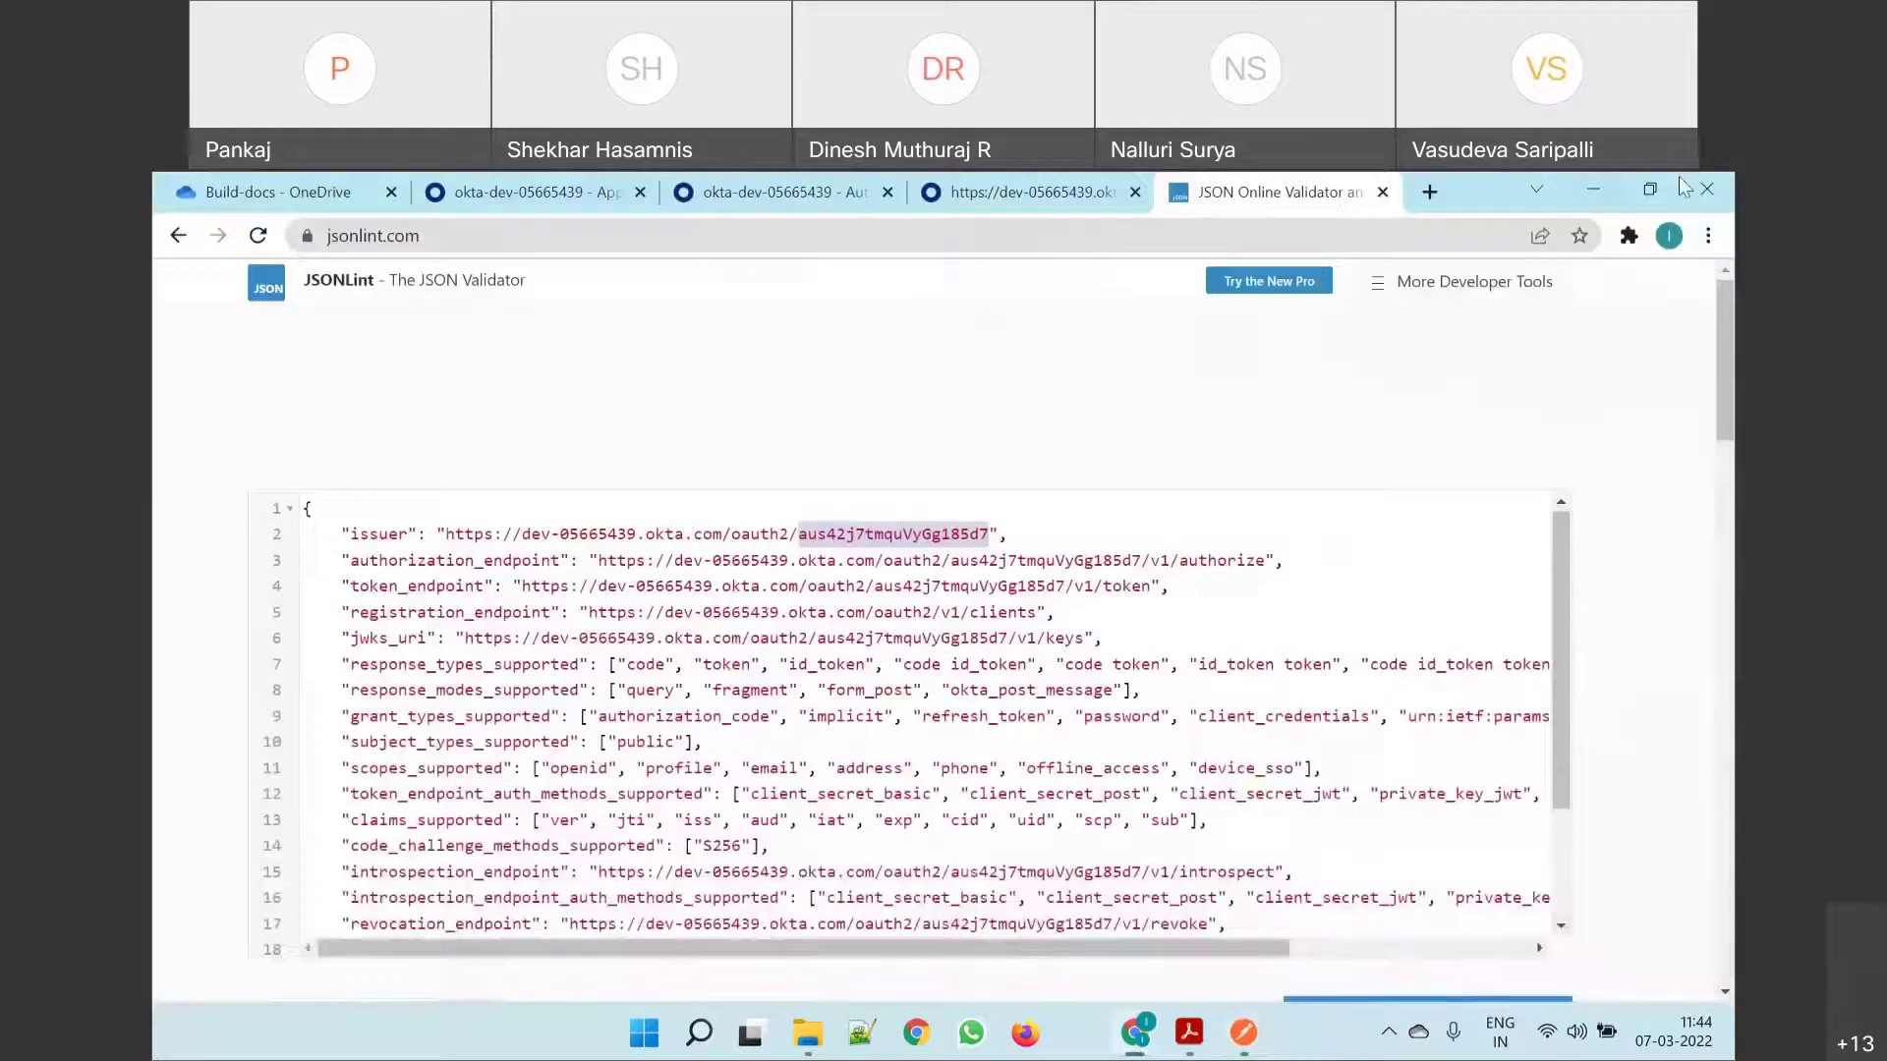
{"action": "left_click", "coordinate": [1708, 237]}
{"action": "left_click", "coordinate": [1685, 331]}
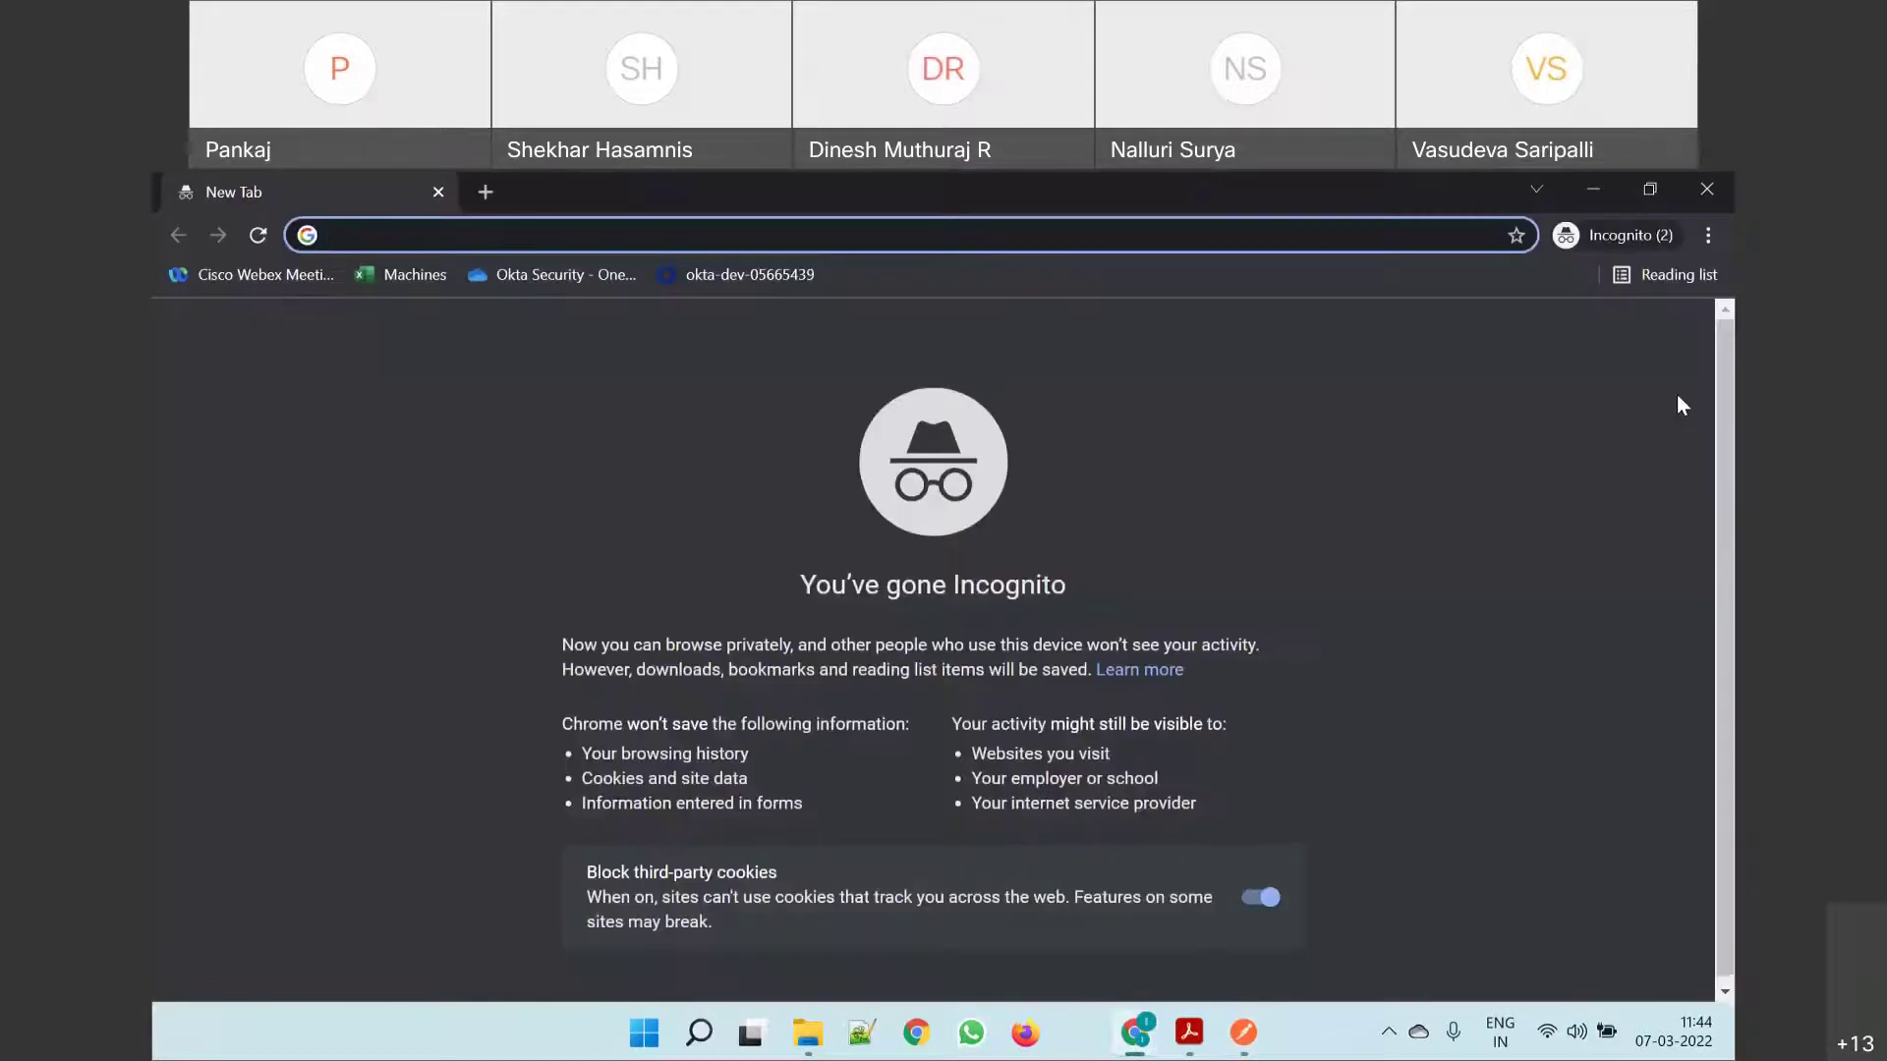
Load jwt.io and replace the sample token in the Encoded box with the copied access token.
{"action": "type", "text": "jwt.io"}
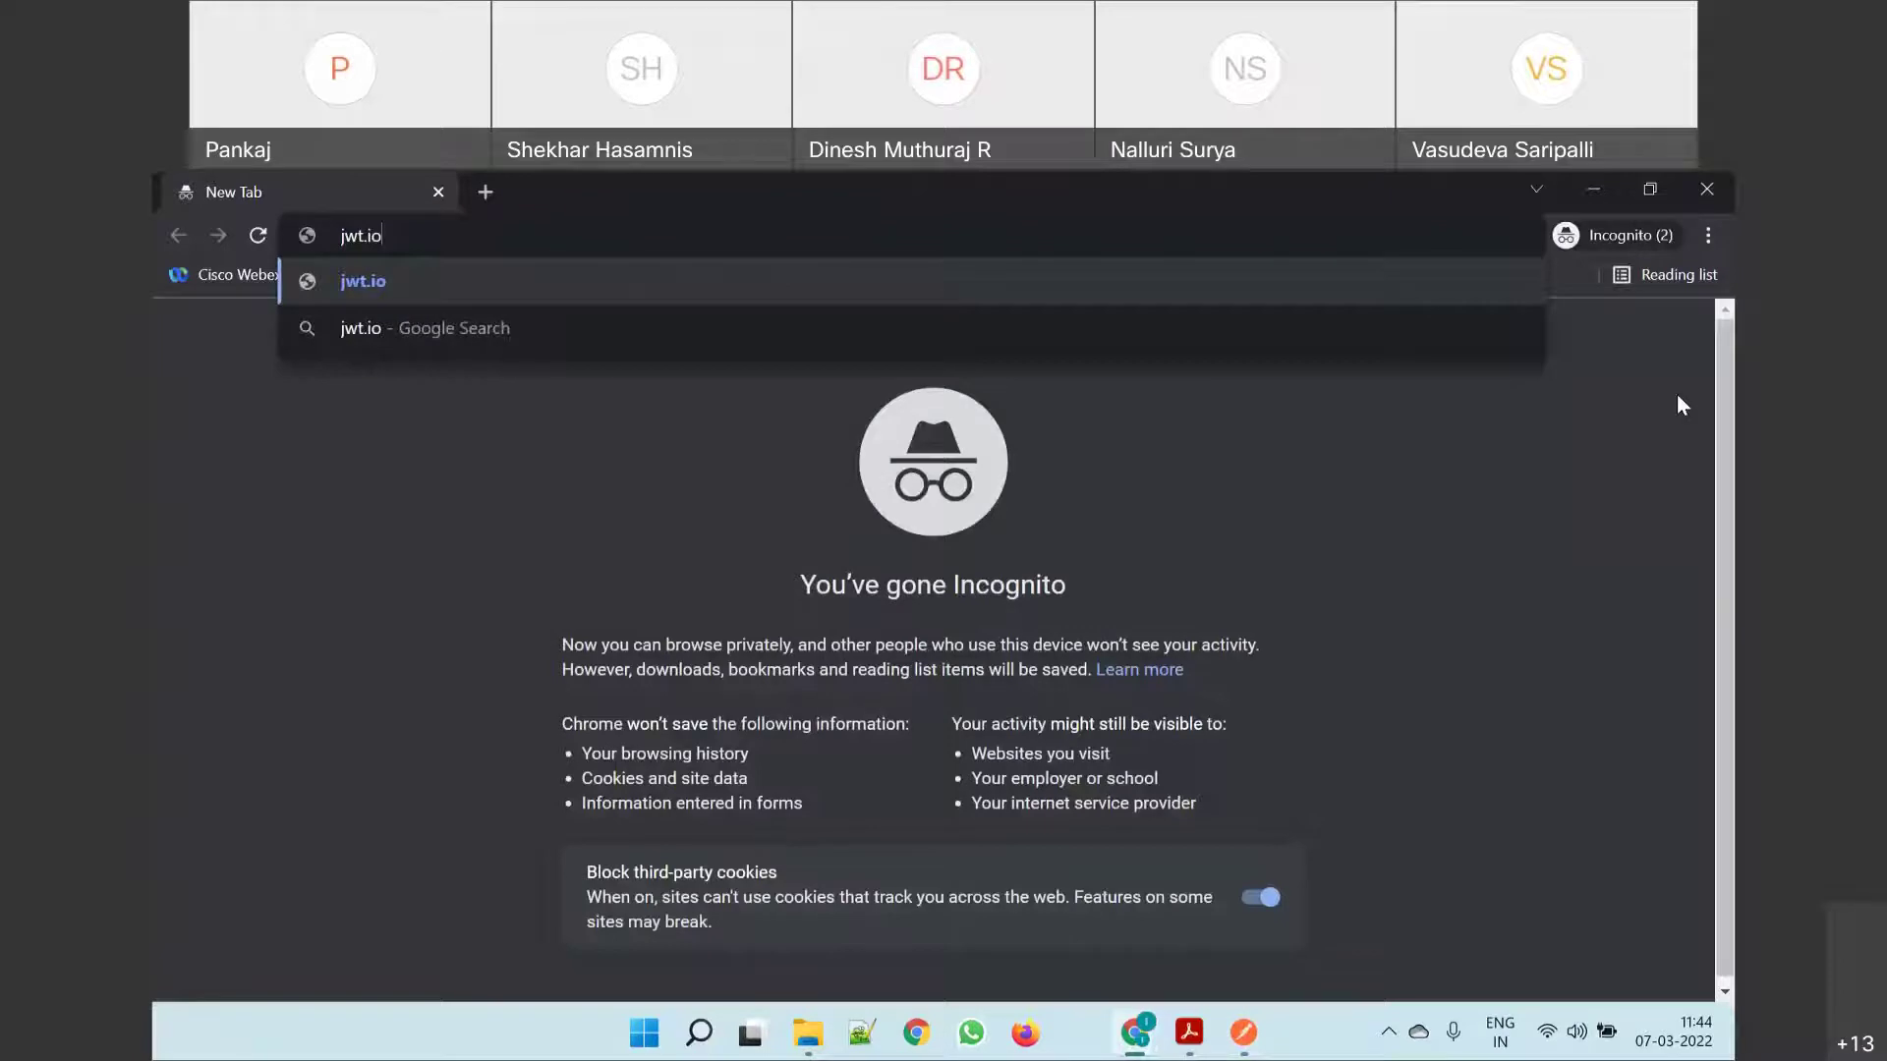
{"action": "key", "text": "Return"}
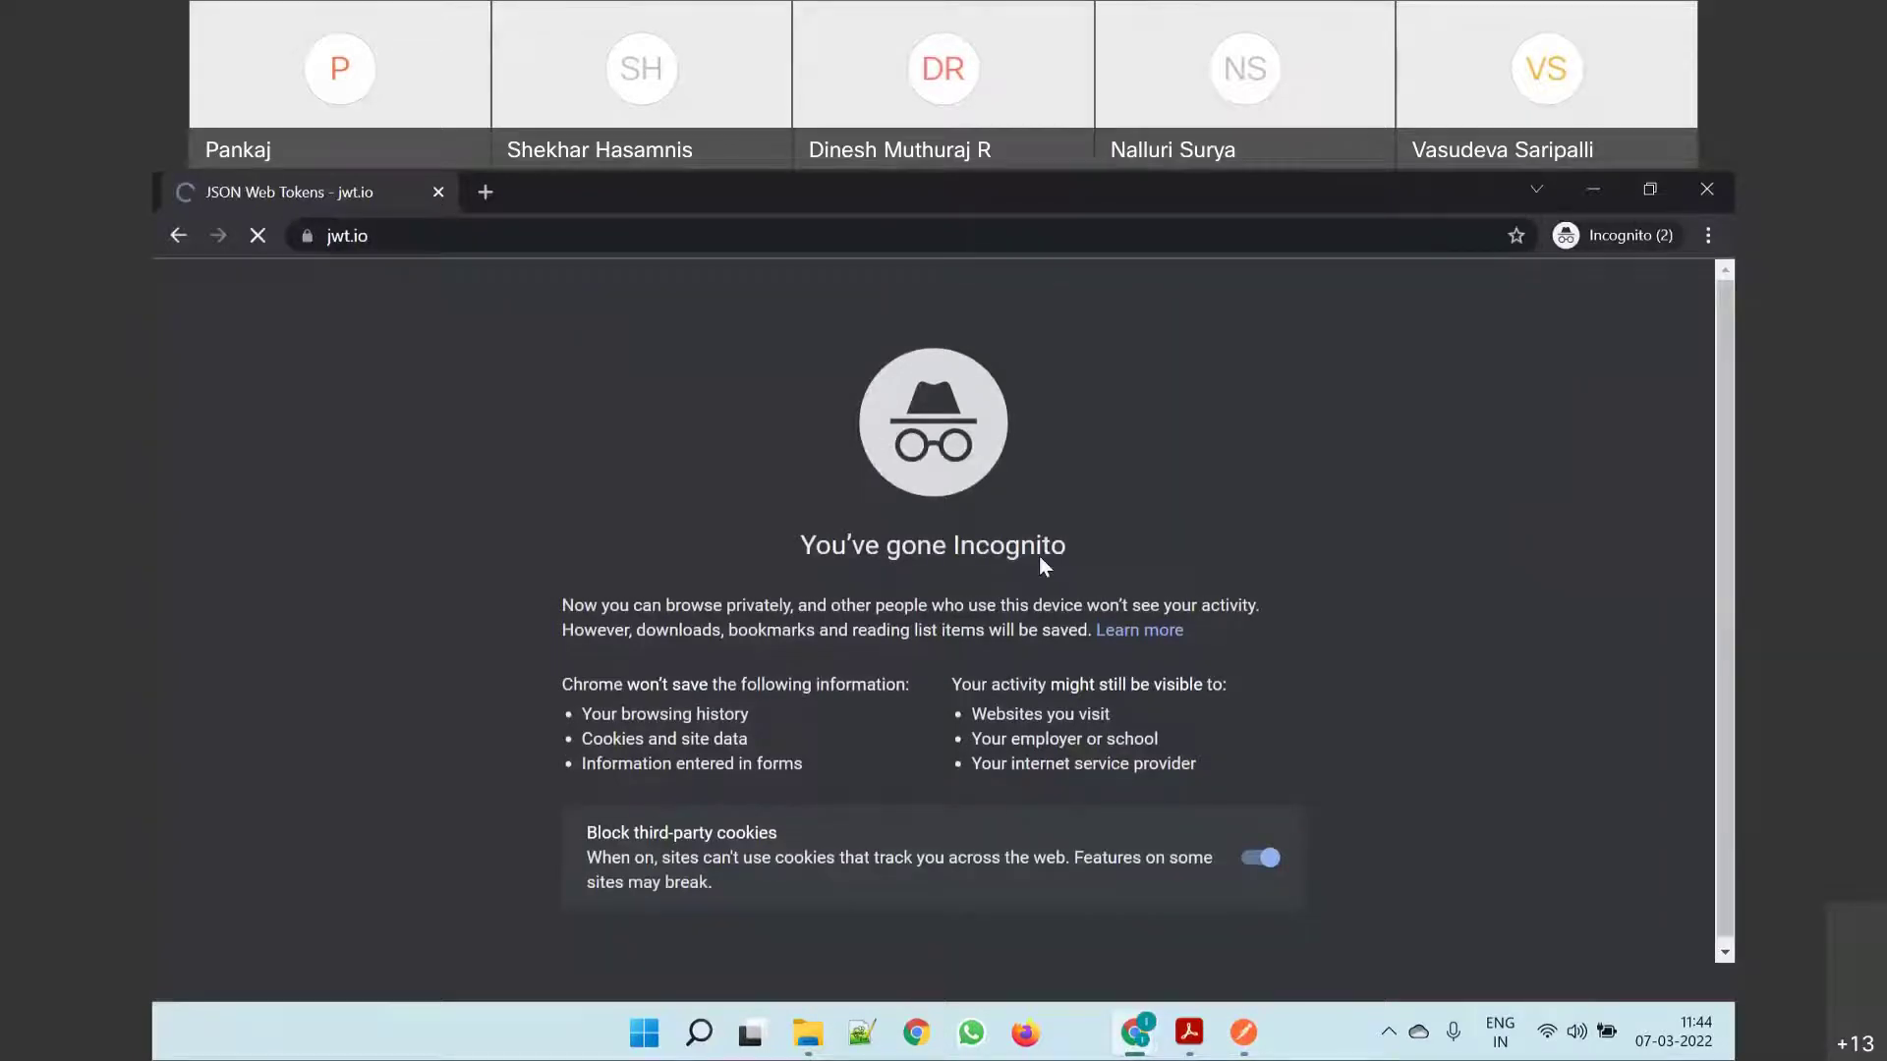
{"action": "scroll", "coordinate": [502, 693], "scroll_direction": "down", "scroll_amount": 8}
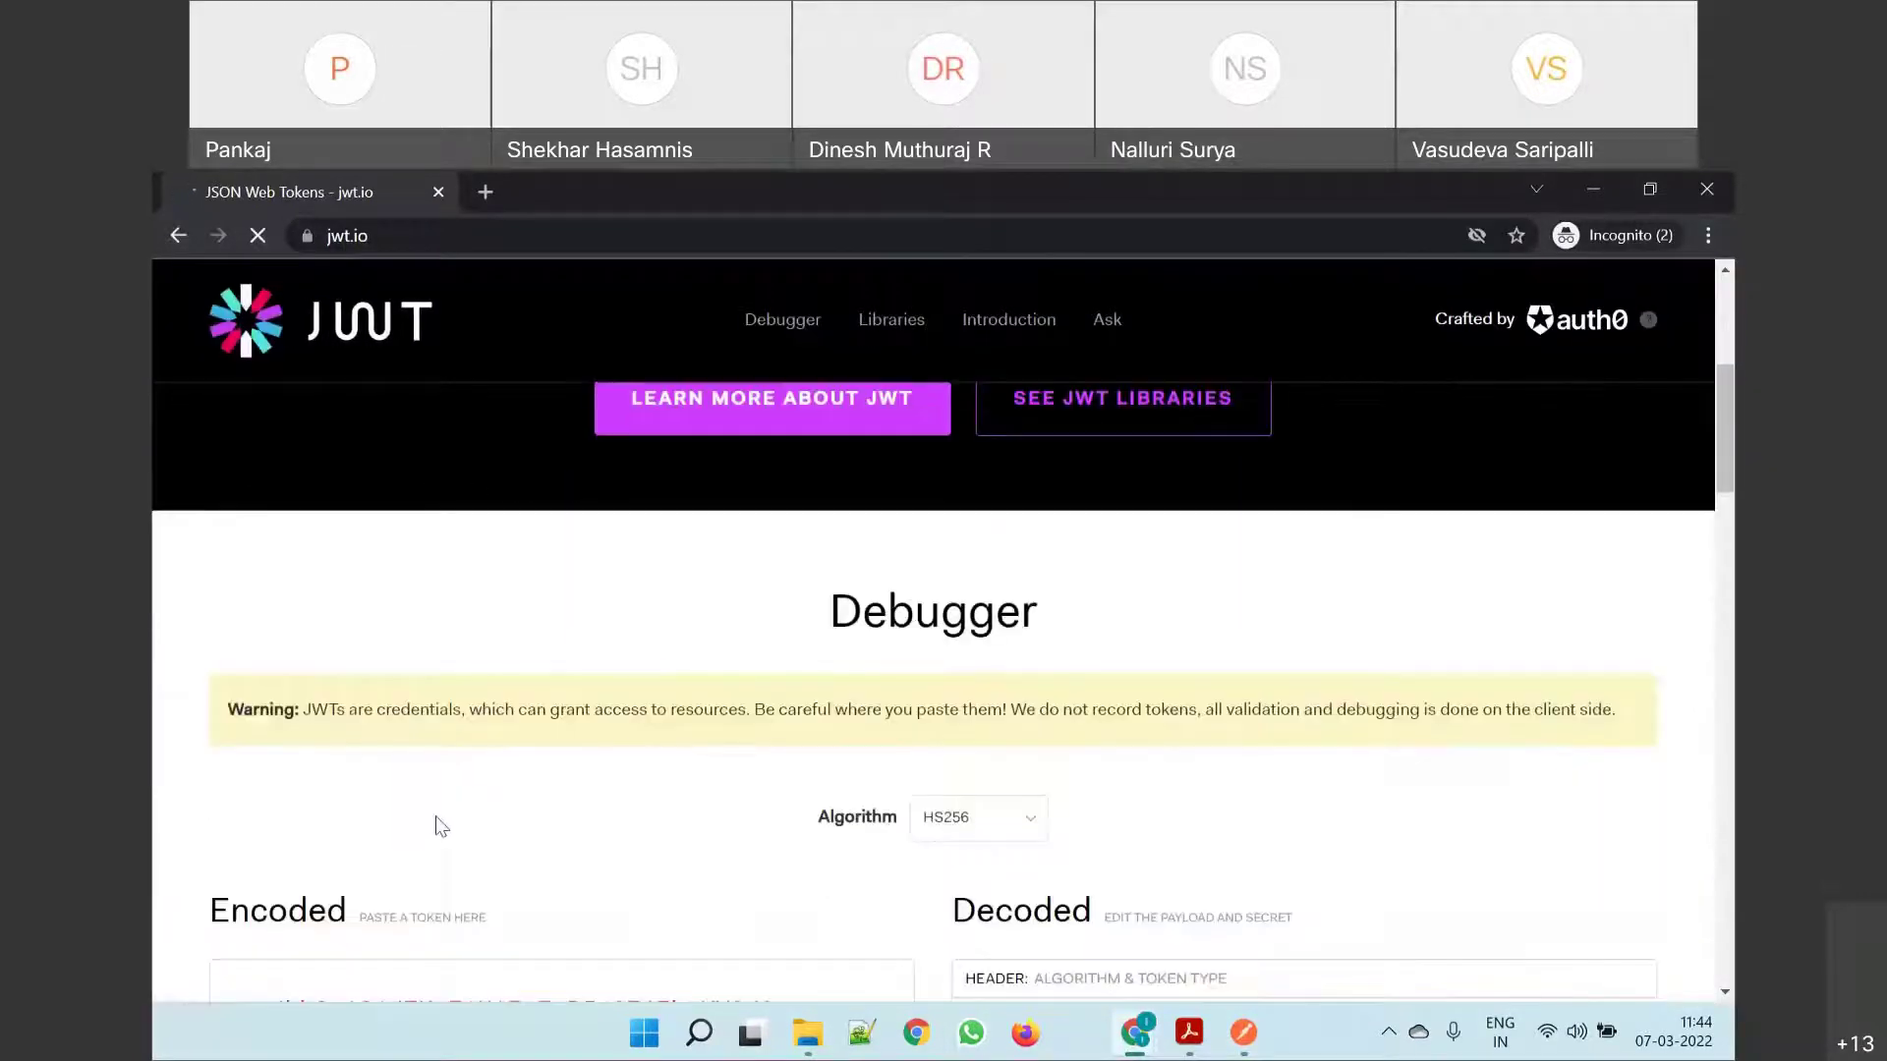
{"action": "key", "text": "ctrl+a"}
{"action": "key", "text": "Delete"}
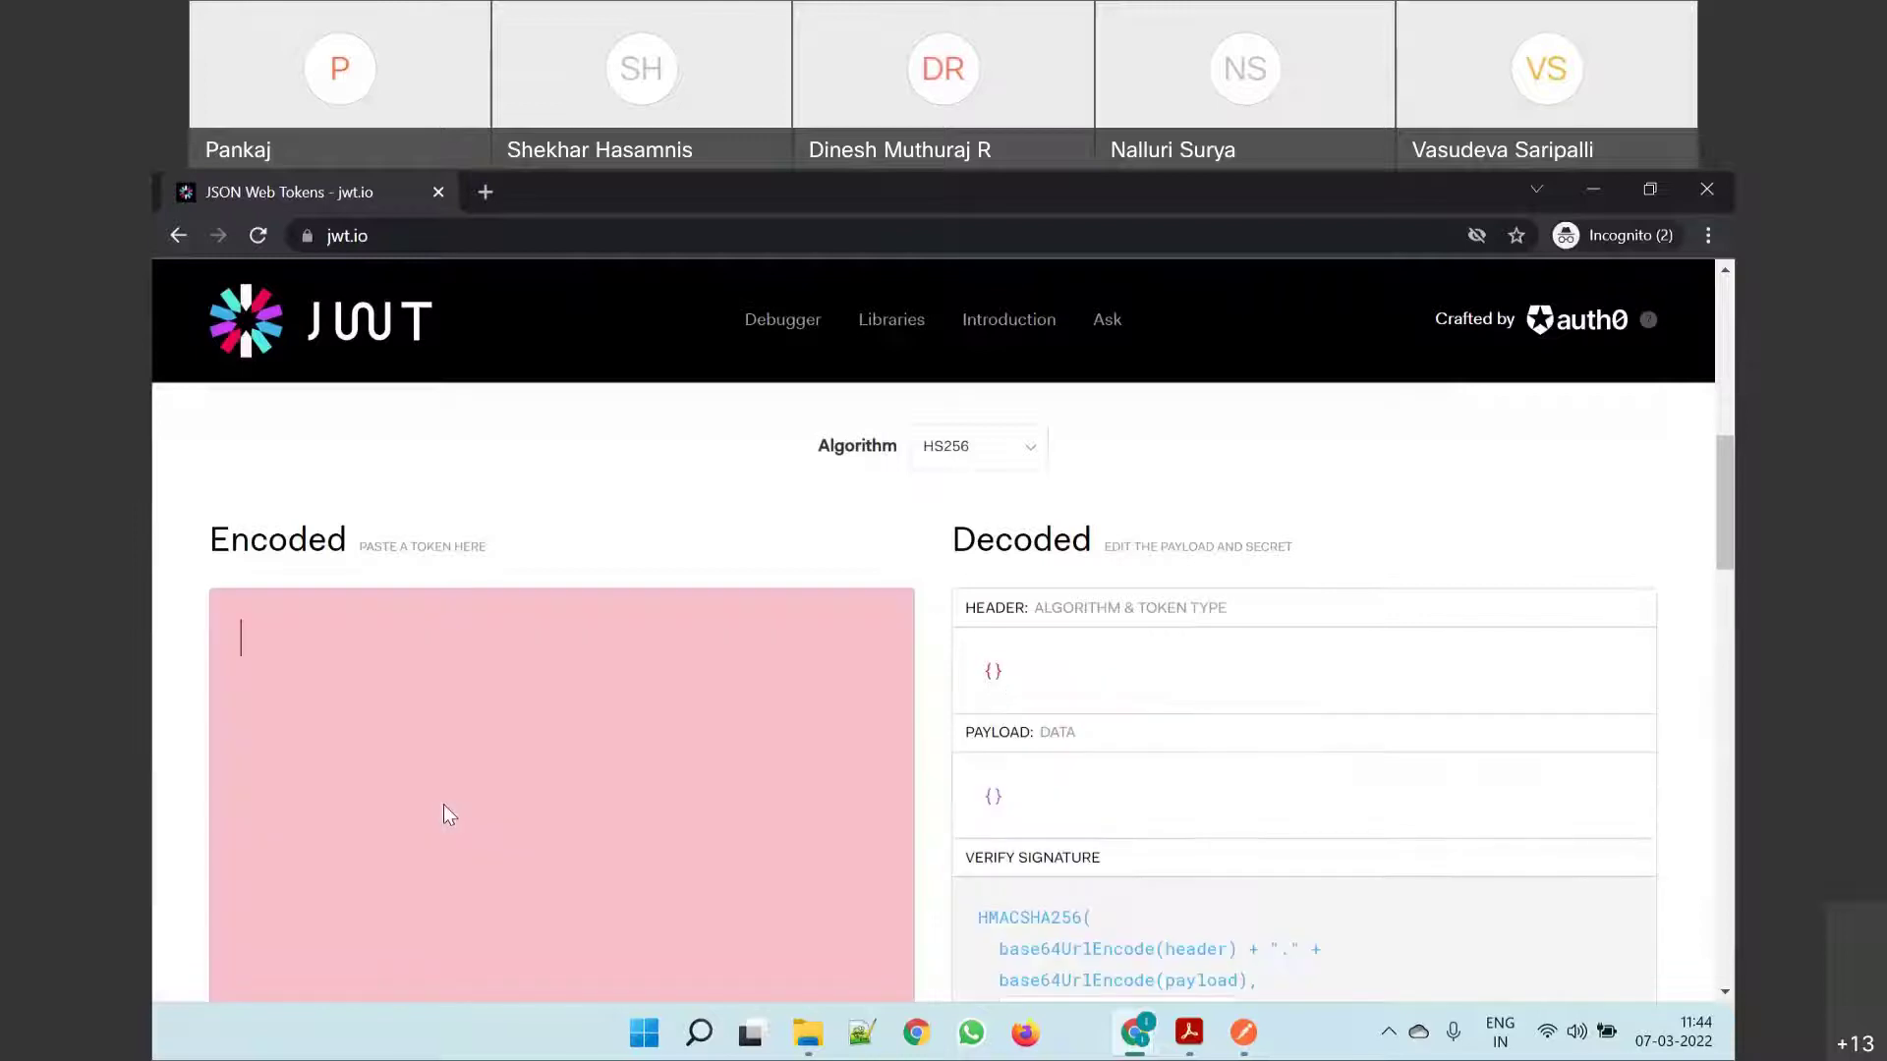
{"action": "key", "text": "ctrl+v"}
Review the decoded payload, highlighting the MyAzServer audience value.
{"action": "scroll", "coordinate": [1310, 787], "scroll_direction": "down", "scroll_amount": 1}
{"action": "left_click_drag", "start_coordinate": [1348, 710], "coordinate": [993, 722]}
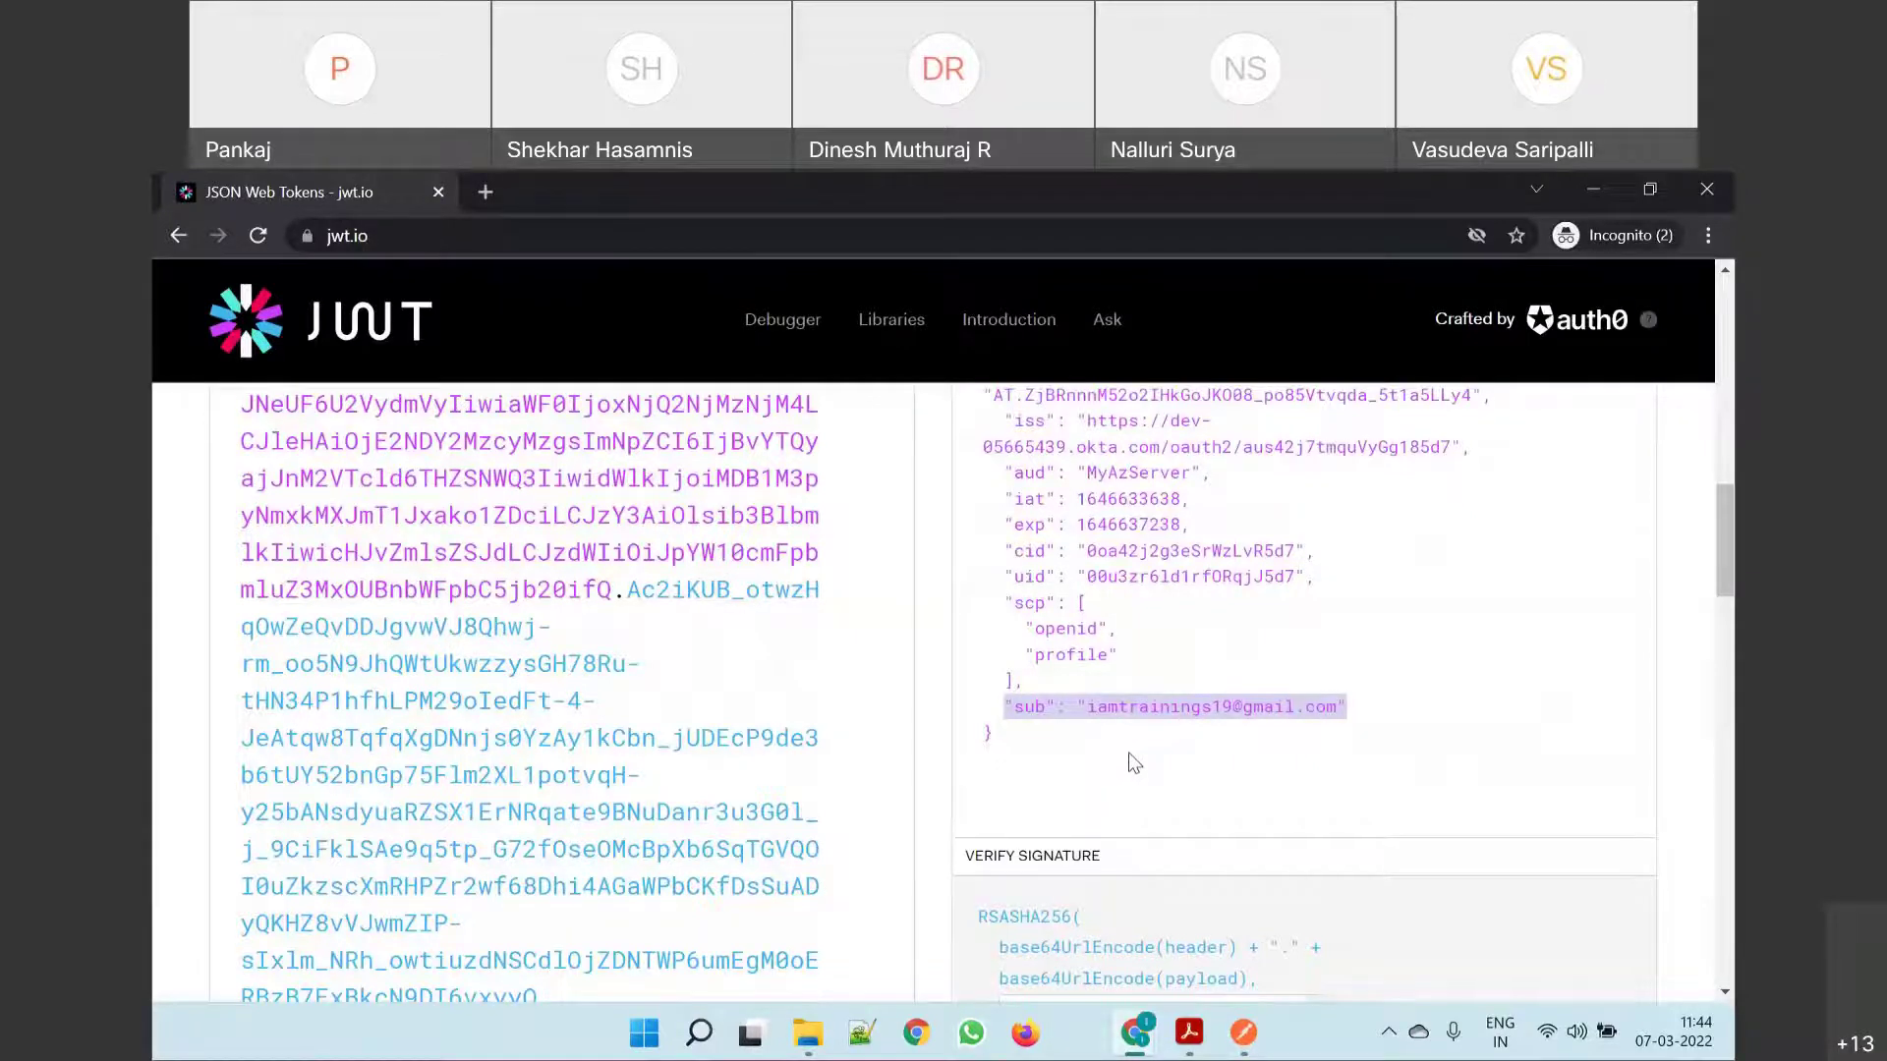
{"action": "scroll", "coordinate": [1131, 752], "scroll_direction": "up", "scroll_amount": 1}
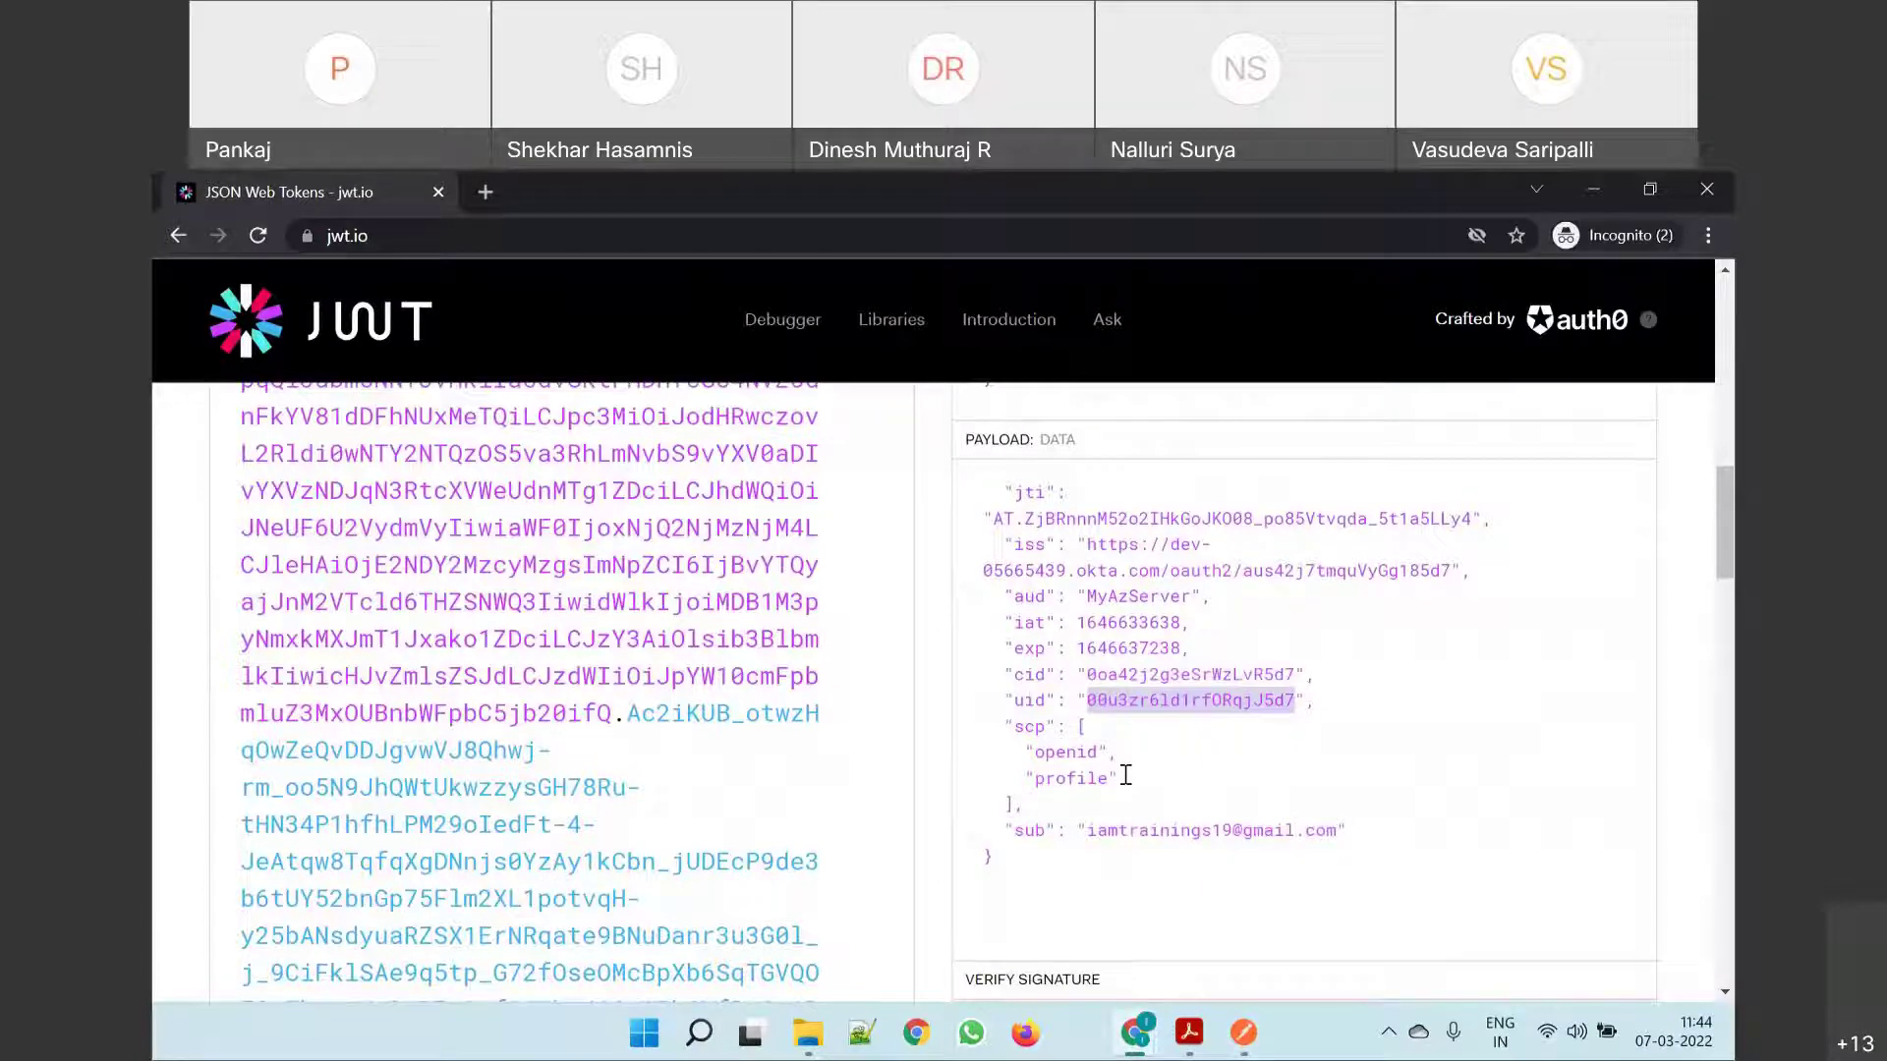
{"action": "double_click", "coordinate": [1149, 603]}
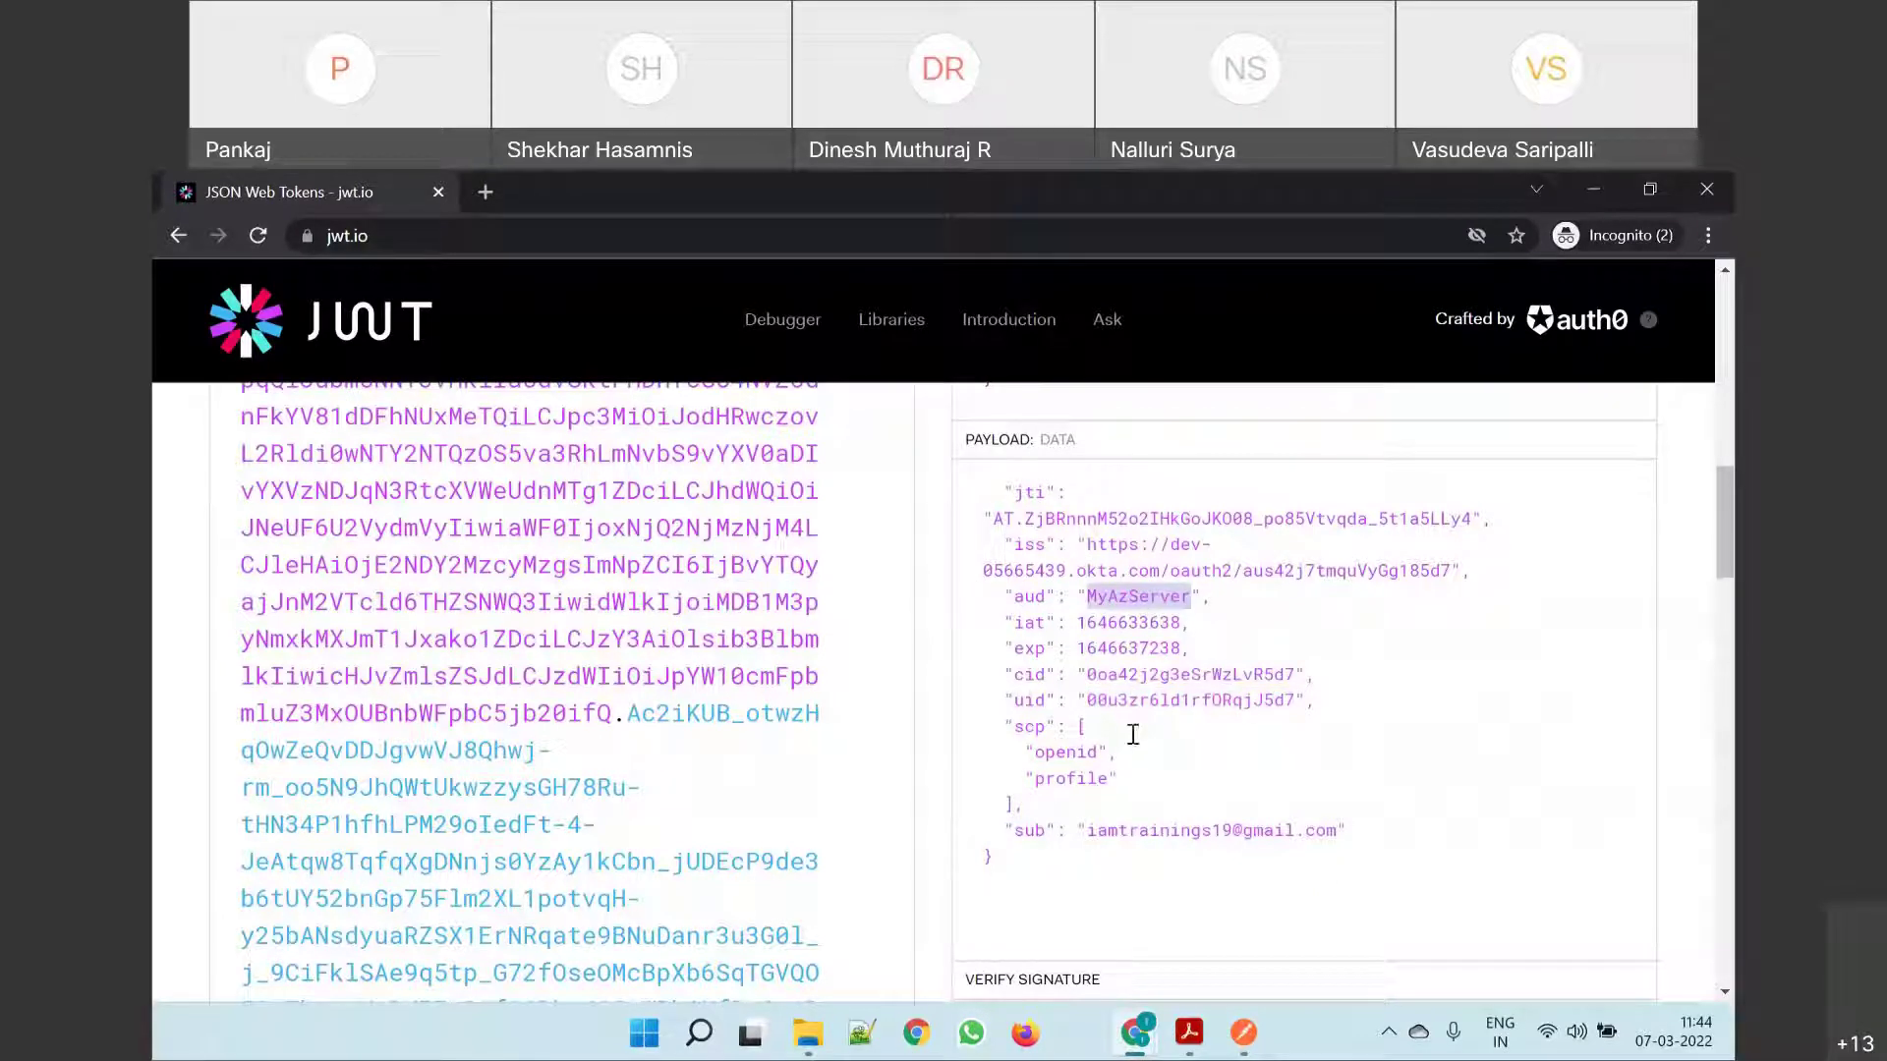
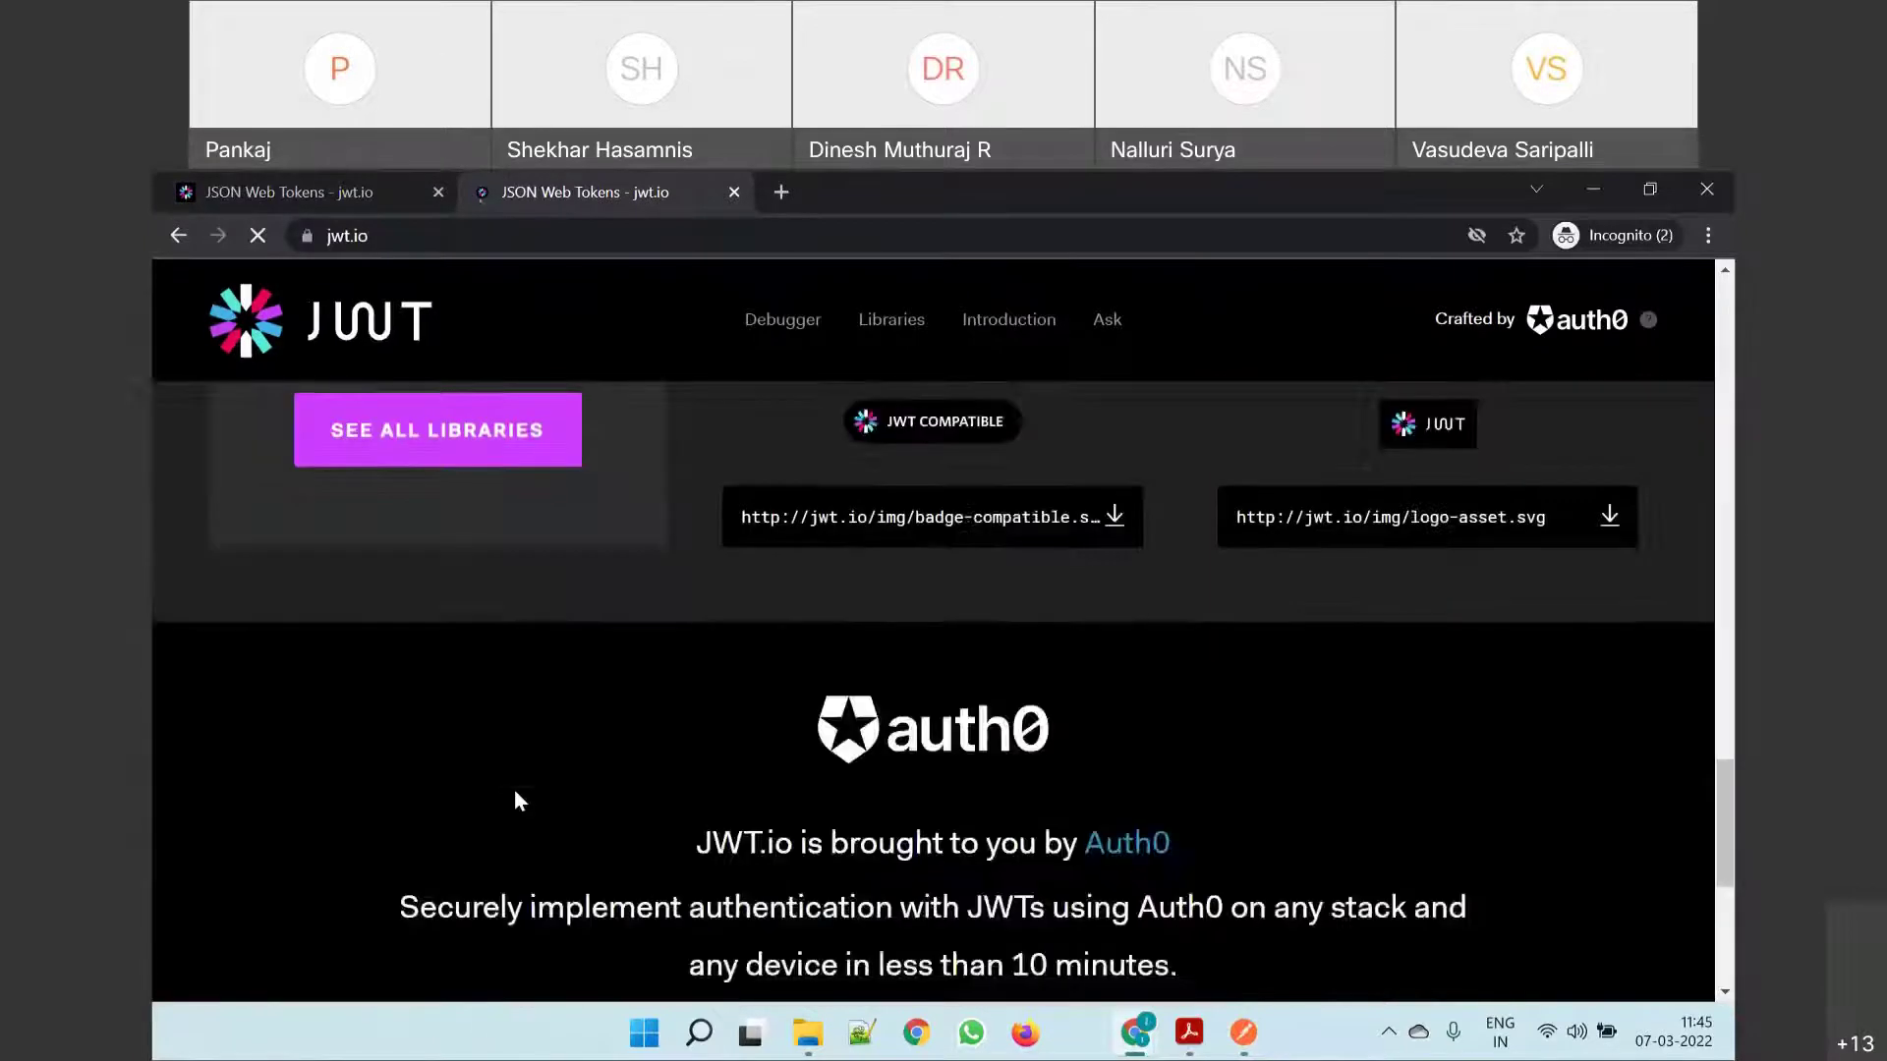
Replace the sample token with the Okta access token and inspect its MyAzScope scope, sub and MyAzServer audience.
{"action": "scroll", "coordinate": [515, 792], "scroll_direction": "up", "scroll_amount": 20}
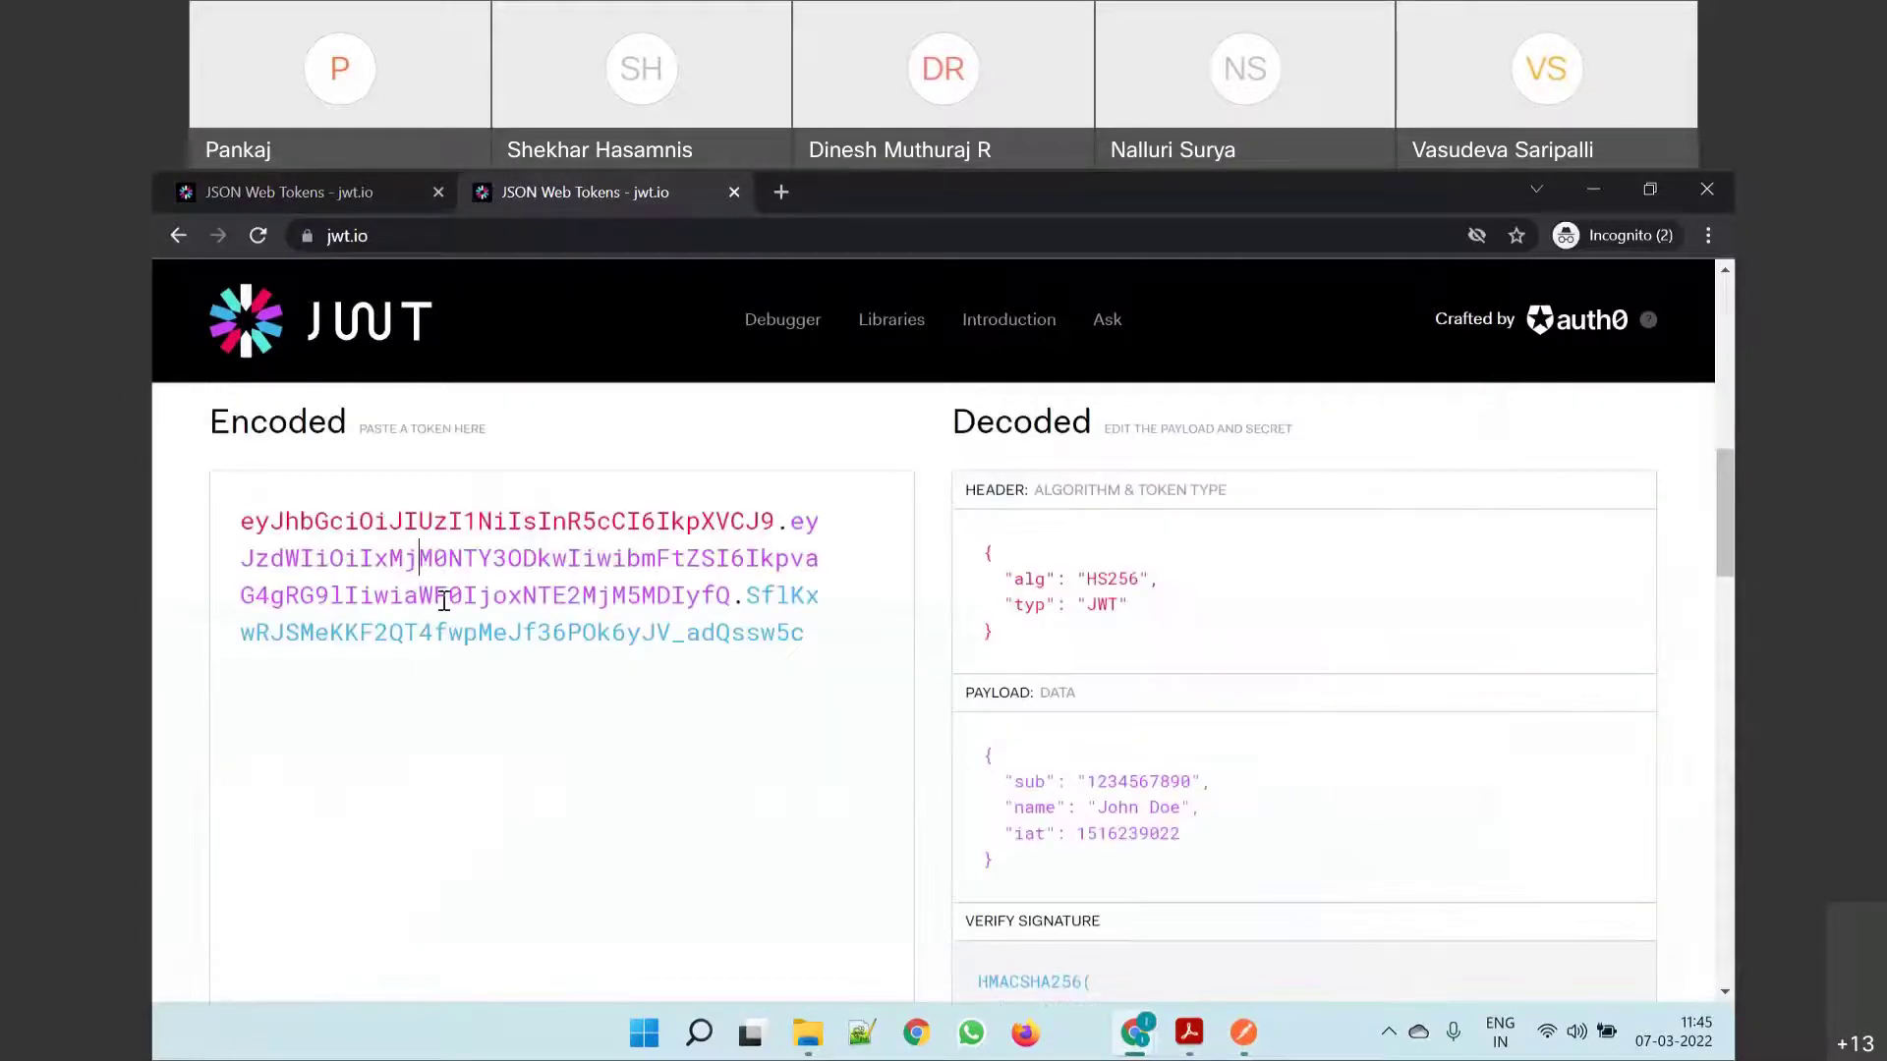
{"action": "left_click", "coordinate": [442, 599]}
{"action": "key", "text": "ctrl+a"}
{"action": "key", "text": "BackSpace"}
{"action": "key", "text": "ctrl+v"}
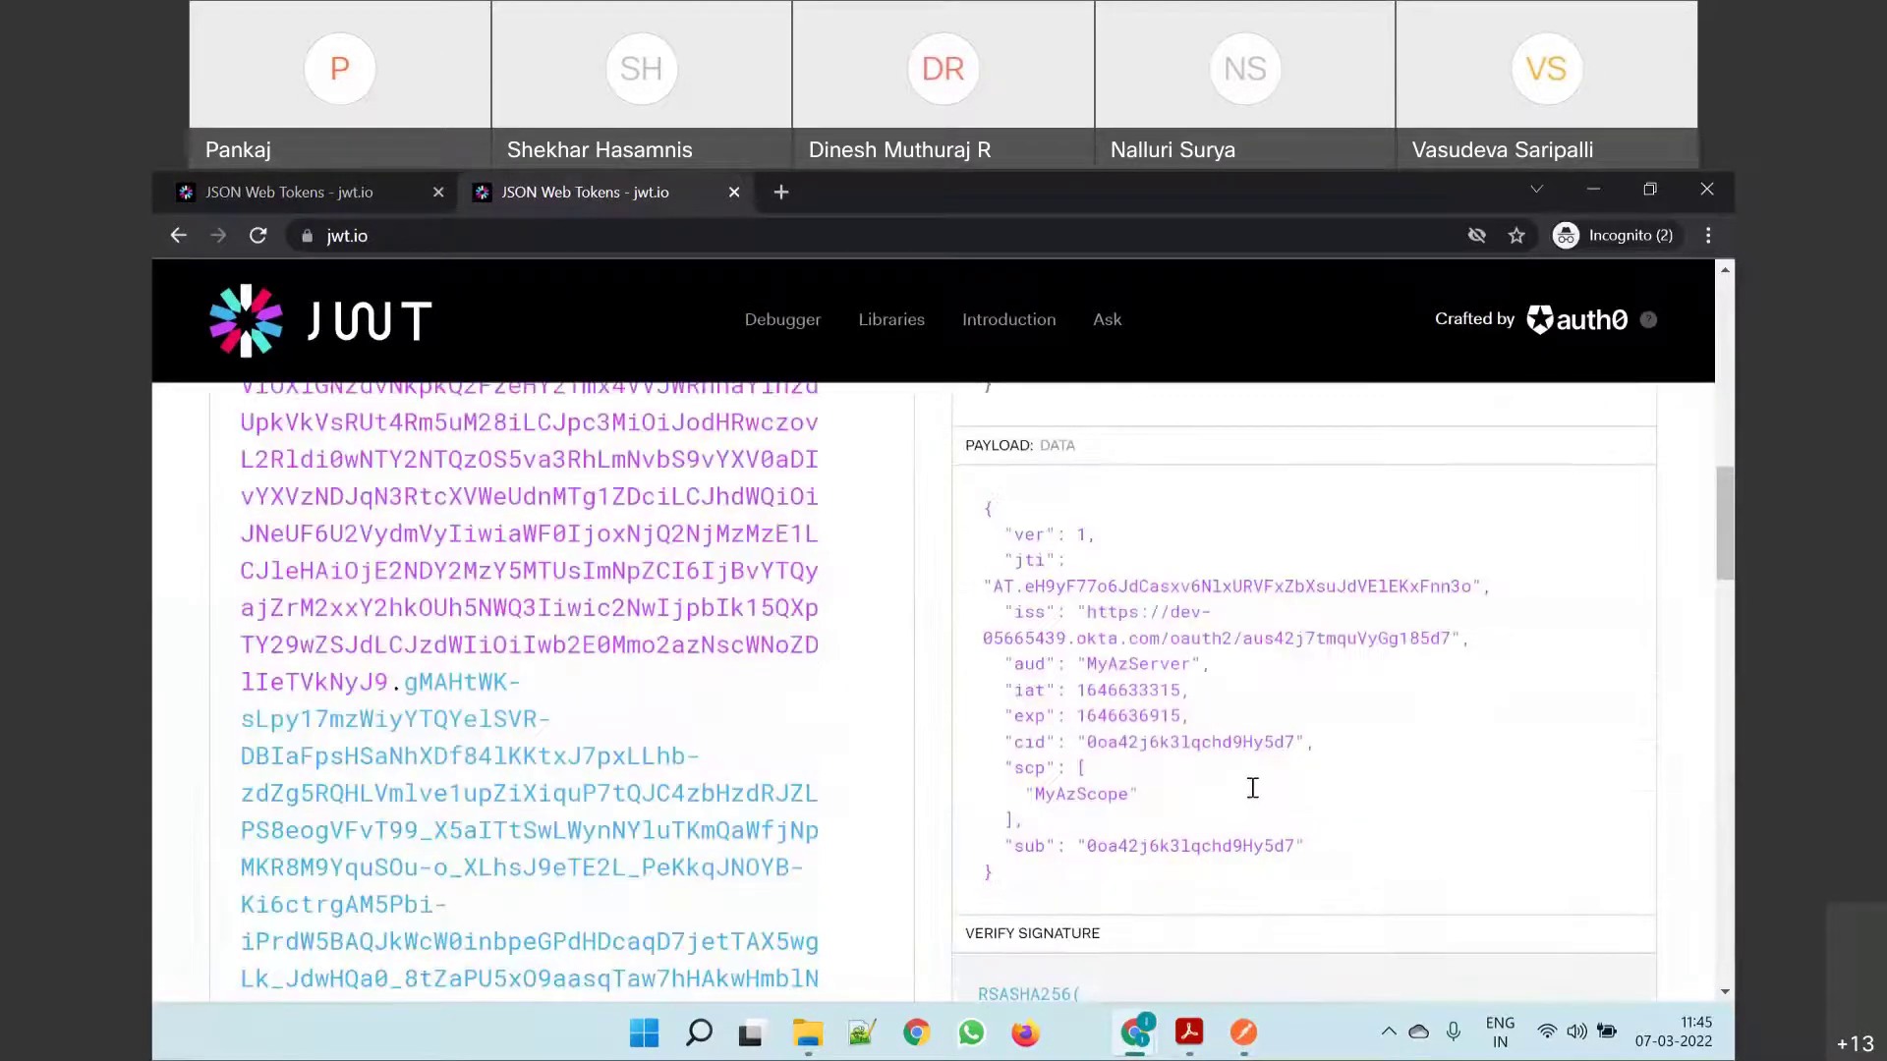
{"action": "double_click", "coordinate": [1106, 796]}
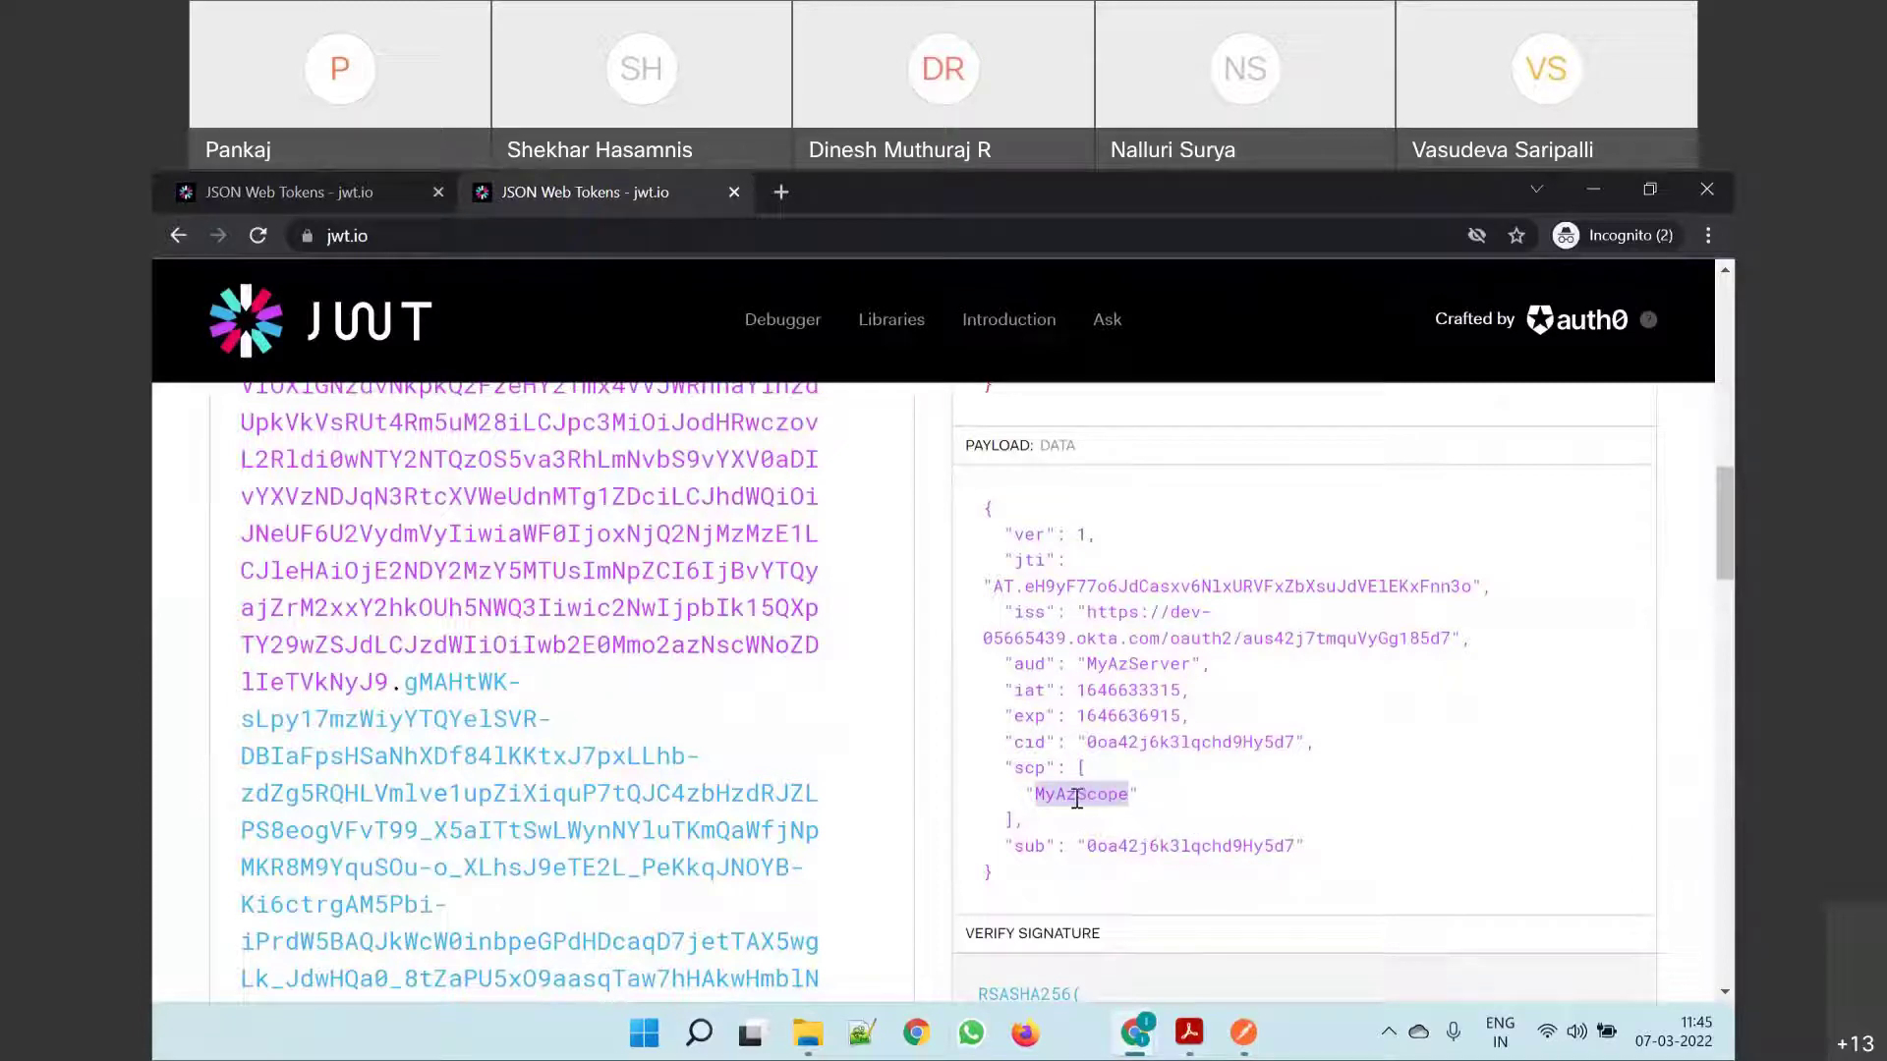
{"action": "scroll", "coordinate": [1184, 854], "scroll_direction": "down", "scroll_amount": 1}
{"action": "double_click", "coordinate": [1177, 787]}
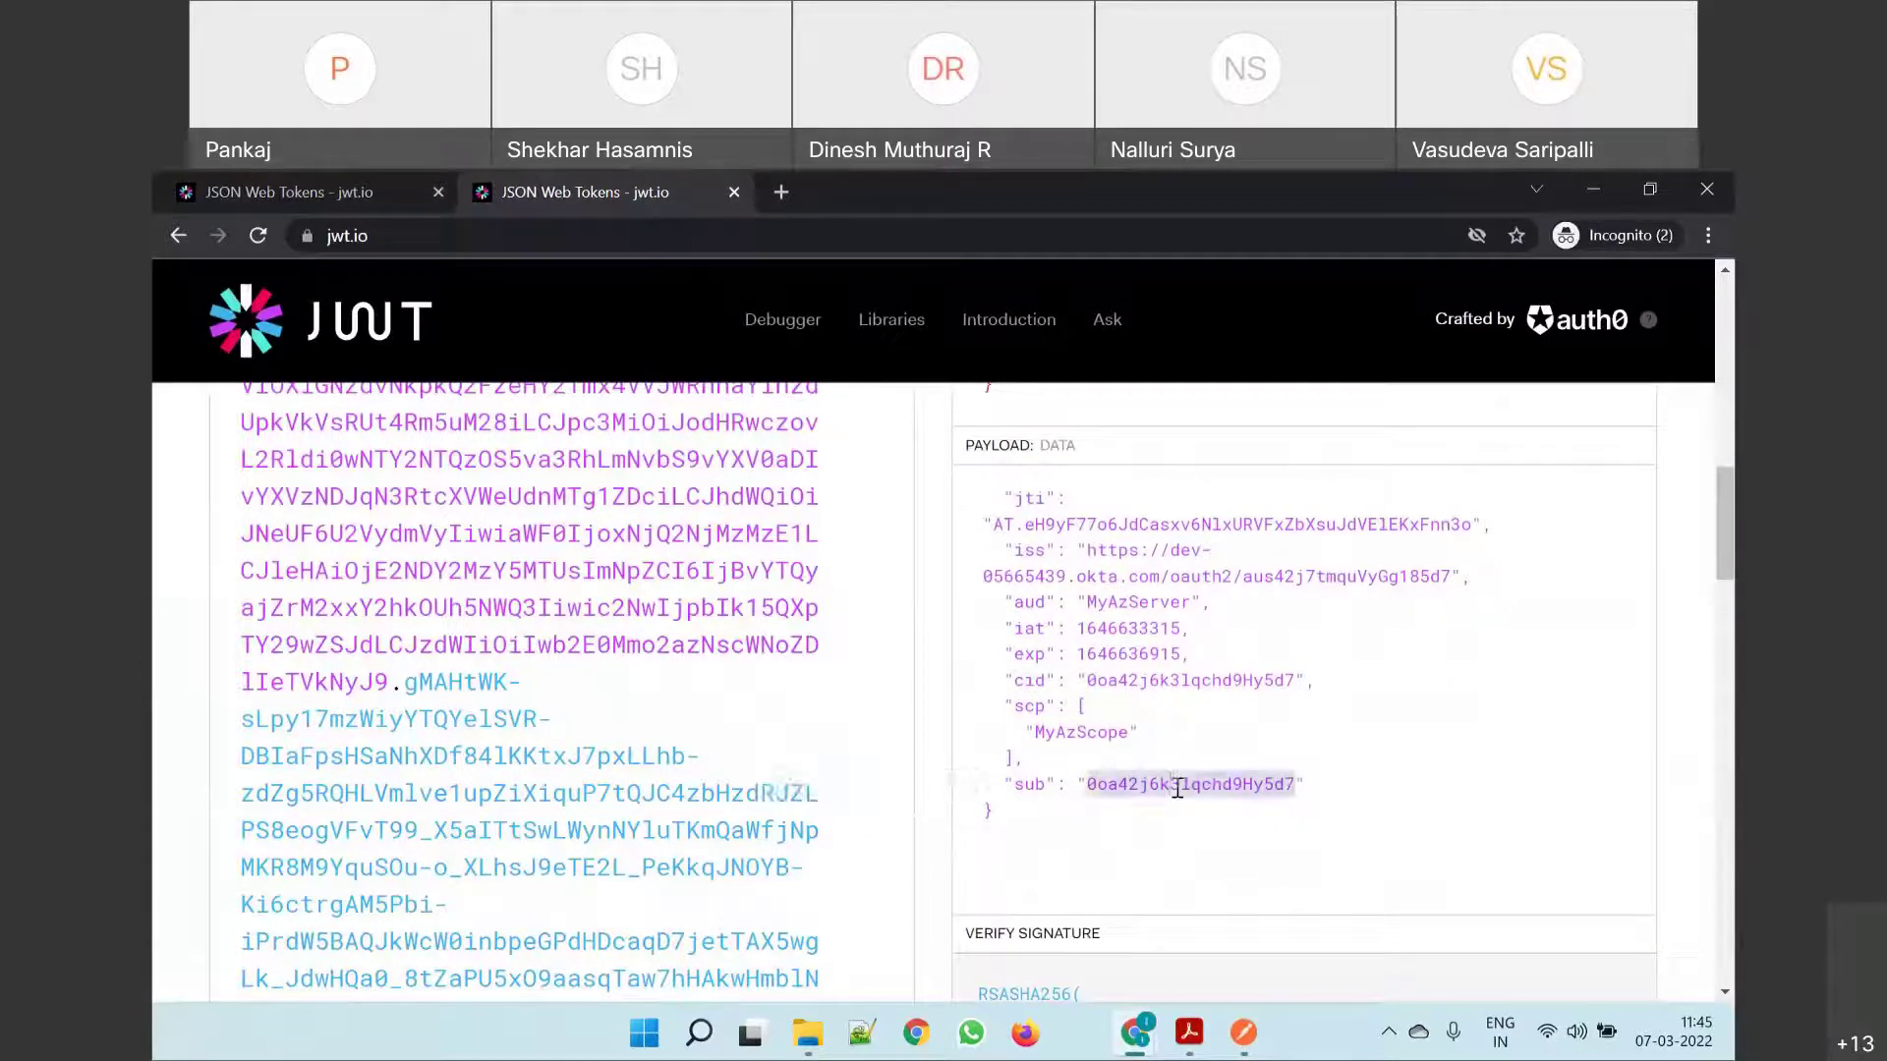
{"action": "double_click", "coordinate": [1137, 602]}
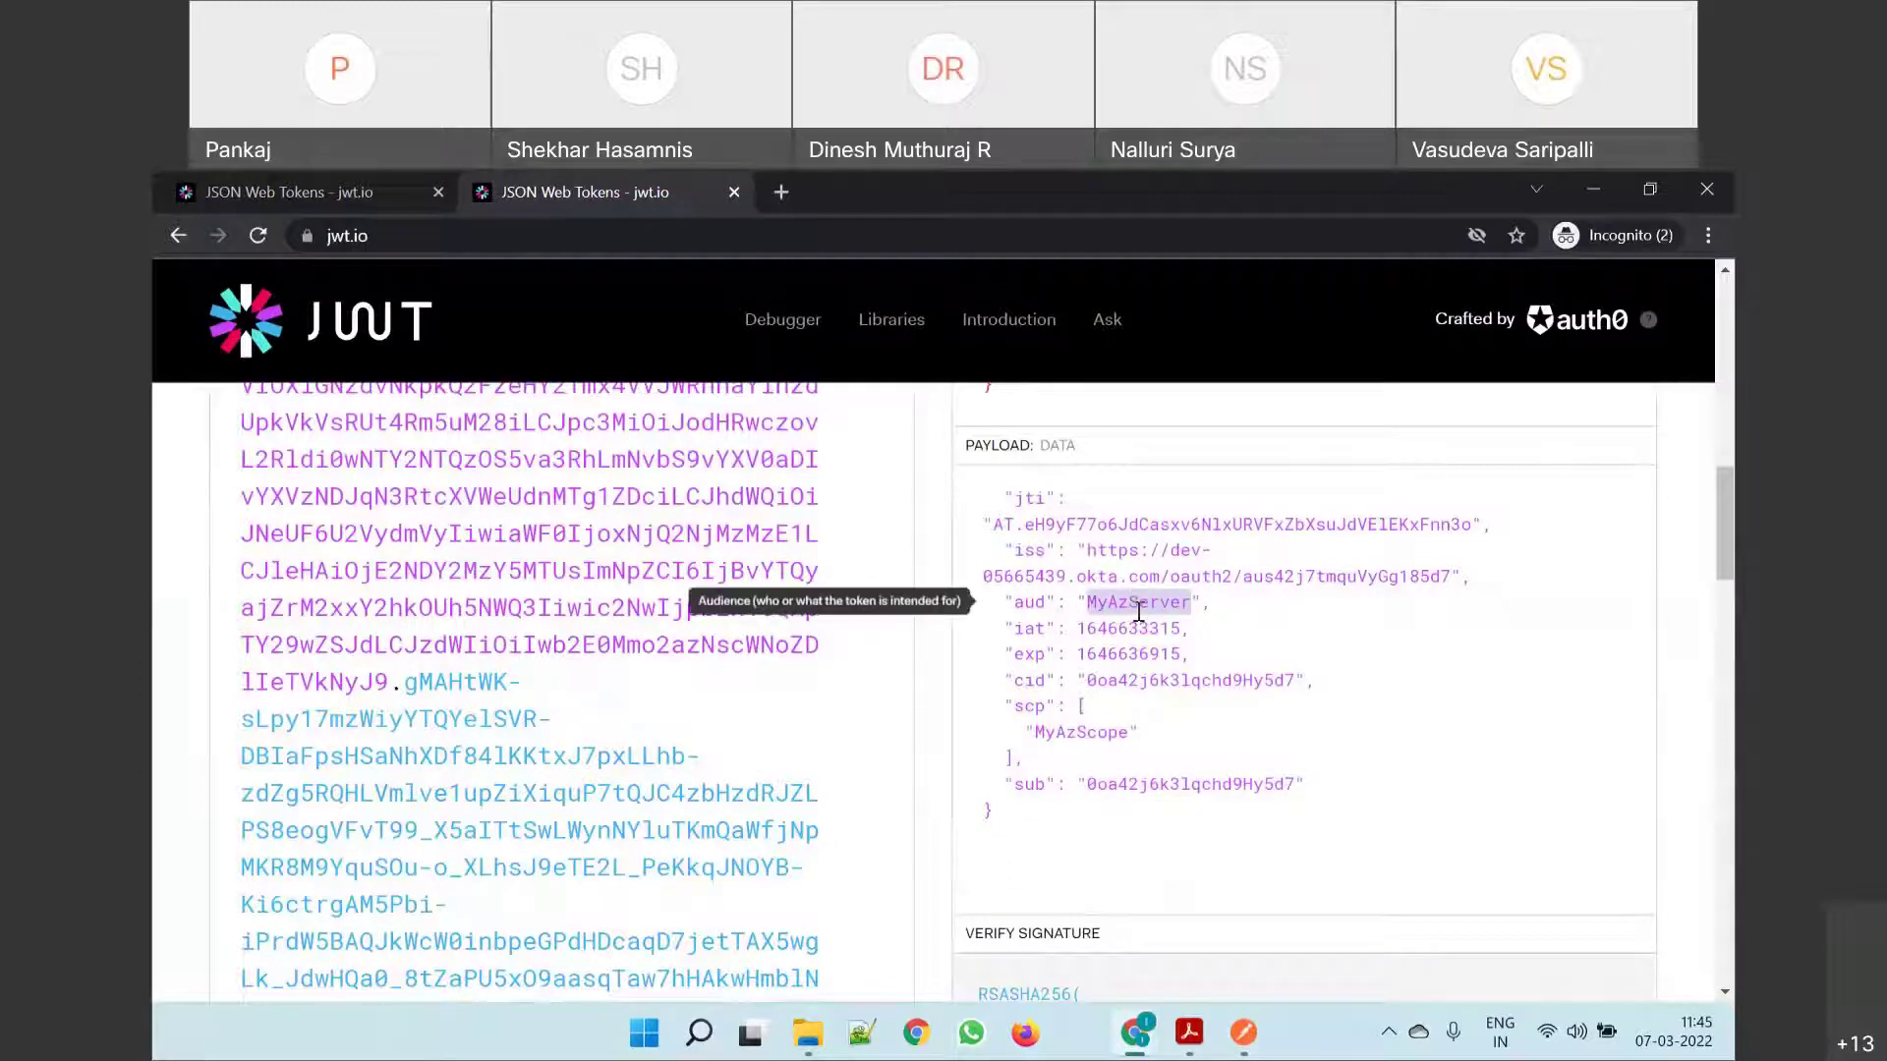
On the other decoded token, examine the cid value and the openid and profile scp entries.
{"action": "left_click", "coordinate": [358, 191]}
{"action": "scroll", "coordinate": [1114, 726], "scroll_direction": "up", "scroll_amount": 3}
{"action": "scroll", "coordinate": [1113, 726], "scroll_direction": "up", "scroll_amount": 6}
{"action": "scroll", "coordinate": [1111, 747], "scroll_direction": "down", "scroll_amount": 2}
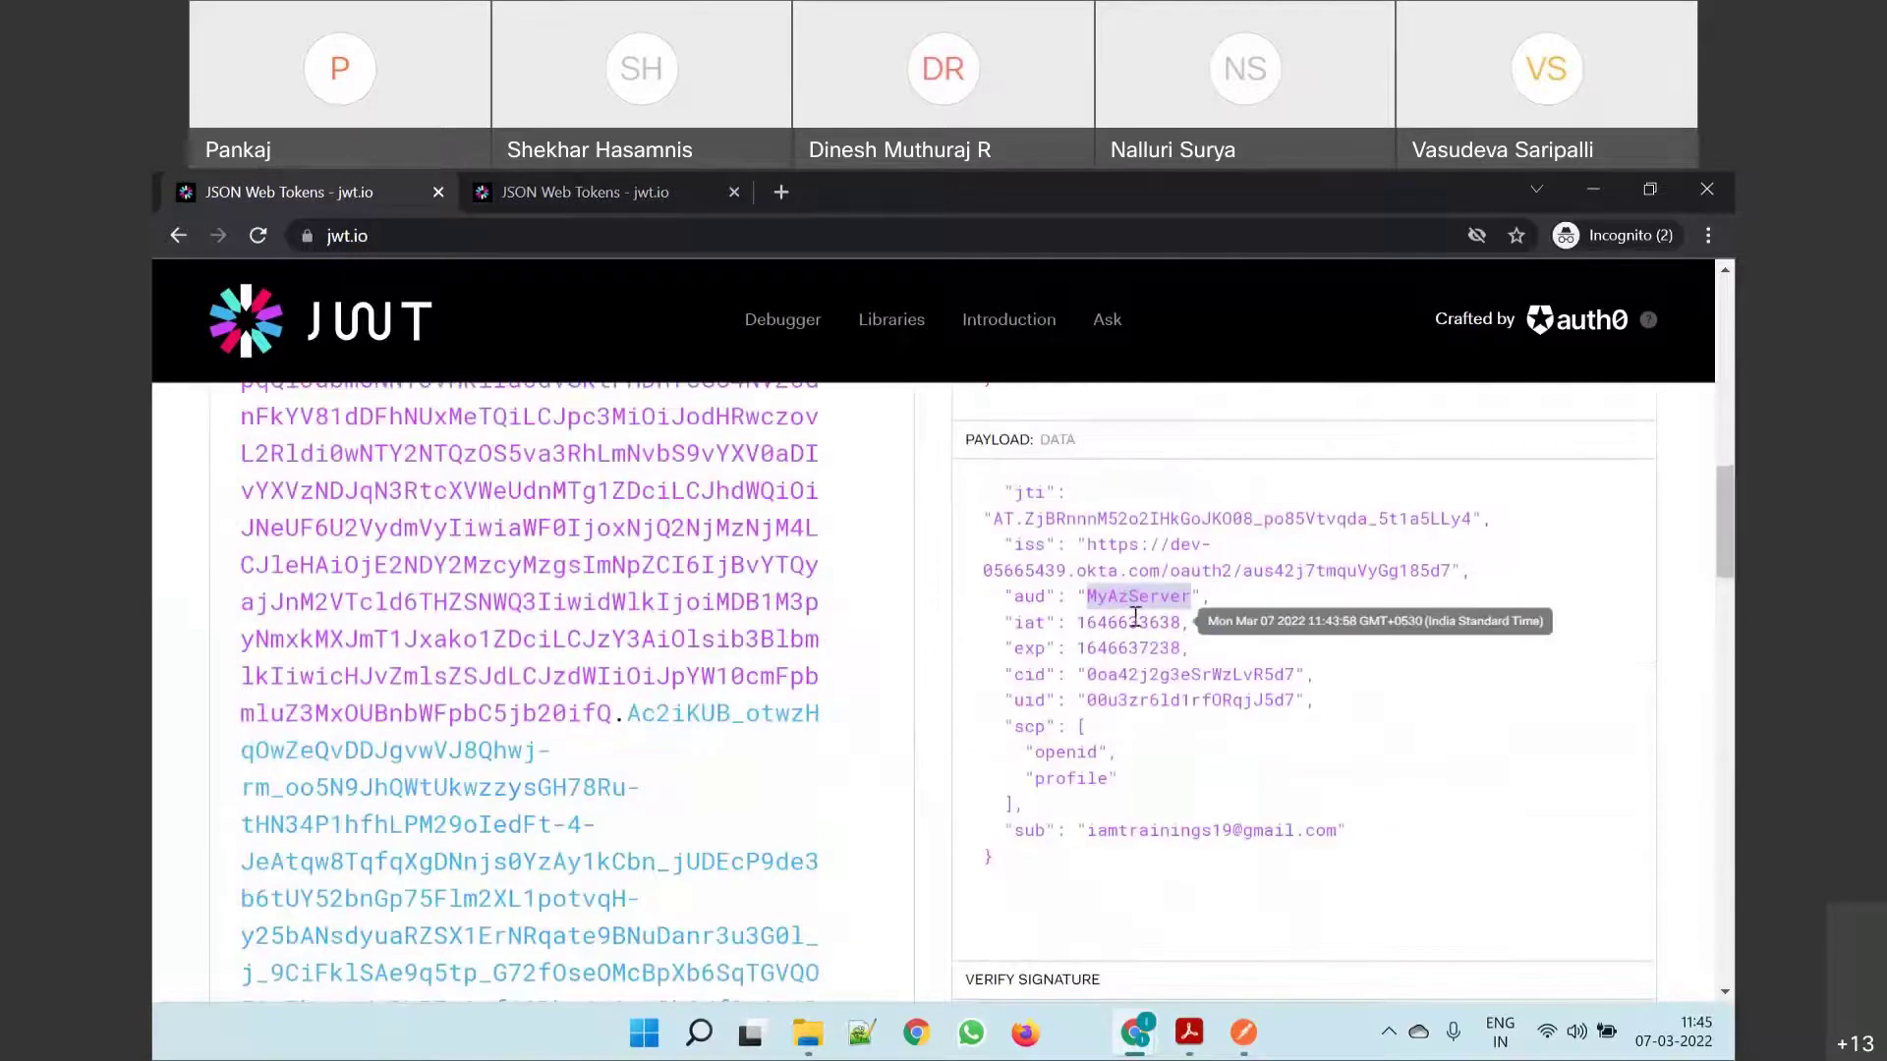
{"action": "double_click", "coordinate": [1156, 676]}
{"action": "left_click_drag", "start_coordinate": [1000, 730], "coordinate": [1022, 804]}
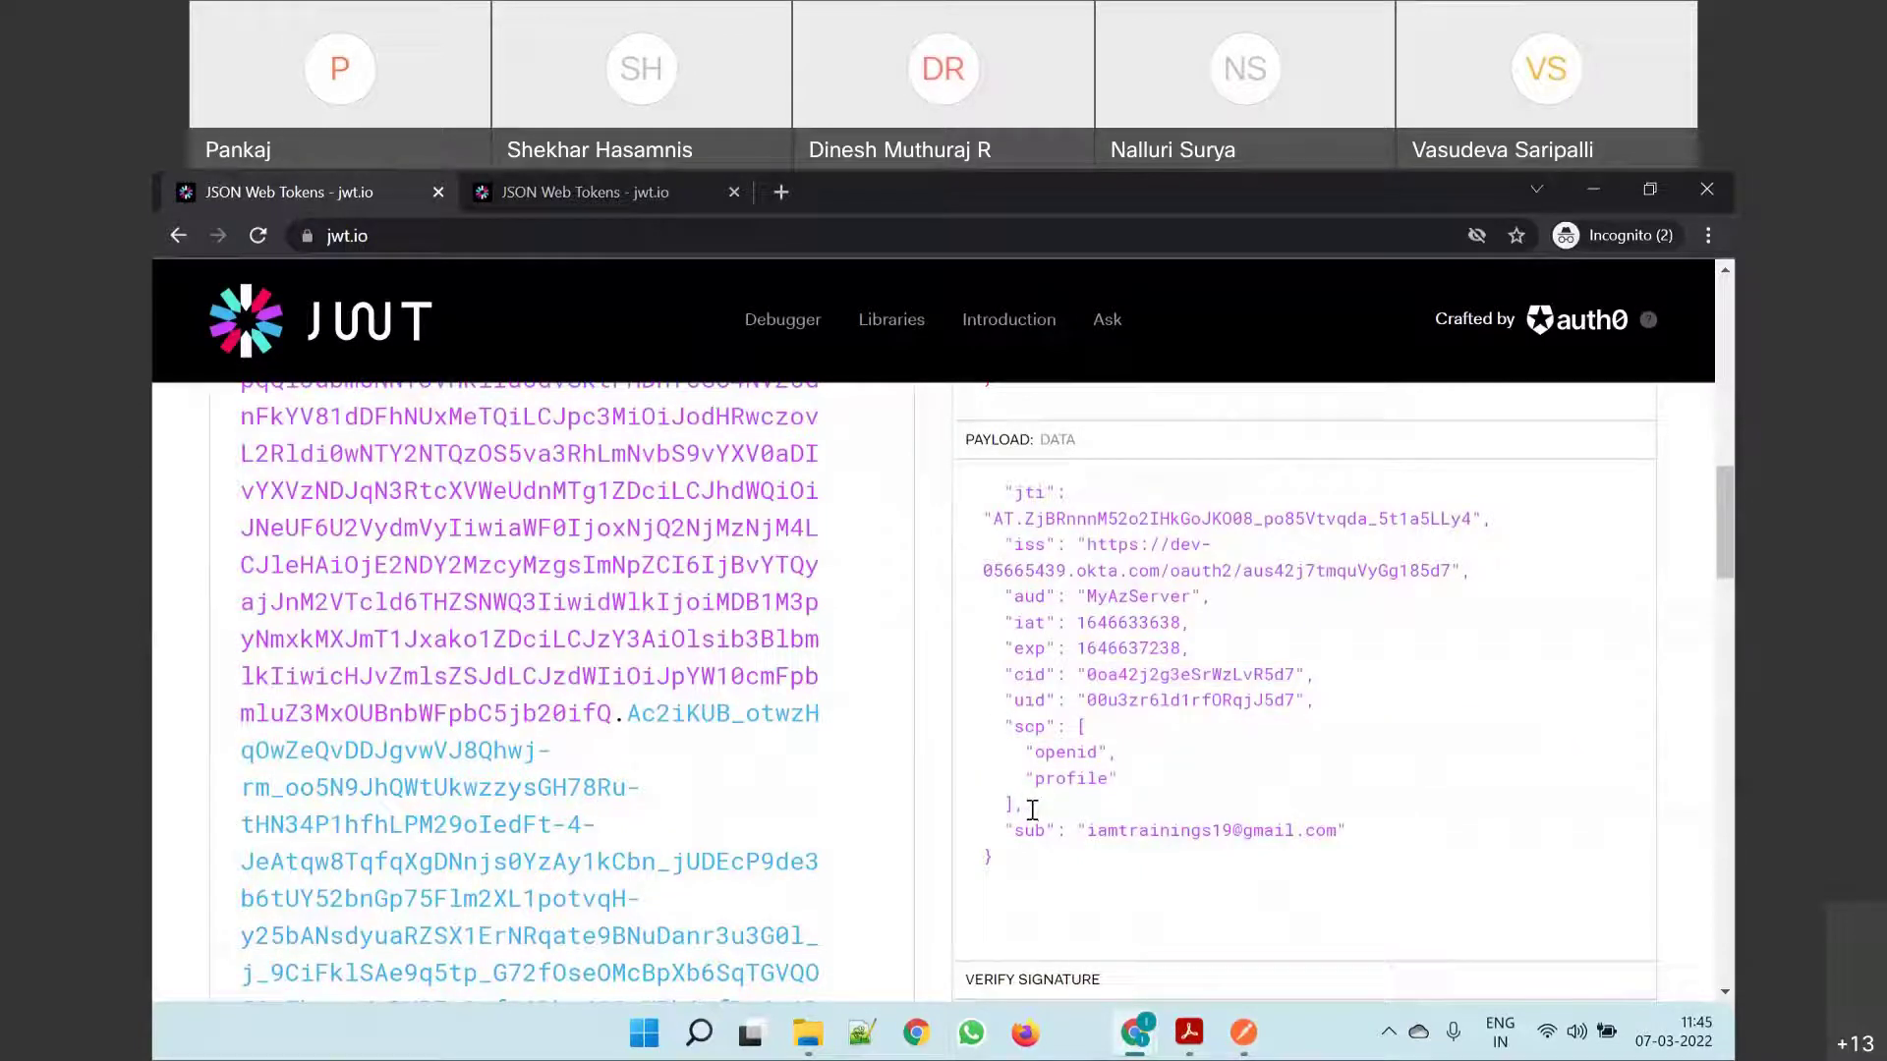
{"action": "left_click", "coordinate": [1024, 802]}
{"action": "left_click", "coordinate": [971, 739], "text": "shift"}
{"action": "left_click", "coordinate": [1047, 753]}
{"action": "left_click", "coordinate": [1013, 803]}
{"action": "left_click", "coordinate": [966, 749], "text": "shift"}
Return to the access token and highlight its MyAzScope scp block for comparison.
{"action": "left_click", "coordinate": [550, 182]}
{"action": "left_click", "coordinate": [1024, 757]}
{"action": "left_click", "coordinate": [980, 716], "text": "shift"}
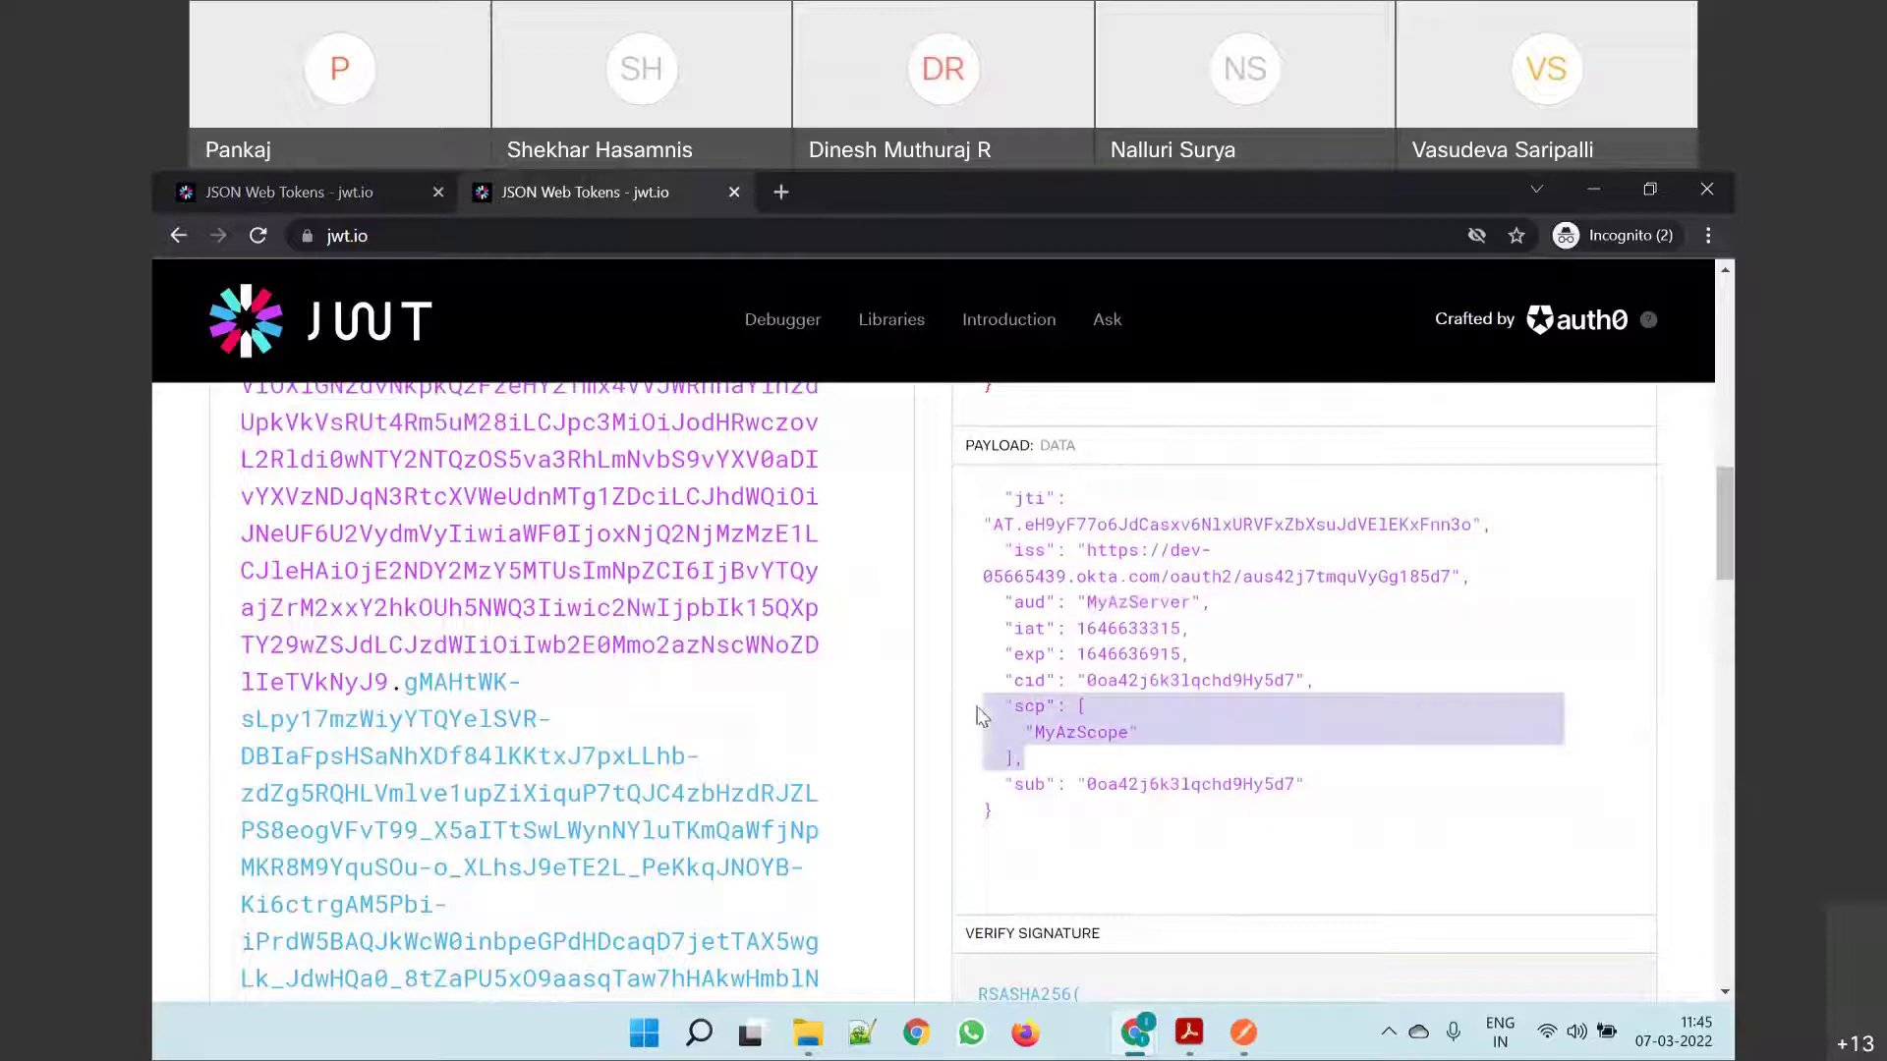
{"action": "left_click", "coordinate": [1043, 727]}
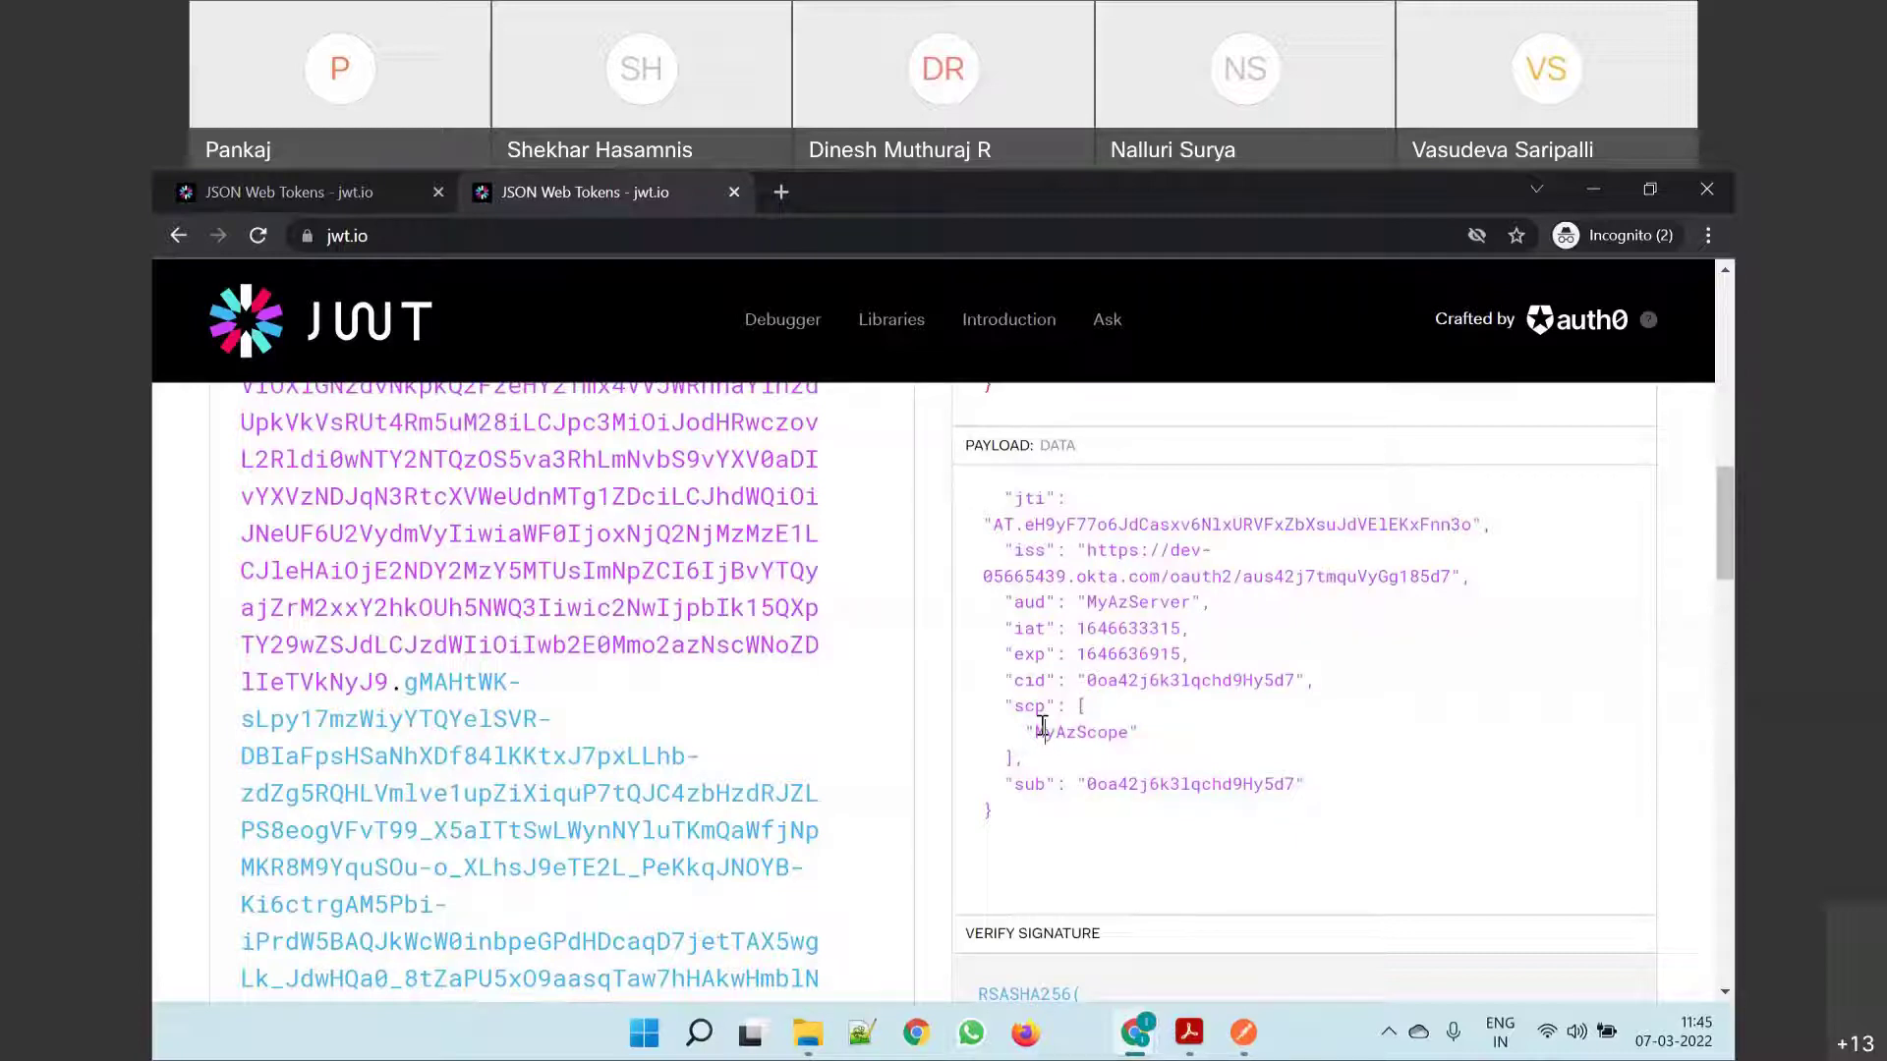
{"action": "left_click", "coordinate": [1043, 730]}
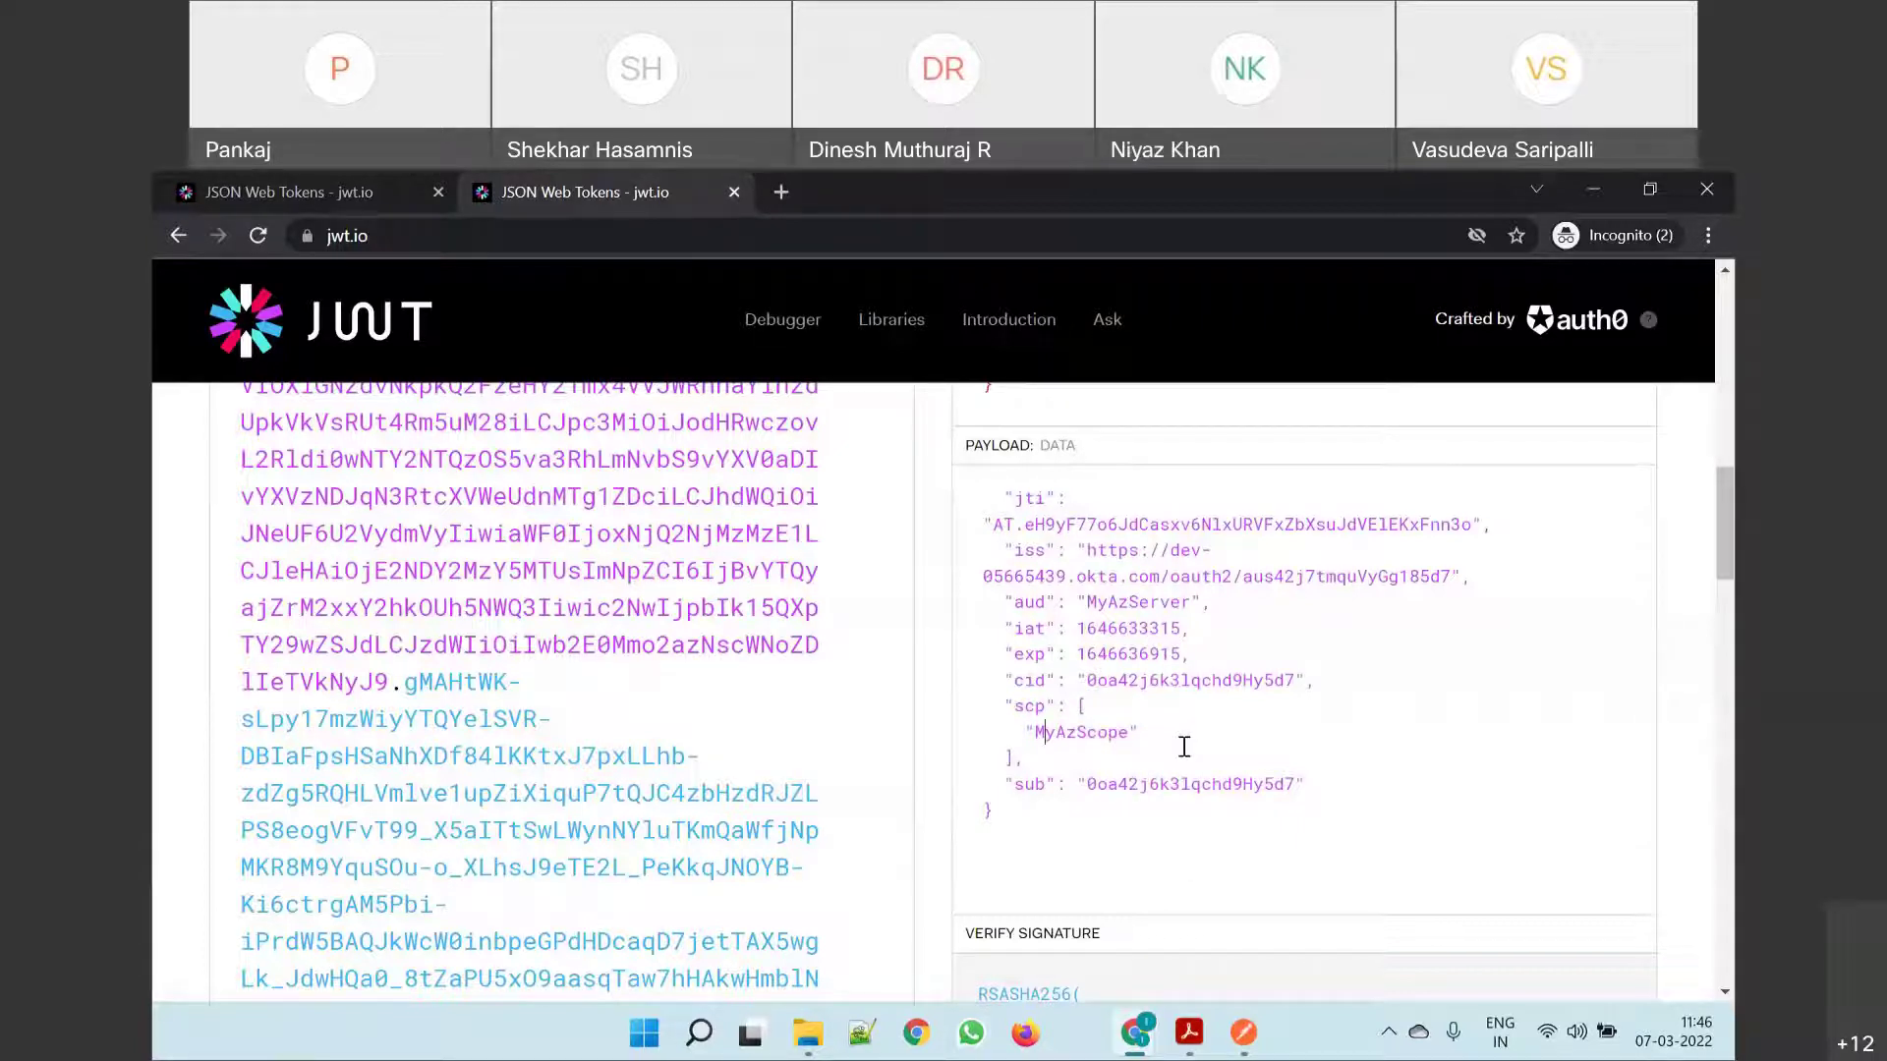
Close the JSON validator and discovery JSON tabs and maximise the Okta policies browser window.
{"action": "key", "text": "alt+Tab"}
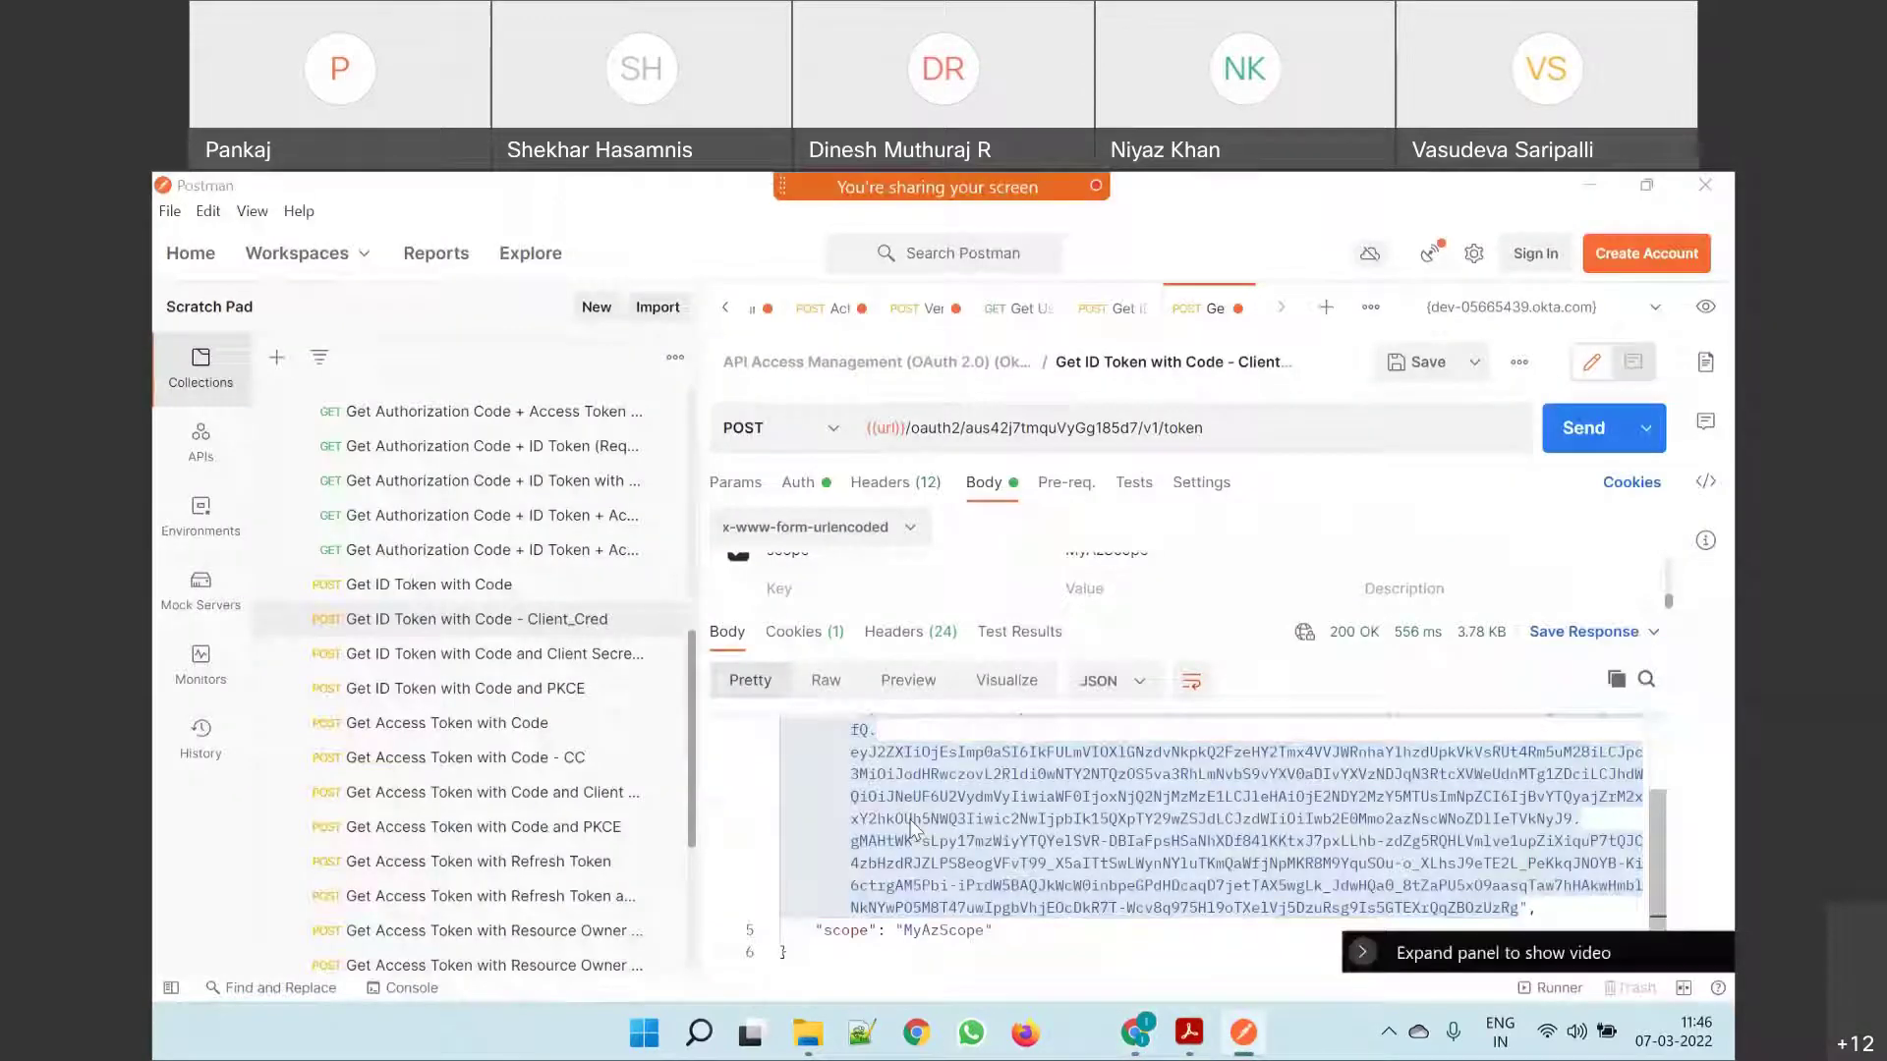
{"action": "key", "text": "alt+Tab"}
{"action": "key", "text": "alt+Tab"}
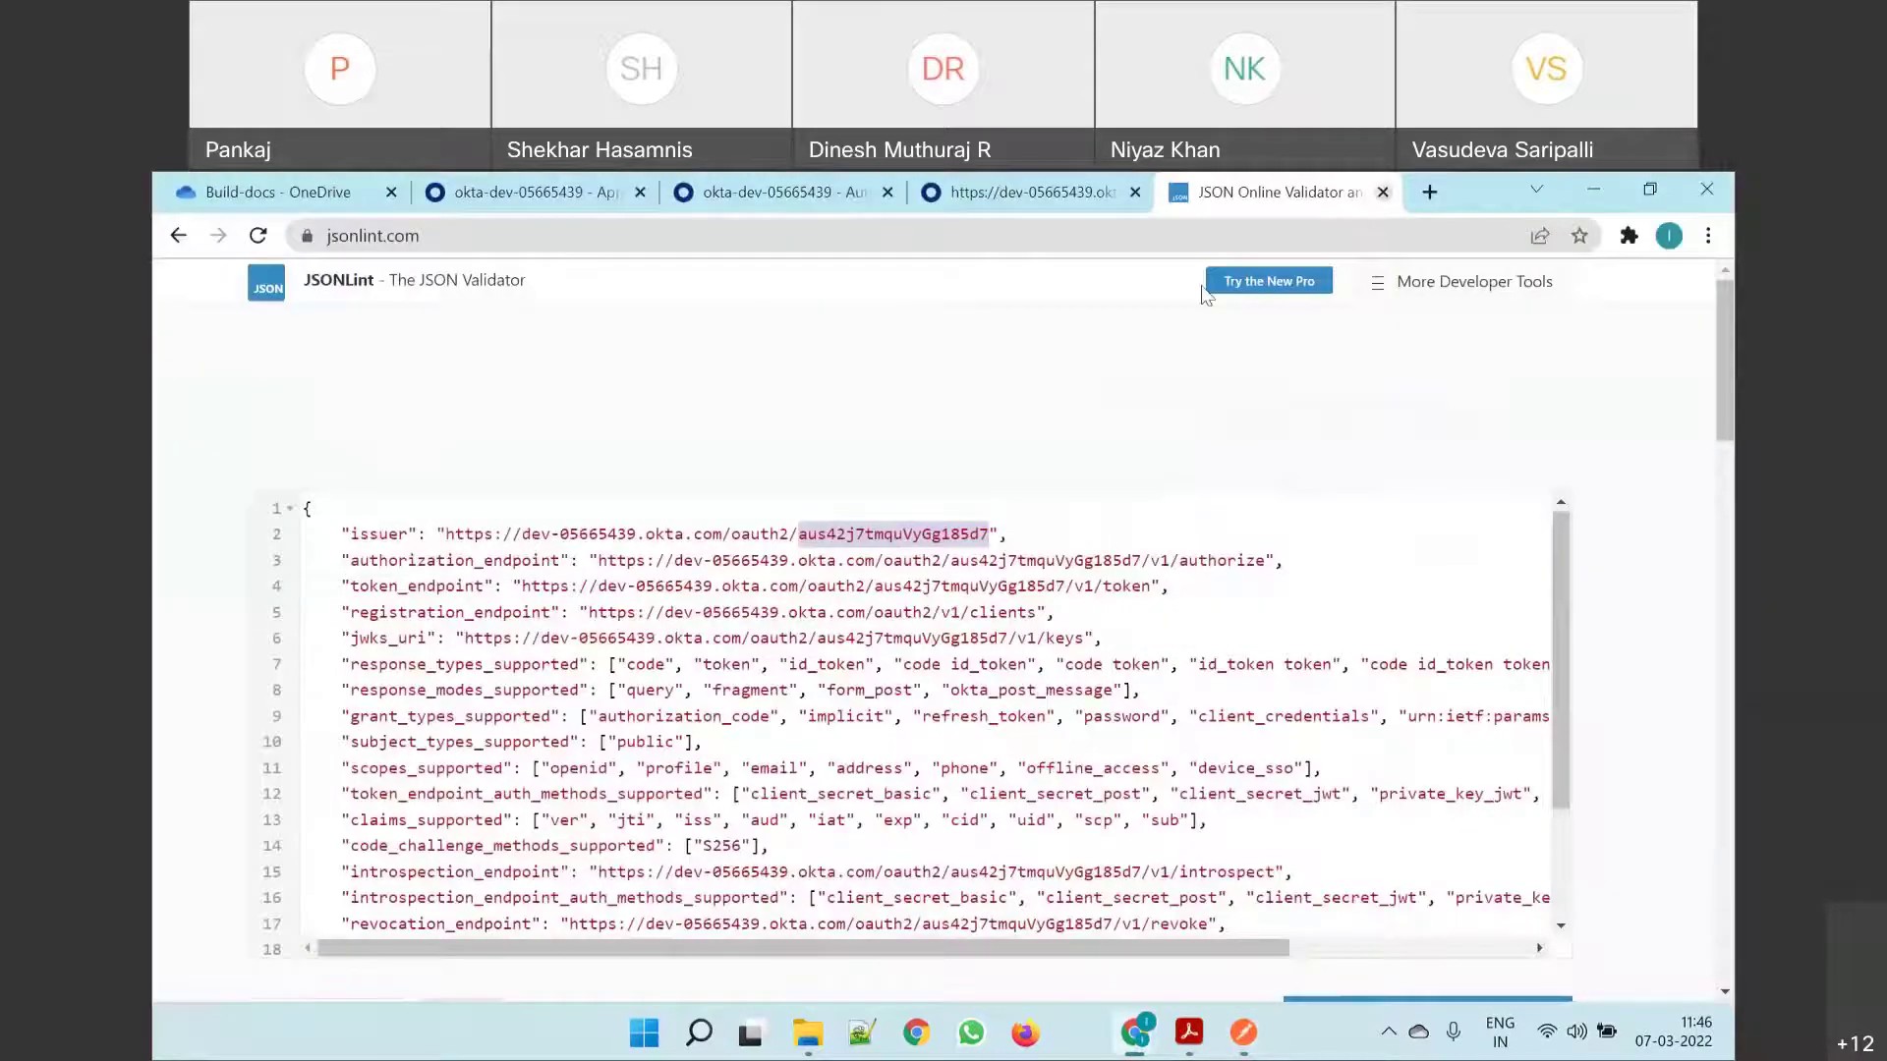
{"action": "key", "text": "ctrl+w"}
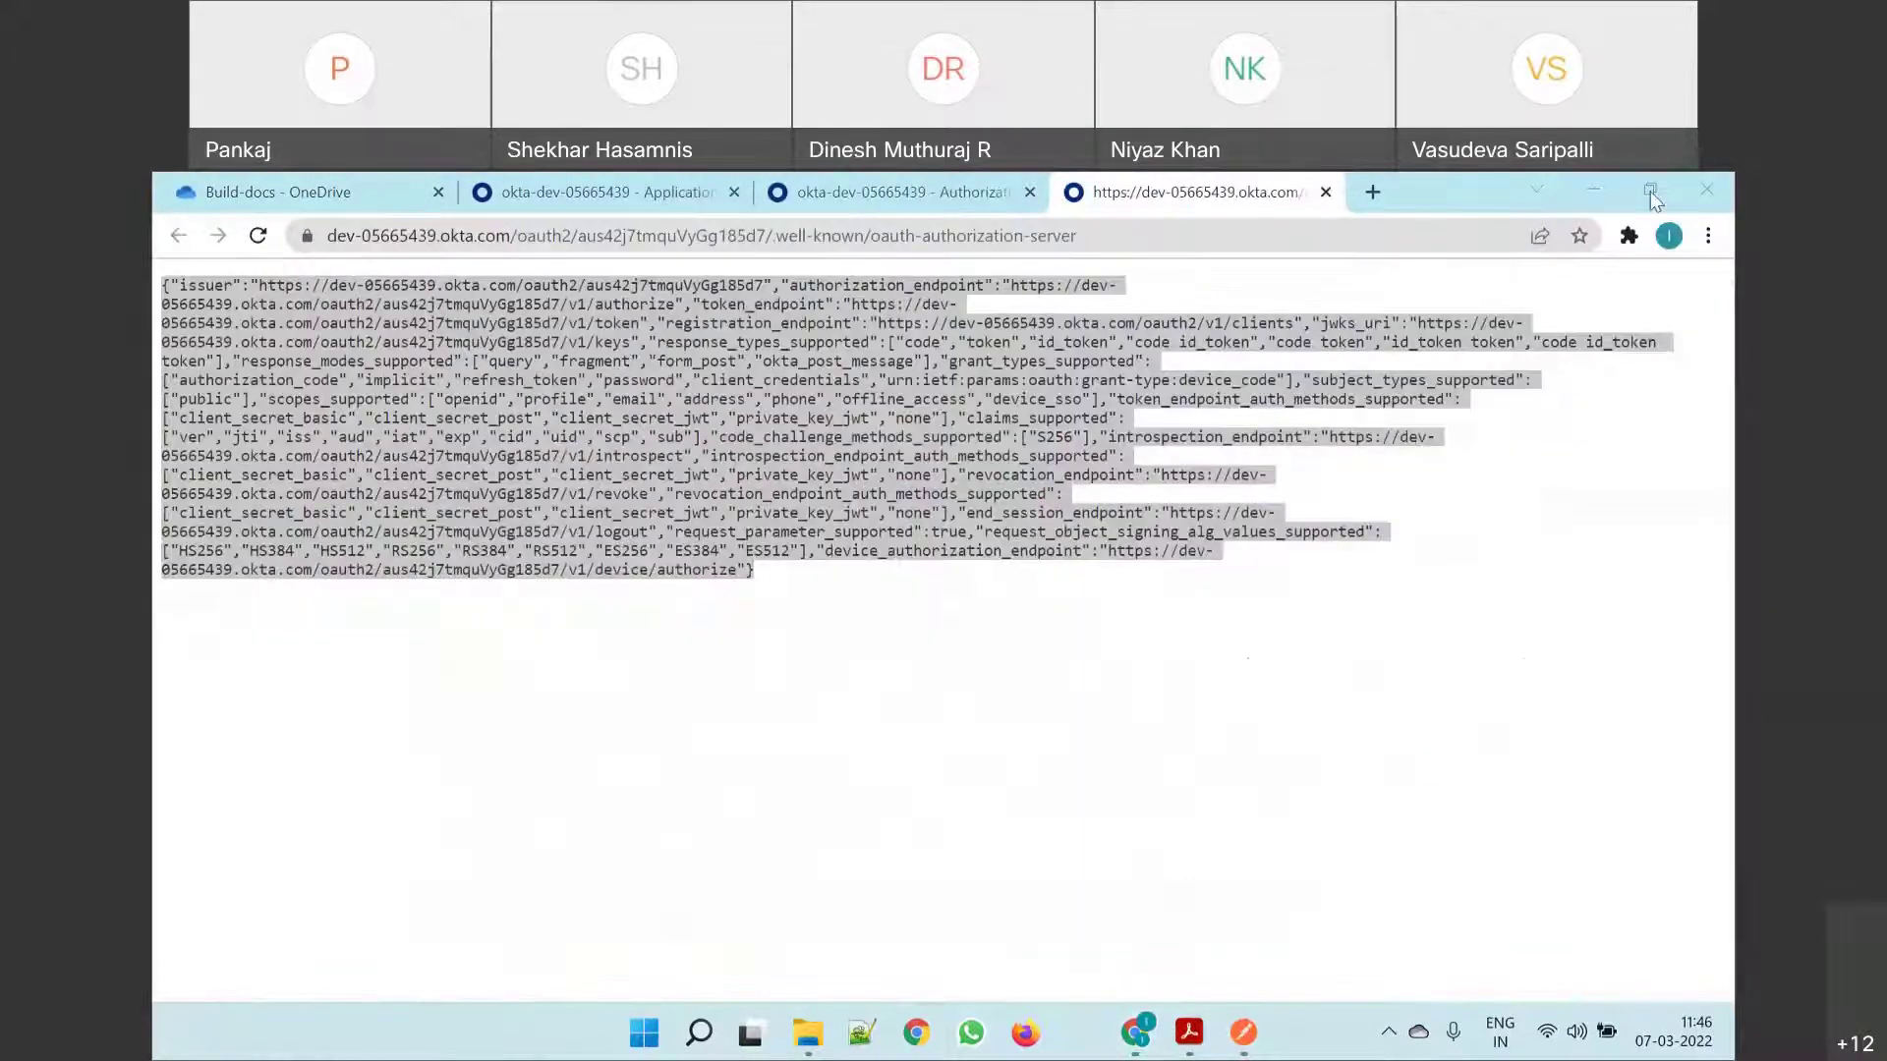
{"action": "left_click", "coordinate": [1650, 193]}
{"action": "key", "text": "ctrl+w"}
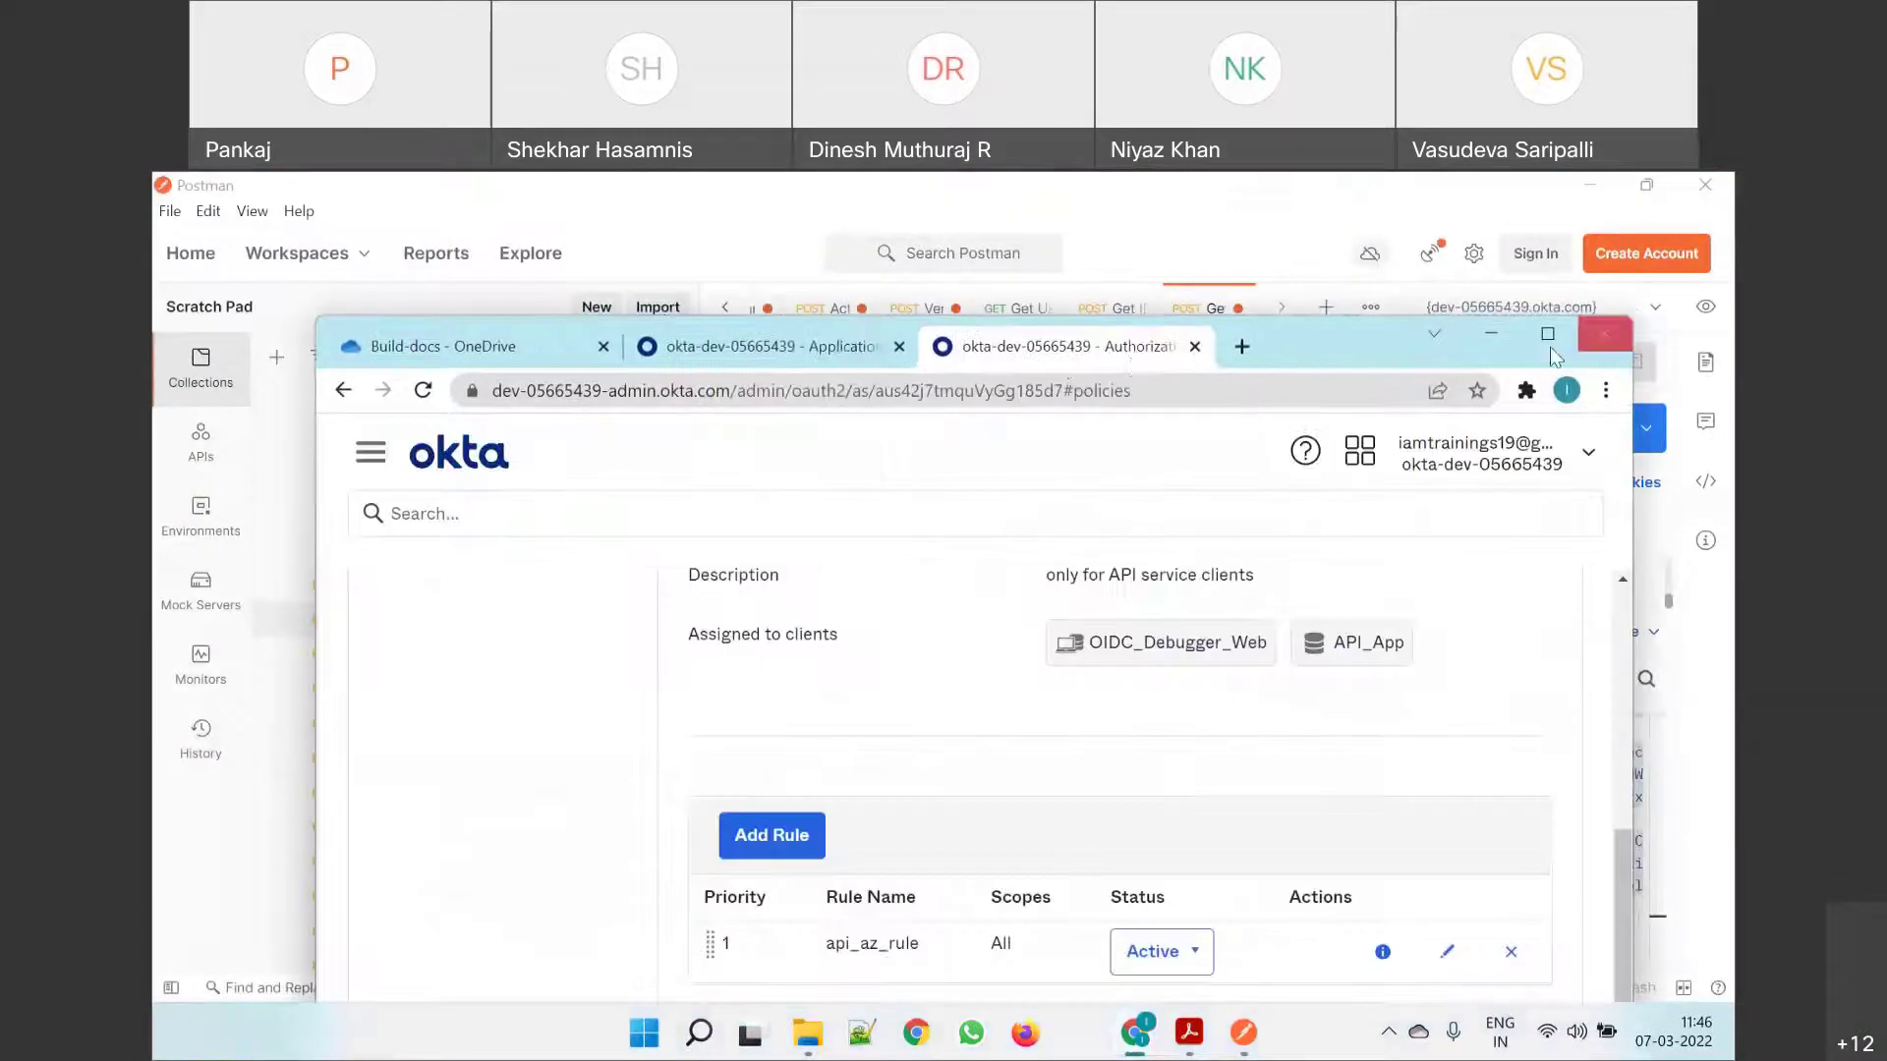
{"action": "left_click", "coordinate": [1547, 336]}
Open the API_Apps policy's api_az_rule for editing and review its settings.
{"action": "scroll", "coordinate": [1195, 767], "scroll_direction": "up", "scroll_amount": 2}
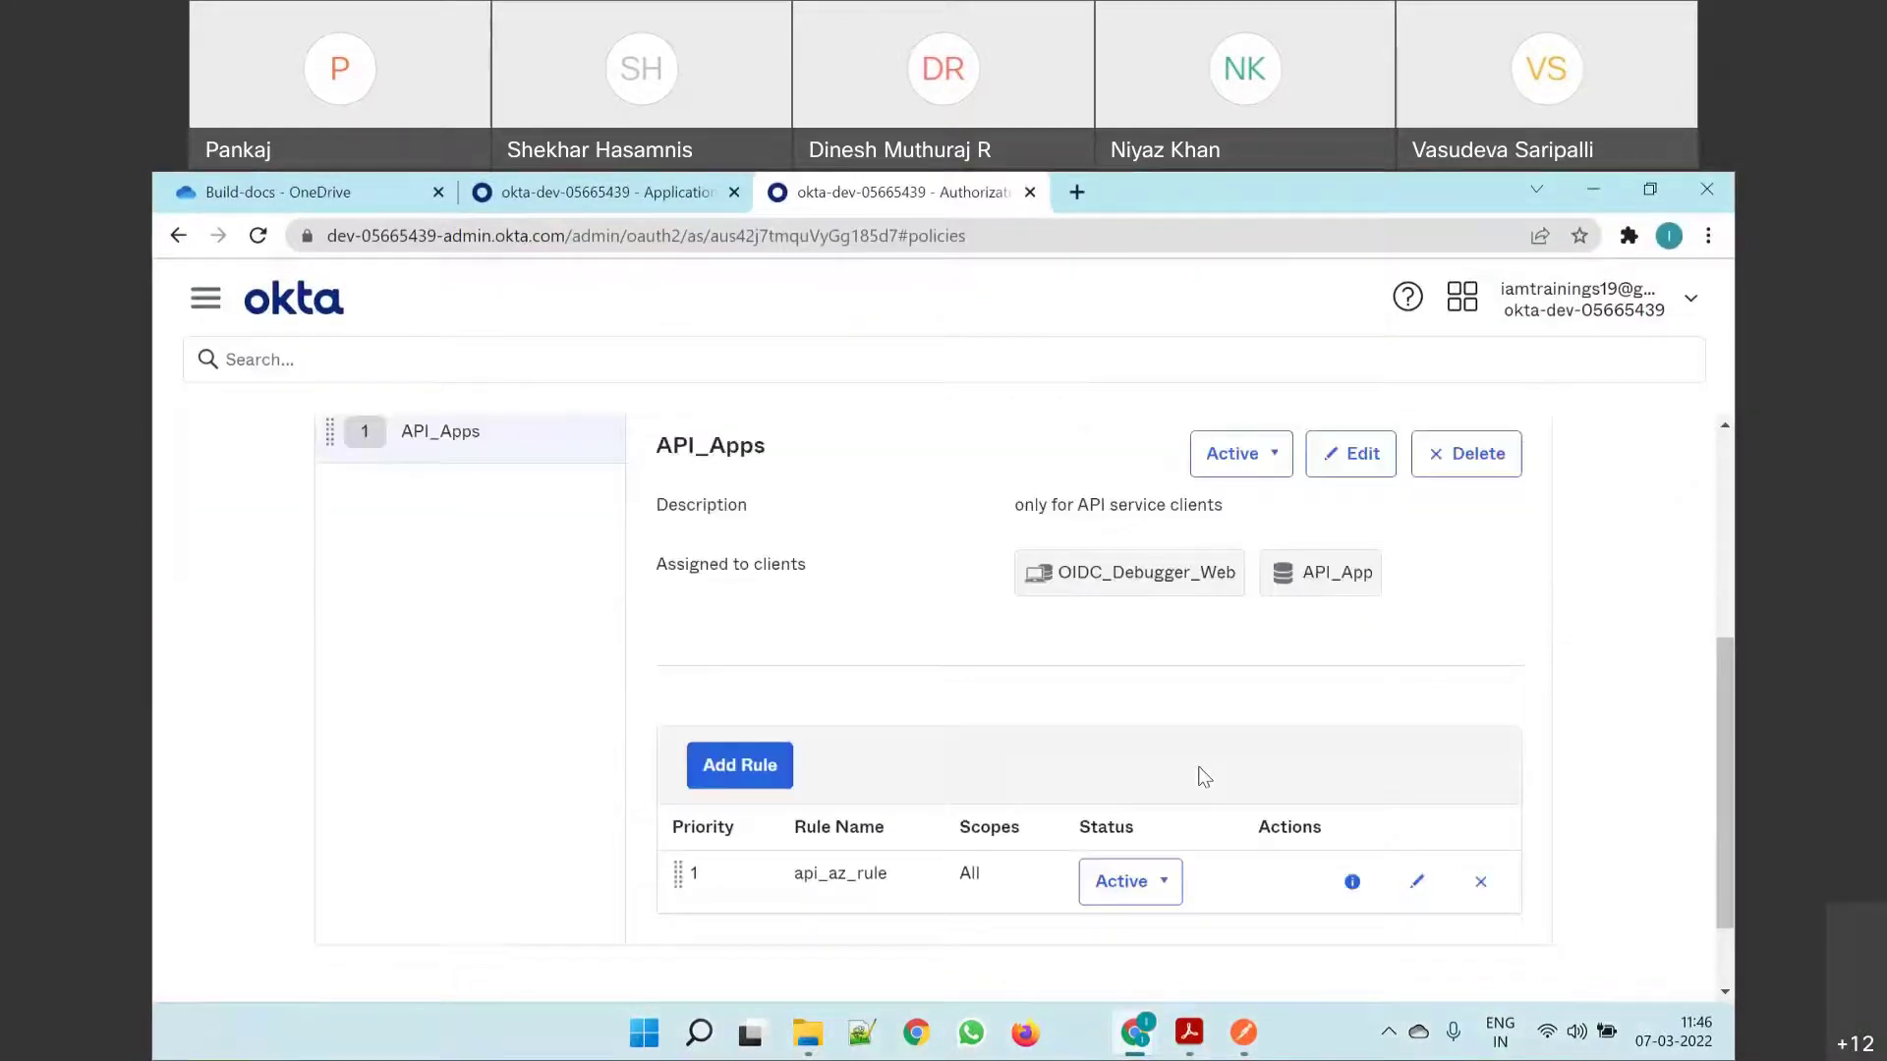
{"action": "scroll", "coordinate": [1277, 787], "scroll_direction": "down", "scroll_amount": 2}
{"action": "left_click", "coordinate": [1418, 800]}
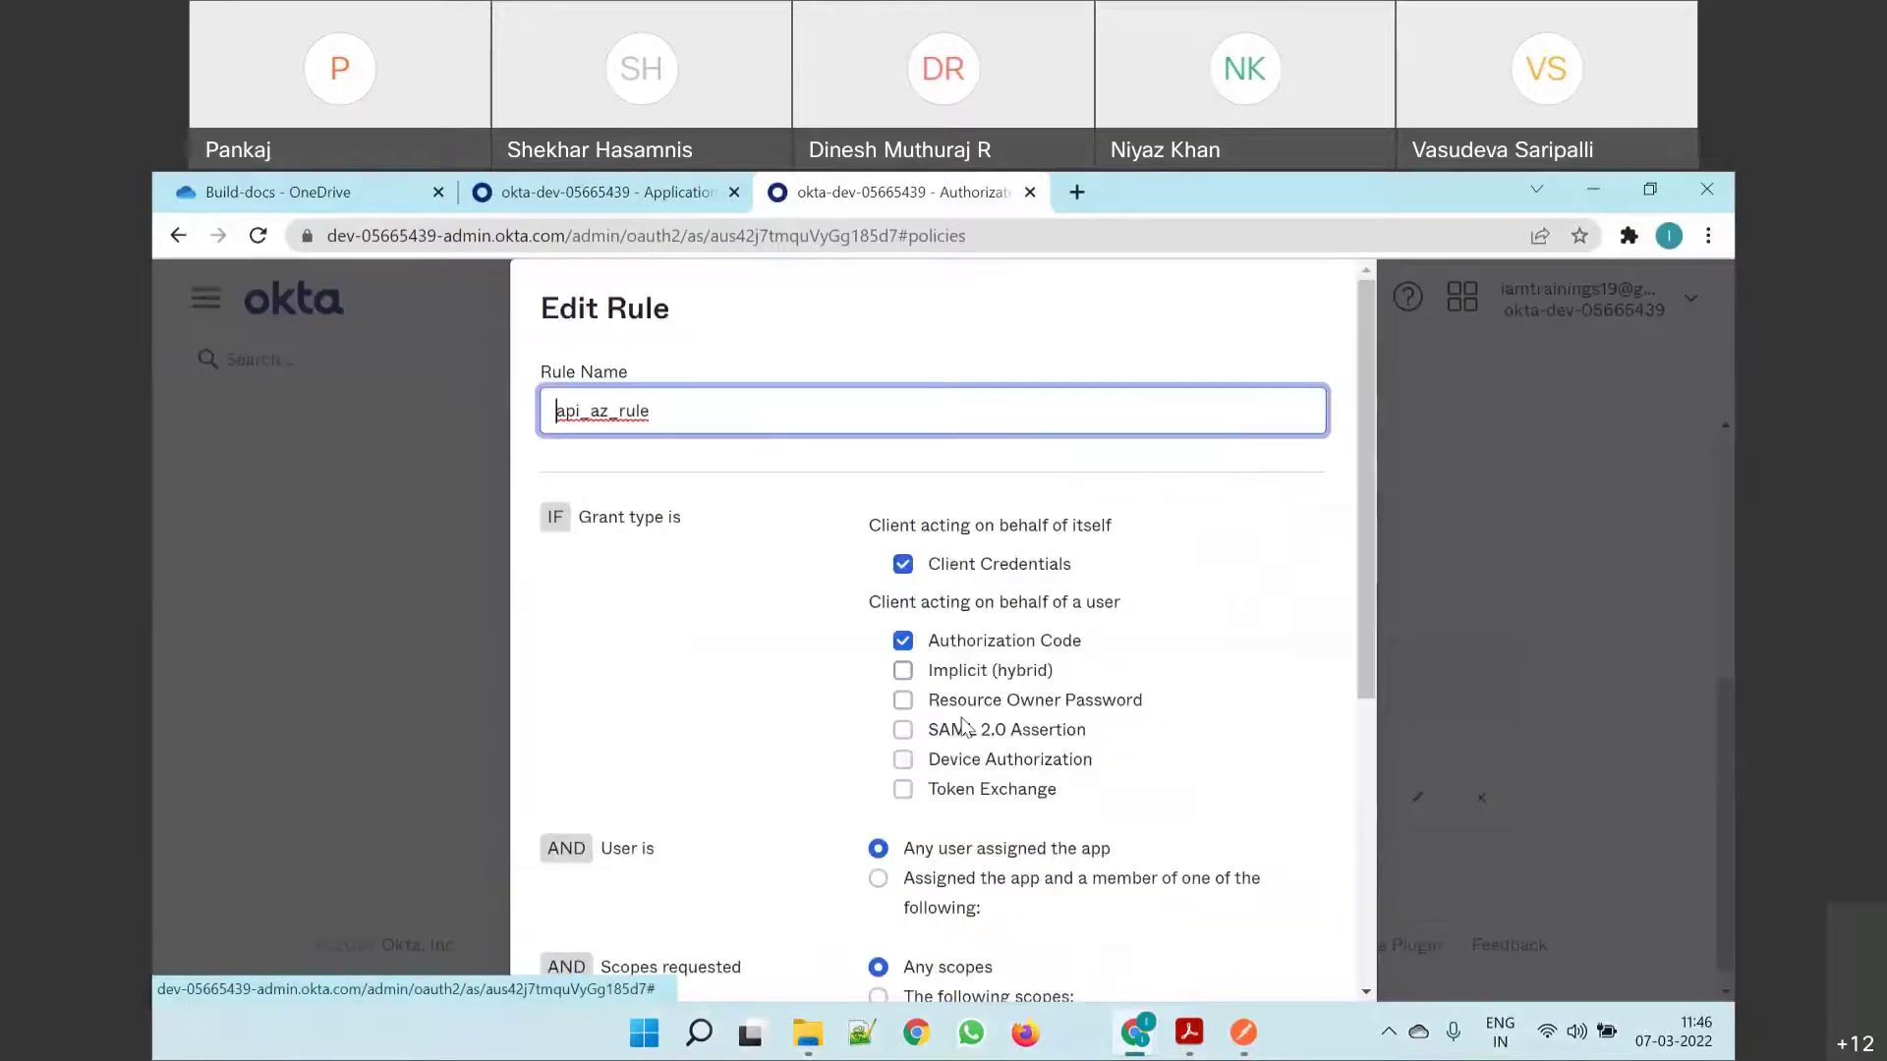
{"action": "scroll", "coordinate": [1179, 708], "scroll_direction": "down", "scroll_amount": 2}
{"action": "scroll", "coordinate": [1160, 688], "scroll_direction": "up", "scroll_amount": 2}
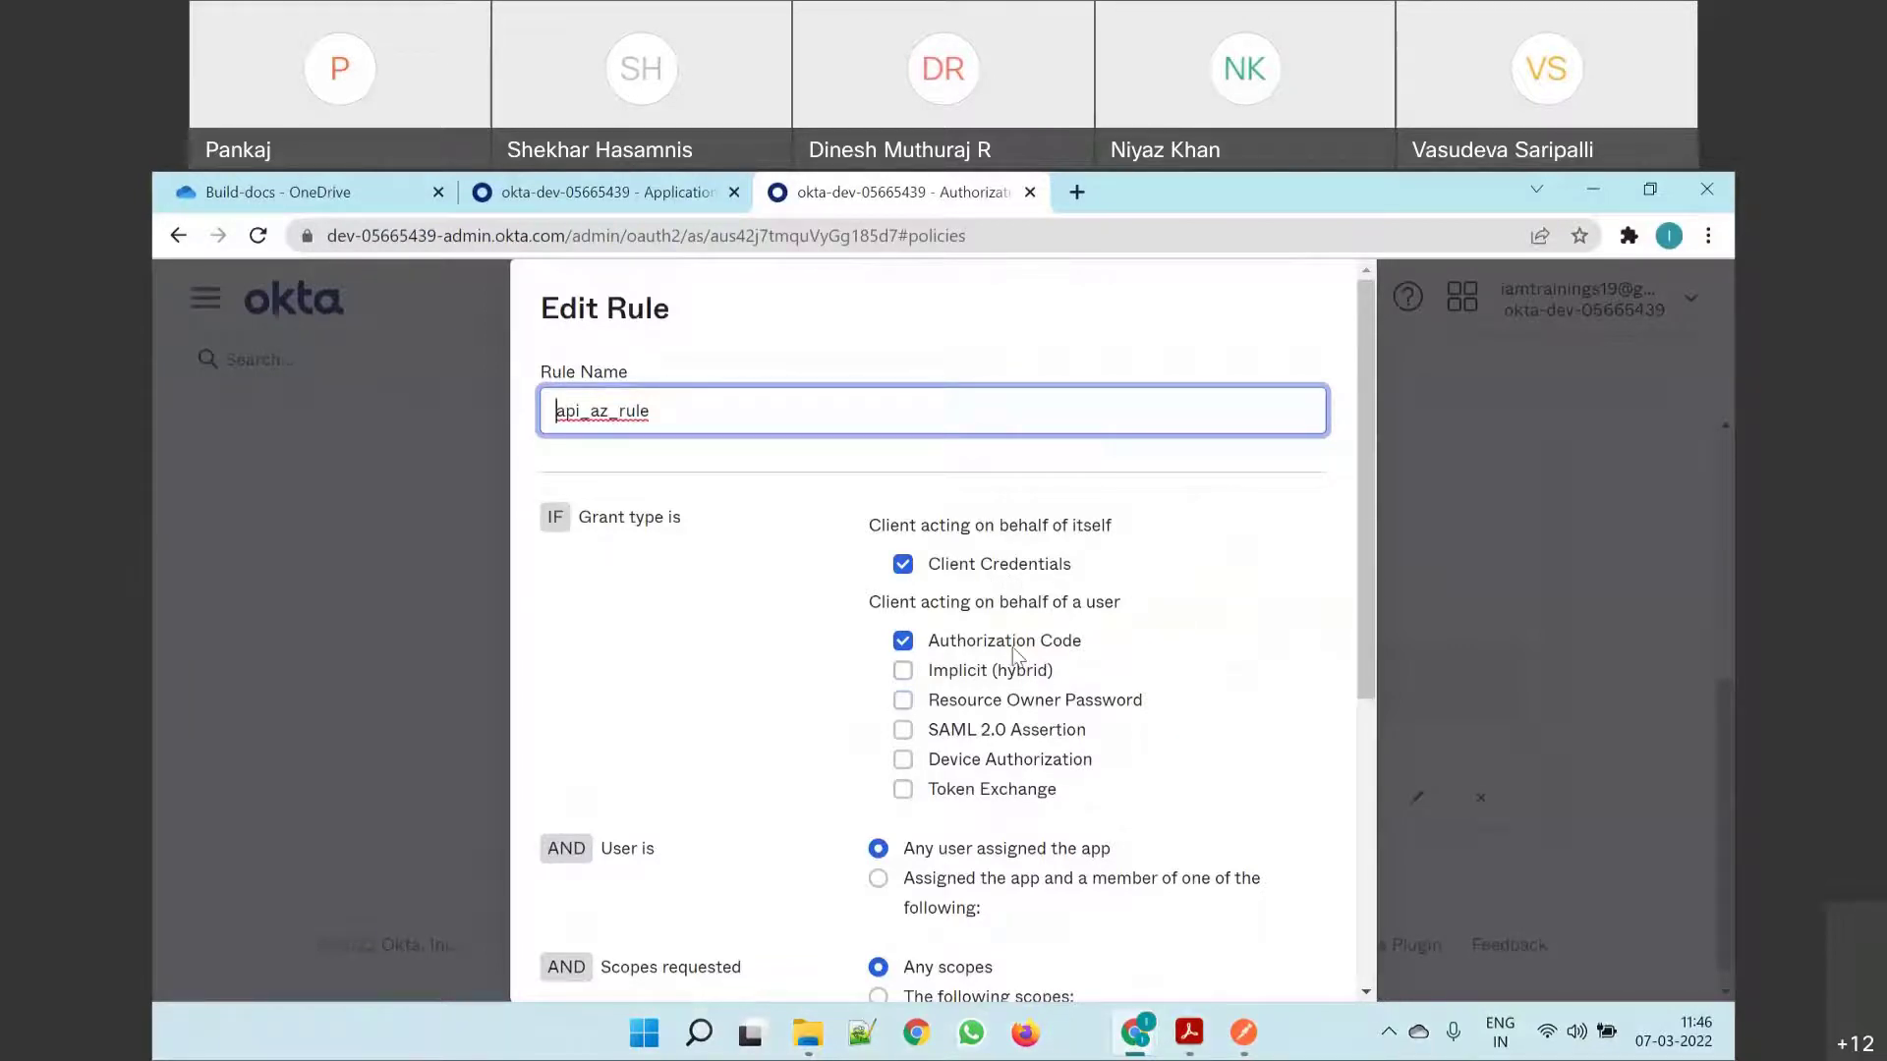
{"action": "scroll", "coordinate": [1125, 700], "scroll_direction": "down", "scroll_amount": 4}
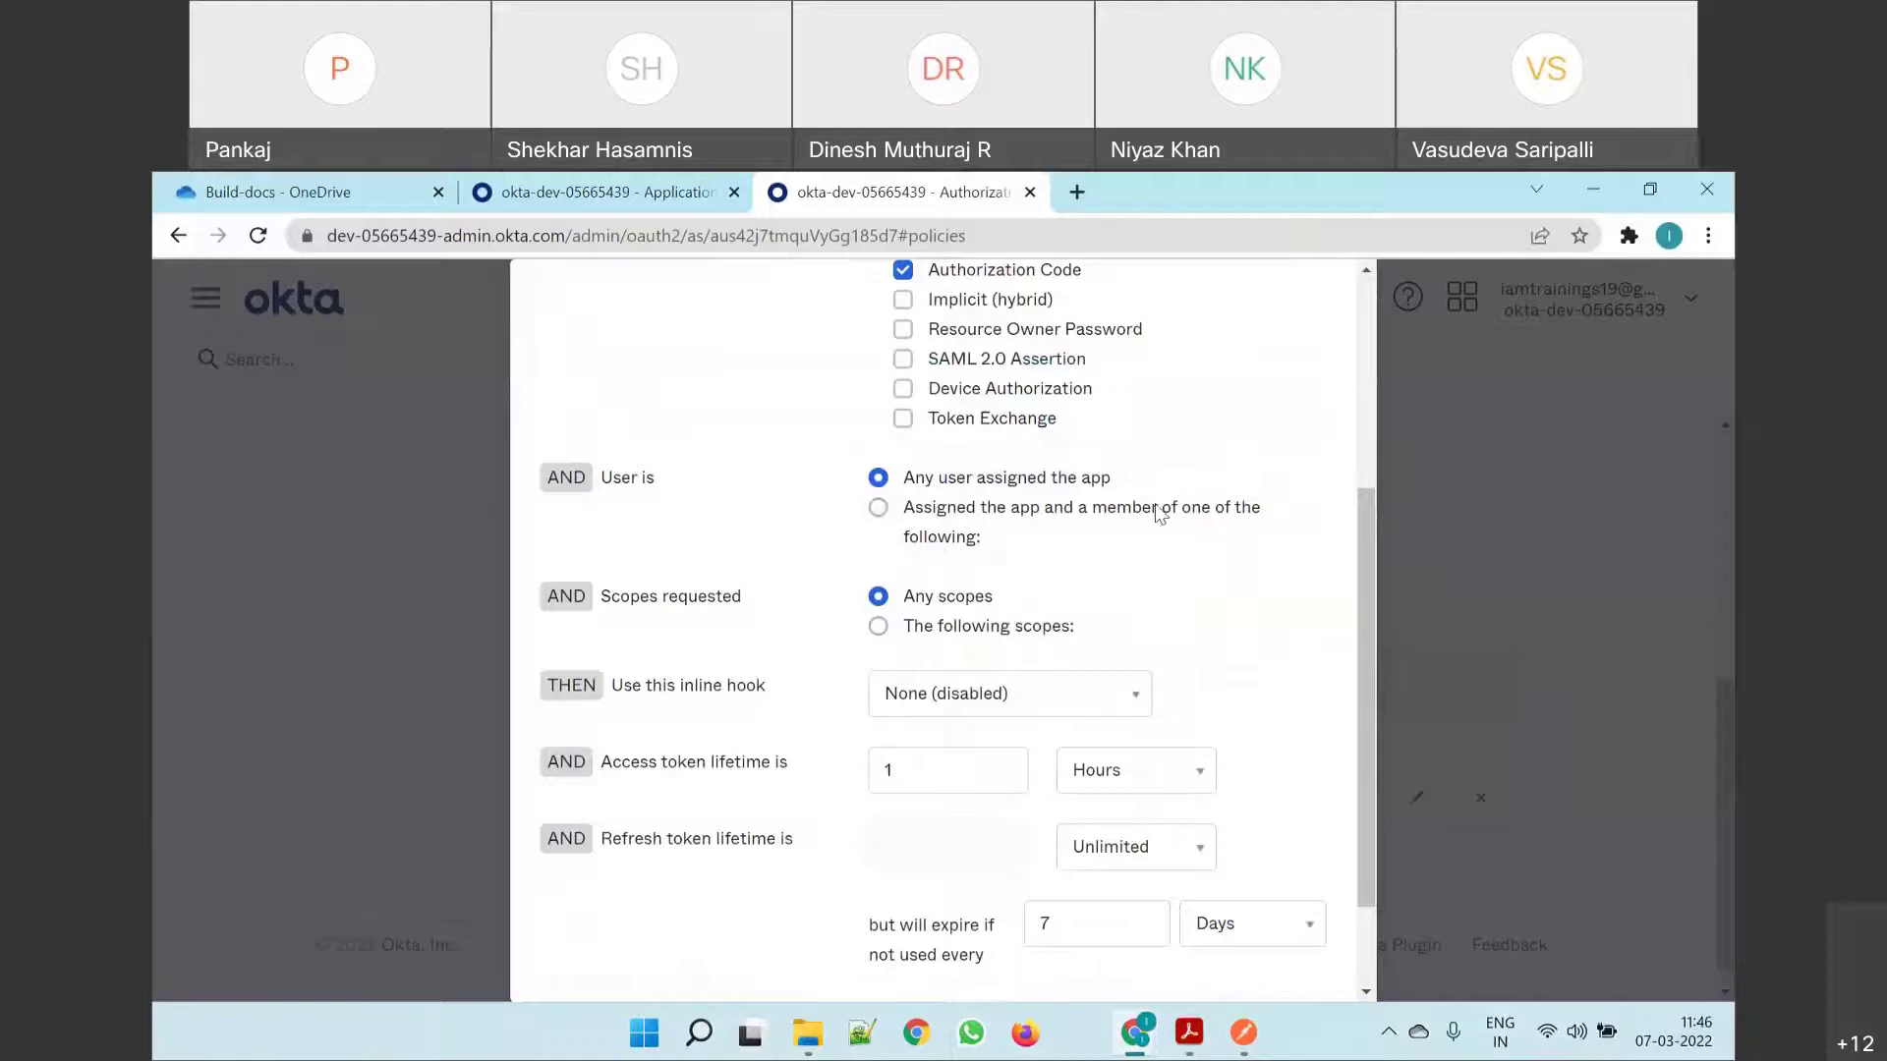
Restrict the rule's scopes to the specific scope MyAzScope.
{"action": "left_click", "coordinate": [898, 631]}
{"action": "left_click", "coordinate": [967, 694]}
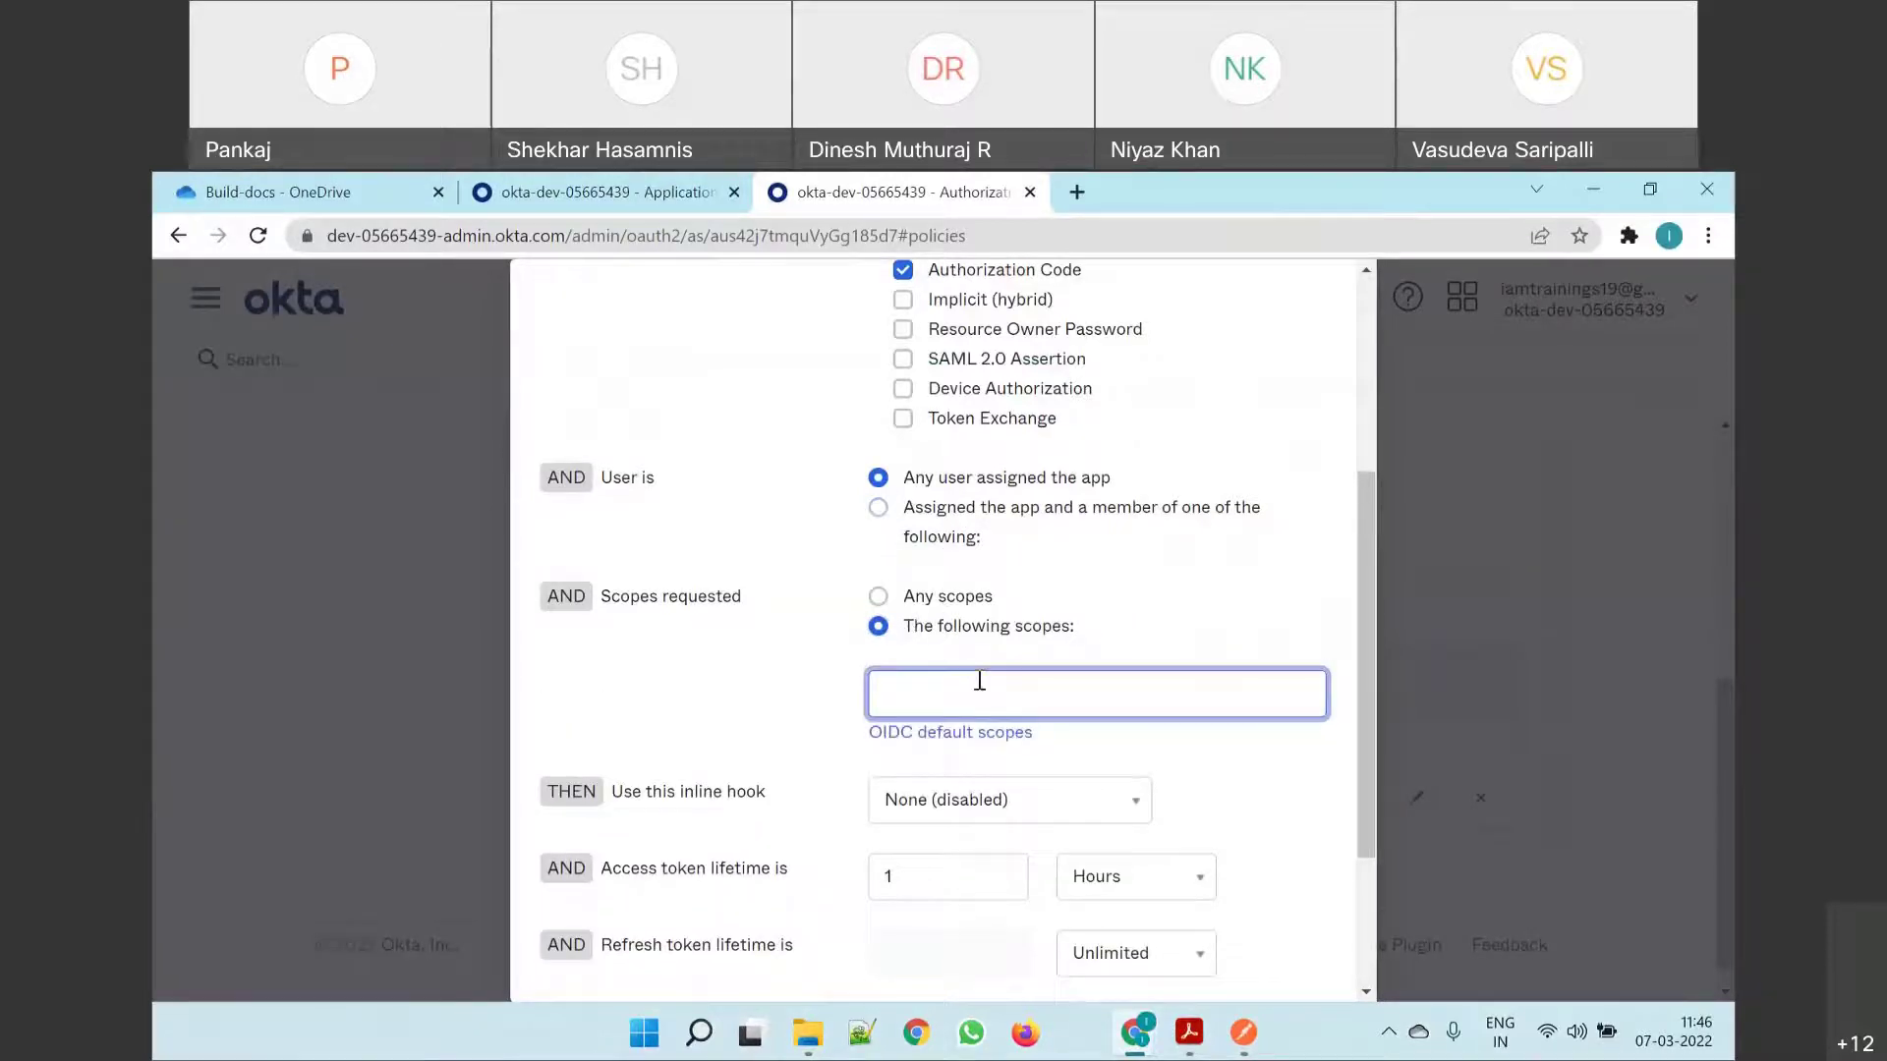
{"action": "scroll", "coordinate": [983, 629], "scroll_direction": "up", "scroll_amount": 3}
{"action": "scroll", "coordinate": [1007, 671], "scroll_direction": "down", "scroll_amount": 3}
{"action": "type", "text": "myz"}
{"action": "key", "text": "BackSpace"}
{"action": "left_click", "coordinate": [934, 747]}
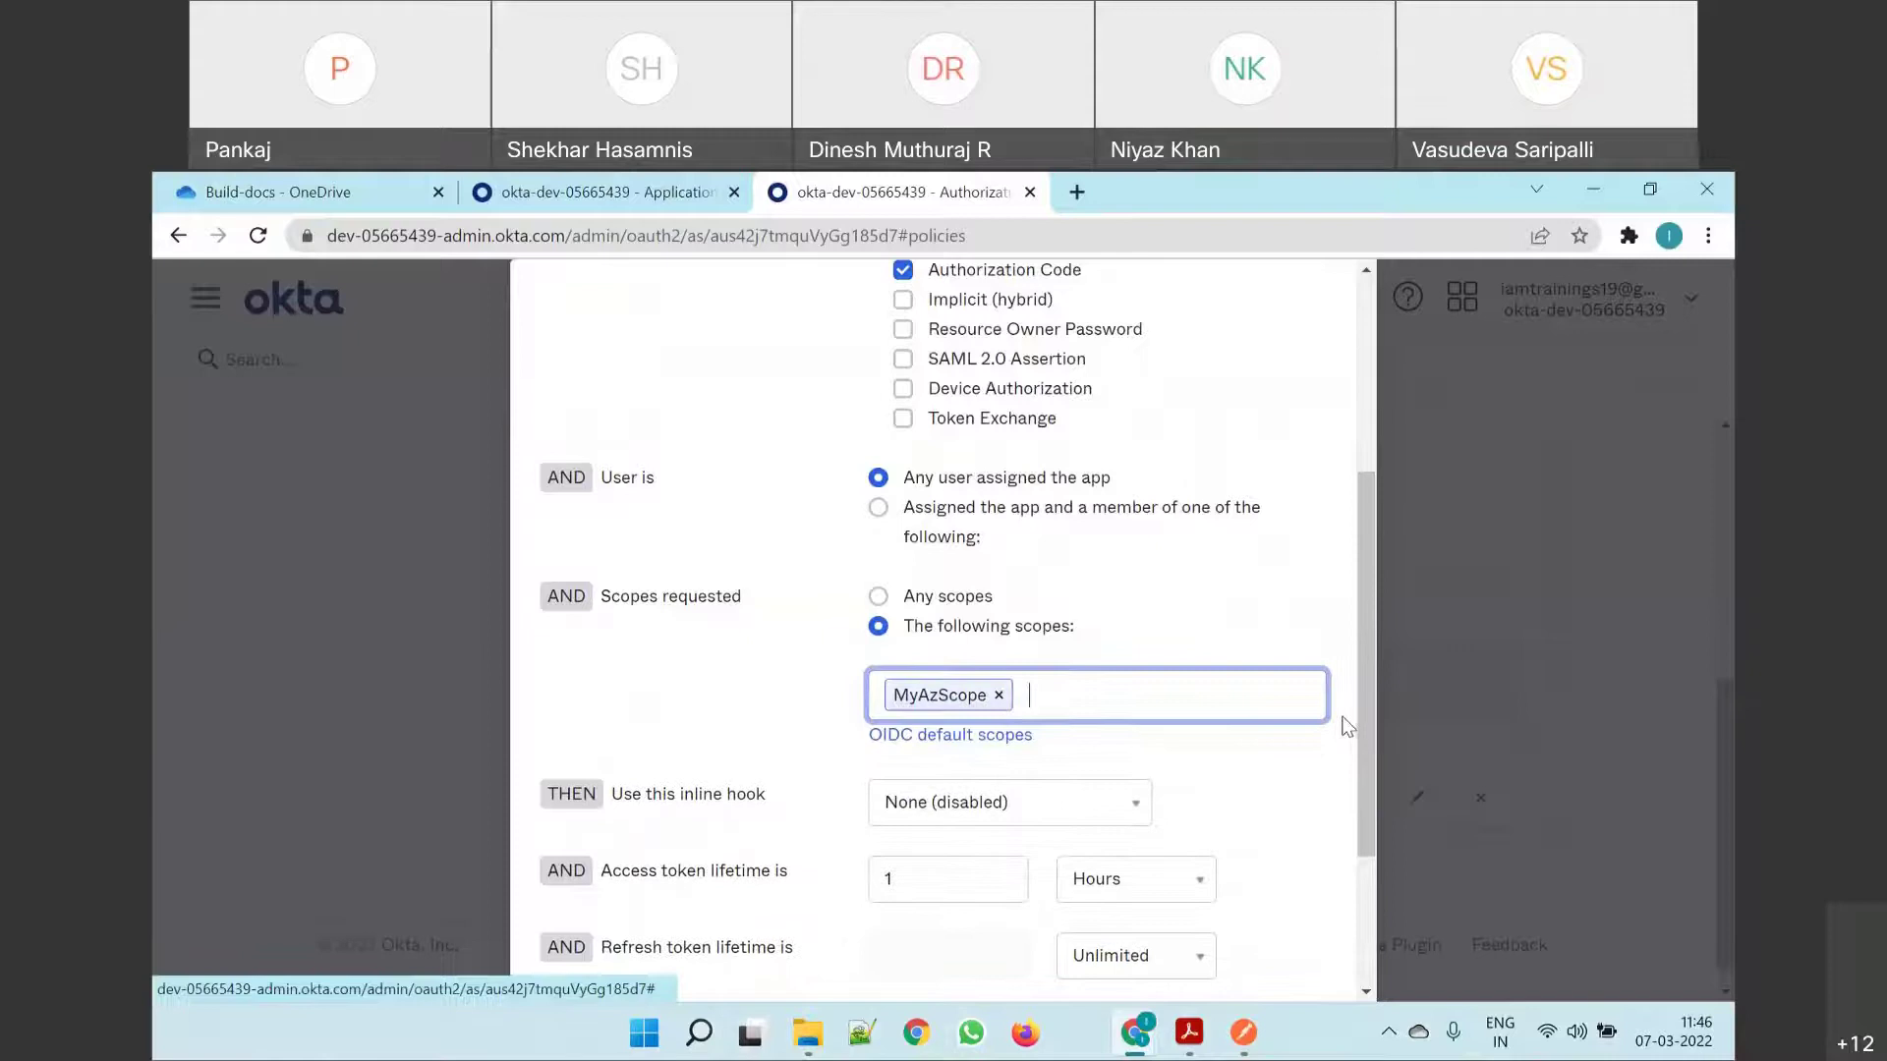
{"action": "scroll", "coordinate": [1347, 726], "scroll_direction": "down", "scroll_amount": 3}
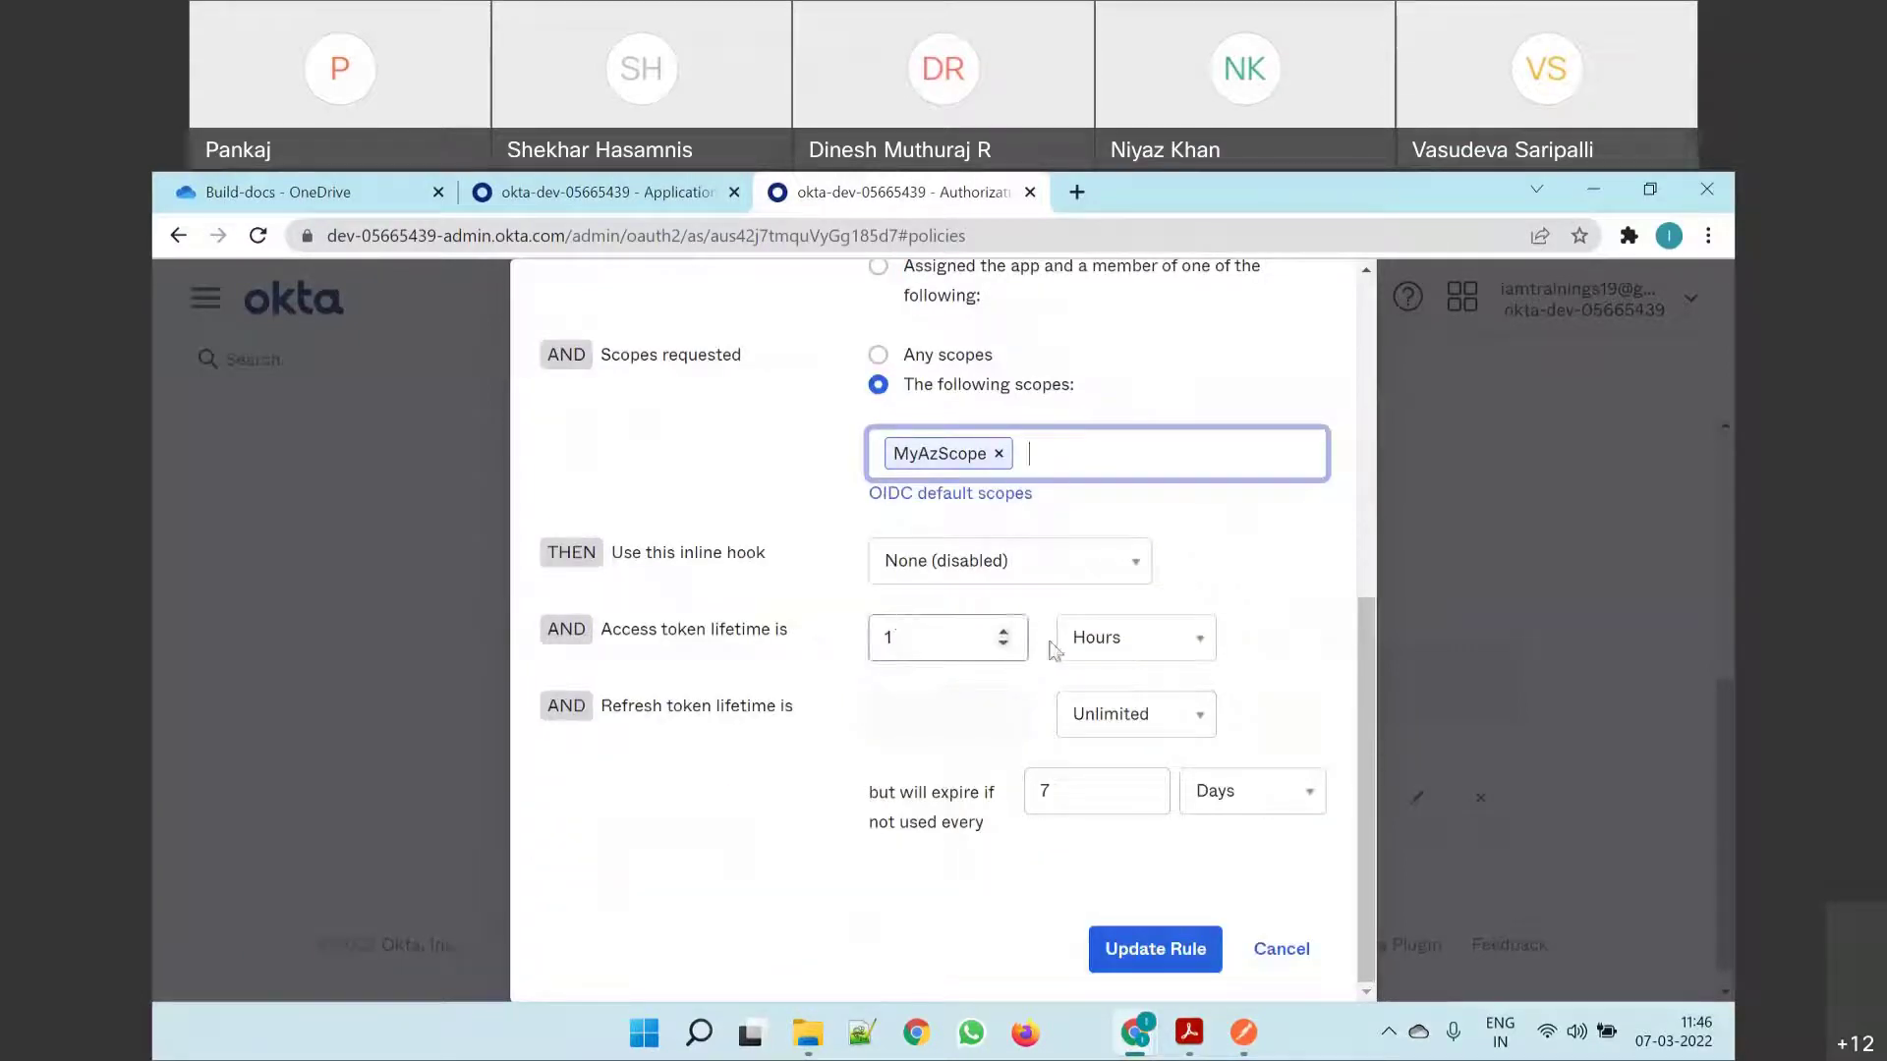
Switch the access token lifetime unit to Minutes and make the refresh token lifetime Unlimited.
{"action": "left_click", "coordinate": [1118, 650]}
{"action": "left_click", "coordinate": [1099, 688]}
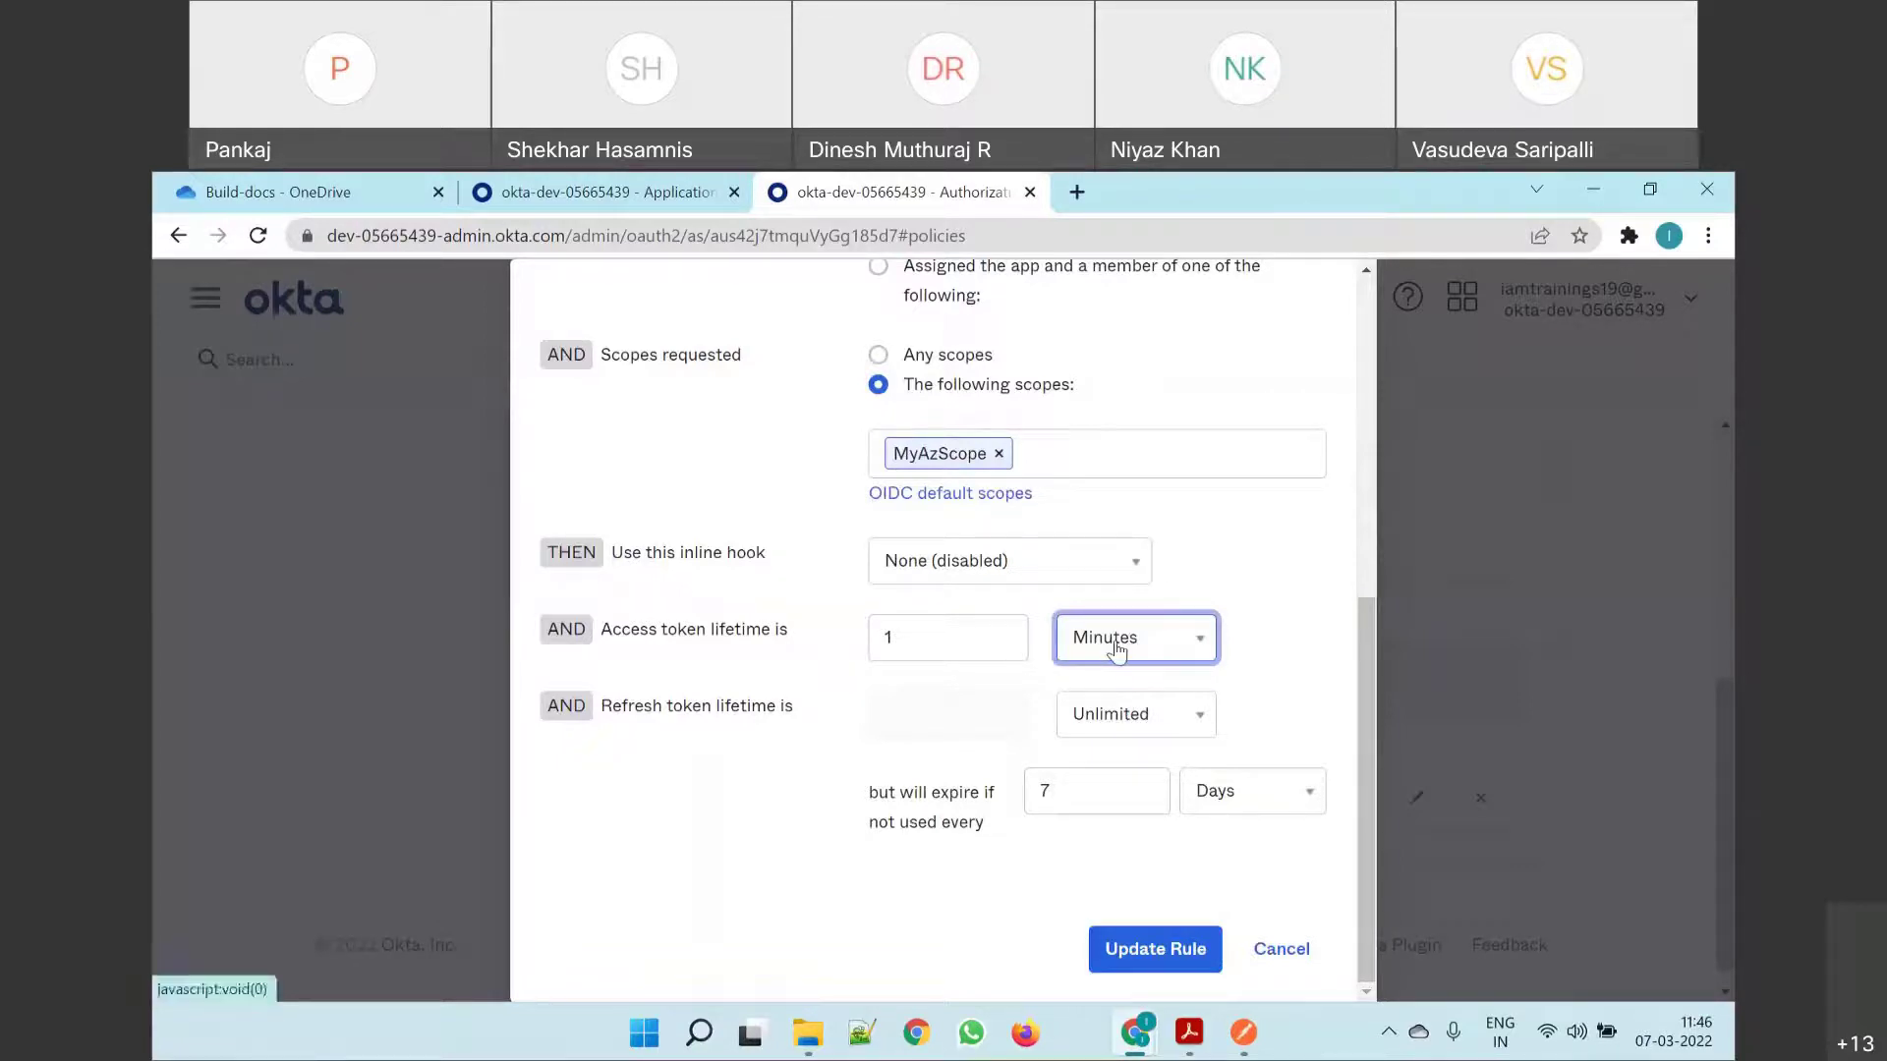
{"action": "left_click", "coordinate": [1138, 717]}
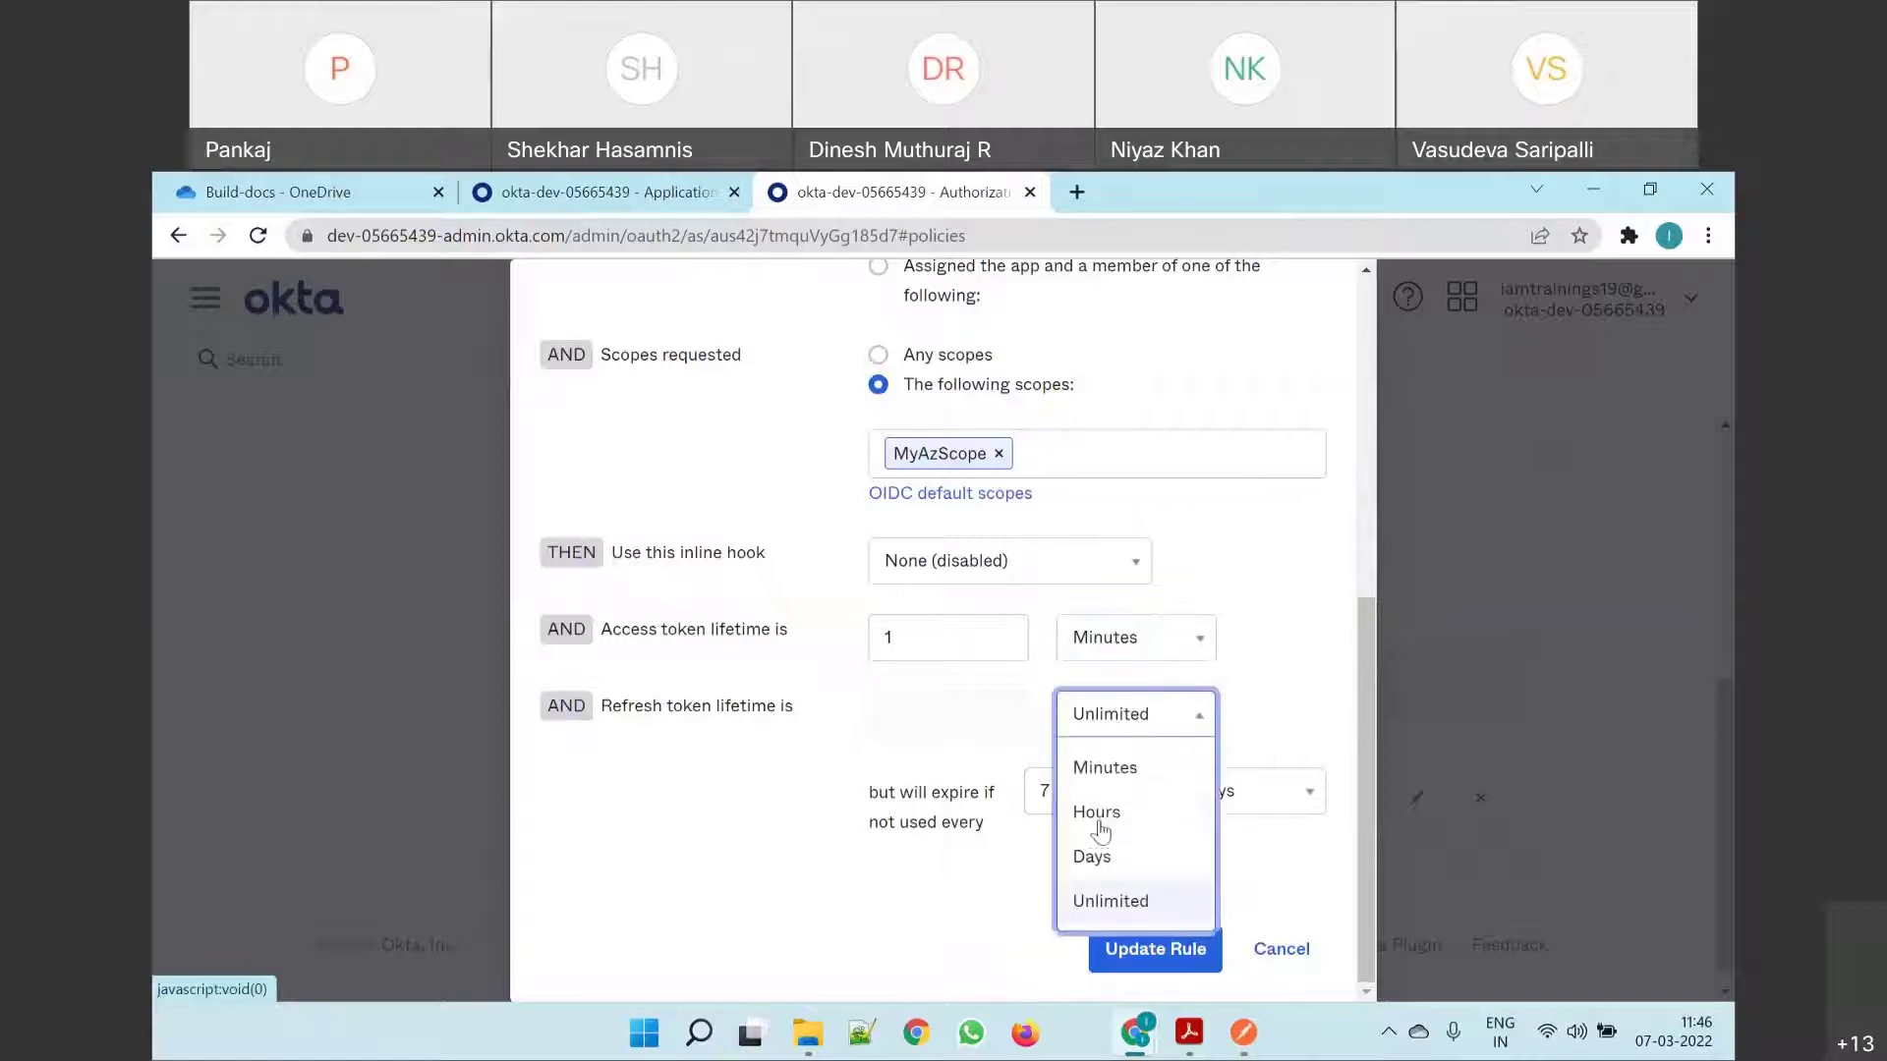
{"action": "left_click", "coordinate": [1091, 856]}
{"action": "left_click", "coordinate": [952, 716]}
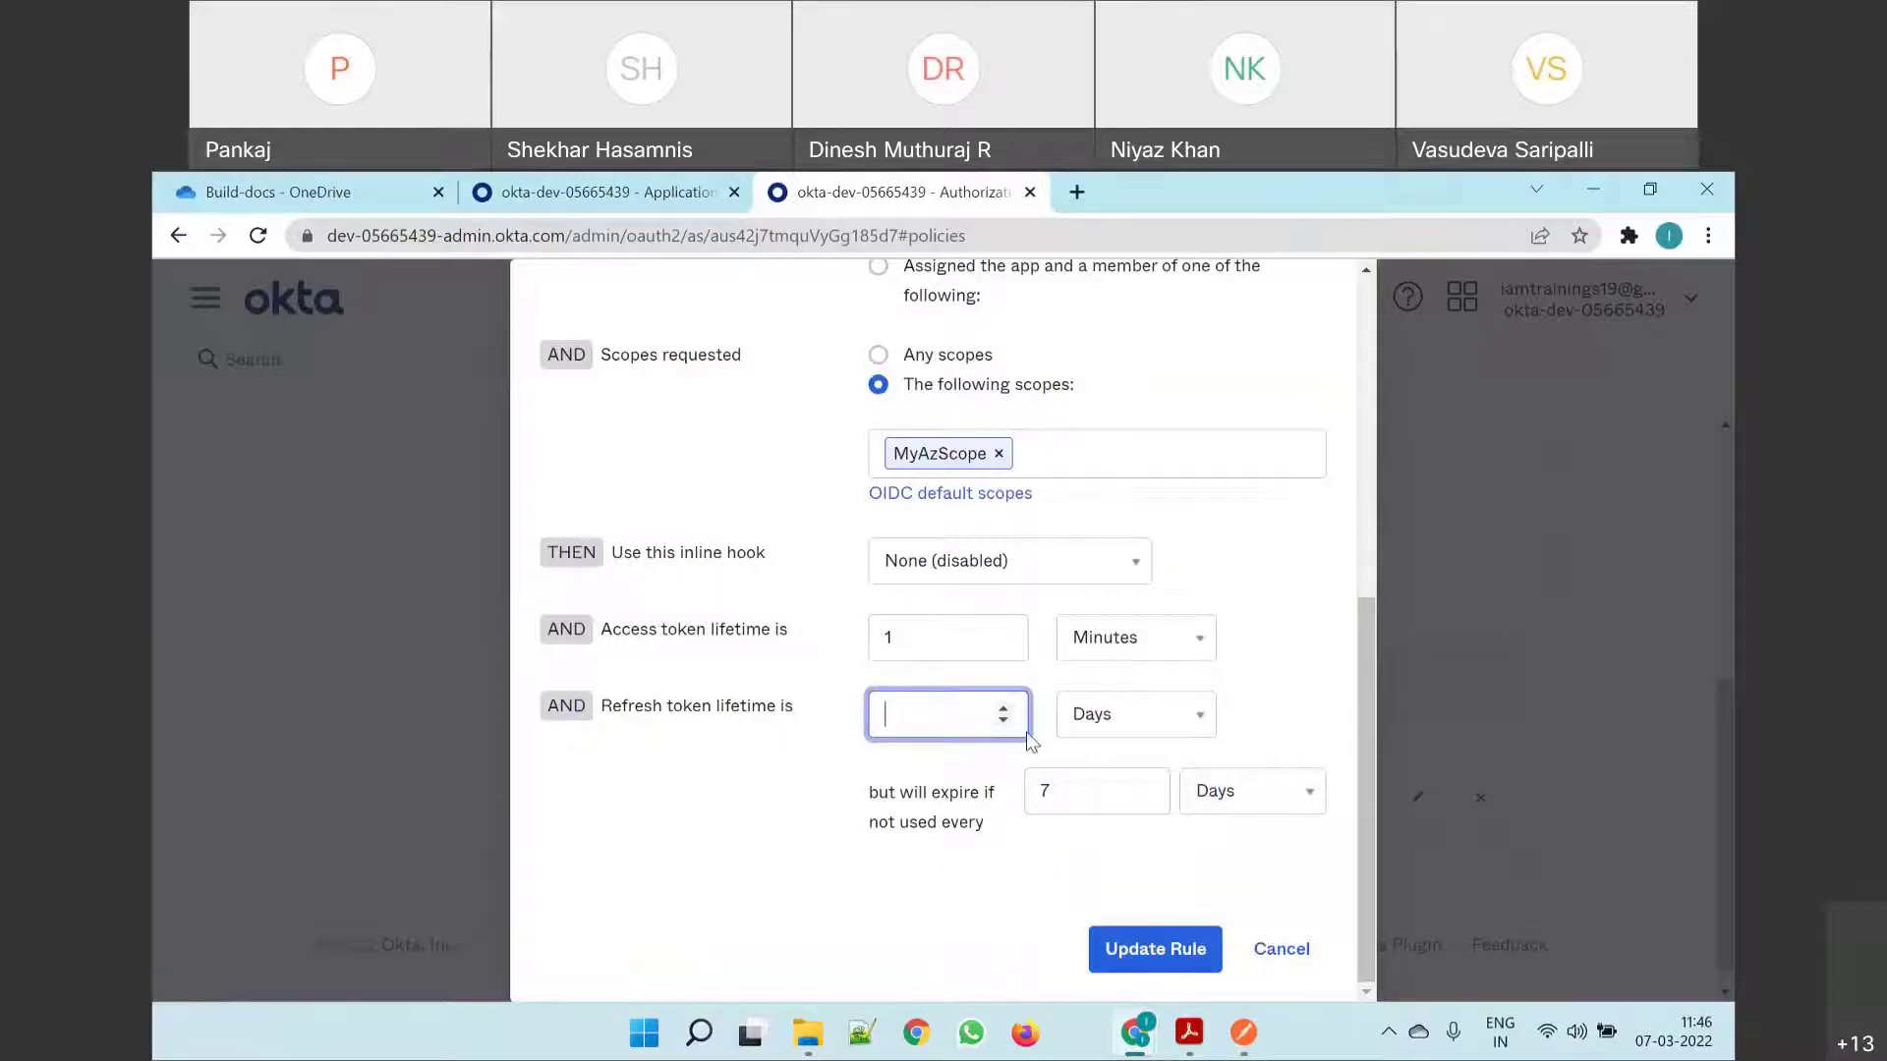
{"action": "left_click", "coordinate": [1110, 716]}
{"action": "left_click", "coordinate": [1099, 897]}
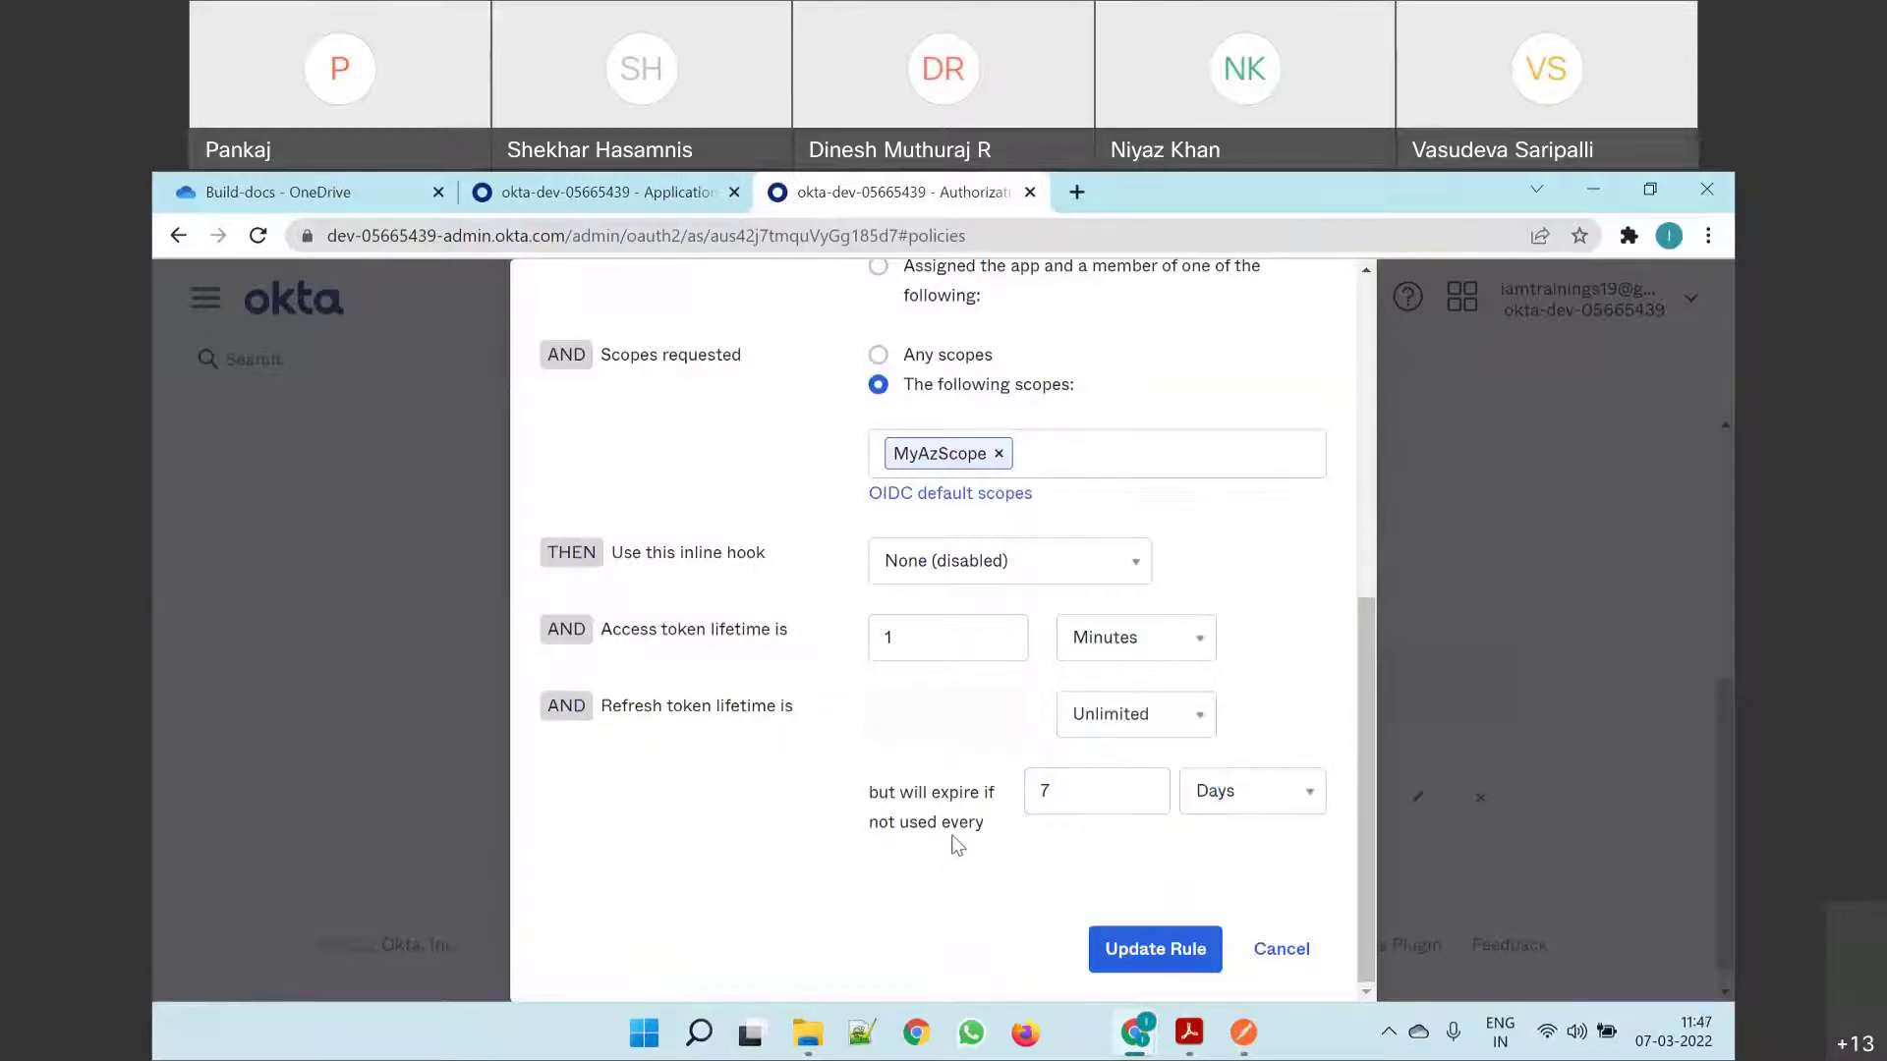
{"action": "left_click", "coordinate": [1246, 786]}
{"action": "left_click", "coordinate": [1074, 787]}
{"action": "scroll", "coordinate": [1032, 788], "scroll_direction": "up", "scroll_amount": 3}
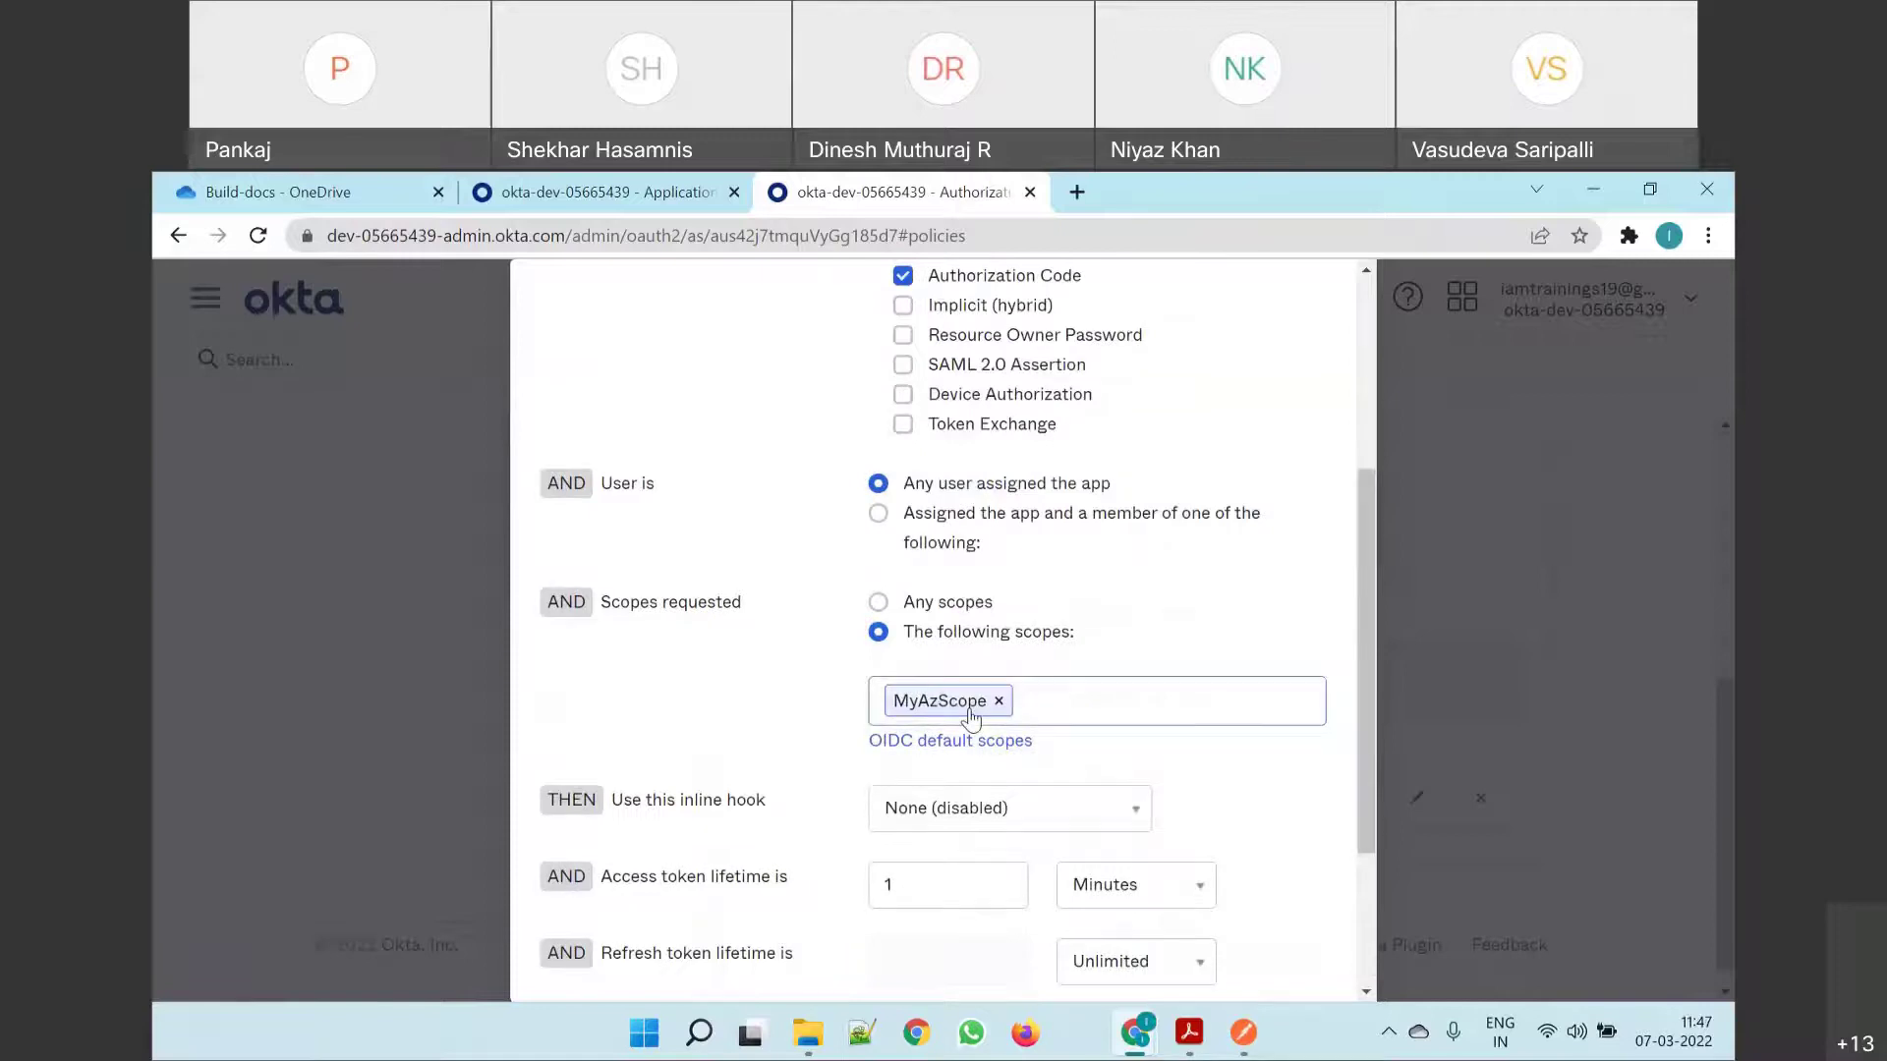
{"action": "scroll", "coordinate": [1110, 487], "scroll_direction": "up", "scroll_amount": 5}
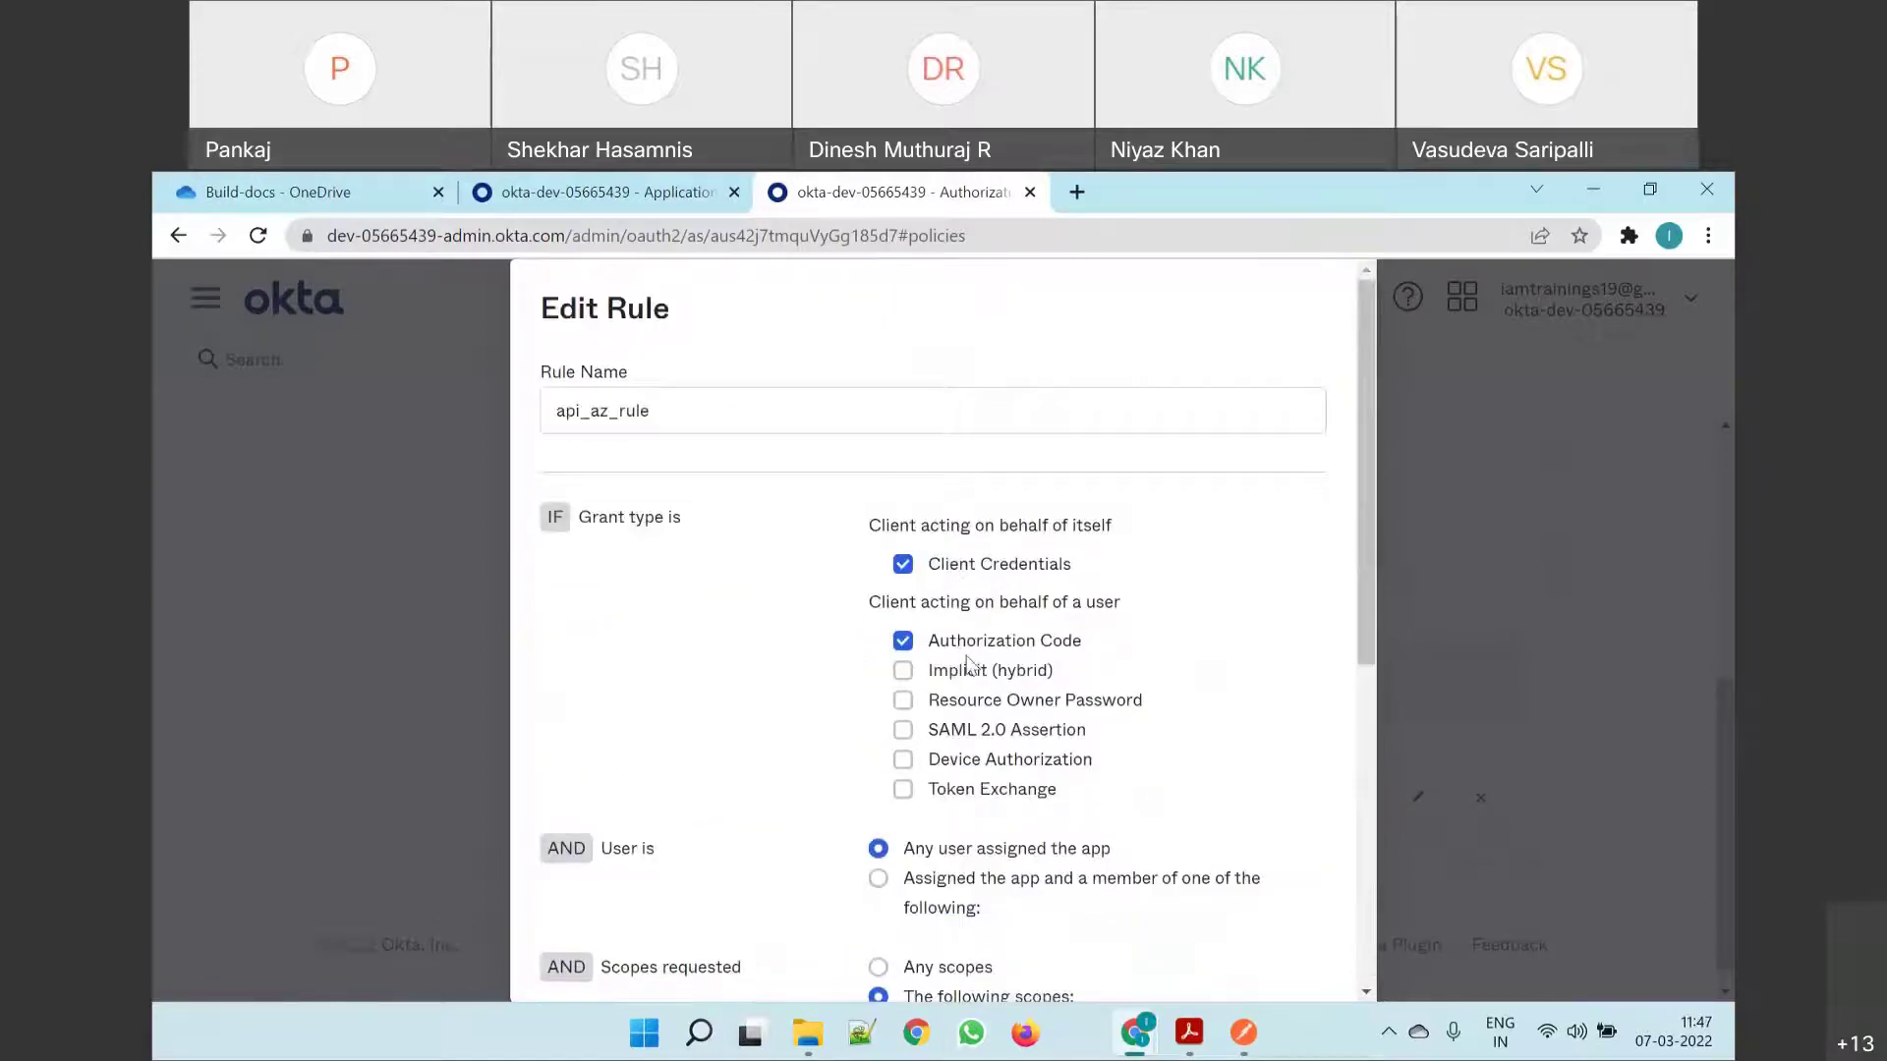
{"action": "scroll", "coordinate": [1071, 728], "scroll_direction": "down", "scroll_amount": 3}
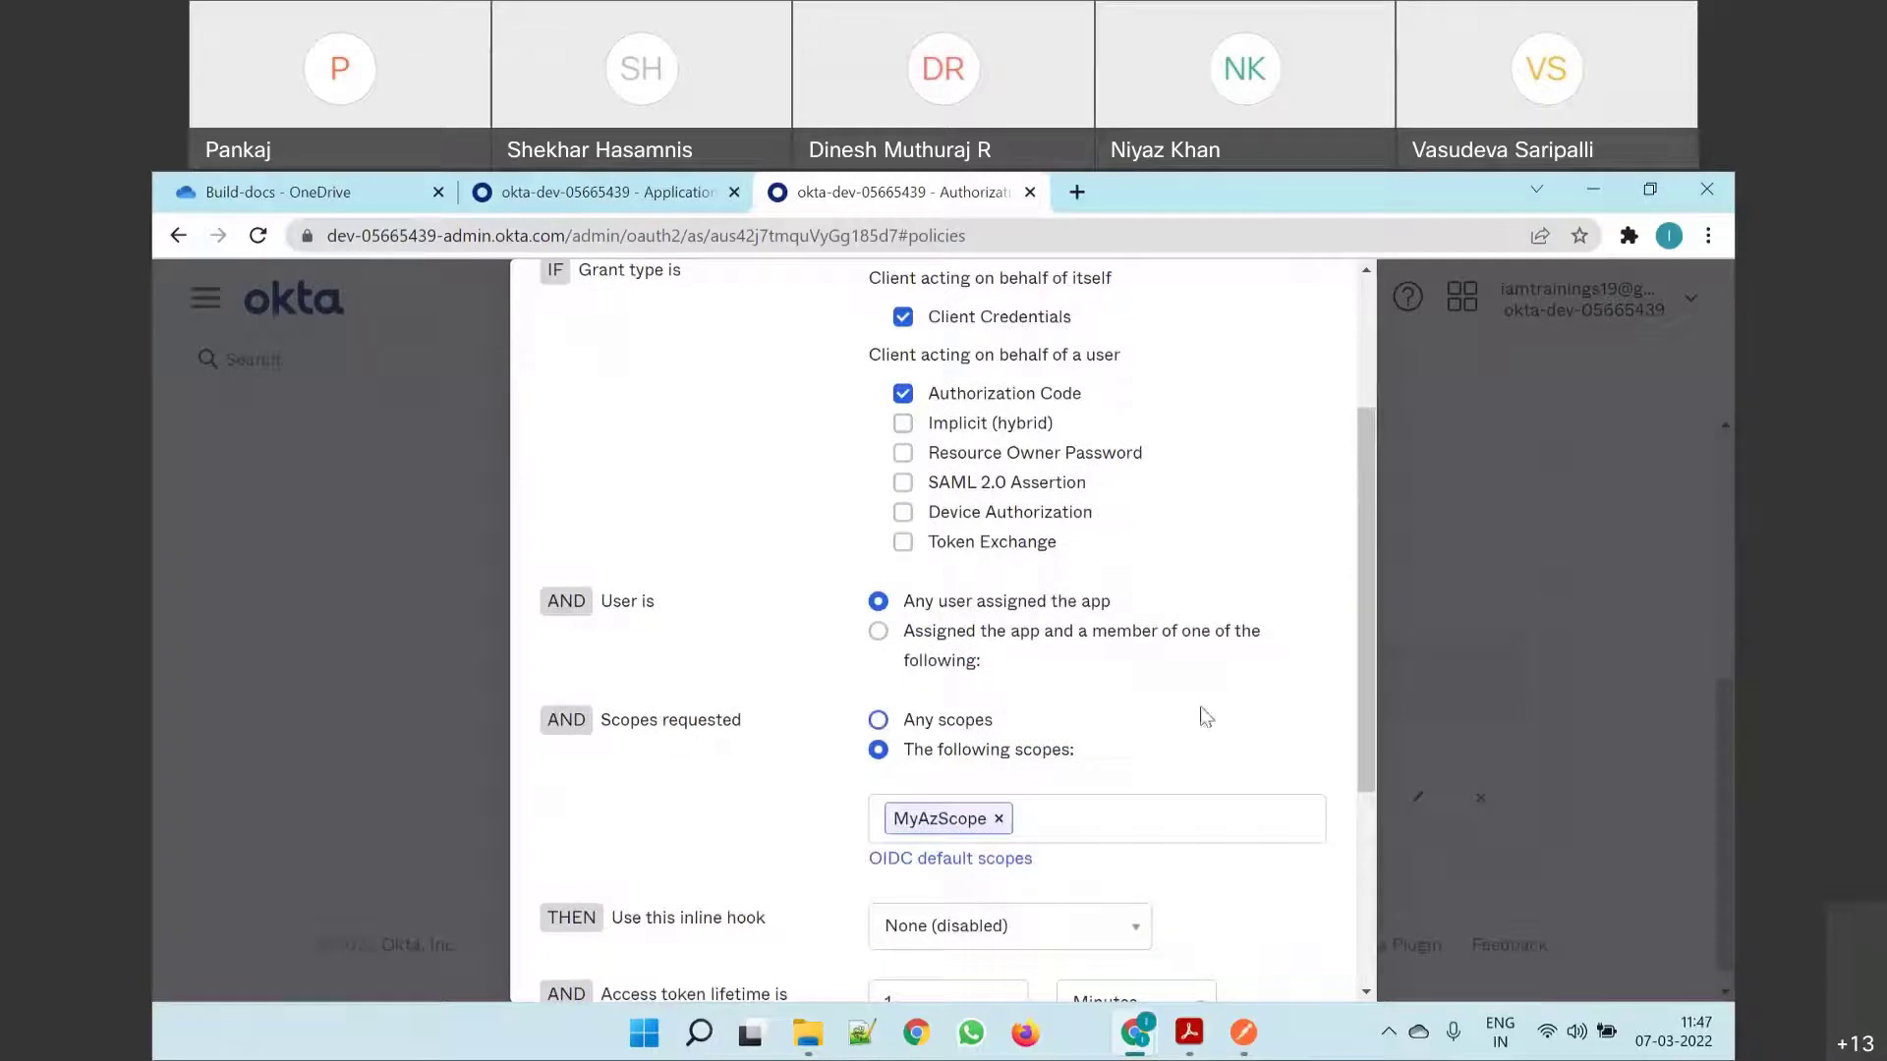
{"action": "scroll", "coordinate": [1205, 717], "scroll_direction": "down", "scroll_amount": 4}
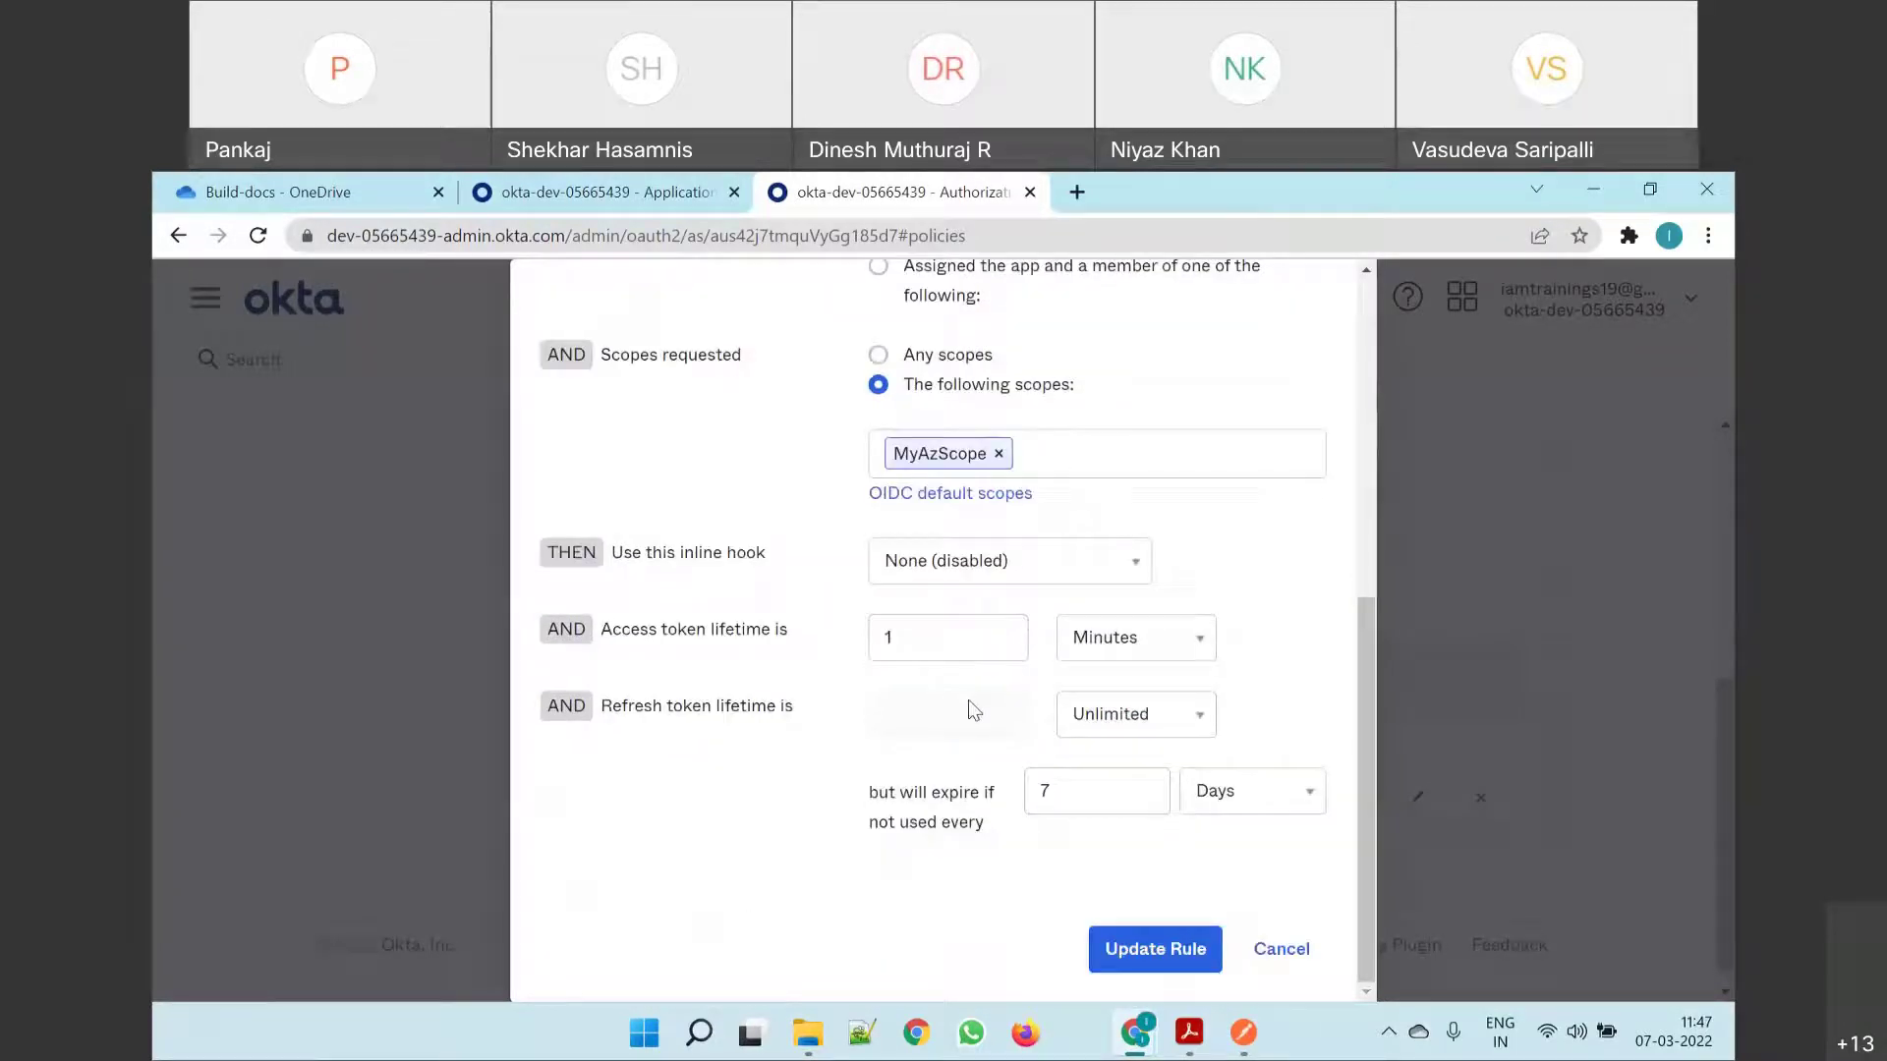
Change the access token lifetime to 1 hour and save the updated rule.
{"action": "left_click", "coordinate": [1140, 949]}
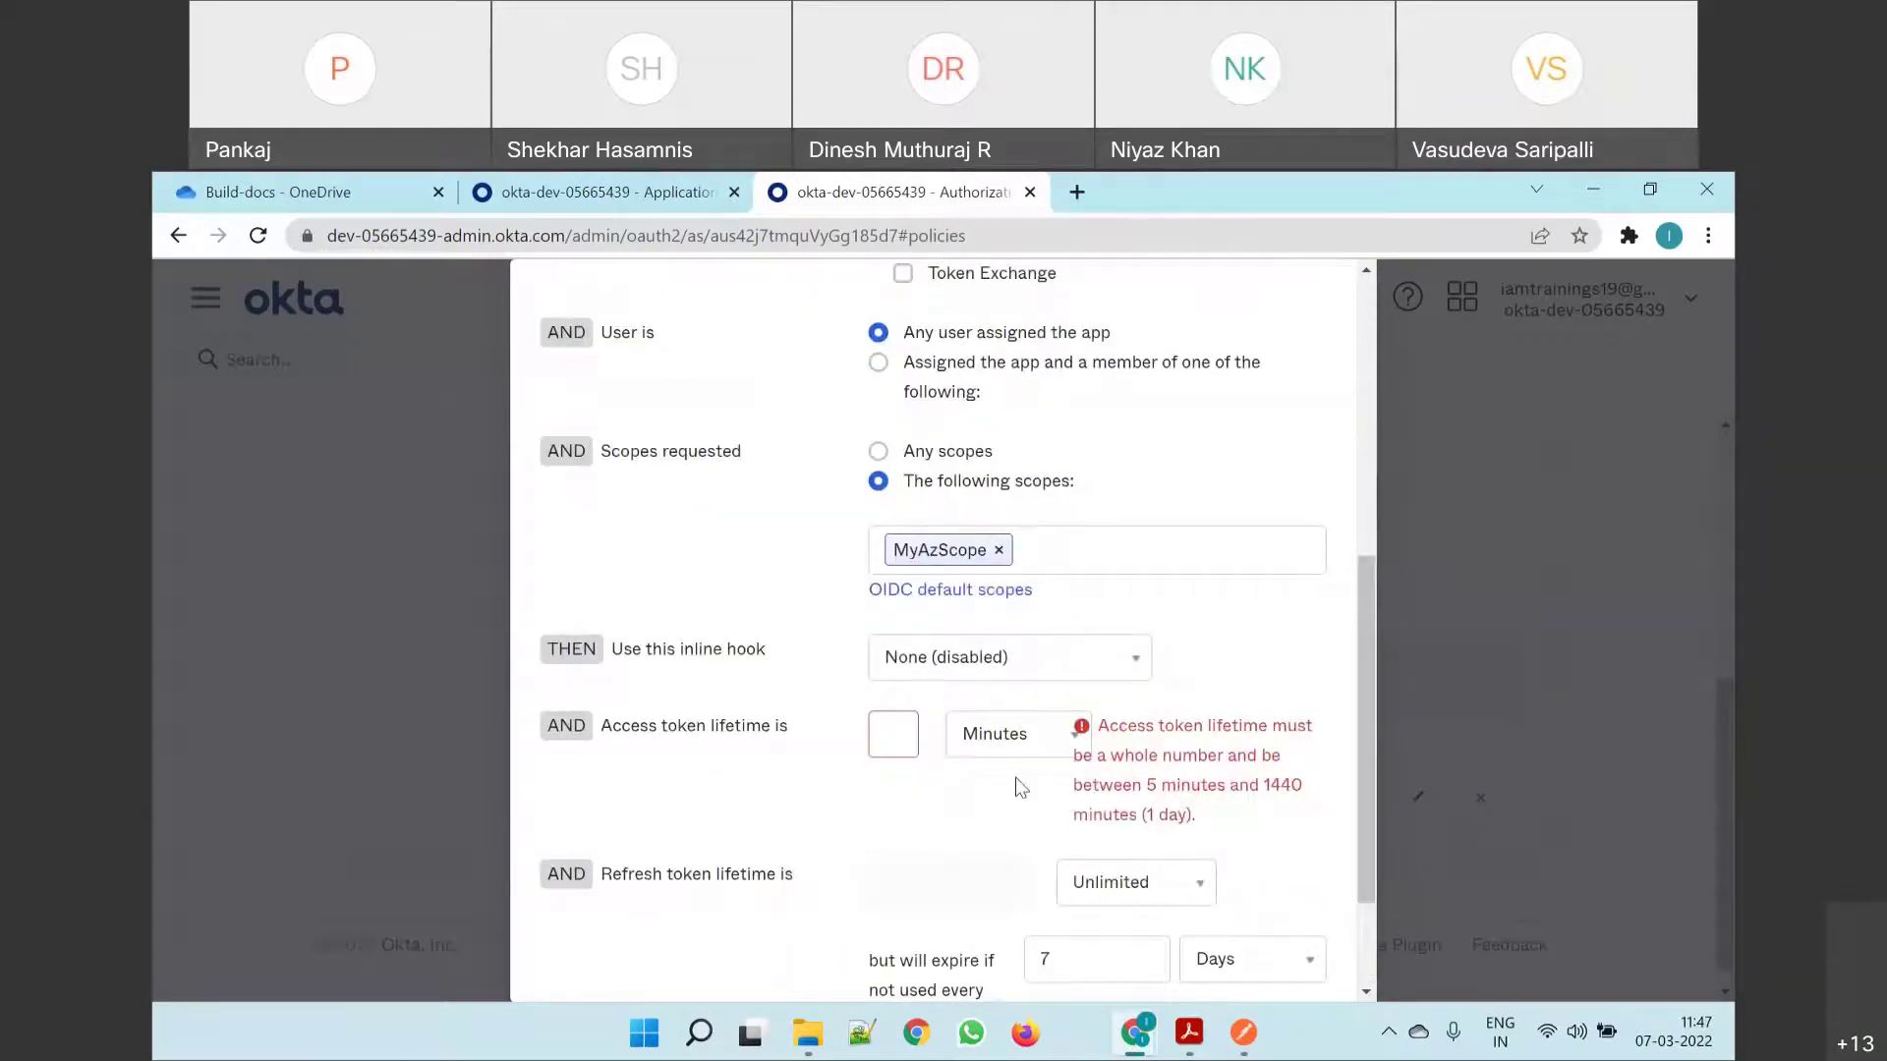
{"action": "left_click", "coordinate": [1012, 734]}
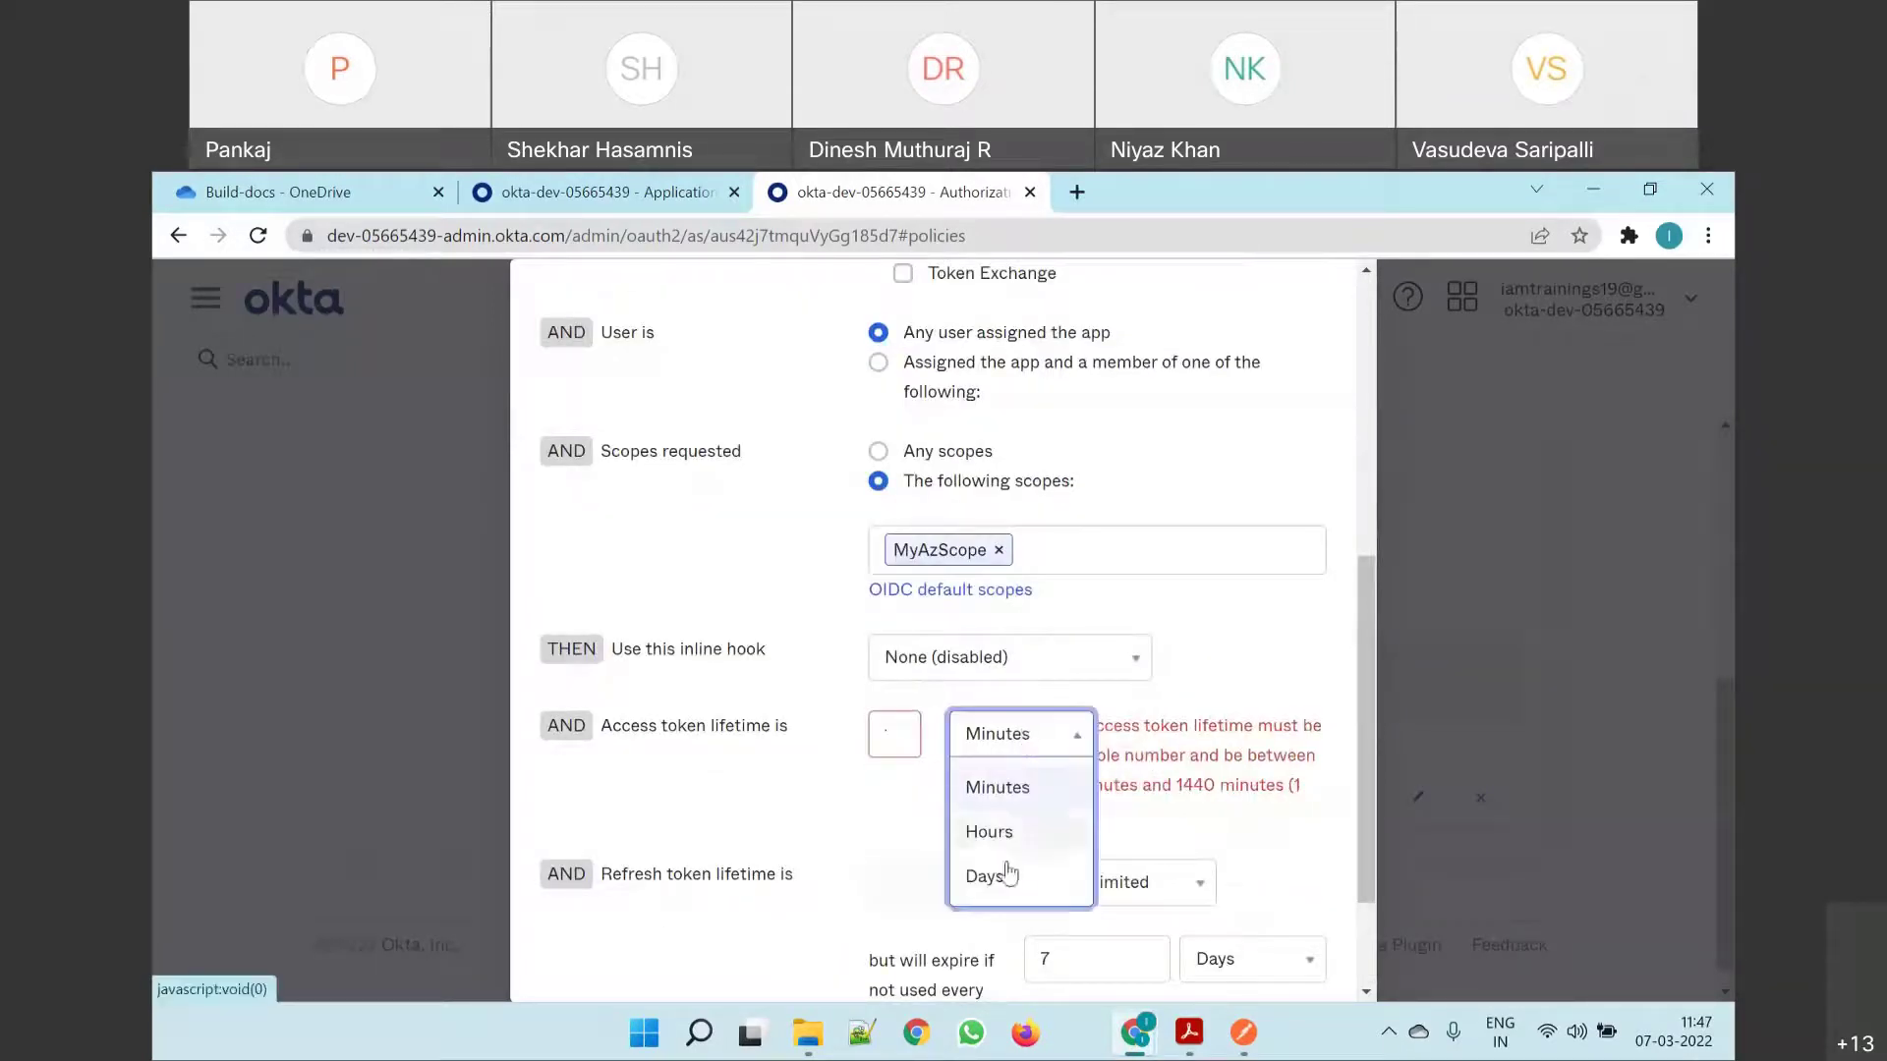
{"action": "left_click", "coordinate": [1002, 829]}
{"action": "scroll", "coordinate": [1086, 834], "scroll_direction": "down", "scroll_amount": 1}
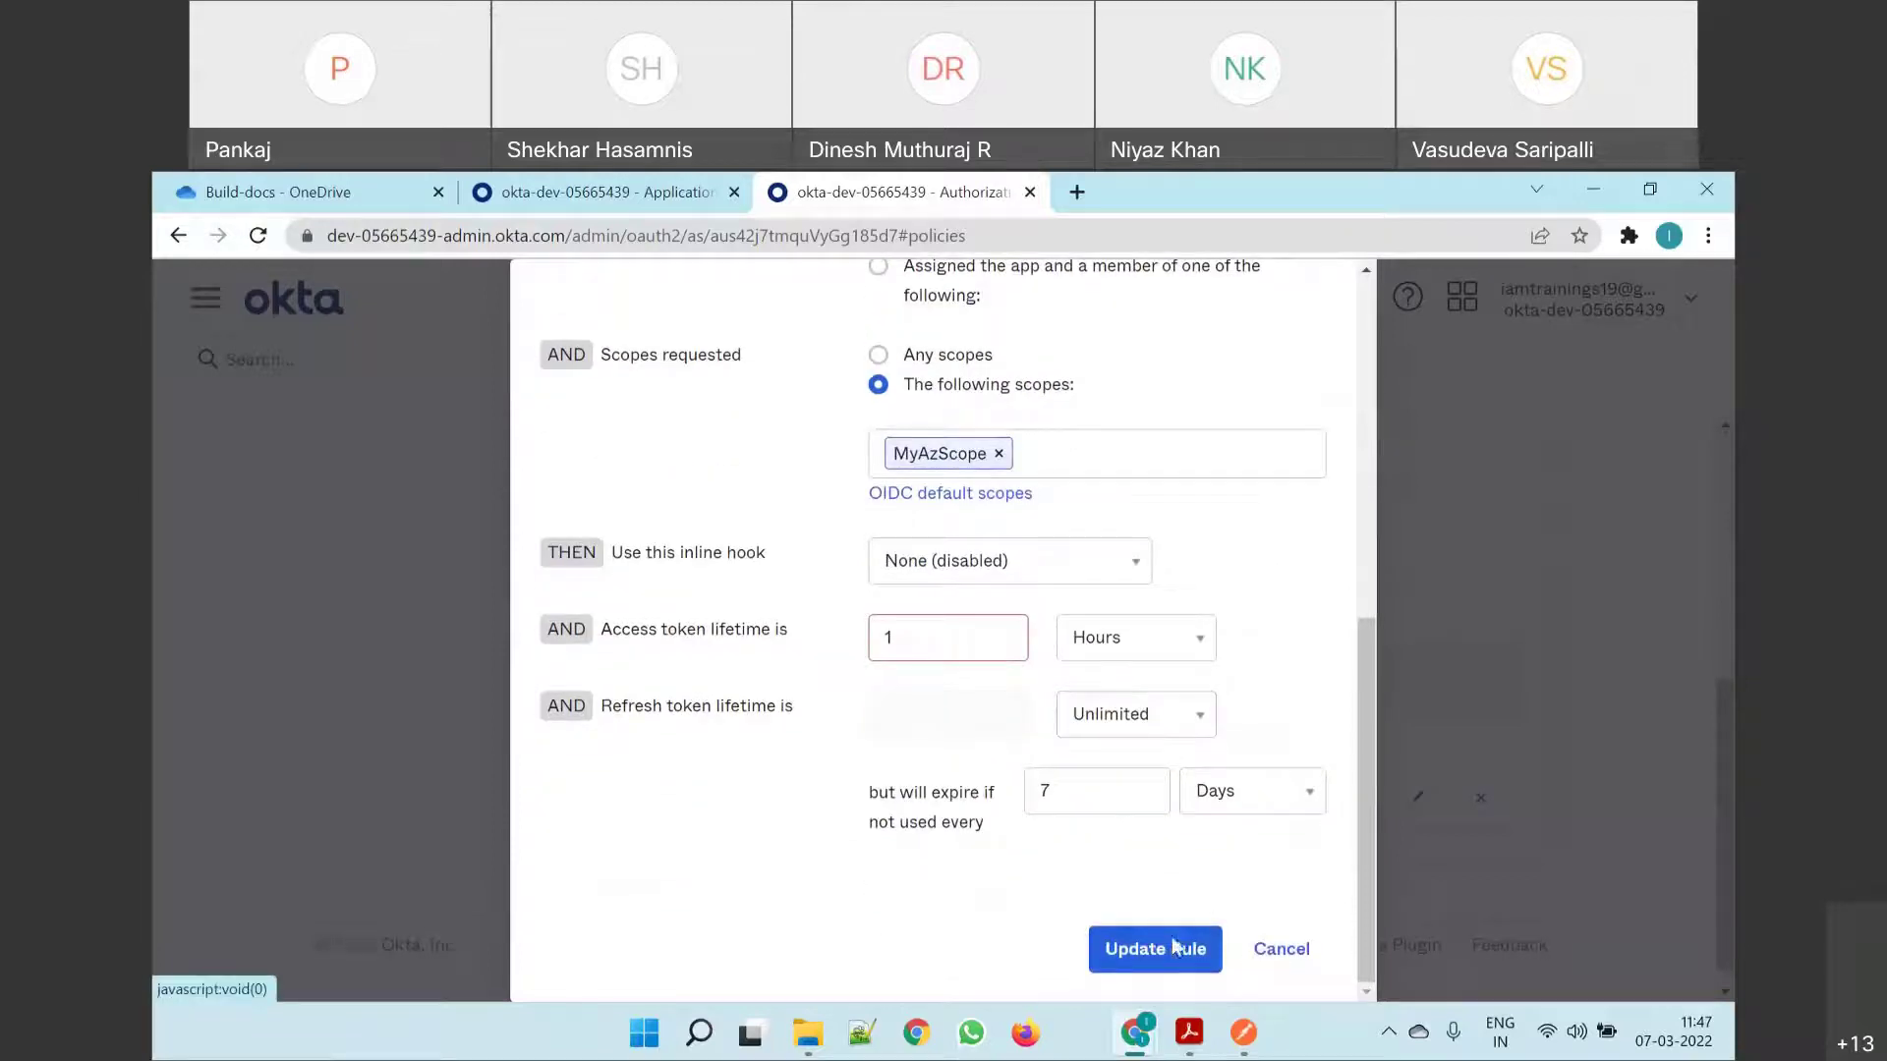
{"action": "left_click", "coordinate": [1156, 950]}
{"action": "scroll", "coordinate": [938, 846], "scroll_direction": "up", "scroll_amount": 2}
{"action": "scroll", "coordinate": [933, 826], "scroll_direction": "down", "scroll_amount": 2}
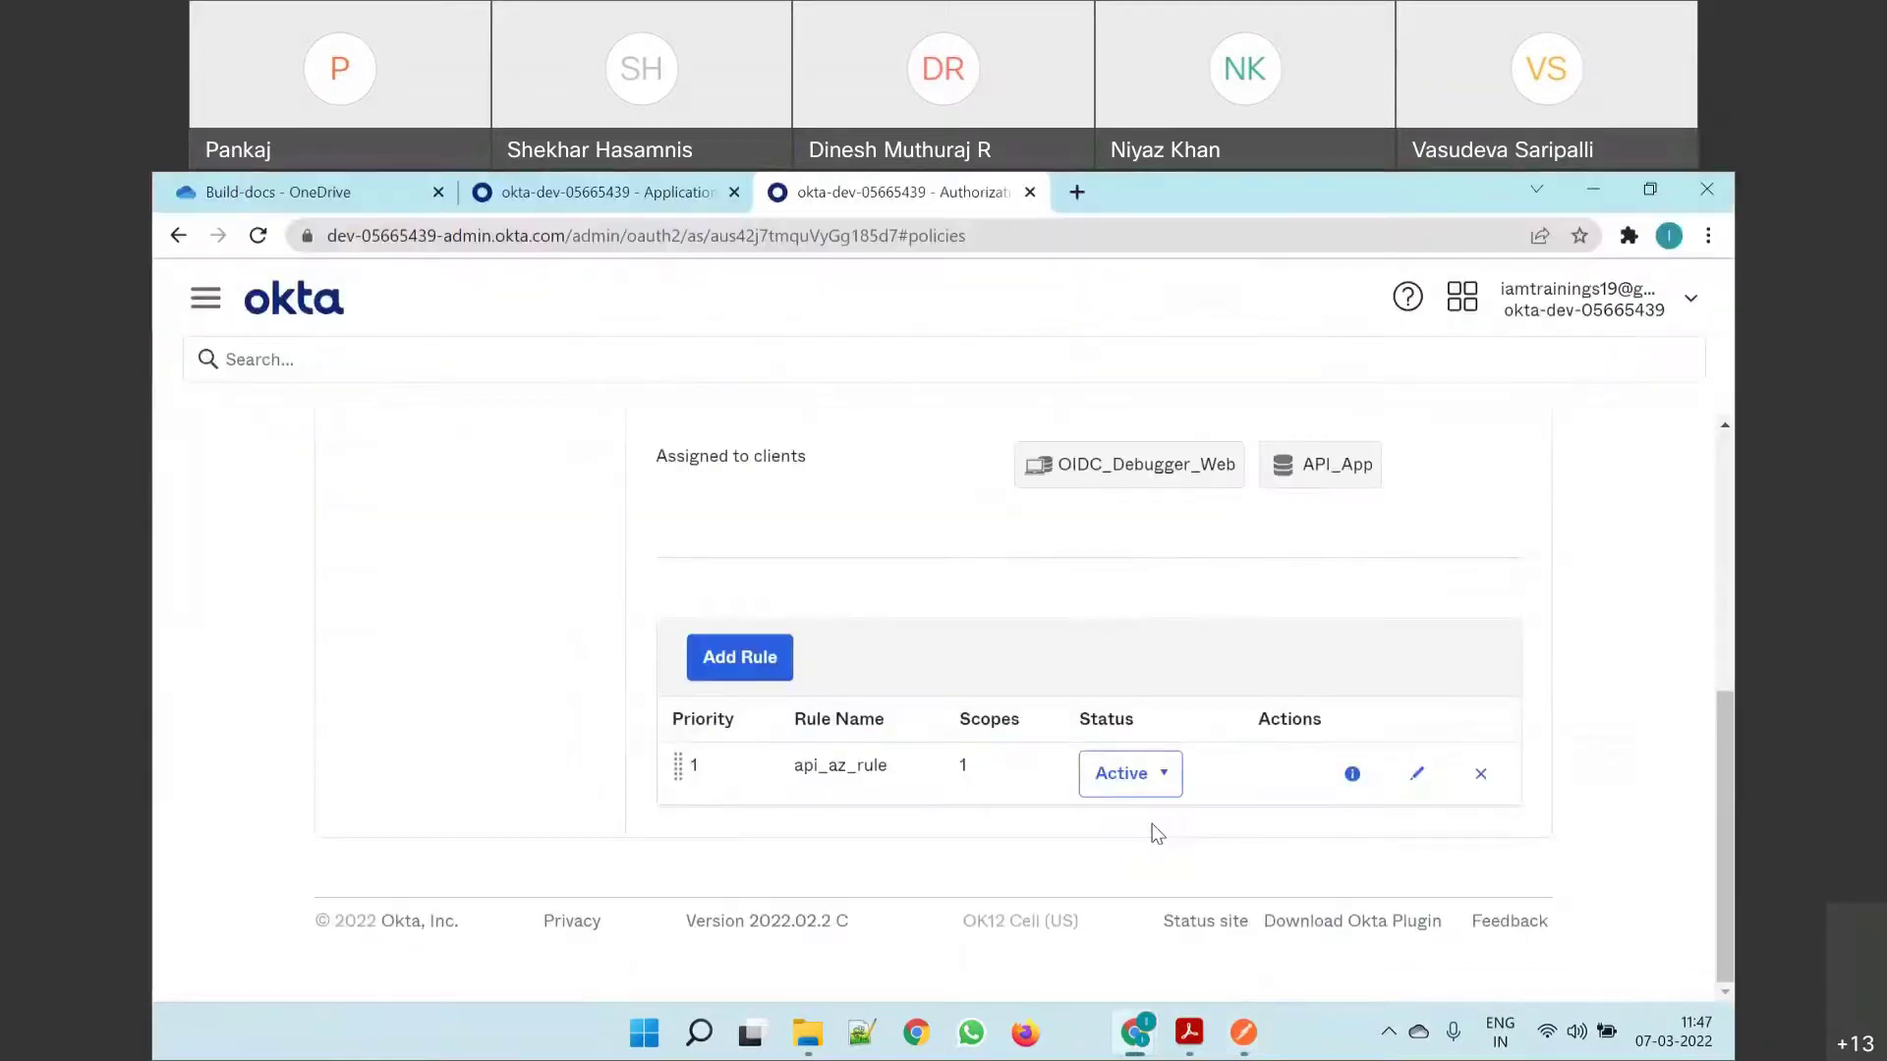
Resend the OIDC debugger request with state 534534gdg and select the resulting access_denied error.
{"action": "key", "text": "alt+Tab"}
{"action": "key", "text": "alt+Tab"}
{"action": "key", "text": "alt+Tab"}
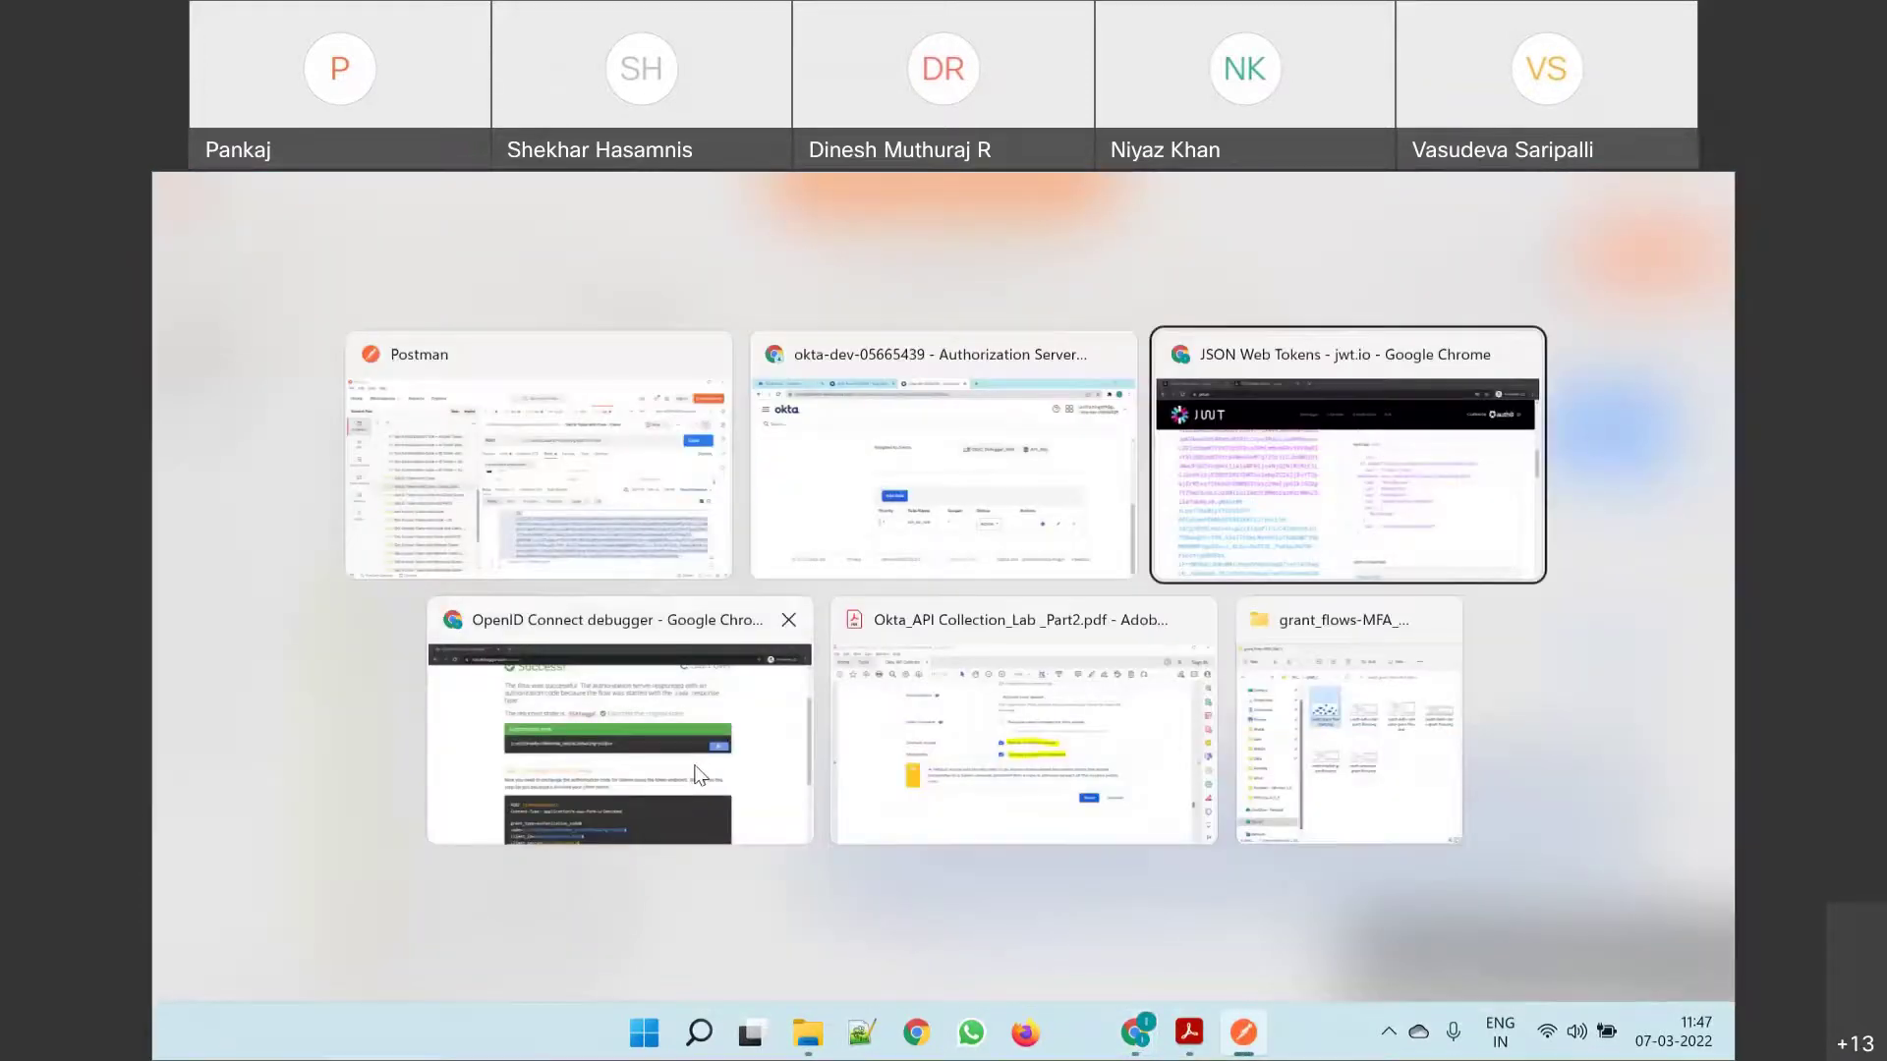
{"action": "key", "text": "alt+Tab"}
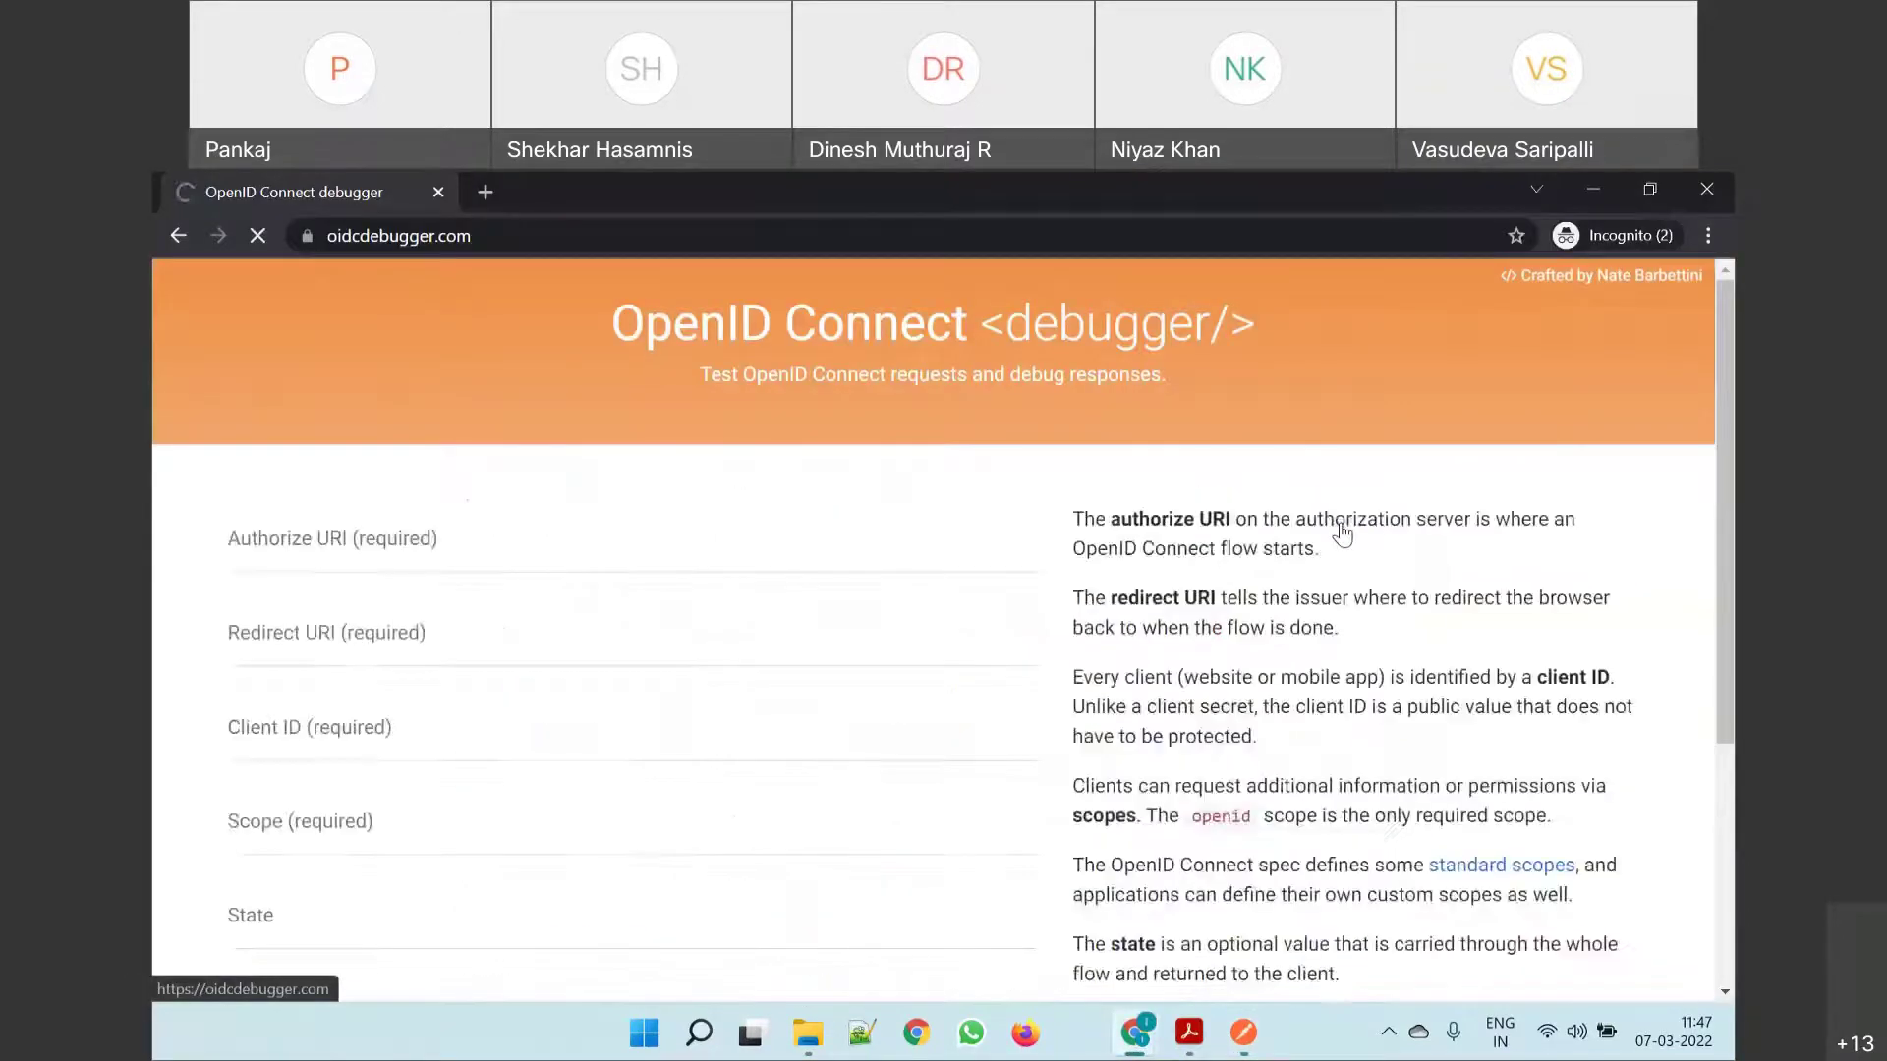
{"action": "scroll", "coordinate": [413, 809], "scroll_direction": "down", "scroll_amount": 1}
{"action": "left_click", "coordinate": [314, 792]}
{"action": "type", "text": "534534gdg"}
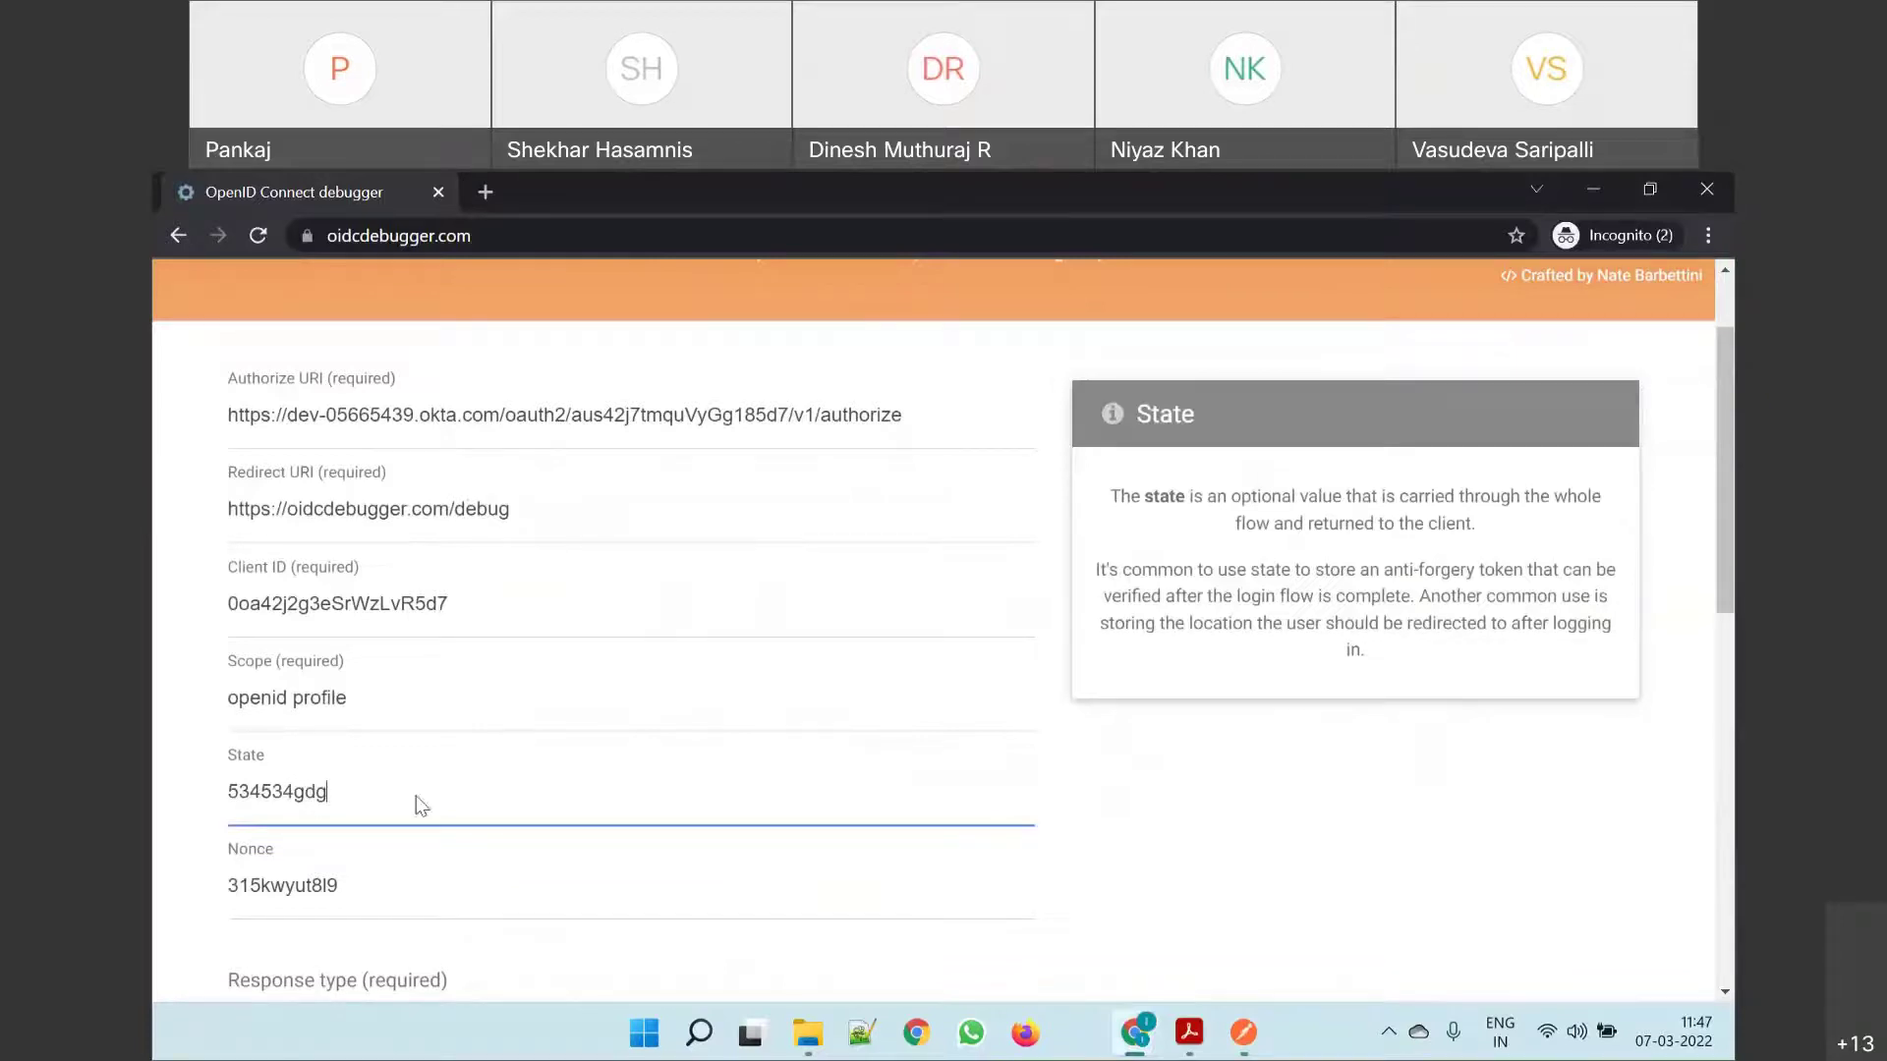
{"action": "scroll", "coordinate": [413, 800], "scroll_direction": "down", "scroll_amount": 5}
{"action": "scroll", "coordinate": [553, 846], "scroll_direction": "down", "scroll_amount": 5}
{"action": "left_click", "coordinate": [553, 841]}
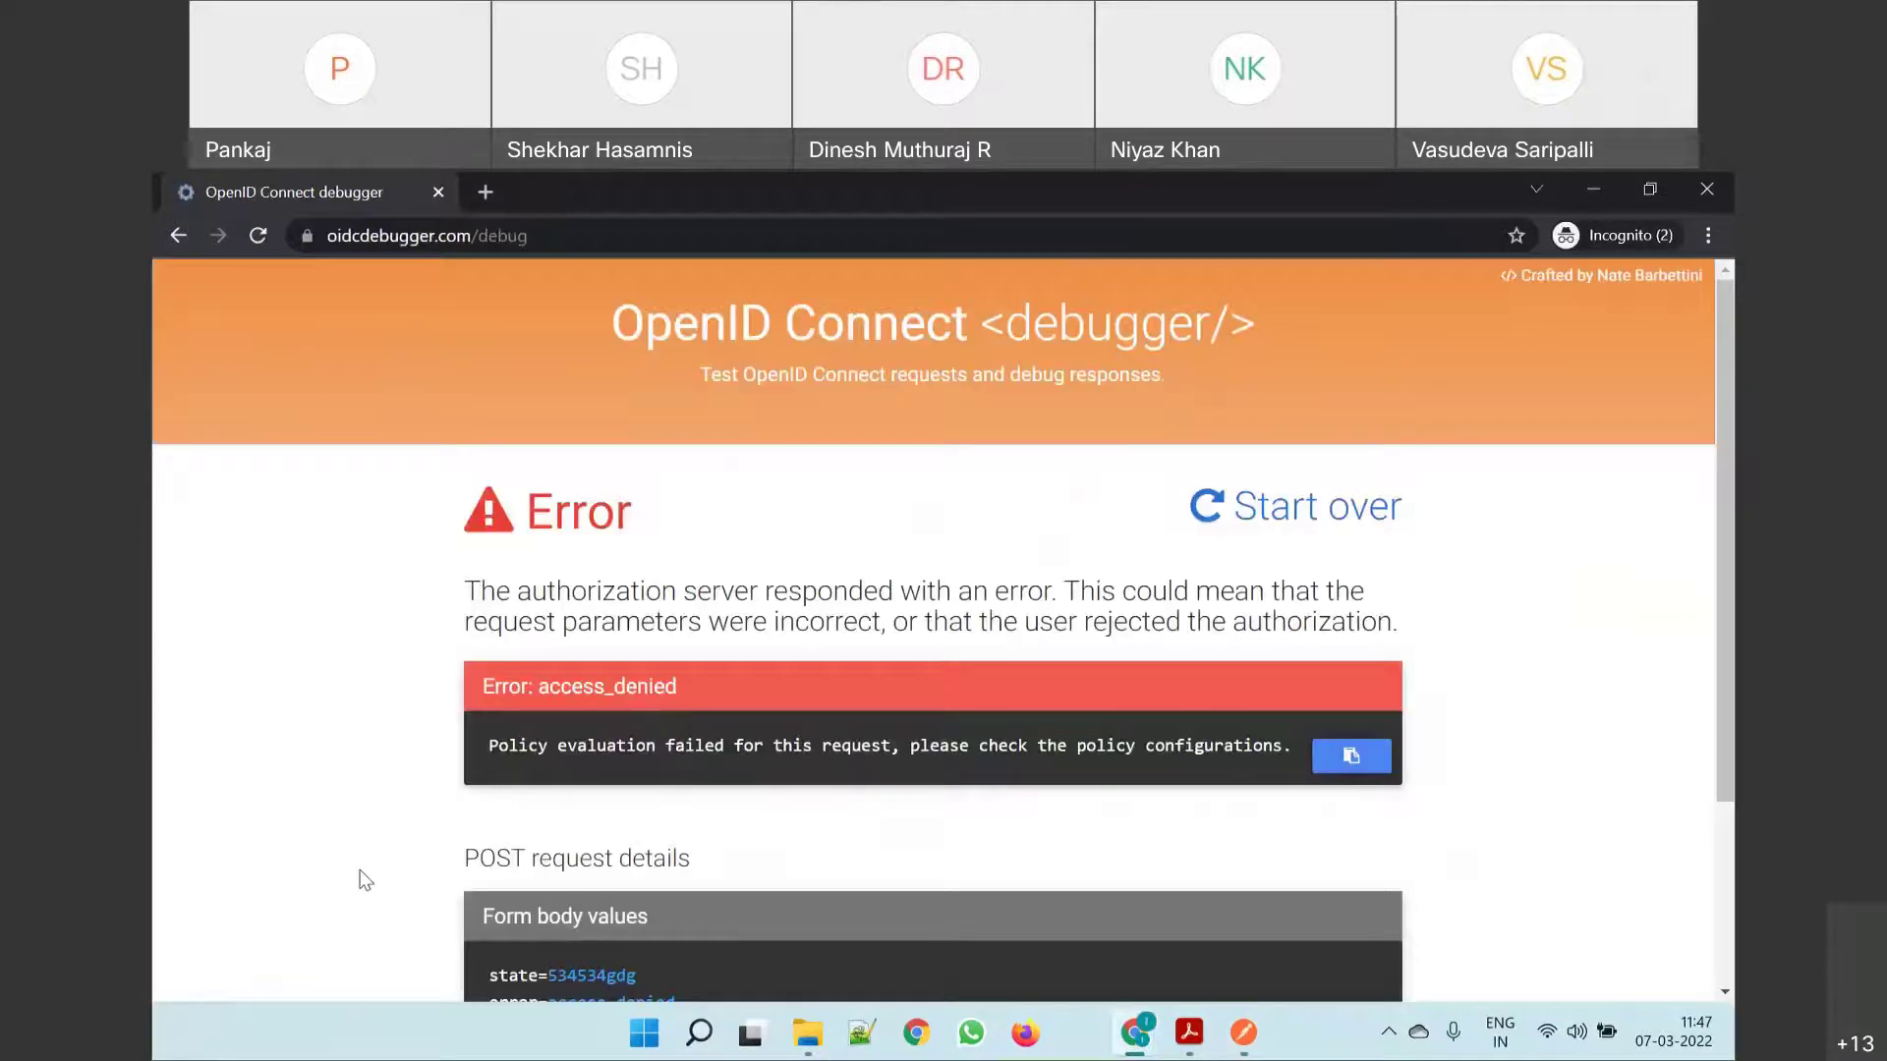
{"action": "left_click_drag", "start_coordinate": [491, 745], "coordinate": [1293, 744]}
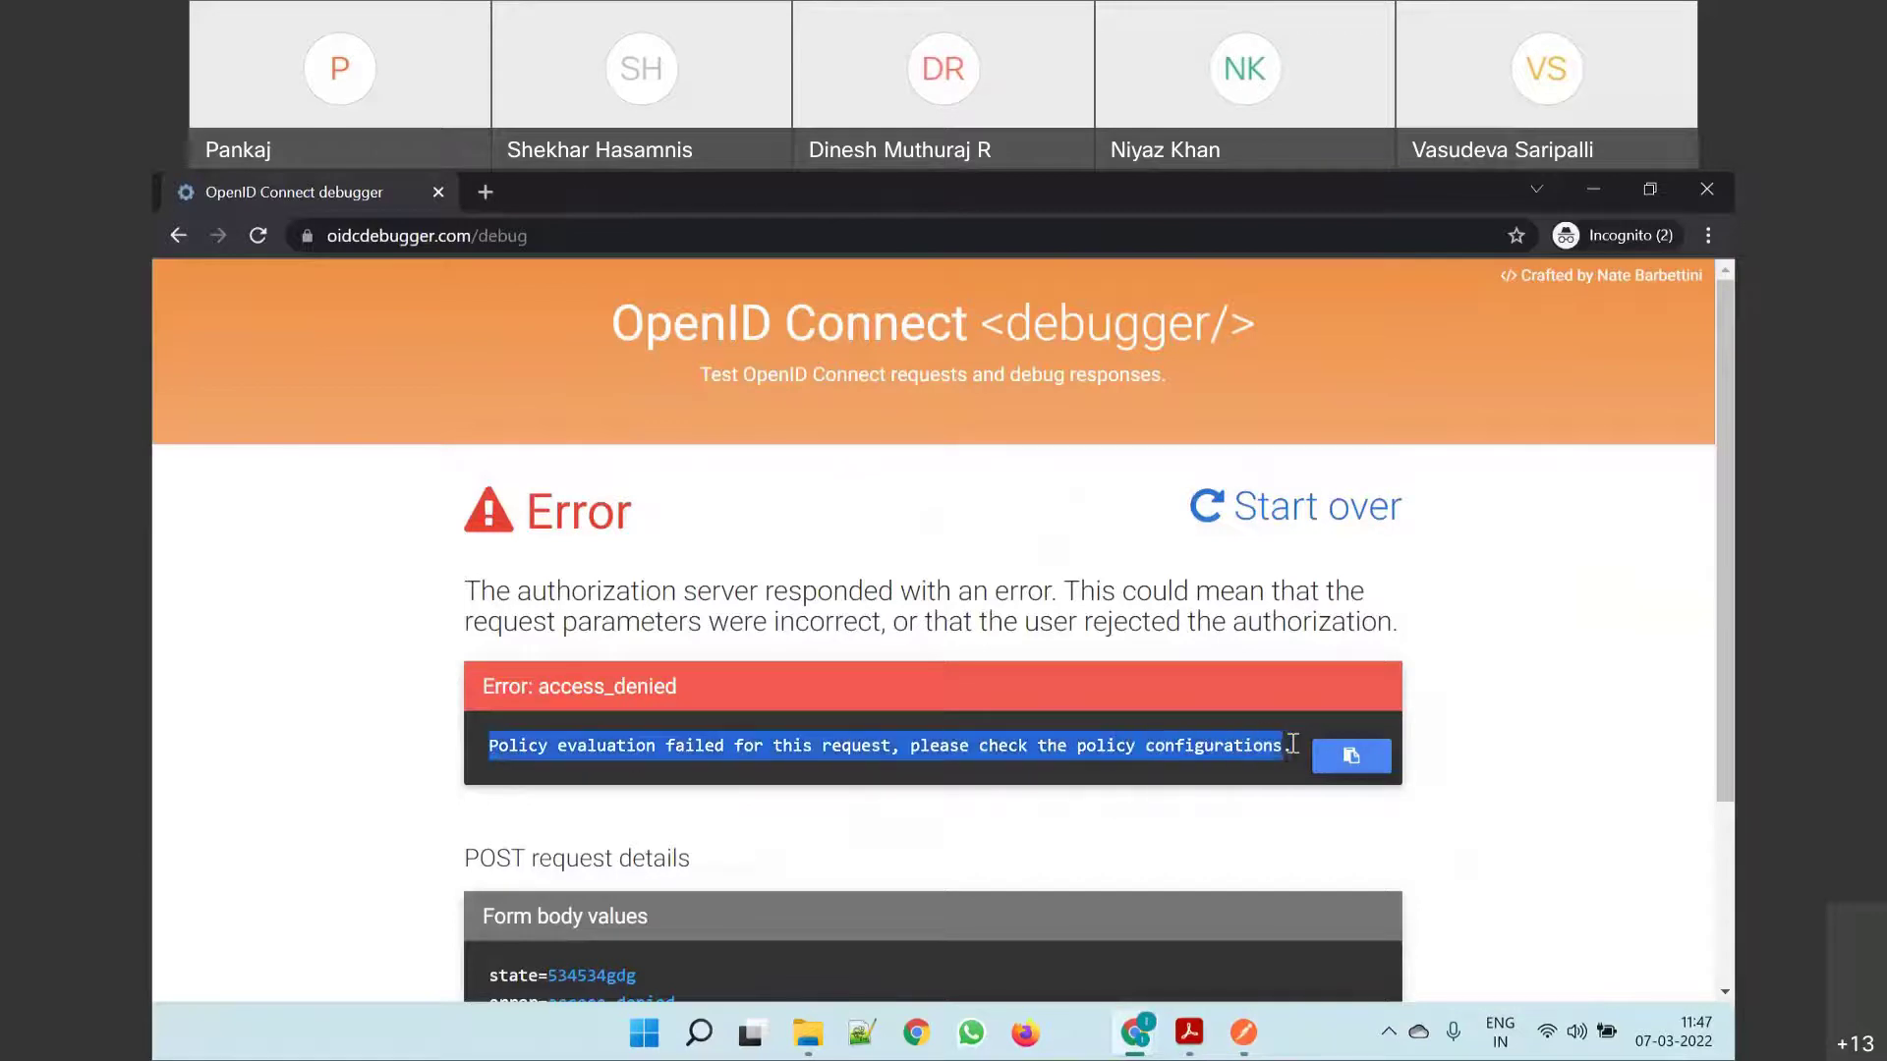
{"action": "key", "text": "alt+Tab"}
{"action": "key", "text": "alt+Tab"}
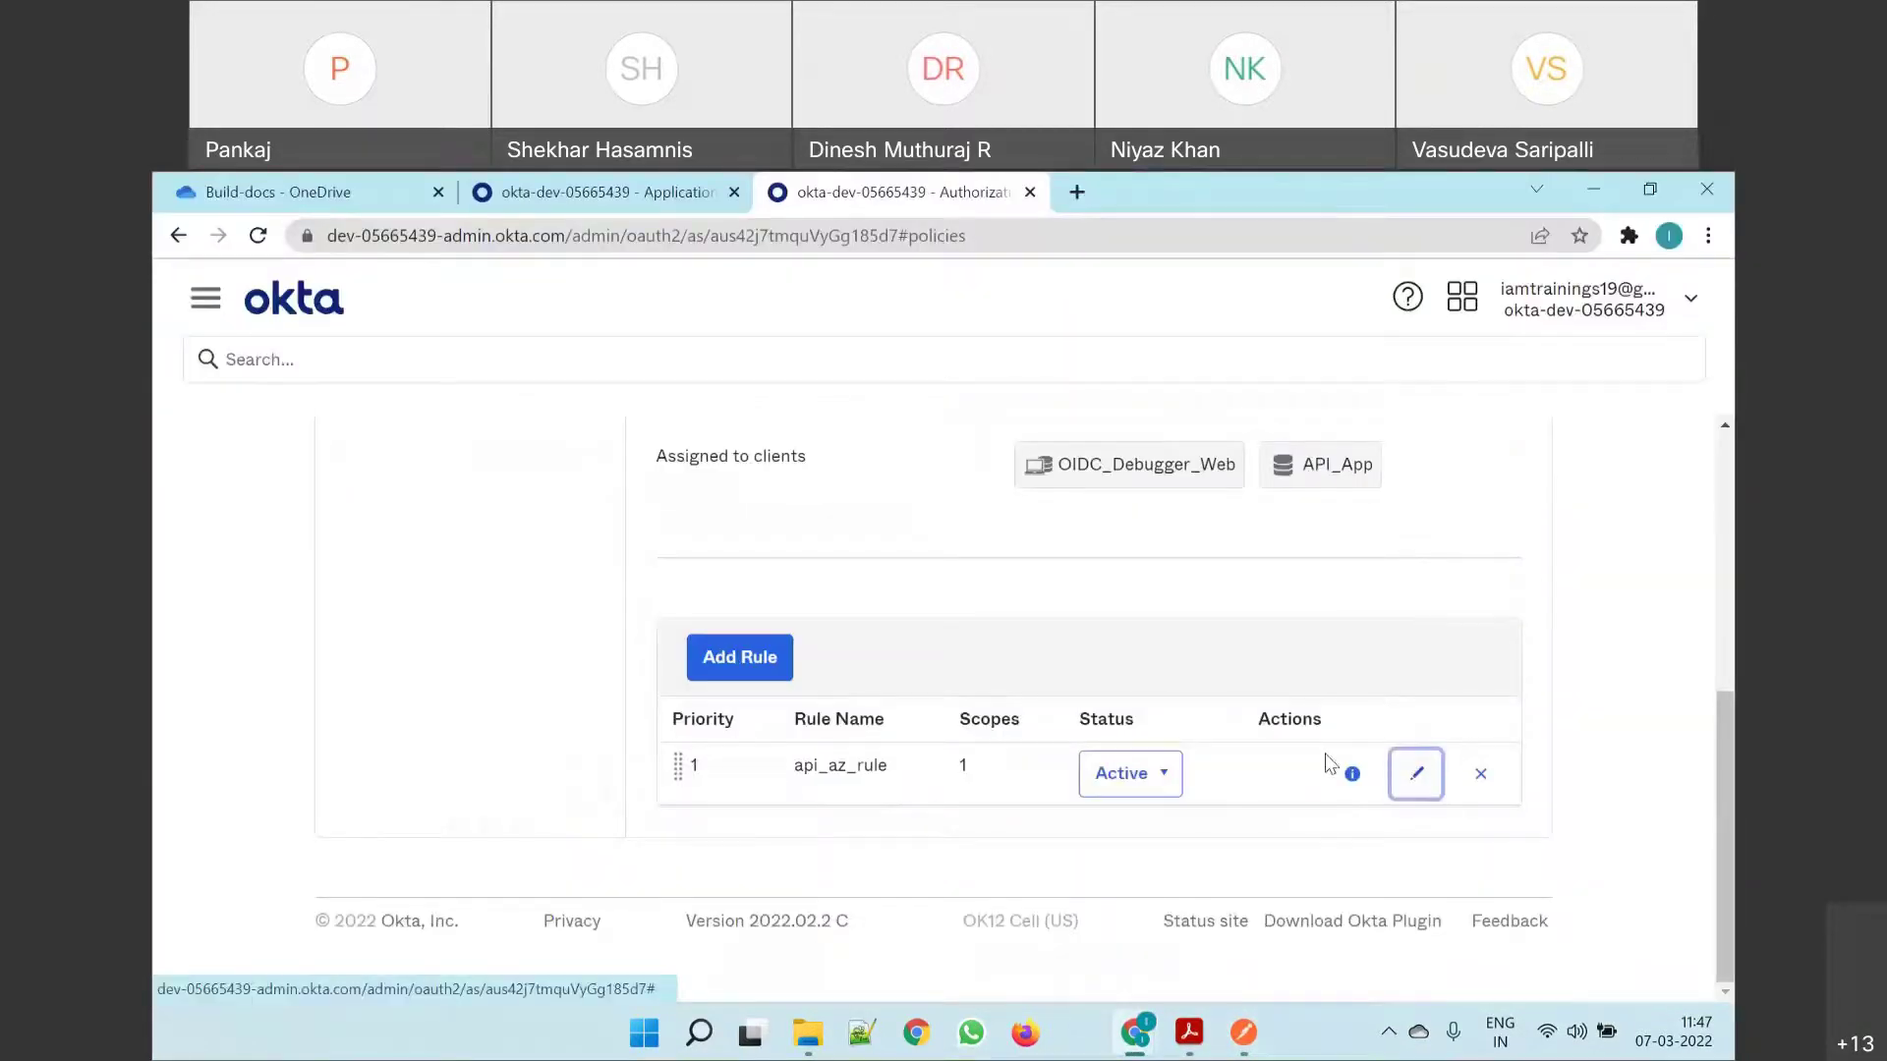
Reopen api_az_rule and add profile as an allowed scope.
{"action": "left_click", "coordinate": [1417, 772]}
{"action": "scroll", "coordinate": [976, 773], "scroll_direction": "down", "scroll_amount": 3}
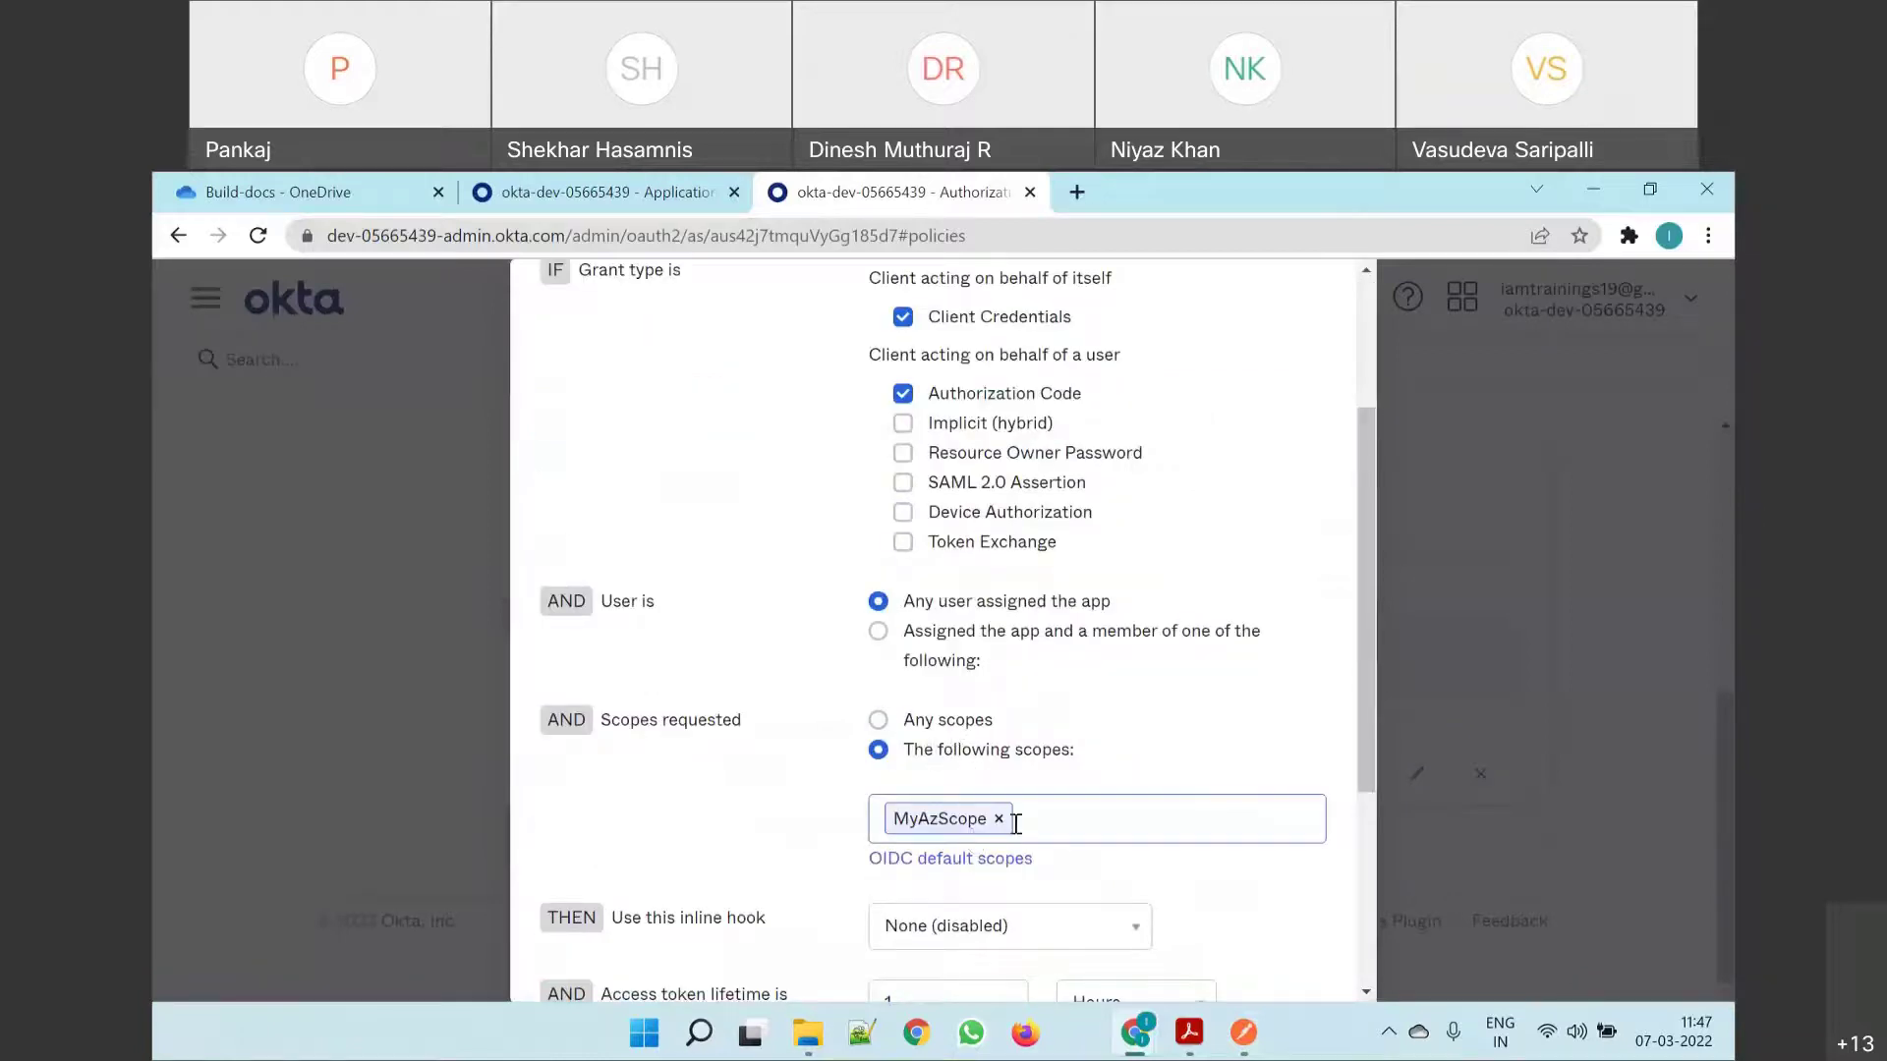
{"action": "left_click", "coordinate": [1082, 819]}
{"action": "type", "text": "profile"}
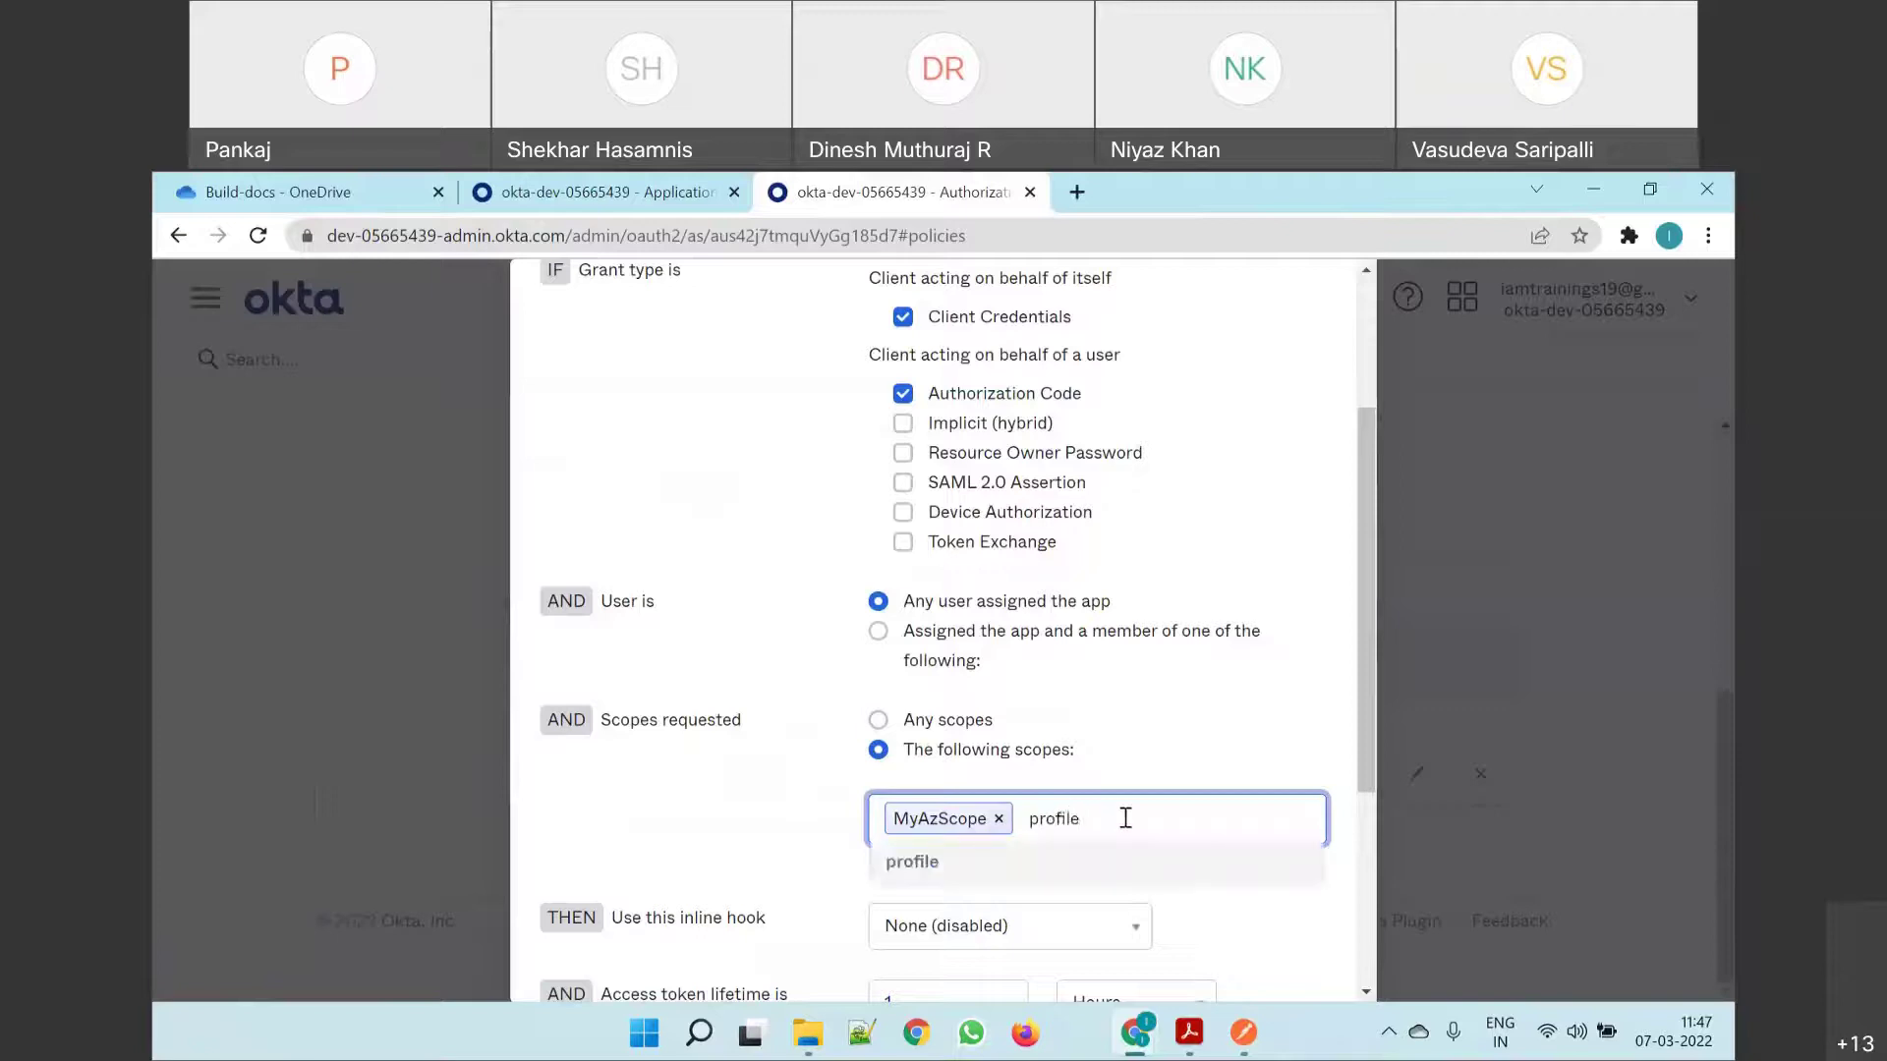
{"action": "left_click", "coordinate": [1002, 859]}
{"action": "scroll", "coordinate": [1022, 892], "scroll_direction": "down", "scroll_amount": 3}
{"action": "scroll", "coordinate": [1037, 896], "scroll_direction": "down", "scroll_amount": 1}
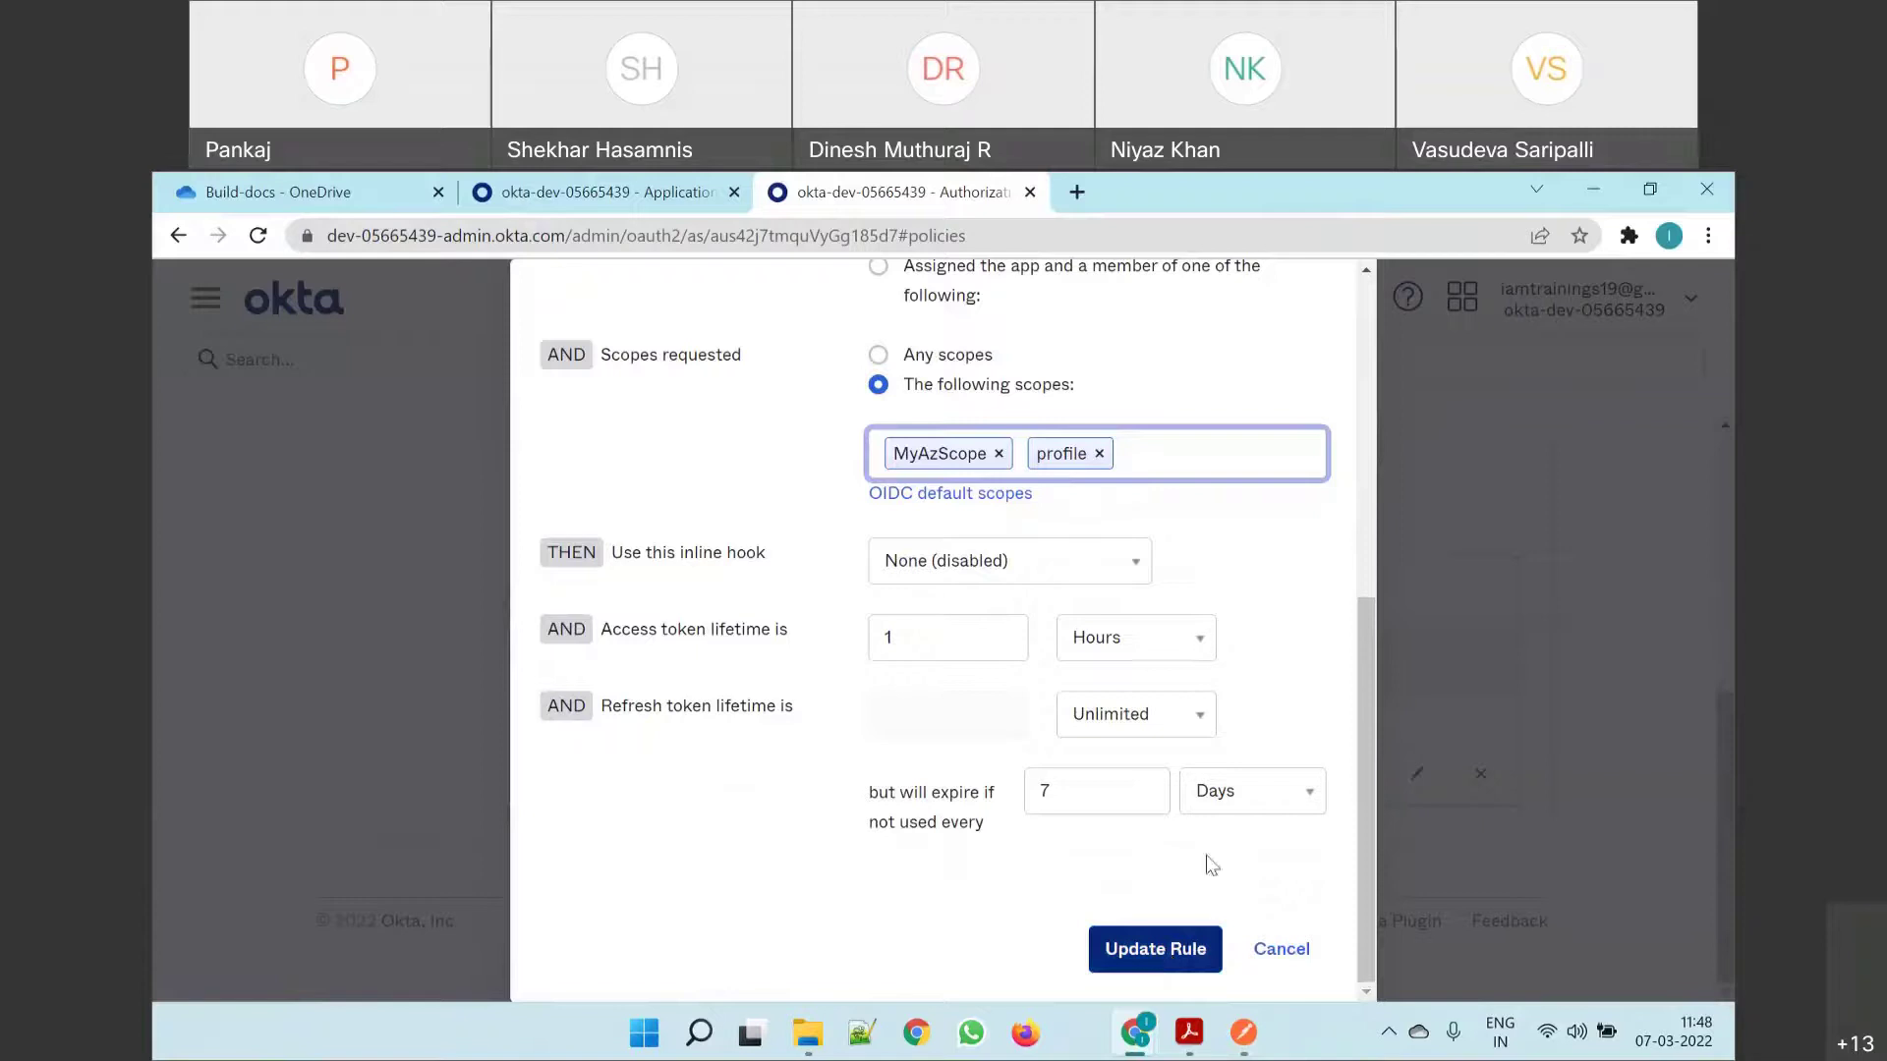
Remove MyAzScope so that profile remains the only allowed scope.
{"action": "left_click", "coordinate": [998, 453]}
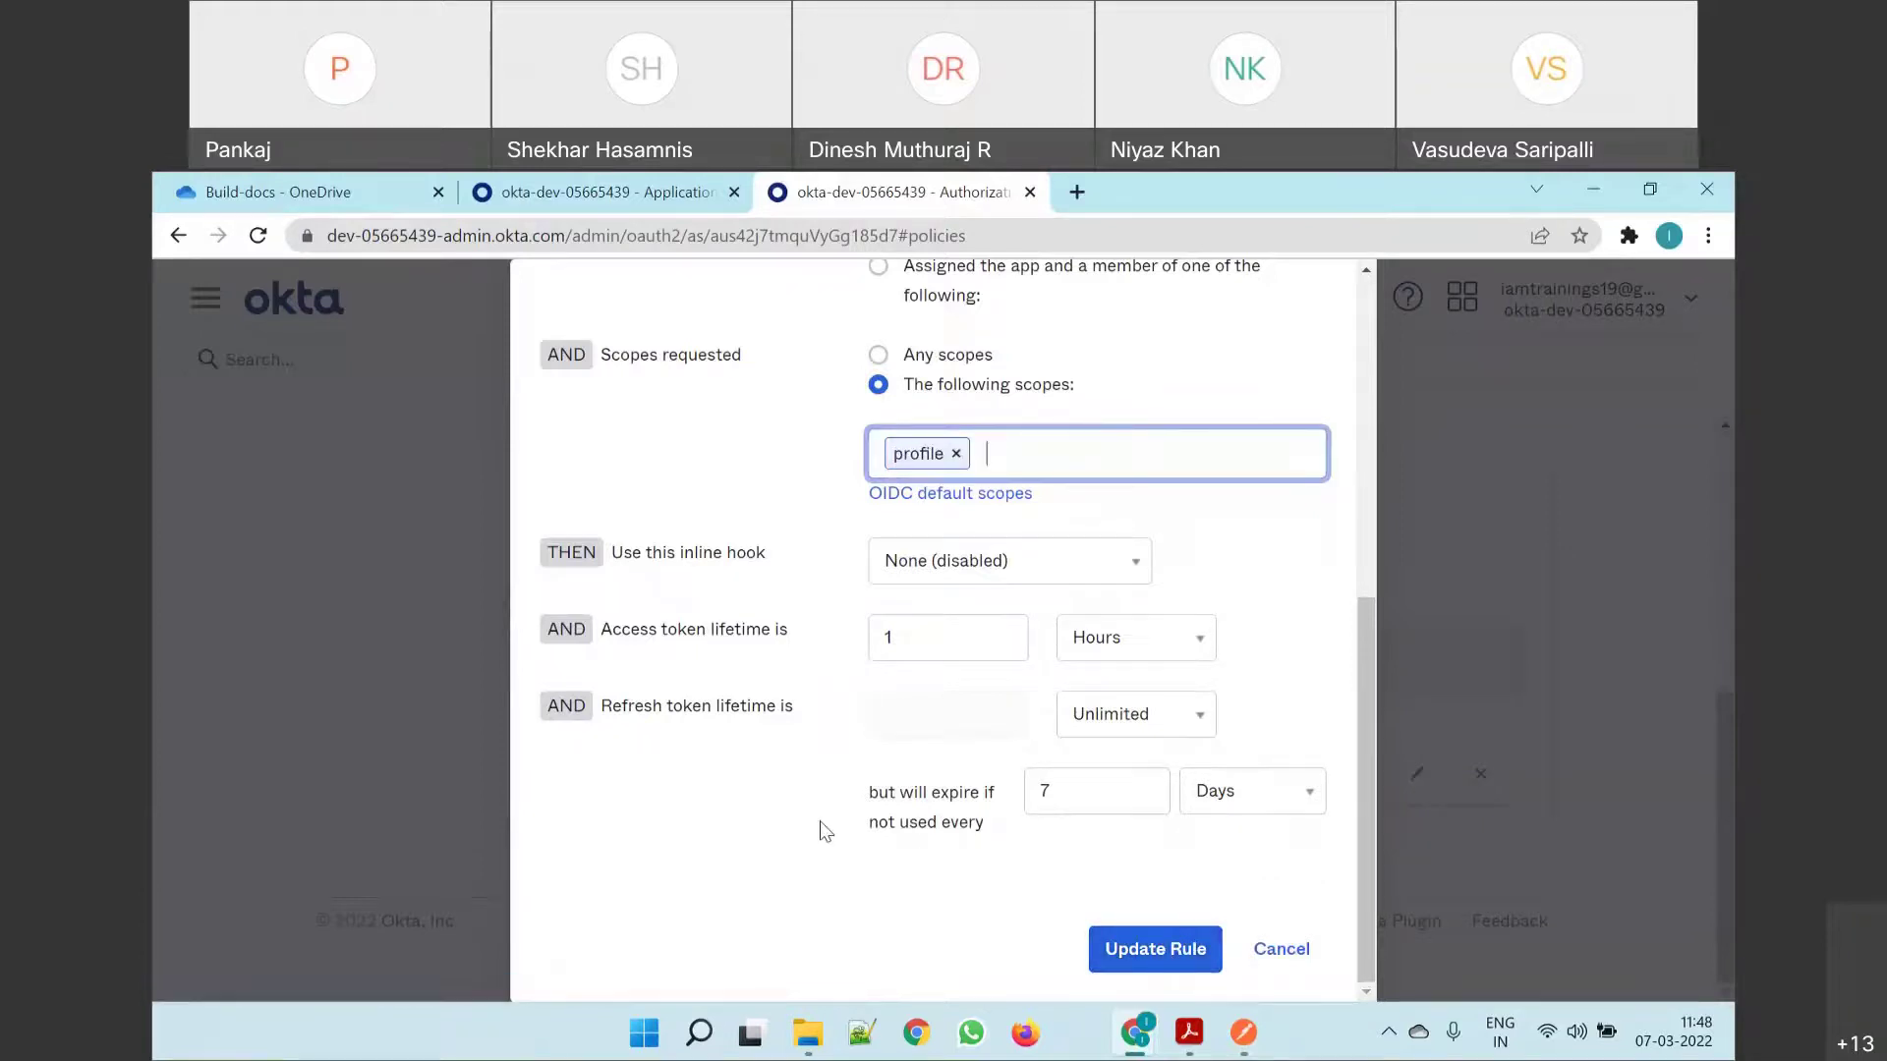
{"action": "scroll", "coordinate": [746, 865], "scroll_direction": "up", "scroll_amount": 3}
{"action": "scroll", "coordinate": [746, 842], "scroll_direction": "down", "scroll_amount": 2}
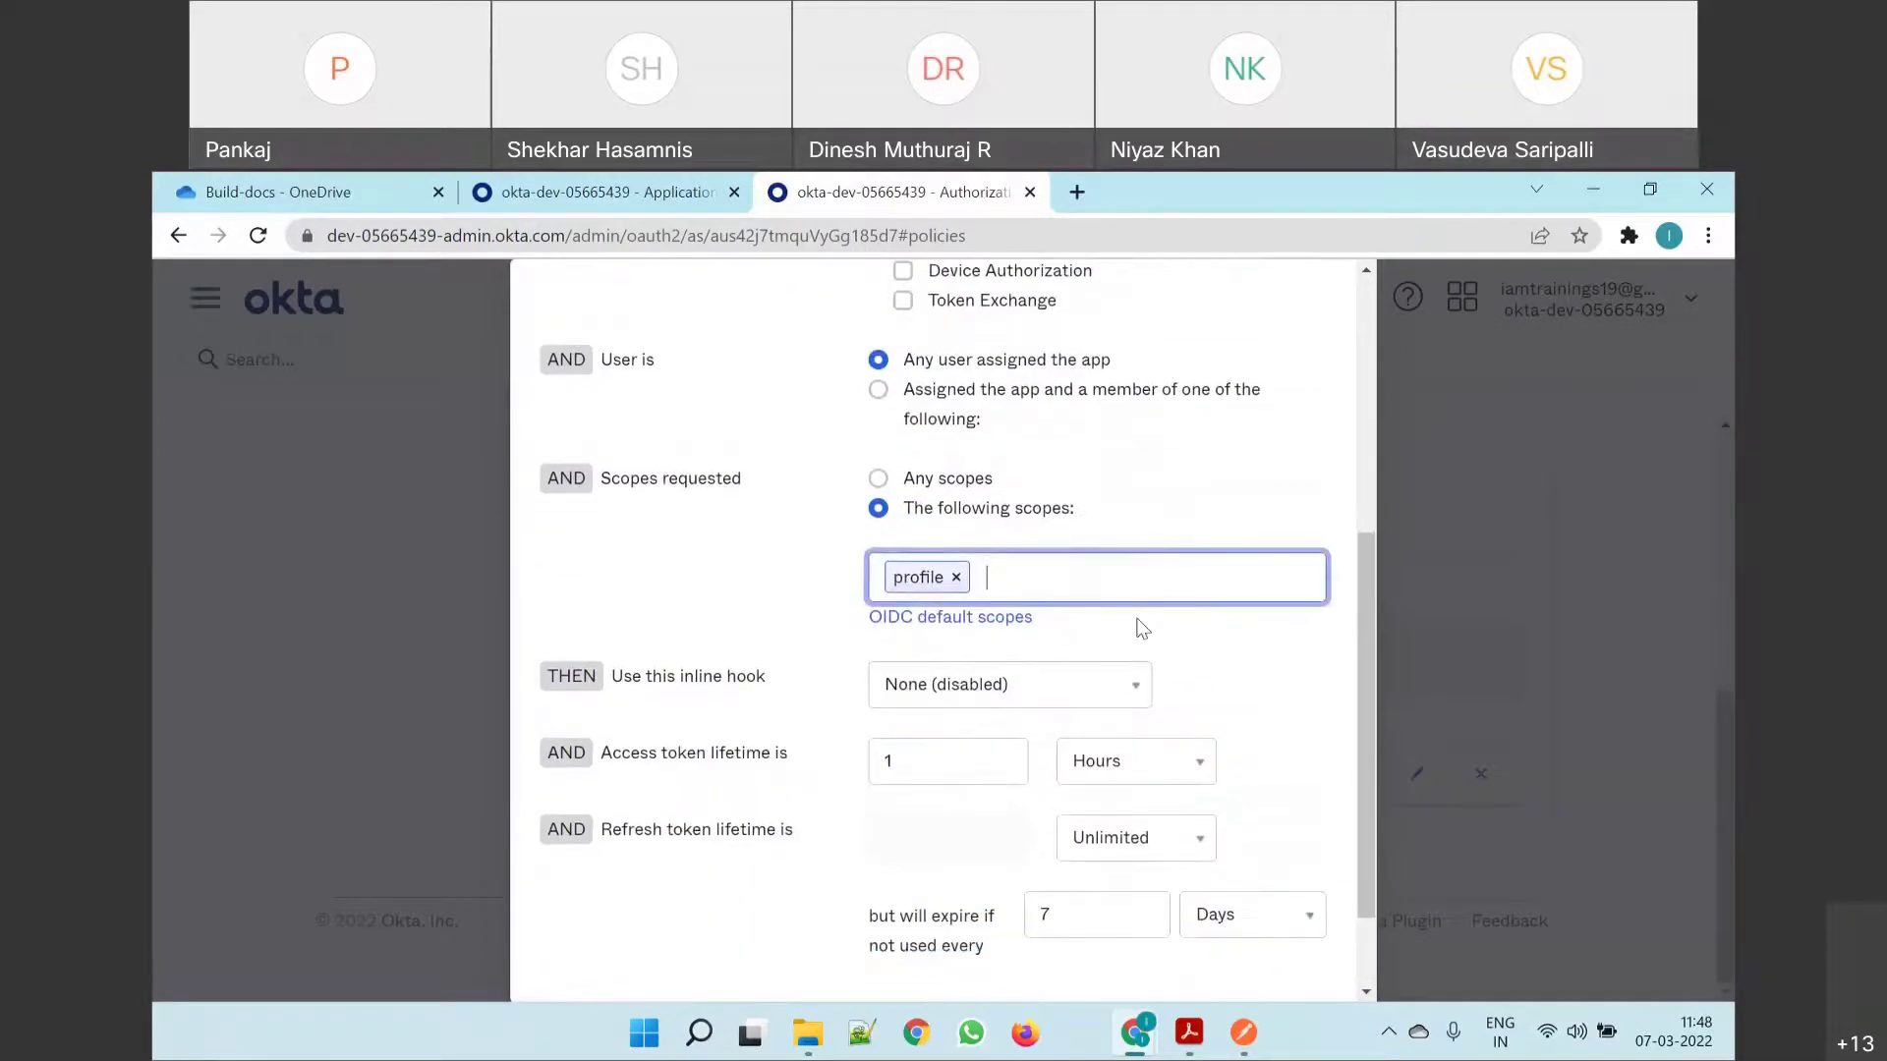
{"action": "scroll", "coordinate": [1218, 708], "scroll_direction": "down", "scroll_amount": 1}
{"action": "scroll", "coordinate": [1248, 696], "scroll_direction": "up", "scroll_amount": 1}
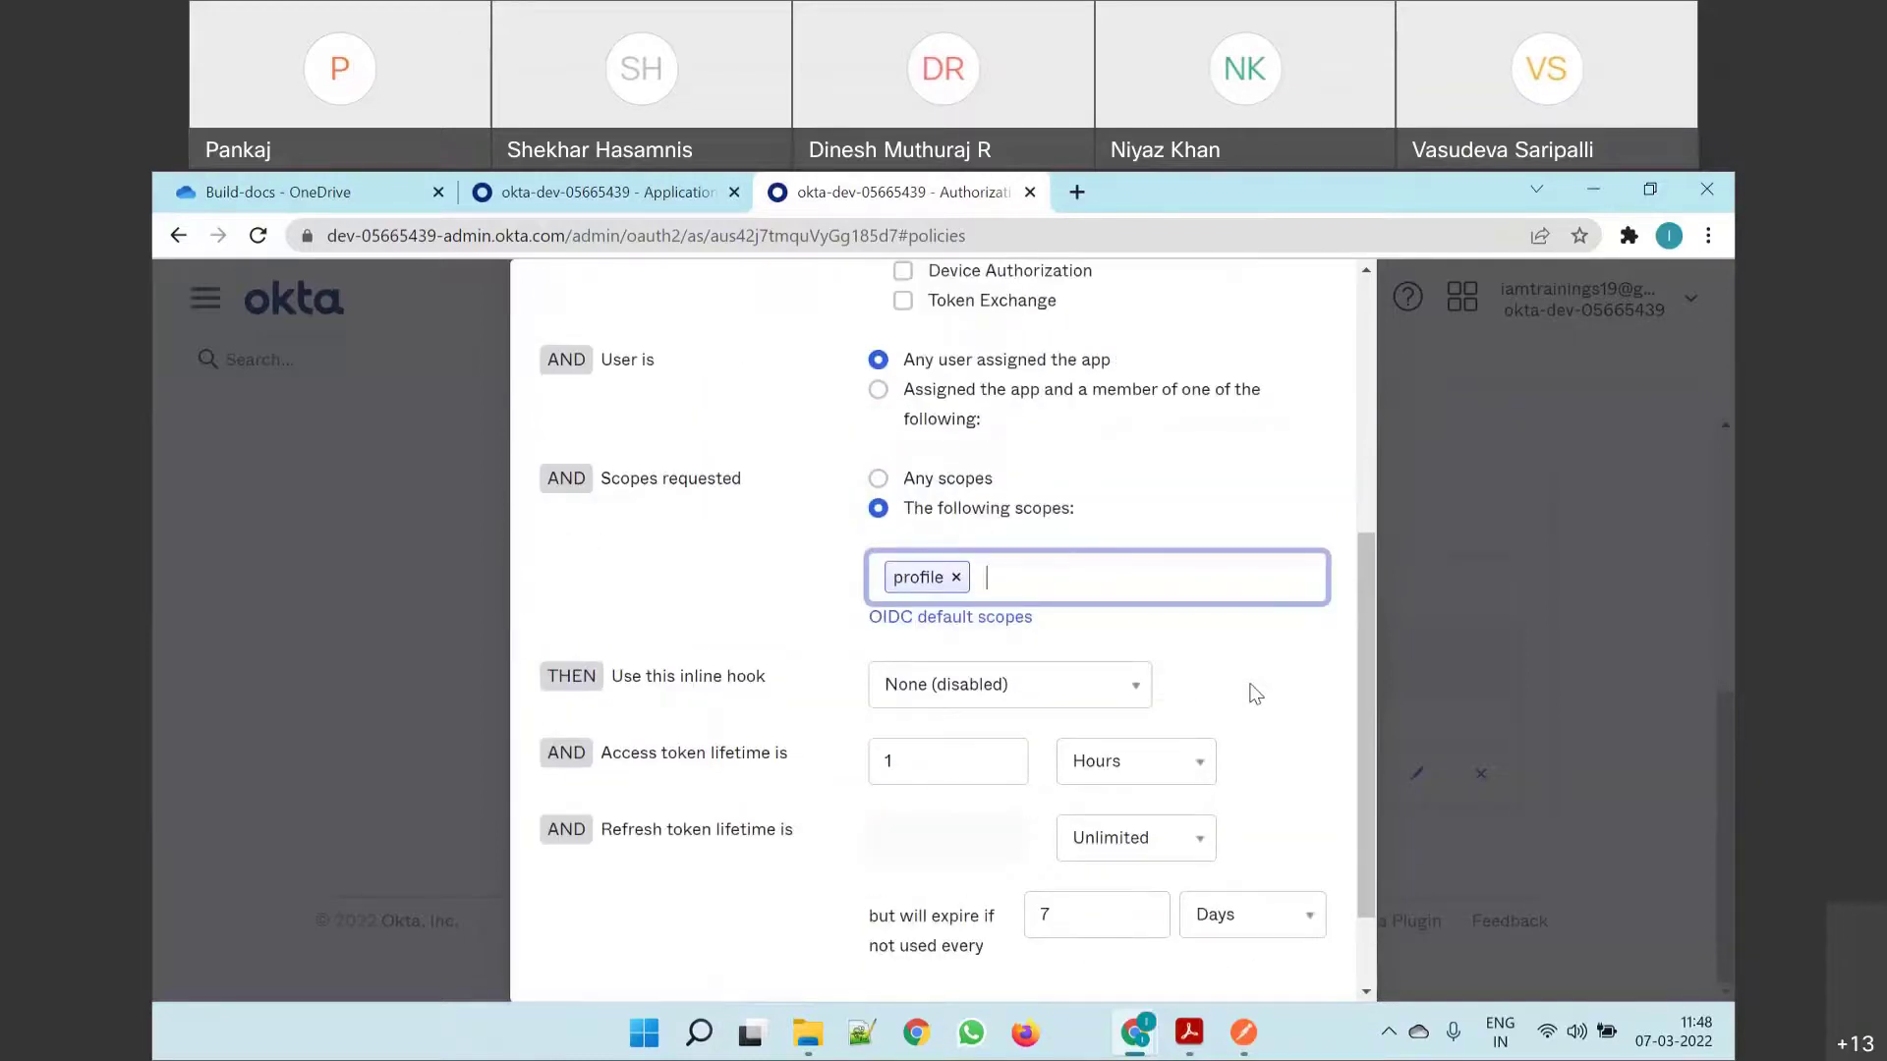
{"action": "scroll", "coordinate": [1255, 695], "scroll_direction": "down", "scroll_amount": 1}
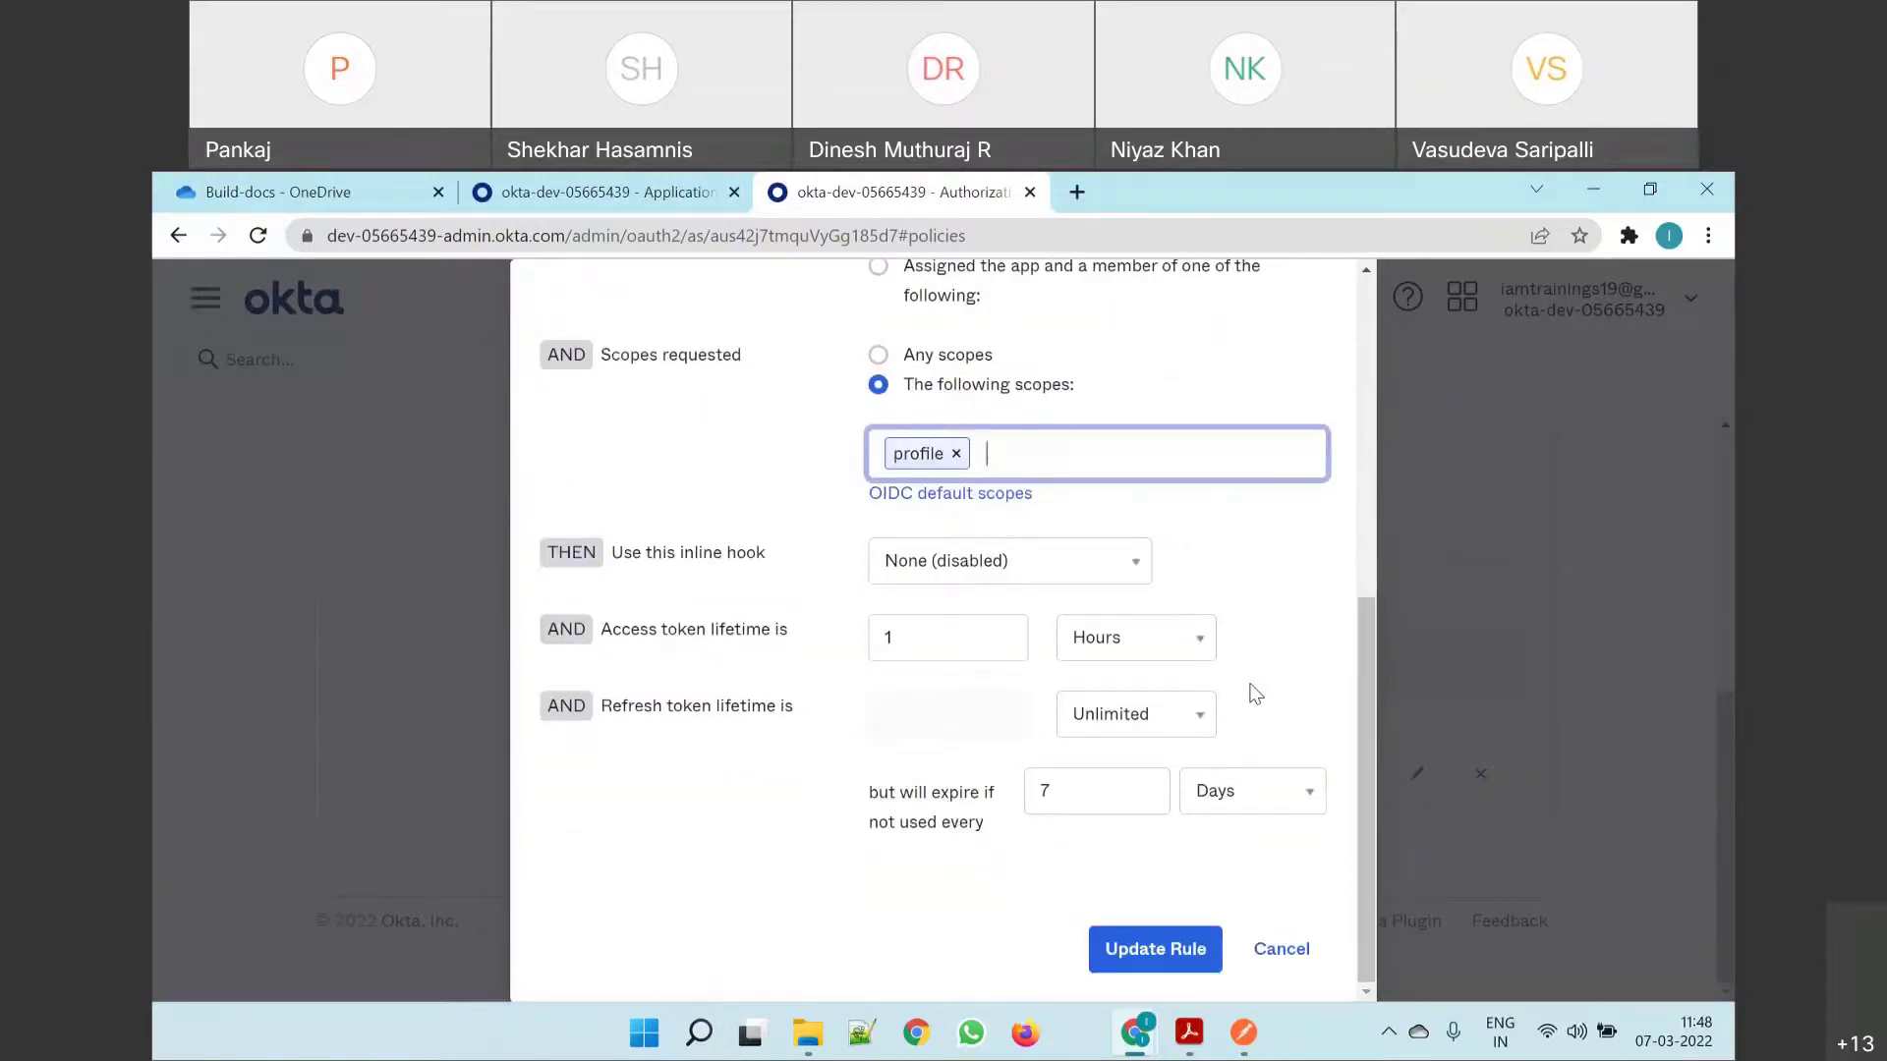